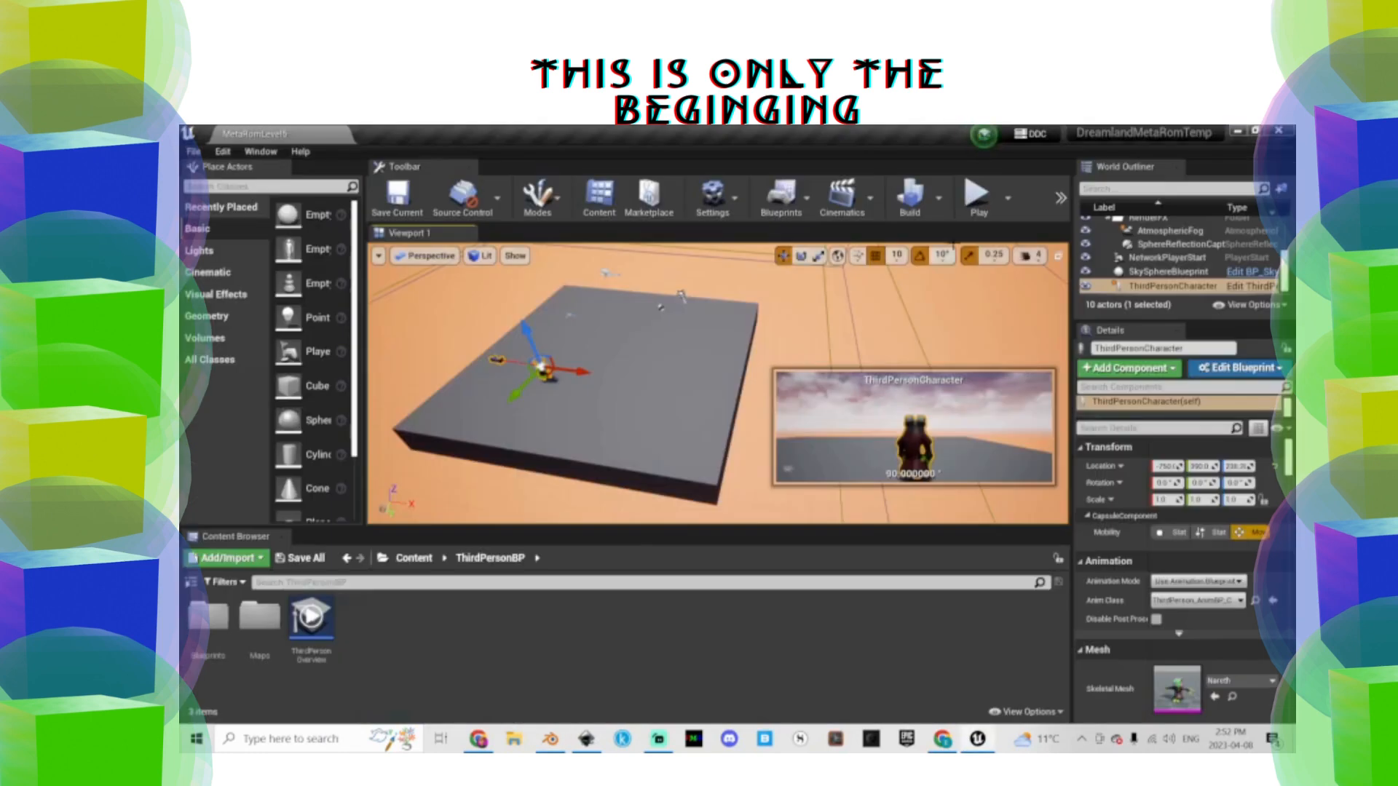
Play-test the level and walk the third-person character around the platform
{"action": "key", "text": "alt+p"}
{"action": "key", "text": "a"}
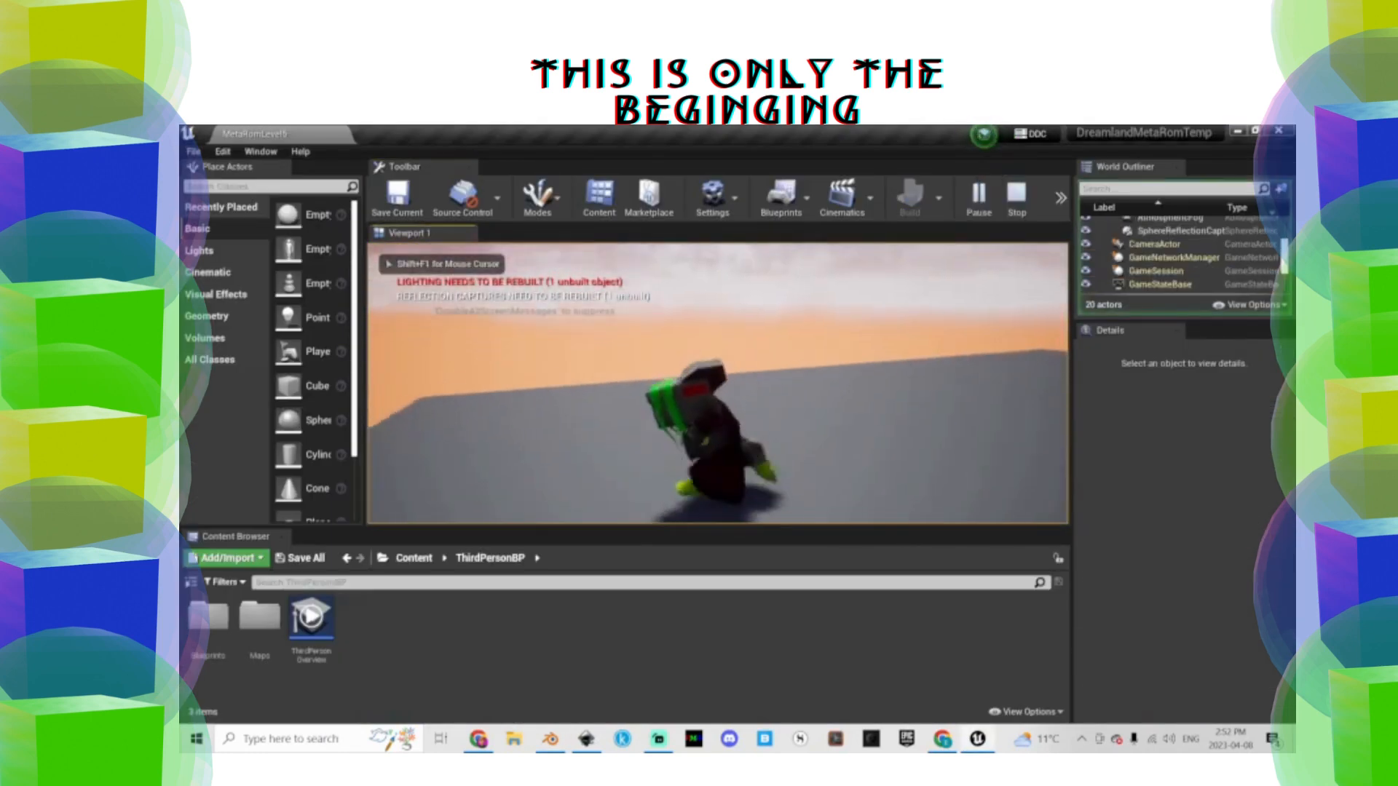
{"action": "key", "text": "s"}
{"action": "key", "text": "d"}
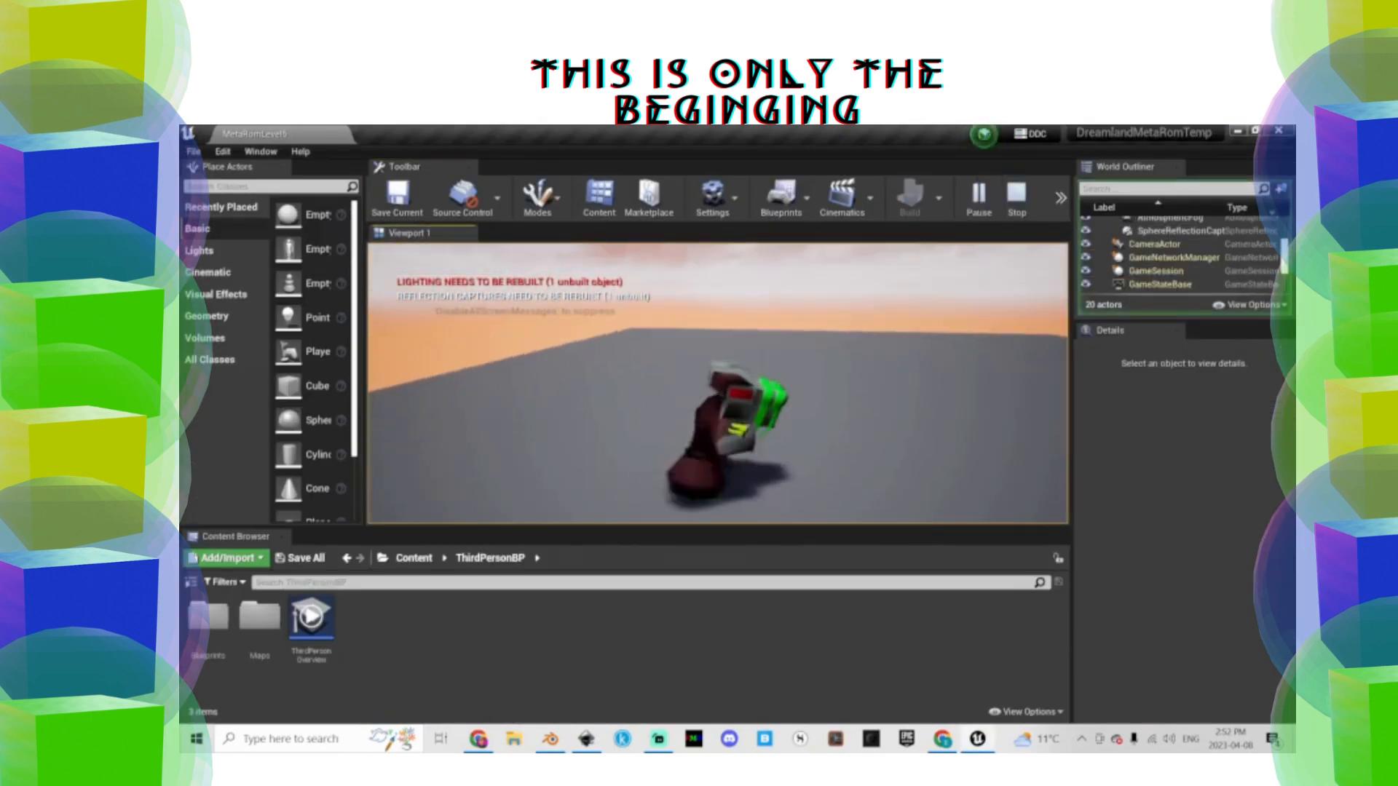
{"action": "key", "text": "d"}
{"action": "key", "text": "a"}
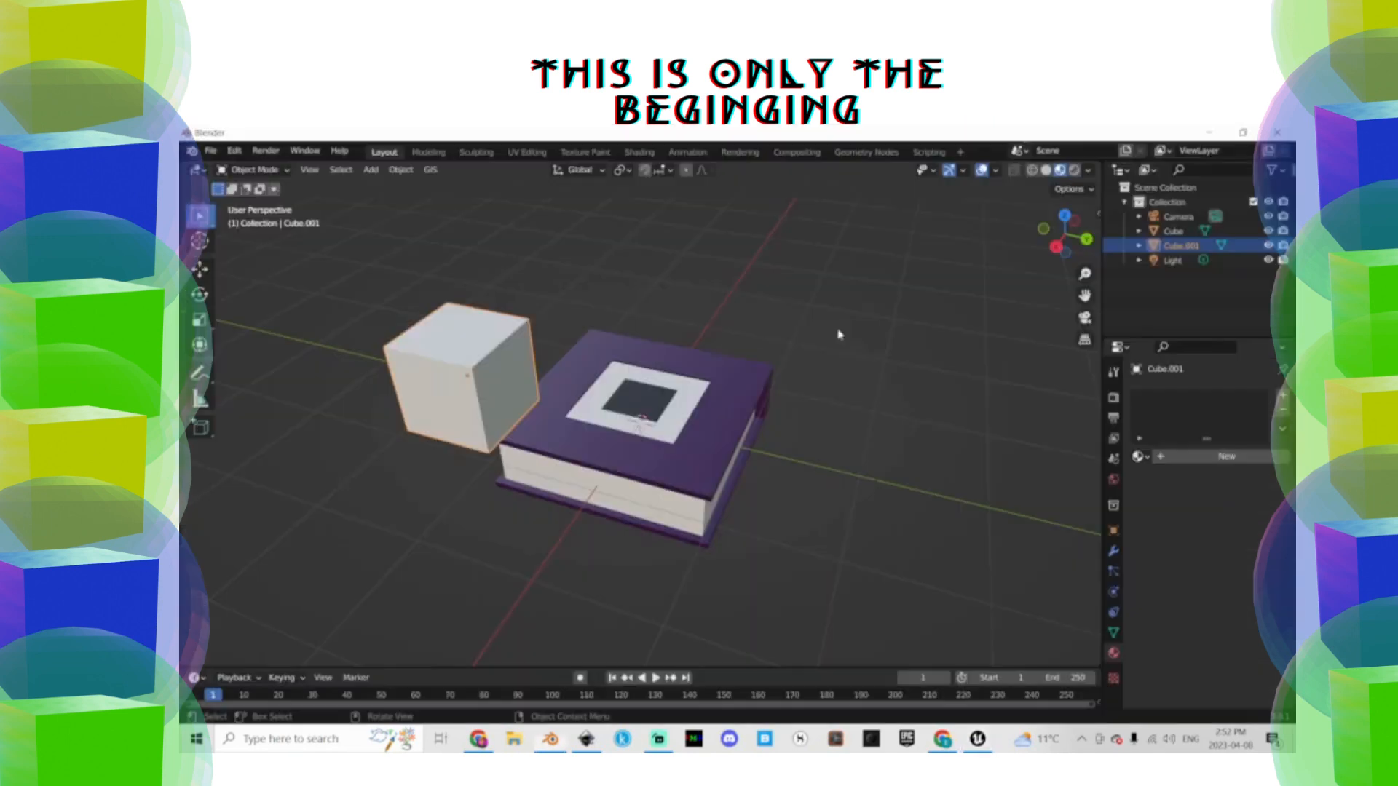
Switch to Blender, stretch the cube beside the book vertically into a tall pillar, and scale the pillar down
{"action": "middle_click_drag", "start_coordinate": [577, 407], "coordinate": [604, 387]}
{"action": "scroll", "coordinate": [604, 387], "scroll_direction": "down", "scroll_amount": 4}
{"action": "scroll", "coordinate": [610, 388], "scroll_direction": "up", "scroll_amount": 2}
{"action": "key", "text": "s"}
{"action": "key", "text": "z"}
{"action": "left_click", "coordinate": [714, 587]}
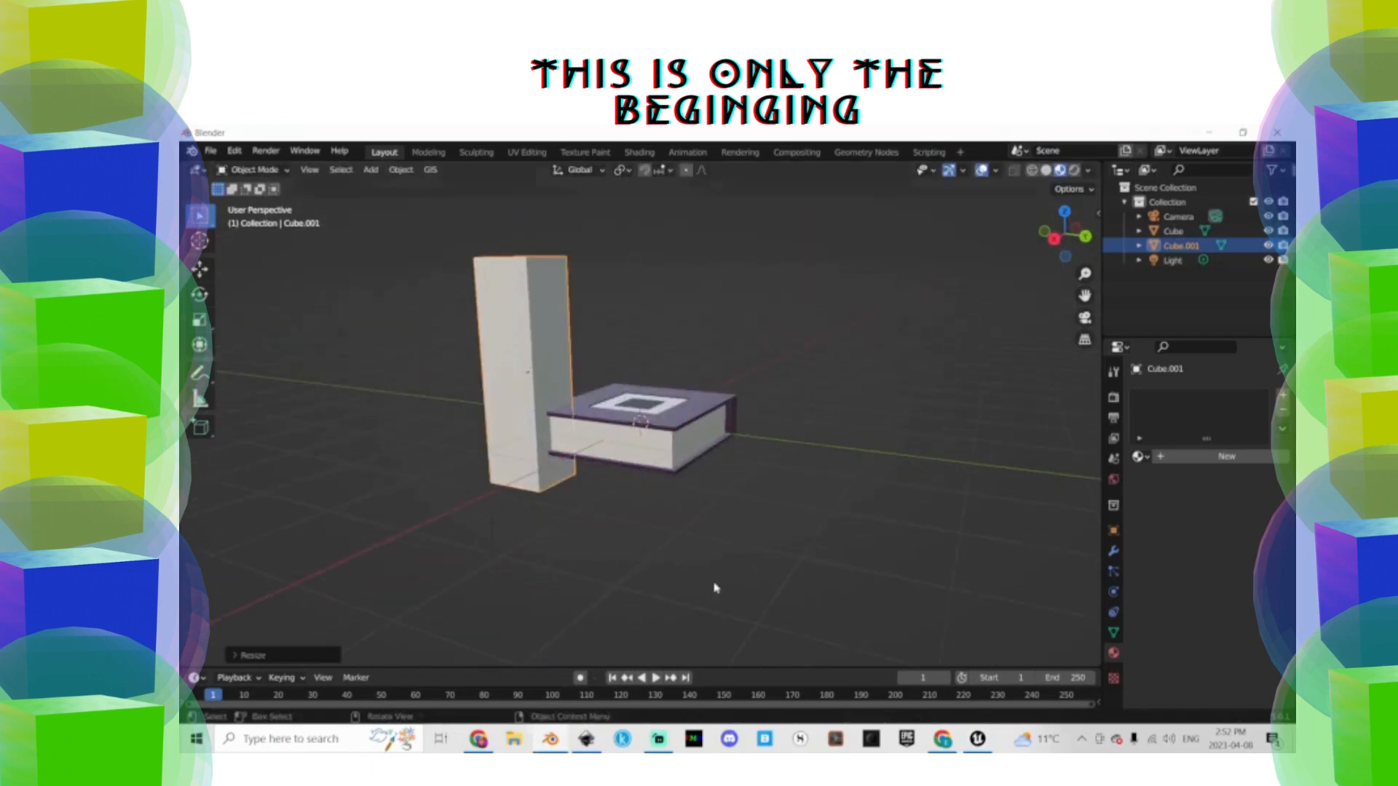
{"action": "key", "text": "s"}
{"action": "left_click", "coordinate": [545, 418]}
Extrude the top of the pillar upward and extend an arm sideways over the book in two segments
{"action": "scroll", "coordinate": [849, 462], "scroll_direction": "up", "scroll_amount": 3}
{"action": "key", "text": "Tab"}
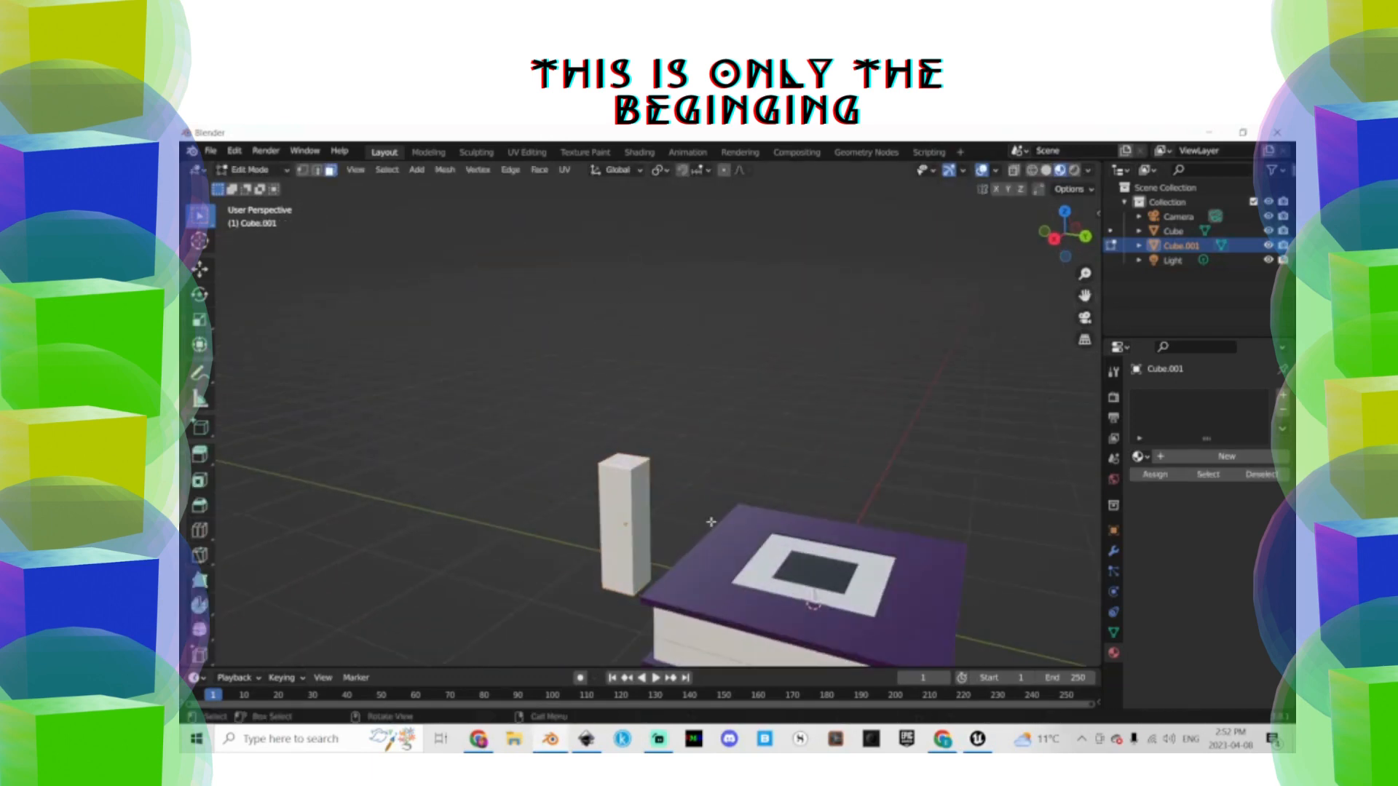
{"action": "left_click", "coordinate": [638, 275]}
{"action": "key", "text": "e"}
{"action": "left_click", "coordinate": [760, 310]}
{"action": "key", "text": "e"}
{"action": "left_click", "coordinate": [798, 322]}
{"action": "middle_click_drag", "start_coordinate": [798, 291], "coordinate": [802, 308]}
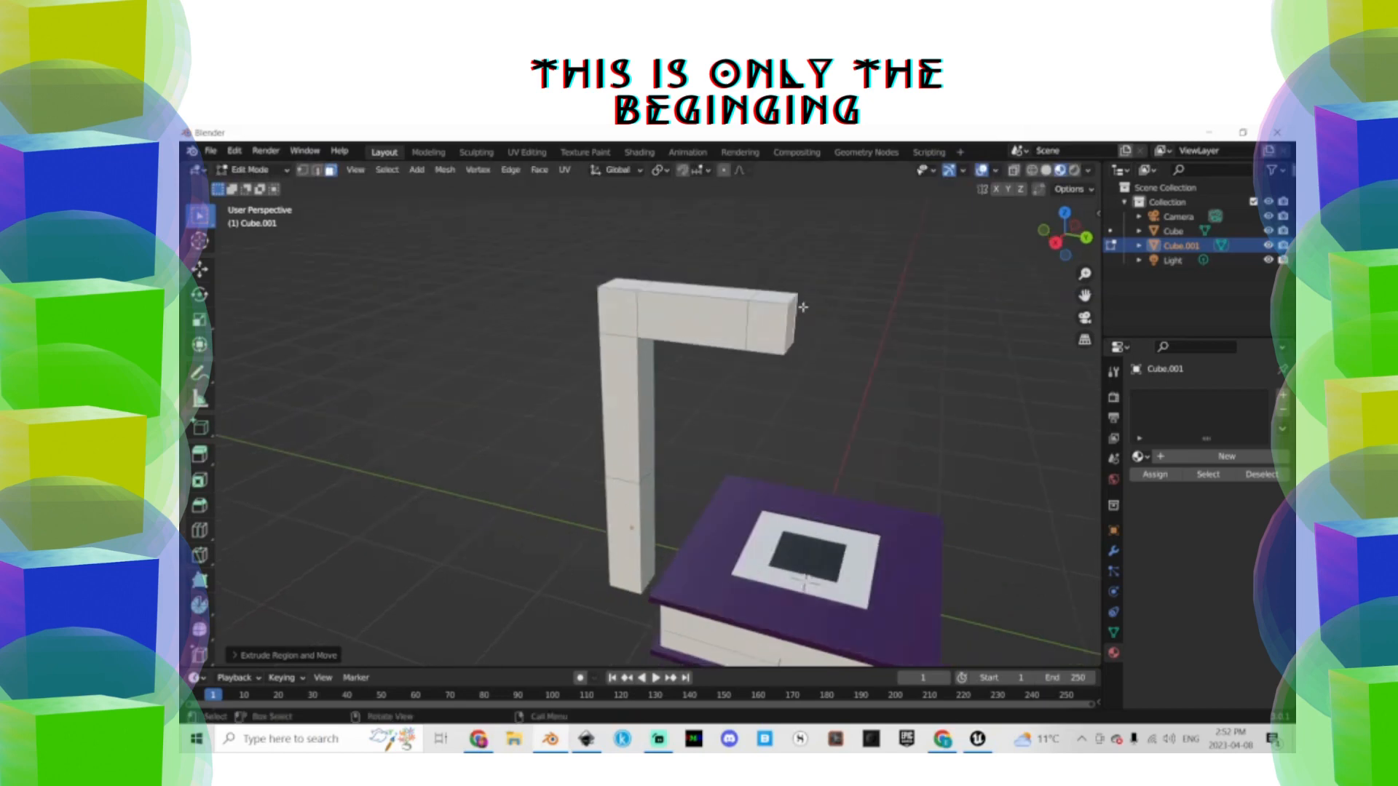
Extrude the arm's end upward into a prong and extrude another branch from the opposite side of the pillar
{"action": "left_click", "coordinate": [780, 220]}
{"action": "scroll", "coordinate": [757, 349], "scroll_direction": "down", "scroll_amount": 3}
{"action": "left_click", "coordinate": [749, 381]}
{"action": "middle_click_drag", "start_coordinate": [749, 381], "coordinate": [810, 362]}
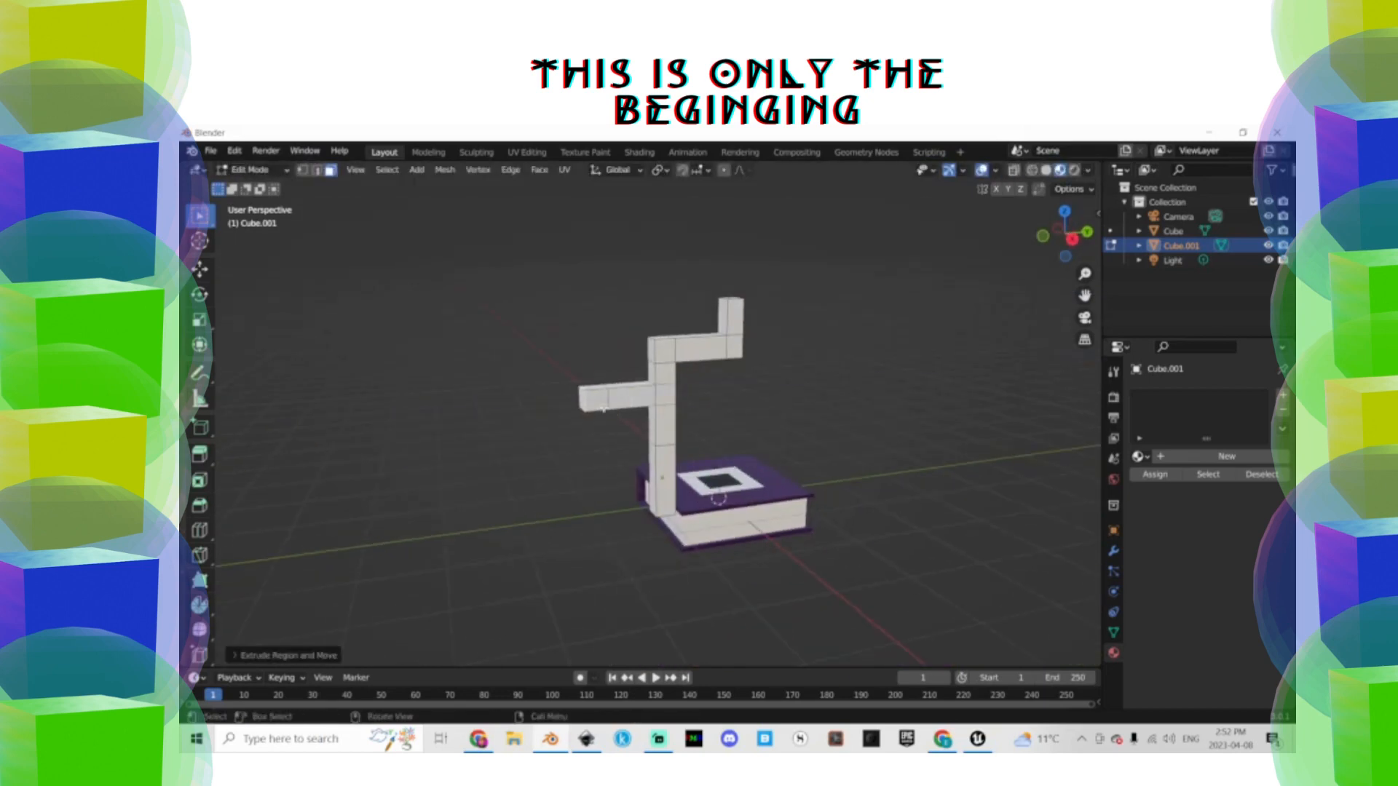
{"action": "middle_click_drag", "start_coordinate": [603, 409], "coordinate": [664, 415]}
{"action": "left_click", "coordinate": [712, 411]}
{"action": "key", "text": "e"}
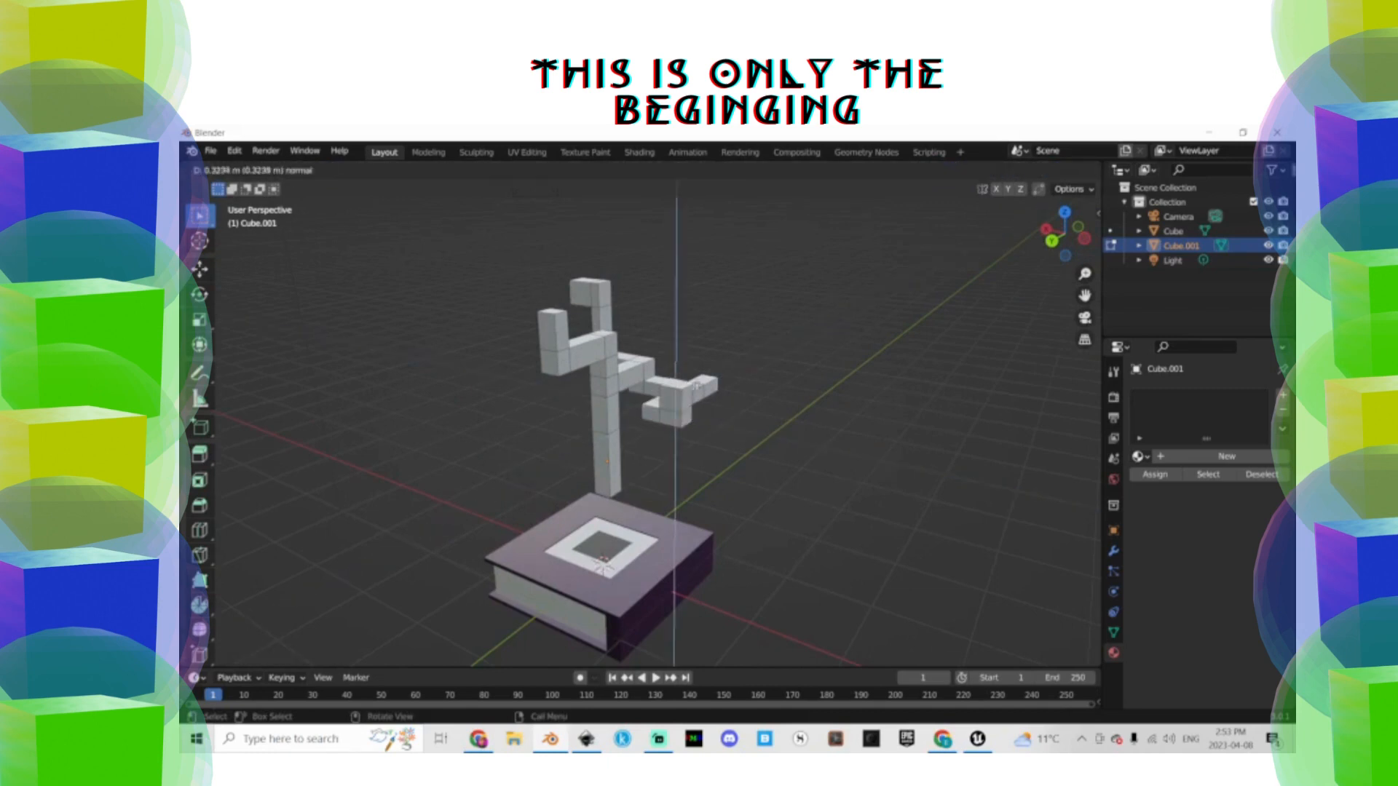
Extrude more bent branches with blocky ends around the pillar to build up the candelabra shape
{"action": "left_click", "coordinate": [690, 364]}
{"action": "left_click", "coordinate": [688, 371]}
{"action": "key", "text": "e"}
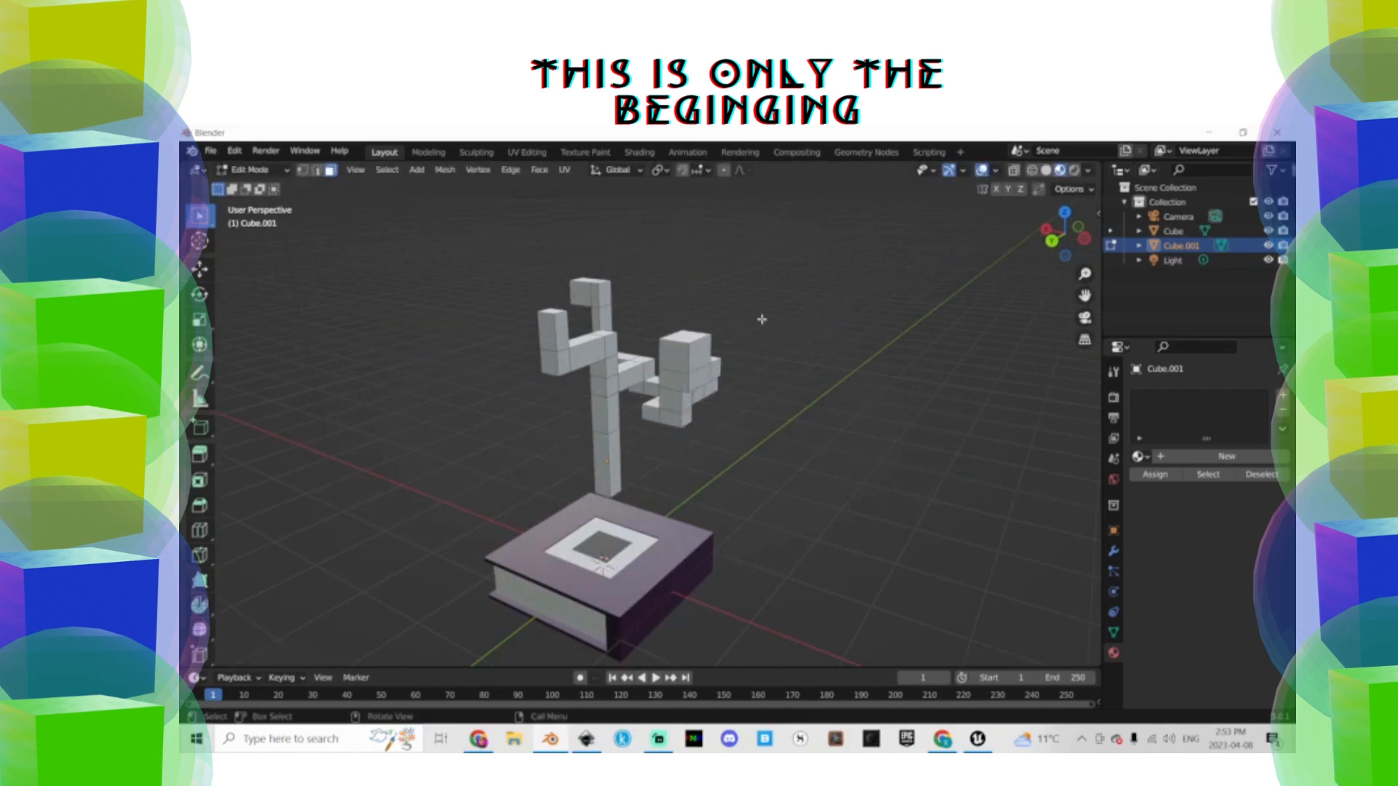
{"action": "middle_click_drag", "start_coordinate": [761, 319], "coordinate": [739, 348]}
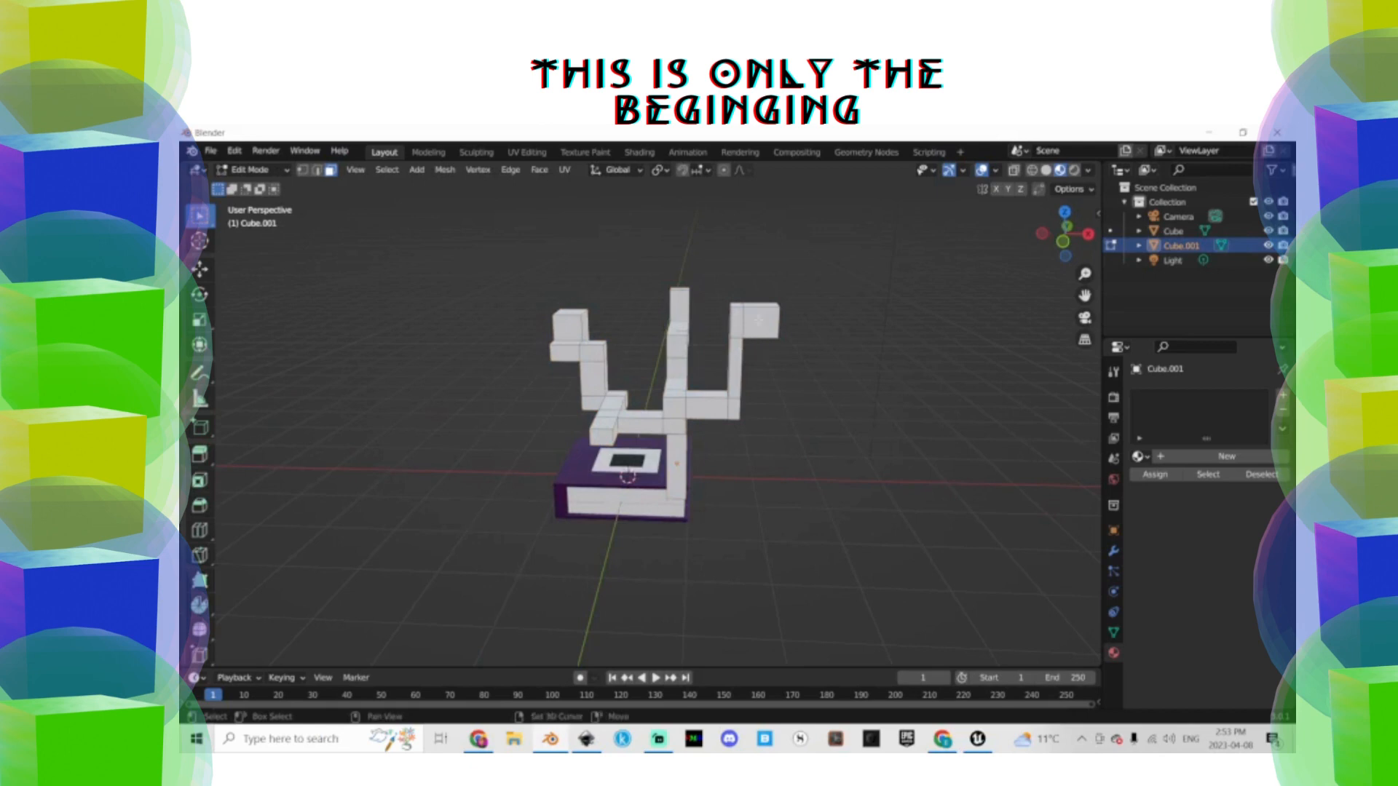
{"action": "middle_click_drag", "start_coordinate": [606, 321], "coordinate": [553, 318]}
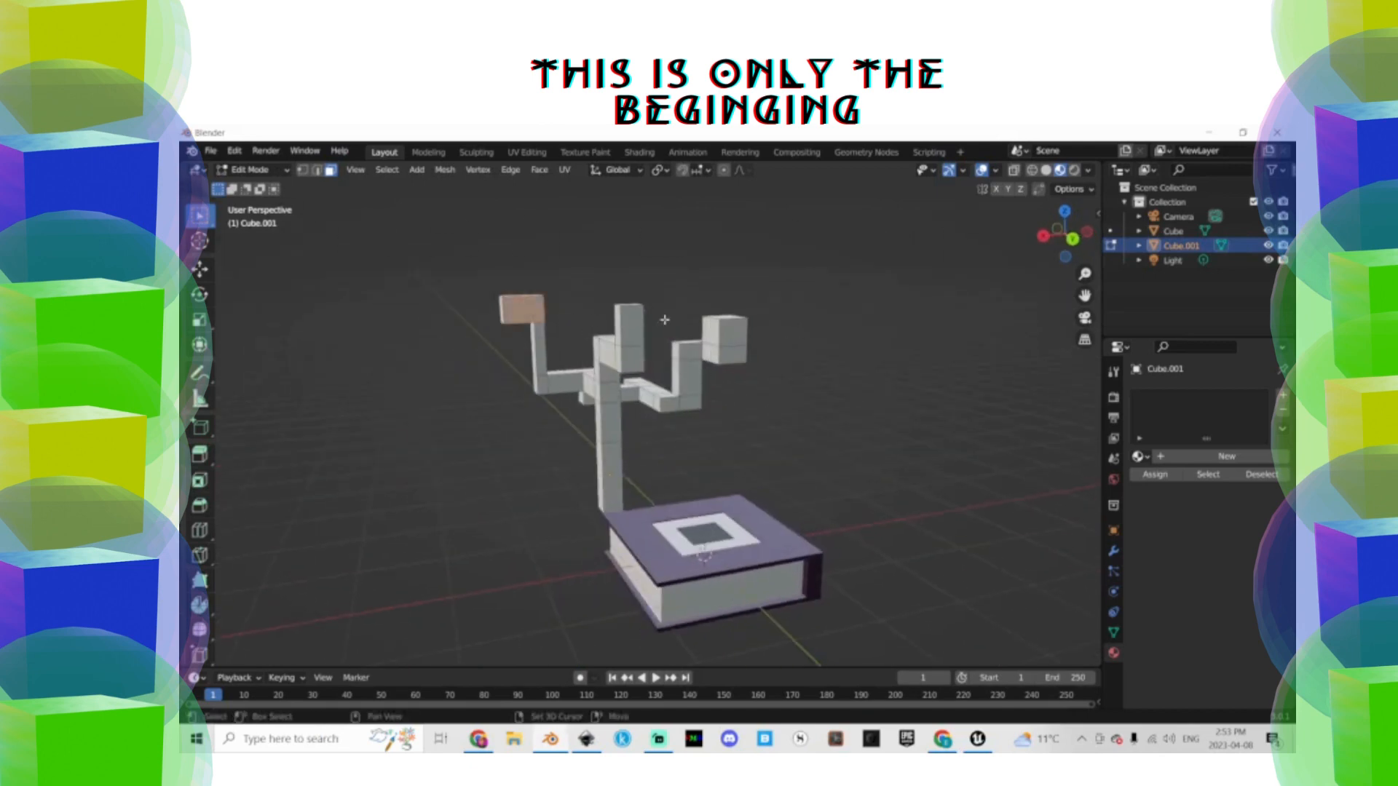
{"action": "middle_click_drag", "start_coordinate": [665, 319], "coordinate": [691, 328]}
{"action": "middle_click_drag", "start_coordinate": [606, 322], "coordinate": [765, 321]}
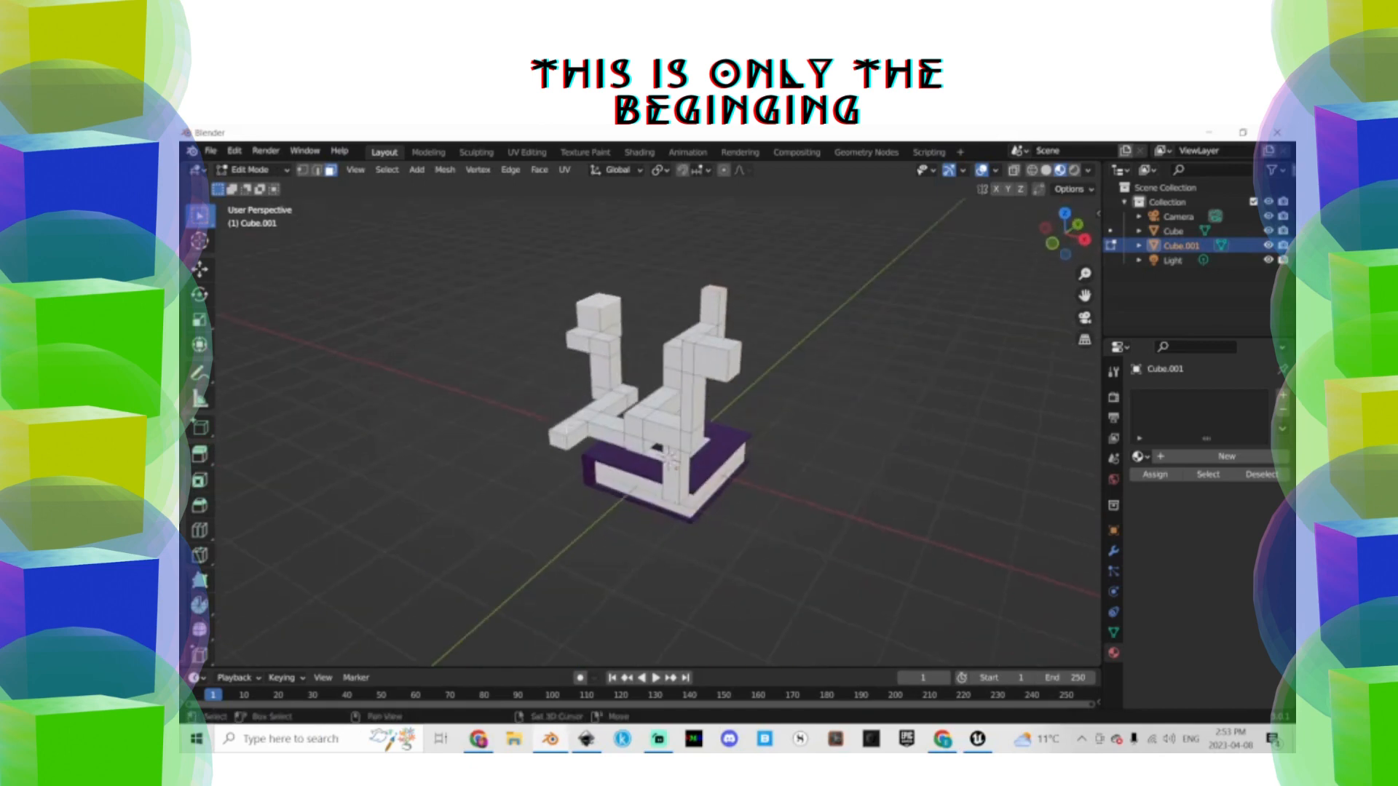
Extrude the branch-end faces individually into tall prongs, then form side-facing caps with inset faces on them
{"action": "right_click", "coordinate": [595, 380]}
{"action": "left_click", "coordinate": [595, 380]}
{"action": "left_click", "coordinate": [626, 251]}
{"action": "right_click", "coordinate": [627, 252]}
{"action": "left_click", "coordinate": [627, 251]}
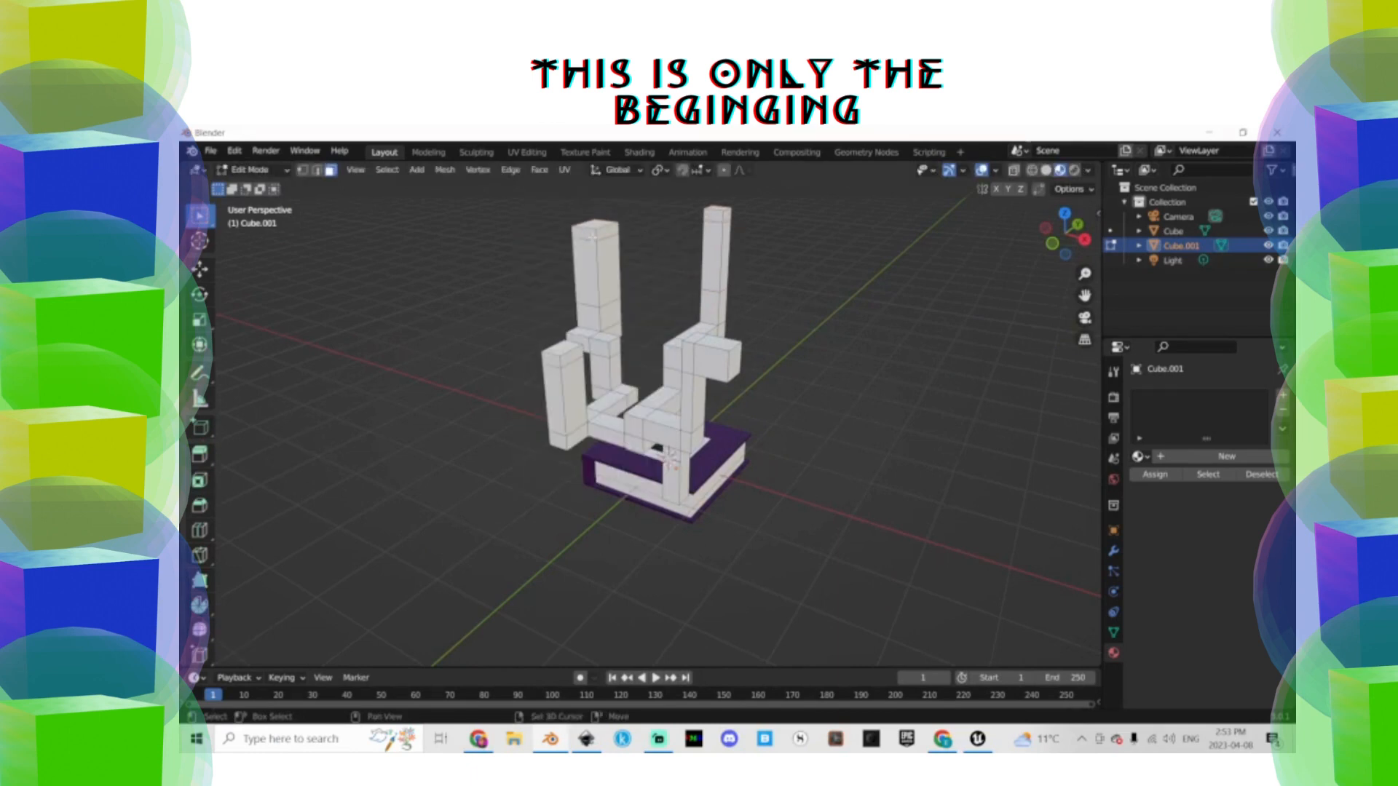
{"action": "middle_click_drag", "start_coordinate": [604, 324], "coordinate": [683, 343]}
{"action": "middle_click_drag", "start_coordinate": [684, 291], "coordinate": [808, 274]}
{"action": "middle_click_drag", "start_coordinate": [792, 431], "coordinate": [655, 305]}
{"action": "middle_click_drag", "start_coordinate": [754, 302], "coordinate": [699, 251]}
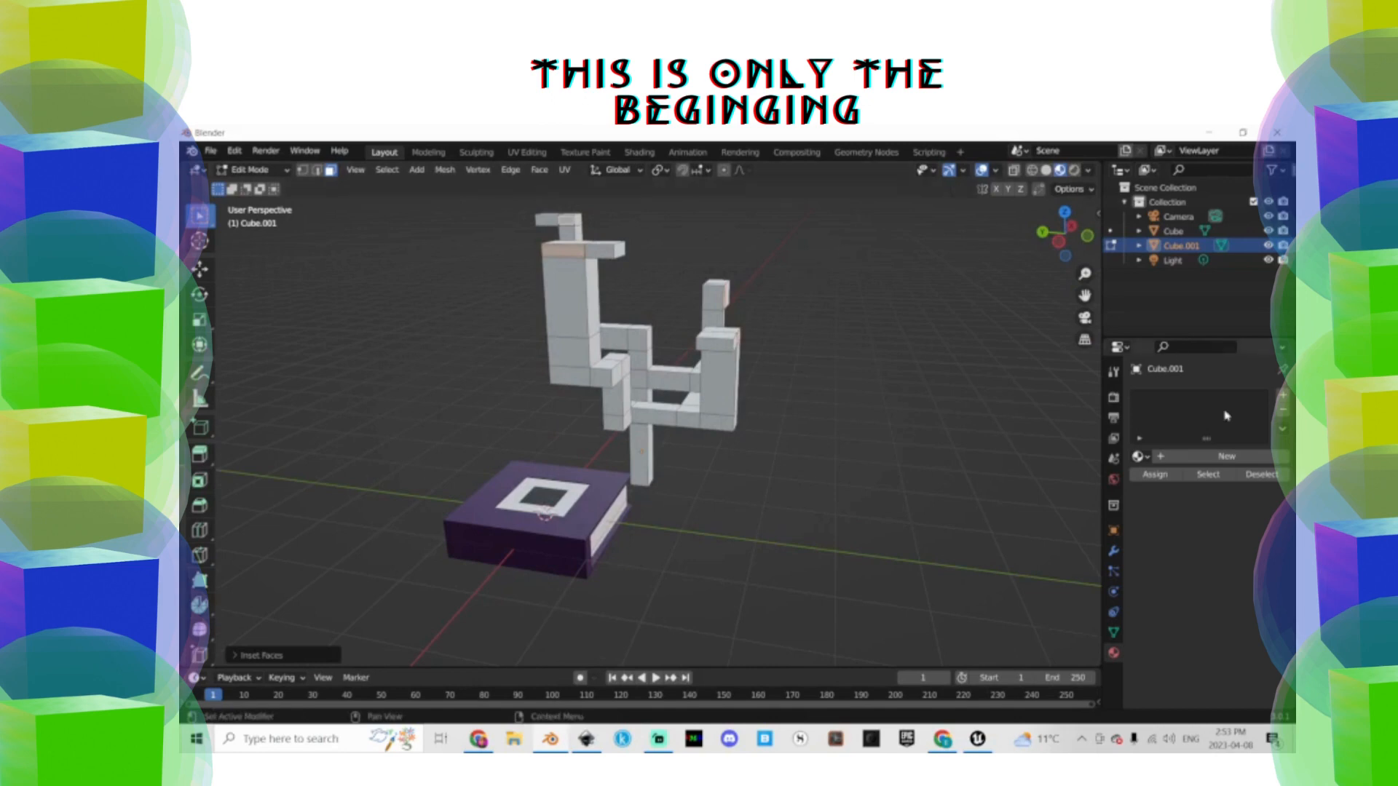
Add two material slots to the branched object and give the selected inset faces a new black material
{"action": "left_click", "coordinate": [1288, 394]}
{"action": "left_click", "coordinate": [1288, 394]}
{"action": "left_click", "coordinate": [1220, 486]}
{"action": "left_click", "coordinate": [1229, 655]}
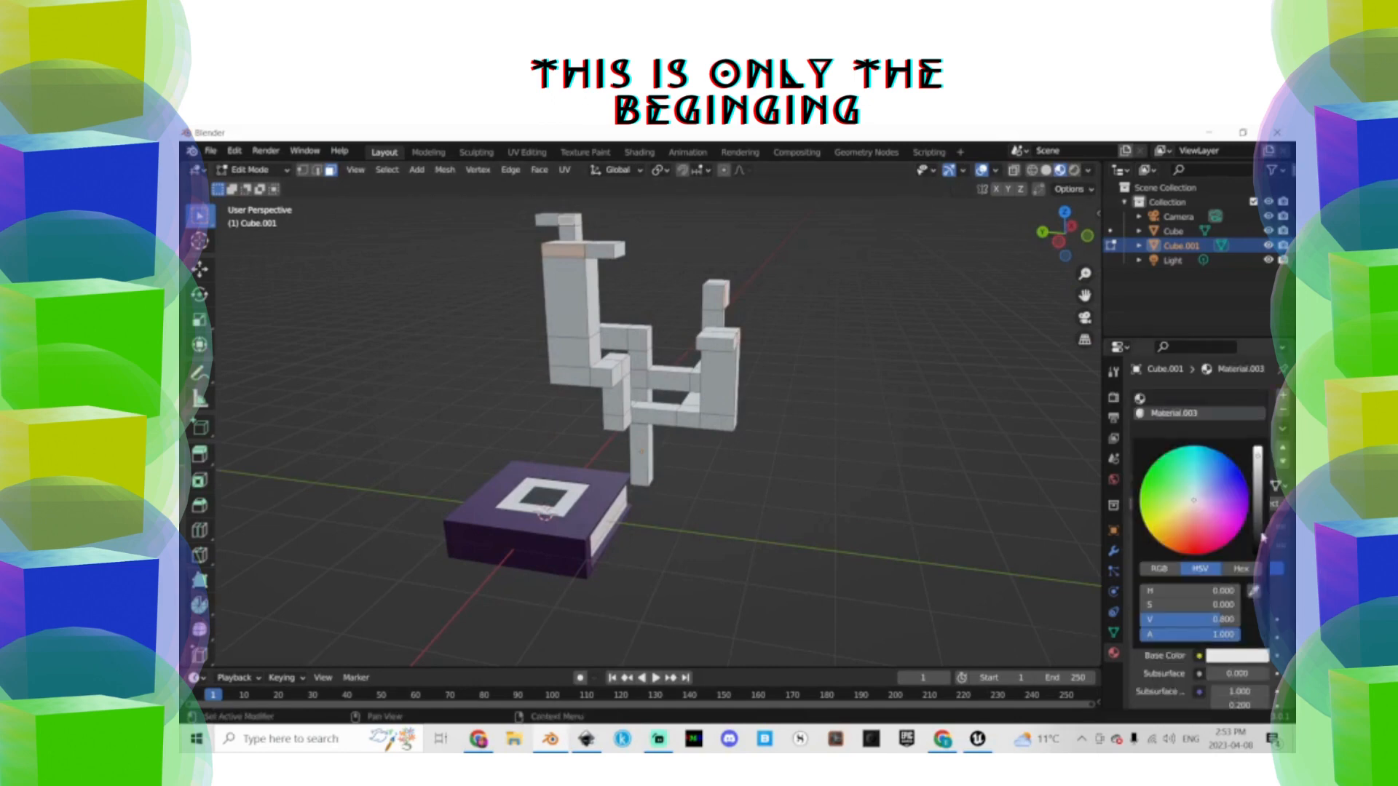
{"action": "left_click_drag", "start_coordinate": [1264, 537], "coordinate": [1263, 564]}
Add a third material slot with a new material and set its base color to yellow
{"action": "left_click", "coordinate": [1283, 394]}
{"action": "left_click", "coordinate": [1220, 485]}
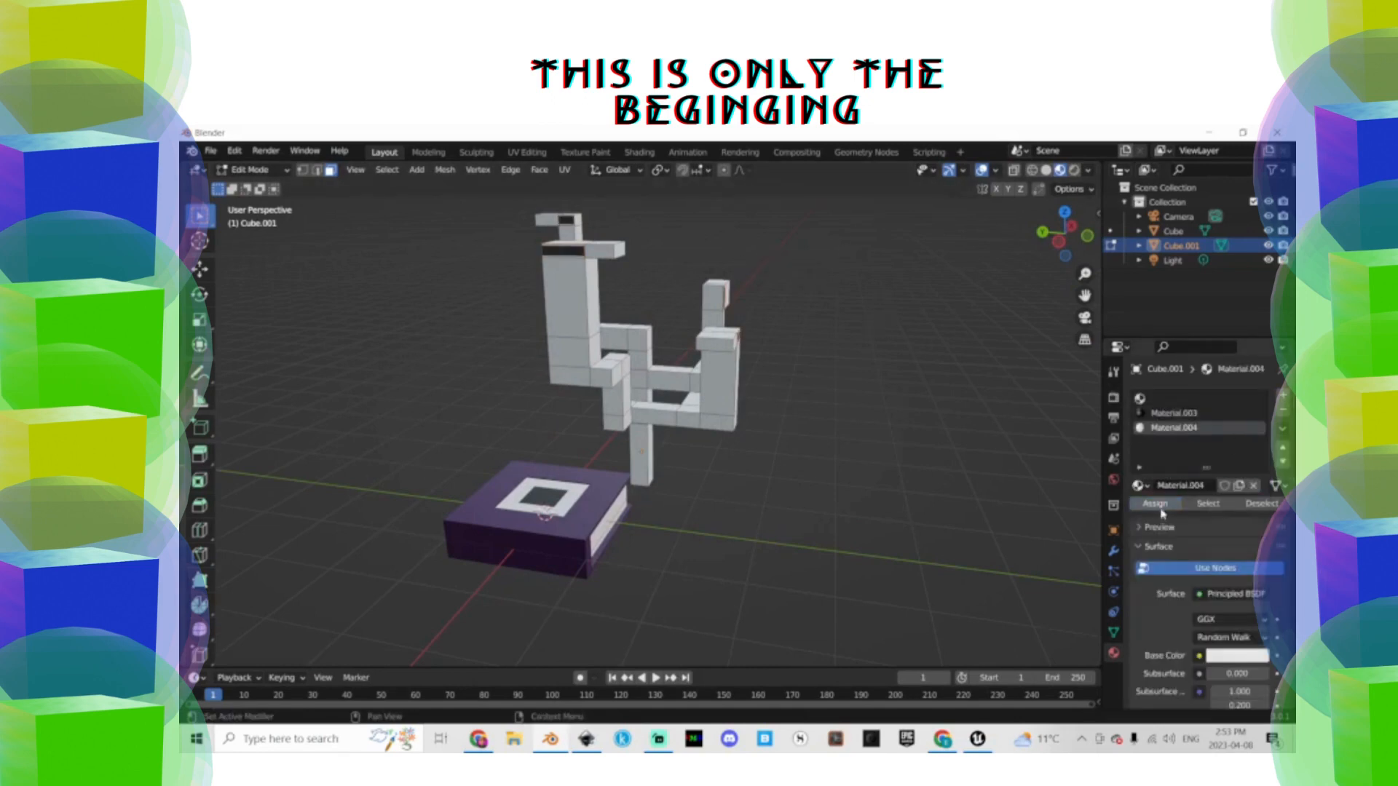
{"action": "left_click", "coordinate": [1235, 661]}
{"action": "left_click", "coordinate": [1158, 543]}
Use Material.004 in the first, empty material slot and darken its base color to a deep gold
{"action": "left_click", "coordinate": [1198, 399]}
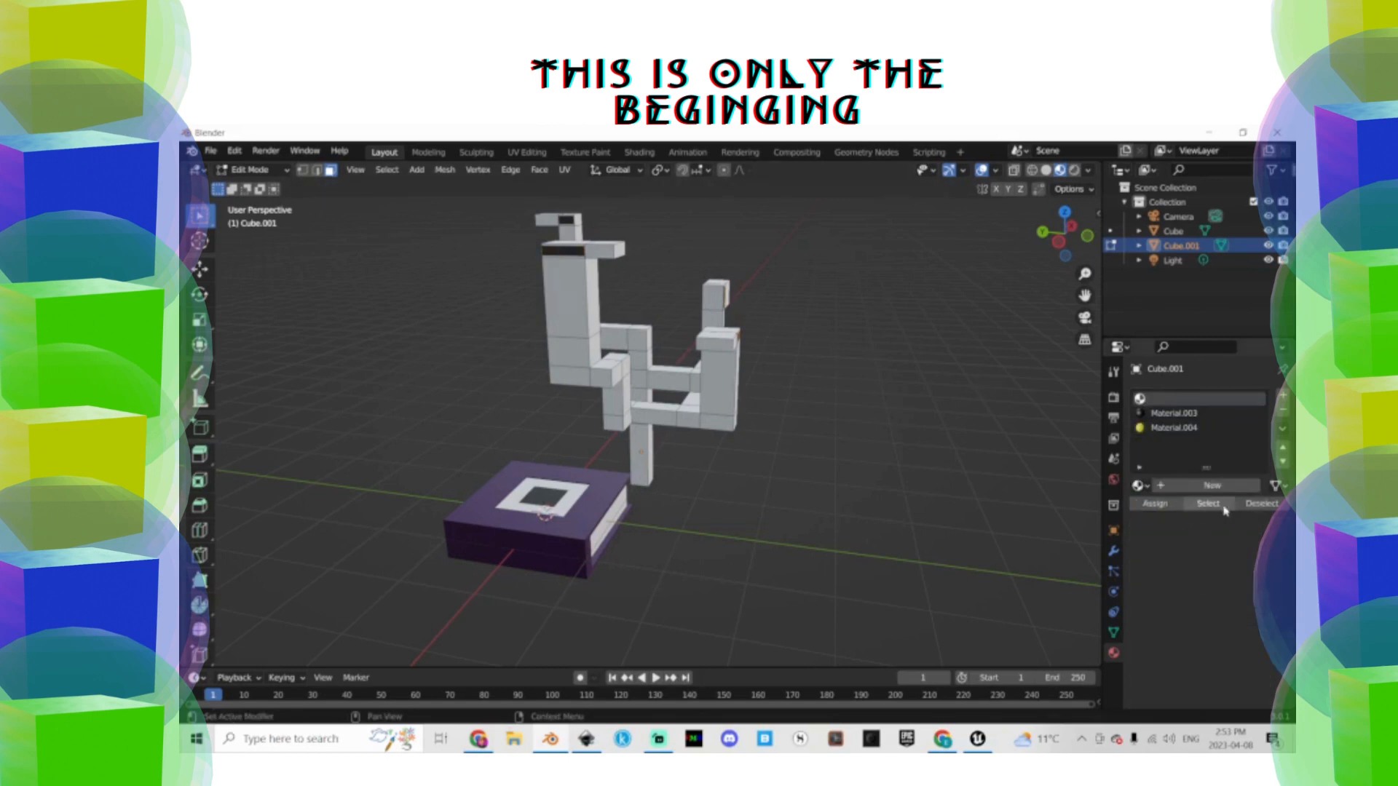
{"action": "left_click", "coordinate": [1141, 486]}
{"action": "left_click", "coordinate": [1021, 565]}
{"action": "key", "text": "Tab"}
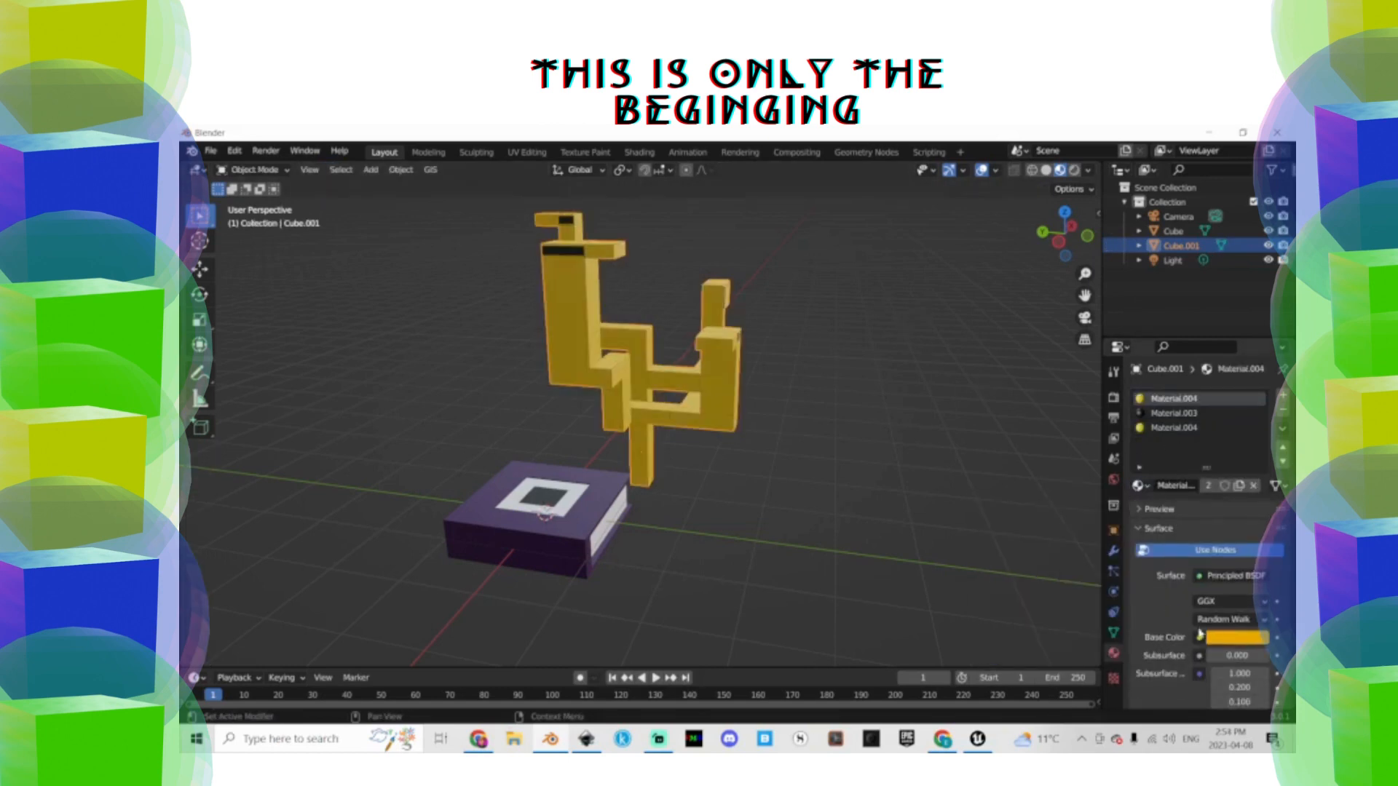
{"action": "left_click", "coordinate": [1235, 638]}
{"action": "left_click_drag", "start_coordinate": [1257, 440], "coordinate": [1257, 475]}
Add loop cuts along the length of the gold branches and their block ends
{"action": "key", "text": "Tab"}
{"action": "middle_click_drag", "start_coordinate": [983, 313], "coordinate": [575, 322]}
{"action": "left_click", "coordinate": [759, 325]}
{"action": "left_click", "coordinate": [759, 325]}
{"action": "scroll", "coordinate": [652, 306], "scroll_direction": "up", "scroll_amount": 2}
{"action": "left_click", "coordinate": [509, 320]}
{"action": "scroll", "coordinate": [575, 322], "scroll_direction": "down", "scroll_amount": 2}
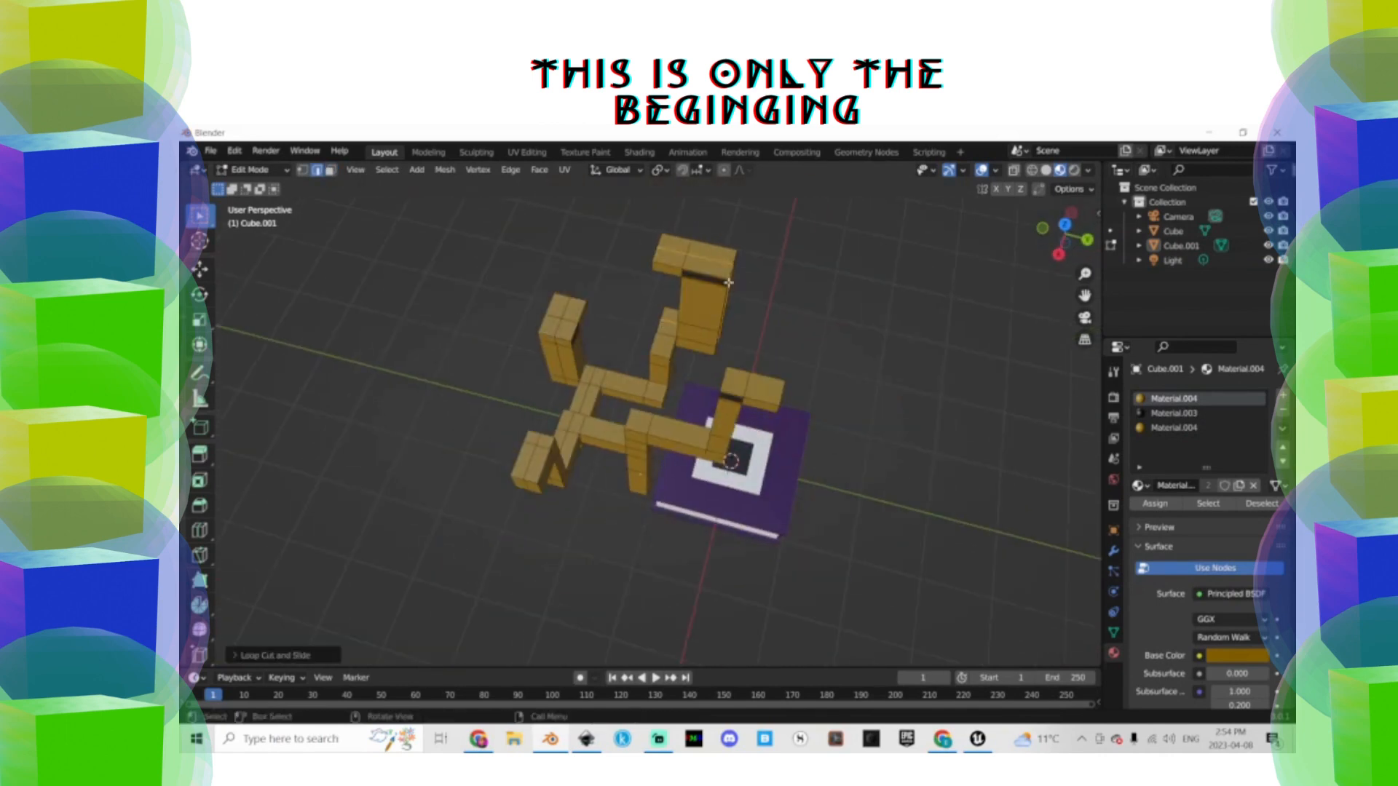
Select the top faces of the prong heads, extrude them individually upward, and taper them into pointed crests
{"action": "key", "text": "3"}
{"action": "middle_click_drag", "start_coordinate": [726, 372], "coordinate": [464, 387]}
{"action": "left_click", "coordinate": [751, 312]}
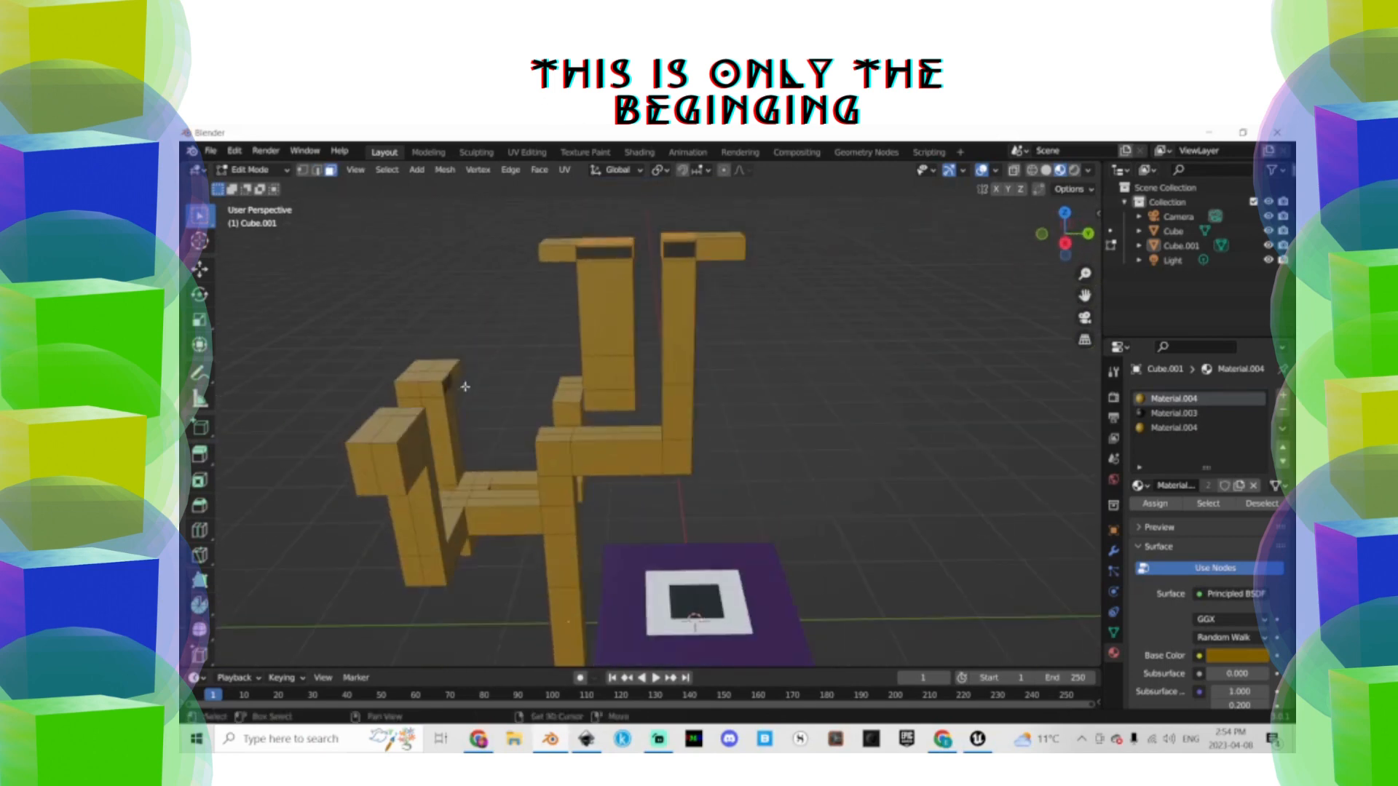
{"action": "middle_click_drag", "start_coordinate": [386, 428], "coordinate": [877, 376]}
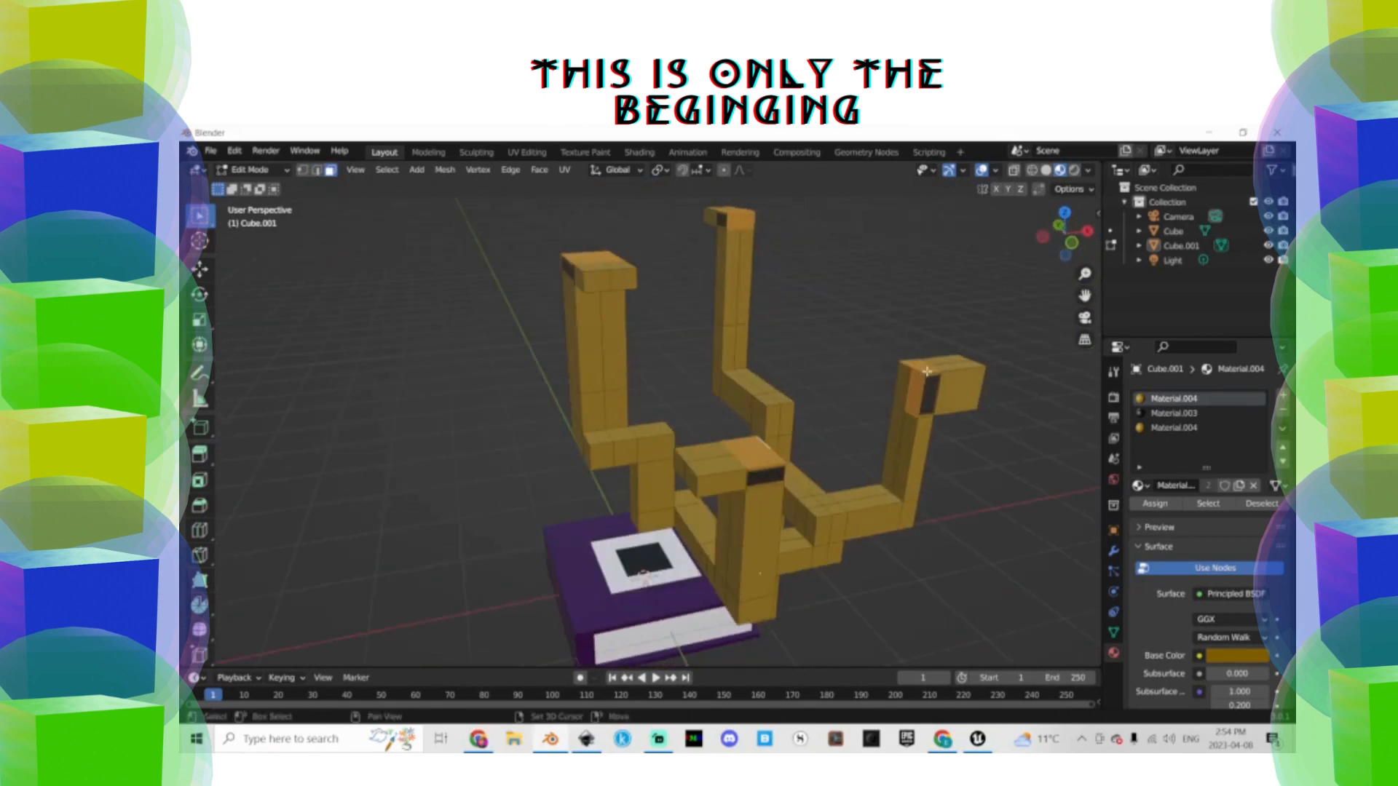
{"action": "right_click", "coordinate": [922, 336]}
{"action": "left_click", "coordinate": [923, 333]}
{"action": "left_click", "coordinate": [938, 282]}
{"action": "key", "text": "s"}
{"action": "middle_click_drag", "start_coordinate": [937, 283], "coordinate": [772, 364]}
{"action": "left_click", "coordinate": [910, 297]}
{"action": "right_click", "coordinate": [912, 299]}
{"action": "left_click", "coordinate": [911, 298]}
Try extruding the crests' side faces into fins with the black Material.003, then undo the fins
{"action": "left_click", "coordinate": [936, 312]}
{"action": "left_click", "coordinate": [743, 364], "text": "shift"}
{"action": "left_click", "coordinate": [568, 404], "text": "shift"}
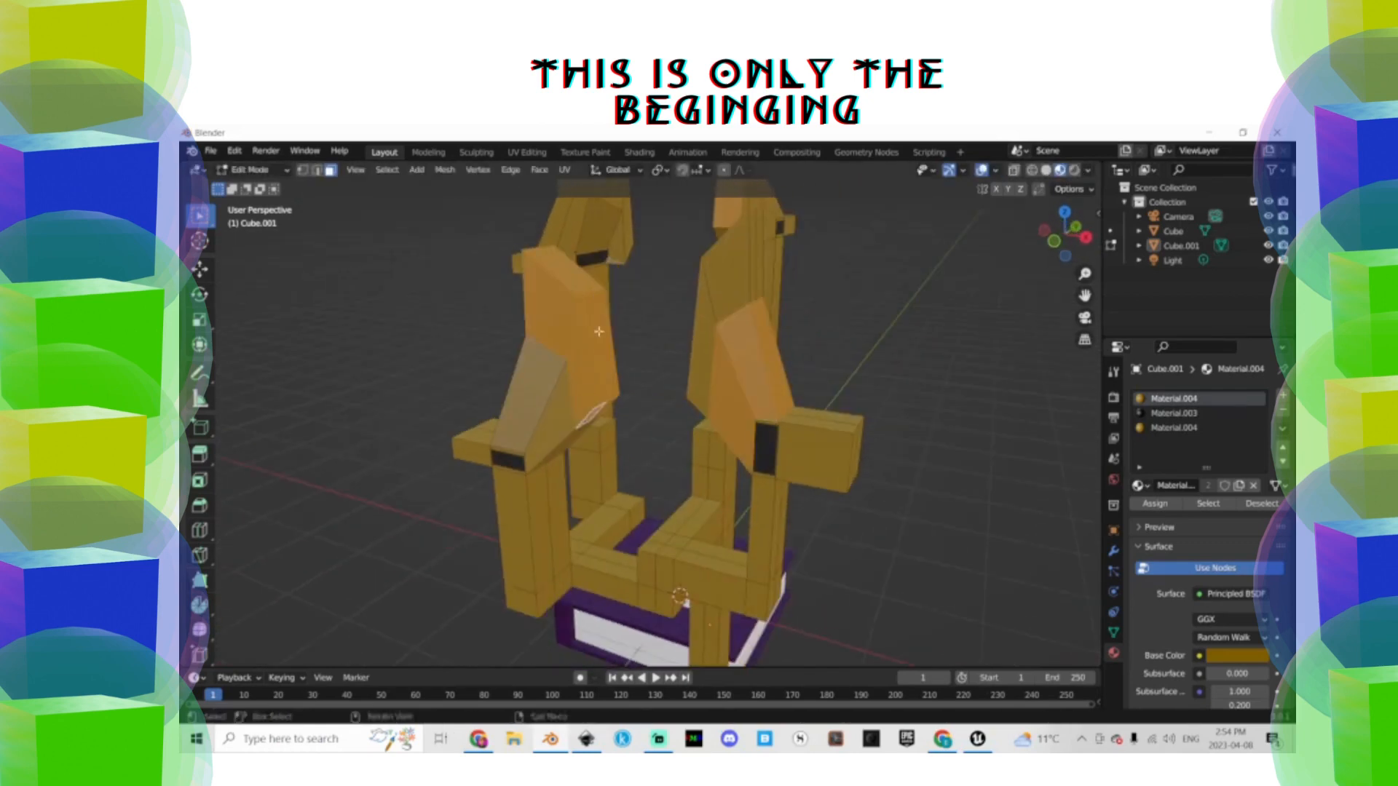
{"action": "middle_click_drag", "start_coordinate": [567, 393], "coordinate": [698, 248]}
{"action": "left_click", "coordinate": [1174, 414]}
{"action": "left_click", "coordinate": [1156, 504]}
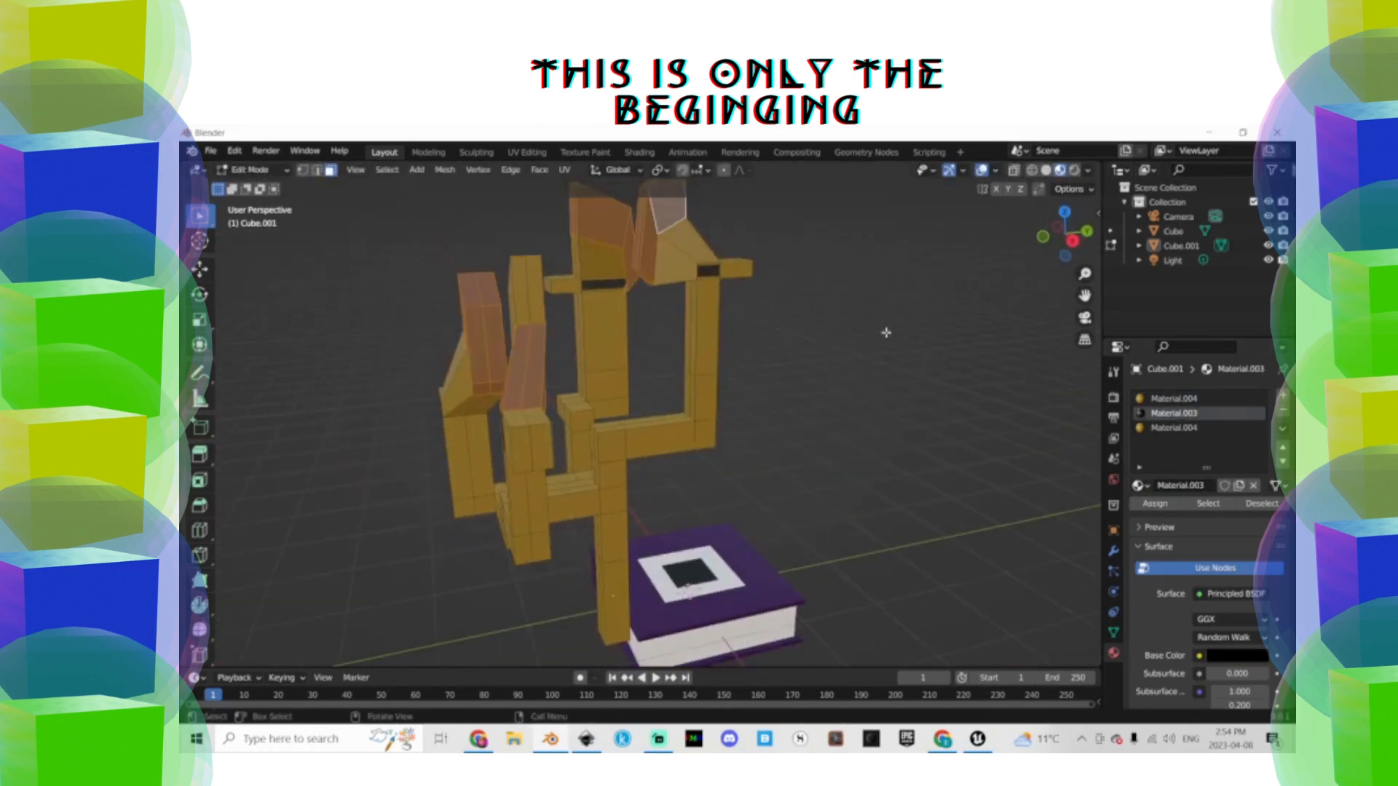
{"action": "right_click", "coordinate": [870, 333]}
{"action": "left_click", "coordinate": [867, 334]}
{"action": "left_click", "coordinate": [746, 329]}
{"action": "key", "text": "Tab"}
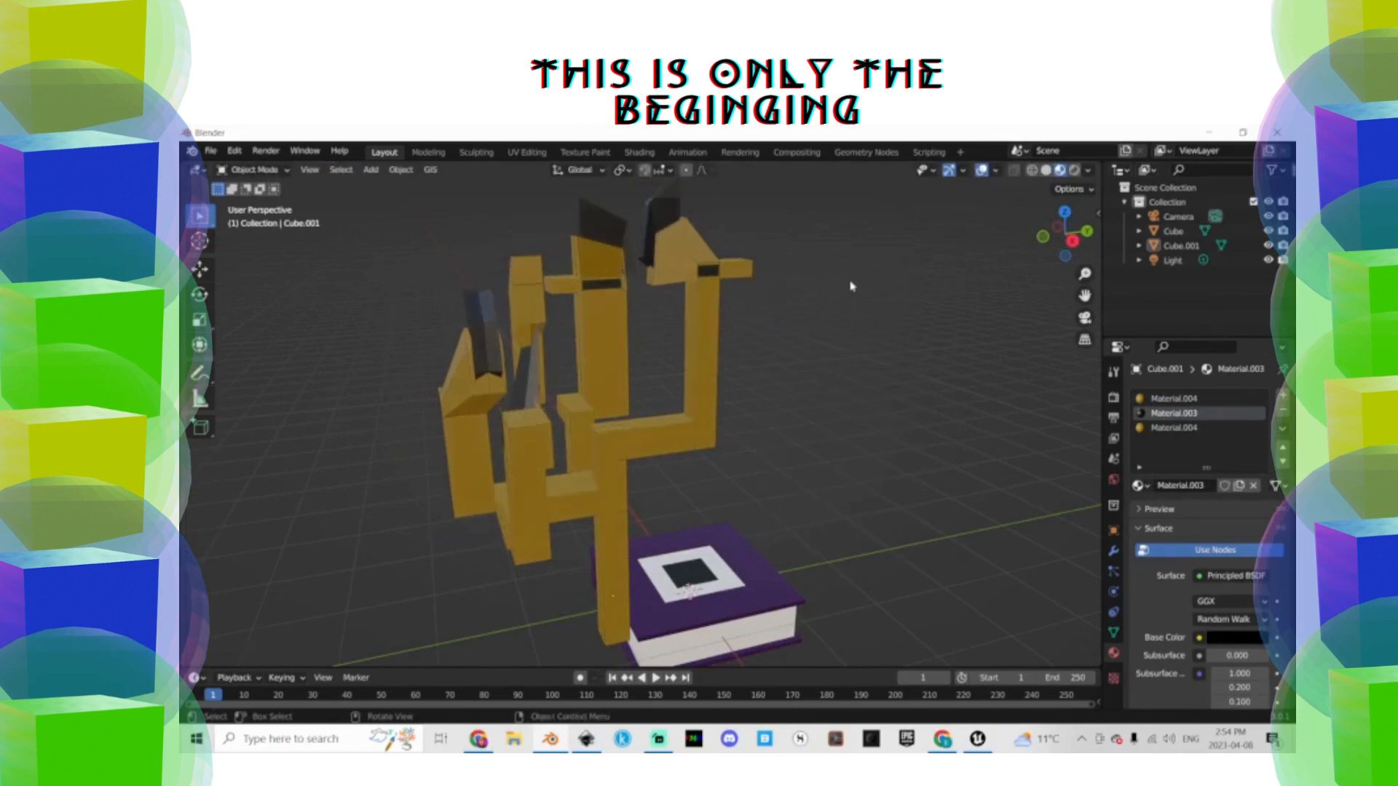
{"action": "key", "text": "ctrl+z"}
Select the whole gold object in Object Mode, clear its location, and scale it down over the book
{"action": "middle_click_drag", "start_coordinate": [851, 285], "coordinate": [675, 408]}
{"action": "key", "text": "Tab"}
{"action": "left_click", "coordinate": [675, 407]}
{"action": "key", "text": "alt+g"}
{"action": "key", "text": "s"}
{"action": "left_click", "coordinate": [761, 503]}
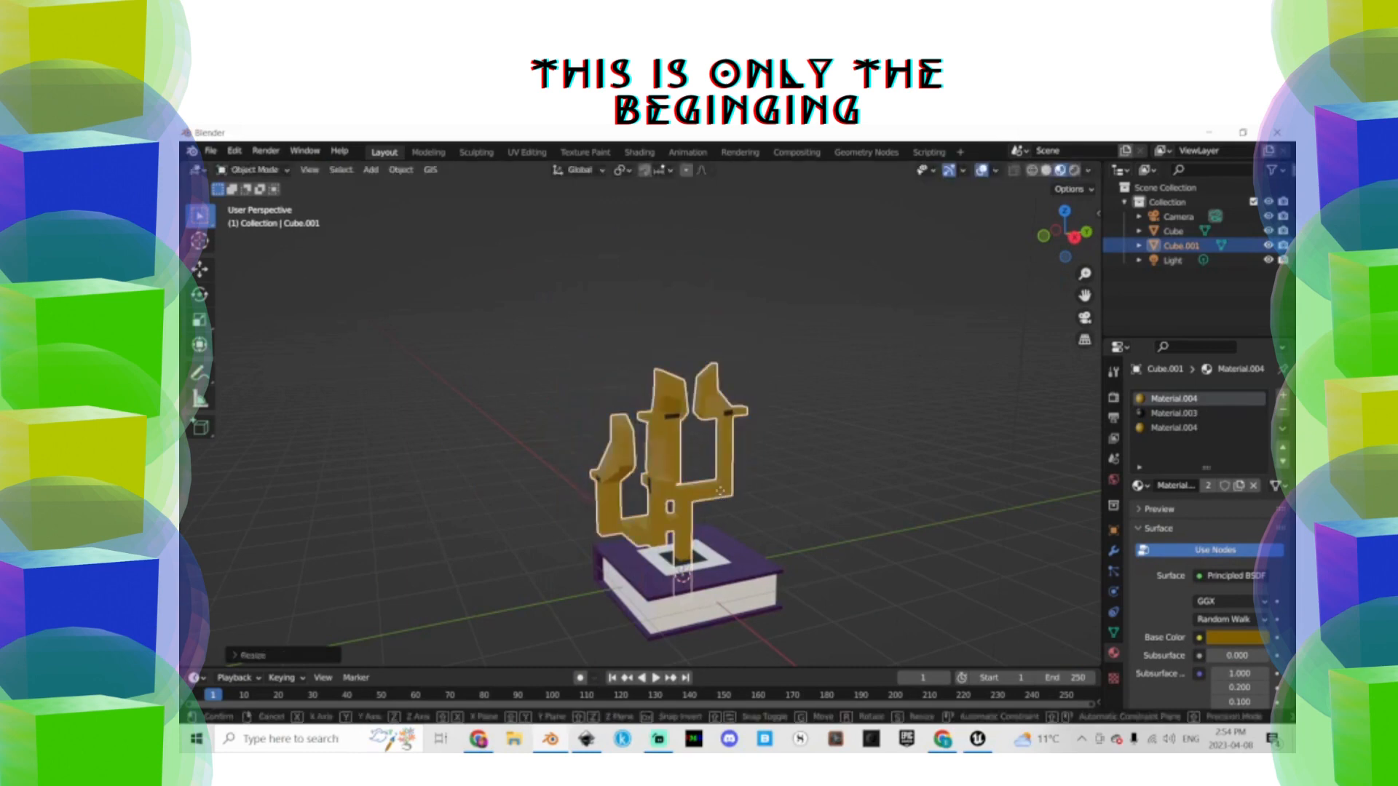
Raise the gold object along Z and shrink it further so that it stands on the book's cover
{"action": "key", "text": "g"}
{"action": "key", "text": "z"}
{"action": "key", "text": "s"}
{"action": "key", "text": "g"}
{"action": "key", "text": "z"}
{"action": "left_click", "coordinate": [815, 481]}
Switch the viewport to rendered shading and add a cube floating beside the book
{"action": "left_click", "coordinate": [1073, 171]}
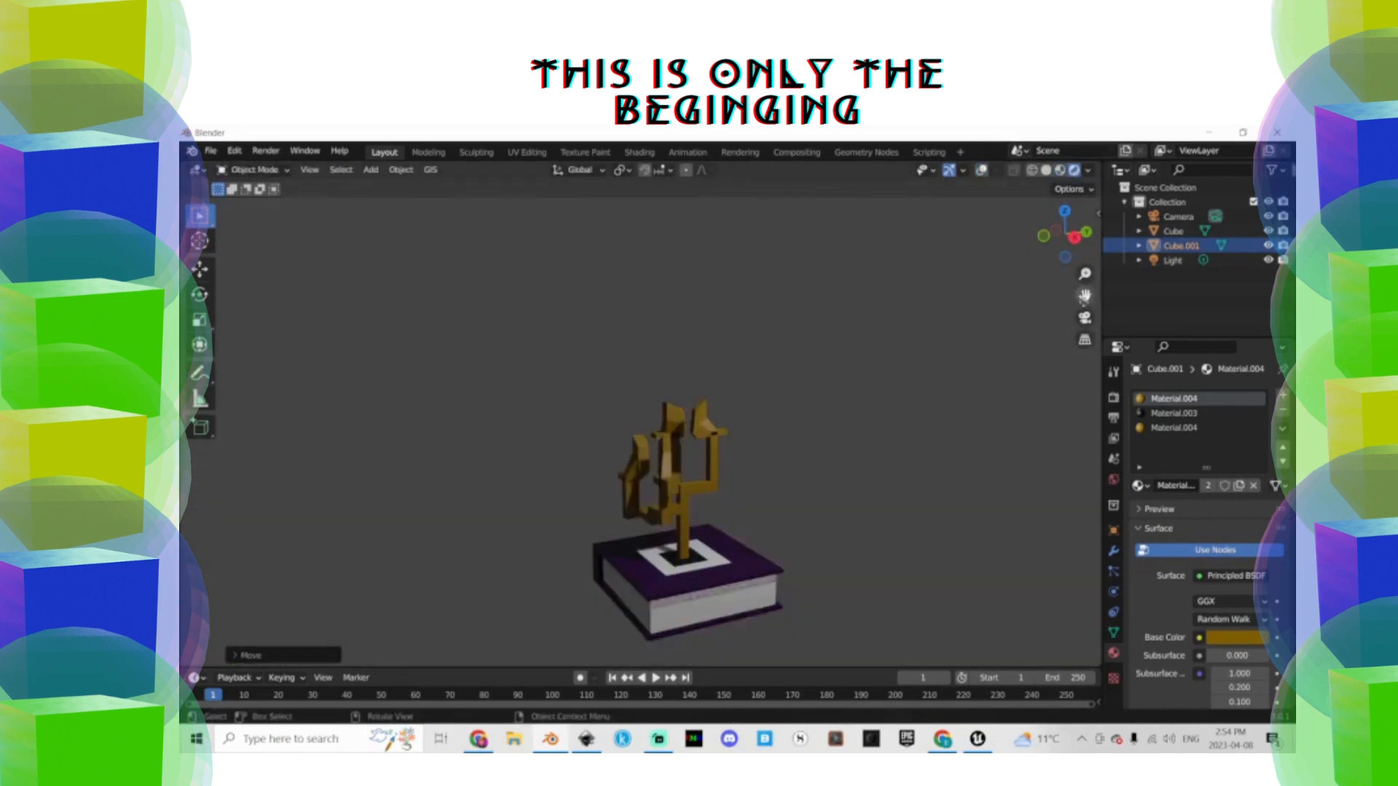
{"action": "middle_click_drag", "start_coordinate": [998, 464], "coordinate": [970, 386], "text": "shift"}
{"action": "scroll", "coordinate": [970, 387], "scroll_direction": "up", "scroll_amount": 2}
{"action": "left_click", "coordinate": [371, 171]}
{"action": "mouse_move", "coordinate": [388, 185]}
{"action": "left_click", "coordinate": [506, 200]}
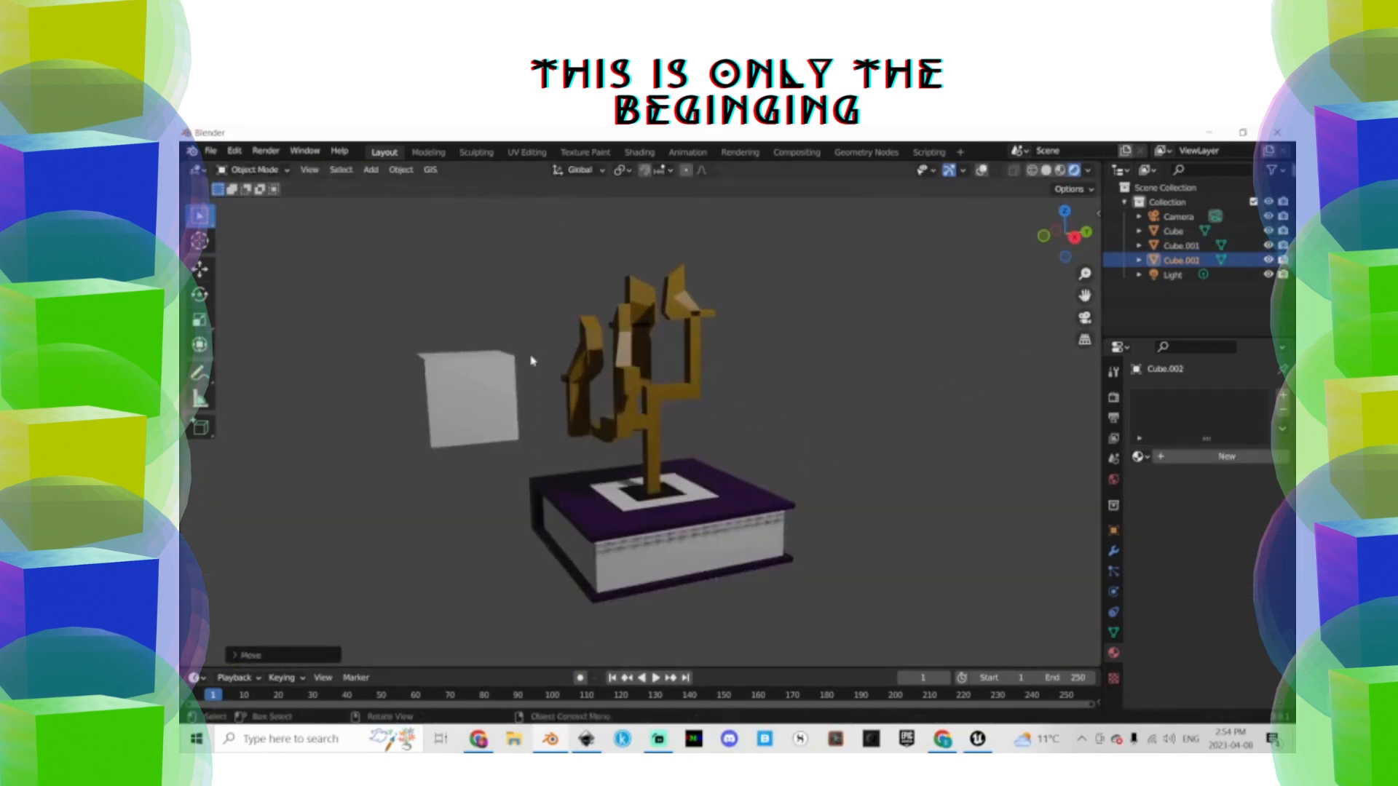
Extrude the new cube's side faces individually and scale them along Z to give the body sloped edges
{"action": "key", "text": "Tab"}
{"action": "right_click", "coordinate": [546, 398]}
{"action": "left_click", "coordinate": [546, 398]}
{"action": "left_click", "coordinate": [584, 381]}
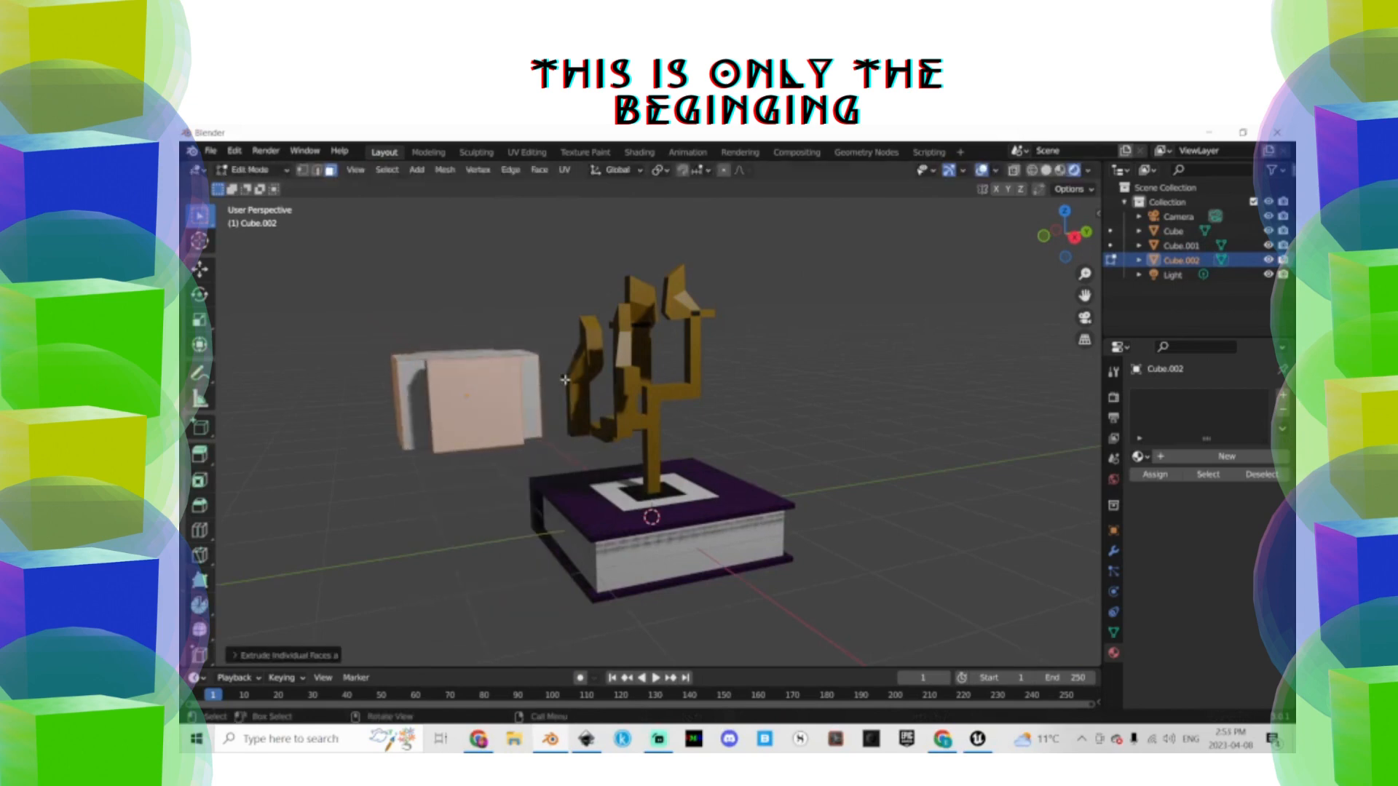
{"action": "key", "text": "s"}
{"action": "key", "text": "z"}
{"action": "left_click", "coordinate": [591, 399]}
Narrow the body's top face and extrude it upward repeatedly into a long neck that curves over like a hook
{"action": "left_click", "coordinate": [543, 364]}
{"action": "middle_click_drag", "start_coordinate": [436, 351], "coordinate": [454, 368]}
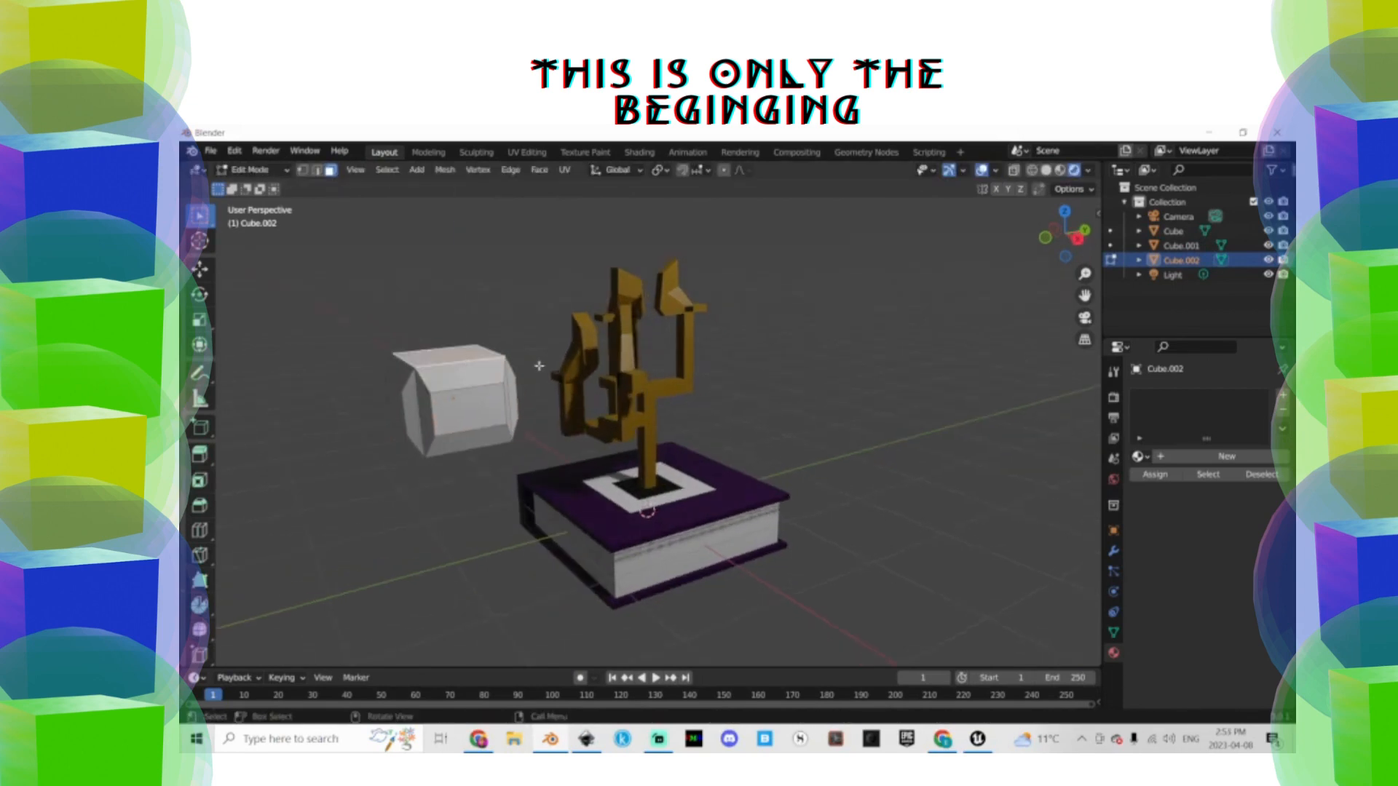
{"action": "left_click", "coordinate": [538, 360]}
{"action": "key", "text": "s"}
{"action": "left_click", "coordinate": [520, 354]}
{"action": "key", "text": "g"}
{"action": "left_click", "coordinate": [523, 371]}
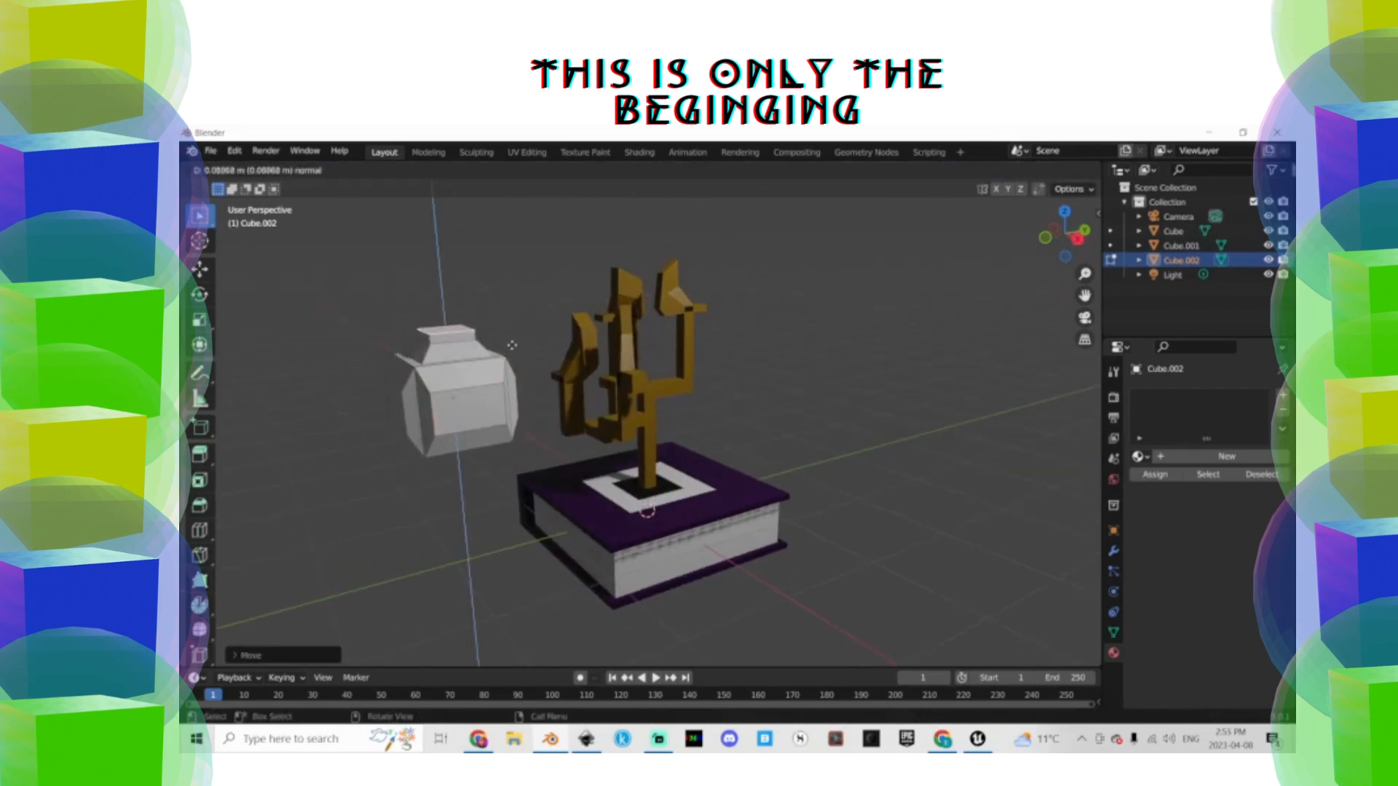
{"action": "left_click", "coordinate": [503, 263]}
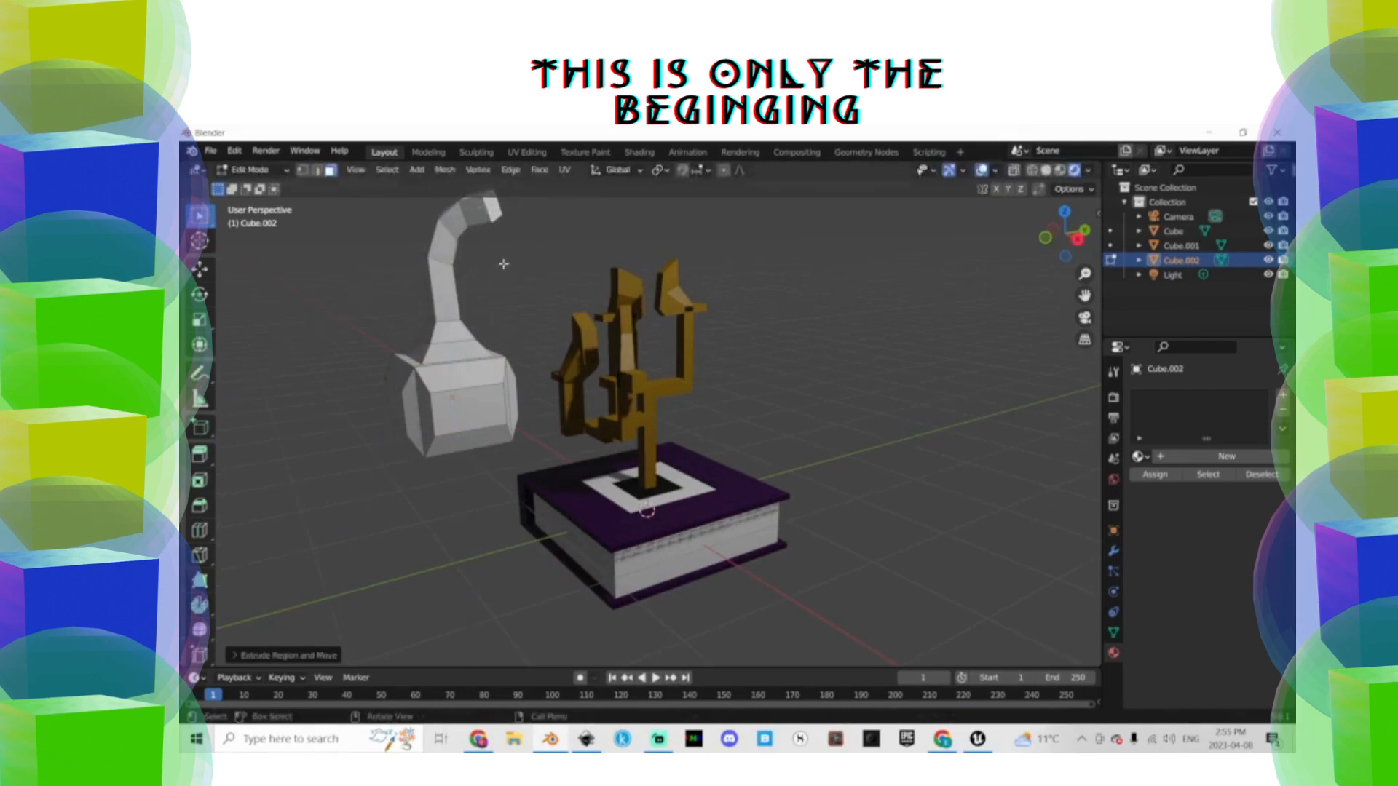
Select the face loops of the curved neck and assign them a new material with an orange base color
{"action": "key", "text": "Tab"}
{"action": "middle_click_drag", "start_coordinate": [484, 371], "coordinate": [543, 346]}
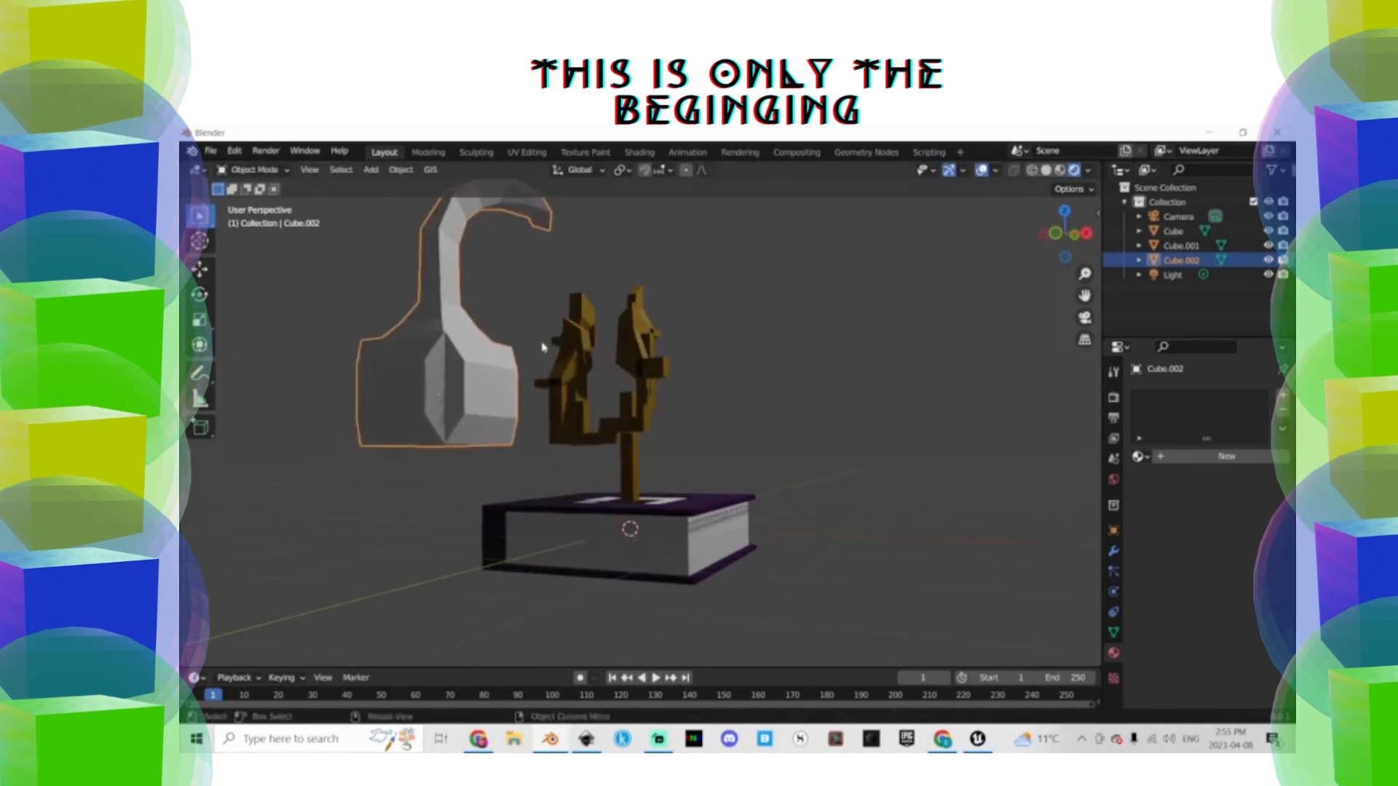
{"action": "key", "text": "Tab"}
{"action": "left_click", "coordinate": [443, 324], "text": "alt+shift"}
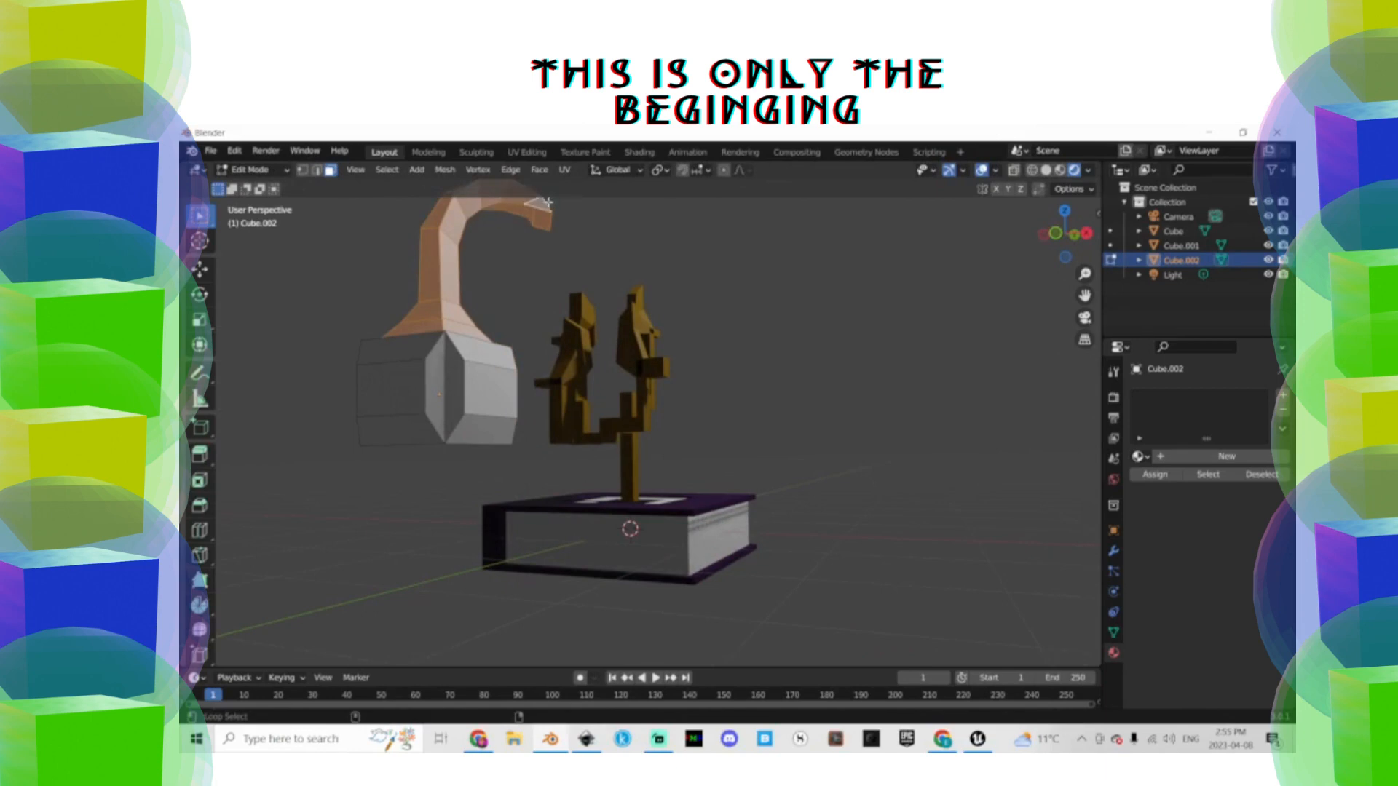
{"action": "double_click", "coordinate": [1284, 395]}
{"action": "left_click", "coordinate": [1212, 486]}
{"action": "left_click", "coordinate": [1158, 505]}
{"action": "left_click", "coordinate": [1230, 654]}
{"action": "left_click", "coordinate": [1163, 542]}
{"action": "key", "text": "Tab"}
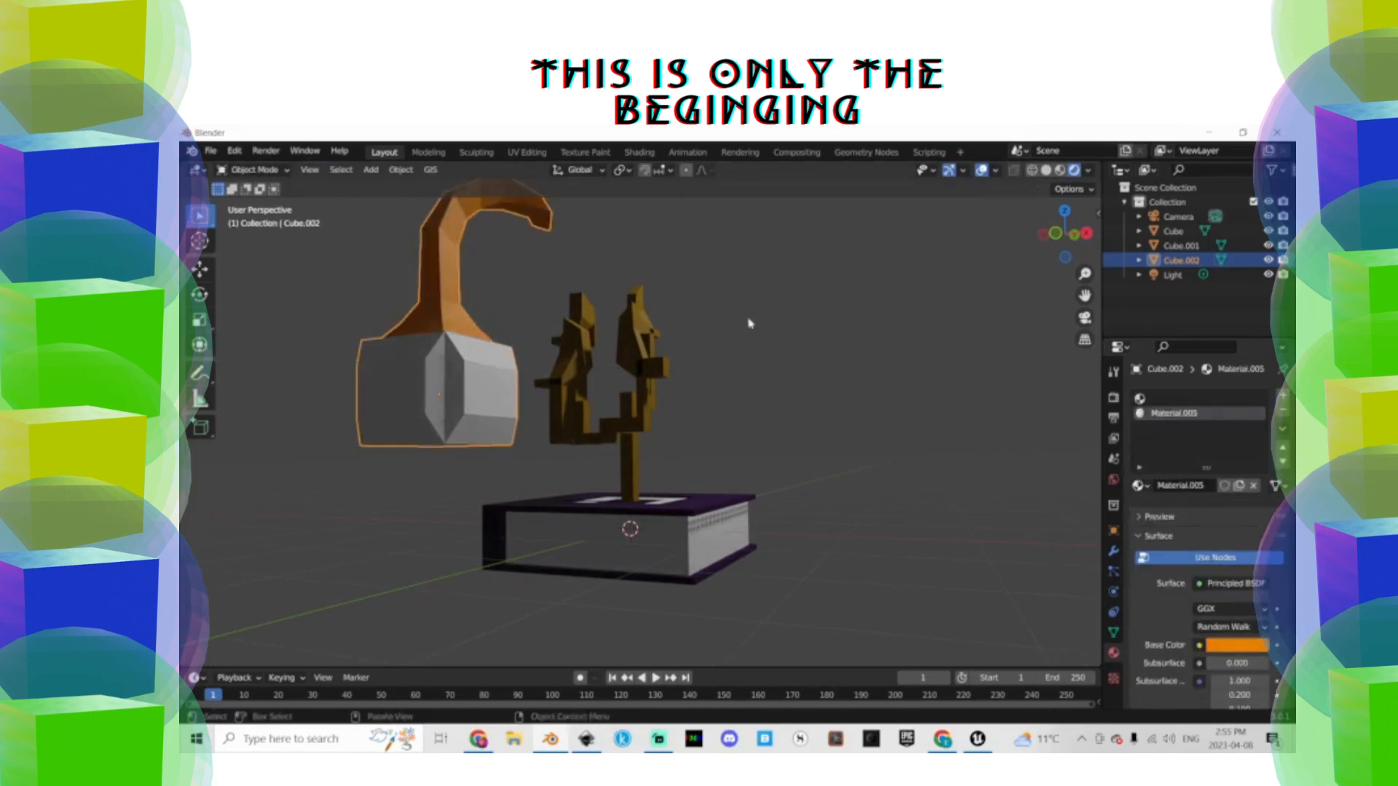
Create a new material in the first slot for the cube-shaped body and set its base color to green
{"action": "middle_click_drag", "start_coordinate": [749, 321], "coordinate": [707, 356]}
{"action": "left_click", "coordinate": [1166, 400]}
{"action": "left_click", "coordinate": [1212, 485]}
{"action": "left_click", "coordinate": [1230, 655]}
{"action": "left_click", "coordinate": [1146, 460]}
{"action": "key", "text": "Tab"}
{"action": "key", "text": "Tab"}
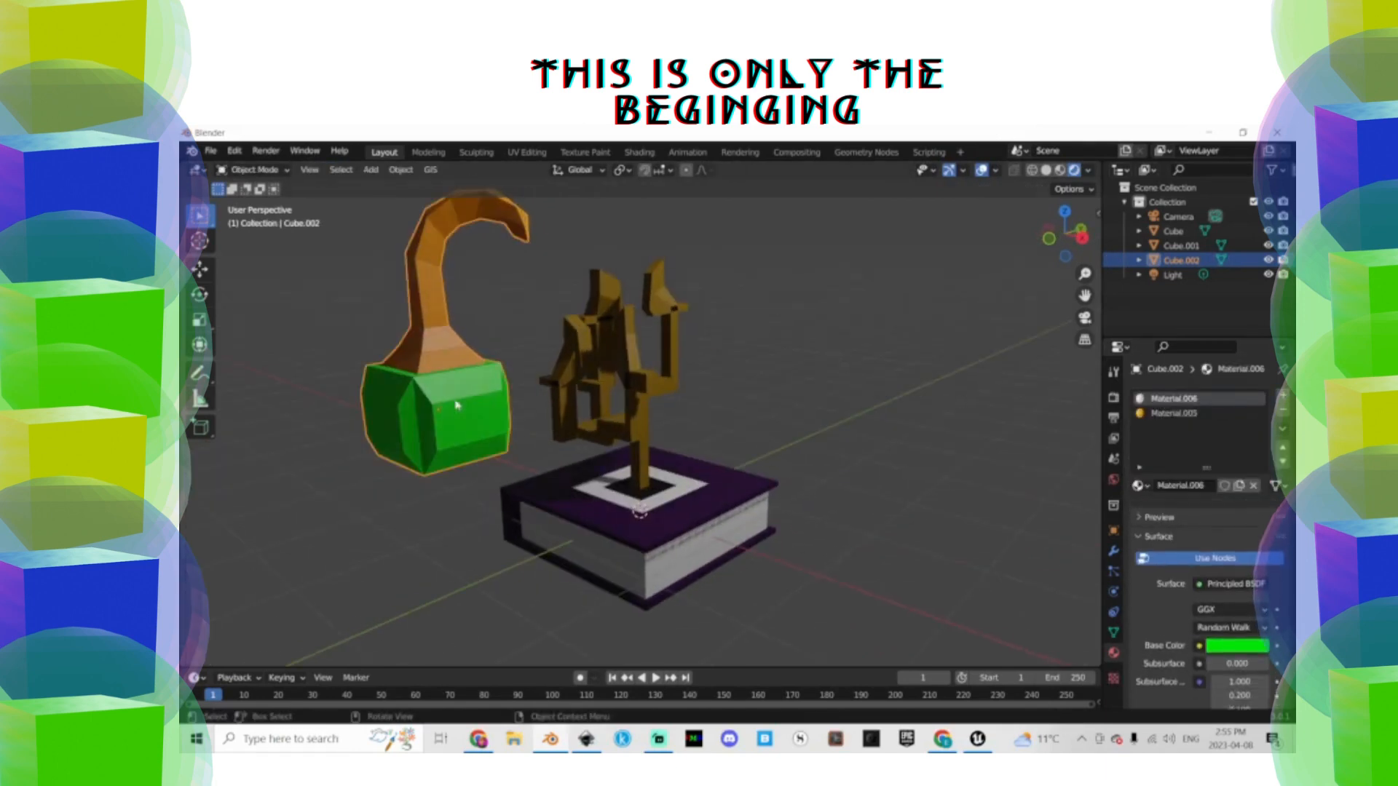
Reset the hooked green object's location to the world origin and scale it down to fit the candelabra
{"action": "middle_click_drag", "start_coordinate": [456, 403], "coordinate": [467, 390]}
{"action": "key", "text": "Tab"}
{"action": "key", "text": "Tab"}
{"action": "key", "text": "alt+g"}
{"action": "middle_click_drag", "start_coordinate": [857, 453], "coordinate": [803, 460]}
{"action": "key", "text": "s"}
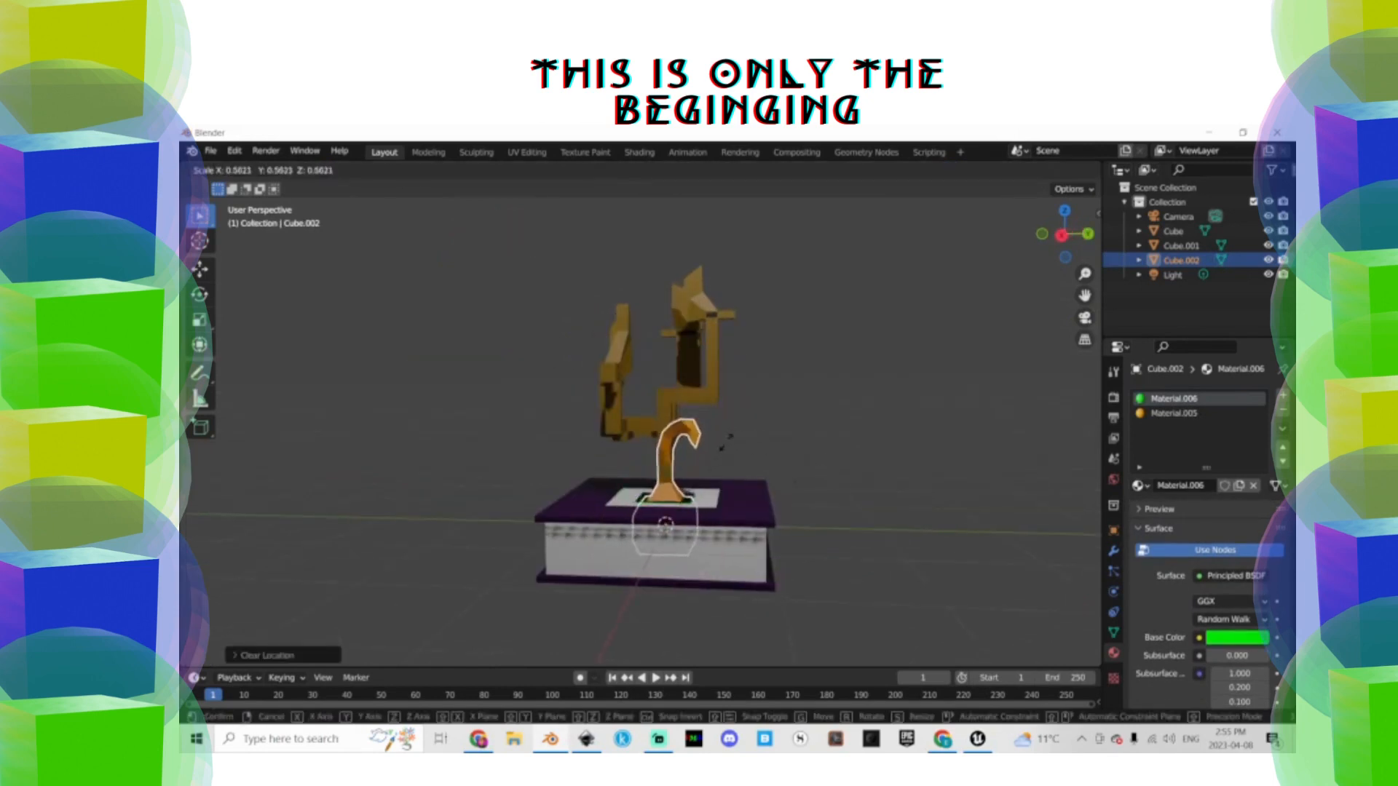
{"action": "left_click", "coordinate": [677, 542]}
Rotate and move the hooked green object so its orange hook hangs over the candelabra's lower arm
{"action": "key", "text": "g"}
{"action": "left_click", "coordinate": [858, 406]}
{"action": "key", "text": "r"}
{"action": "mouse_move", "coordinate": [857, 405]}
{"action": "middle_mouse_down"}
{"action": "mouse_move", "coordinate": [735, 470]}
{"action": "mouse_move", "coordinate": [798, 437]}
{"action": "mouse_move", "coordinate": [773, 381]}
{"action": "mouse_move", "coordinate": [863, 428]}
{"action": "middle_mouse_up"}
{"action": "left_click", "coordinate": [757, 470]}
{"action": "key", "text": "g"}
{"action": "left_click", "coordinate": [791, 457]}
{"action": "left_click", "coordinate": [786, 439]}
{"action": "left_click", "coordinate": [779, 455]}
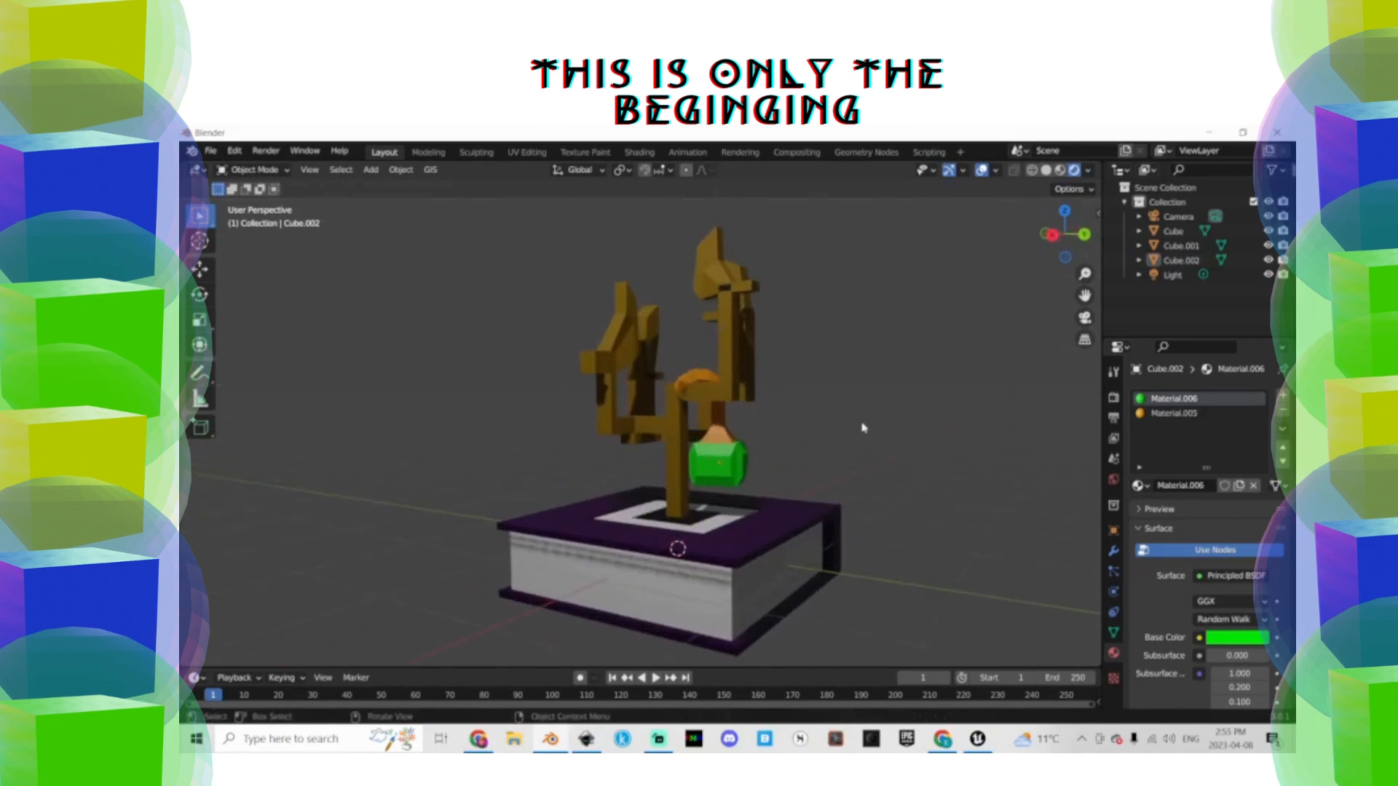
{"action": "key", "text": "g"}
{"action": "left_click", "coordinate": [750, 474]}
{"action": "left_click", "coordinate": [401, 170]}
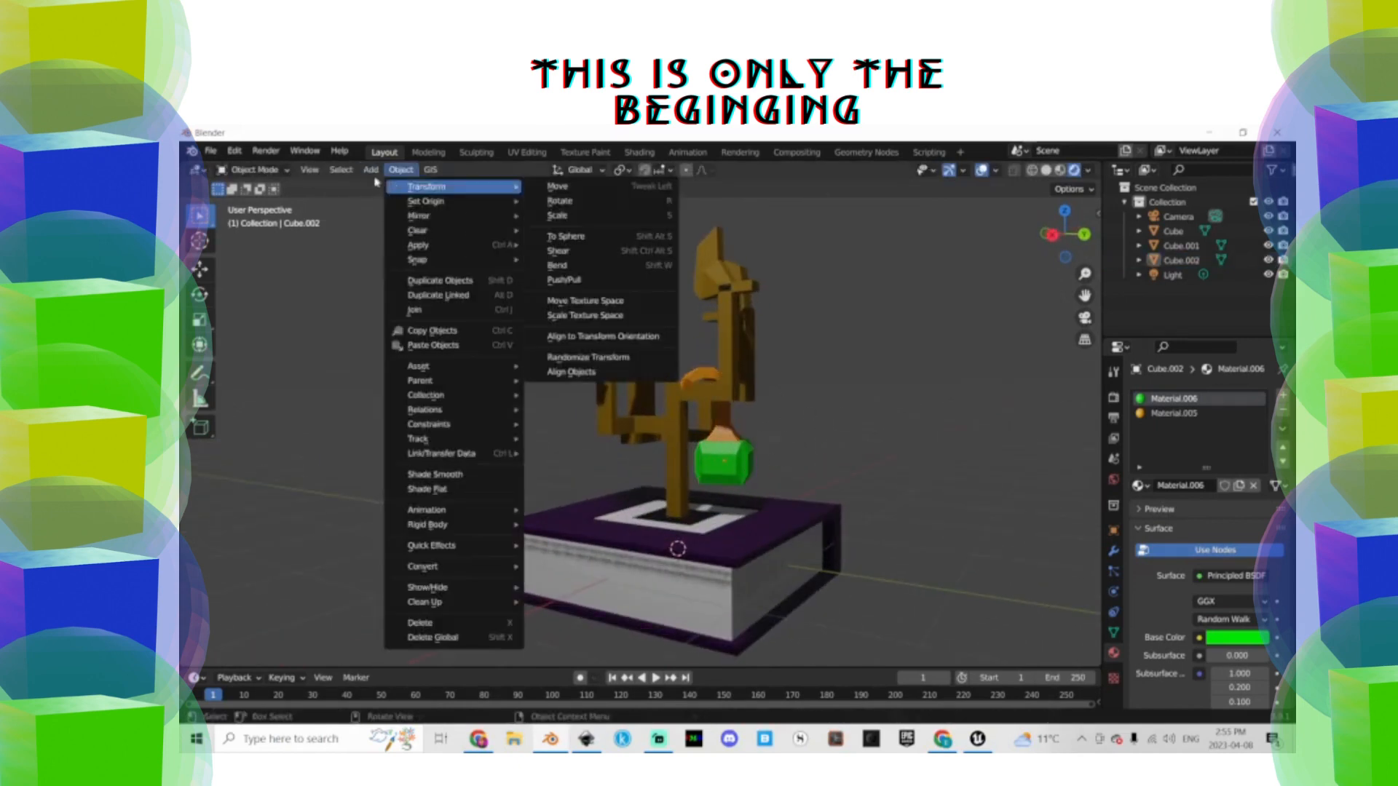
{"action": "mouse_move", "coordinate": [385, 177]}
{"action": "left_click", "coordinate": [717, 562]}
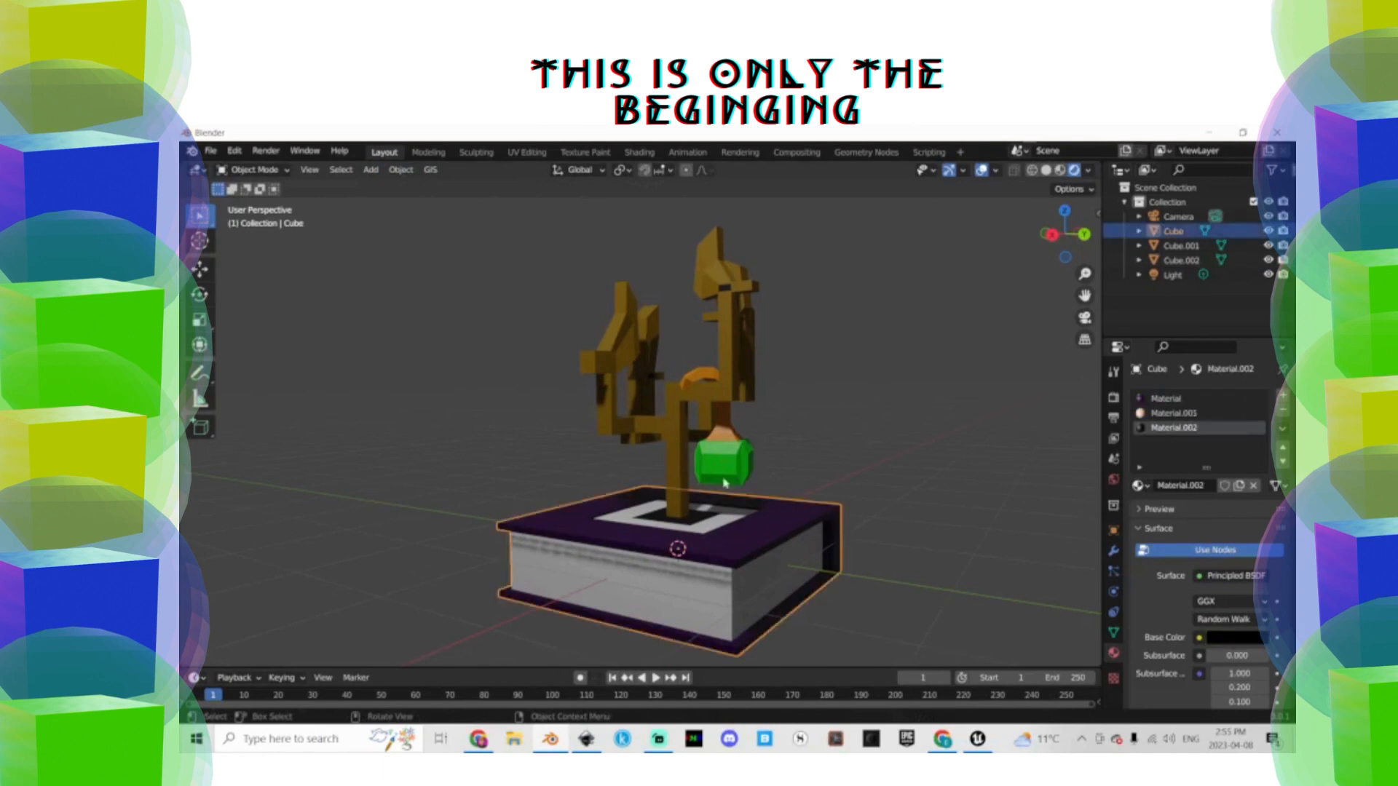
{"action": "left_click", "coordinate": [698, 415]}
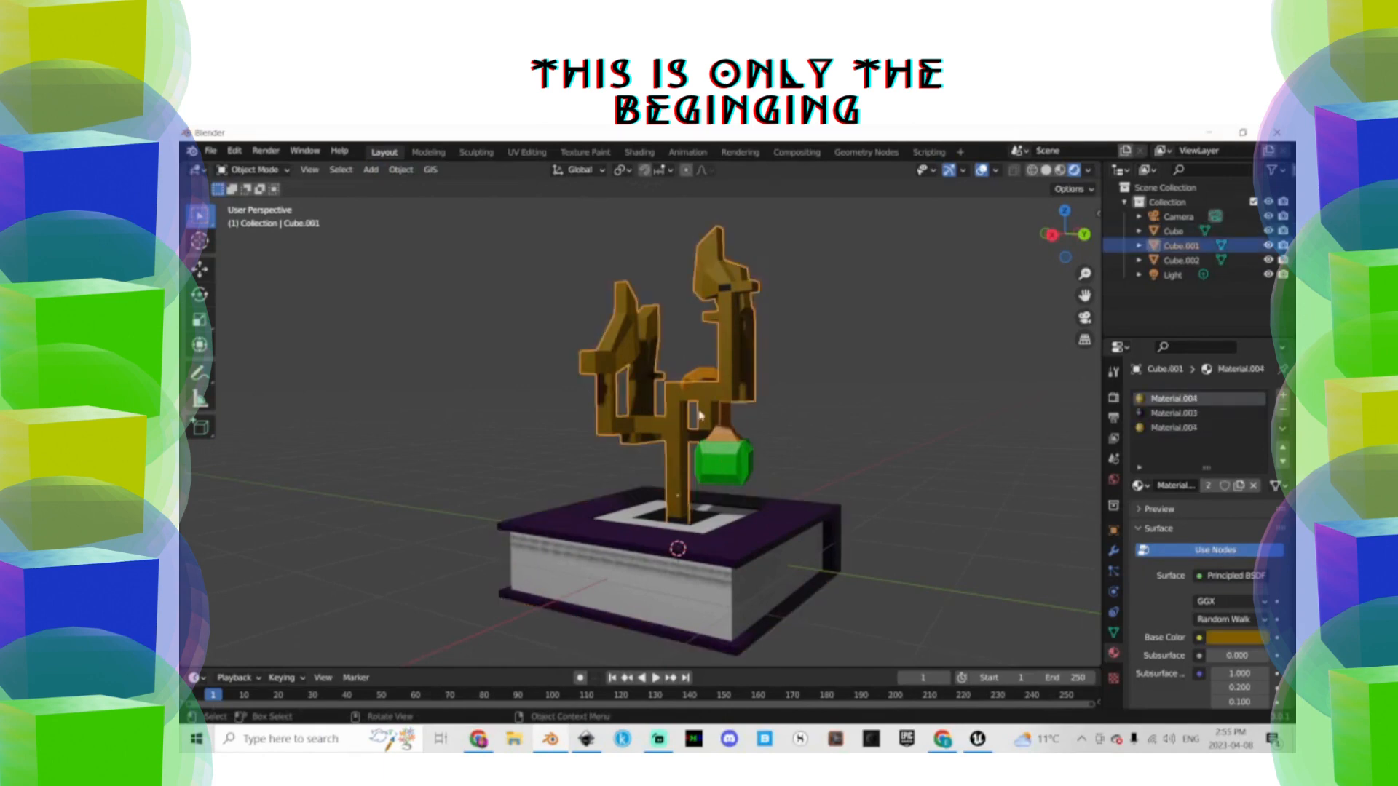
Add a new cube, scale it down and move it onto the book beside the candelabra
{"action": "left_click", "coordinate": [372, 171]}
{"action": "left_click", "coordinate": [512, 202]}
{"action": "key", "text": "s"}
{"action": "left_click", "coordinate": [734, 556]}
{"action": "key", "text": "g"}
{"action": "left_click", "coordinate": [613, 501]}
Extrude one side face of the new cube and scale the extruded face down into a taper
{"action": "key", "text": "Tab"}
{"action": "middle_click_drag", "start_coordinate": [603, 502], "coordinate": [655, 508]}
{"action": "key", "text": "e"}
{"action": "left_click", "coordinate": [627, 511]}
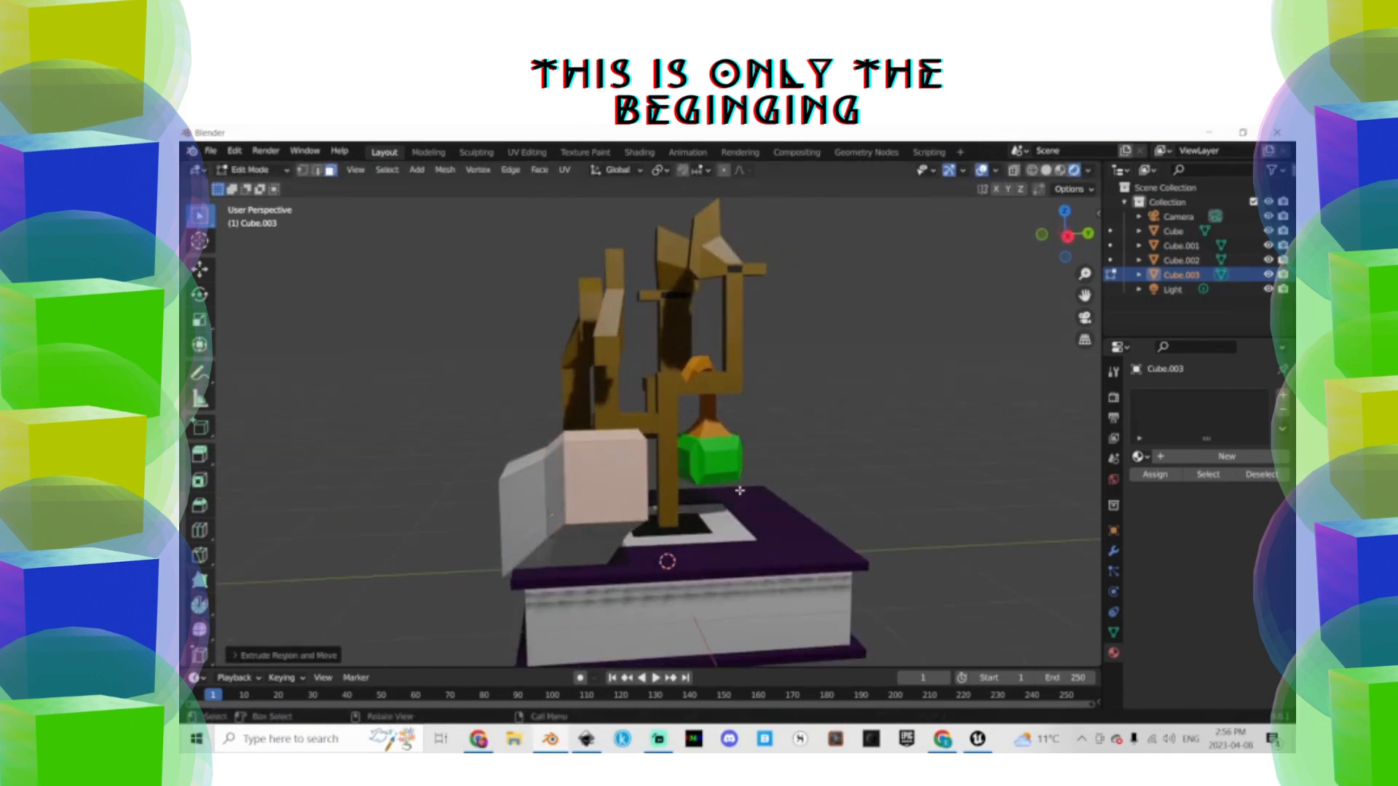
{"action": "key", "text": "s"}
{"action": "left_click", "coordinate": [710, 489]}
Tilt the tapered cube and shrink it to a small prop on the book
{"action": "key", "text": "Tab"}
{"action": "key", "text": "r"}
{"action": "left_click", "coordinate": [688, 577]}
{"action": "key", "text": "s"}
{"action": "left_click", "coordinate": [623, 542]}
Inset the small prop's front face and push it inward, resizing the recessed face
{"action": "key", "text": "Tab"}
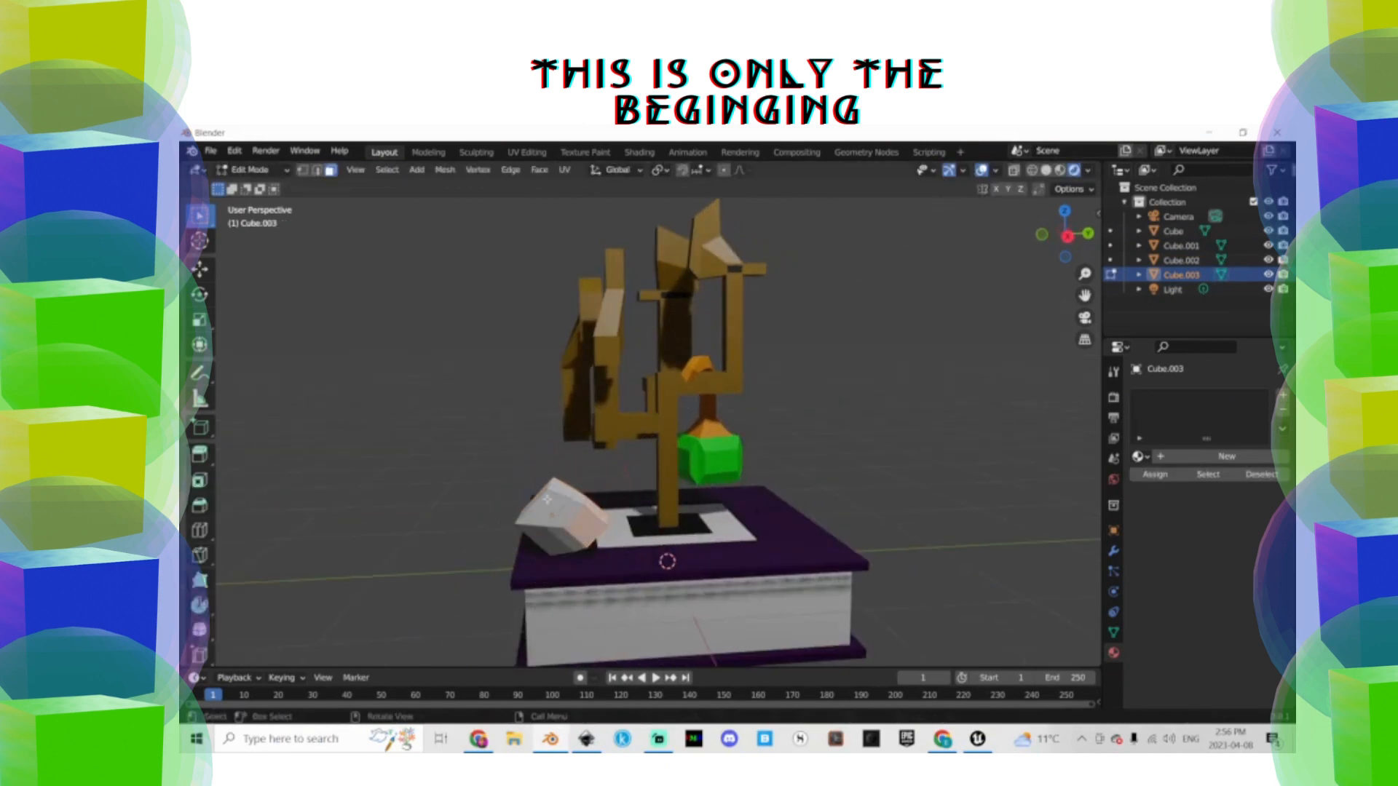
{"action": "middle_click_drag", "start_coordinate": [728, 489], "coordinate": [677, 503]}
{"action": "key", "text": "i"}
{"action": "left_click", "coordinate": [641, 483]}
{"action": "right_click", "coordinate": [641, 483]}
{"action": "left_click", "coordinate": [641, 484]}
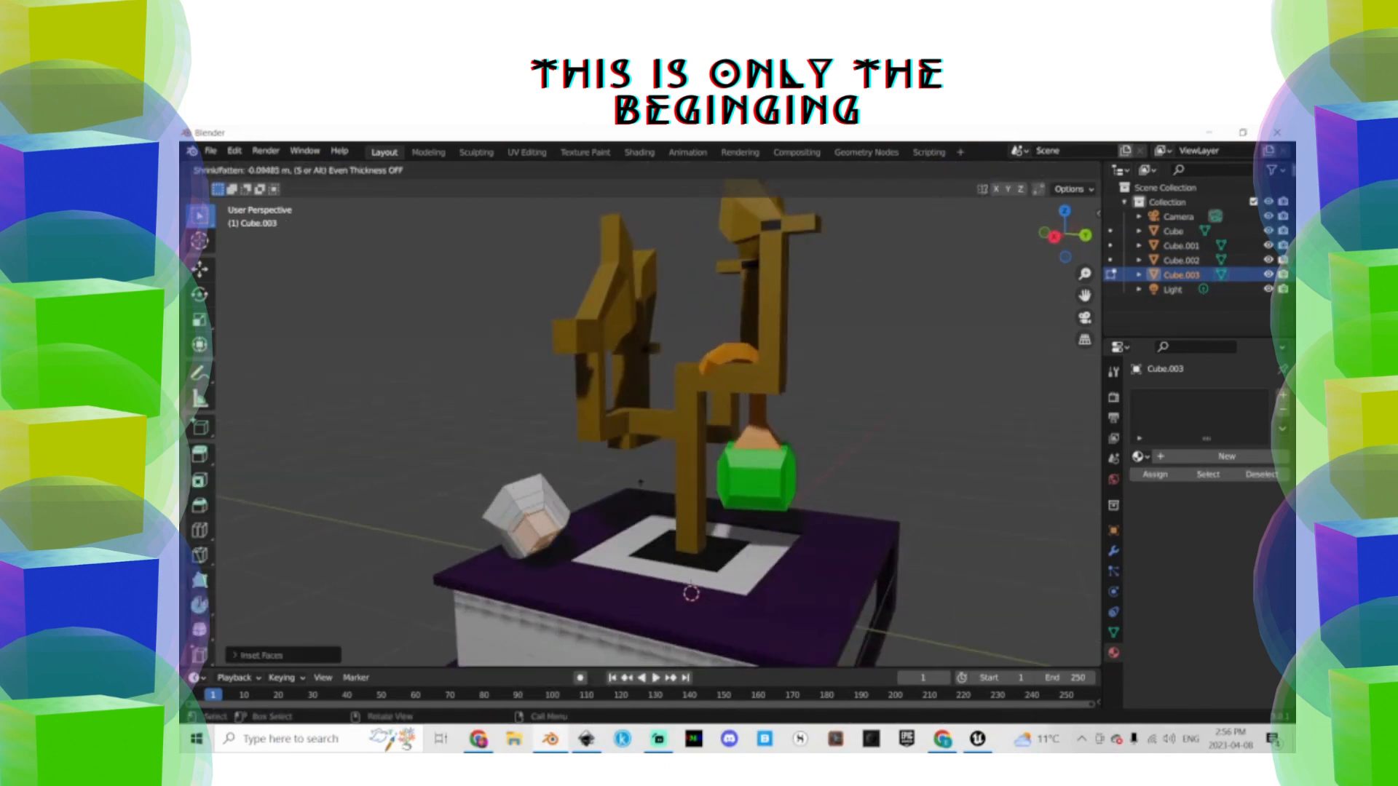
{"action": "right_click", "coordinate": [623, 451]}
{"action": "left_click", "coordinate": [624, 452]}
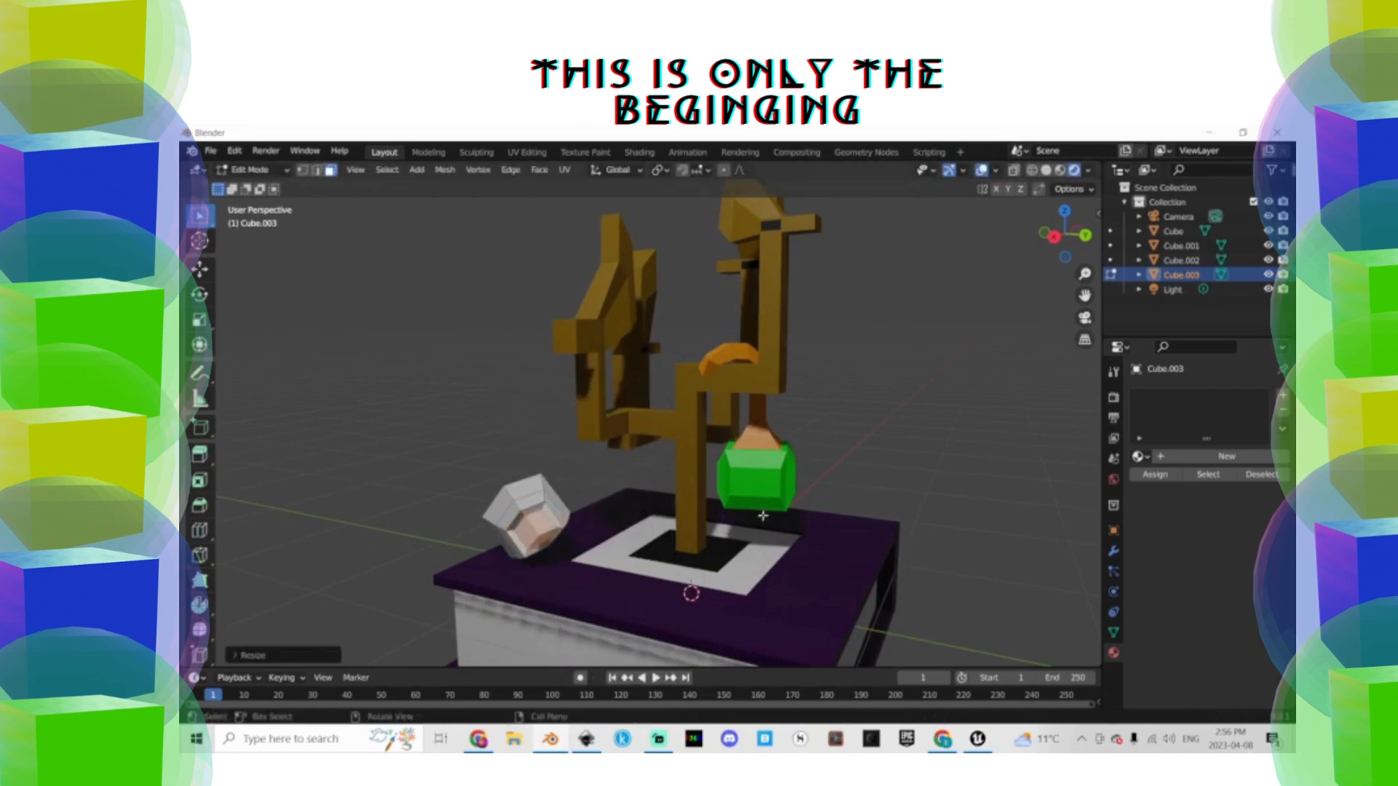
Create a new red material and assign it to the prop's recessed front face
{"action": "left_click", "coordinate": [1227, 455]}
{"action": "left_click", "coordinate": [1237, 655]}
{"action": "left_click", "coordinate": [1185, 547]}
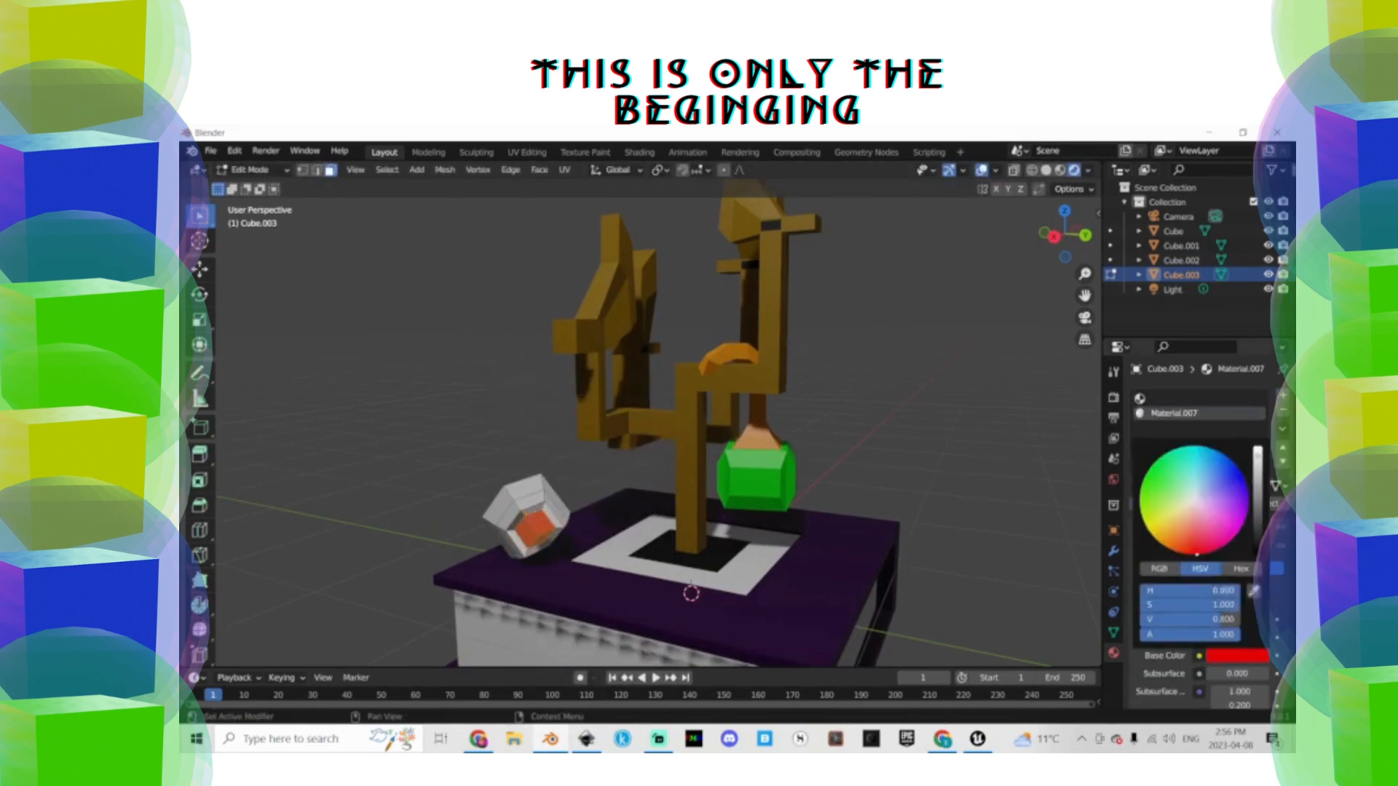
{"action": "left_click", "coordinate": [1155, 504]}
Put the existing black Material.002 in the prop's first material slot
{"action": "key", "text": "Tab"}
{"action": "left_click", "coordinate": [1019, 437]}
{"action": "left_click", "coordinate": [1187, 399]}
{"action": "left_click", "coordinate": [1141, 486]}
{"action": "left_click", "coordinate": [1020, 536]}
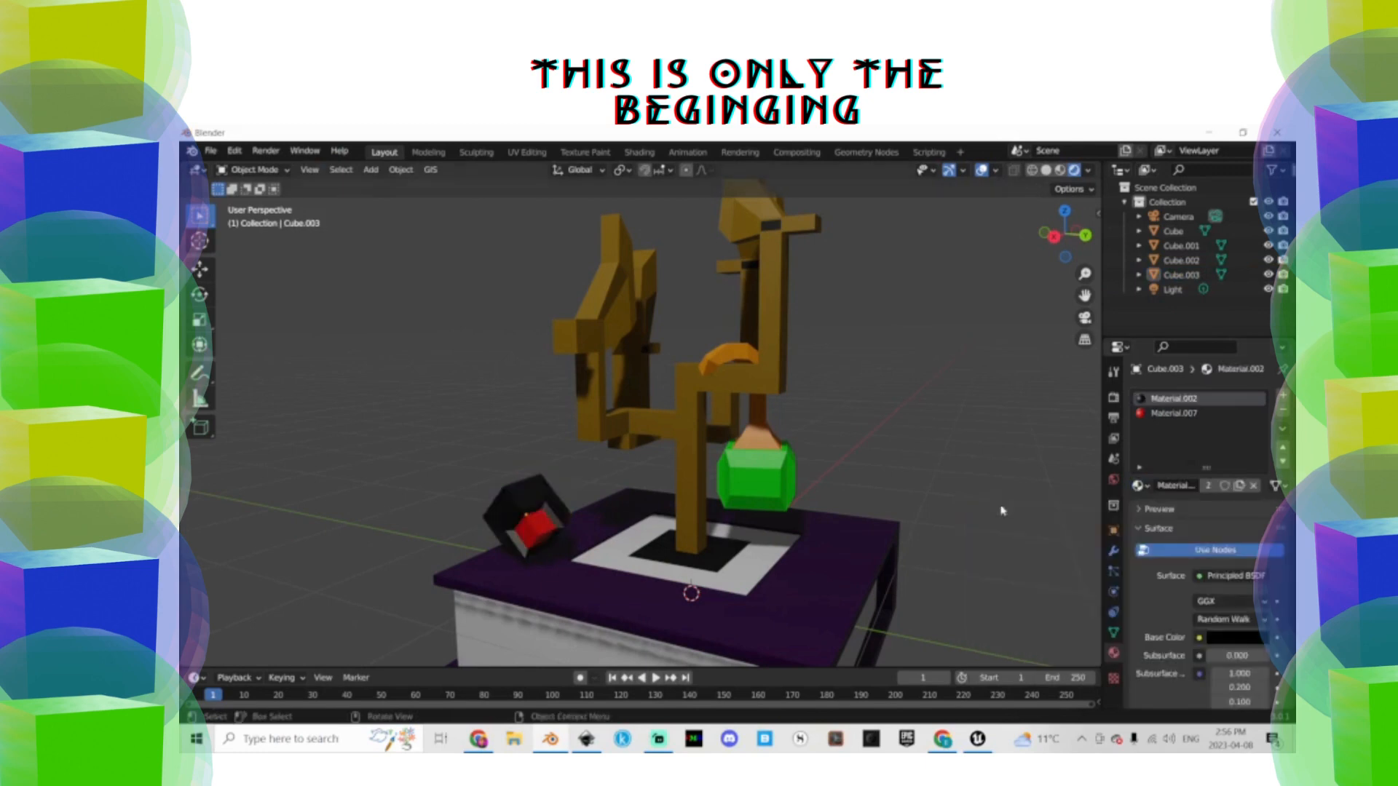
Resize and rotate the black and red prop so it lies on the book beside the candelabra
{"action": "middle_click_drag", "start_coordinate": [845, 427], "coordinate": [892, 419]}
{"action": "left_click", "coordinate": [539, 527]}
{"action": "key", "text": "s"}
{"action": "left_click", "coordinate": [553, 535]}
{"action": "key", "text": "r"}
{"action": "key", "text": "z"}
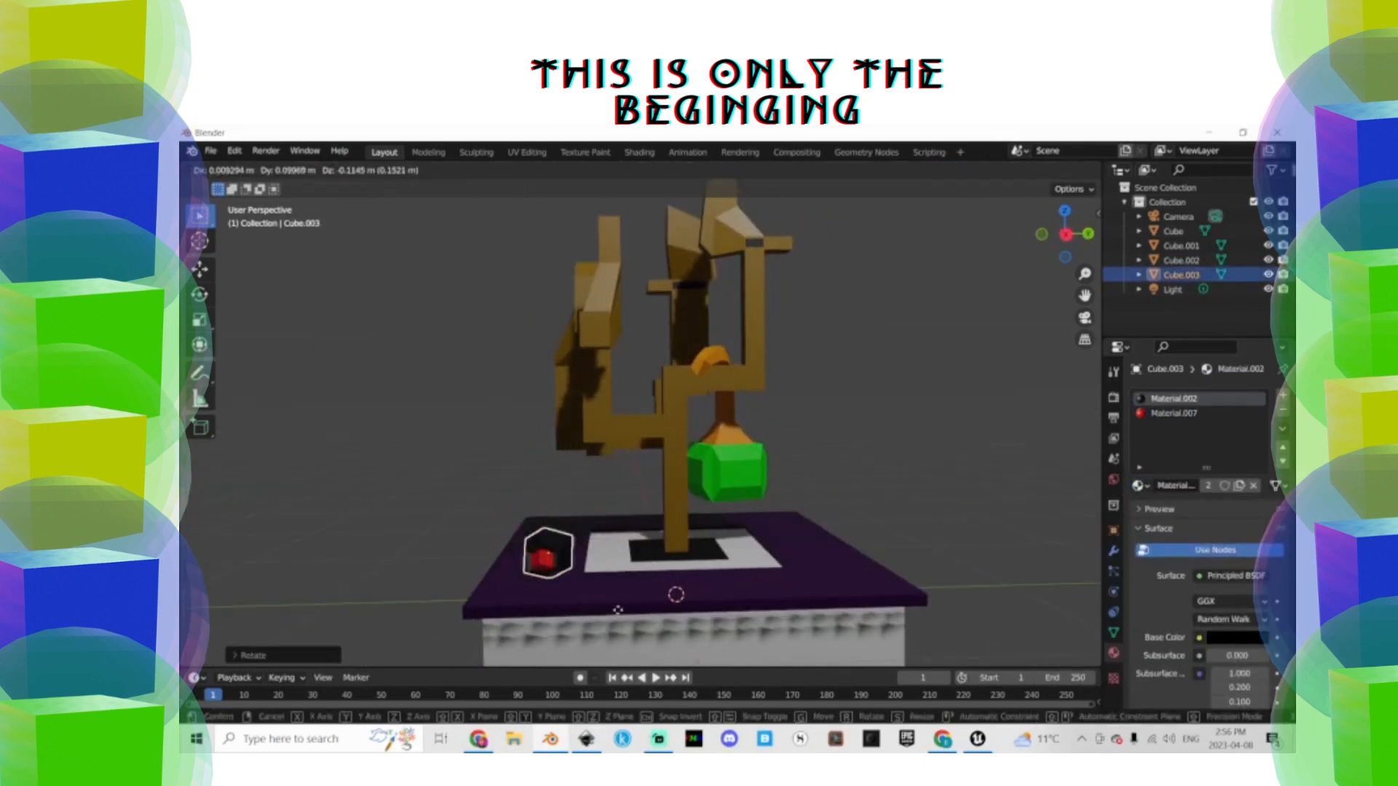
{"action": "key", "text": "x"}
{"action": "left_click", "coordinate": [549, 557]}
{"action": "left_click", "coordinate": [502, 568]}
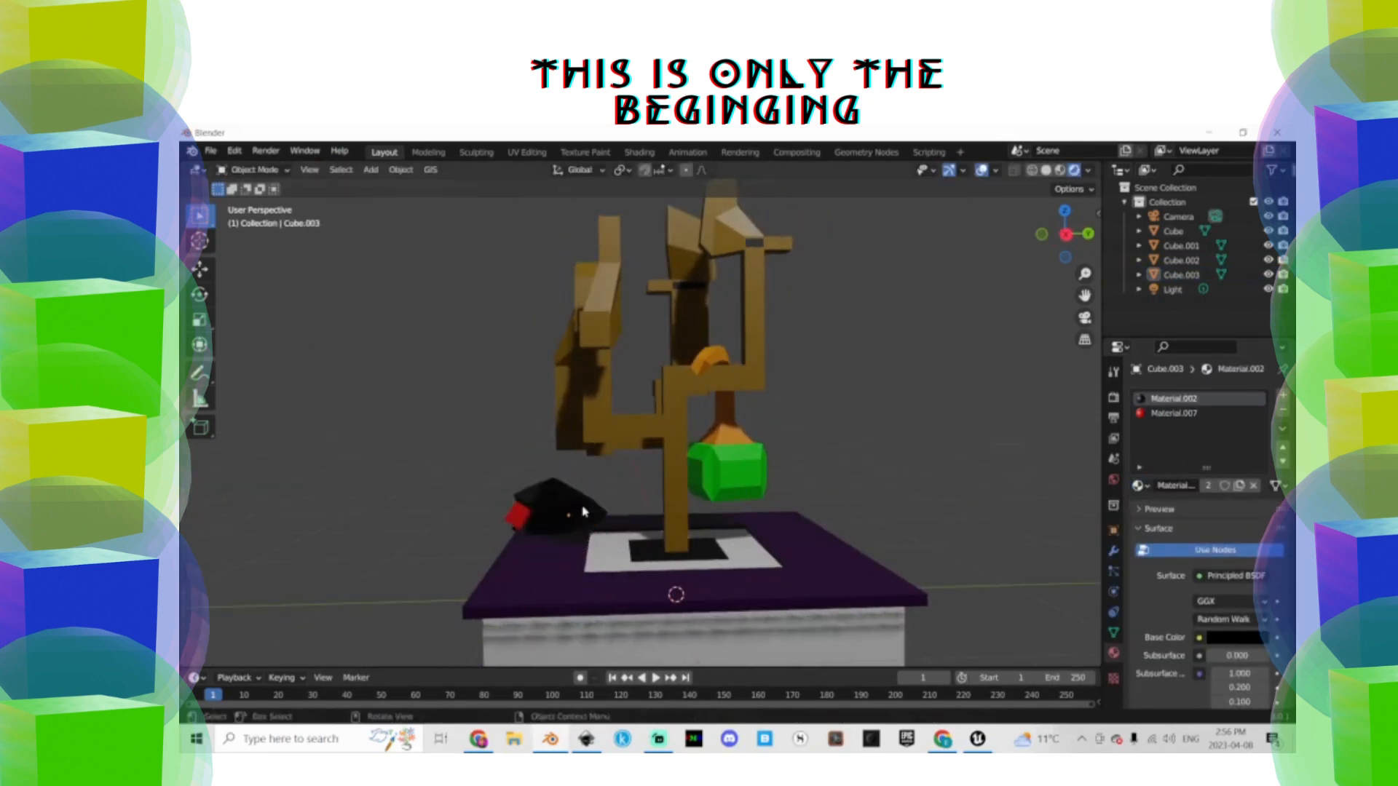
Duplicate the black and red prop, rotate the copy about Z and move it along X across the book
{"action": "left_click", "coordinate": [557, 528]}
{"action": "key", "text": "shift+d"}
{"action": "left_click", "coordinate": [556, 531]}
{"action": "key", "text": "r"}
{"action": "key", "text": "z"}
{"action": "left_click", "coordinate": [550, 556]}
{"action": "key", "text": "g"}
{"action": "key", "text": "x"}
{"action": "left_click", "coordinate": [607, 547]}
{"action": "middle_click_drag", "start_coordinate": [939, 473], "coordinate": [801, 460]}
{"action": "scroll", "coordinate": [801, 460], "scroll_direction": "down", "scroll_amount": 2}
{"action": "left_click", "coordinate": [800, 460]}
Add another cube, scale it down and move it onto the book's free corner
{"action": "left_click", "coordinate": [370, 170]}
{"action": "mouse_move", "coordinate": [386, 188]}
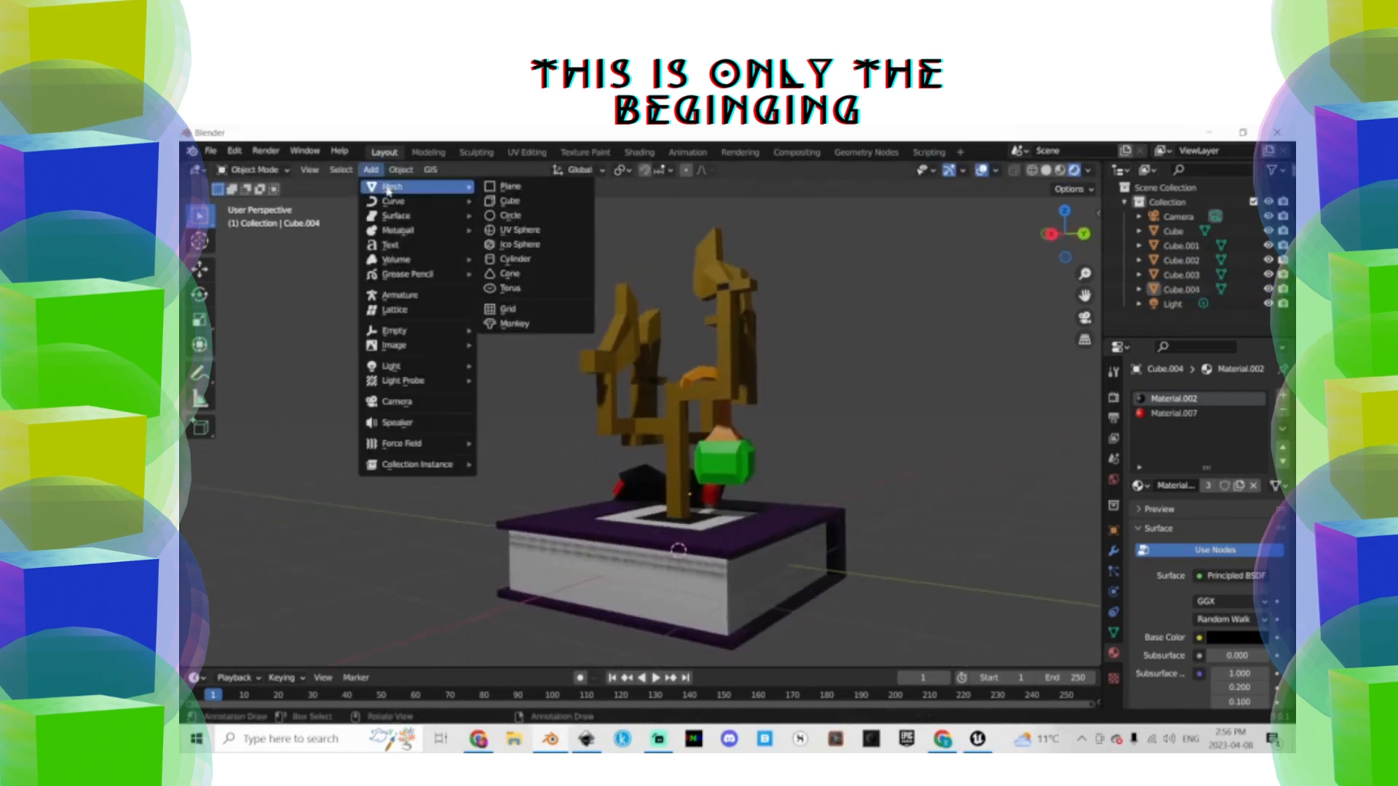
{"action": "left_click", "coordinate": [537, 201]}
{"action": "key", "text": "s"}
{"action": "left_click", "coordinate": [673, 509]}
{"action": "key", "text": "g"}
{"action": "left_click", "coordinate": [554, 480]}
Inset the cube's top face and extrude it upward into a tall shaft
{"action": "scroll", "coordinate": [683, 458], "scroll_direction": "up", "scroll_amount": 2}
{"action": "key", "text": "Tab"}
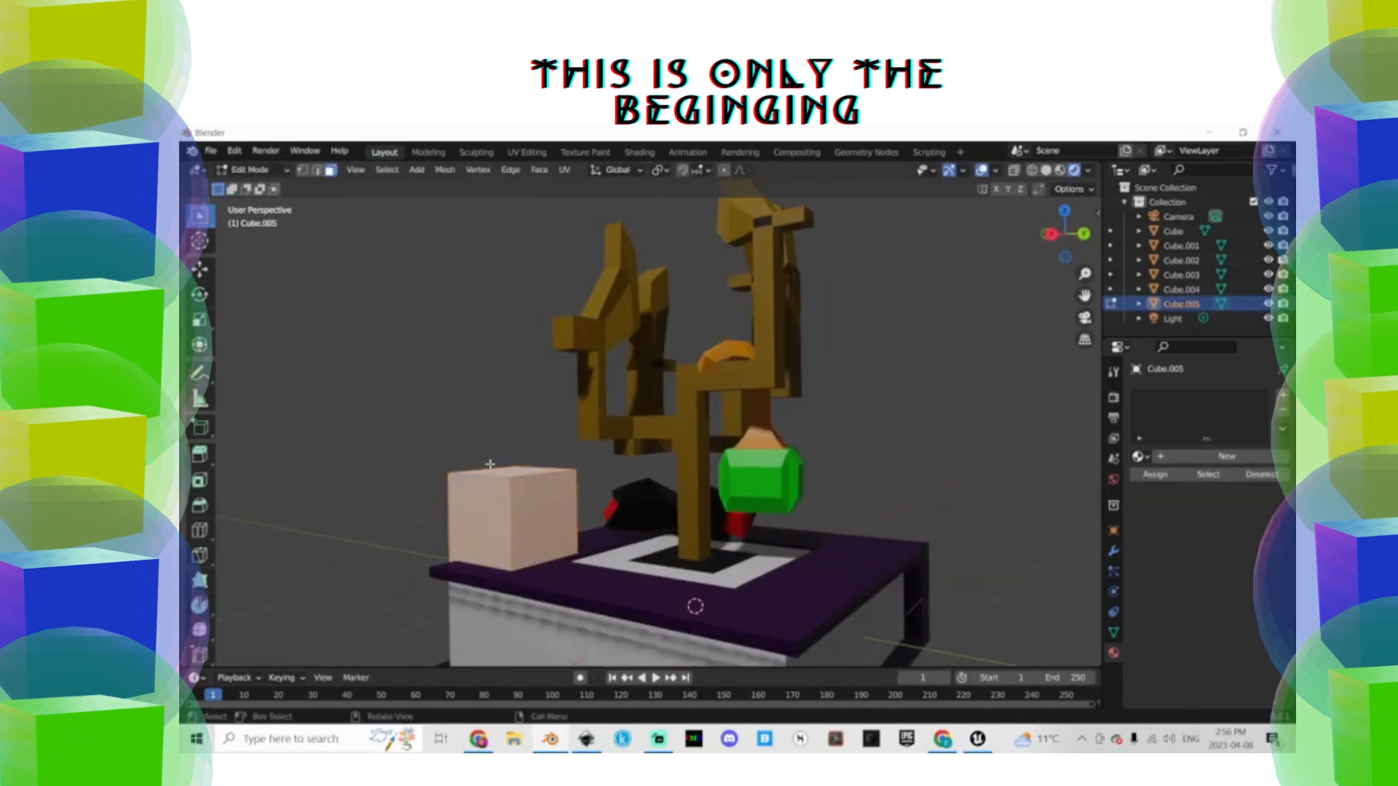
{"action": "key", "text": "i"}
{"action": "left_click", "coordinate": [611, 499]}
{"action": "key", "text": "e"}
{"action": "left_click", "coordinate": [608, 320]}
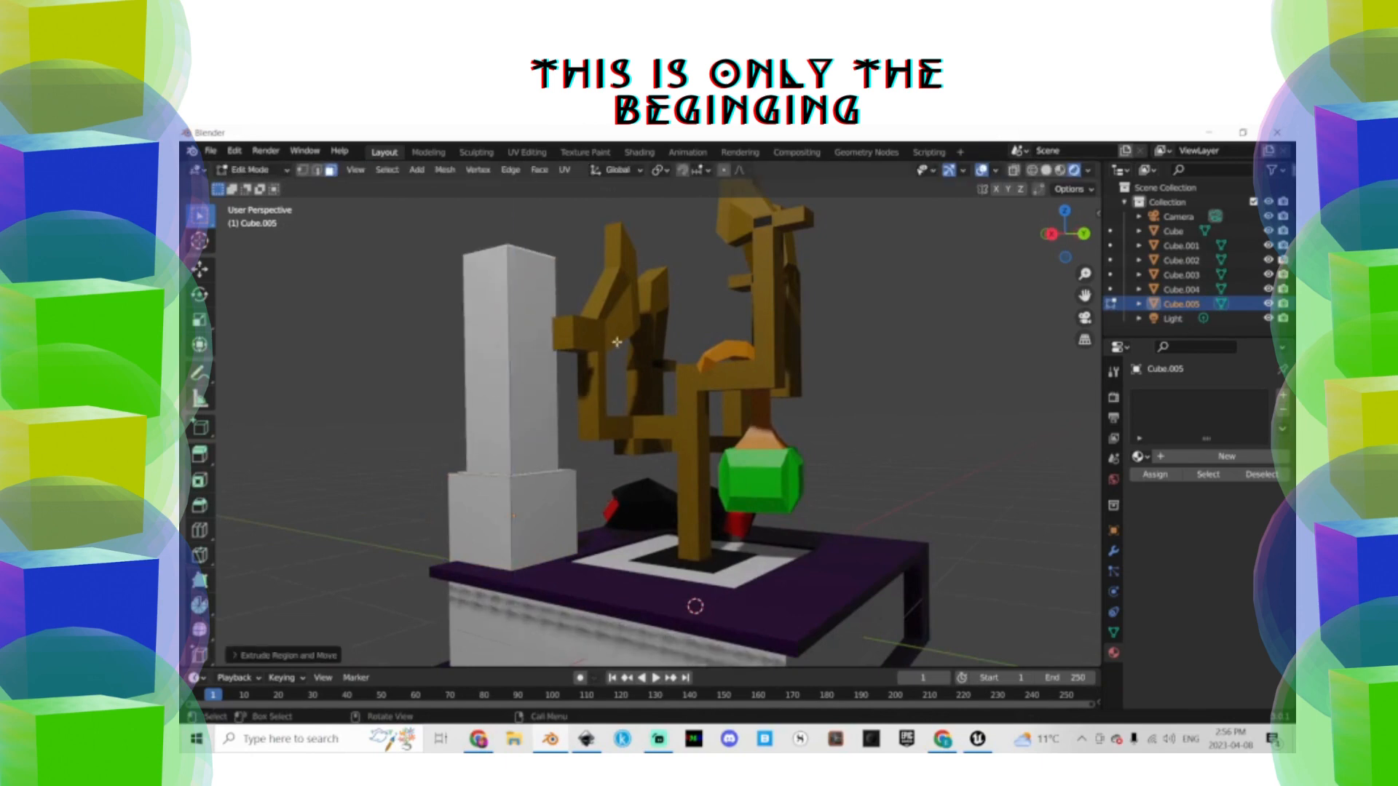
Extrude the shaft's top face further in stages, scaling each one down to form a pointed tip
{"action": "scroll", "coordinate": [594, 366], "scroll_direction": "down", "scroll_amount": 2}
{"action": "key", "text": "e"}
{"action": "left_click", "coordinate": [637, 359]}
{"action": "key", "text": "s"}
{"action": "key", "text": "e"}
{"action": "key", "text": "s"}
{"action": "key", "text": "Tab"}
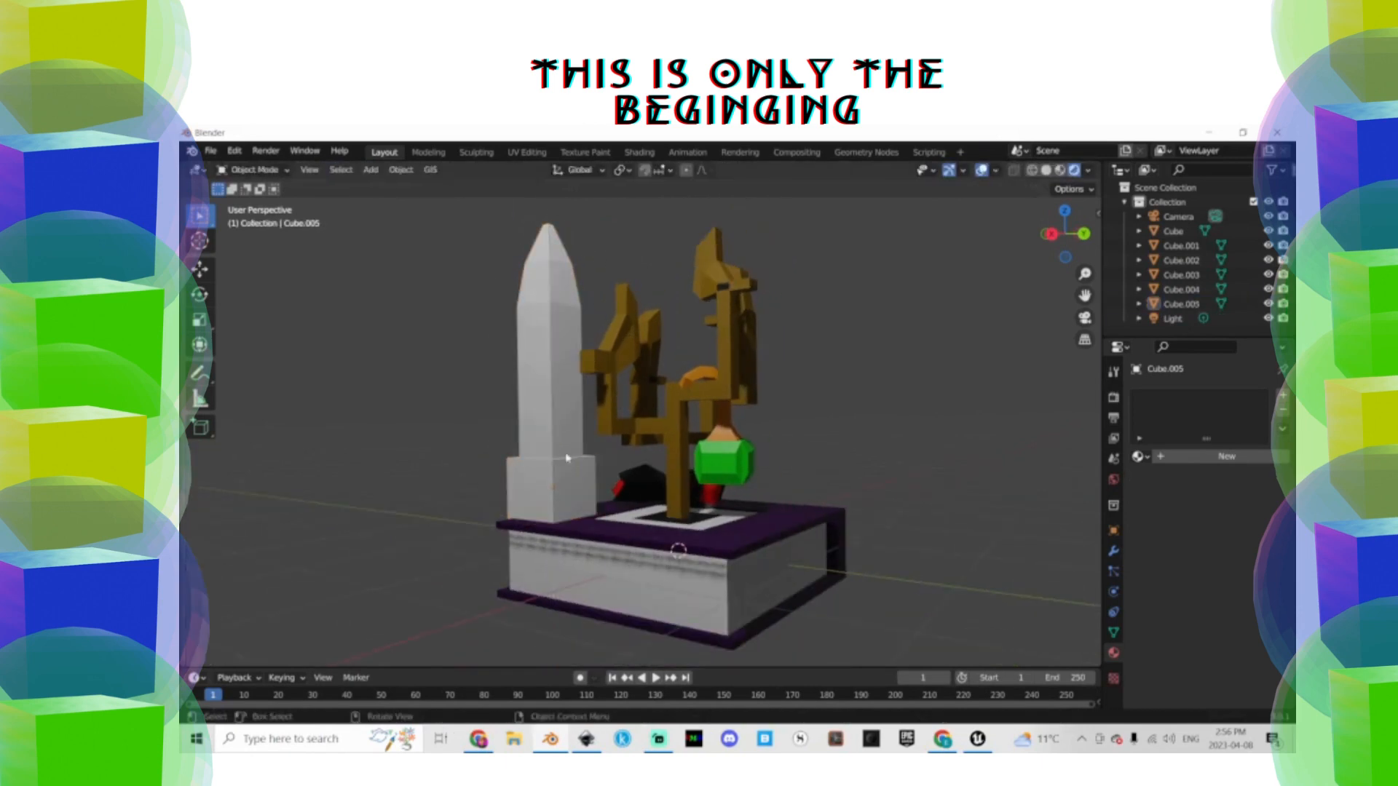
Try to flatten the tower's base block along Z and shift it along Z, and undo these changes
{"action": "left_click", "coordinate": [557, 491]}
{"action": "key", "text": "Tab"}
{"action": "left_click", "coordinate": [554, 499], "text": "alt"}
{"action": "key", "text": "s"}
{"action": "key", "text": "z"}
{"action": "left_click", "coordinate": [556, 495]}
{"action": "key", "text": "g"}
{"action": "key", "text": "z"}
{"action": "left_click", "coordinate": [555, 393]}
{"action": "key", "text": "ctrl+z"}
{"action": "key", "text": "ctrl+z"}
{"action": "key", "text": "ctrl+z"}
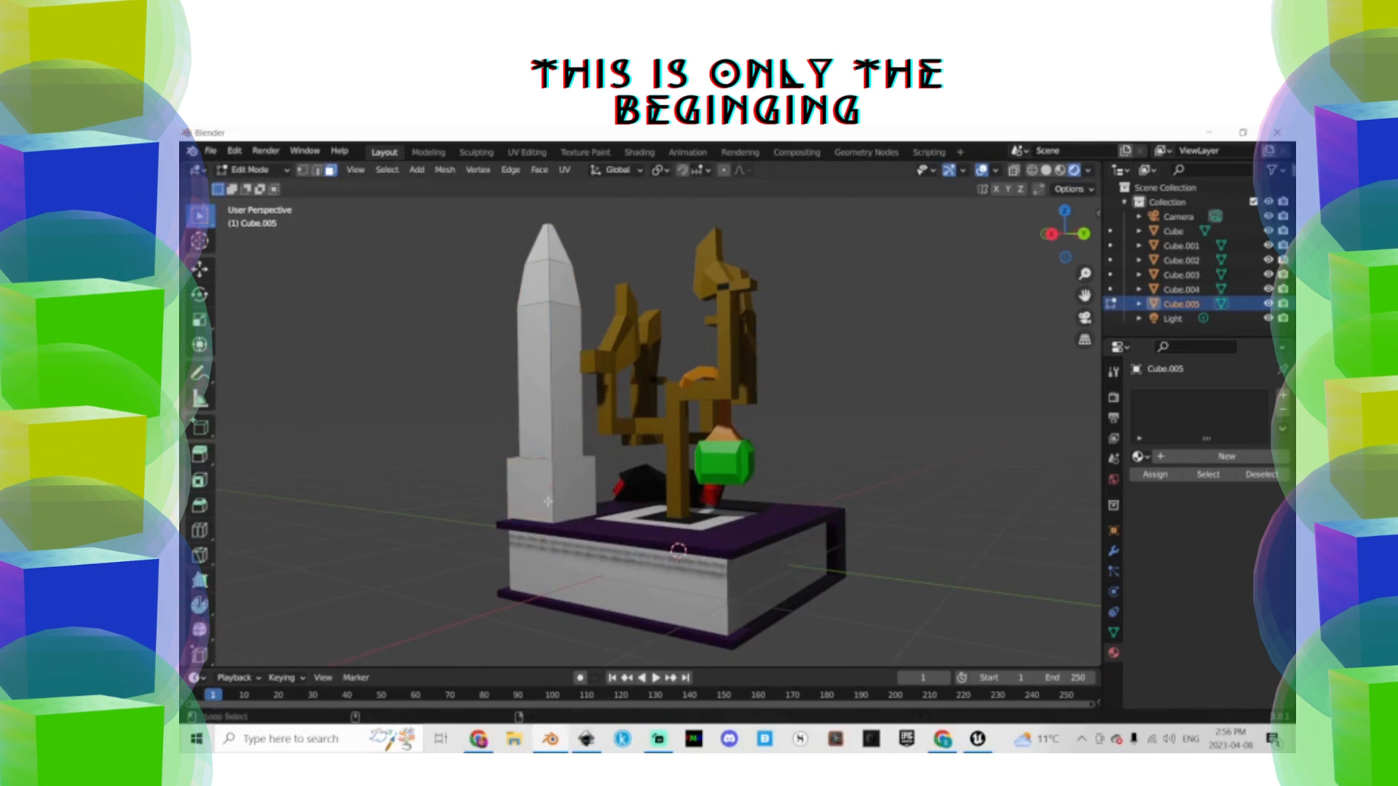
Select the face loop of the tower's base block, flatten it along Z and reposition it along Z
{"action": "left_click", "coordinate": [554, 501], "text": "alt"}
{"action": "key", "text": "s"}
{"action": "key", "text": "z"}
{"action": "left_click", "coordinate": [561, 503]}
{"action": "key", "text": "g"}
{"action": "key", "text": "z"}
{"action": "left_click", "coordinate": [599, 291]}
Reset the tower's location to the world origin and raise it along Z to the book's surface
{"action": "key", "text": "Tab"}
{"action": "key", "text": "g"}
{"action": "left_click", "coordinate": [633, 405]}
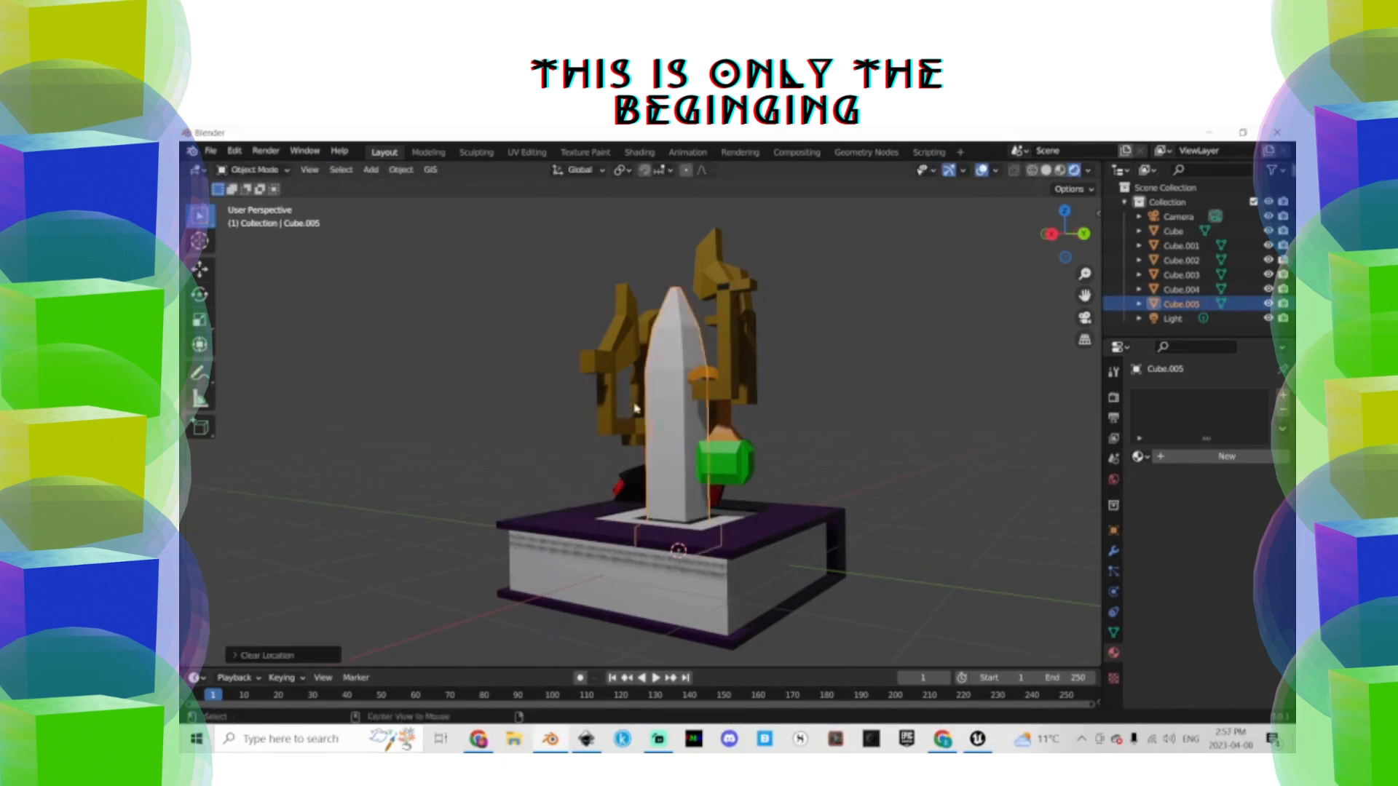
{"action": "key", "text": "g"}
{"action": "key", "text": "z"}
{"action": "left_click", "coordinate": [734, 439]}
Move the tower along X and Y to the book's corner and scale it down
{"action": "key", "text": "g"}
{"action": "key", "text": "x"}
{"action": "left_click", "coordinate": [687, 478]}
{"action": "key", "text": "g"}
{"action": "key", "text": "y"}
{"action": "left_click", "coordinate": [627, 474]}
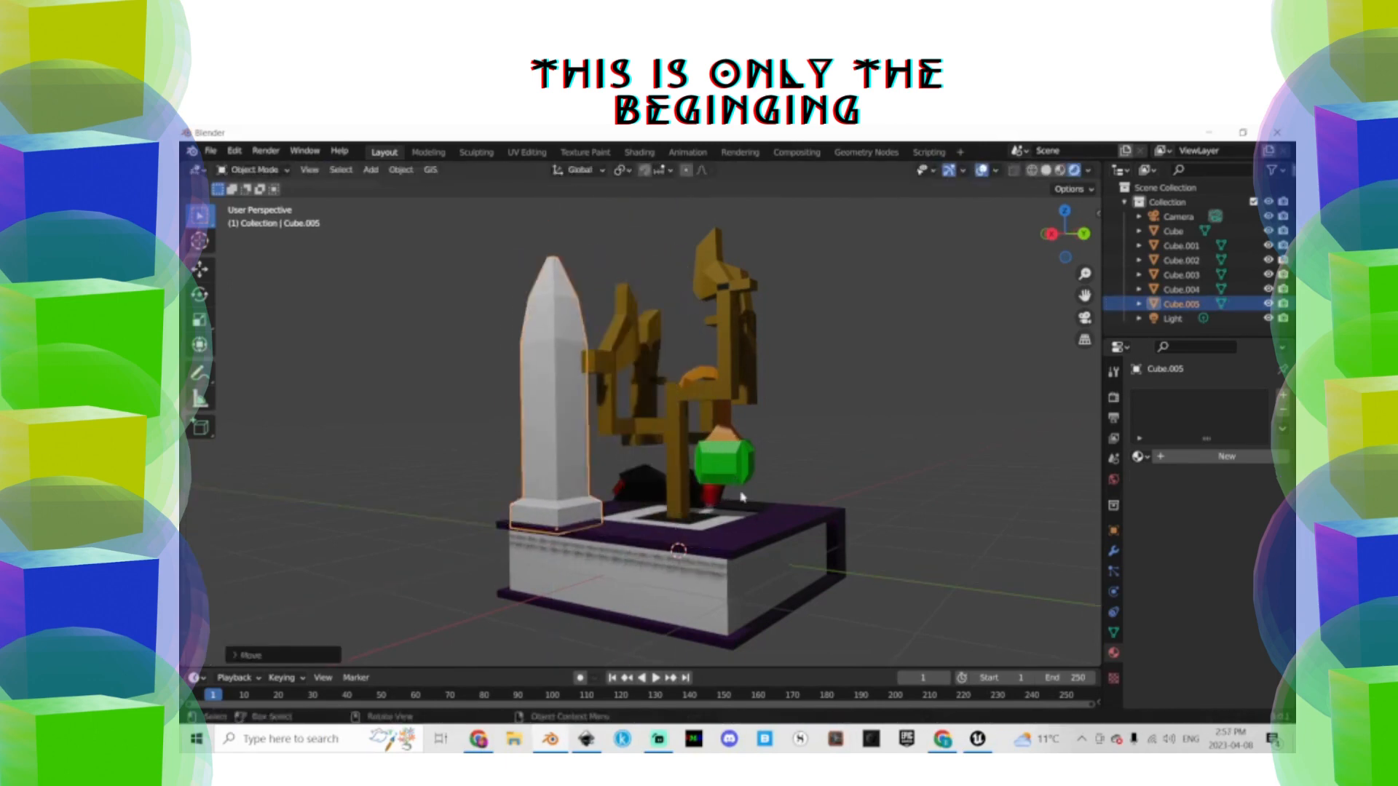
{"action": "key", "text": "s"}
{"action": "left_click", "coordinate": [657, 484]}
Add a second material slot to the tower and assign its shaft faces a new cyan material
{"action": "key", "text": "Tab"}
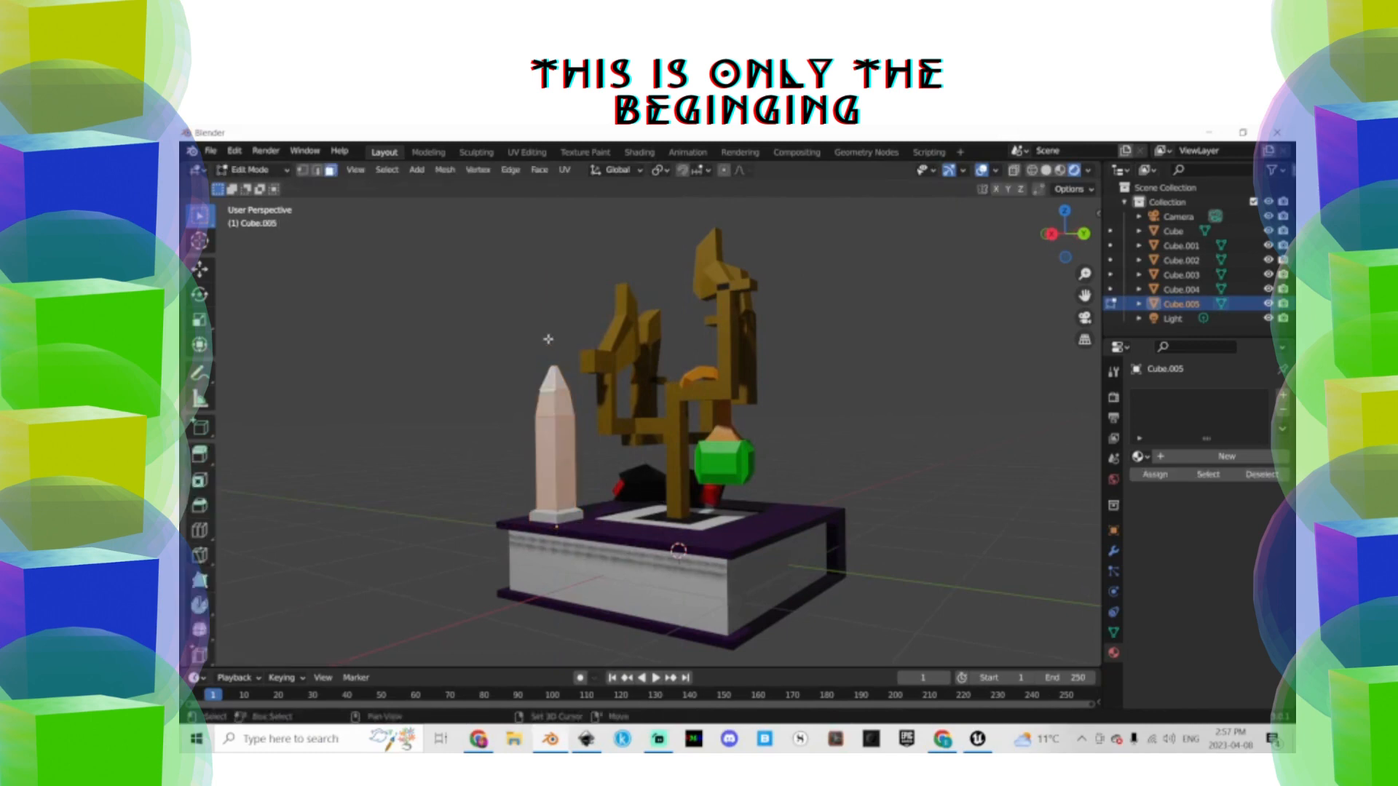
{"action": "left_click", "coordinate": [1284, 395]}
{"action": "left_click", "coordinate": [1283, 395]}
{"action": "left_click", "coordinate": [1182, 486]}
{"action": "left_click", "coordinate": [1166, 505]}
{"action": "left_click", "coordinate": [1218, 658]}
{"action": "left_click", "coordinate": [1199, 462]}
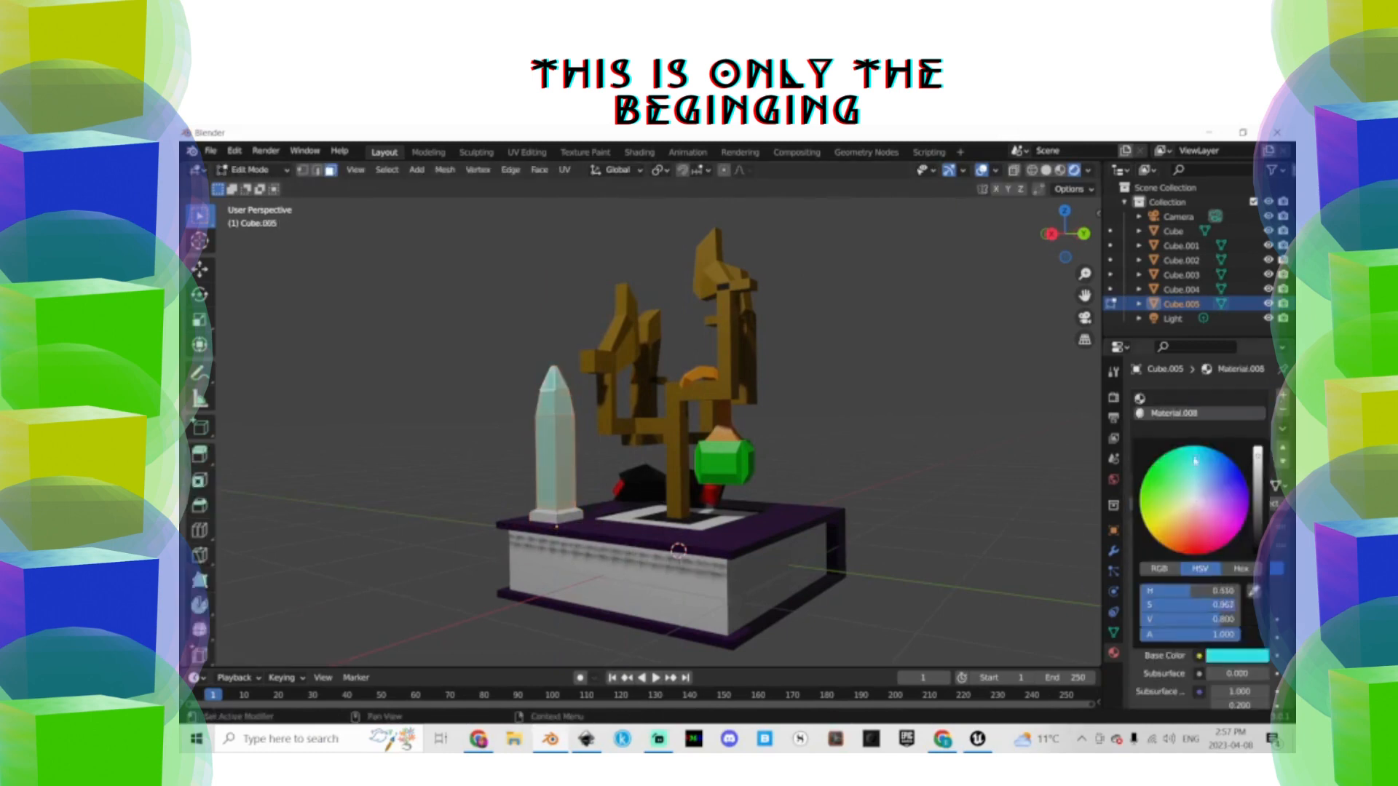
{"action": "left_click", "coordinate": [1171, 507]}
Put the existing black Material.003 in the tower's first material slot to color its base
{"action": "key", "text": "Tab"}
{"action": "left_click", "coordinate": [1057, 434]}
{"action": "left_click", "coordinate": [1167, 399]}
{"action": "left_click", "coordinate": [1140, 485]}
{"action": "left_click", "coordinate": [1033, 555]}
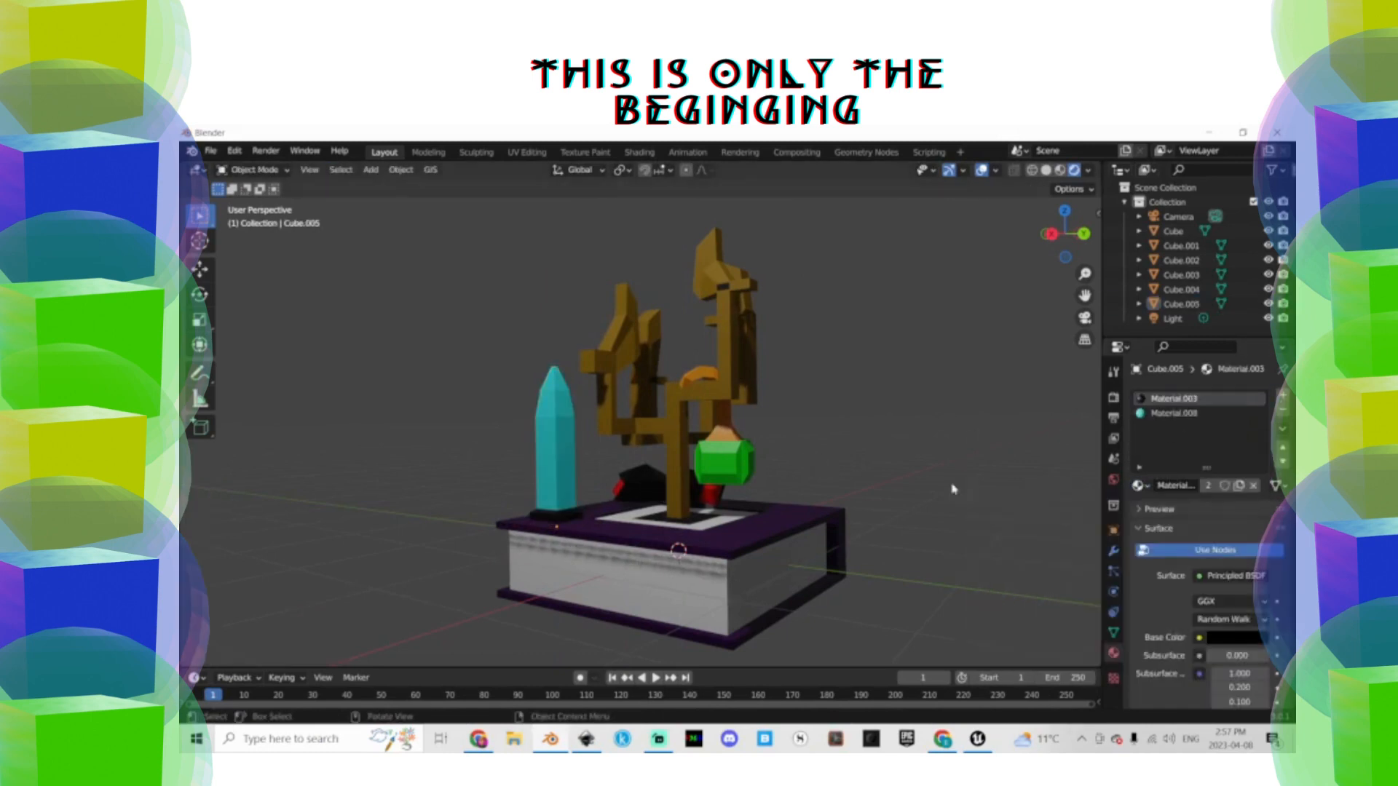
Divide the cyan tower's shaft with horizontal loop cuts and inset one of its side faces
{"action": "key", "text": "Tab"}
{"action": "key", "text": "Tab"}
{"action": "scroll", "coordinate": [801, 459], "scroll_direction": "up", "scroll_amount": 4}
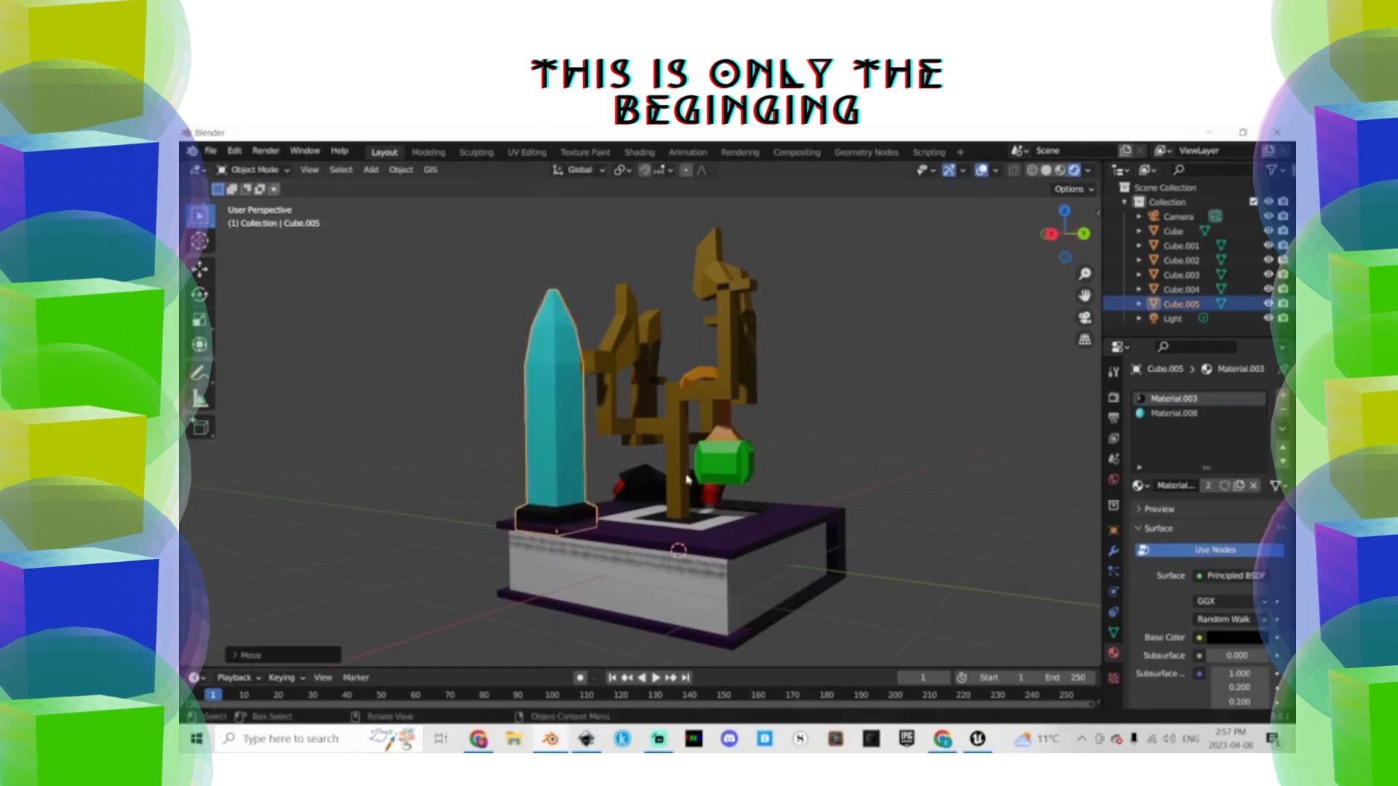
{"action": "middle_click_drag", "start_coordinate": [801, 479], "coordinate": [546, 418]}
{"action": "left_click", "coordinate": [558, 445]}
{"action": "key", "text": "Tab"}
{"action": "left_click", "coordinate": [542, 415]}
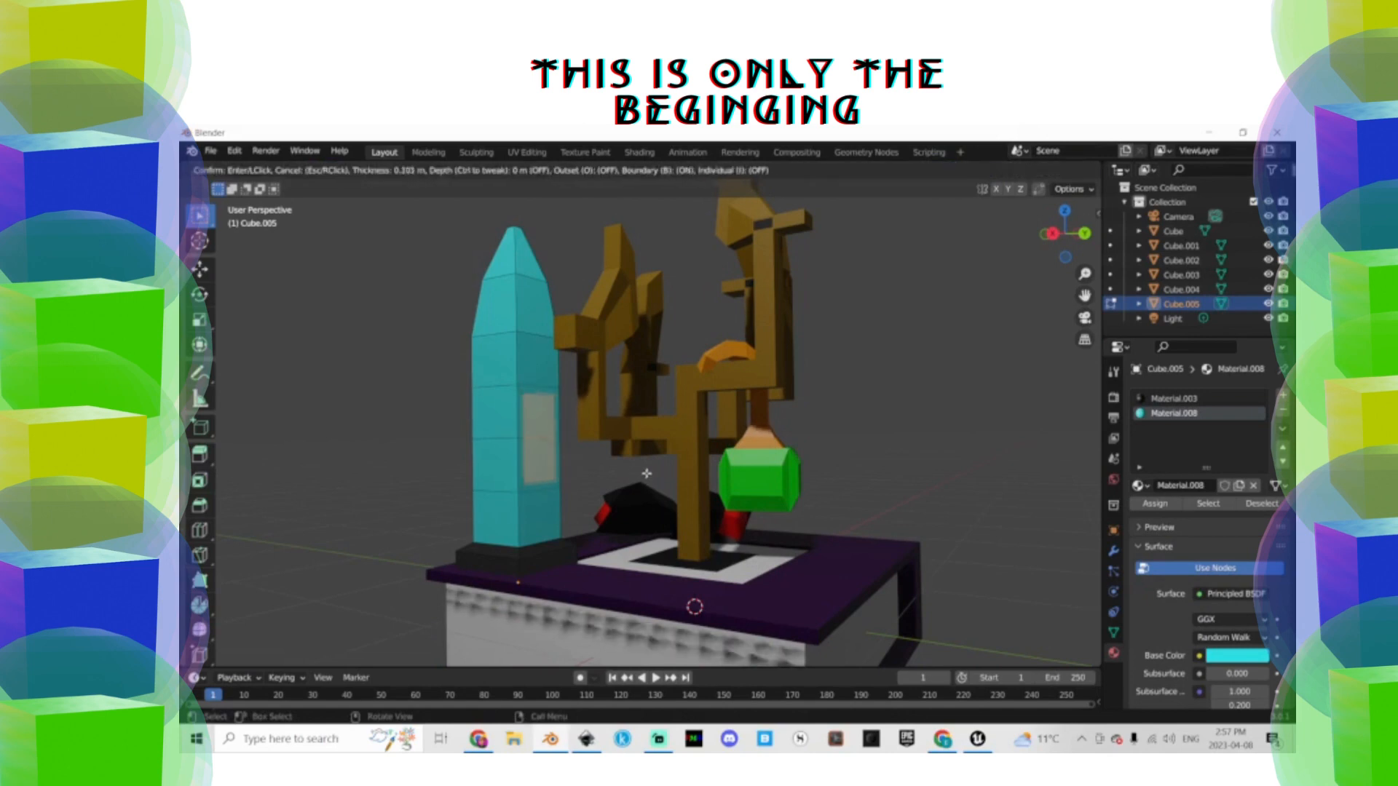
{"action": "left_click", "coordinate": [647, 474]}
Scale the inset side face along Z, extrude it along its normal and assign it the black material
{"action": "key", "text": "s"}
{"action": "key", "text": "z"}
{"action": "left_click", "coordinate": [611, 419]}
{"action": "right_click", "coordinate": [611, 419]}
{"action": "left_click", "coordinate": [610, 419]}
{"action": "left_click", "coordinate": [568, 418]}
{"action": "middle_click_drag", "start_coordinate": [463, 418], "coordinate": [479, 433]}
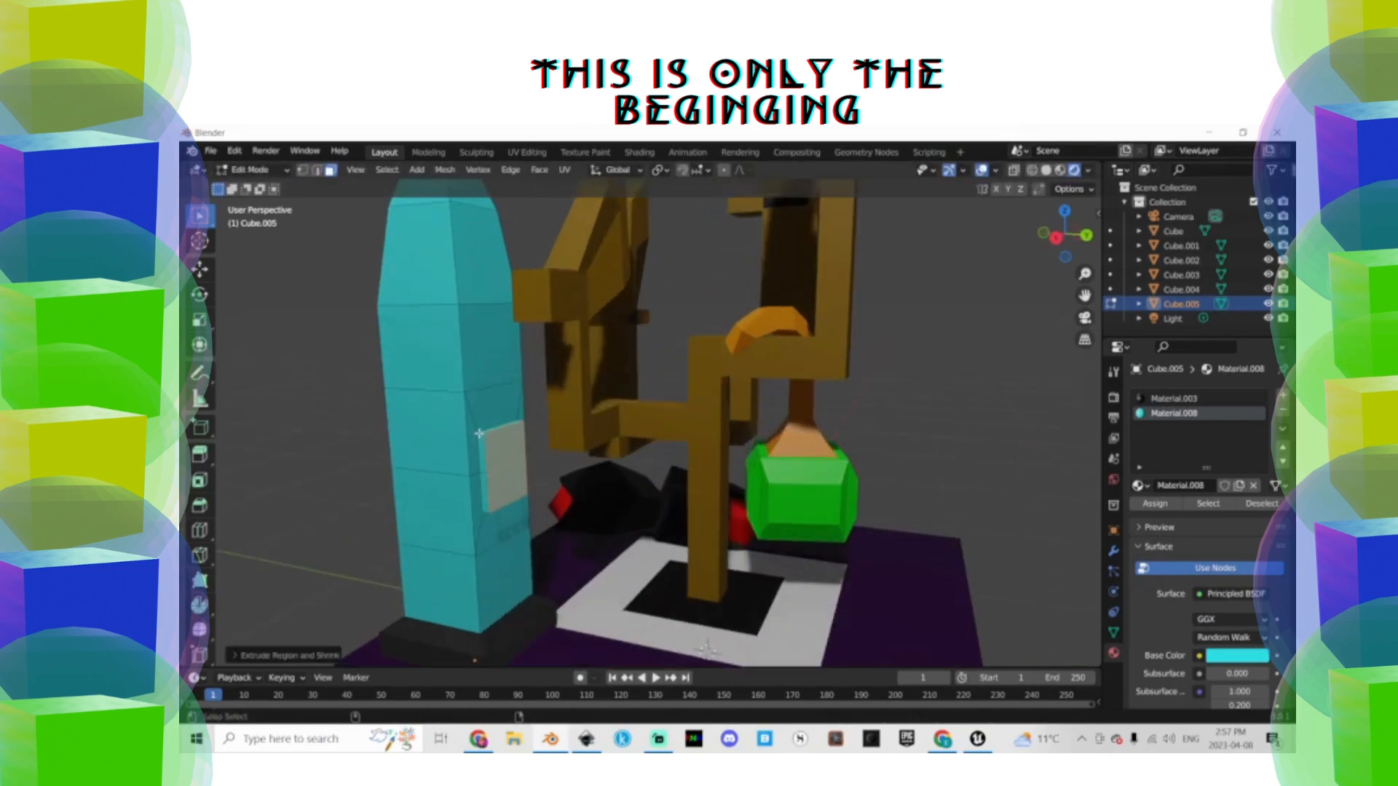
{"action": "left_click", "coordinate": [1154, 503]}
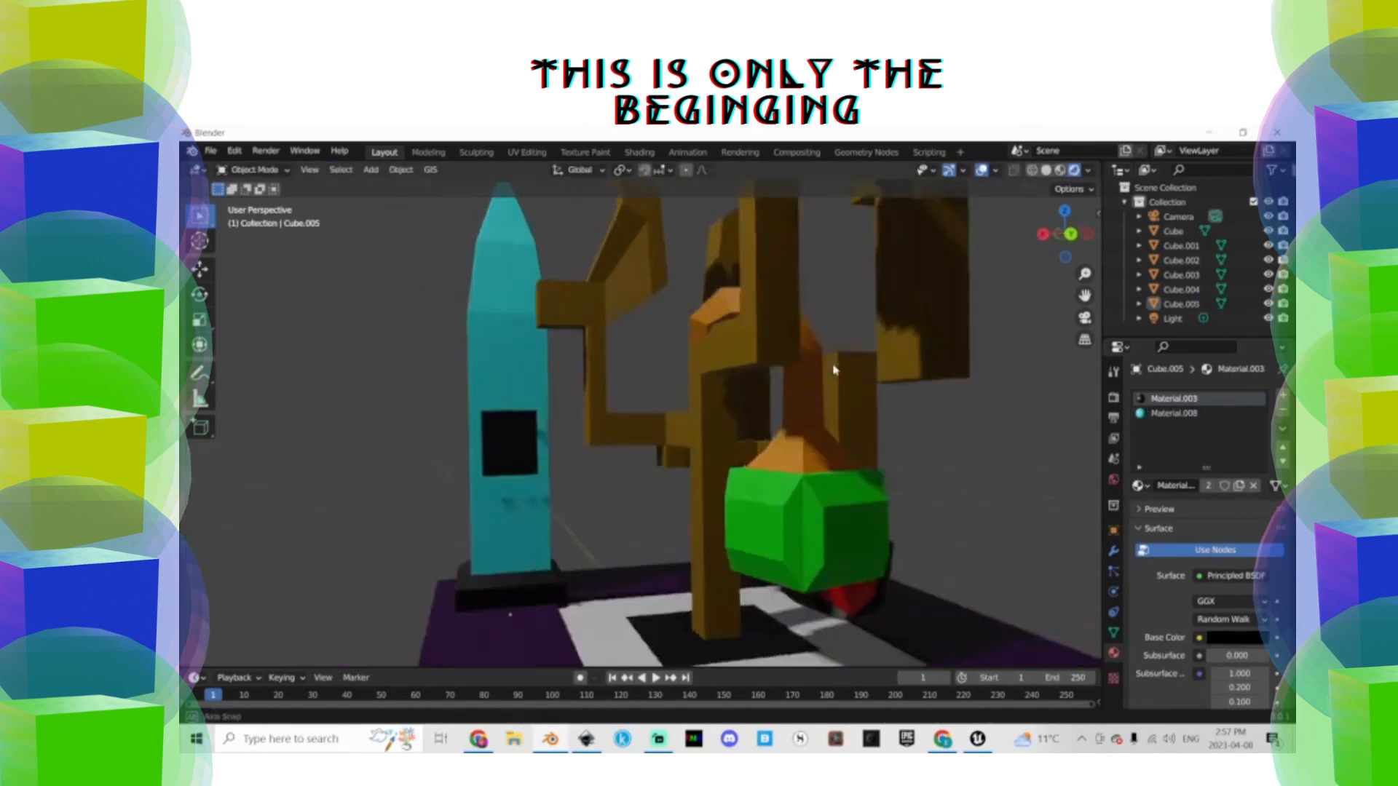
{"action": "scroll", "coordinate": [583, 423], "scroll_direction": "down", "scroll_amount": 3}
{"action": "middle_click_drag", "start_coordinate": [553, 422], "coordinate": [537, 419]}
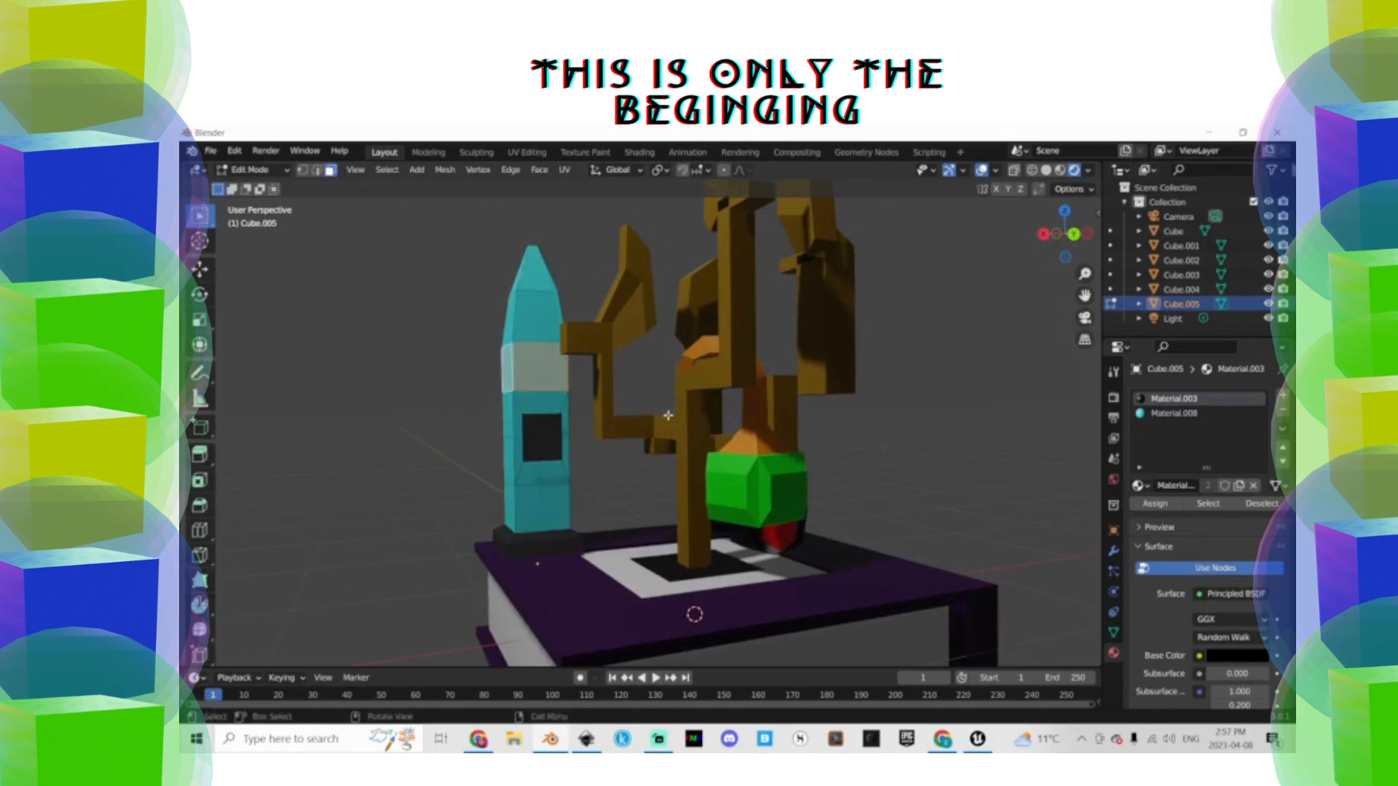
{"action": "left_click", "coordinate": [542, 473], "text": "shift"}
{"action": "key", "text": "Tab"}
{"action": "left_click", "coordinate": [602, 460]}
{"action": "scroll", "coordinate": [633, 440], "scroll_direction": "down", "scroll_amount": 3}
{"action": "middle_click_drag", "start_coordinate": [633, 441], "coordinate": [666, 470]}
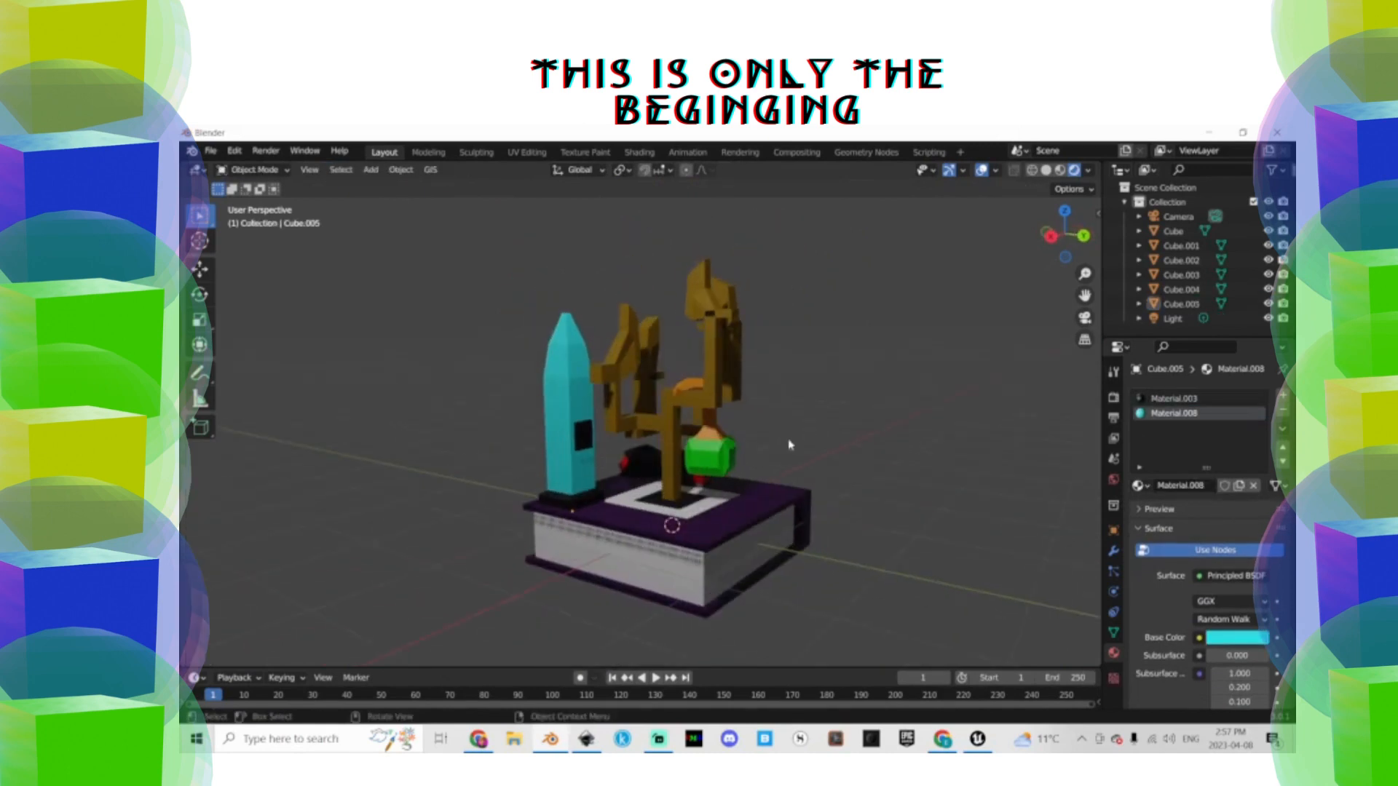
{"action": "left_click_drag", "start_coordinate": [1085, 295], "coordinate": [1043, 305]}
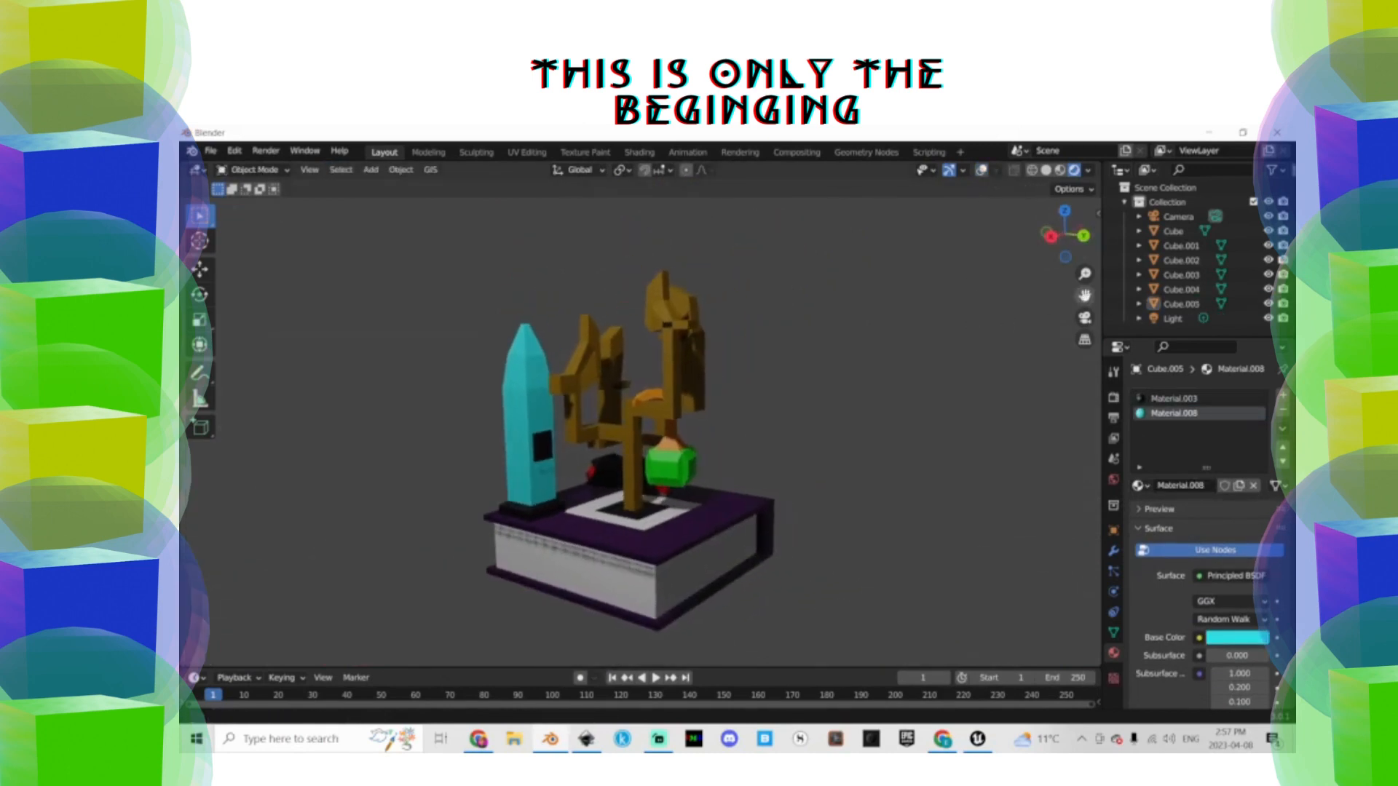
Add a cube, scale it and move it beside the book, and turn the viewport overlays back on
{"action": "left_click", "coordinate": [371, 170]}
{"action": "mouse_move", "coordinate": [408, 184]}
{"action": "left_click", "coordinate": [542, 200]}
{"action": "key", "text": "s"}
{"action": "left_click", "coordinate": [765, 453]}
{"action": "key", "text": "g"}
{"action": "left_click", "coordinate": [910, 378]}
{"action": "left_click", "coordinate": [981, 170]}
{"action": "scroll", "coordinate": [927, 359], "scroll_direction": "up", "scroll_amount": 3}
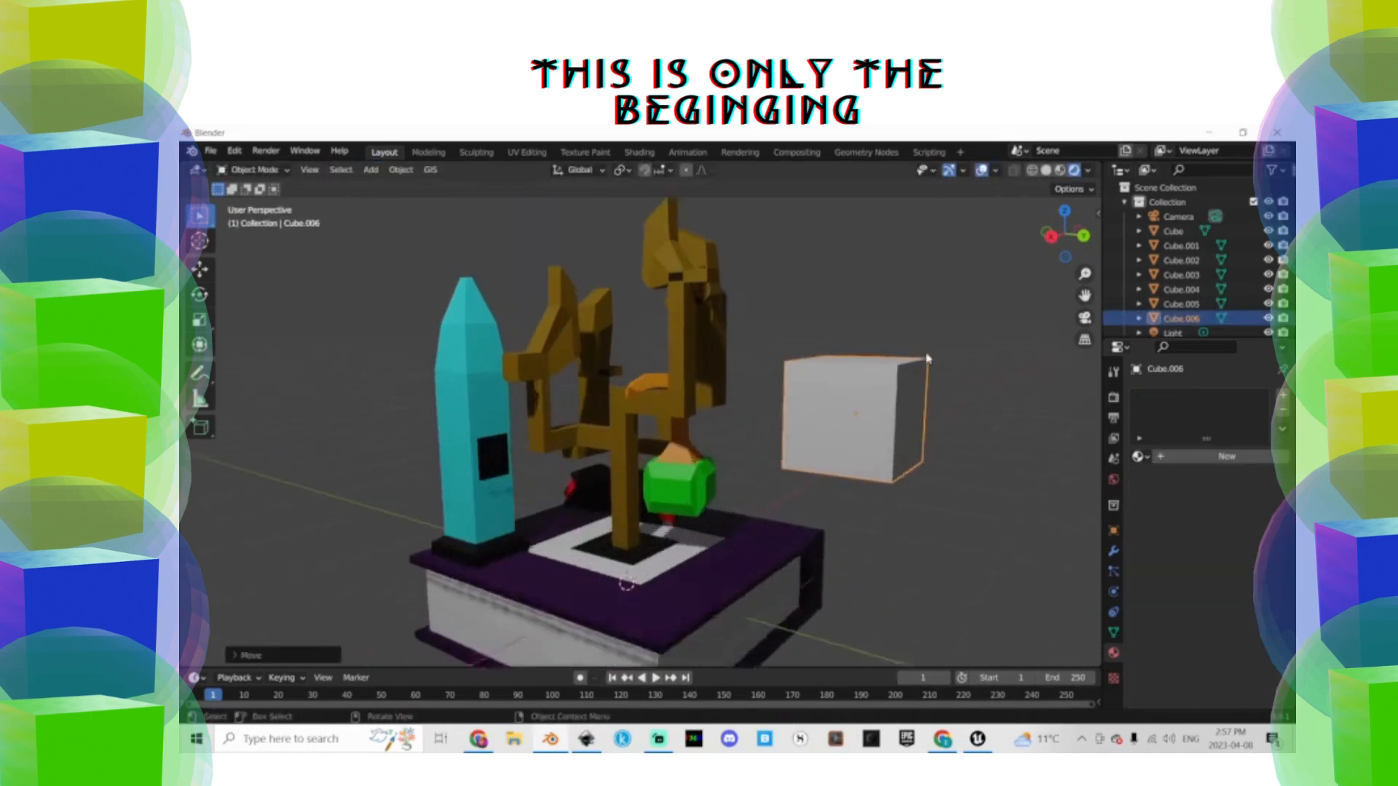
Inset the side face of the new cube that faces away from the book
{"action": "key", "text": "Tab"}
{"action": "key", "text": "Tab"}
{"action": "middle_click_drag", "start_coordinate": [886, 412], "coordinate": [721, 482]}
{"action": "key", "text": "Tab"}
{"action": "left_click", "coordinate": [720, 469]}
{"action": "key", "text": "i"}
{"action": "left_click", "coordinate": [755, 493]}
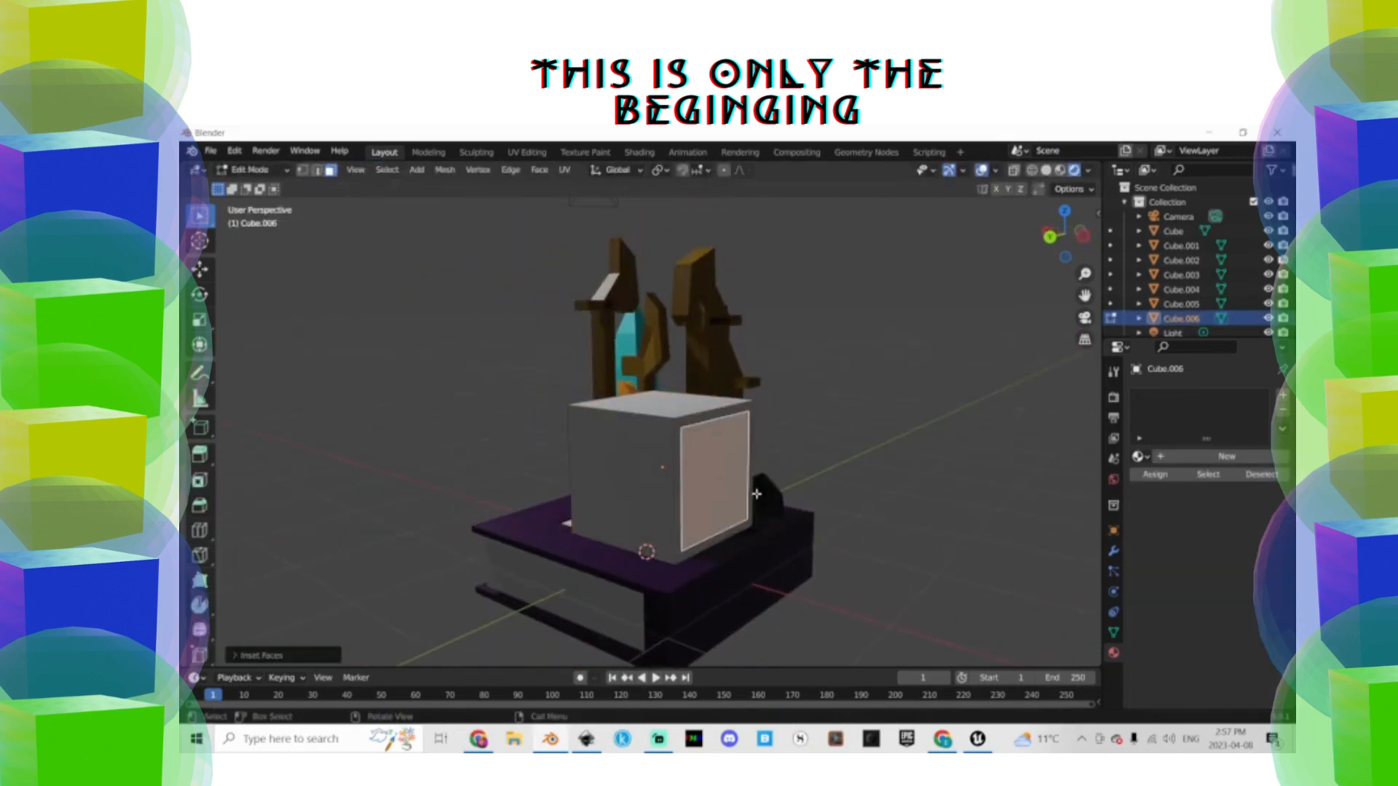
Extrude the inset face outward and scale it up to make a flared section
{"action": "key", "text": "e"}
{"action": "left_click", "coordinate": [883, 536]}
{"action": "key", "text": "s"}
{"action": "left_click", "coordinate": [918, 518]}
{"action": "scroll", "coordinate": [864, 492], "scroll_direction": "down", "scroll_amount": 4}
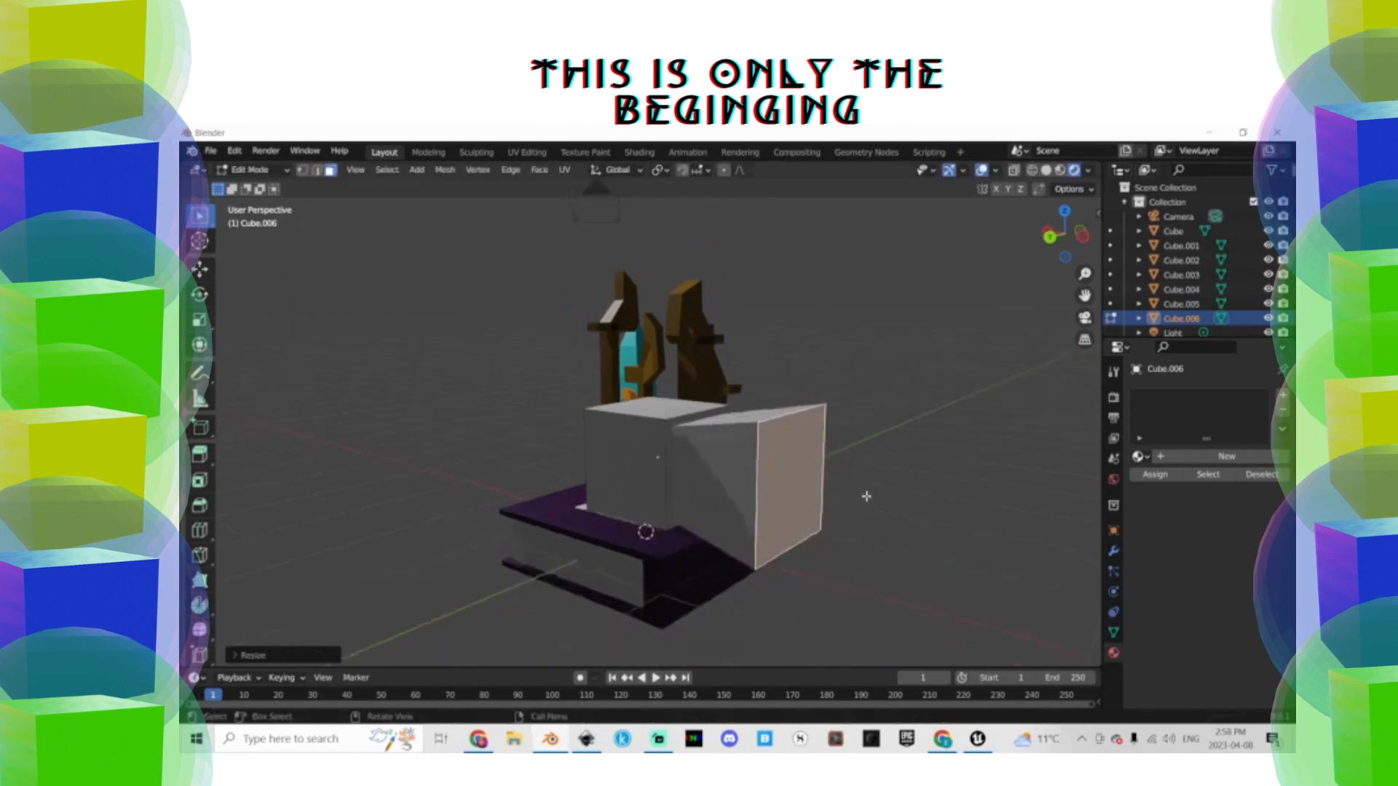
Raise the flared end face along Z and extend it into a straight body section
{"action": "middle_click_drag", "start_coordinate": [800, 476], "coordinate": [854, 465]}
{"action": "key", "text": "g"}
{"action": "key", "text": "z"}
{"action": "key", "text": "z"}
{"action": "left_click", "coordinate": [1025, 464]}
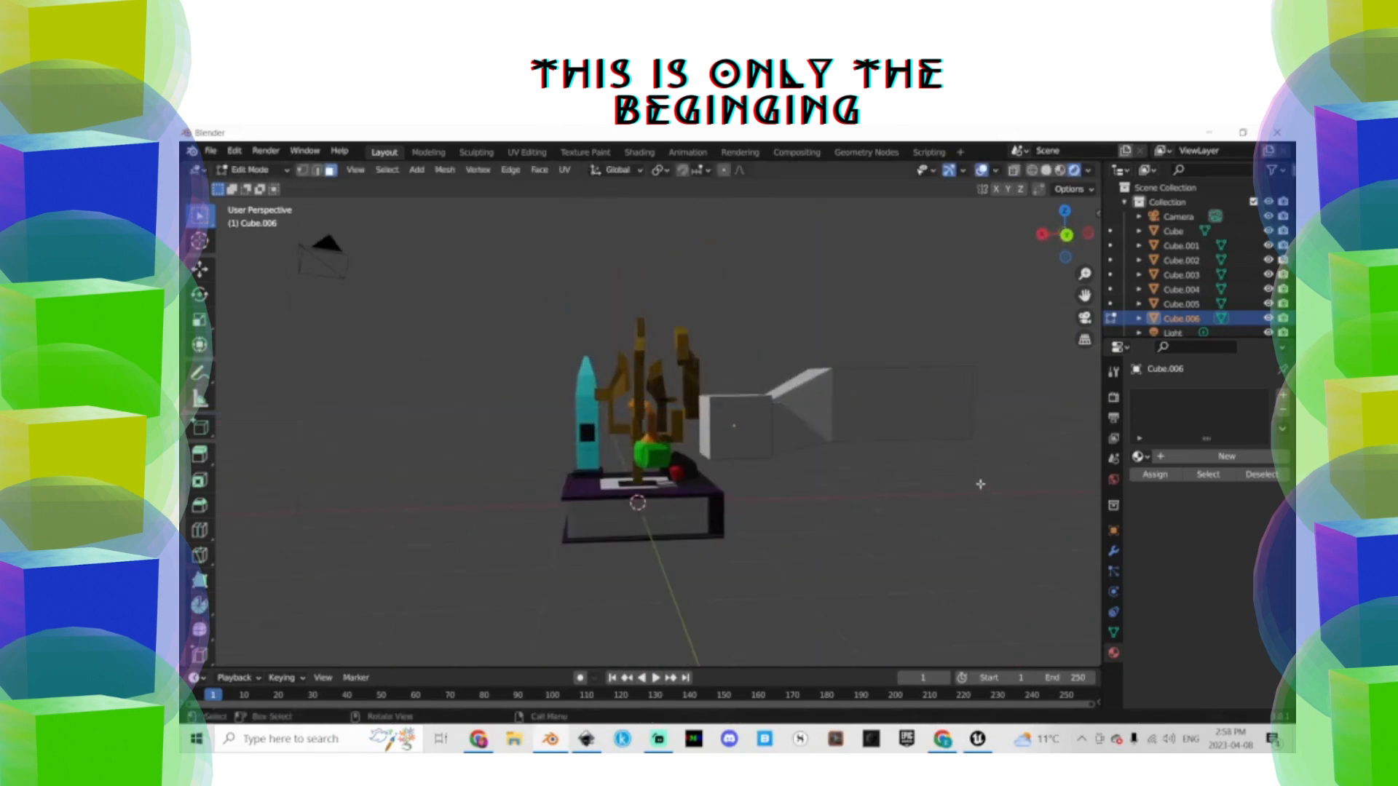
Inset the opposite side faces of the white body and scale them down
{"action": "key", "text": "Tab"}
{"action": "middle_click_drag", "start_coordinate": [980, 484], "coordinate": [618, 418]}
{"action": "key", "text": "Tab"}
{"action": "key", "text": "Tab"}
{"action": "key", "text": "Tab"}
{"action": "key", "text": "Tab"}
{"action": "key", "text": "Tab"}
{"action": "left_click", "coordinate": [483, 416]}
{"action": "right_click", "coordinate": [482, 416]}
{"action": "left_click", "coordinate": [481, 415]}
{"action": "left_click", "coordinate": [575, 381]}
{"action": "key", "text": "s"}
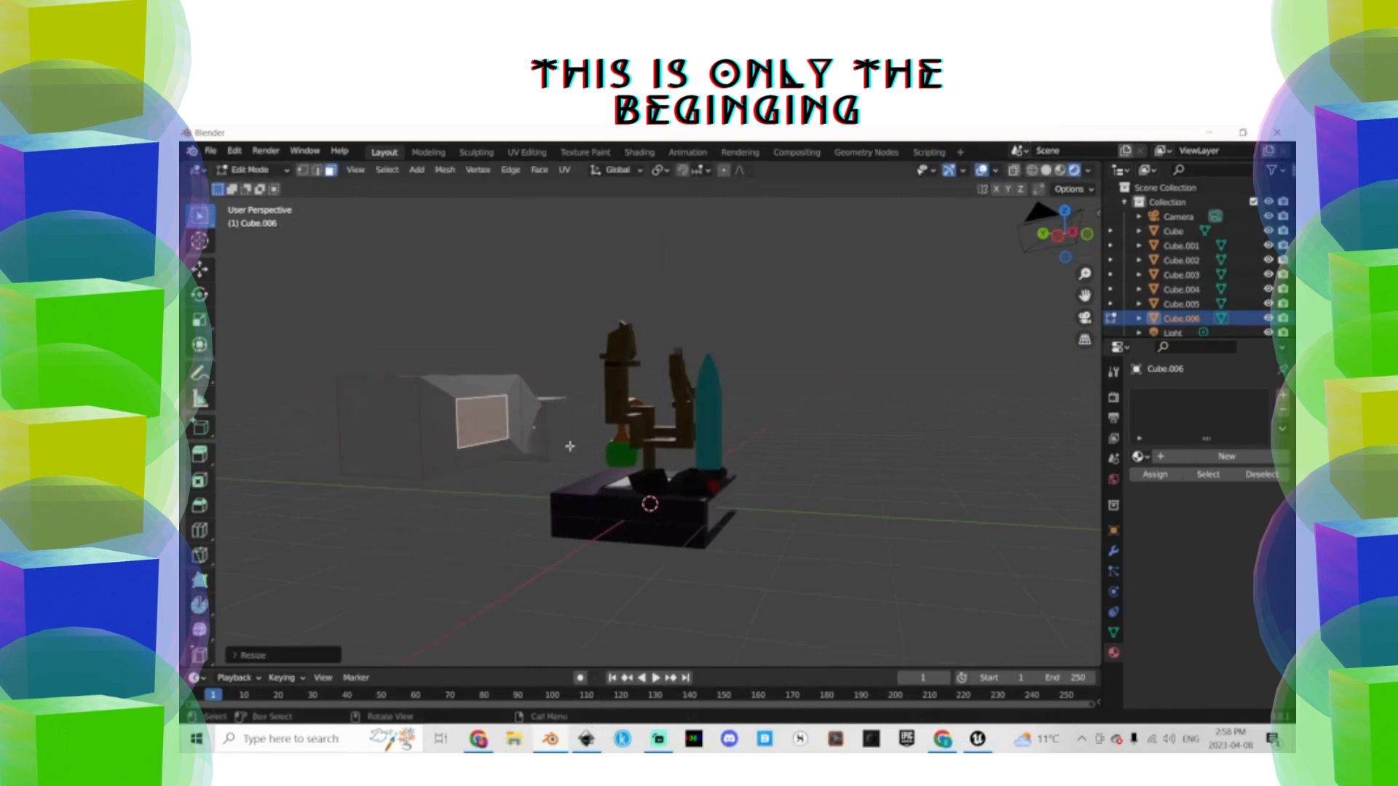
Extrude the reduced side faces outward along their normals to form an arm on each side
{"action": "right_click", "coordinate": [570, 428]}
{"action": "left_click", "coordinate": [570, 428]}
{"action": "left_click", "coordinate": [615, 392]}
{"action": "right_click", "coordinate": [616, 392]}
{"action": "left_click", "coordinate": [616, 392]}
Extrude the undersides of the two arms downward along their normals
{"action": "middle_click_drag", "start_coordinate": [657, 367], "coordinate": [646, 272]}
{"action": "left_click", "coordinate": [631, 280]}
{"action": "right_click", "coordinate": [445, 295]}
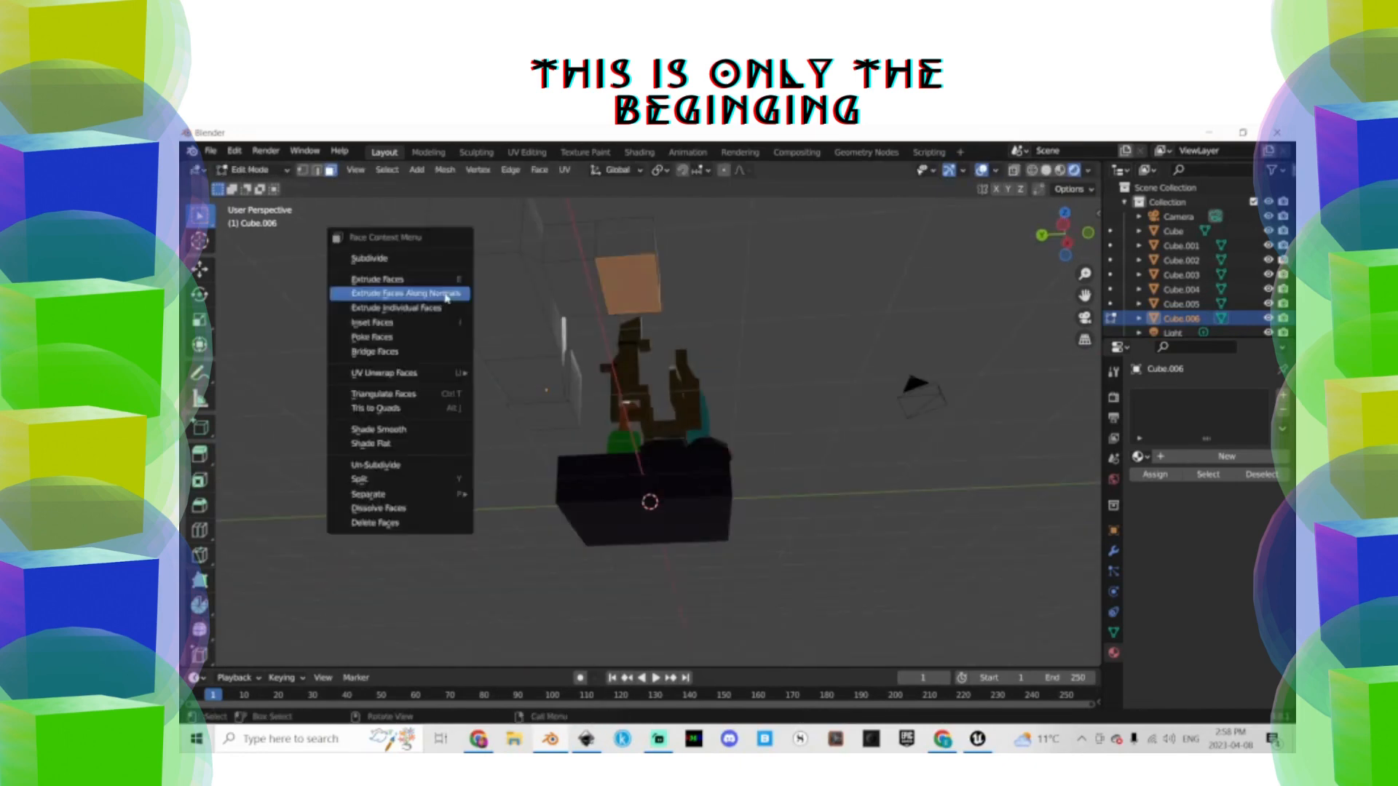
{"action": "left_click", "coordinate": [445, 297]}
{"action": "left_click", "coordinate": [466, 357]}
{"action": "middle_click_drag", "start_coordinate": [473, 360], "coordinate": [804, 393]}
{"action": "key", "text": "Tab"}
{"action": "middle_click_drag", "start_coordinate": [789, 502], "coordinate": [899, 547]}
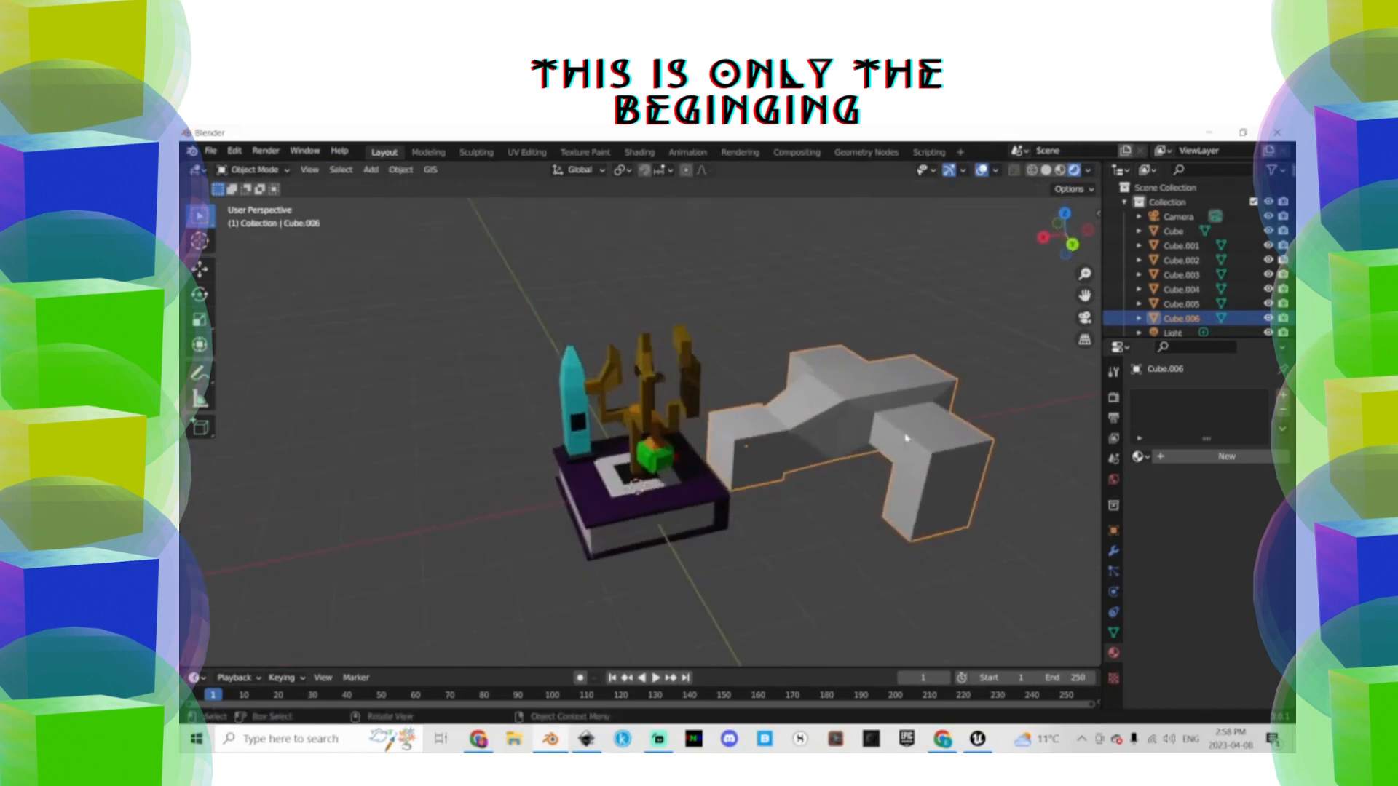
{"action": "middle_click_drag", "start_coordinate": [907, 438], "coordinate": [872, 459]}
Add loop cuts through the white model to divide its body and arms lengthwise and crosswise
{"action": "key", "text": "Tab"}
{"action": "middle_click_drag", "start_coordinate": [972, 527], "coordinate": [892, 498]}
{"action": "left_click", "coordinate": [861, 486]}
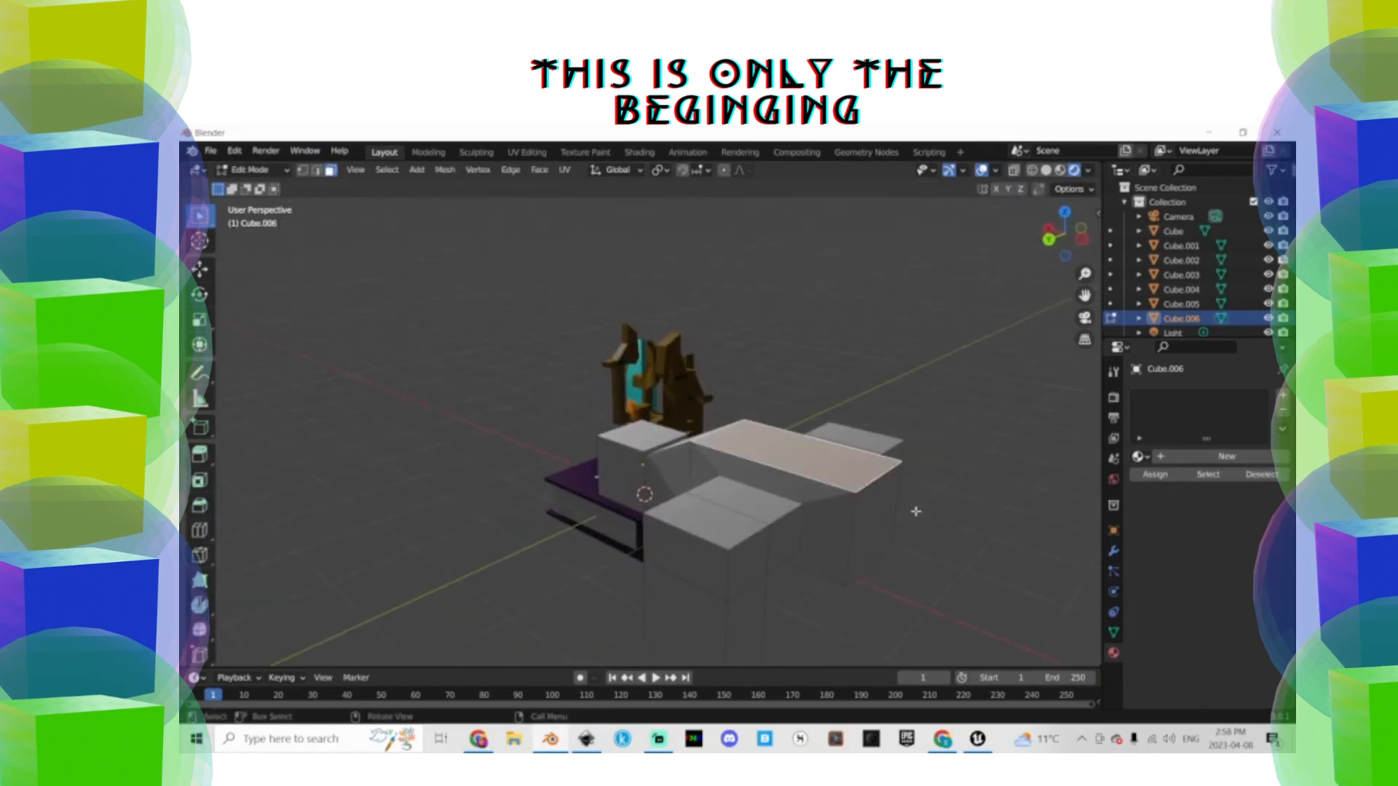
{"action": "key", "text": "ctrl+r"}
{"action": "left_click", "coordinate": [866, 492]}
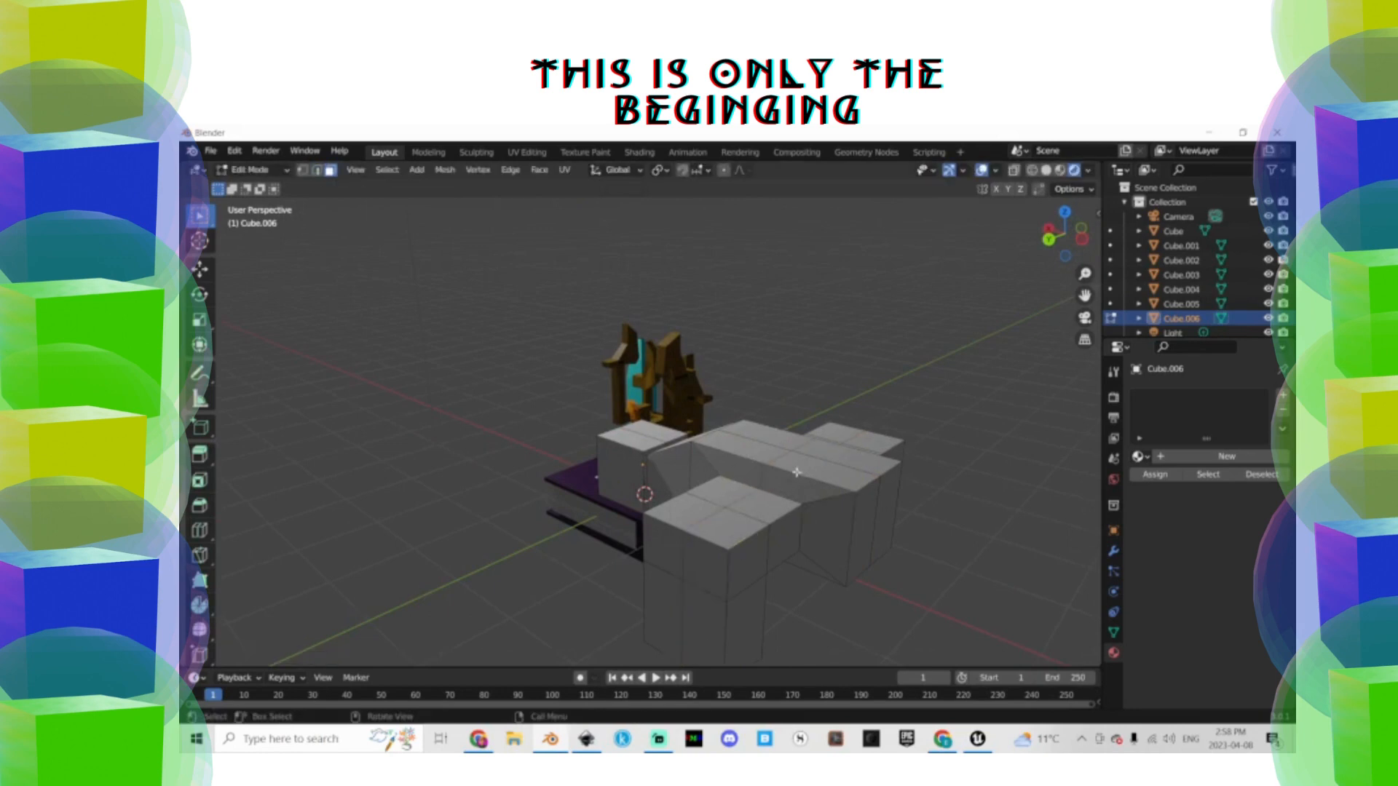
{"action": "left_click", "coordinate": [935, 514]}
Add two material slots to the white model and assign a new teal material to its rear top faces
{"action": "middle_click_drag", "start_coordinate": [796, 473], "coordinate": [485, 530]}
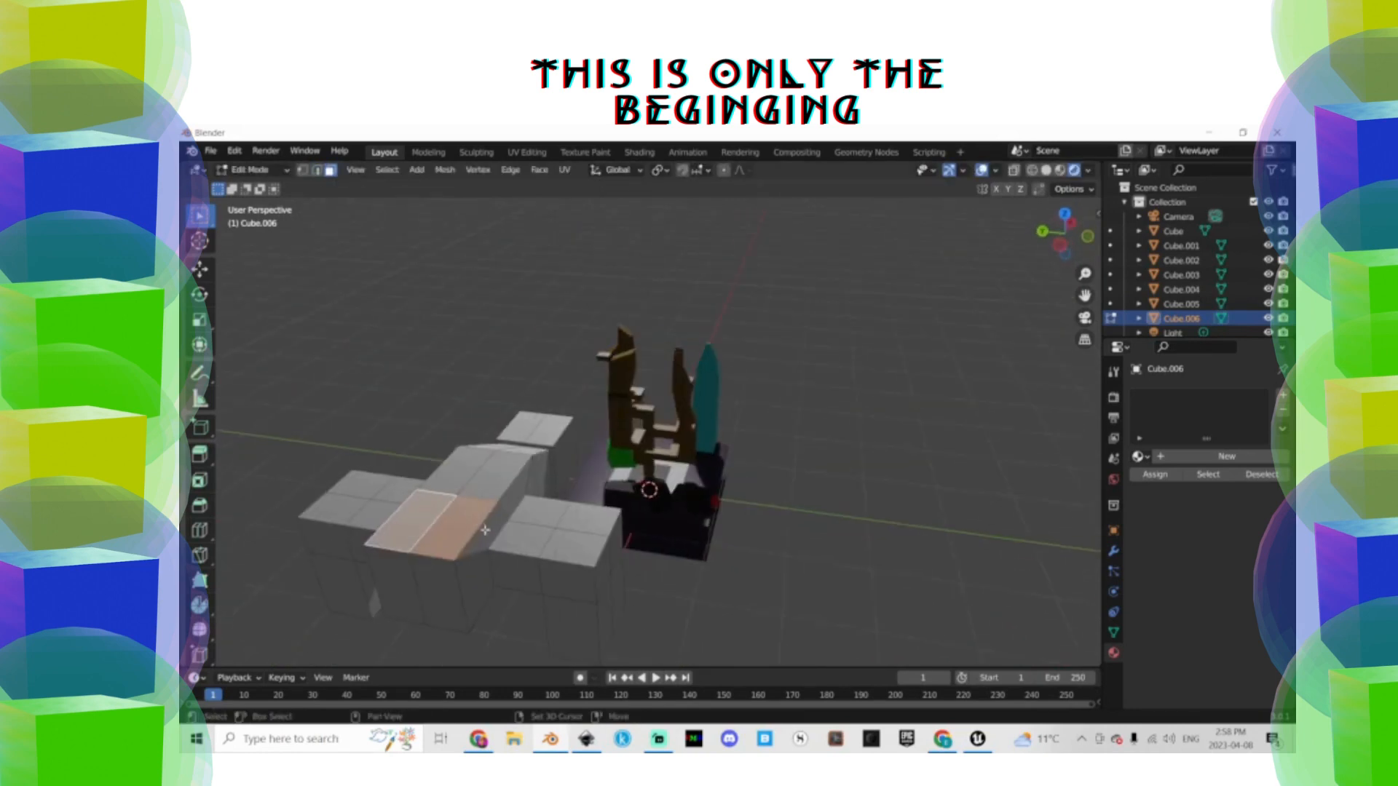
{"action": "left_click", "coordinate": [602, 522]}
{"action": "middle_click_drag", "start_coordinate": [601, 523], "coordinate": [868, 512]}
{"action": "double_click", "coordinate": [1283, 395]}
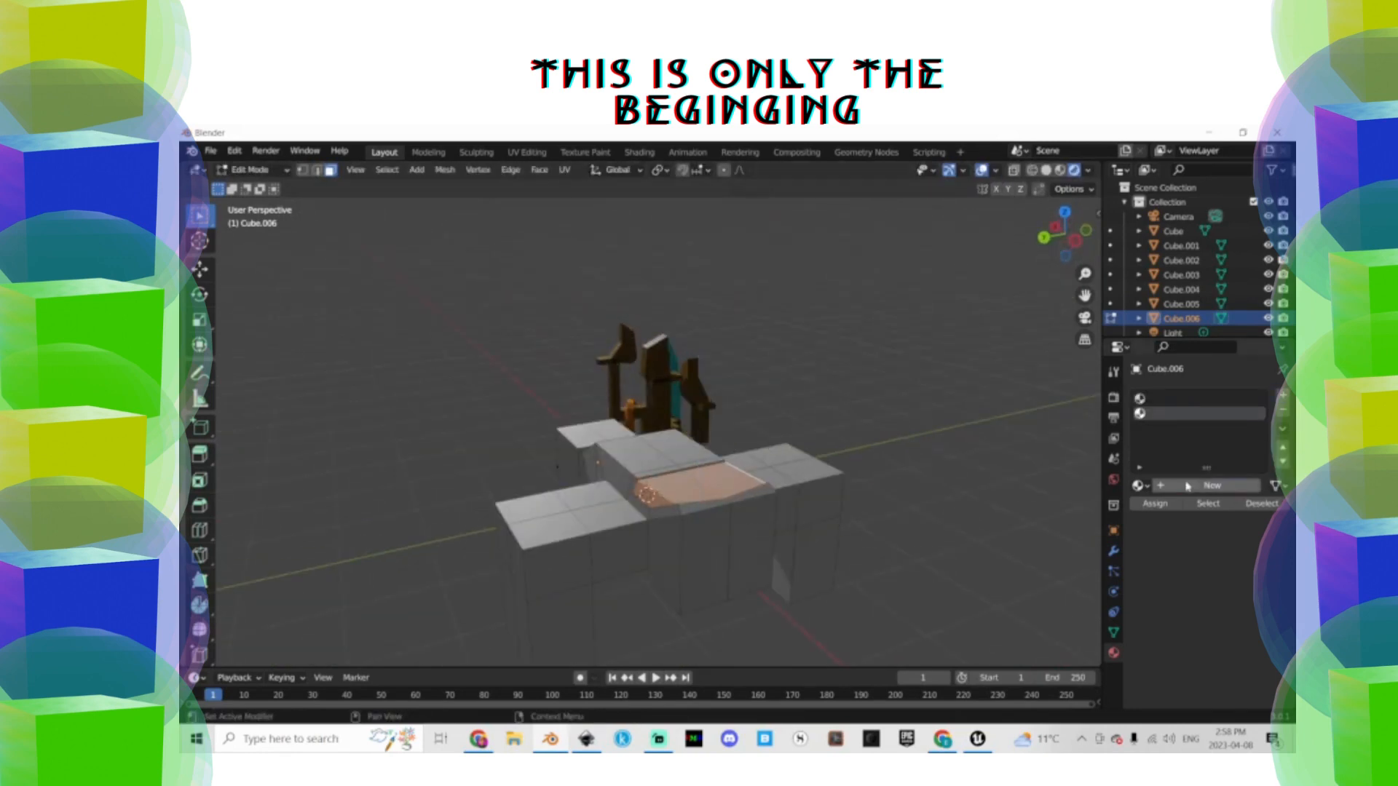
{"action": "left_click", "coordinate": [1194, 485]}
{"action": "left_click", "coordinate": [1168, 505]}
{"action": "left_click", "coordinate": [1216, 658]}
{"action": "left_click", "coordinate": [1193, 463]}
{"action": "key", "text": "Tab"}
{"action": "left_click", "coordinate": [937, 378]}
{"action": "middle_click_drag", "start_coordinate": [721, 342], "coordinate": [928, 405]}
{"action": "left_click", "coordinate": [939, 466]}
{"action": "key", "text": "Tab"}
{"action": "left_click", "coordinate": [976, 456]}
{"action": "key", "text": "Tab"}
{"action": "key", "text": "Tab"}
{"action": "middle_click_drag", "start_coordinate": [981, 446], "coordinate": [890, 399]}
{"action": "key", "text": "Tab"}
Inset the outer end faces of the white model's two arms
{"action": "middle_click_drag", "start_coordinate": [755, 446], "coordinate": [750, 408]}
{"action": "left_click", "coordinate": [614, 417]}
{"action": "left_click", "coordinate": [577, 428], "text": "shift"}
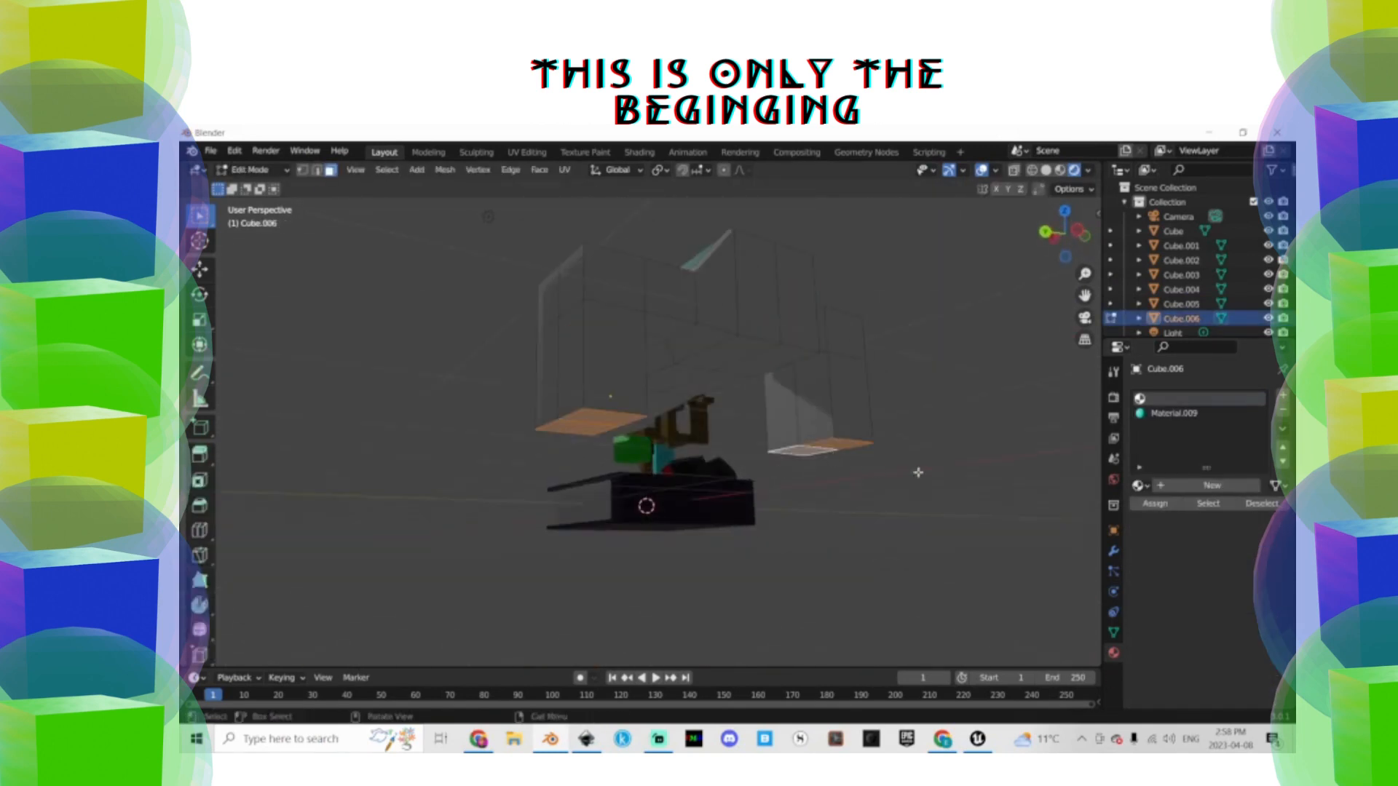
{"action": "middle_click_drag", "start_coordinate": [918, 472], "coordinate": [437, 440]}
{"action": "key", "text": "i"}
{"action": "left_click", "coordinate": [584, 453]}
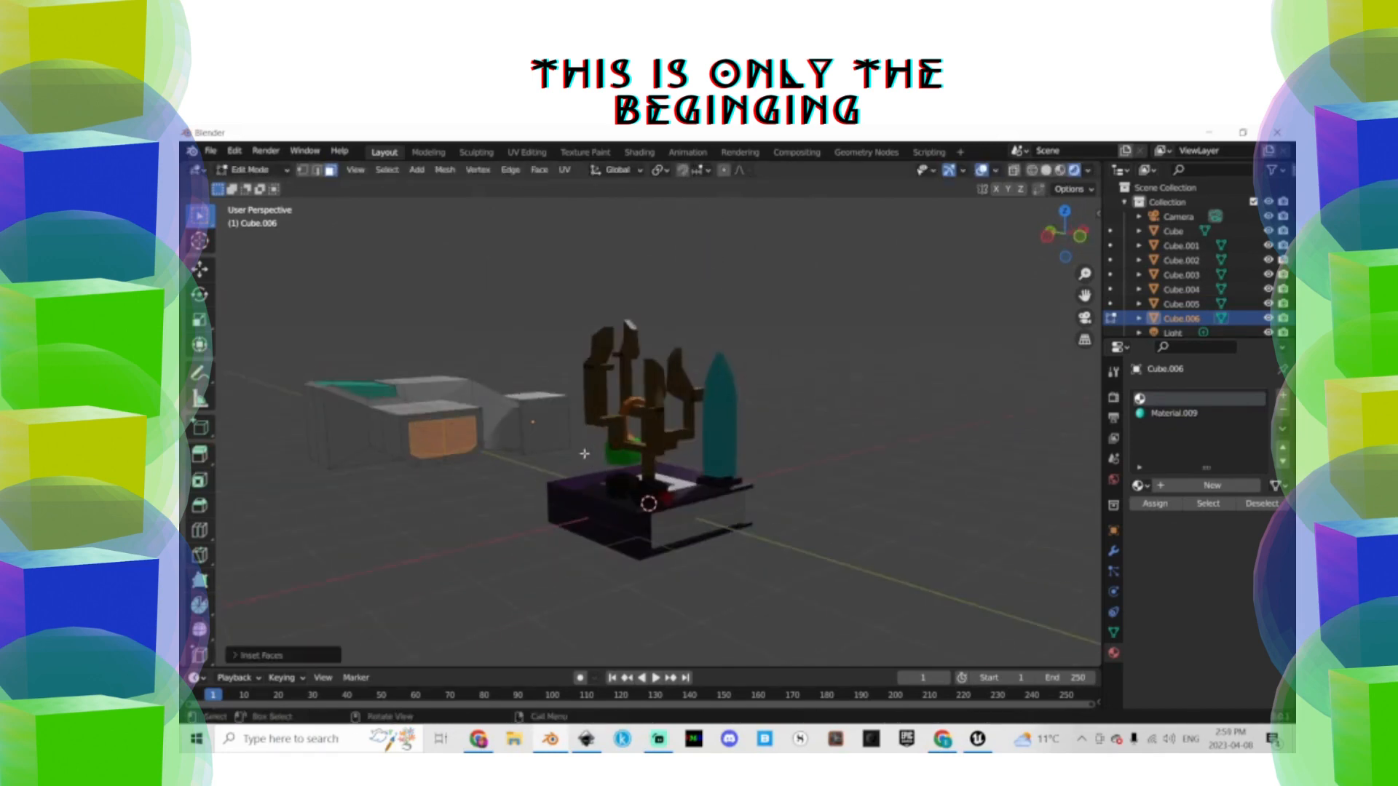
Extrude the arm end faces along their normals and shift them along X so the new segments slant
{"action": "right_click", "coordinate": [535, 398]}
{"action": "left_click", "coordinate": [535, 398]}
{"action": "left_click", "coordinate": [559, 336]}
{"action": "middle_click_drag", "start_coordinate": [561, 336], "coordinate": [540, 434]}
{"action": "key", "text": "g"}
{"action": "key", "text": "x"}
{"action": "left_click", "coordinate": [586, 436]}
Extrude the slanted arm ends once more along their normals and shift the tips further along X
{"action": "right_click", "coordinate": [535, 396]}
{"action": "left_click", "coordinate": [535, 397]}
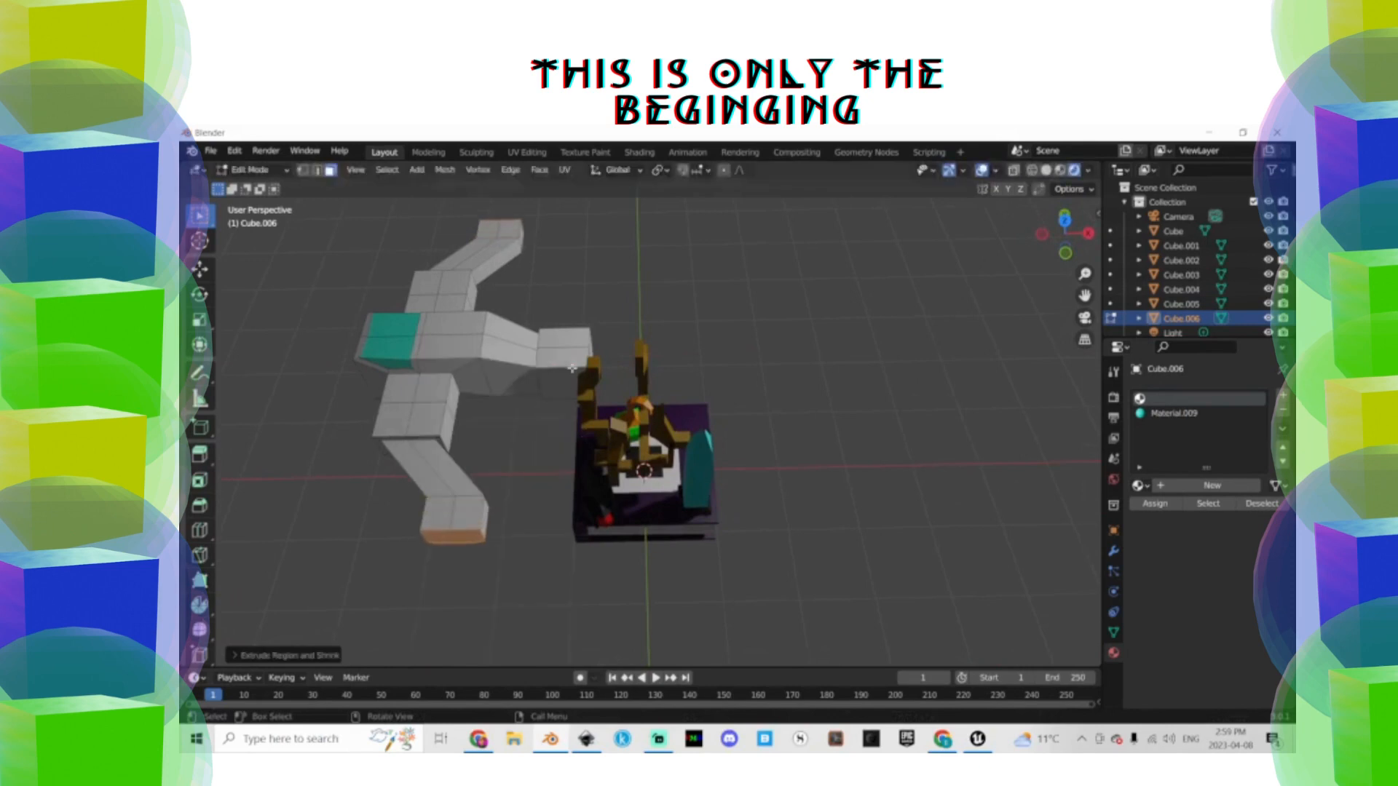
{"action": "key", "text": "g"}
{"action": "key", "text": "x"}
{"action": "left_click", "coordinate": [668, 343]}
{"action": "key", "text": "Tab"}
{"action": "middle_click_drag", "start_coordinate": [473, 517], "coordinate": [861, 493]}
{"action": "left_click", "coordinate": [870, 428]}
{"action": "key", "text": "Tab"}
{"action": "key", "text": "Tab"}
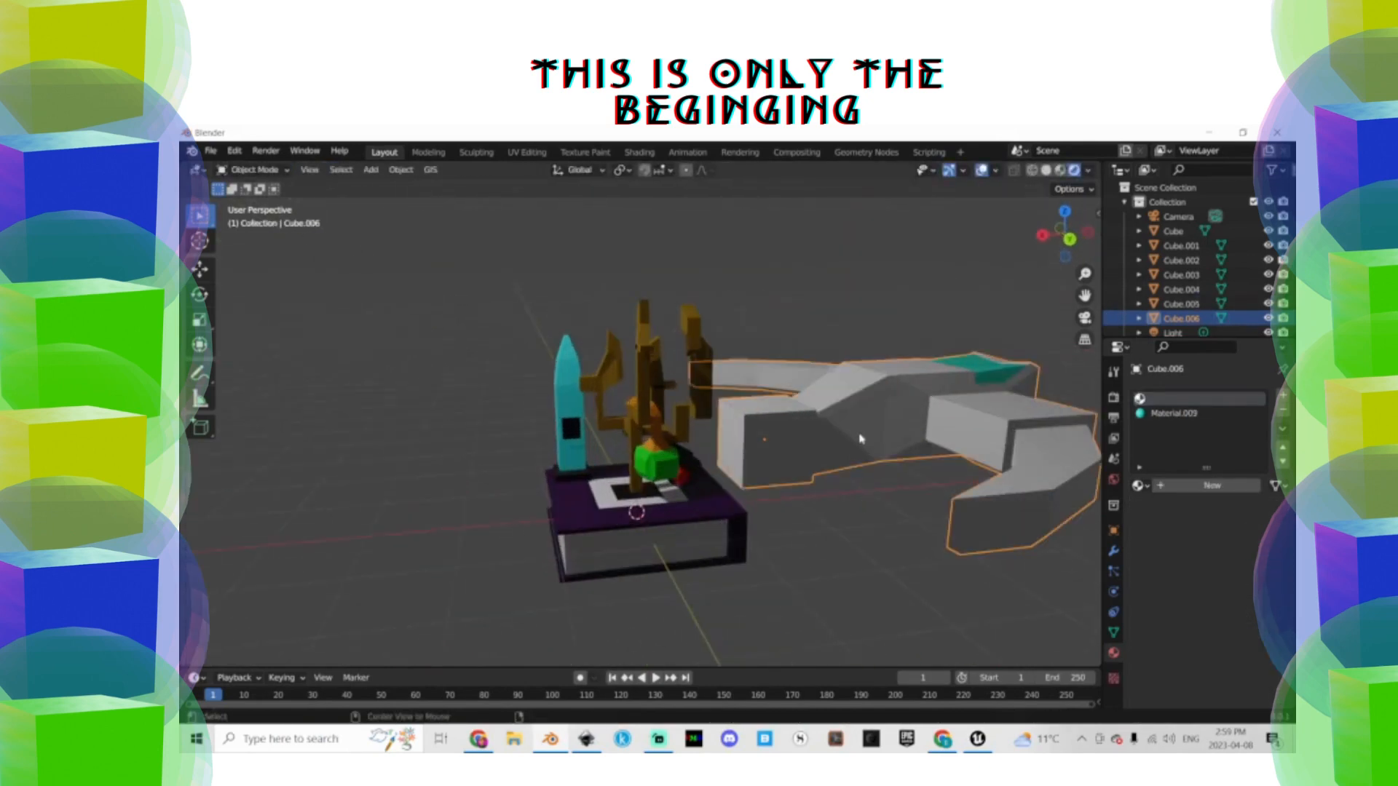
Move the candelabra and its green ornament together along X over the white model and raise them along Z
{"action": "middle_click_drag", "start_coordinate": [861, 436], "coordinate": [640, 566]}
{"action": "left_click", "coordinate": [663, 442]}
{"action": "left_click", "coordinate": [644, 436], "text": "shift"}
{"action": "key", "text": "g"}
{"action": "key", "text": "x"}
{"action": "left_click", "coordinate": [418, 438]}
{"action": "key", "text": "g"}
{"action": "key", "text": "z"}
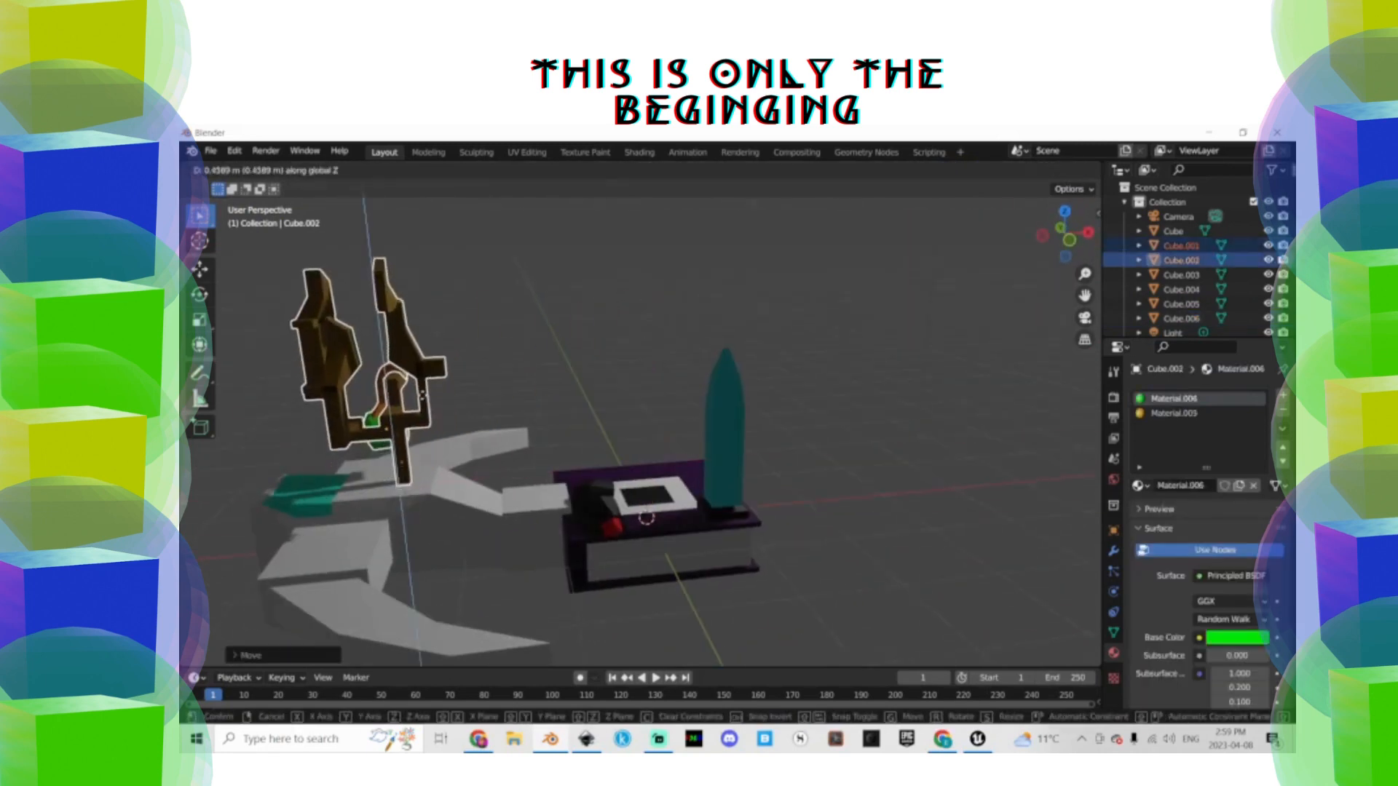
{"action": "left_click", "coordinate": [416, 397]}
{"action": "left_click", "coordinate": [546, 372]}
{"action": "middle_click_drag", "start_coordinate": [873, 423], "coordinate": [685, 448]}
Narrow the front end faces of the white model along X and move them along Z
{"action": "left_click", "coordinate": [831, 421]}
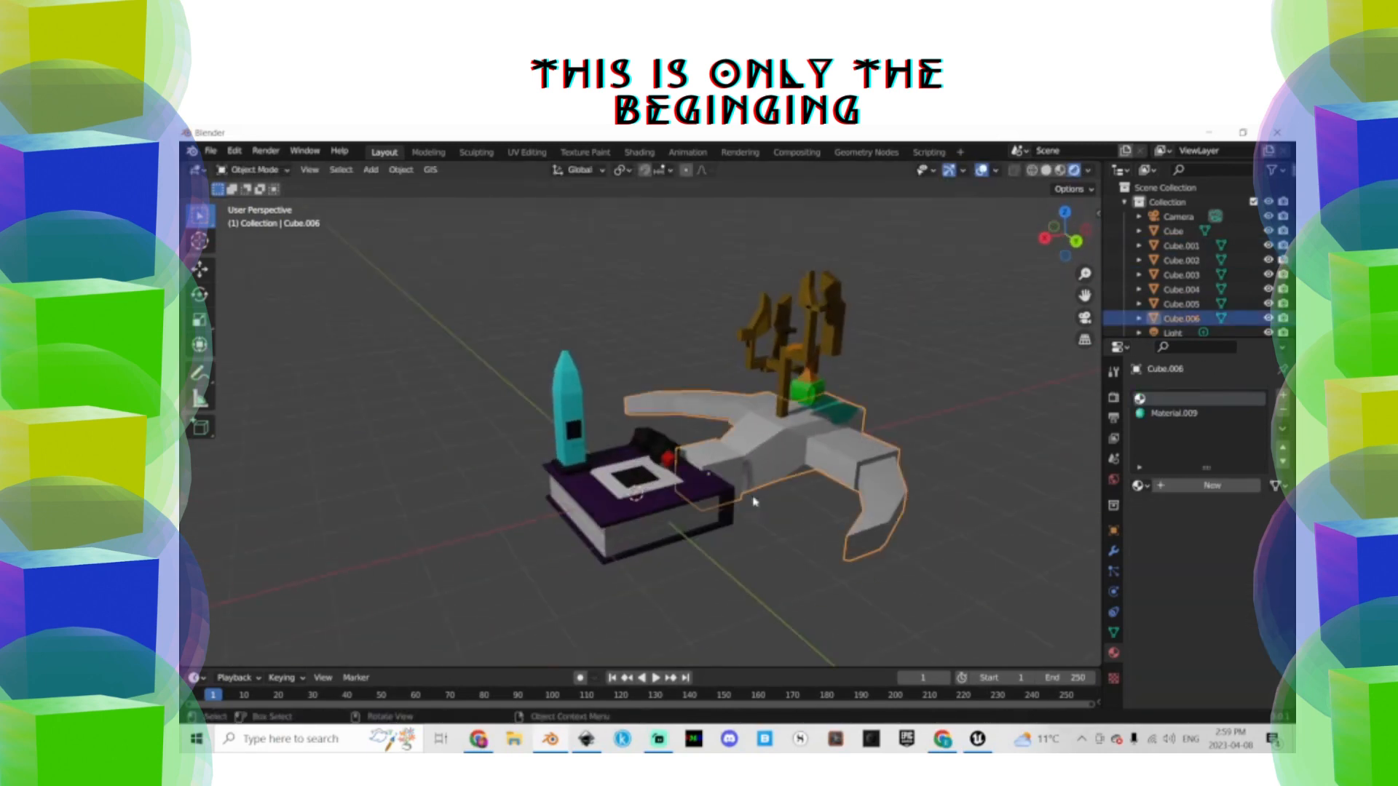
{"action": "key", "text": "Tab"}
{"action": "key", "text": "s"}
{"action": "key", "text": "x"}
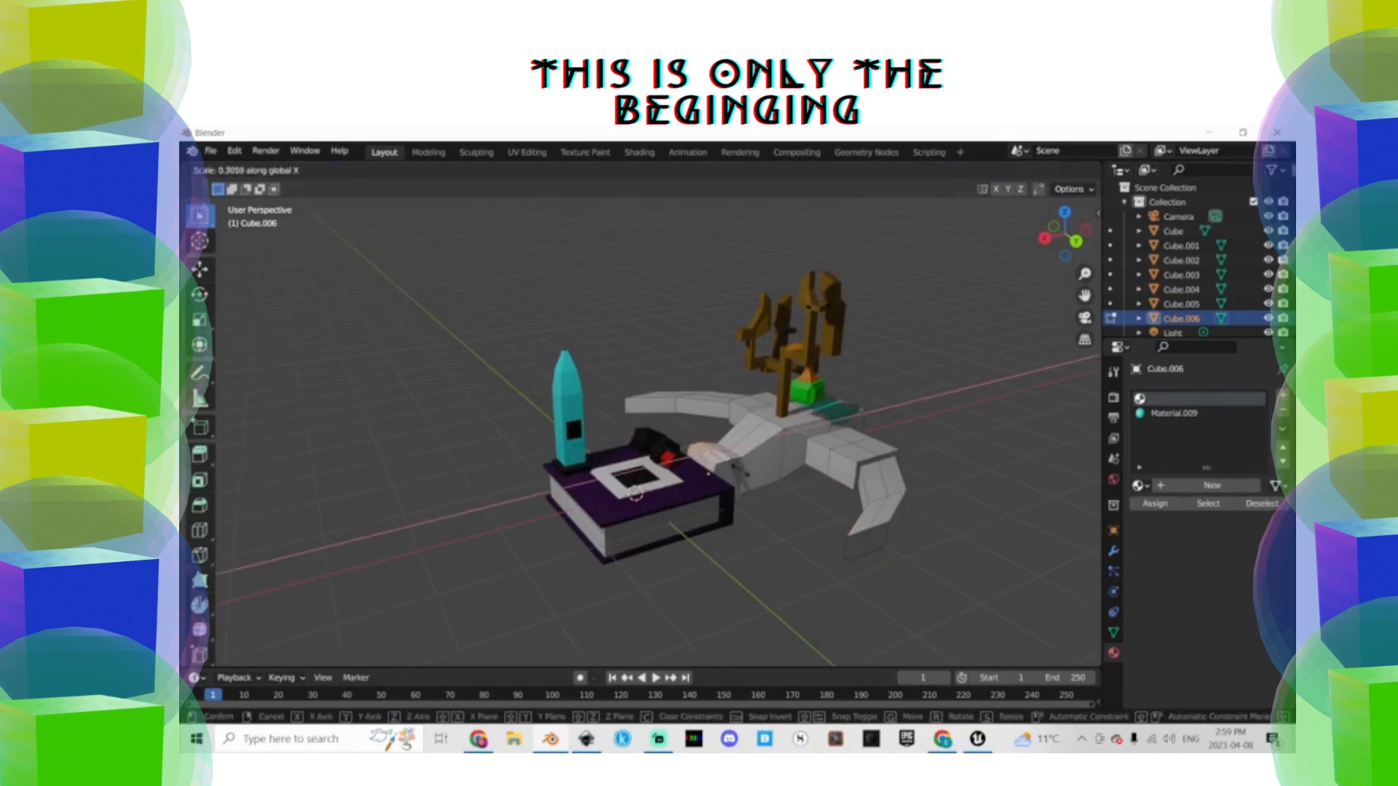
{"action": "left_click", "coordinate": [815, 478]}
{"action": "key", "text": "g"}
{"action": "key", "text": "z"}
{"action": "left_click", "coordinate": [821, 495]}
{"action": "middle_click_drag", "start_coordinate": [821, 495], "coordinate": [812, 610]}
Shift the front end faces along Z again and rotate them around Y
{"action": "key", "text": "g"}
{"action": "key", "text": "z"}
{"action": "left_click", "coordinate": [766, 492]}
{"action": "key", "text": "r"}
{"action": "key", "text": "y"}
{"action": "left_click", "coordinate": [840, 565]}
Reposition the rotated front end faces along X and Z
{"action": "key", "text": "g"}
{"action": "key", "text": "x"}
{"action": "left_click", "coordinate": [789, 549]}
{"action": "key", "text": "g"}
{"action": "key", "text": "z"}
{"action": "left_click", "coordinate": [786, 542]}
{"action": "key", "text": "Tab"}
Move the whole white model over the book, next to the cyan tower
{"action": "left_click", "coordinate": [895, 524]}
{"action": "key", "text": "g"}
{"action": "left_click", "coordinate": [593, 478]}
Inset the two rear end faces below the teal panel and extrude them slightly
{"action": "key", "text": "Tab"}
{"action": "middle_click_drag", "start_coordinate": [695, 460], "coordinate": [647, 478]}
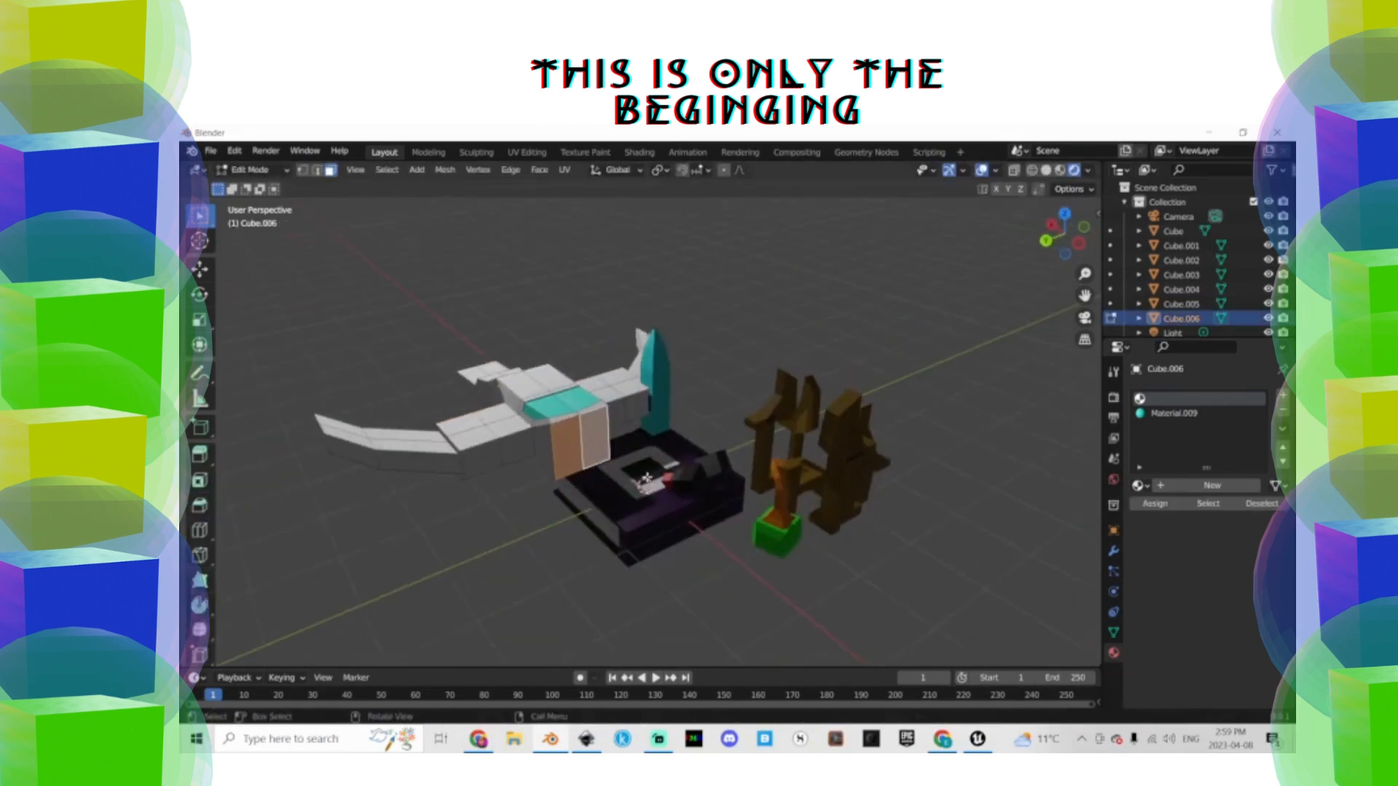
{"action": "key", "text": "i"}
{"action": "left_click", "coordinate": [632, 471]}
{"action": "key", "text": "e"}
{"action": "left_click", "coordinate": [645, 477]}
Inset the two rear end faces below the teal panel and extrude them into a long handle
{"action": "key", "text": "i"}
{"action": "left_click", "coordinate": [638, 473]}
{"action": "key", "text": "e"}
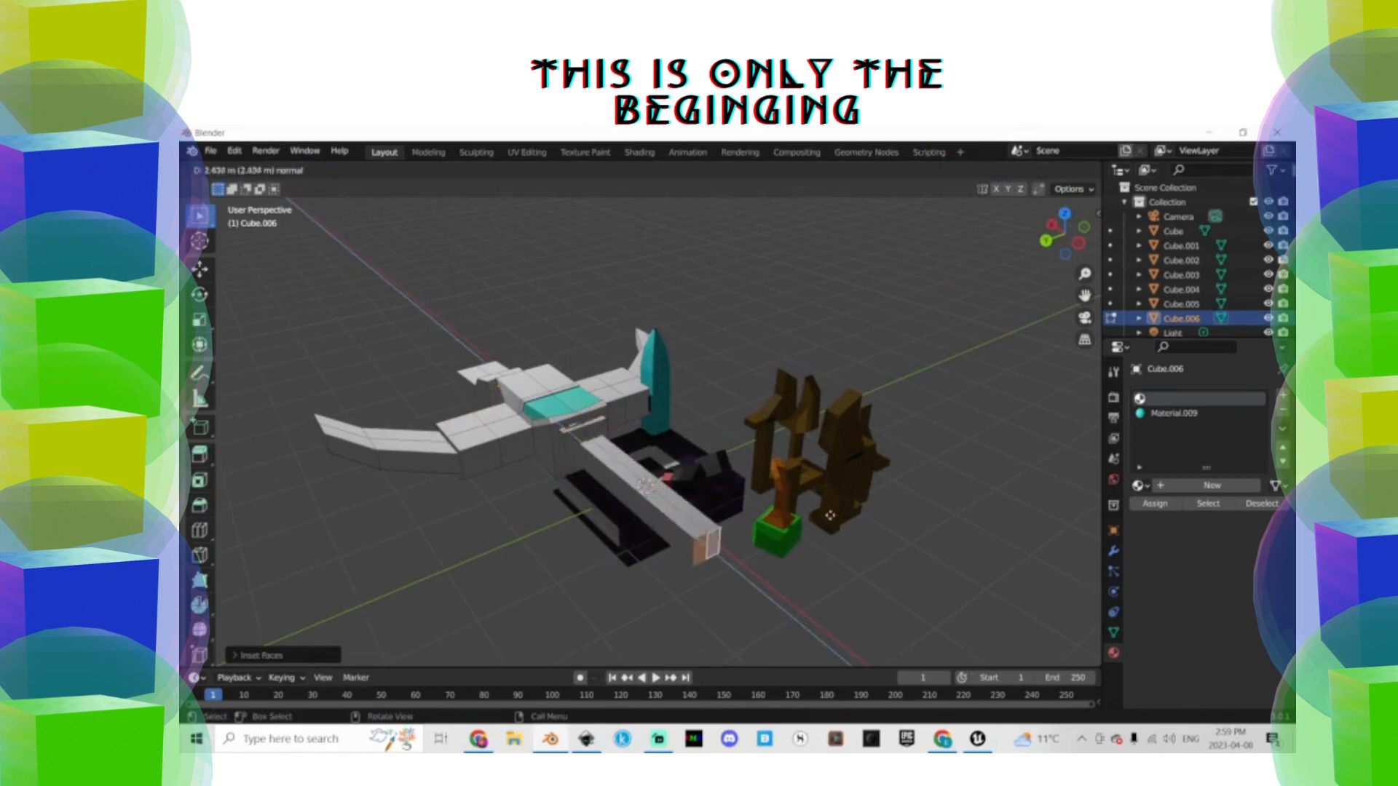
{"action": "left_click", "coordinate": [862, 540]}
Extrude a short section from the handle's end faces and scale it up into a flared collar
{"action": "scroll", "coordinate": [721, 510], "scroll_direction": "down", "scroll_amount": 3}
{"action": "key", "text": "e"}
{"action": "left_click", "coordinate": [758, 546]}
{"action": "middle_click_drag", "start_coordinate": [719, 508], "coordinate": [685, 504]}
{"action": "key", "text": "s"}
{"action": "left_click", "coordinate": [795, 555]}
Extrude the flared end of the handle further and scale its end faces down into a tapered block
{"action": "key", "text": "e"}
{"action": "key", "text": "e"}
{"action": "left_click", "coordinate": [843, 571]}
{"action": "key", "text": "s"}
{"action": "left_click", "coordinate": [805, 551]}
{"action": "key", "text": "Tab"}
{"action": "key", "text": "Tab"}
Add a new black material to the handle's ring of side faces
{"action": "left_click", "coordinate": [722, 497], "text": "alt"}
{"action": "double_click", "coordinate": [1282, 397]}
{"action": "left_click", "coordinate": [1212, 486]}
{"action": "left_click", "coordinate": [1173, 505]}
{"action": "left_click", "coordinate": [1221, 661]}
{"action": "left_click", "coordinate": [1254, 547]}
{"action": "key", "text": "Tab"}
{"action": "left_click", "coordinate": [954, 508]}
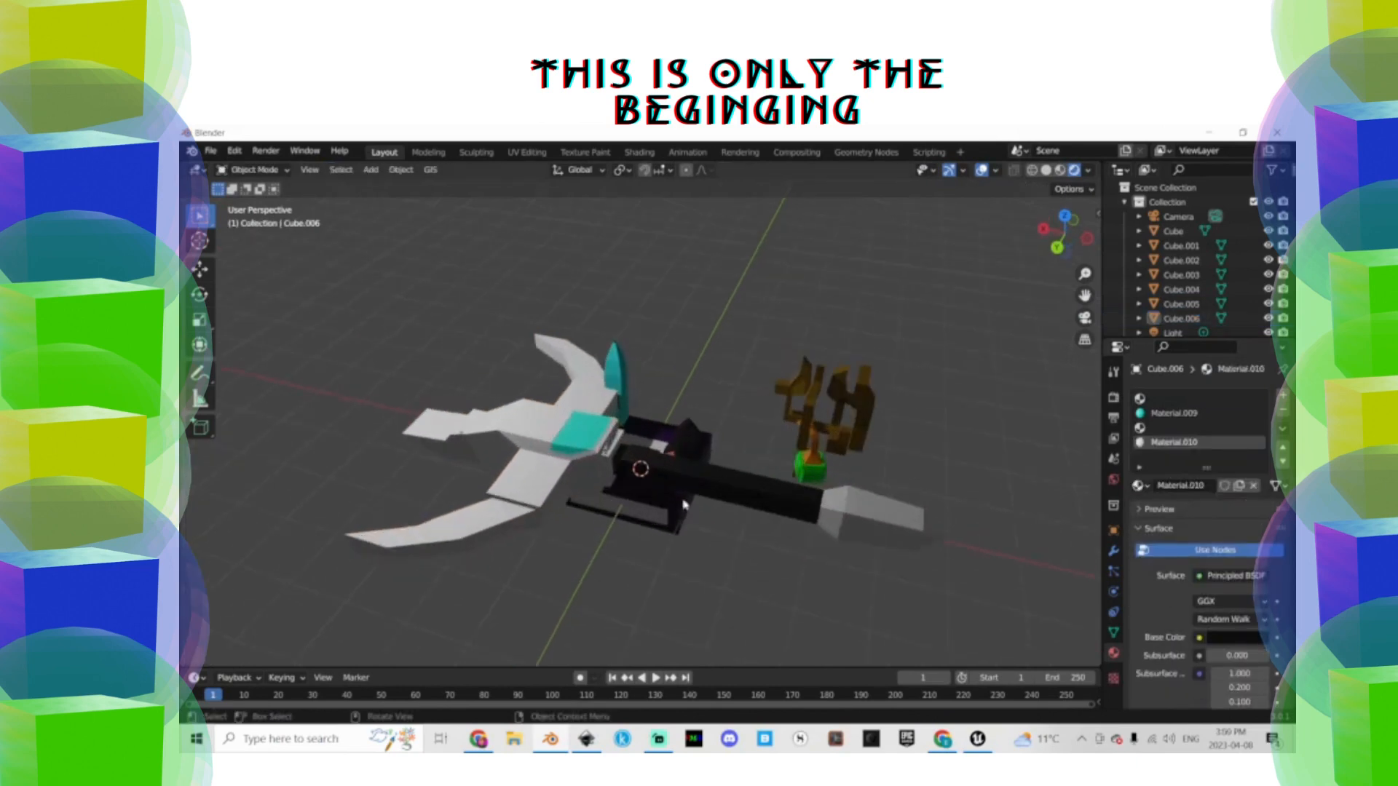
Assign the black Material.010 to the wing roots and the ring of faces behind the model's head
{"action": "key", "text": "Tab"}
{"action": "left_click", "coordinate": [539, 489], "text": "alt"}
{"action": "left_click", "coordinate": [550, 470], "text": "alt+shift"}
{"action": "middle_click_drag", "start_coordinate": [550, 466], "coordinate": [685, 482], "text": "shift"}
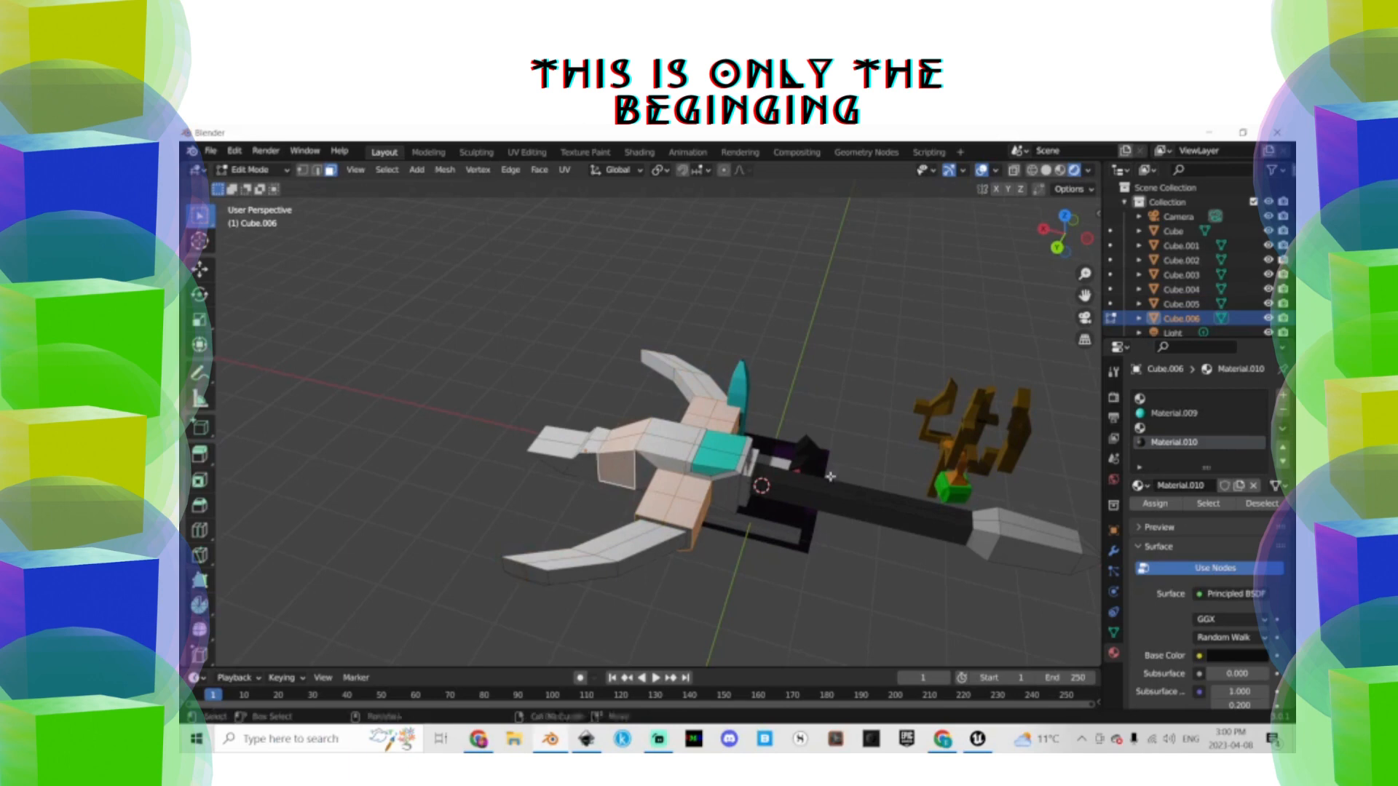
{"action": "left_click", "coordinate": [1155, 504]}
{"action": "key", "text": "Tab"}
{"action": "left_click", "coordinate": [869, 368]}
Inset the two end faces of the tapered block at the end of the handle
{"action": "middle_click_drag", "start_coordinate": [852, 474], "coordinate": [859, 459]}
{"action": "left_click", "coordinate": [1005, 521]}
{"action": "key", "text": "Tab"}
{"action": "left_click", "coordinate": [987, 523], "text": "alt"}
{"action": "left_click", "coordinate": [1027, 532], "text": "alt+shift"}
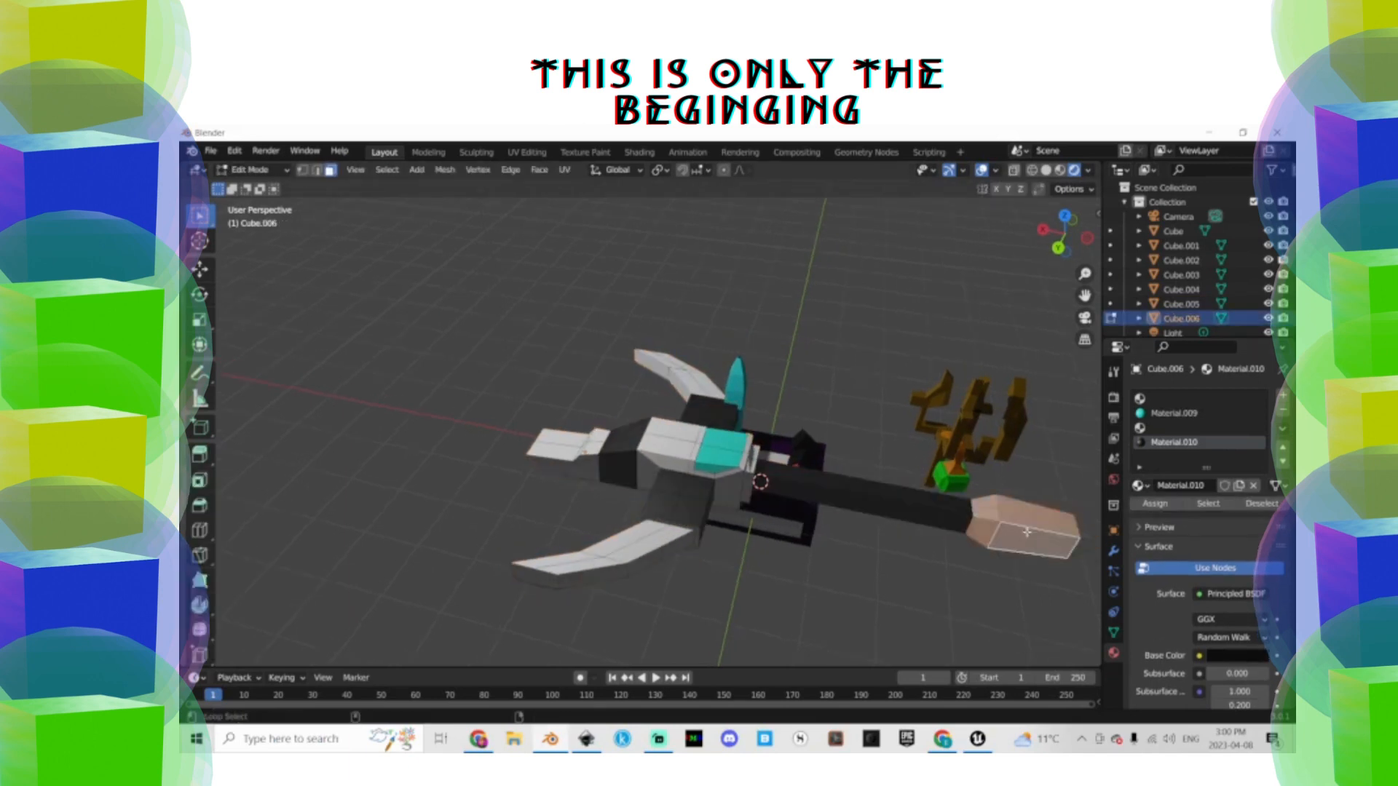
{"action": "middle_click_drag", "start_coordinate": [1026, 532], "coordinate": [1029, 593]}
{"action": "left_click", "coordinate": [1032, 598]}
{"action": "left_click", "coordinate": [1005, 630]}
{"action": "key", "text": "i"}
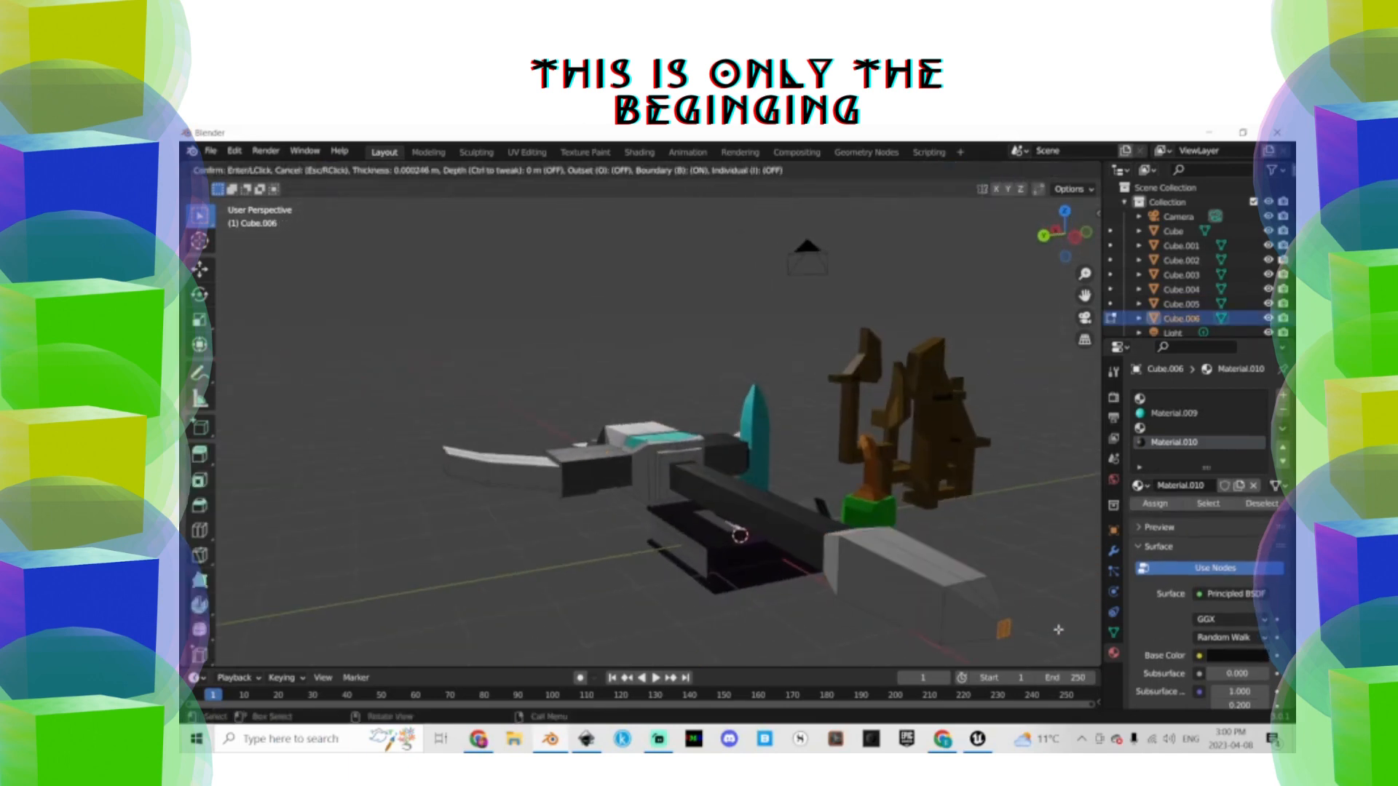
{"action": "left_click", "coordinate": [1033, 610]}
Extrude the inset end faces outward and scale them down to a pointed tip
{"action": "key", "text": "e"}
{"action": "left_click", "coordinate": [1054, 620]}
{"action": "key", "text": "s"}
{"action": "left_click", "coordinate": [1028, 636]}
{"action": "key", "text": "Tab"}
{"action": "key", "text": "Tab"}
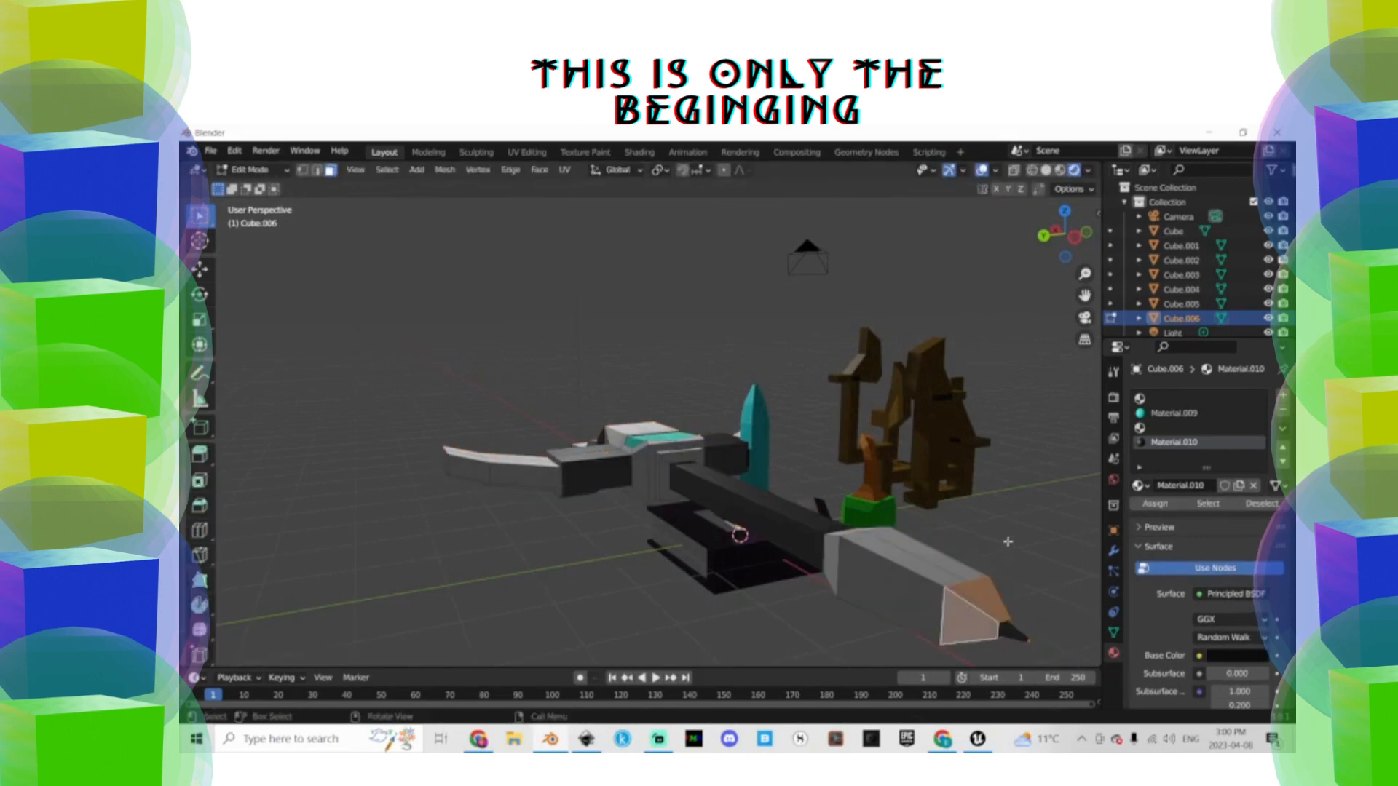
Scale the face rings of the tapered block and assign the cyan Material.009 to them
{"action": "left_click", "coordinate": [912, 568], "text": "alt+shift"}
{"action": "key", "text": "s"}
{"action": "left_click", "coordinate": [929, 560]}
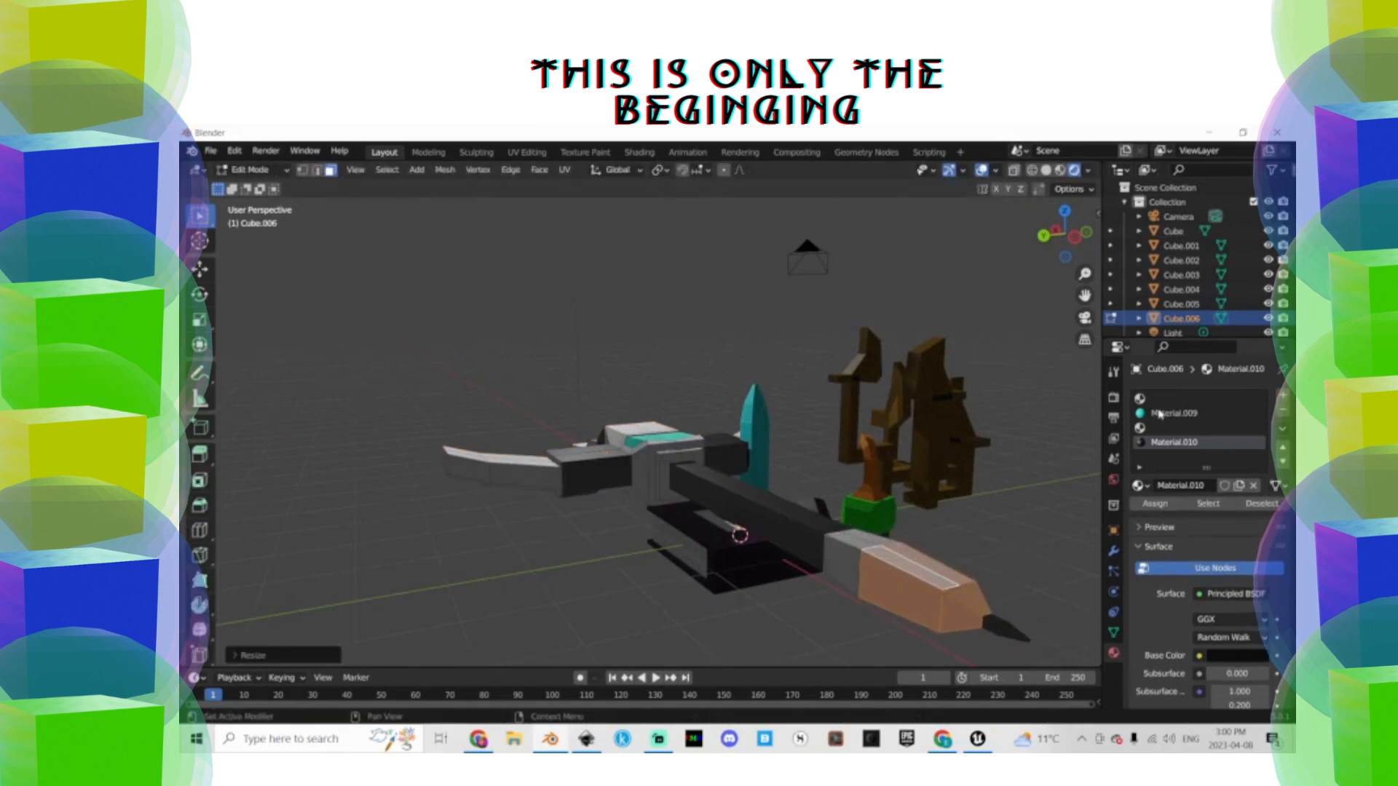
{"action": "left_click", "coordinate": [1174, 413]}
{"action": "left_click", "coordinate": [1155, 503]}
{"action": "key", "text": "Tab"}
{"action": "left_click", "coordinate": [1039, 484]}
{"action": "middle_click_drag", "start_coordinate": [830, 451], "coordinate": [942, 514]}
{"action": "left_click", "coordinate": [939, 515]}
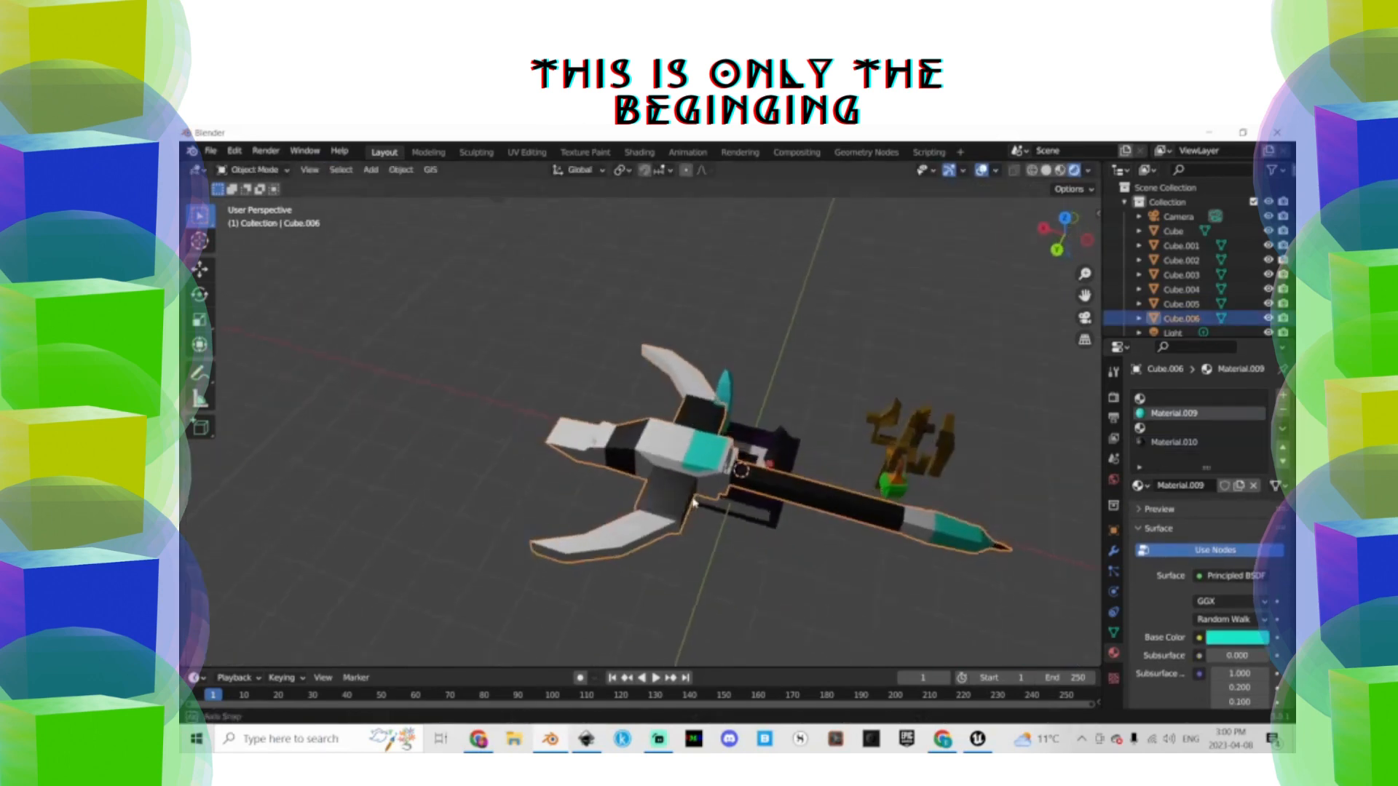
Assign the cyan Material.009 to the neck ring and the middle section of both wings
{"action": "key", "text": "Tab"}
{"action": "scroll", "coordinate": [655, 474], "scroll_direction": "up", "scroll_amount": 3}
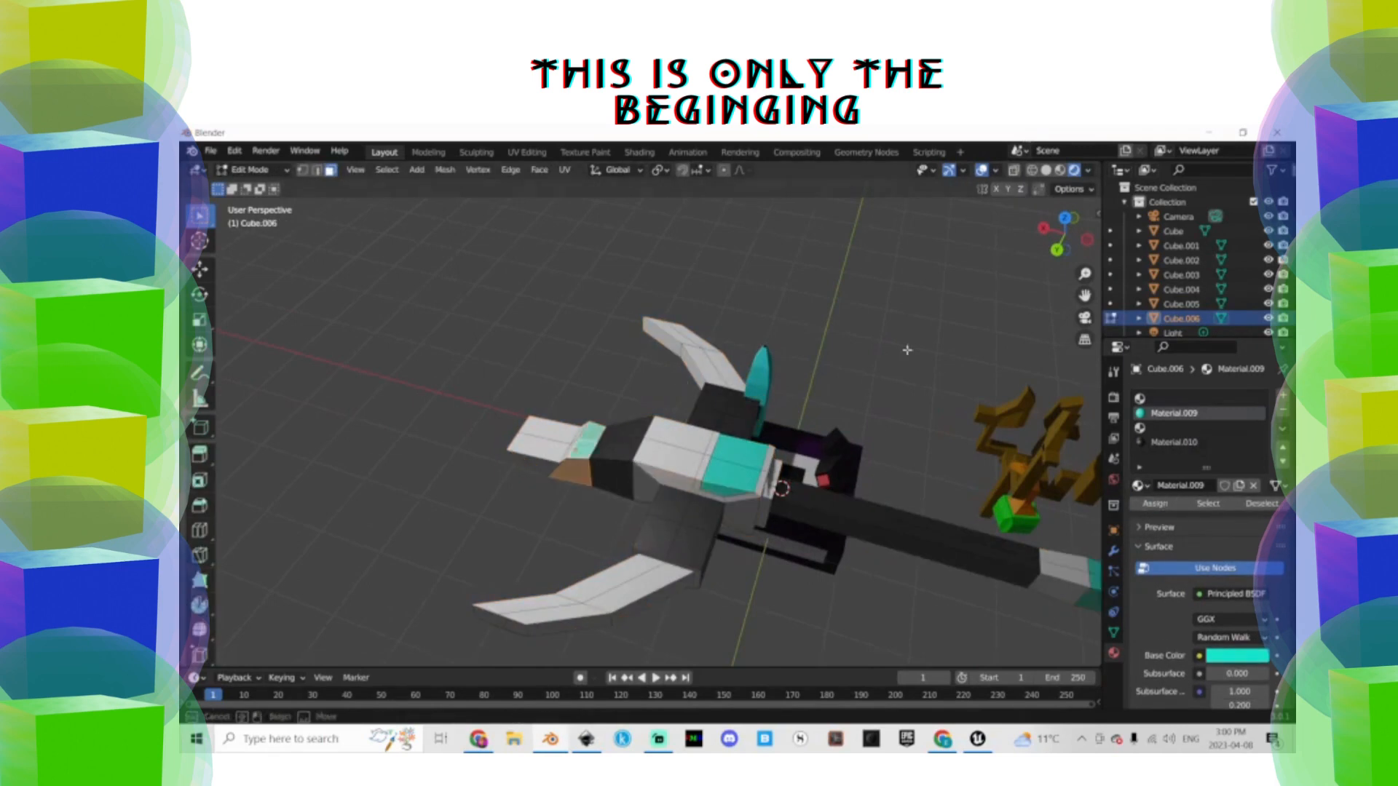
{"action": "left_click", "coordinate": [695, 369], "text": "alt"}
{"action": "left_click", "coordinate": [1154, 504]}
{"action": "key", "text": "Tab"}
{"action": "left_click", "coordinate": [895, 329]}
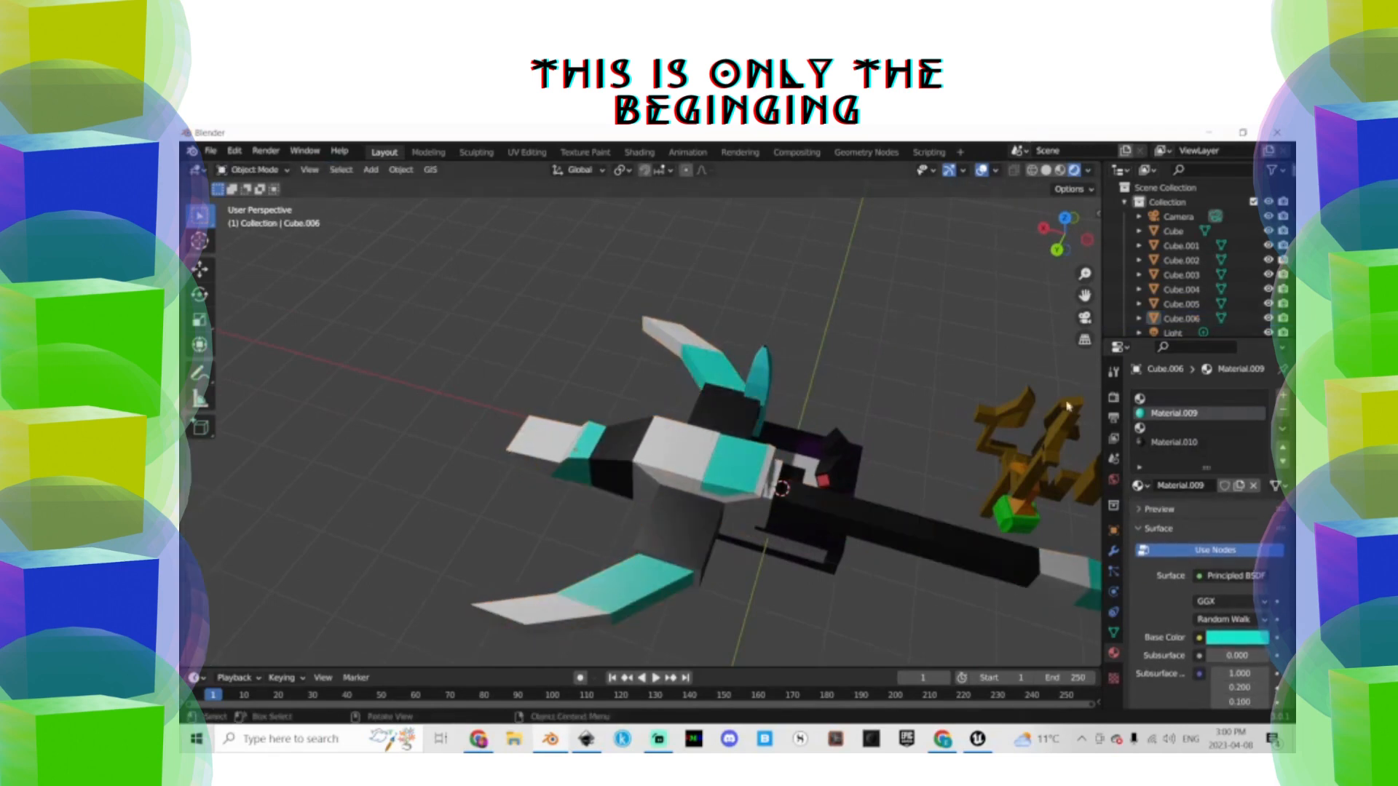
Create a red material in the model's empty first slot to recolor its remaining white faces
{"action": "left_click", "coordinate": [1183, 399]}
{"action": "left_click", "coordinate": [1190, 488]}
{"action": "left_click", "coordinate": [1230, 638]}
{"action": "left_click", "coordinate": [1184, 532]}
{"action": "key", "text": "Tab"}
{"action": "key", "text": "Tab"}
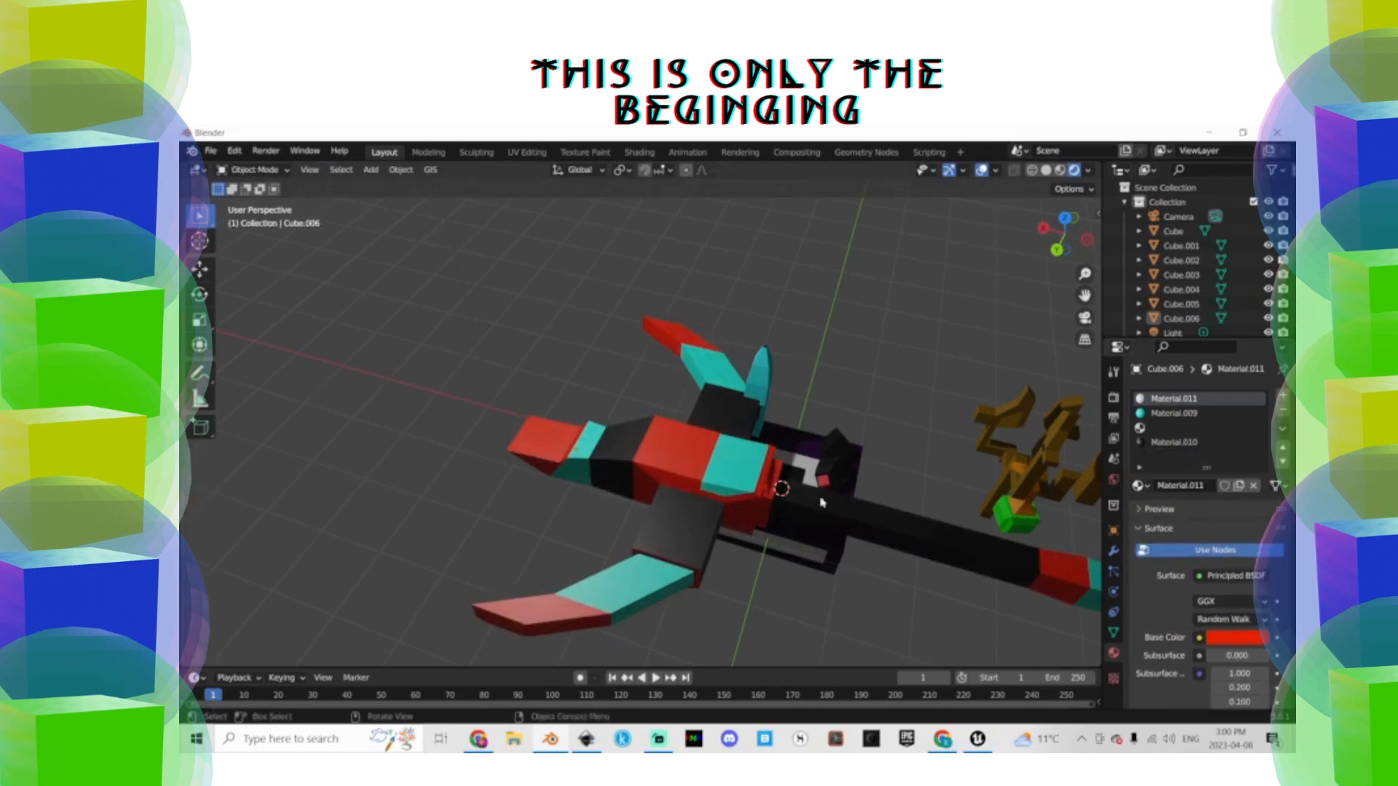
Add several loop cuts along the black handle to divide it into short sections
{"action": "left_click", "coordinate": [822, 501]}
{"action": "middle_click_drag", "start_coordinate": [848, 527], "coordinate": [861, 493]}
{"action": "key", "text": "Tab"}
{"action": "key", "text": "ctrl+r"}
{"action": "left_click", "coordinate": [859, 488]}
{"action": "left_click", "coordinate": [859, 488]}
{"action": "key", "text": "ctrl+r"}
{"action": "left_click", "coordinate": [951, 501]}
{"action": "left_click", "coordinate": [983, 507]}
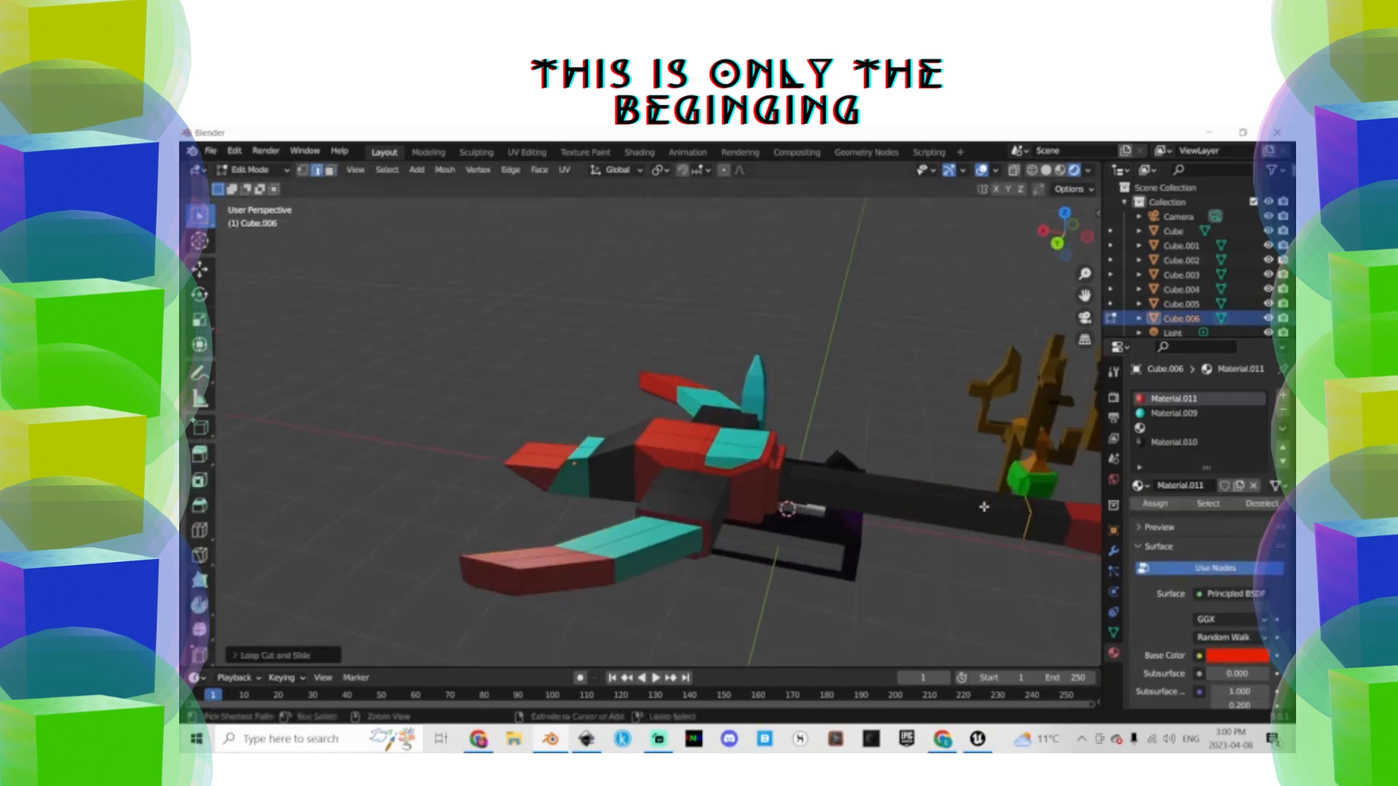
{"action": "key", "text": "Escape"}
Extrude alternate handle sections and assign the cyan Material.009 to them as bands
{"action": "left_click", "coordinate": [866, 482]}
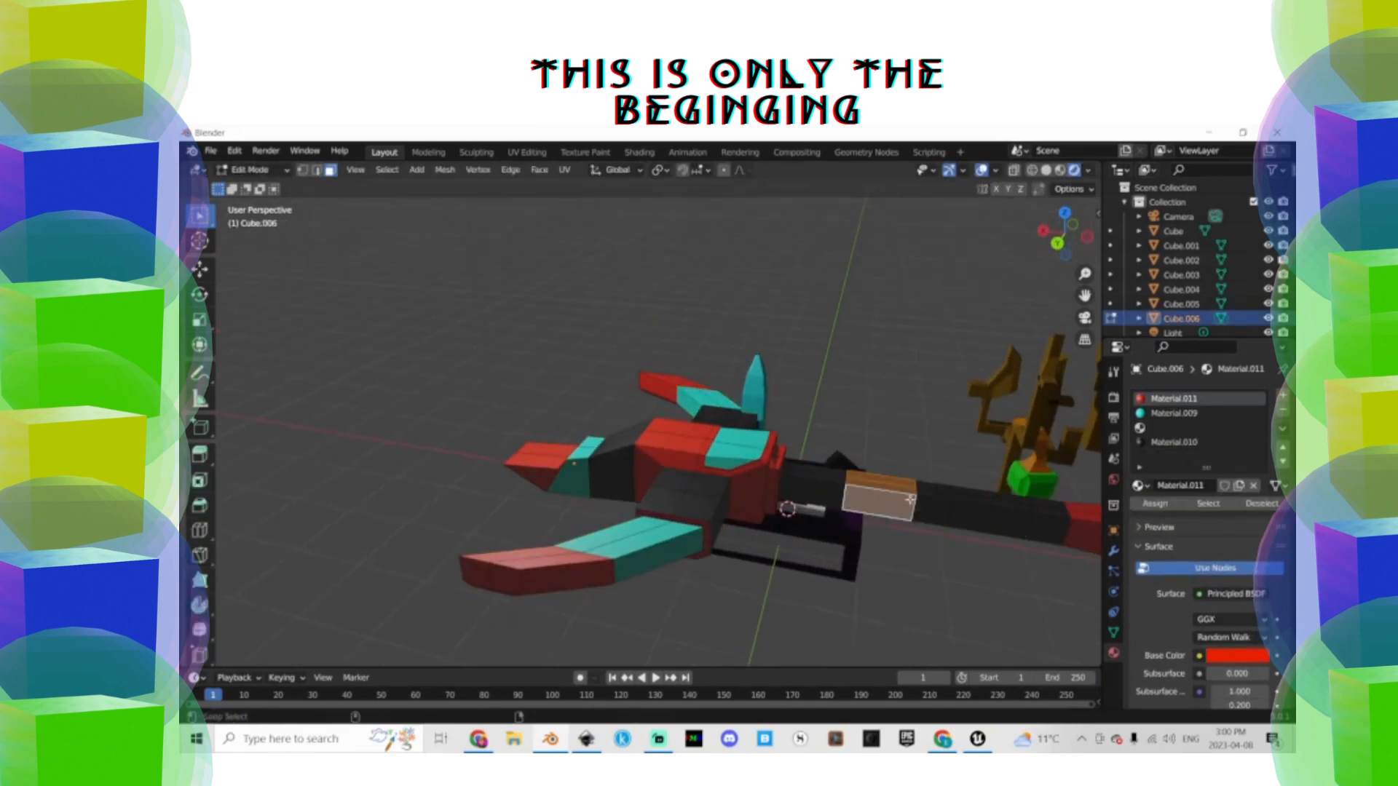
{"action": "right_click", "coordinate": [973, 422]}
{"action": "left_click", "coordinate": [974, 422]}
{"action": "left_click", "coordinate": [983, 436]}
{"action": "left_click", "coordinate": [1198, 423]}
{"action": "left_click", "coordinate": [1161, 414]}
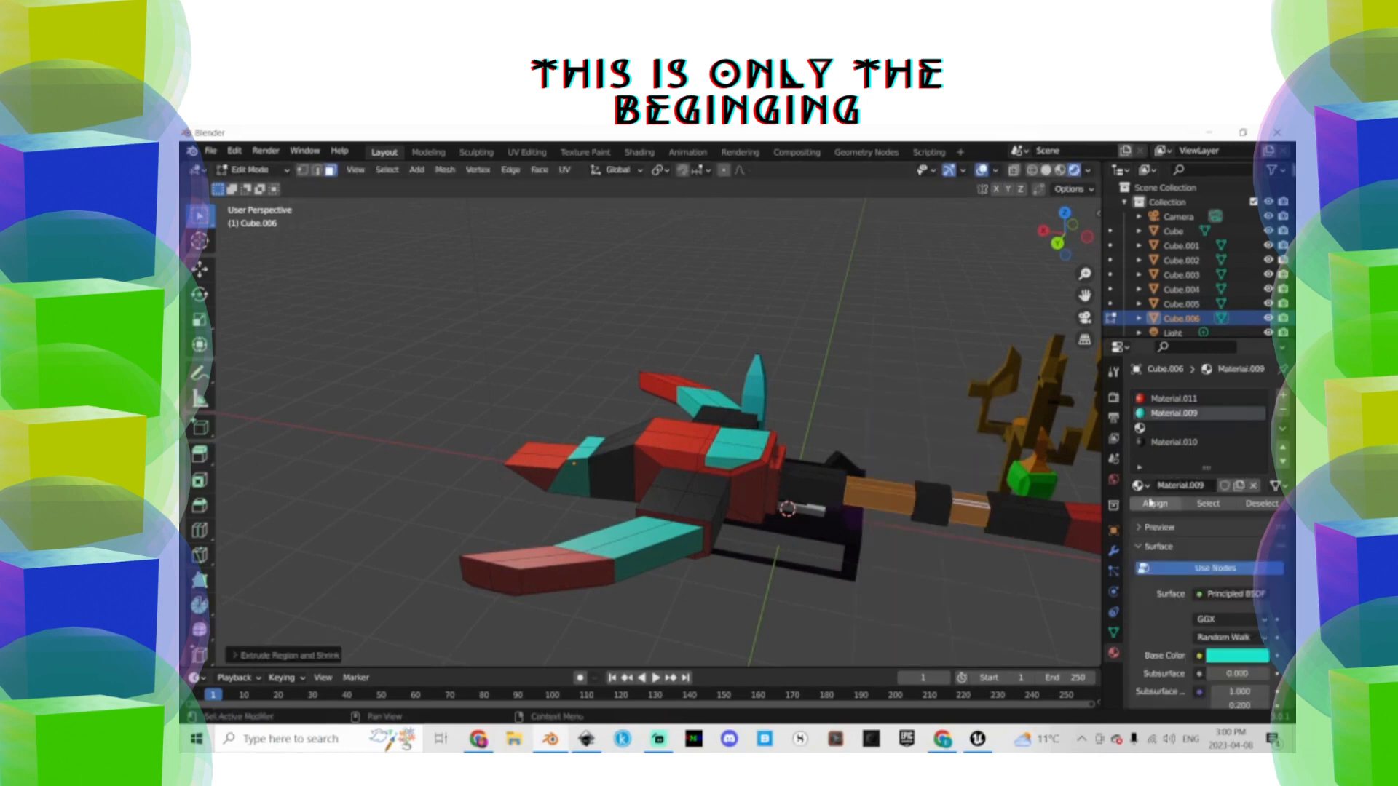
{"action": "left_click", "coordinate": [1155, 503]}
Rotate the whole winged model around Y to stand it upright and scale it down
{"action": "key", "text": "Tab"}
{"action": "key", "text": "alt+a"}
{"action": "left_click", "coordinate": [888, 486]}
{"action": "key", "text": "r"}
{"action": "key", "text": "y"}
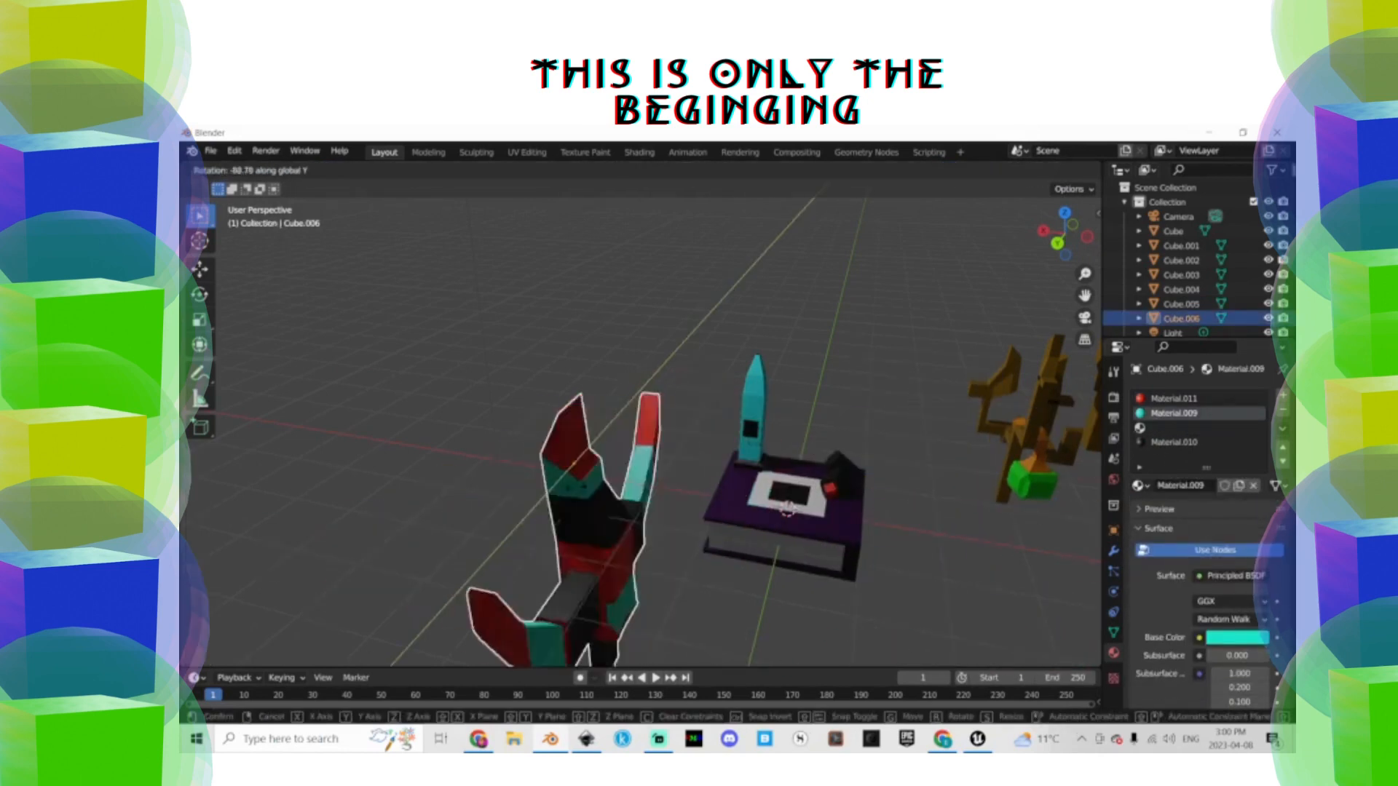
{"action": "left_click", "coordinate": [668, 489]}
{"action": "key", "text": "s"}
{"action": "left_click", "coordinate": [622, 509]}
Clear the winged model's location and raise it along Z above the book
{"action": "middle_click_drag", "start_coordinate": [623, 509], "coordinate": [900, 540]}
{"action": "key", "text": "alt+g"}
{"action": "scroll", "coordinate": [900, 539], "scroll_direction": "up", "scroll_amount": 3}
{"action": "key", "text": "g"}
{"action": "key", "text": "z"}
{"action": "left_click", "coordinate": [903, 393]}
Scale the upright winged staff down again and rotate it around Z on the book
{"action": "key", "text": "s"}
{"action": "left_click", "coordinate": [895, 437]}
{"action": "key", "text": "r"}
{"action": "key", "text": "z"}
{"action": "left_click", "coordinate": [903, 466]}
{"action": "middle_click_drag", "start_coordinate": [903, 466], "coordinate": [990, 502]}
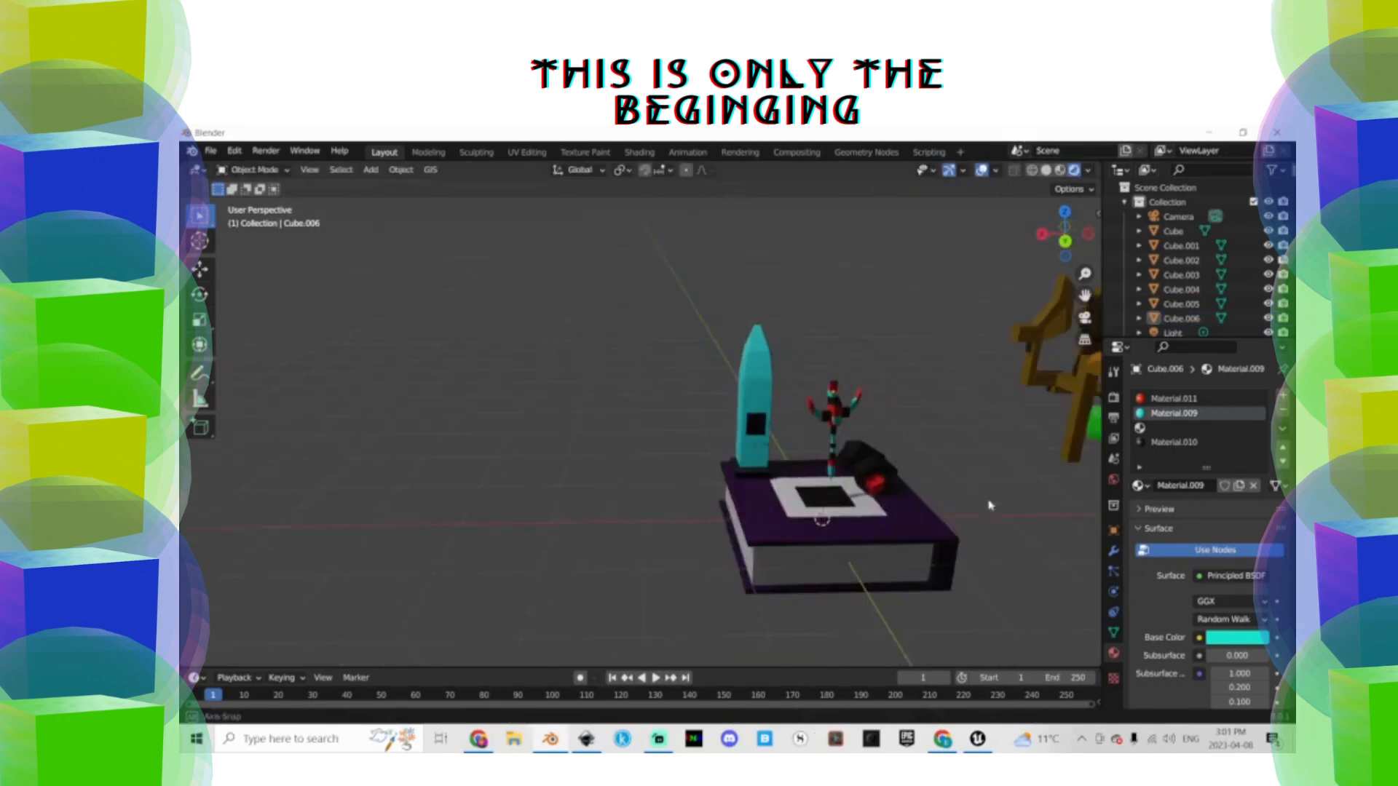
{"action": "left_click", "coordinate": [1053, 419]}
{"action": "key", "text": "alt+g"}
{"action": "key", "text": "g"}
{"action": "key", "text": "z"}
{"action": "left_click", "coordinate": [1048, 400]}
{"action": "key", "text": "ctrl+z"}
{"action": "key", "text": "ctrl+z"}
Move the gold candelabra together with its green ornament along X toward the book and adjust their height along Z
{"action": "left_click", "coordinate": [1044, 428], "text": "shift"}
{"action": "key", "text": "g"}
{"action": "key", "text": "x"}
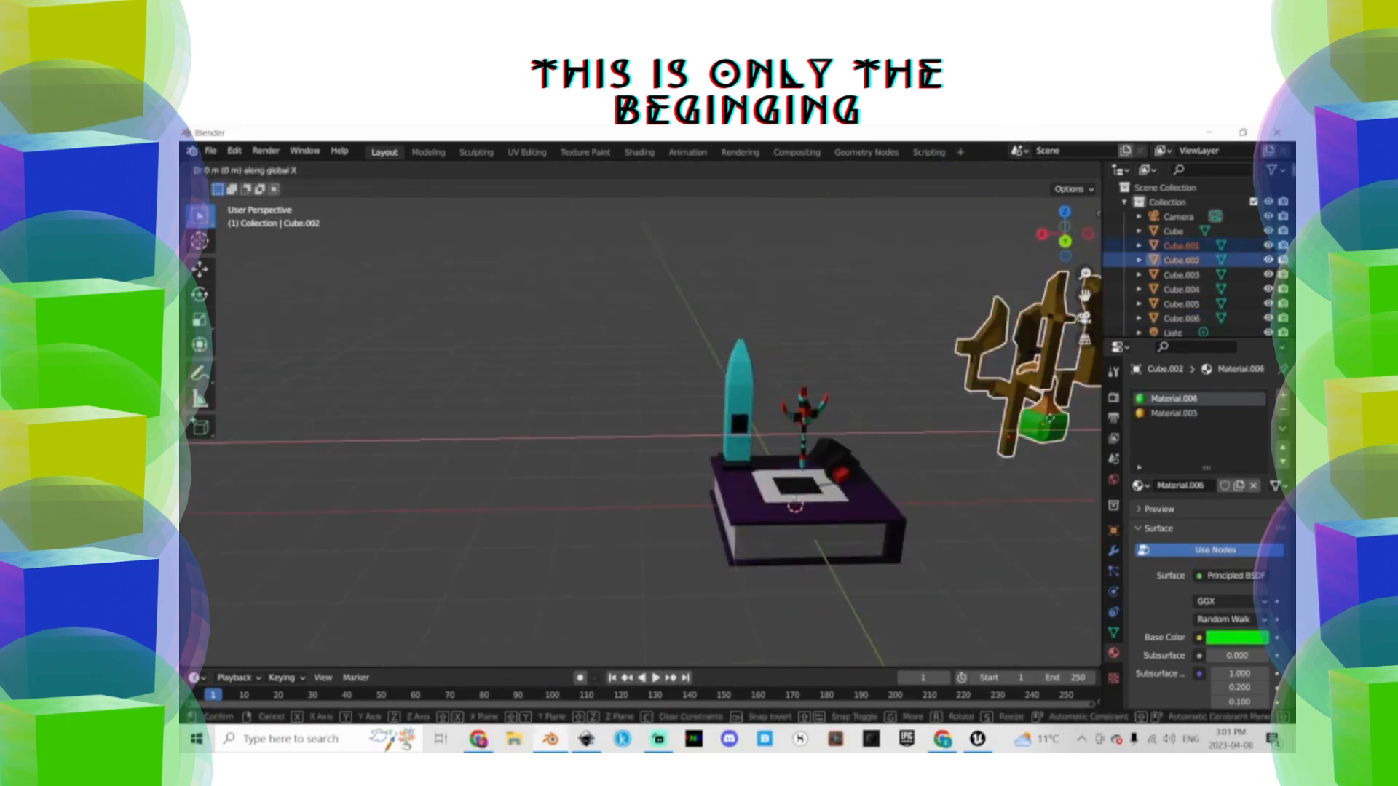
{"action": "left_click", "coordinate": [829, 436]}
{"action": "key", "text": "g"}
{"action": "key", "text": "z"}
{"action": "left_click", "coordinate": [829, 478]}
Shift the candelabra and green ornament along Y and X to the book's edge, beside the black-red props
{"action": "key", "text": "g"}
{"action": "key", "text": "y"}
{"action": "left_click", "coordinate": [879, 443]}
{"action": "key", "text": "g"}
{"action": "key", "text": "x"}
{"action": "left_click", "coordinate": [941, 443]}
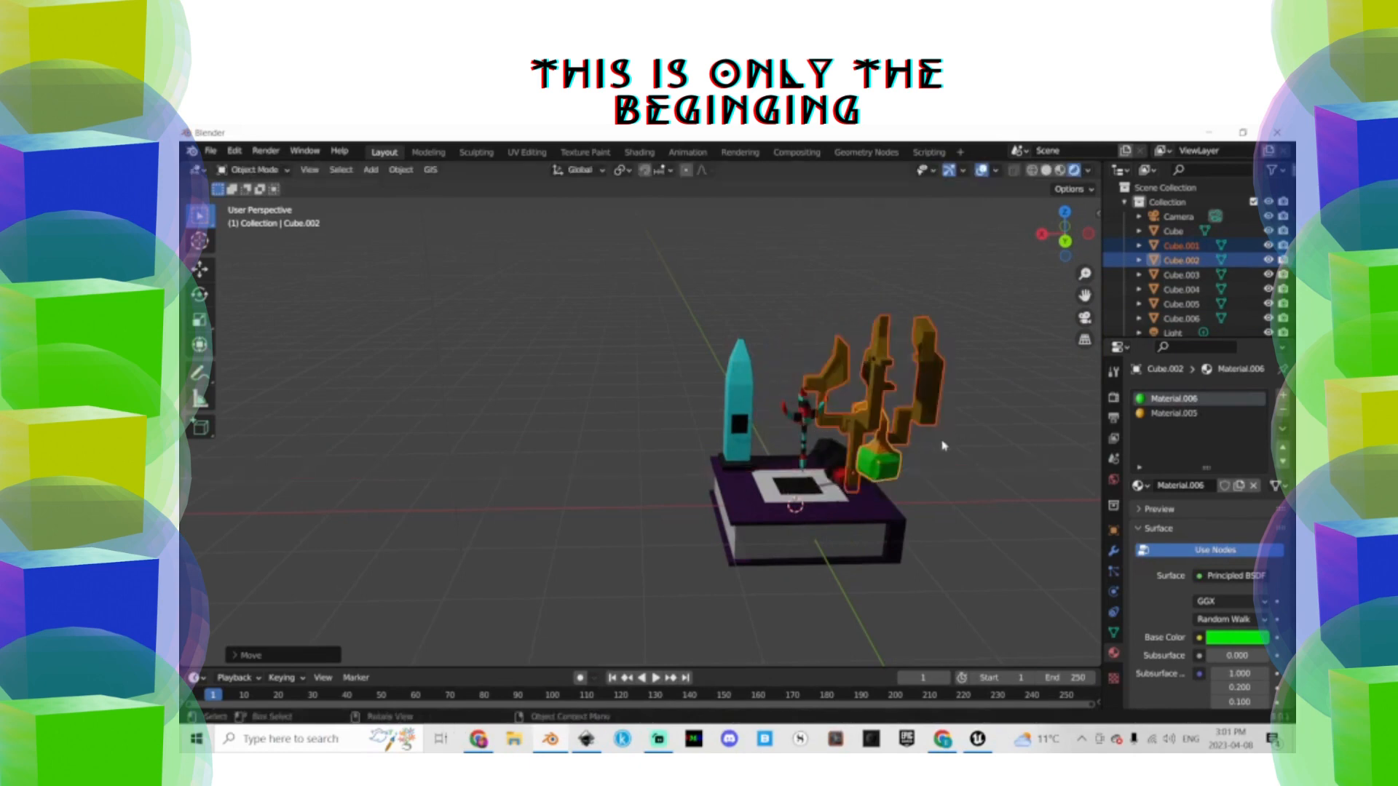
Rotate the small red and cyan staff around Z and move it in front of the black-red props
{"action": "middle_click_drag", "start_coordinate": [942, 443], "coordinate": [992, 437]}
{"action": "left_click", "coordinate": [741, 428]}
{"action": "left_click", "coordinate": [754, 411]}
{"action": "key", "text": "r"}
{"action": "key", "text": "z"}
{"action": "left_click", "coordinate": [782, 433]}
{"action": "key", "text": "g"}
{"action": "left_click", "coordinate": [923, 431]}
{"action": "scroll", "coordinate": [923, 431], "scroll_direction": "up", "scroll_amount": 3}
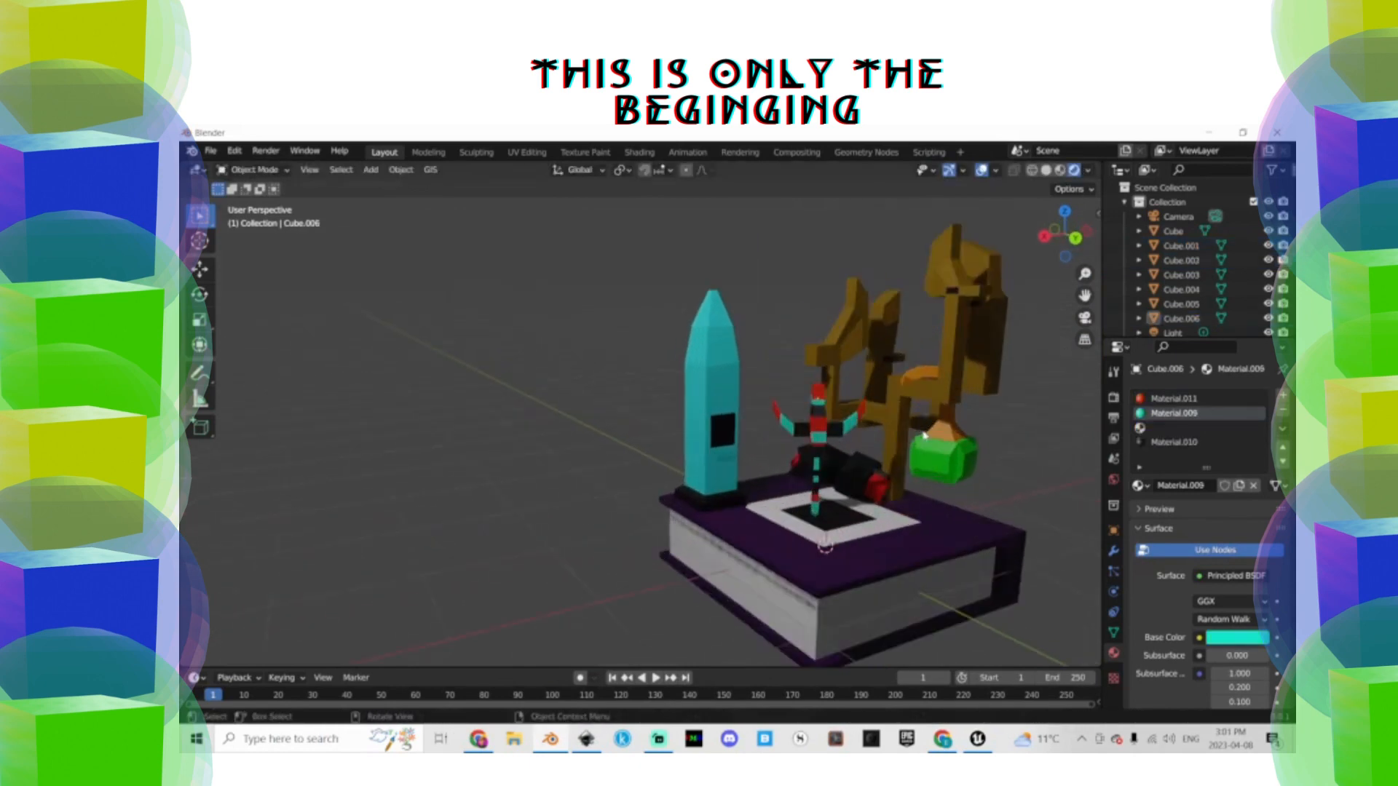
Scale the staff down further and move it beside the cyan tower
{"action": "left_click", "coordinate": [831, 429]}
{"action": "key", "text": "s"}
{"action": "left_click", "coordinate": [873, 430]}
{"action": "key", "text": "g"}
{"action": "left_click", "coordinate": [850, 475]}
{"action": "left_click", "coordinate": [790, 489]}
{"action": "left_click", "coordinate": [786, 473]}
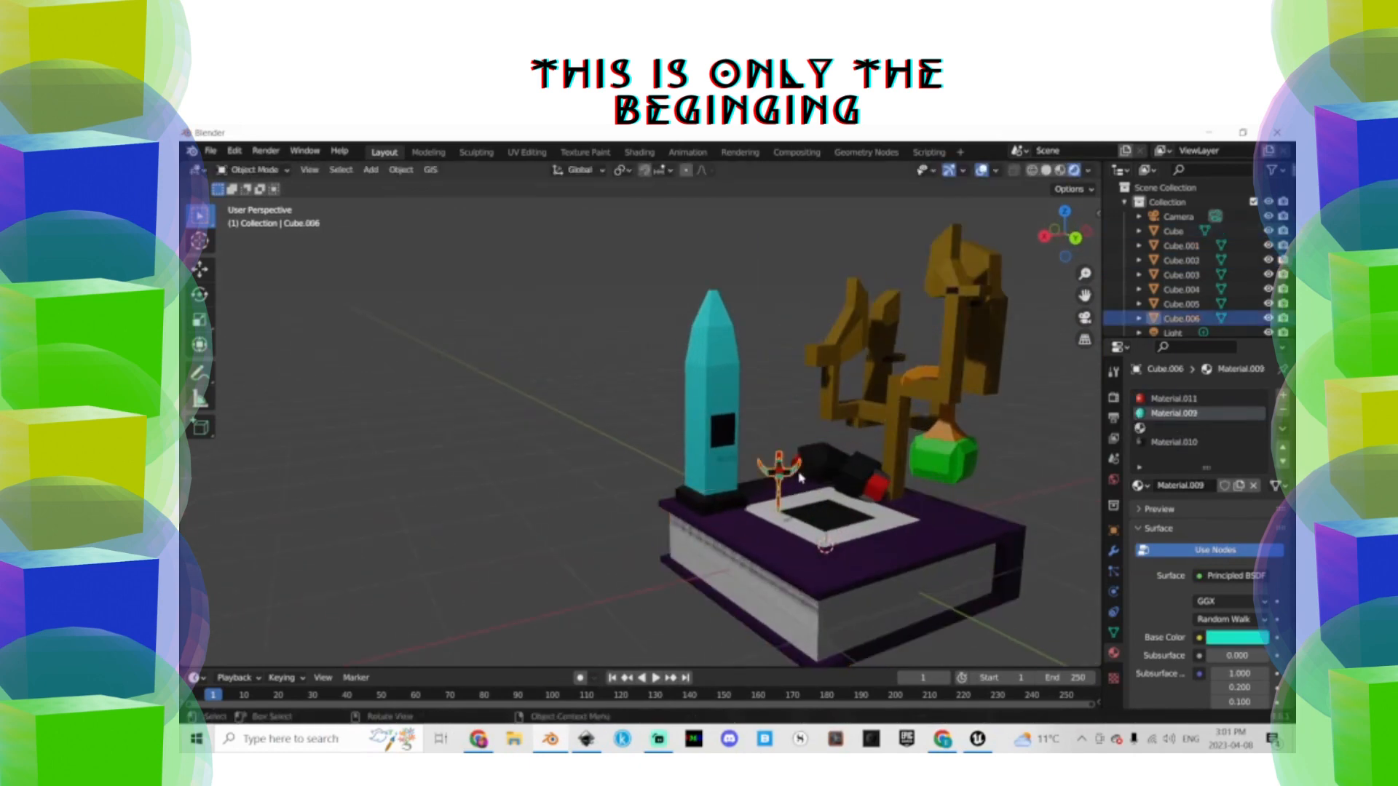
Tilt the staff and move it over the book's central black panel
{"action": "key", "text": "r"}
{"action": "left_click", "coordinate": [808, 495]}
{"action": "key", "text": "g"}
{"action": "left_click", "coordinate": [863, 501]}
{"action": "left_click", "coordinate": [1016, 356]}
Check the arrangement by selecting the candelabra, the black-red props, the cyan tower and the book in turn
{"action": "middle_click_drag", "start_coordinate": [997, 344], "coordinate": [1014, 340]}
{"action": "left_click_drag", "start_coordinate": [1084, 294], "coordinate": [970, 327]}
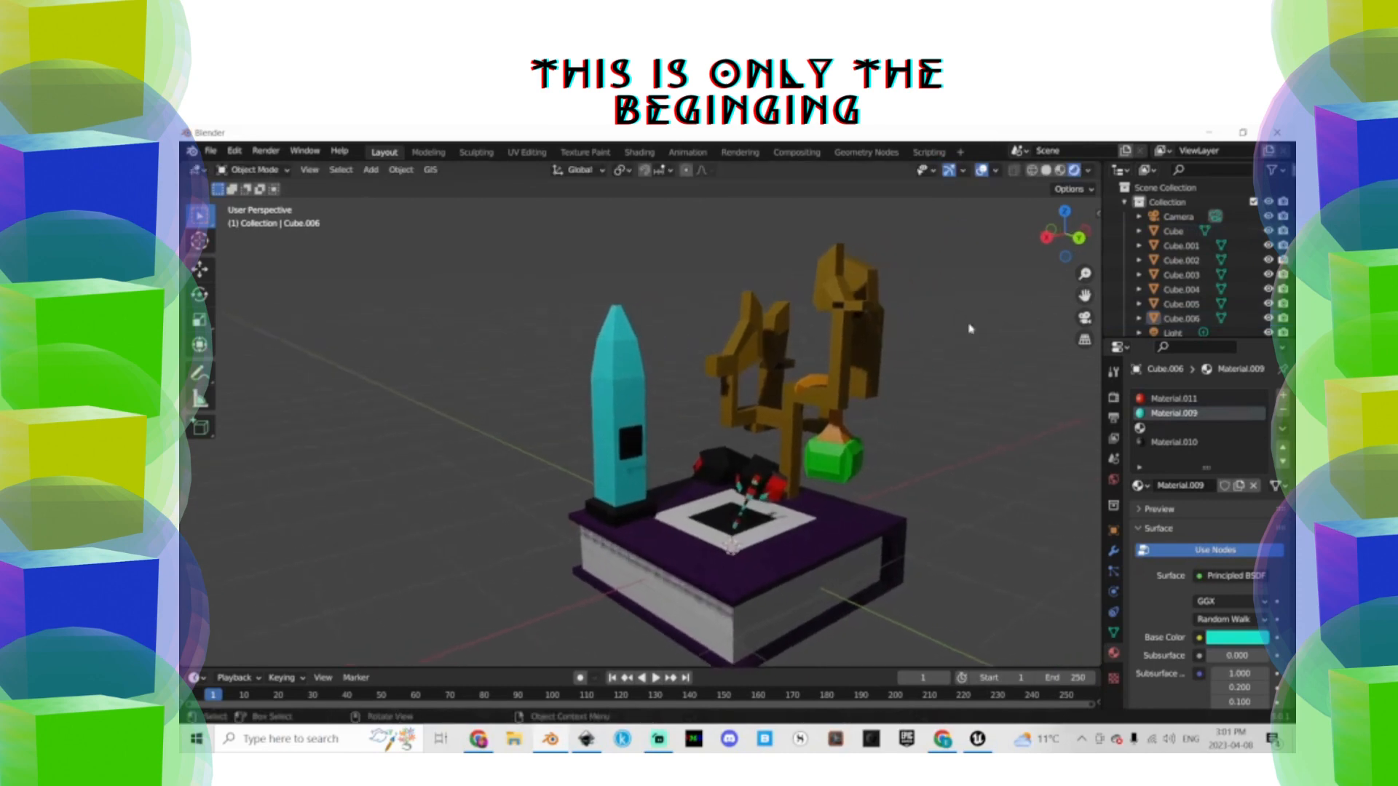
{"action": "scroll", "coordinate": [962, 337], "scroll_direction": "down", "scroll_amount": 2}
{"action": "left_click_drag", "start_coordinate": [625, 355], "coordinate": [934, 511]}
{"action": "left_click", "coordinate": [881, 384]}
{"action": "left_click", "coordinate": [842, 368]}
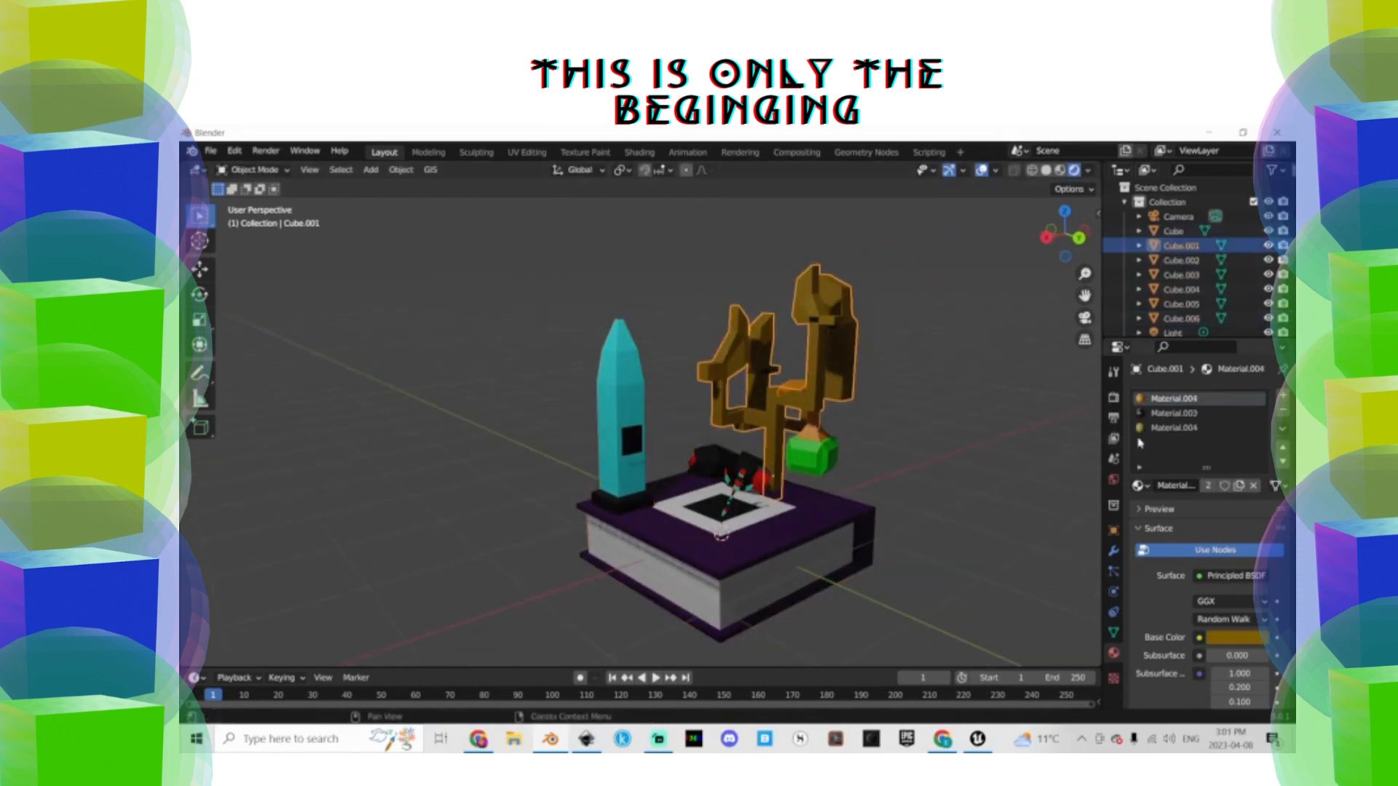
{"action": "left_click", "coordinate": [710, 503]}
{"action": "left_click", "coordinate": [833, 456]}
{"action": "left_click", "coordinate": [728, 482]}
{"action": "left_click", "coordinate": [727, 482]}
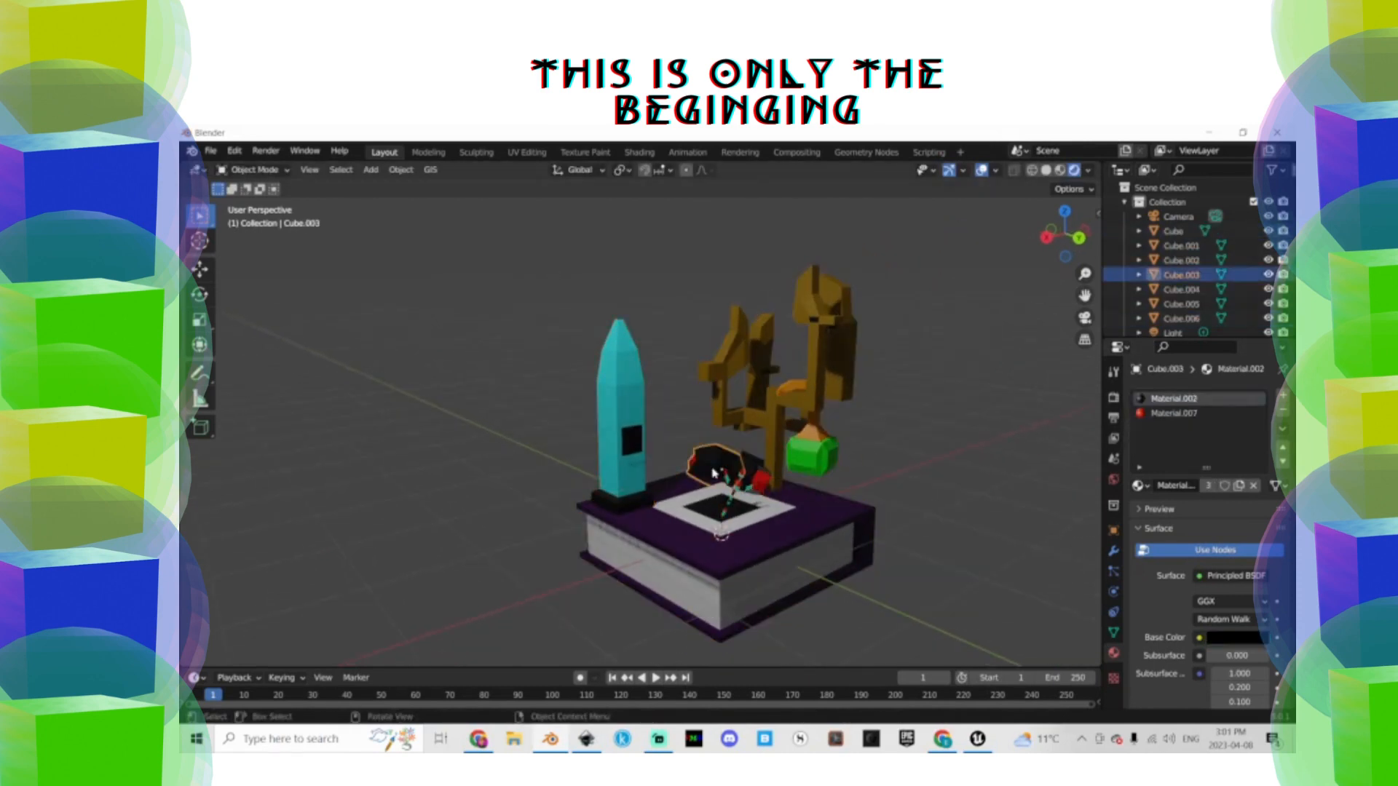
{"action": "left_click", "coordinate": [727, 482]}
{"action": "left_click", "coordinate": [727, 481]}
{"action": "left_click", "coordinate": [720, 466]}
{"action": "left_click", "coordinate": [630, 428]}
{"action": "left_click", "coordinate": [860, 557]}
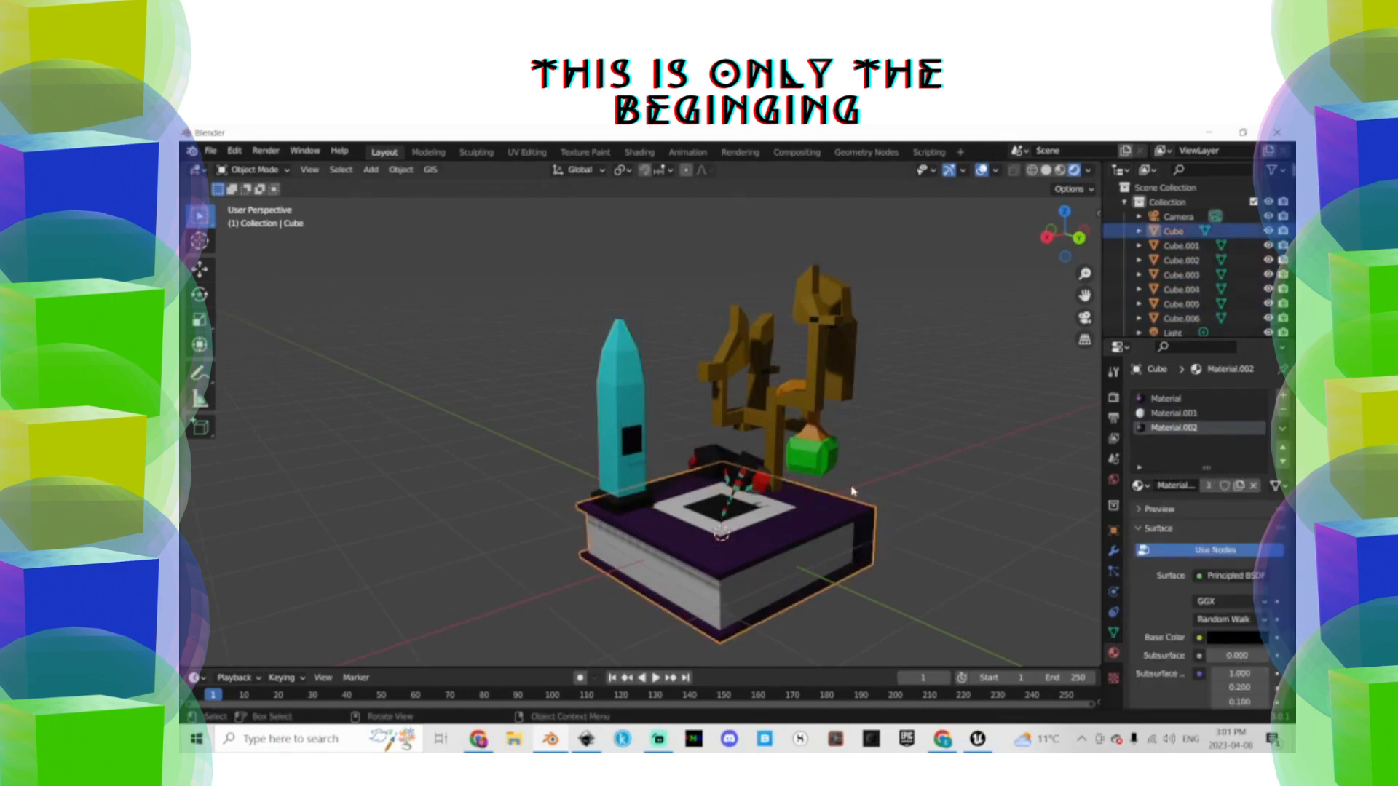
{"action": "left_click_drag", "start_coordinate": [533, 277], "coordinate": [915, 596]}
{"action": "left_click", "coordinate": [931, 487]}
Enable Screen Space Reflections and a transparent film background, with the viewport overlays hidden
{"action": "middle_click_drag", "start_coordinate": [931, 488], "coordinate": [915, 476], "text": "shift"}
{"action": "left_click", "coordinate": [982, 171]}
{"action": "middle_click_drag", "start_coordinate": [1032, 320], "coordinate": [1021, 306], "text": "shift"}
{"action": "left_click", "coordinate": [1113, 399]}
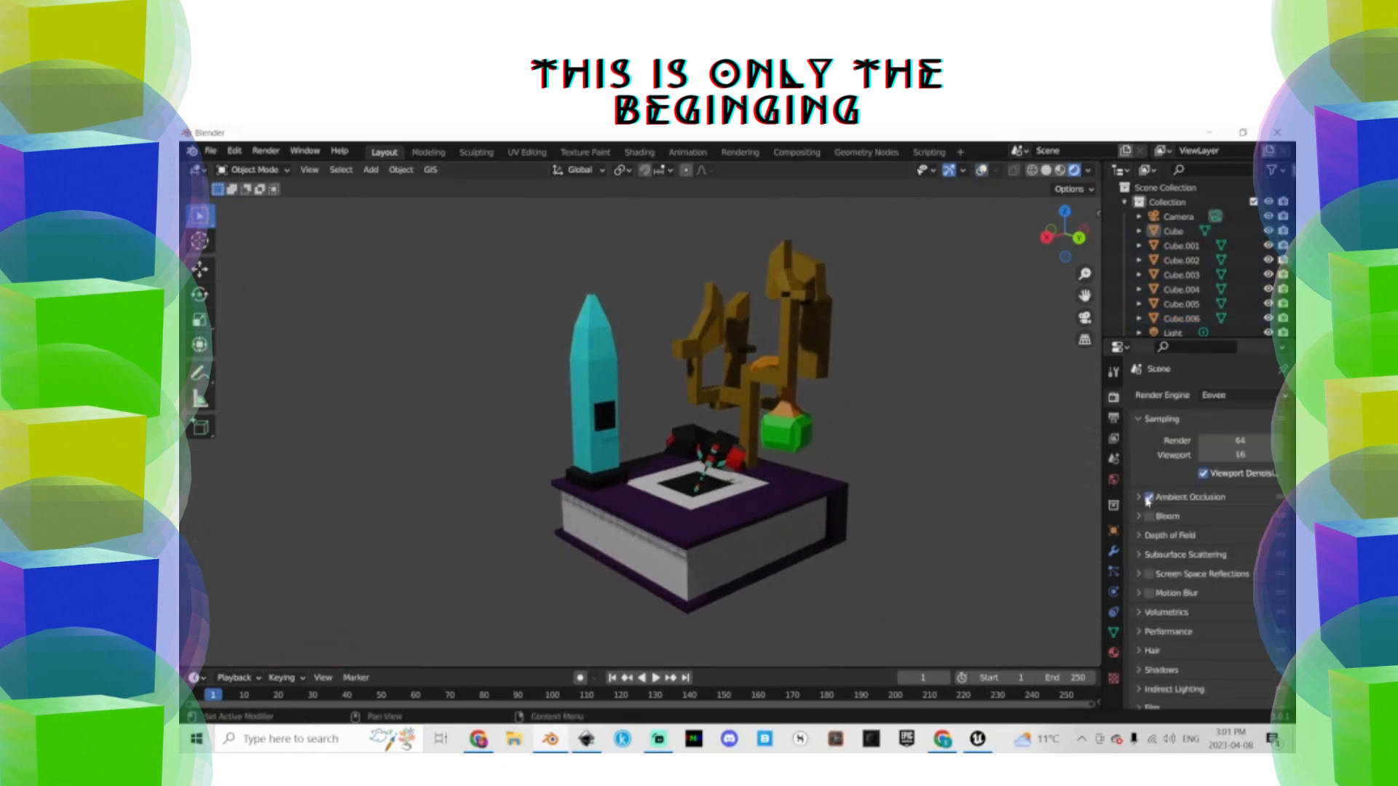
{"action": "left_click", "coordinate": [1147, 575]}
{"action": "scroll", "coordinate": [1147, 577], "scroll_direction": "down", "scroll_amount": 3}
{"action": "left_click", "coordinate": [1151, 639]}
{"action": "left_click", "coordinate": [1197, 677]}
Change the scene's light to a Sun light with a strength of 9
{"action": "left_click_drag", "start_coordinate": [1085, 296], "coordinate": [1066, 304]}
{"action": "scroll", "coordinate": [1181, 306], "scroll_direction": "down", "scroll_amount": 1}
{"action": "left_click", "coordinate": [1175, 324]}
{"action": "left_click", "coordinate": [1113, 592]}
{"action": "left_click", "coordinate": [1193, 460]}
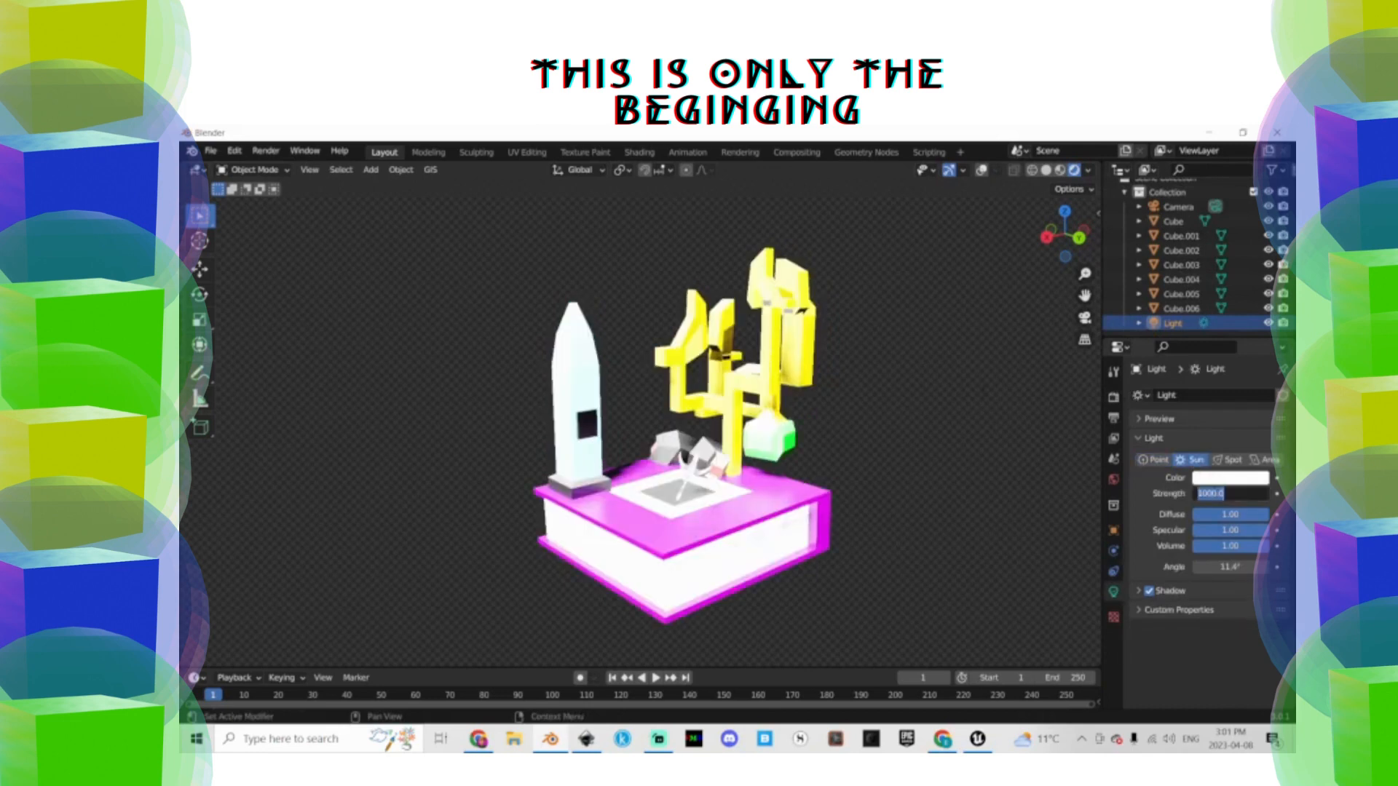
{"action": "type", "text": "3"}
{"action": "key", "text": "Return"}
{"action": "type", "text": "7"}
{"action": "key", "text": "Return"}
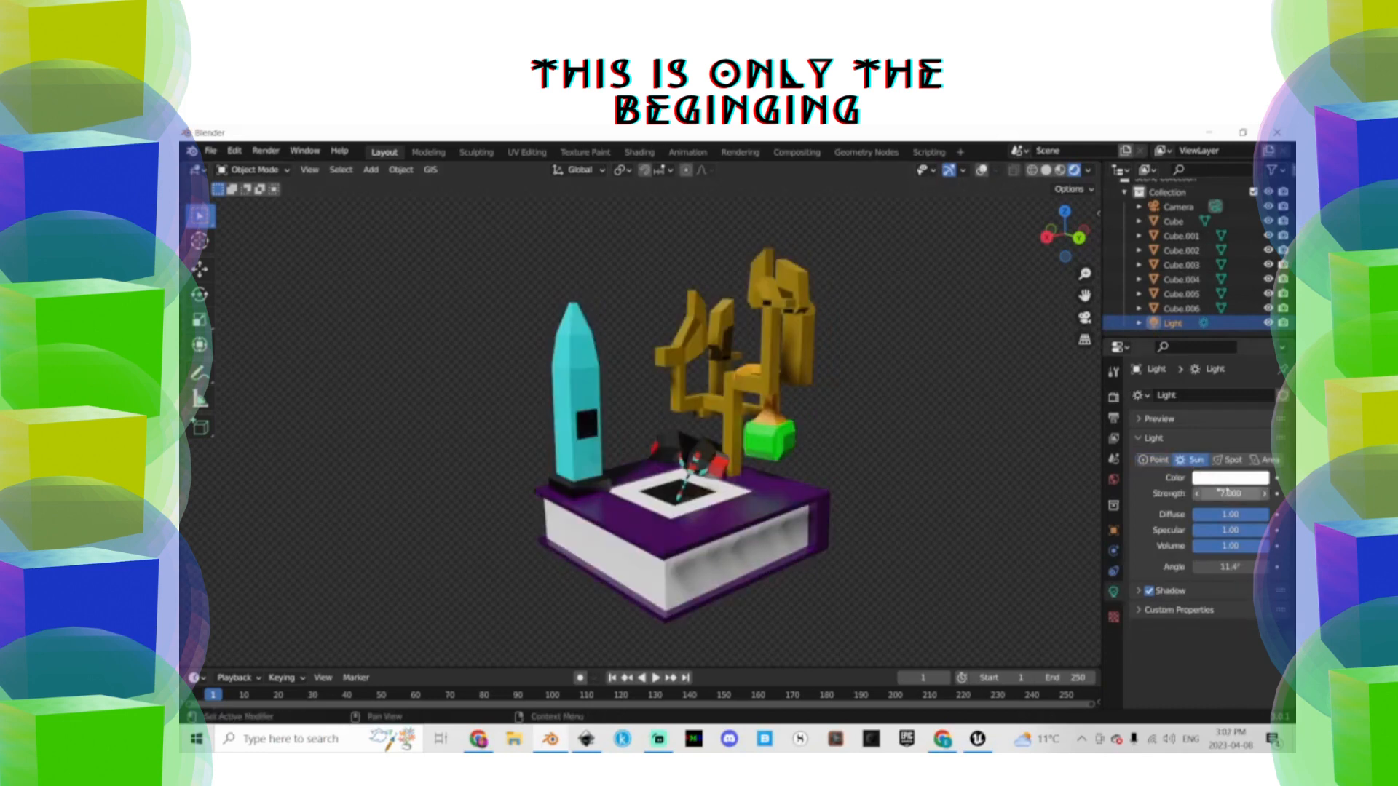
{"action": "double_click", "coordinate": [1200, 496]}
{"action": "type", "text": "9"}
{"action": "key", "text": "Return"}
Reset the sun light's location, raise it above the cyan tower and aim it down toward the book
{"action": "key", "text": "alt+g"}
{"action": "key", "text": "g"}
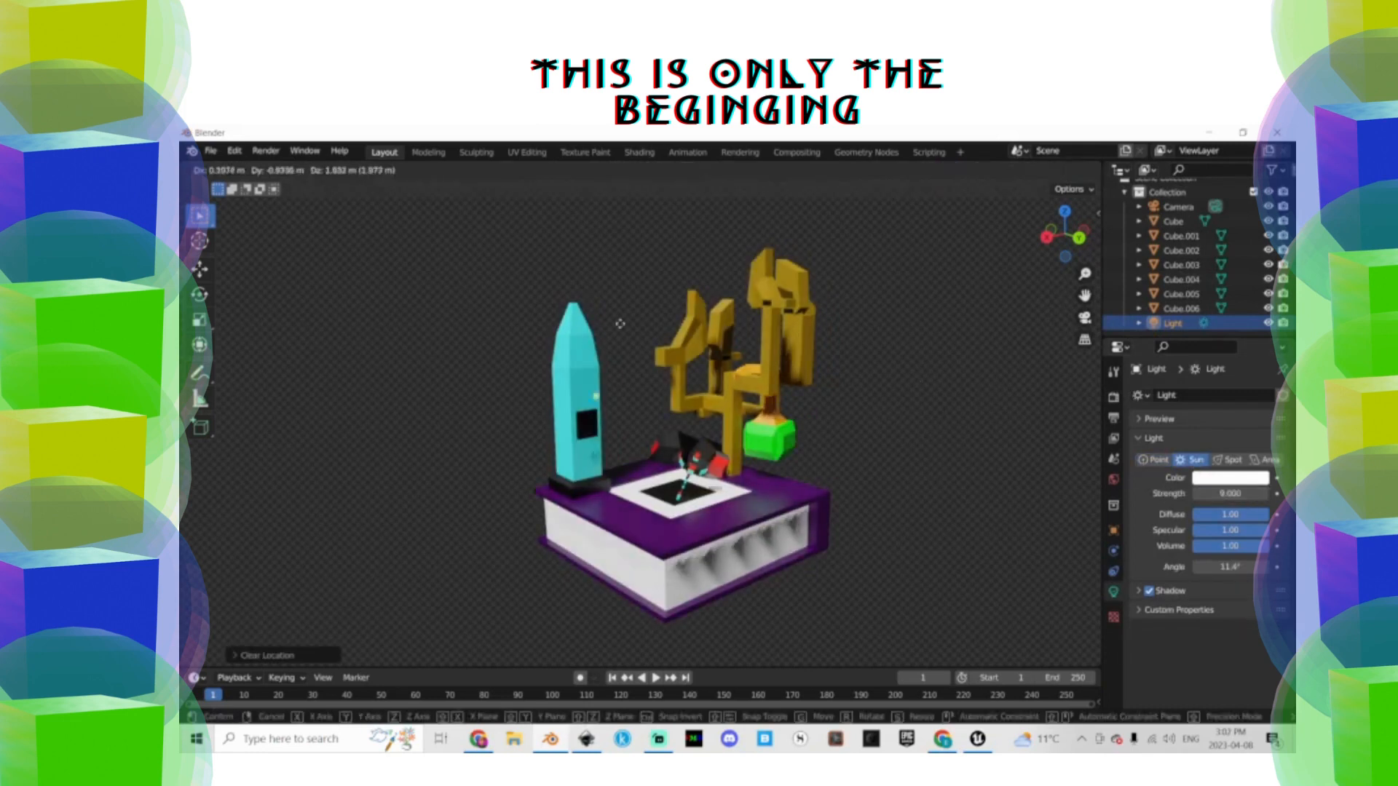
{"action": "left_click", "coordinate": [617, 272]}
{"action": "left_click", "coordinate": [981, 172]}
{"action": "left_click_drag", "start_coordinate": [528, 324], "coordinate": [546, 387]}
Add a red duplicate of the sun light about 3.7 m away beyond the candelabra, aimed back at the props
{"action": "key", "text": "shift+d"}
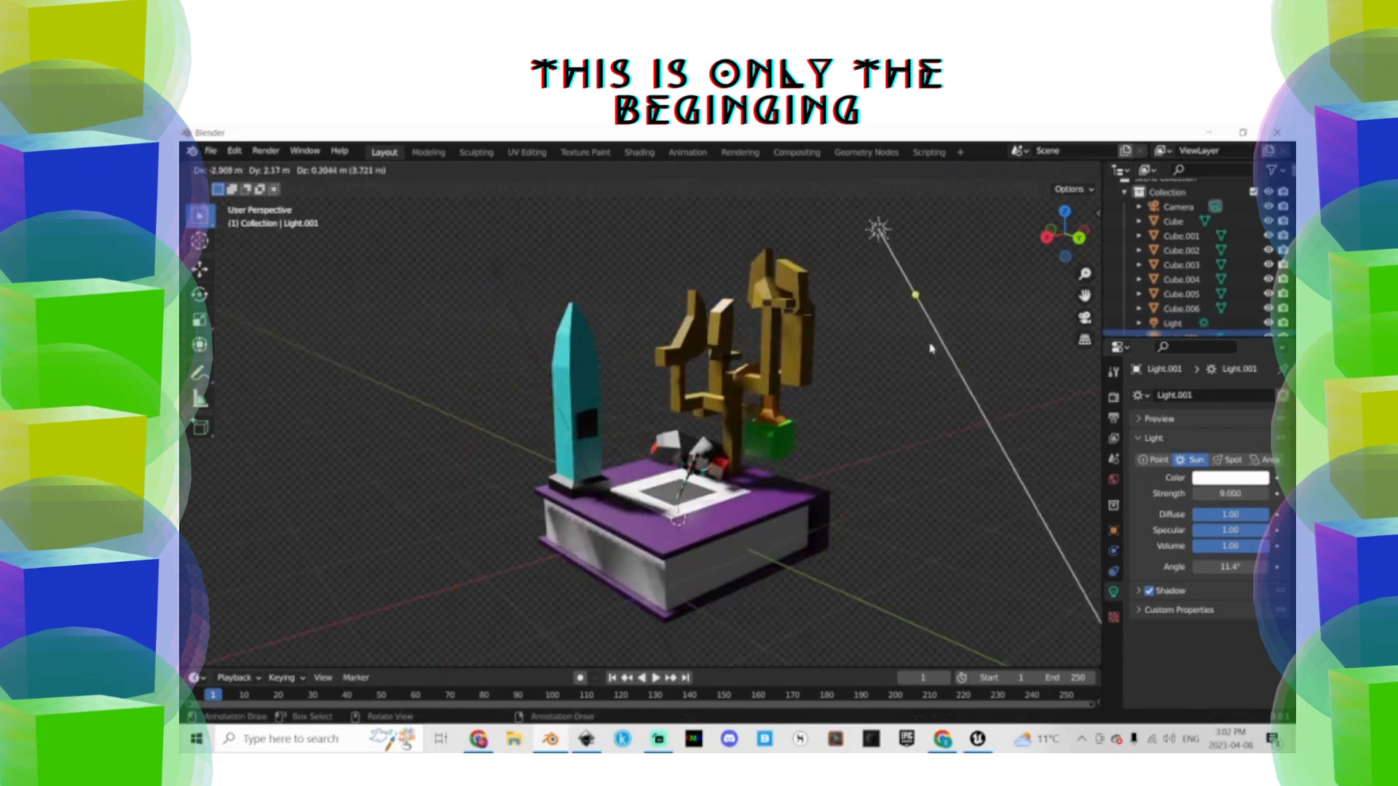
{"action": "left_click", "coordinate": [932, 345]}
{"action": "left_click_drag", "start_coordinate": [916, 294], "coordinate": [776, 343]}
{"action": "left_click", "coordinate": [1230, 478]}
{"action": "left_click", "coordinate": [1187, 383]}
{"action": "left_click", "coordinate": [1049, 379]}
Set the original sun light's color to green
{"action": "left_click", "coordinate": [1173, 323]}
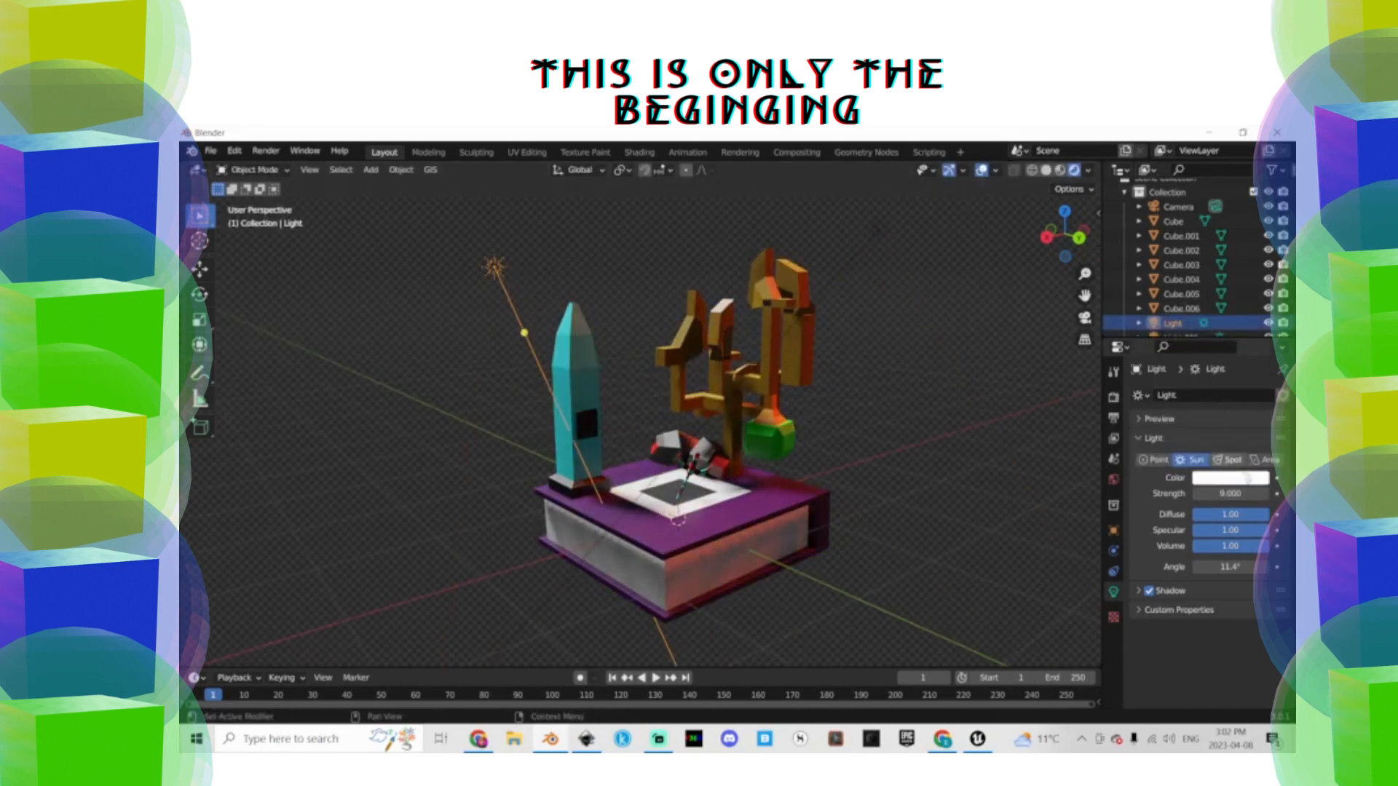
{"action": "left_click", "coordinate": [1230, 478]}
{"action": "left_click", "coordinate": [1147, 315]}
Add a blue duplicate of the green sun light above the props, aimed straight down at the book
{"action": "key", "text": "shift+d"}
{"action": "left_click", "coordinate": [932, 291]}
{"action": "left_click_drag", "start_coordinate": [719, 250], "coordinate": [680, 367]}
{"action": "left_click", "coordinate": [1230, 479]}
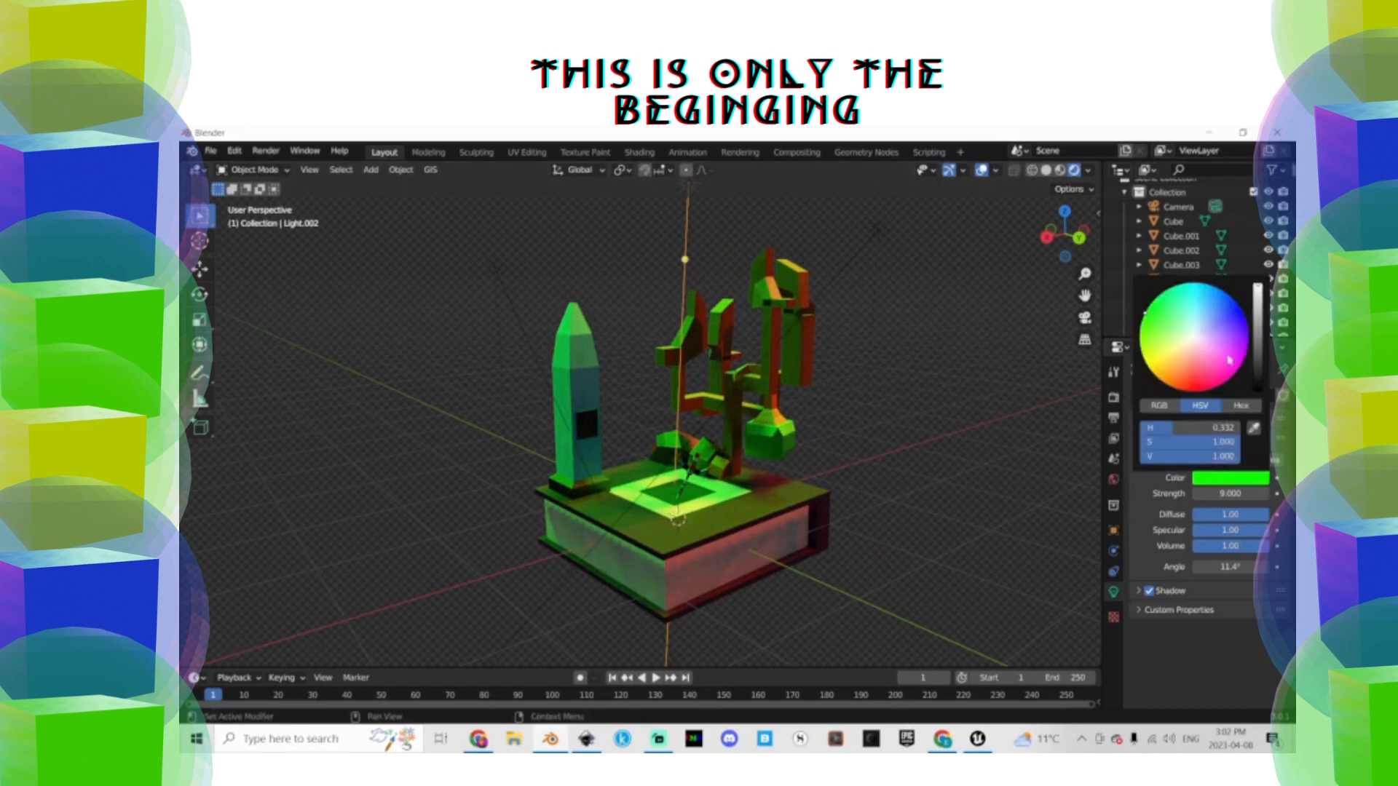
{"action": "left_click", "coordinate": [1240, 311]}
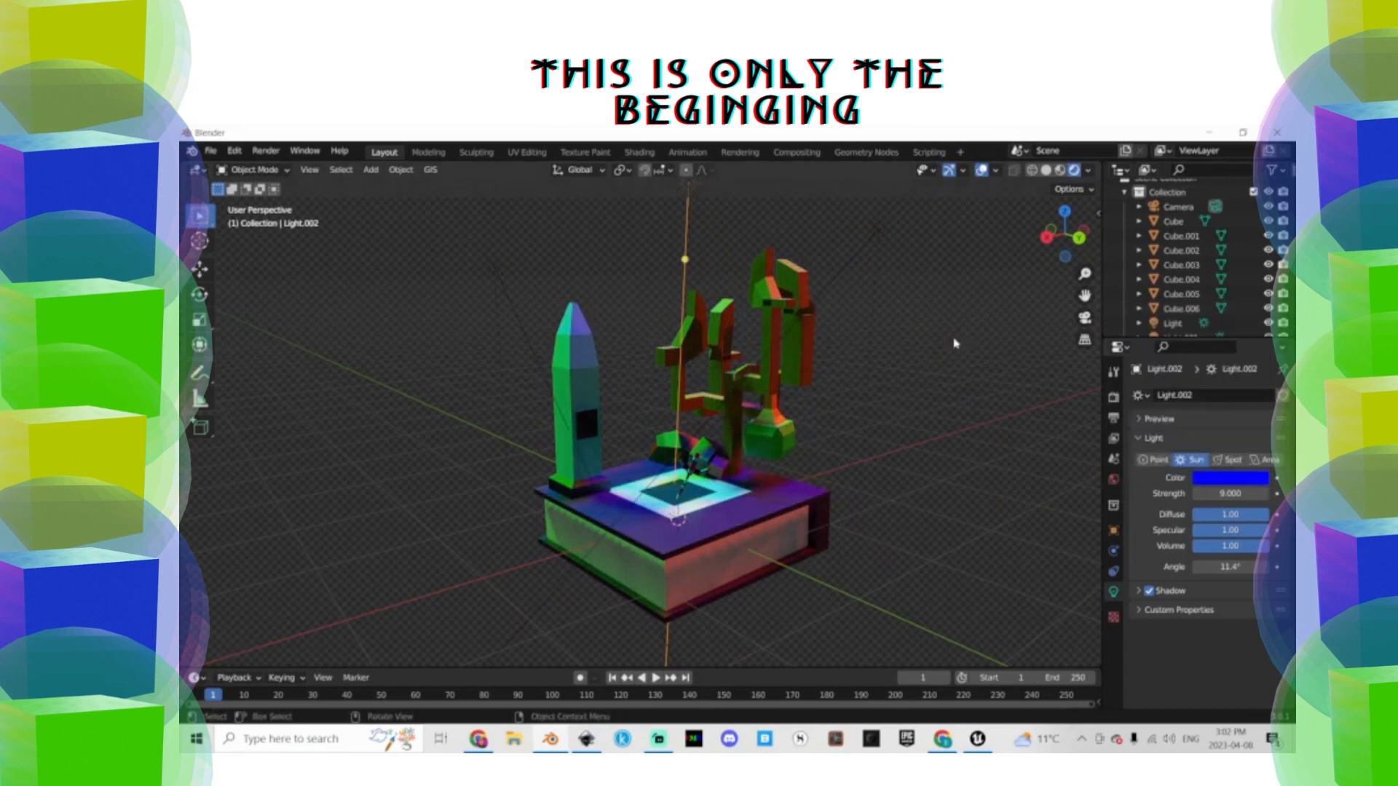
Render the current viewport as an image with the overlays hidden
{"action": "left_click", "coordinate": [1112, 399]}
{"action": "left_click", "coordinate": [310, 169]}
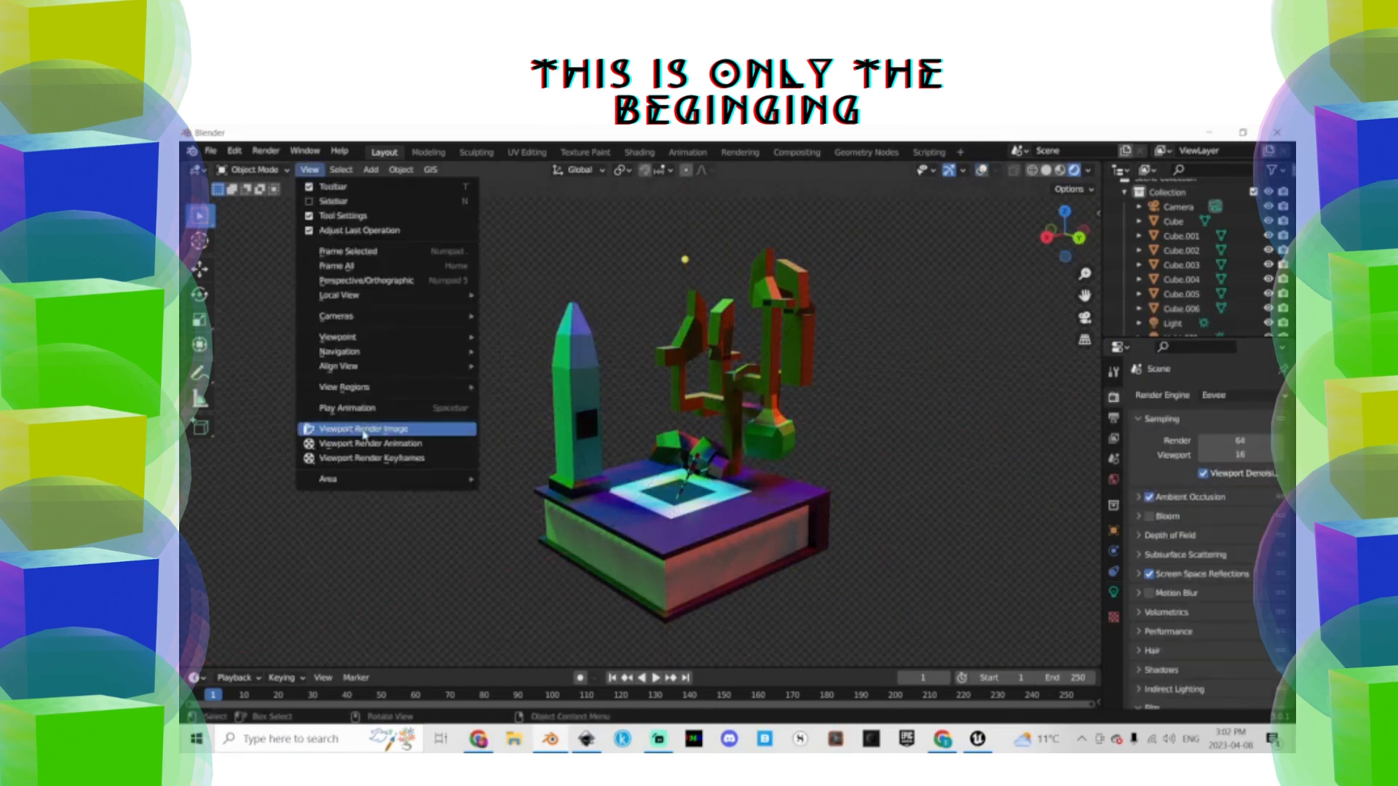
{"action": "left_click", "coordinate": [349, 432]}
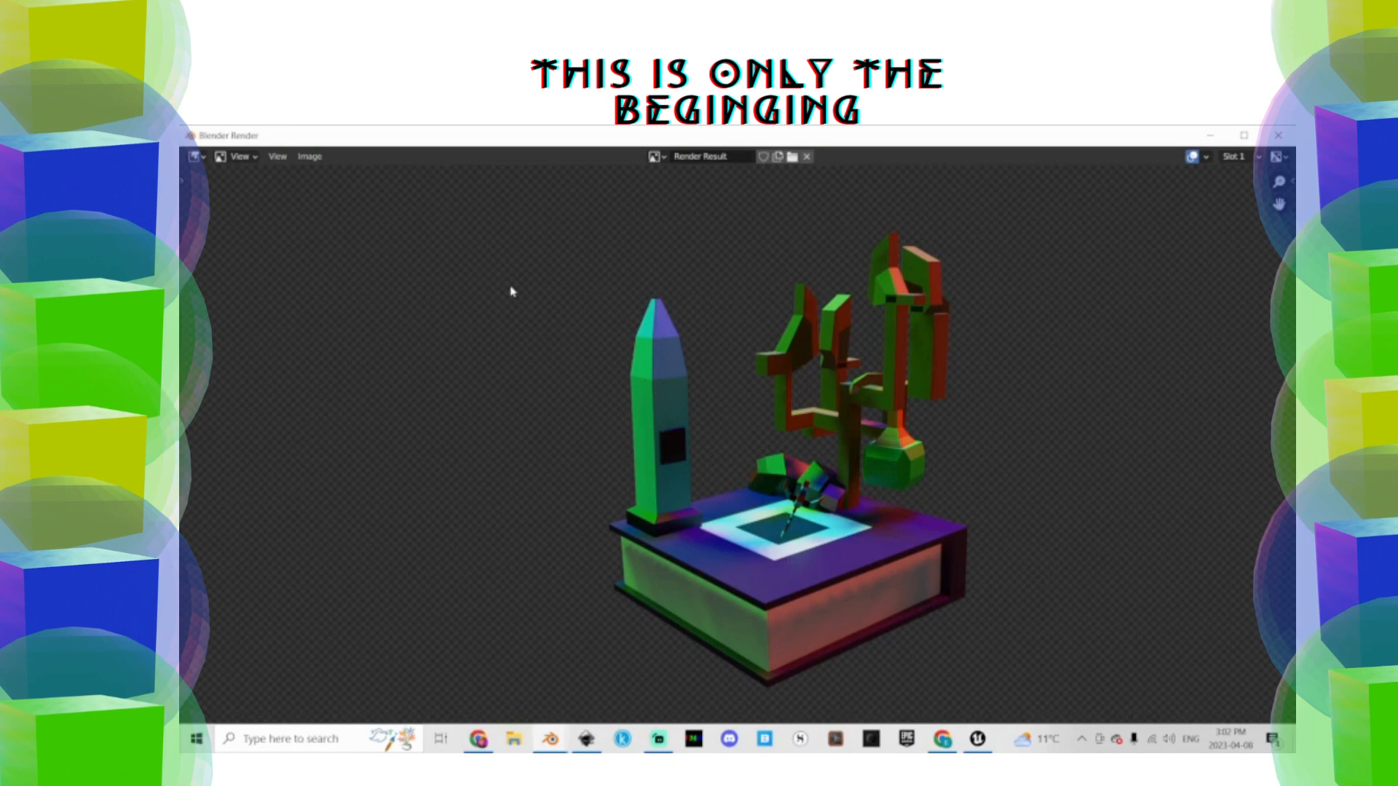
Save the render as the PNG image SnotwoodNareth in the Spark Your Imagination folder and close the render window
{"action": "left_click", "coordinate": [309, 155]}
{"action": "left_click", "coordinate": [337, 259]}
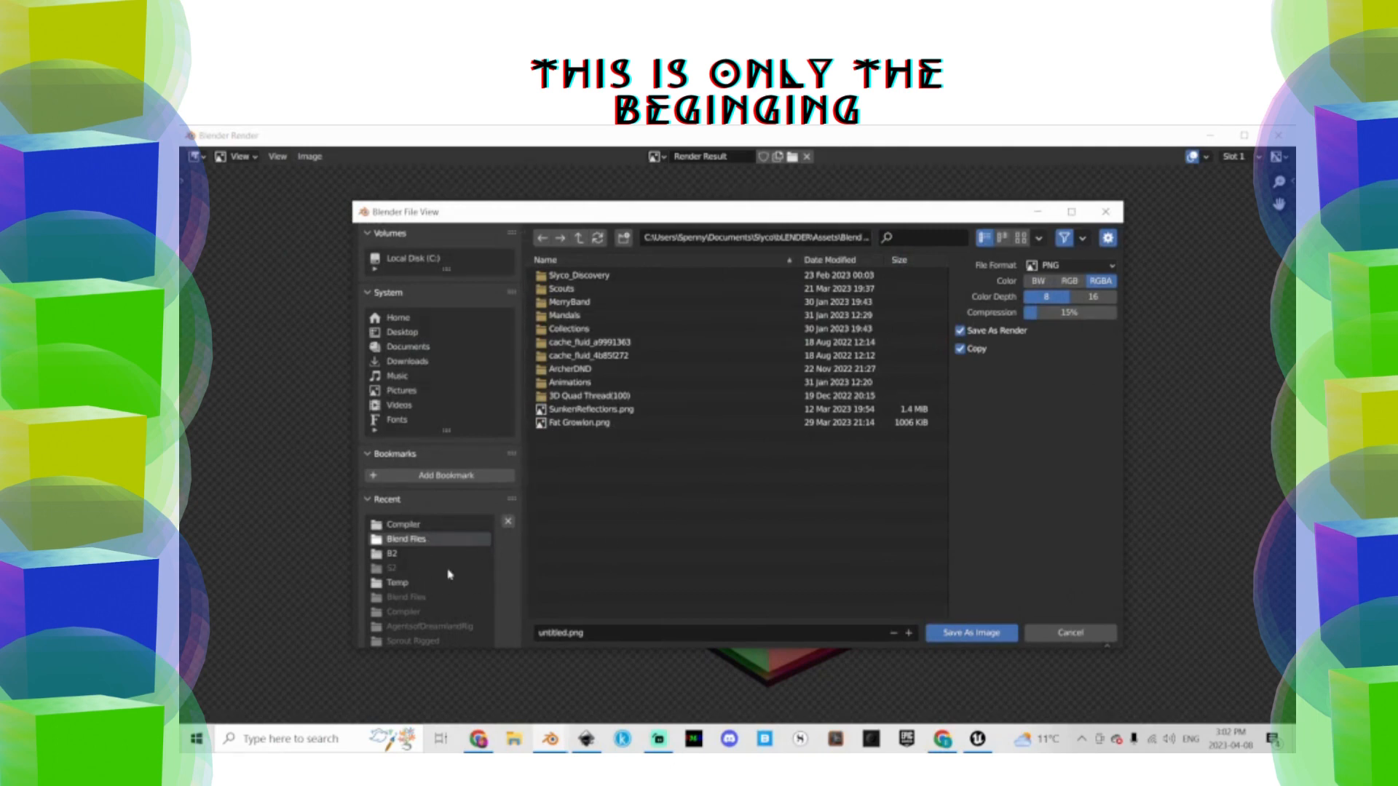
{"action": "left_click", "coordinate": [579, 237]}
{"action": "left_click", "coordinate": [579, 238]}
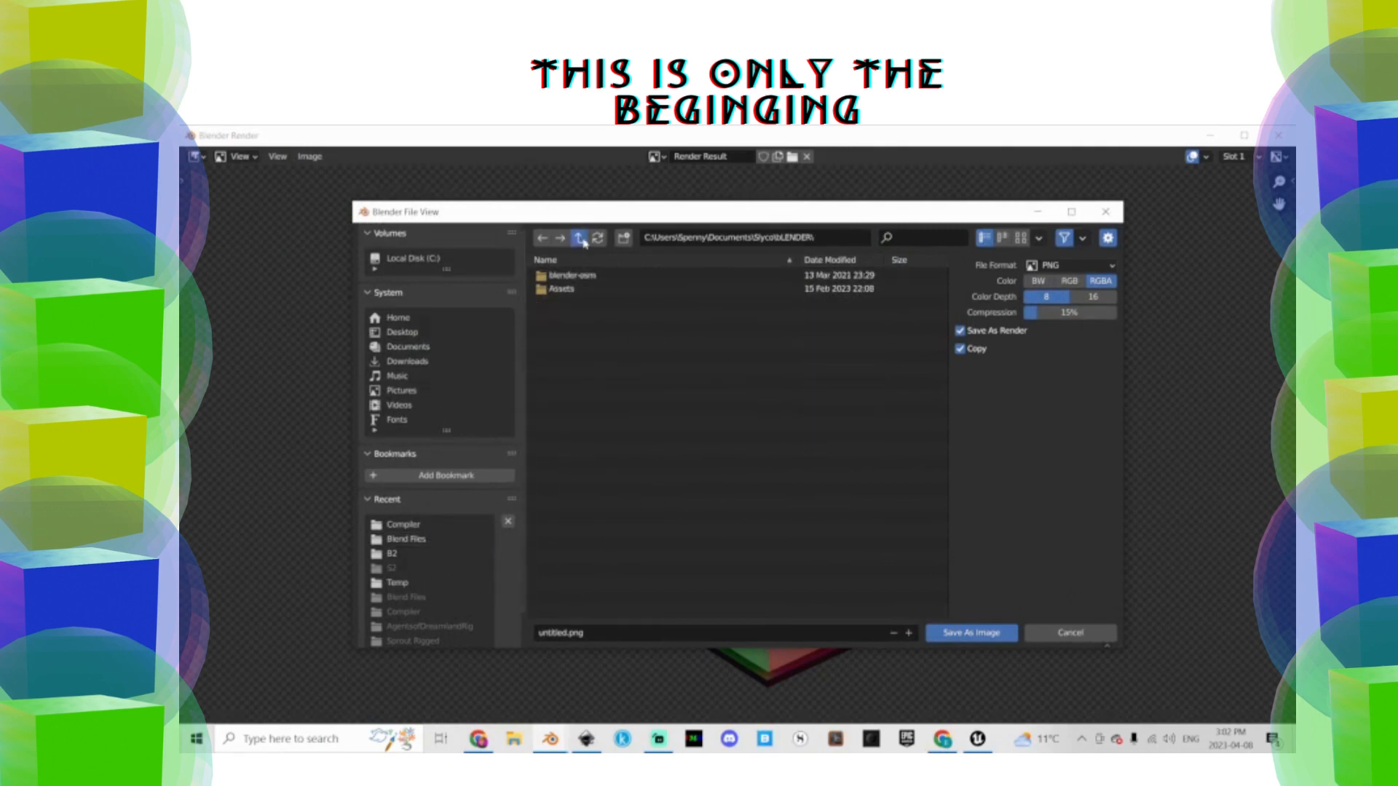
{"action": "left_click", "coordinate": [579, 237]}
{"action": "double_click", "coordinate": [586, 315]}
{"action": "left_click", "coordinate": [575, 632]}
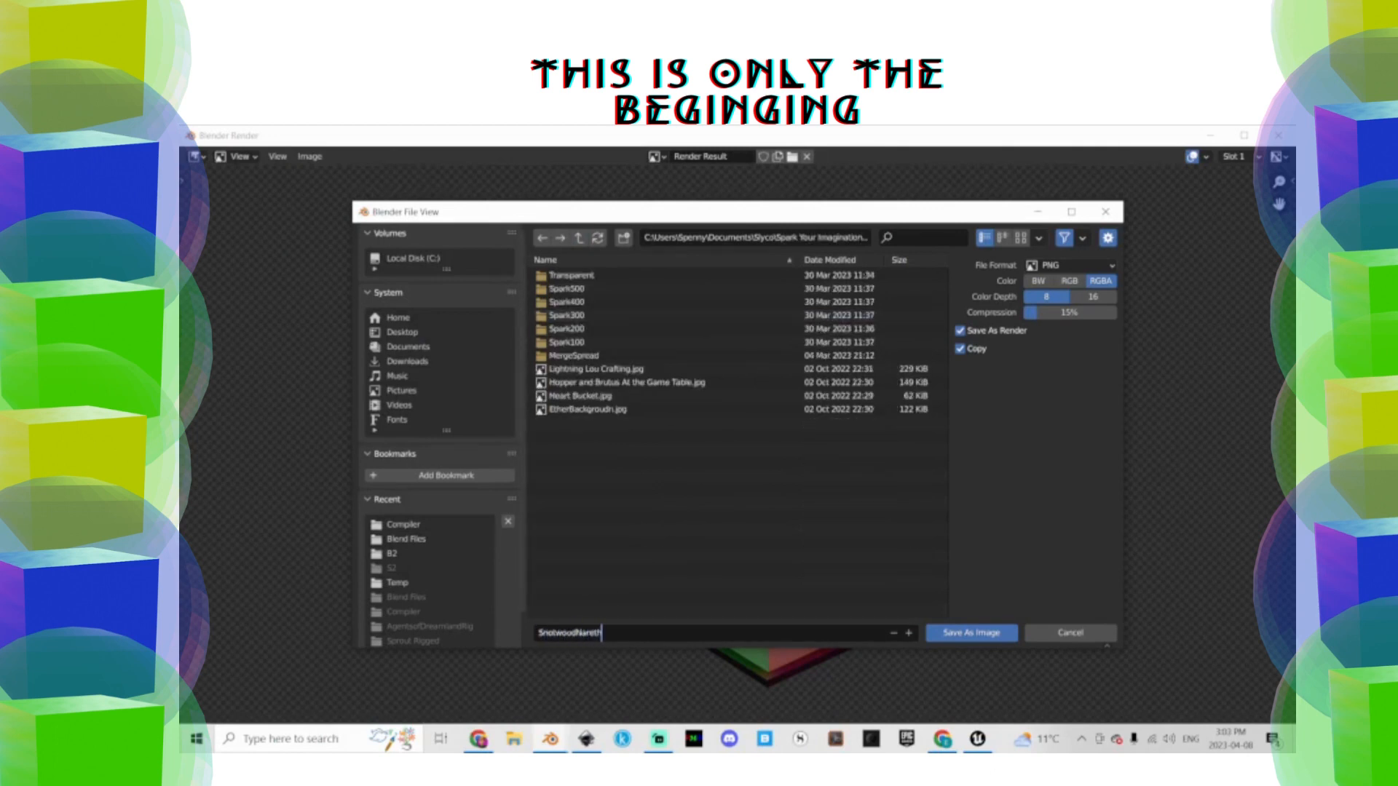
{"action": "type", "text": "SnotwoodNareth"}
{"action": "key", "text": "Return"}
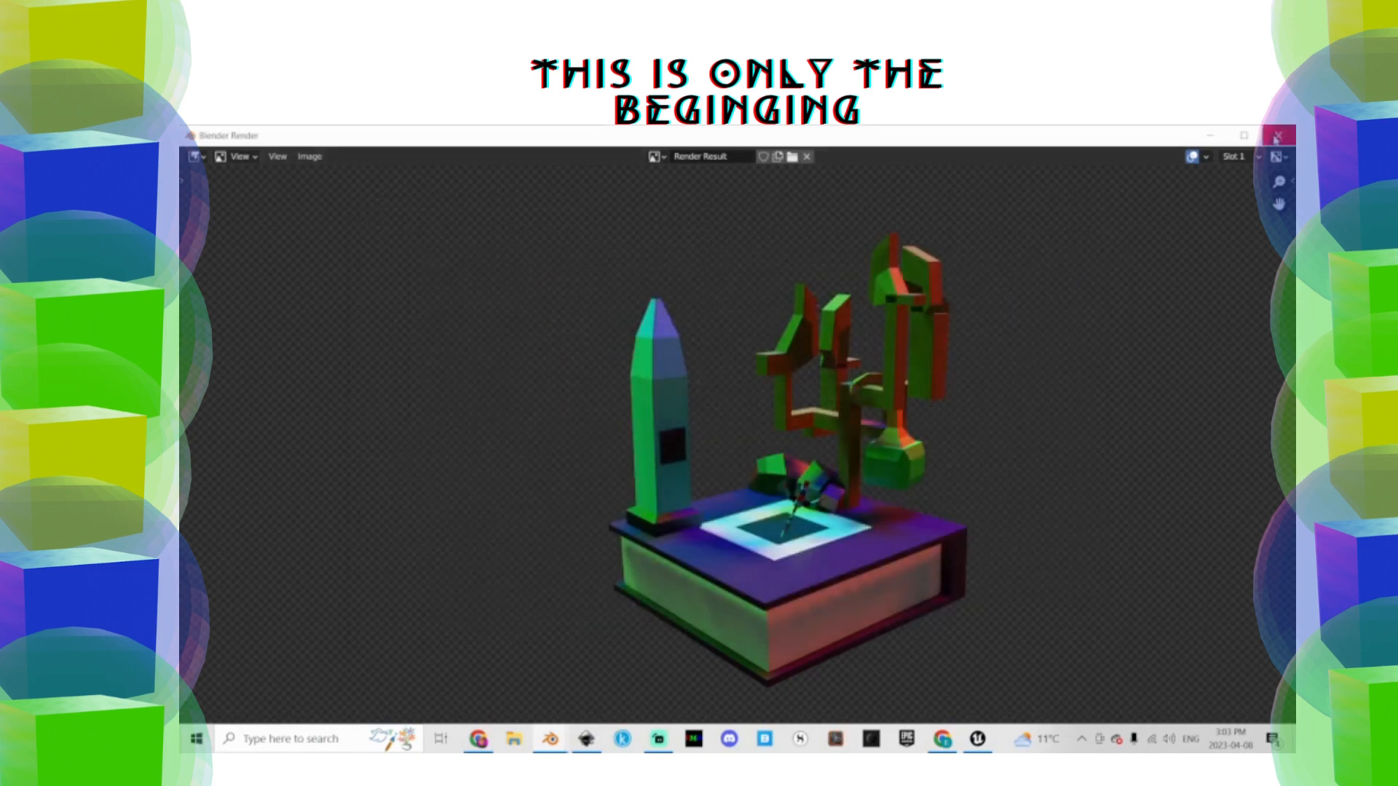
{"action": "left_click", "coordinate": [1276, 138]}
Examine the lit scene from above and from the side, then return to a perspective view with overlays shown
{"action": "middle_click_drag", "start_coordinate": [711, 452], "coordinate": [683, 546]}
{"action": "left_click", "coordinate": [1064, 227]}
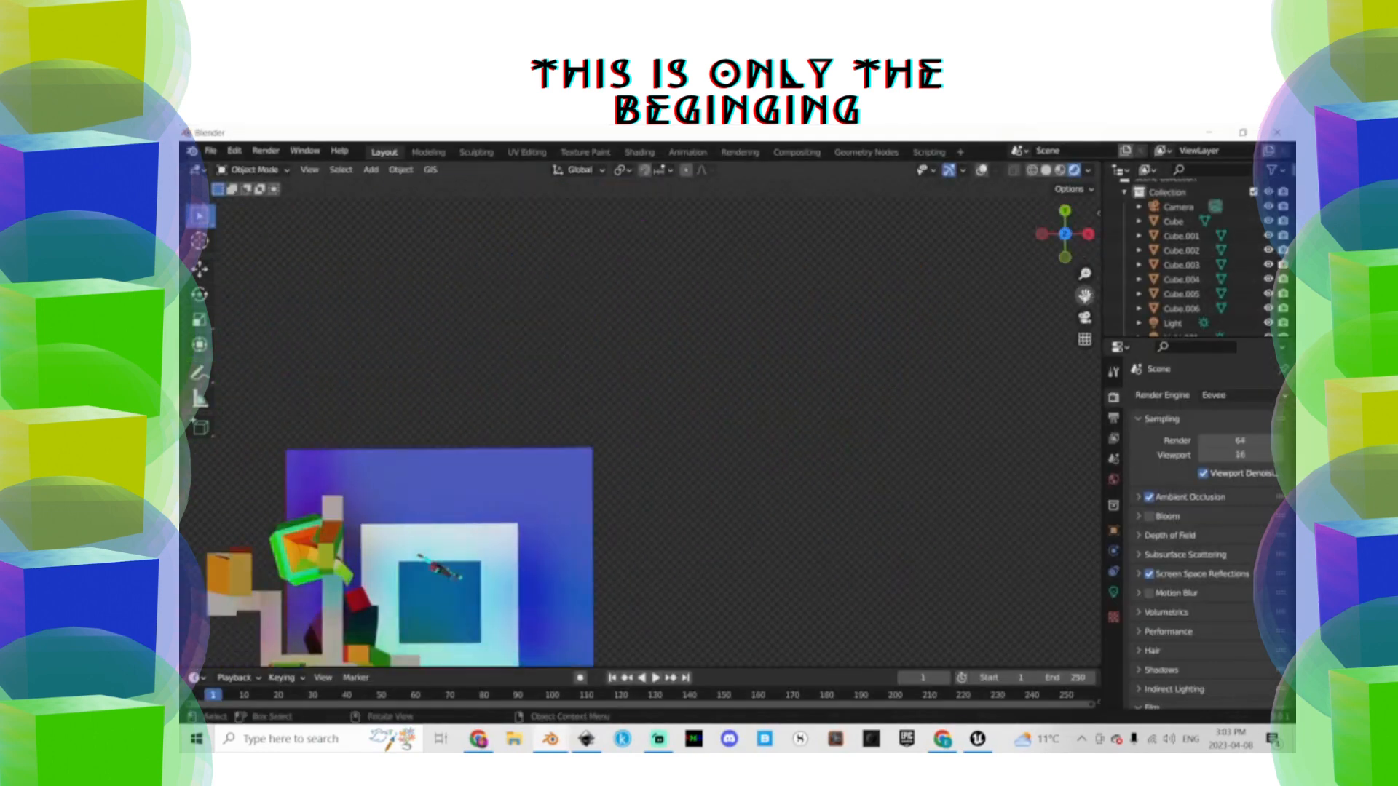
{"action": "left_click_drag", "start_coordinate": [1085, 295], "coordinate": [1253, 87]}
{"action": "middle_click_drag", "start_coordinate": [793, 386], "coordinate": [626, 284]}
{"action": "scroll", "coordinate": [830, 502], "scroll_direction": "down", "scroll_amount": 4}
{"action": "middle_click_drag", "start_coordinate": [866, 495], "coordinate": [1007, 209]}
{"action": "left_click", "coordinate": [981, 171]}
{"action": "left_click", "coordinate": [833, 462]}
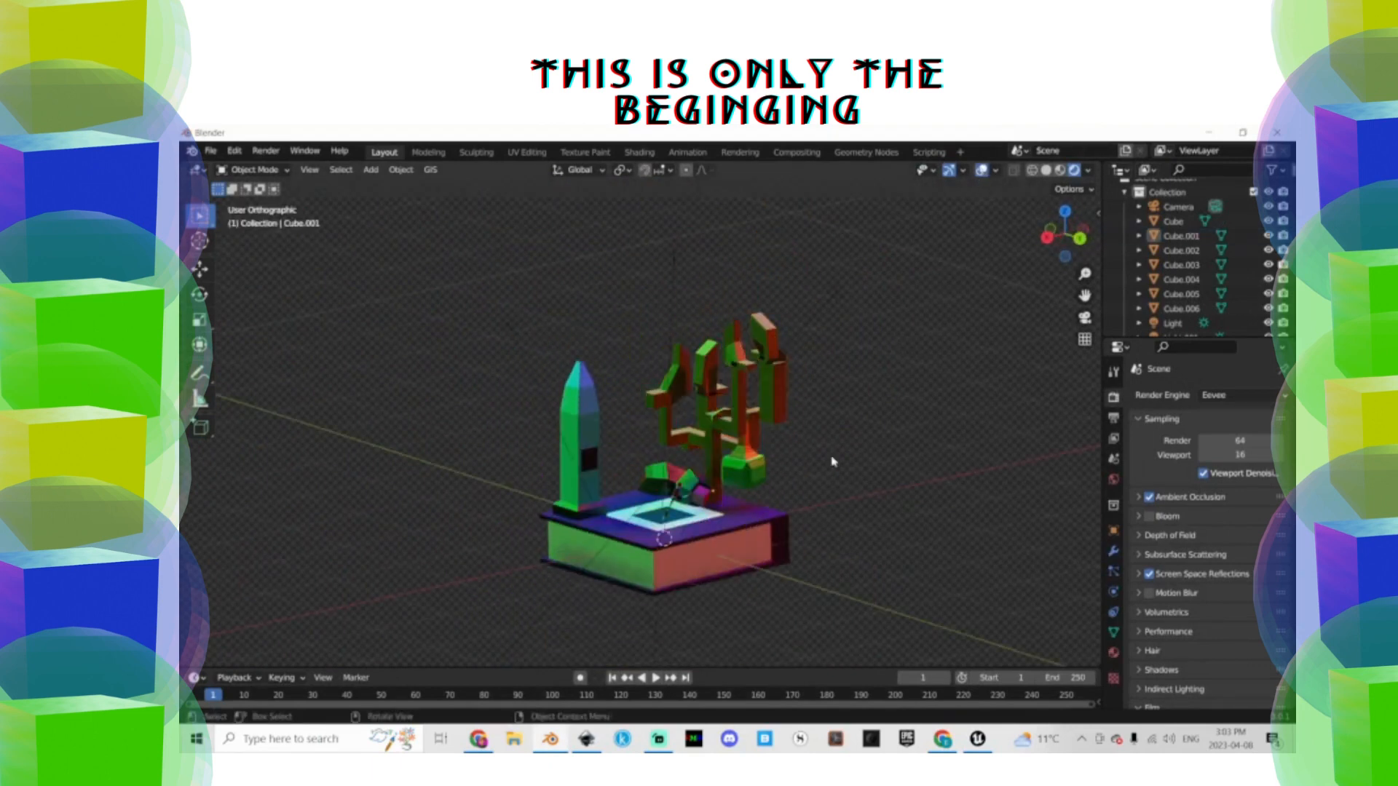
{"action": "scroll", "coordinate": [833, 461], "scroll_direction": "up", "scroll_amount": 2}
{"action": "left_click_drag", "start_coordinate": [1084, 294], "coordinate": [1063, 251]}
{"action": "left_click", "coordinate": [1084, 339]}
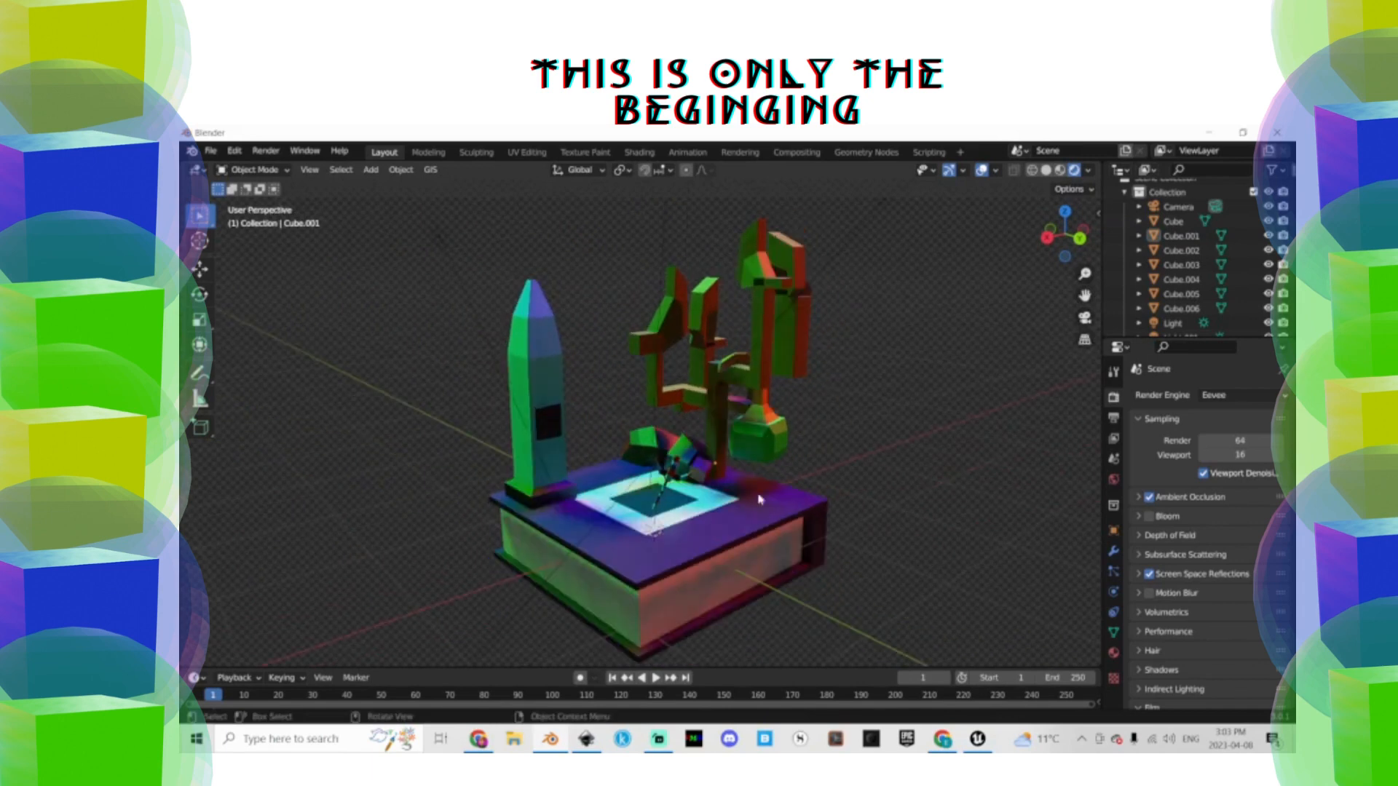
Clear the locations of the candelabra, black-red prop, book, staff and cyan tower, and apply their transforms
{"action": "left_click", "coordinate": [761, 355]}
{"action": "left_click_drag", "start_coordinate": [439, 346], "coordinate": [869, 572]}
{"action": "left_click", "coordinate": [696, 400]}
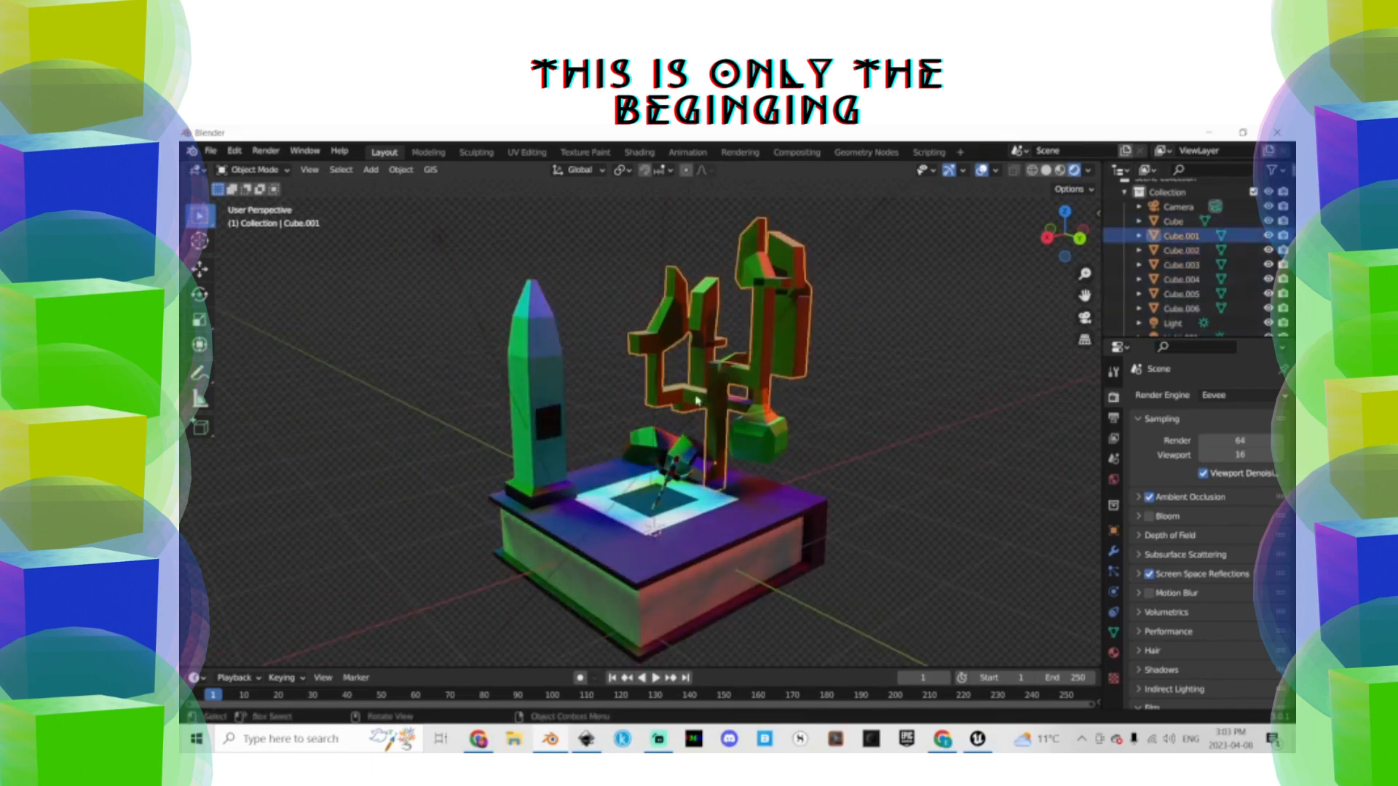
{"action": "left_click", "coordinate": [679, 447], "text": "shift"}
{"action": "left_click", "coordinate": [615, 530], "text": "shift"}
{"action": "left_click", "coordinate": [663, 486], "text": "shift"}
{"action": "left_click", "coordinate": [554, 417], "text": "shift"}
{"action": "key", "text": "alt+g"}
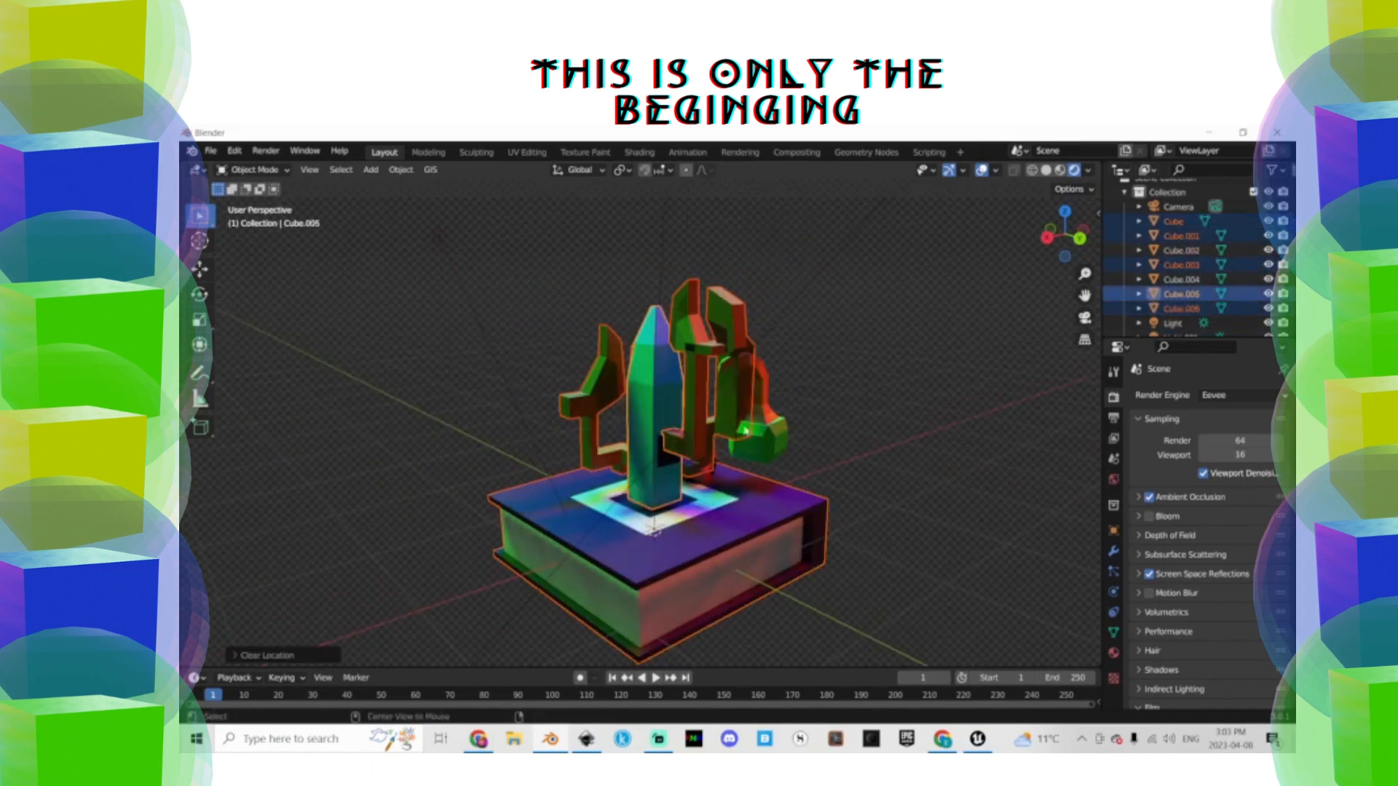
{"action": "key", "text": "ctrl+a"}
{"action": "left_click", "coordinate": [757, 543]}
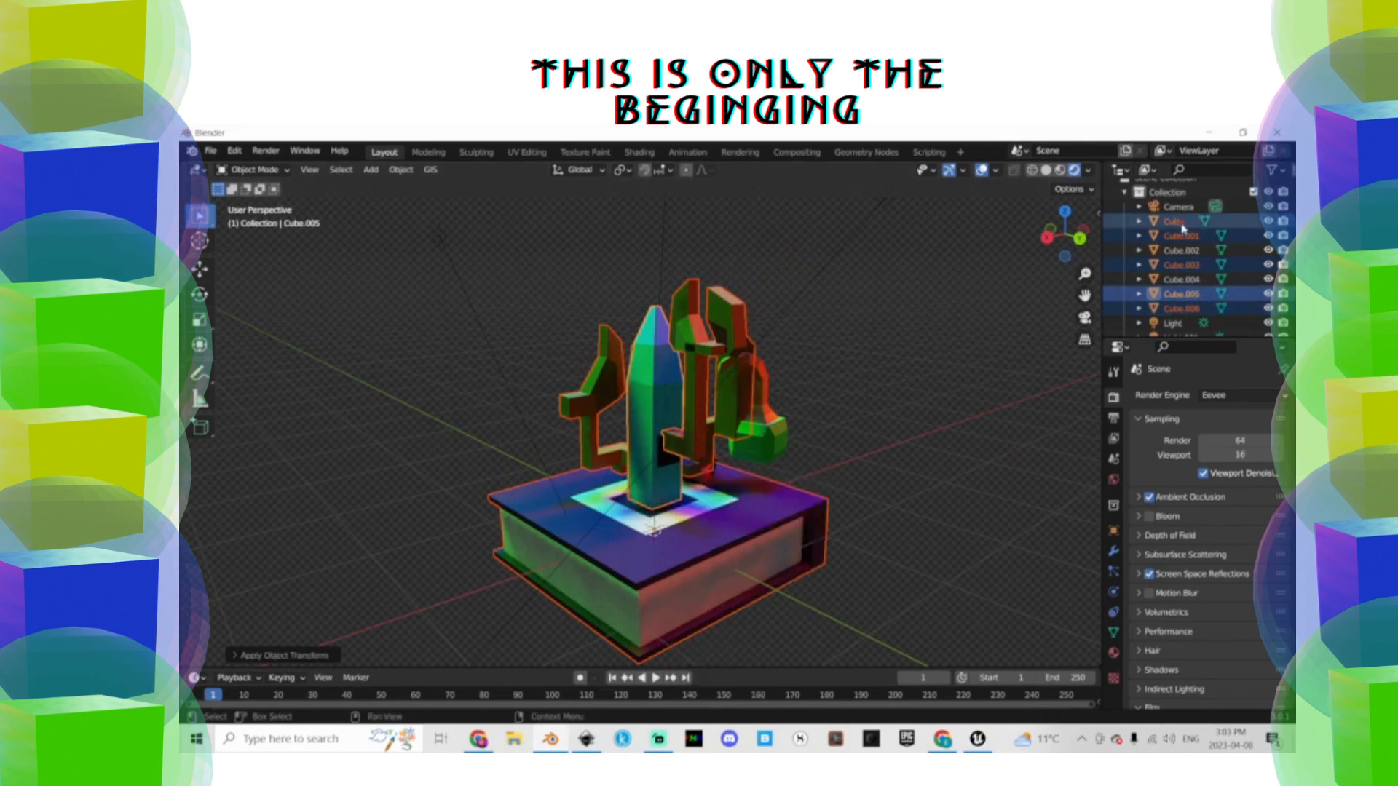
Undo hiding the selected props and hide only the remaining black-red prop, Cube.004
{"action": "key", "text": "h"}
{"action": "key", "text": "ctrl+z"}
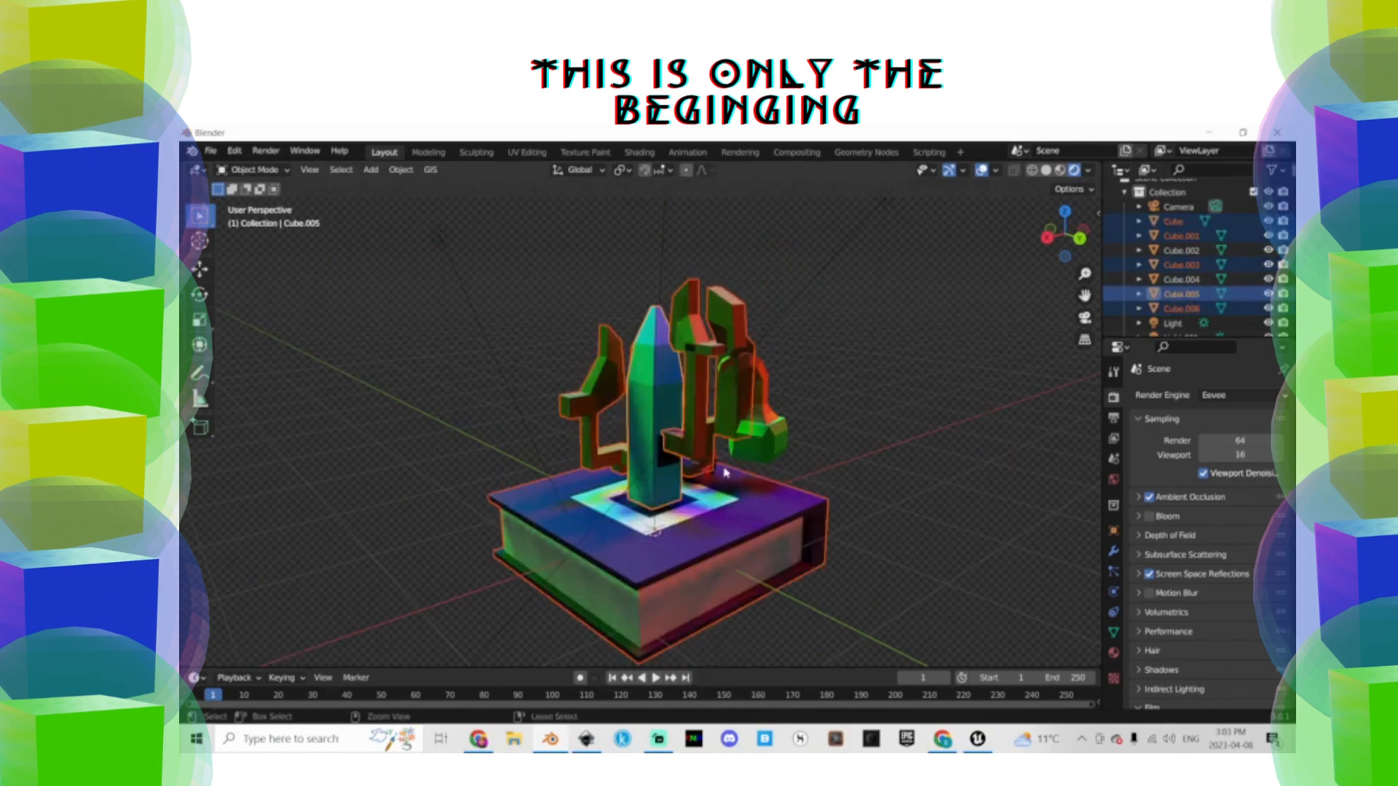
{"action": "left_click", "coordinate": [765, 443]}
{"action": "left_click", "coordinate": [708, 461]}
{"action": "left_click", "coordinate": [692, 479]}
{"action": "key", "text": "h"}
Clear the green ornament's location and apply its transform
{"action": "left_click", "coordinate": [763, 440]}
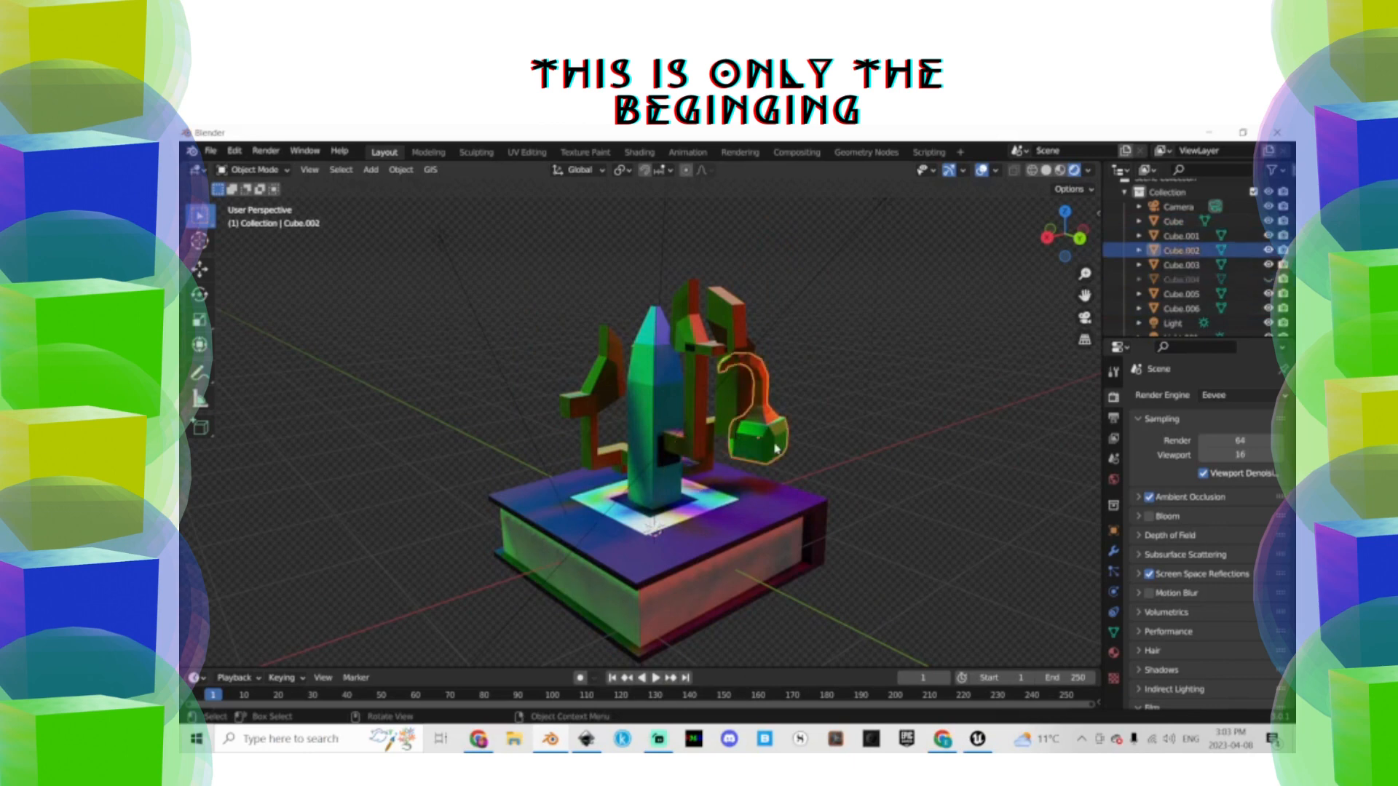
{"action": "key", "text": "alt+g"}
{"action": "key", "text": "ctrl+a"}
{"action": "left_click", "coordinate": [777, 448]}
Give the book object a name starting with RiktorSn and rename the candelabra SnotWood Alader
{"action": "left_click", "coordinate": [1080, 238]}
{"action": "left_click", "coordinate": [914, 386]}
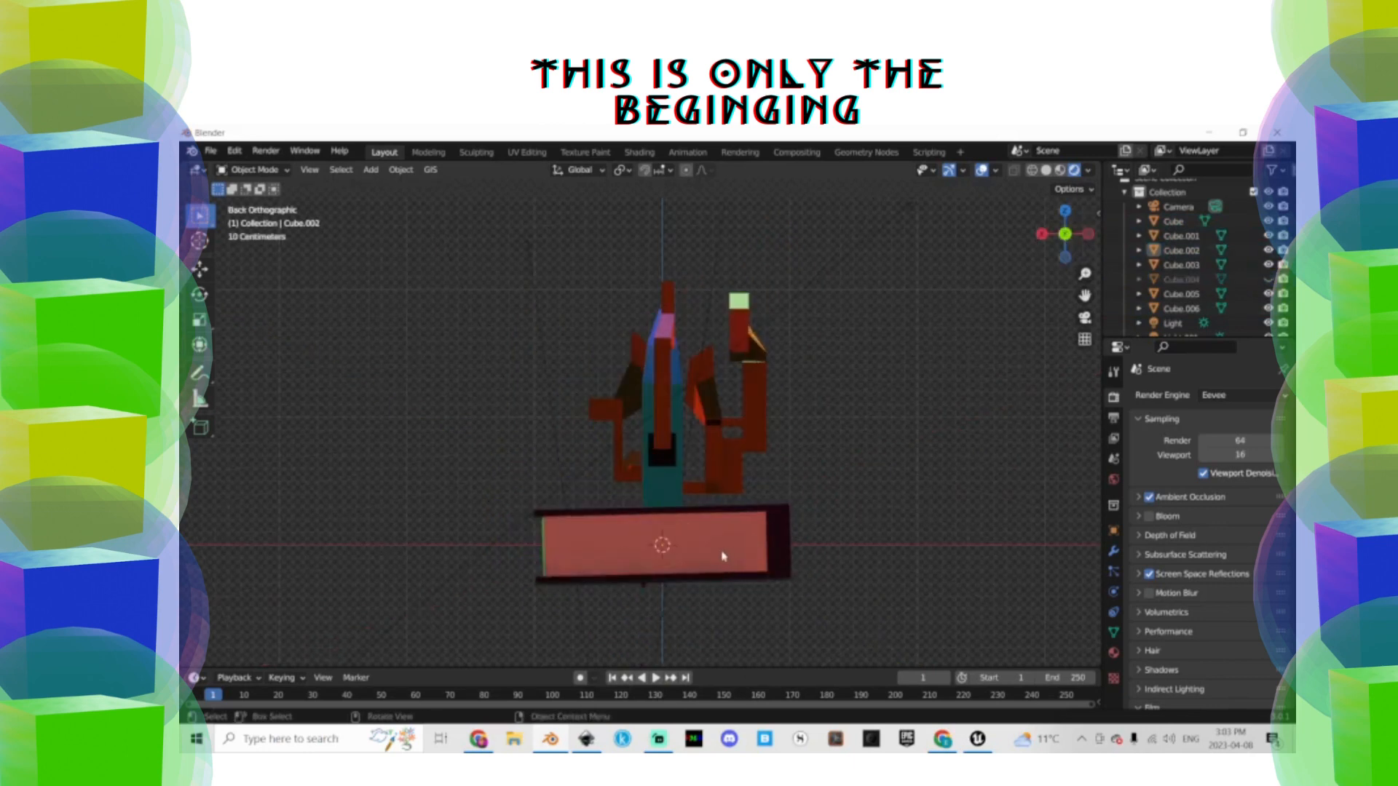
{"action": "left_click", "coordinate": [721, 554]}
{"action": "left_click", "coordinate": [1116, 530]}
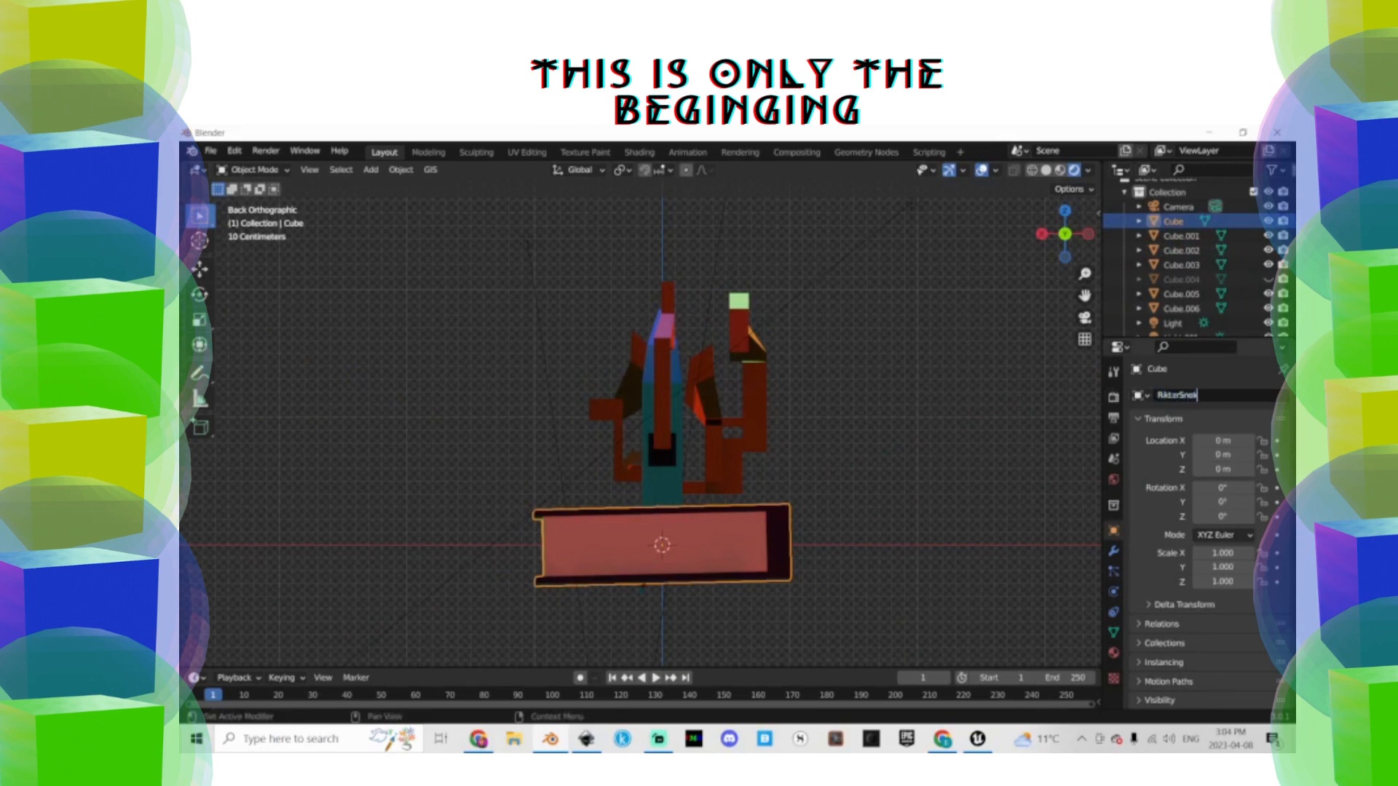
{"action": "key", "text": "Return"}
{"action": "double_click", "coordinate": [1180, 222]}
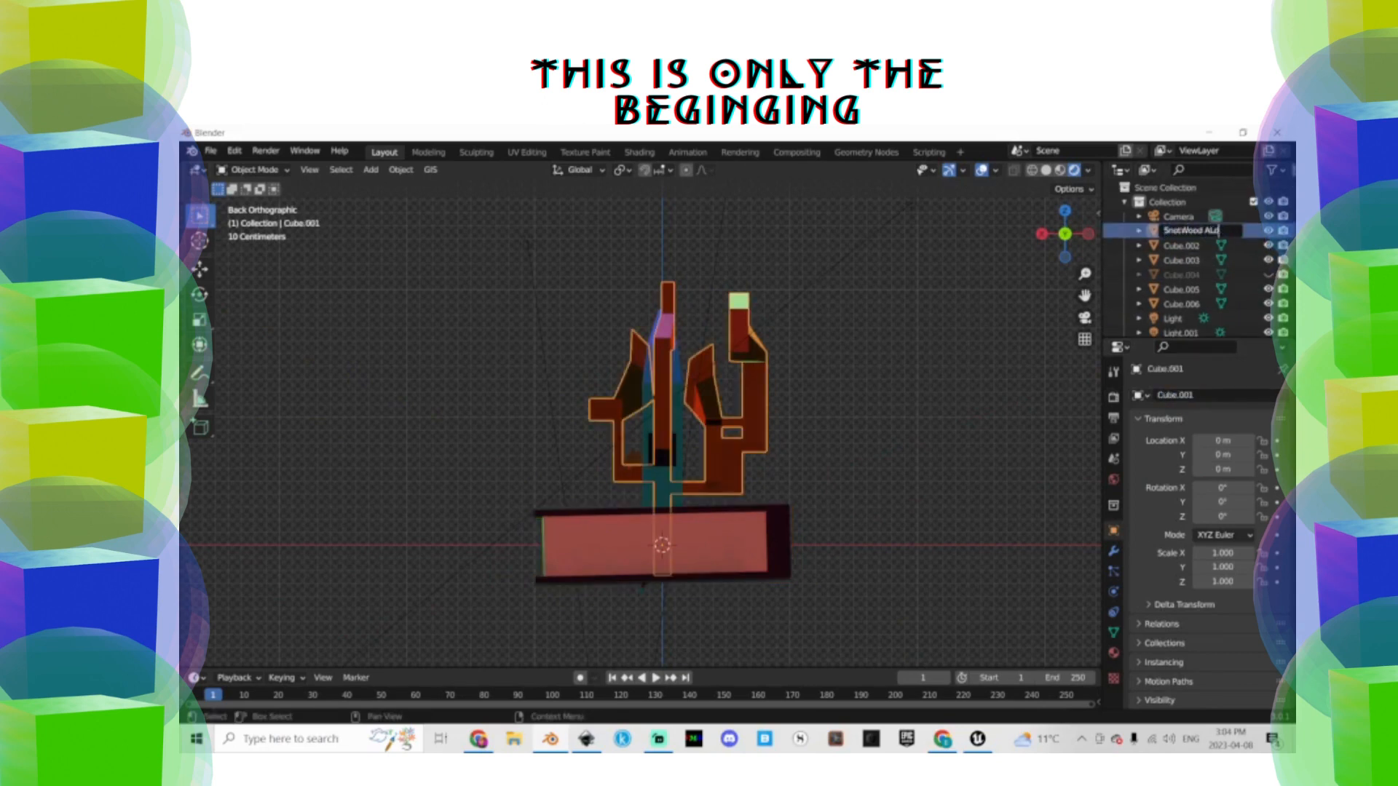
{"action": "type", "text": "SnotWood Alader"}
{"action": "key", "text": "Return"}
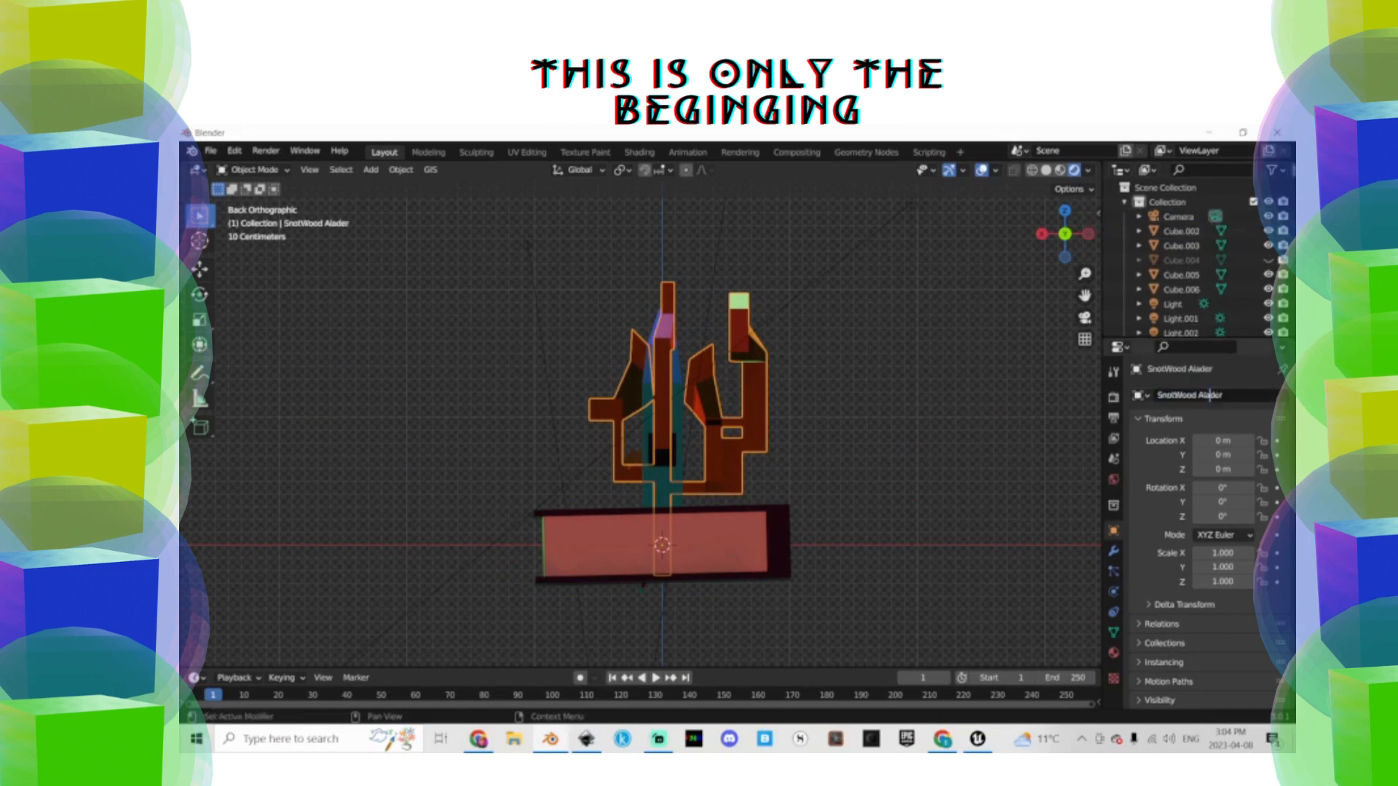
Rename the cyan tower object Cyber Obelisk
{"action": "left_click", "coordinate": [674, 375]}
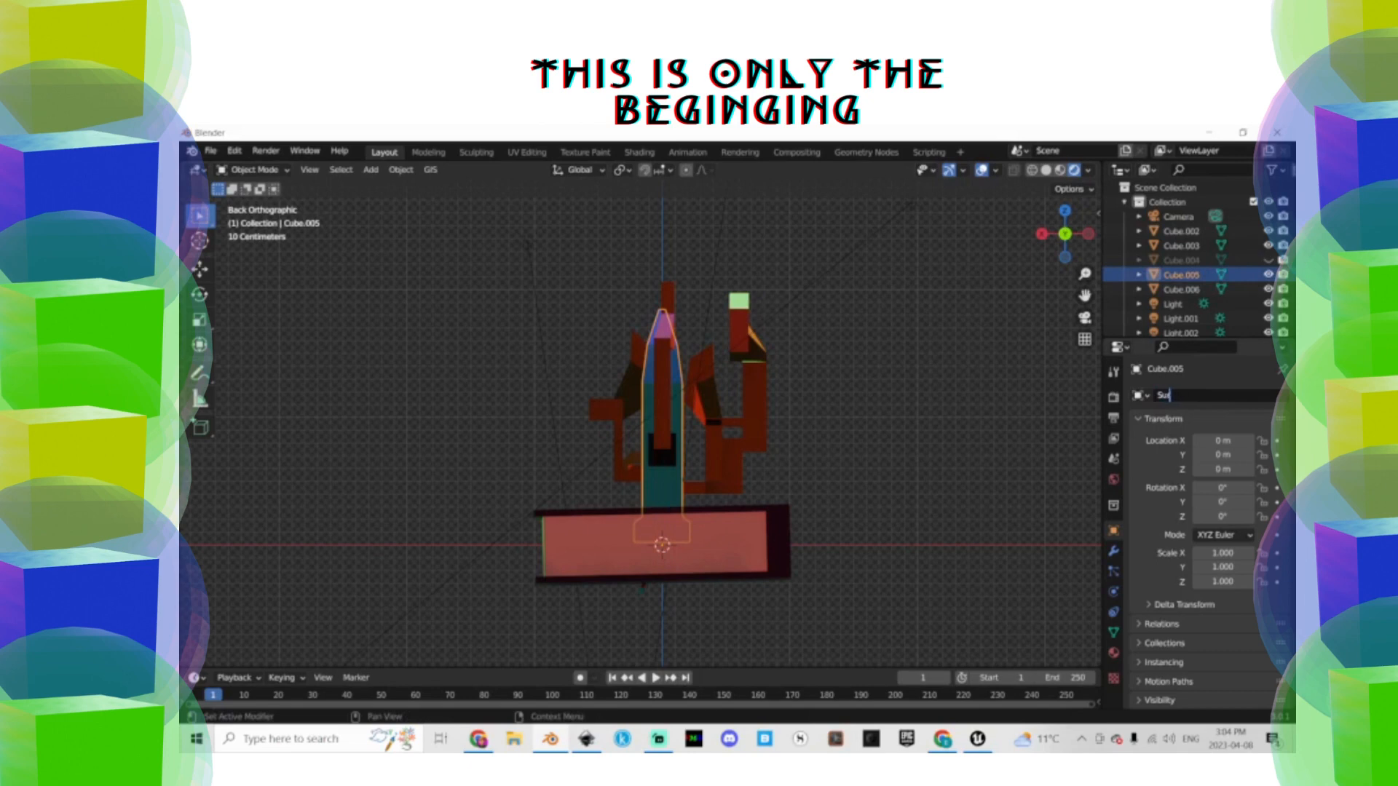
{"action": "type", "text": "Cyber Obelisk"}
{"action": "key", "text": "Return"}
Rotate the small winged staff about 24.4° around Y so that it stands vertical
{"action": "left_click", "coordinate": [1180, 275]}
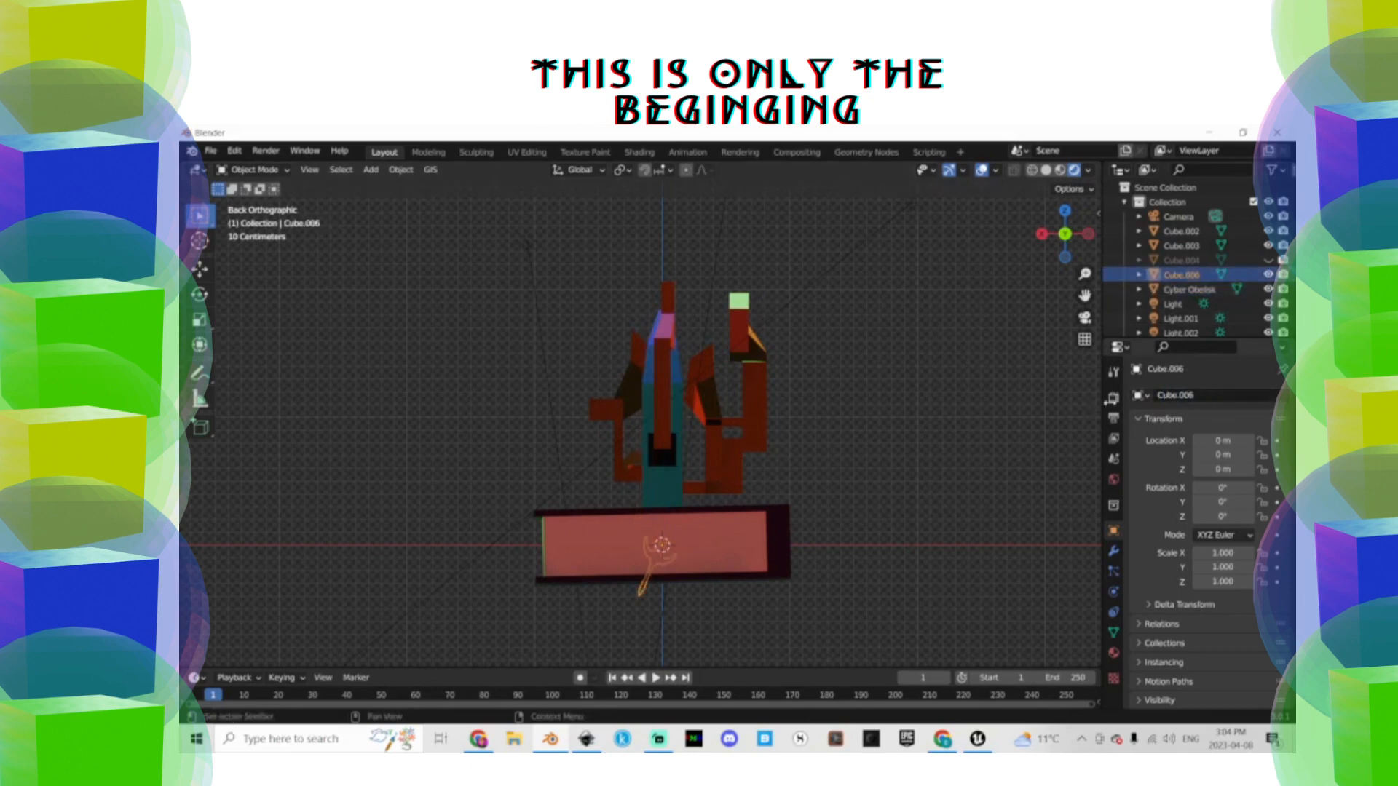
{"action": "key", "text": "r"}
{"action": "key", "text": "y"}
{"action": "left_click", "coordinate": [771, 439]}
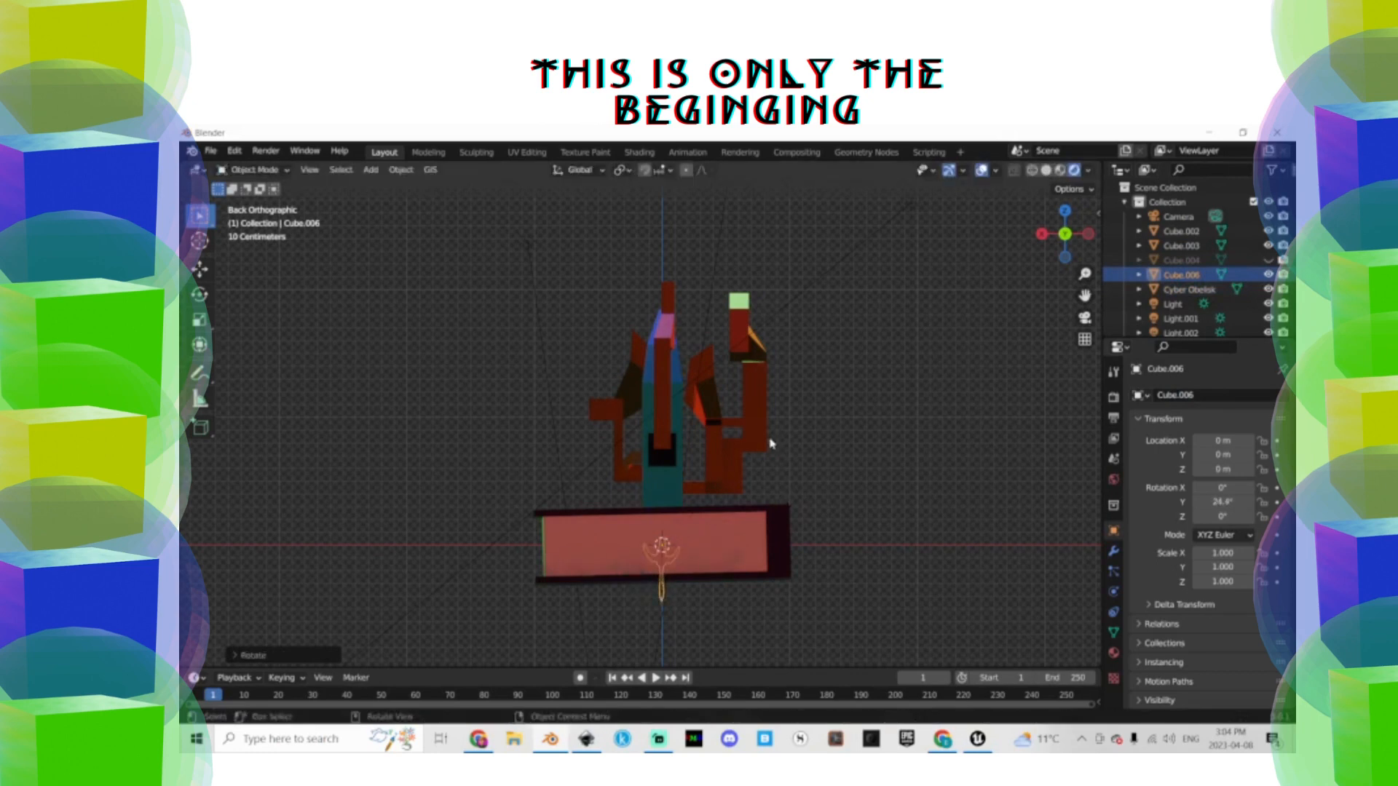
Scale the staff up to about 2 and raise it along Z to about 0.83 m
{"action": "key", "text": "g"}
{"action": "key", "text": "z"}
{"action": "left_click", "coordinate": [771, 374]}
{"action": "key", "text": "s"}
{"action": "left_click", "coordinate": [960, 477]}
{"action": "key", "text": "g"}
{"action": "key", "text": "z"}
{"action": "left_click", "coordinate": [843, 446]}
Rotate the staff around Z and Y to about 7.11°, 26.8°, -146° so that it stands upright with both prongs facing the view
{"action": "key", "text": "r"}
{"action": "key", "text": "z"}
{"action": "left_click", "coordinate": [711, 548]}
{"action": "key", "text": "r"}
{"action": "key", "text": "y"}
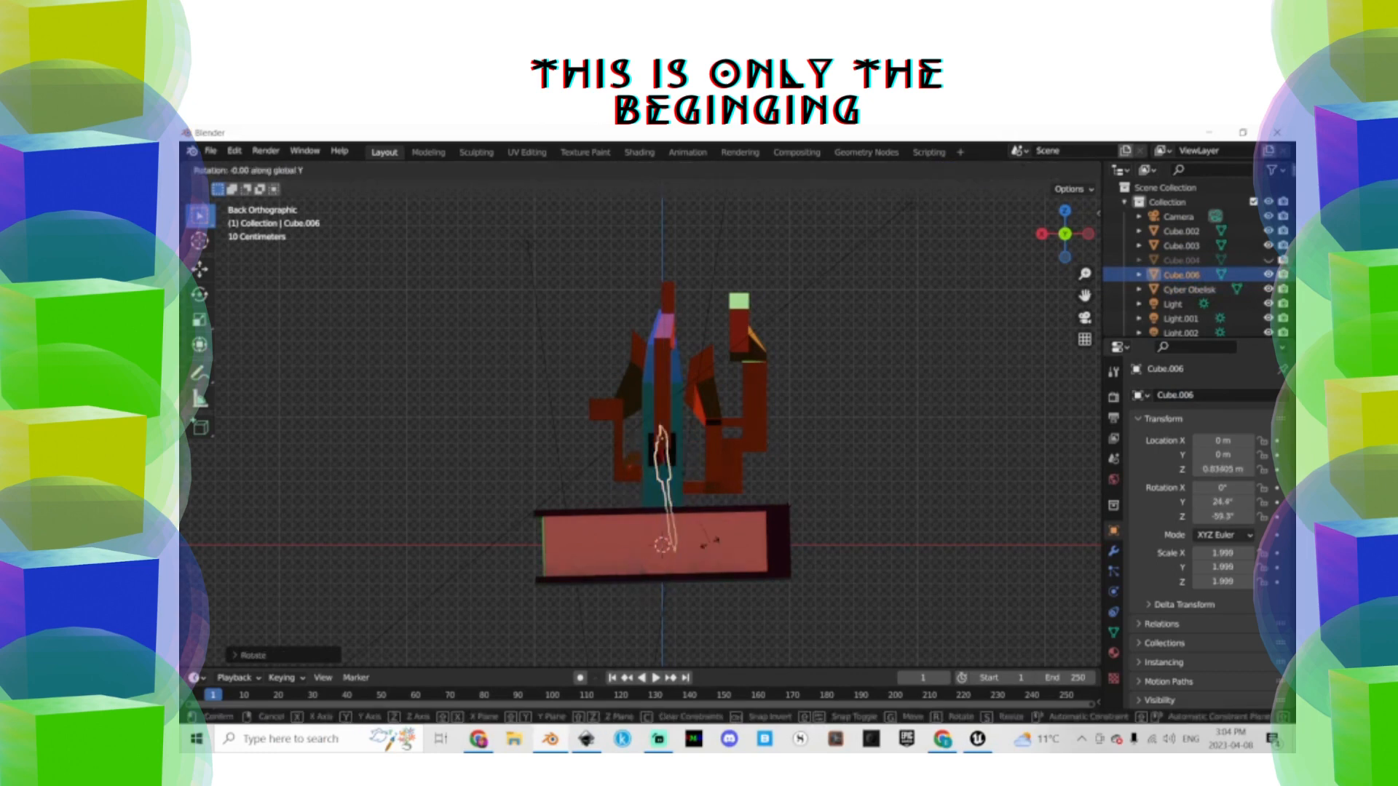
{"action": "left_click", "coordinate": [706, 556]}
{"action": "key", "text": "r"}
{"action": "key", "text": "y"}
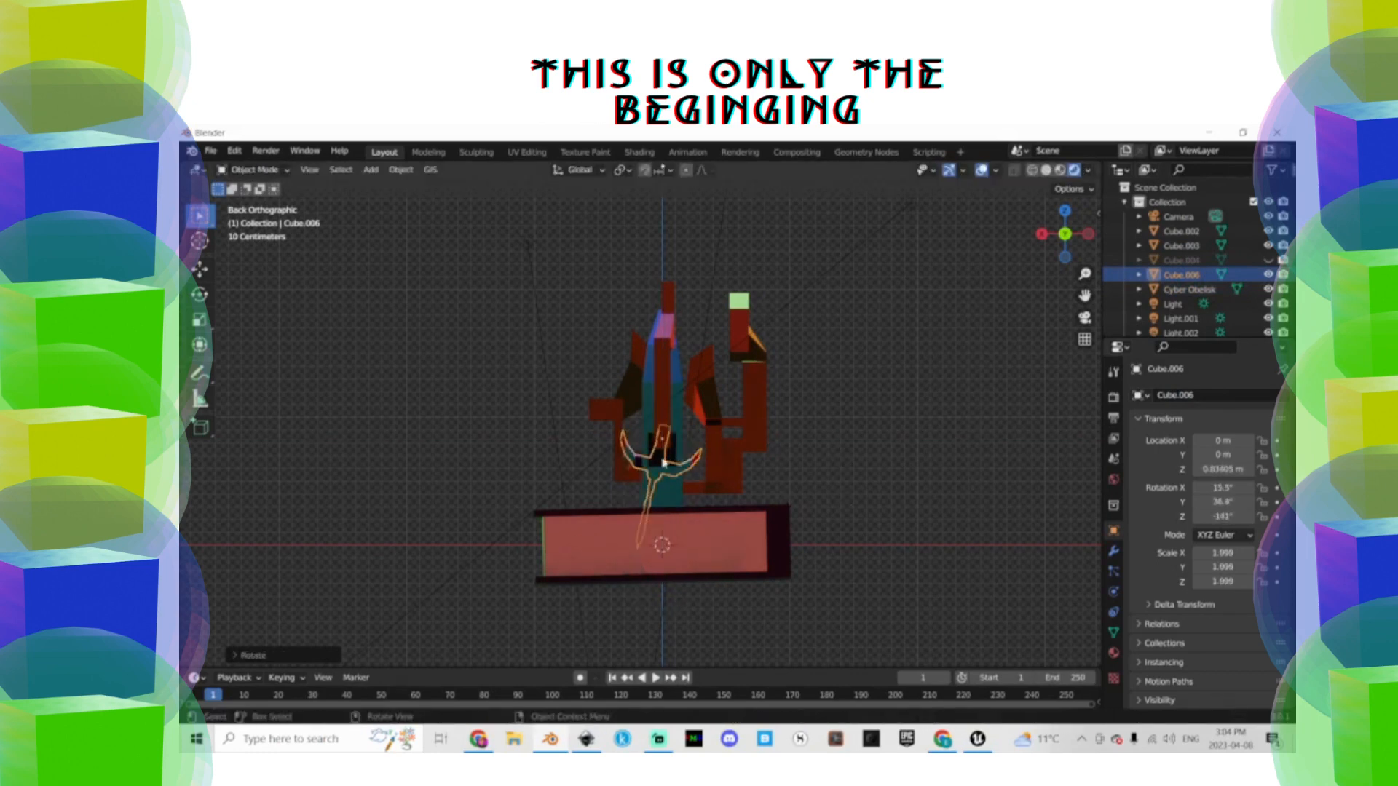
{"action": "left_click", "coordinate": [727, 448]}
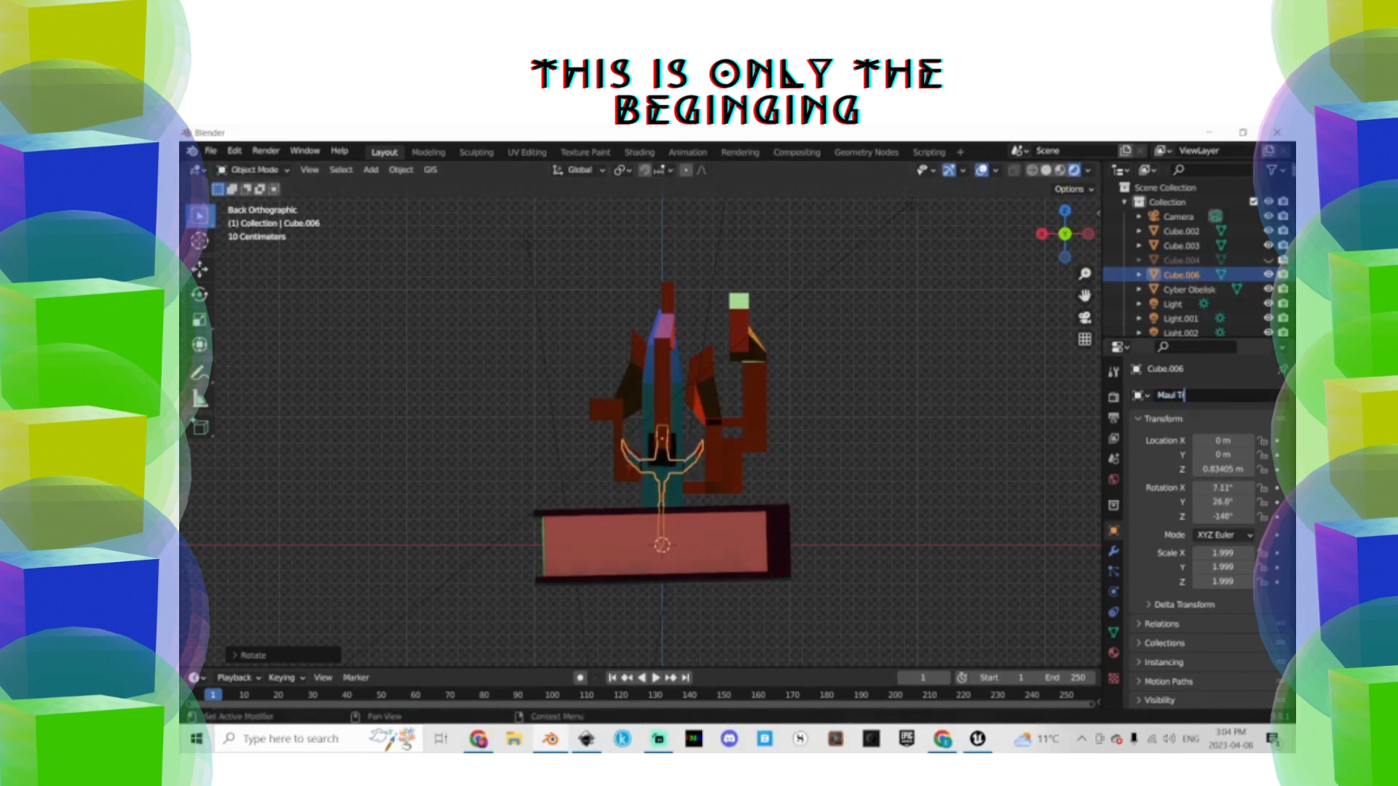
Rename the staff Maul Trident Pen and apply all transforms to it
{"action": "key", "text": "Return"}
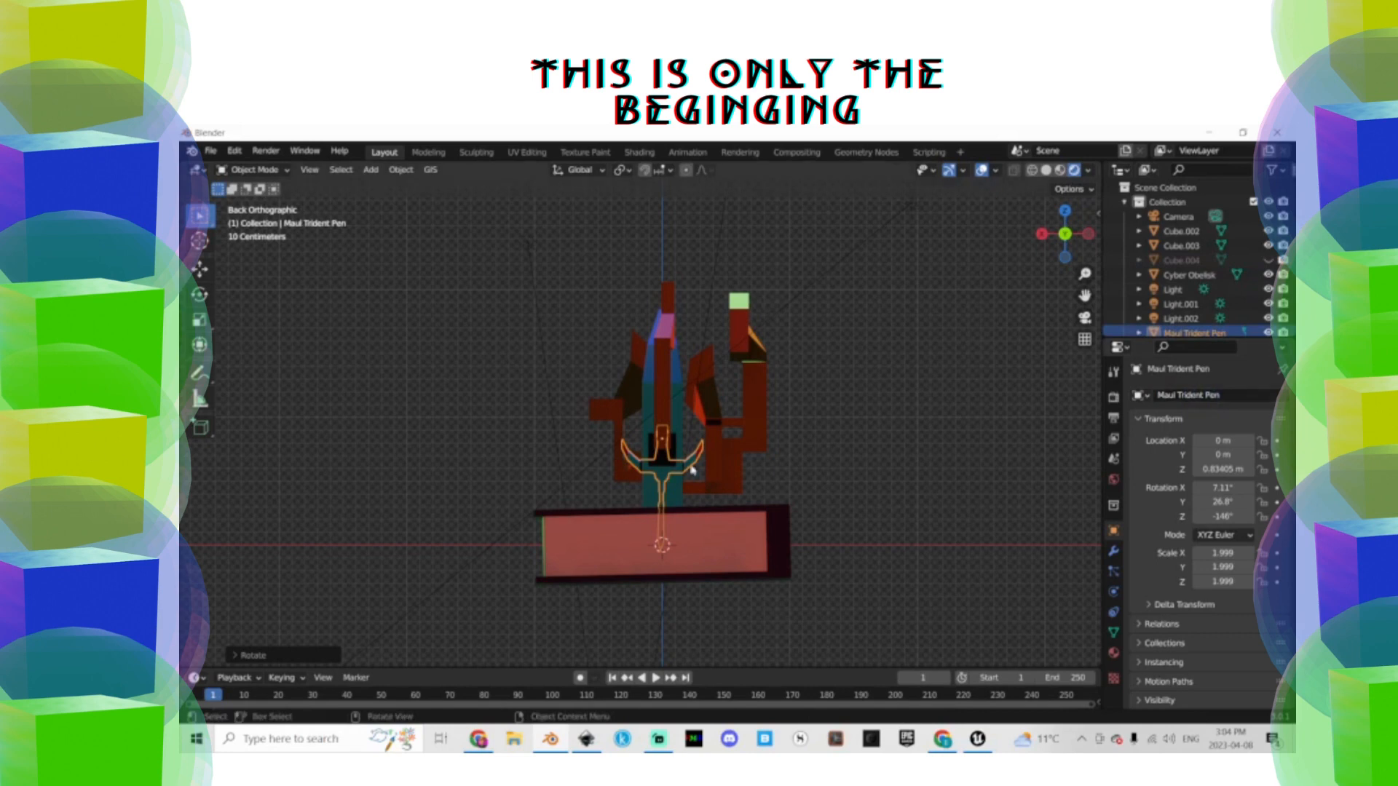
{"action": "key", "text": "ctrl+a"}
{"action": "left_click", "coordinate": [700, 458]}
{"action": "middle_click_drag", "start_coordinate": [700, 458], "coordinate": [987, 402]}
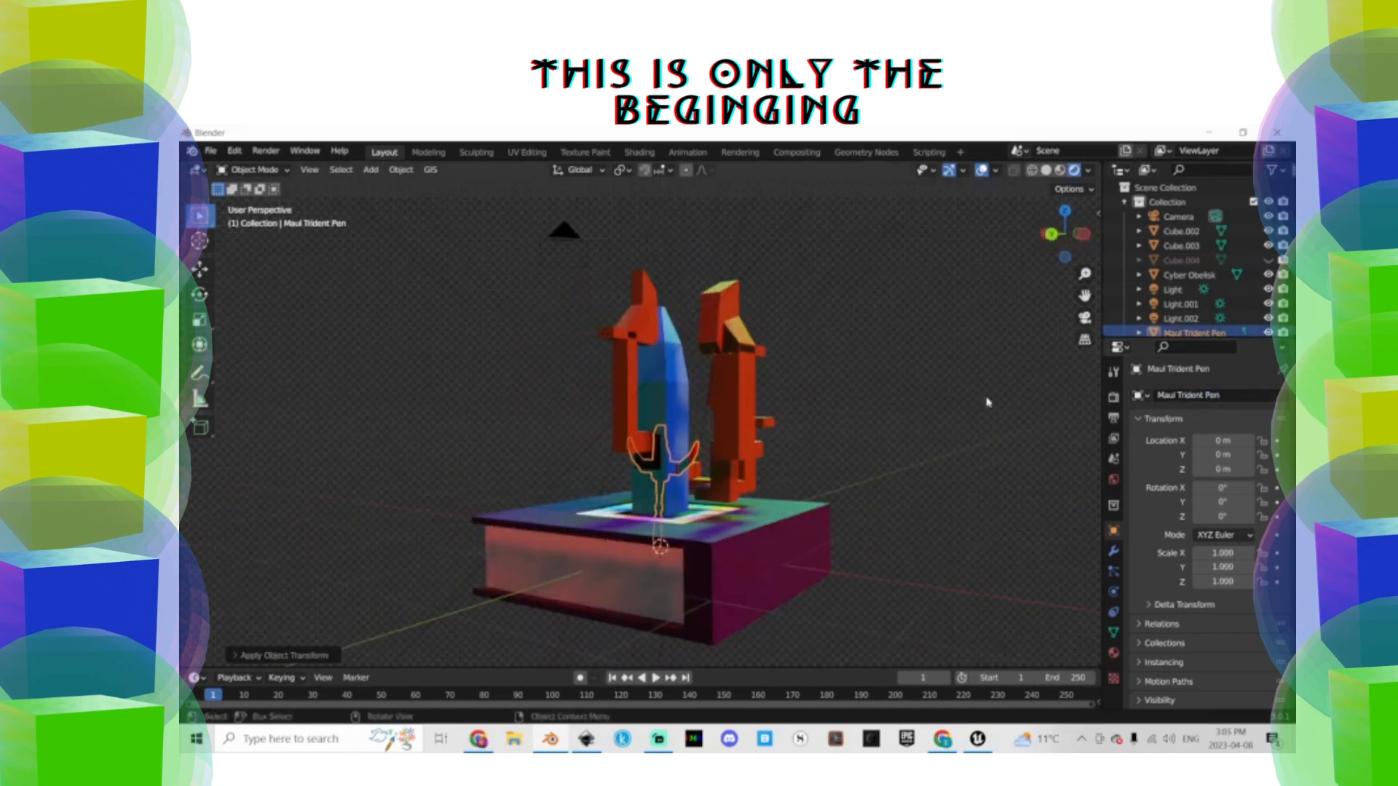
Rename the object Cube.003 MetachertRockProp
{"action": "left_click", "coordinate": [1184, 249]}
{"action": "key", "text": "alt+r"}
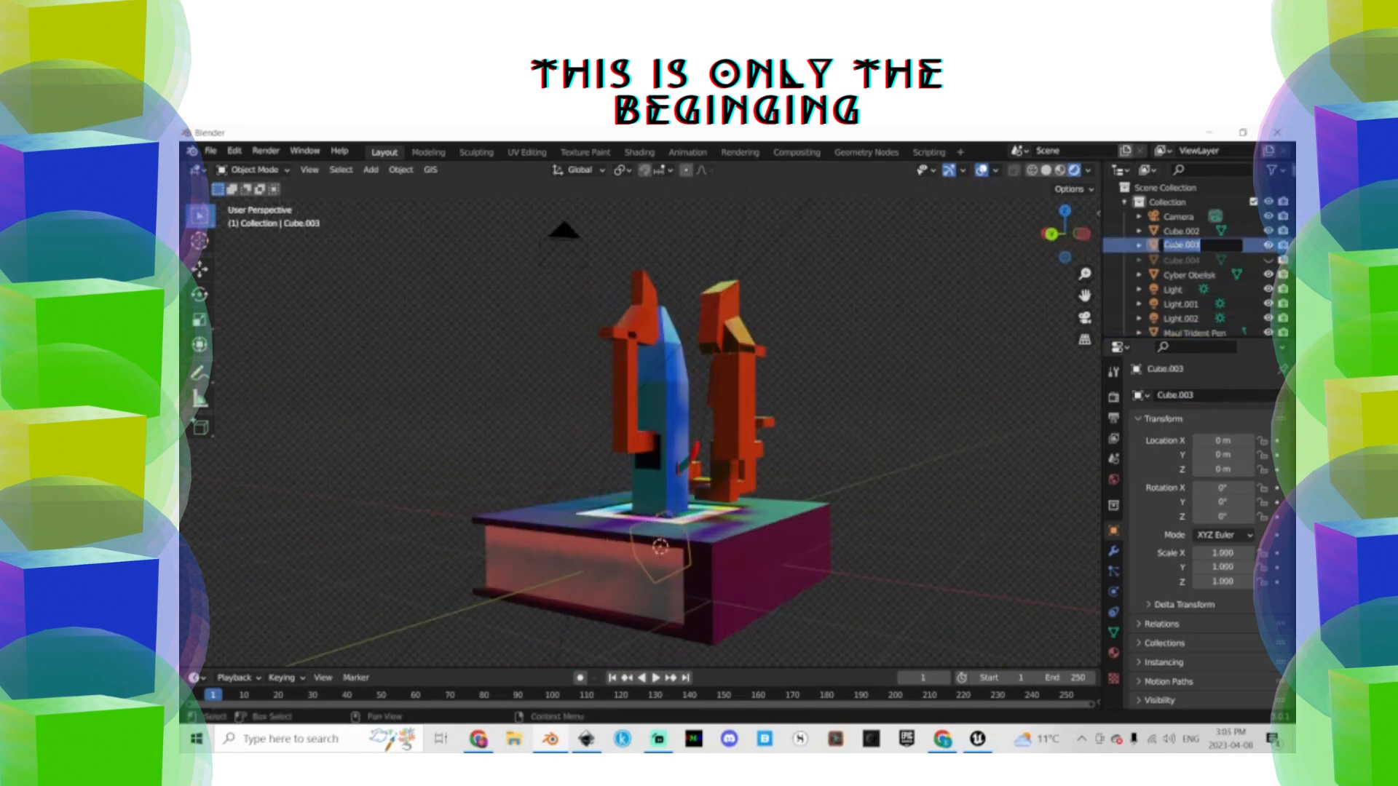
{"action": "type", "text": "MetachertRock"}
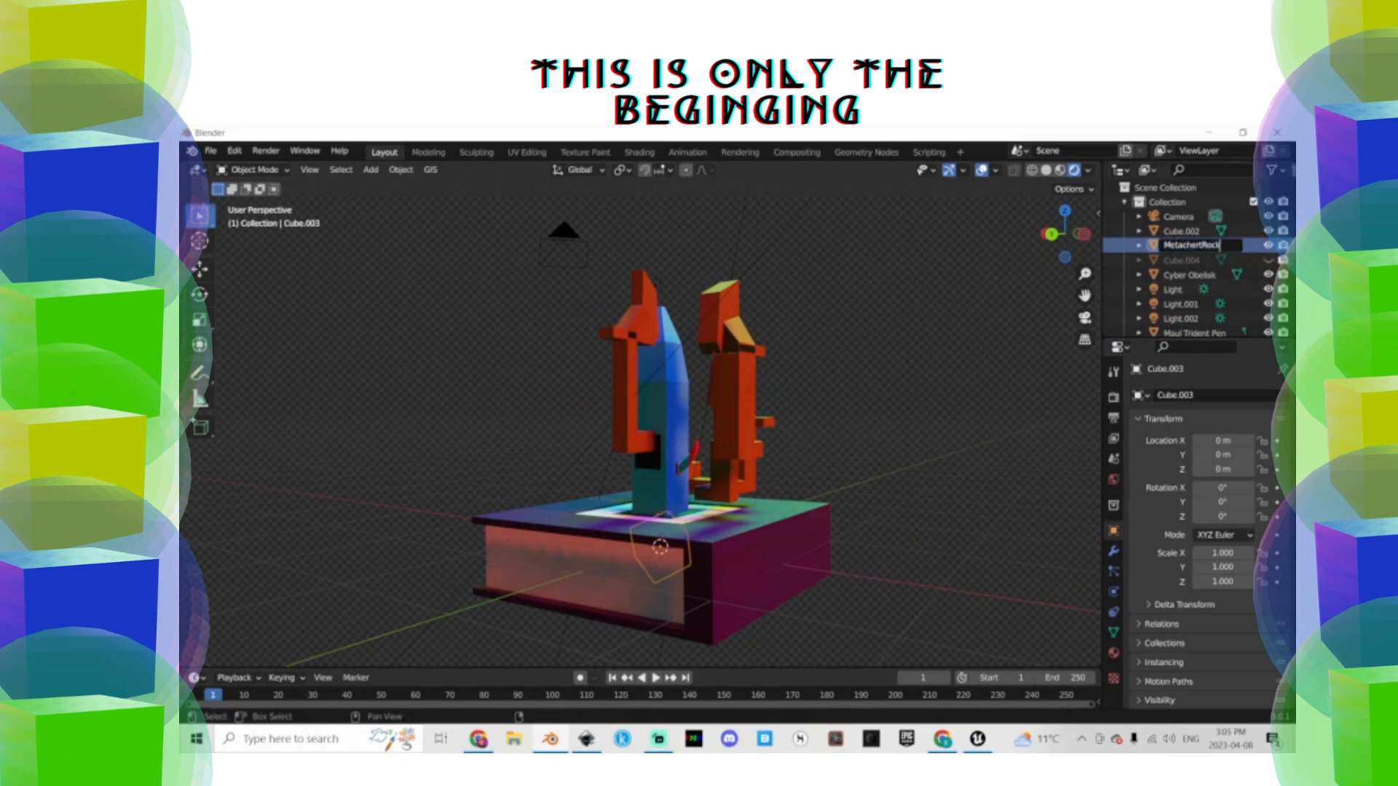
{"action": "type", "text": "Prop"}
{"action": "key", "text": "Return"}
Rename the object Cube.002 Gob Berry
{"action": "left_click", "coordinate": [1175, 233]}
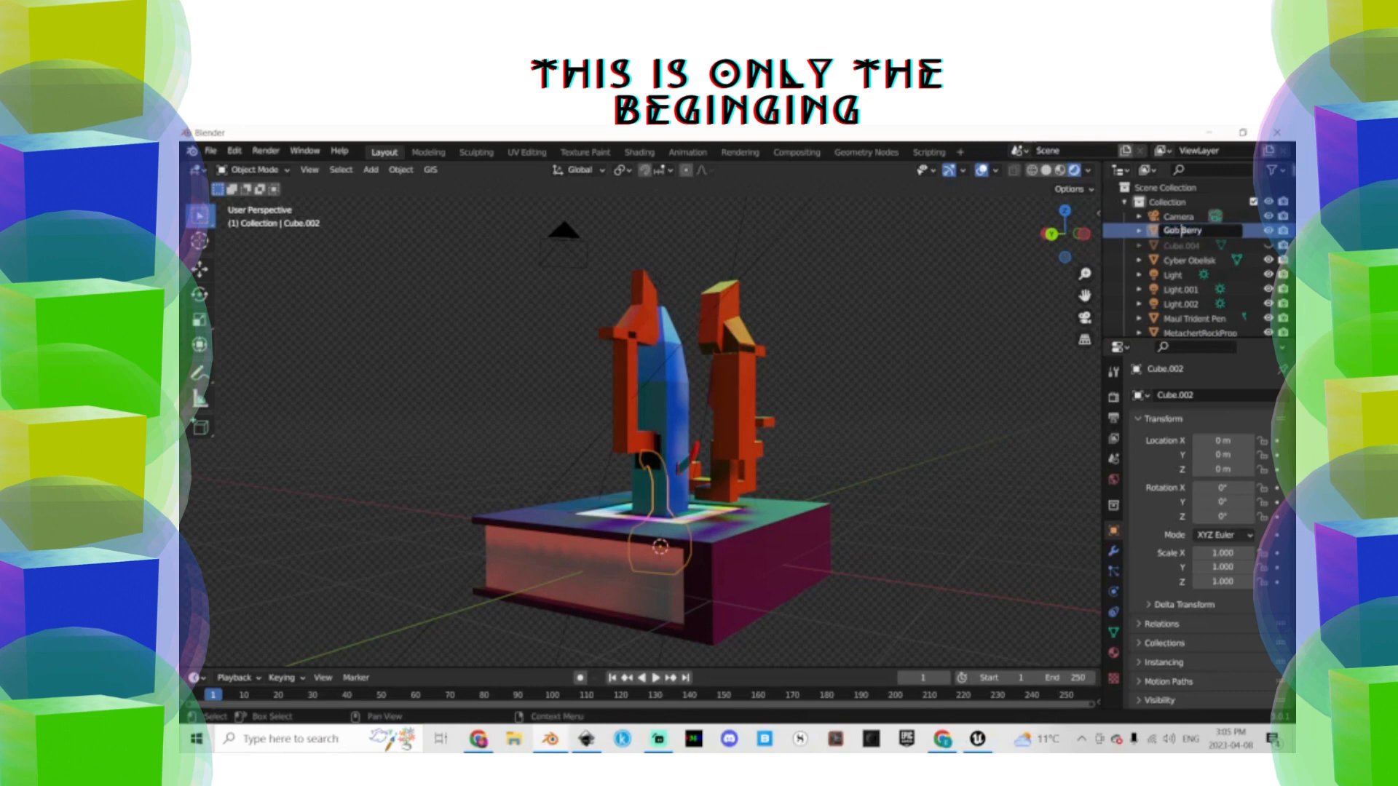
{"action": "key", "text": "Return"}
{"action": "scroll", "coordinate": [661, 381], "scroll_direction": "down", "scroll_amount": 3}
{"action": "middle_click_drag", "start_coordinate": [661, 381], "coordinate": [808, 404]}
Launch a second Blender instance from the Windows search and dismiss its splash screen
{"action": "left_click", "coordinate": [341, 737]}
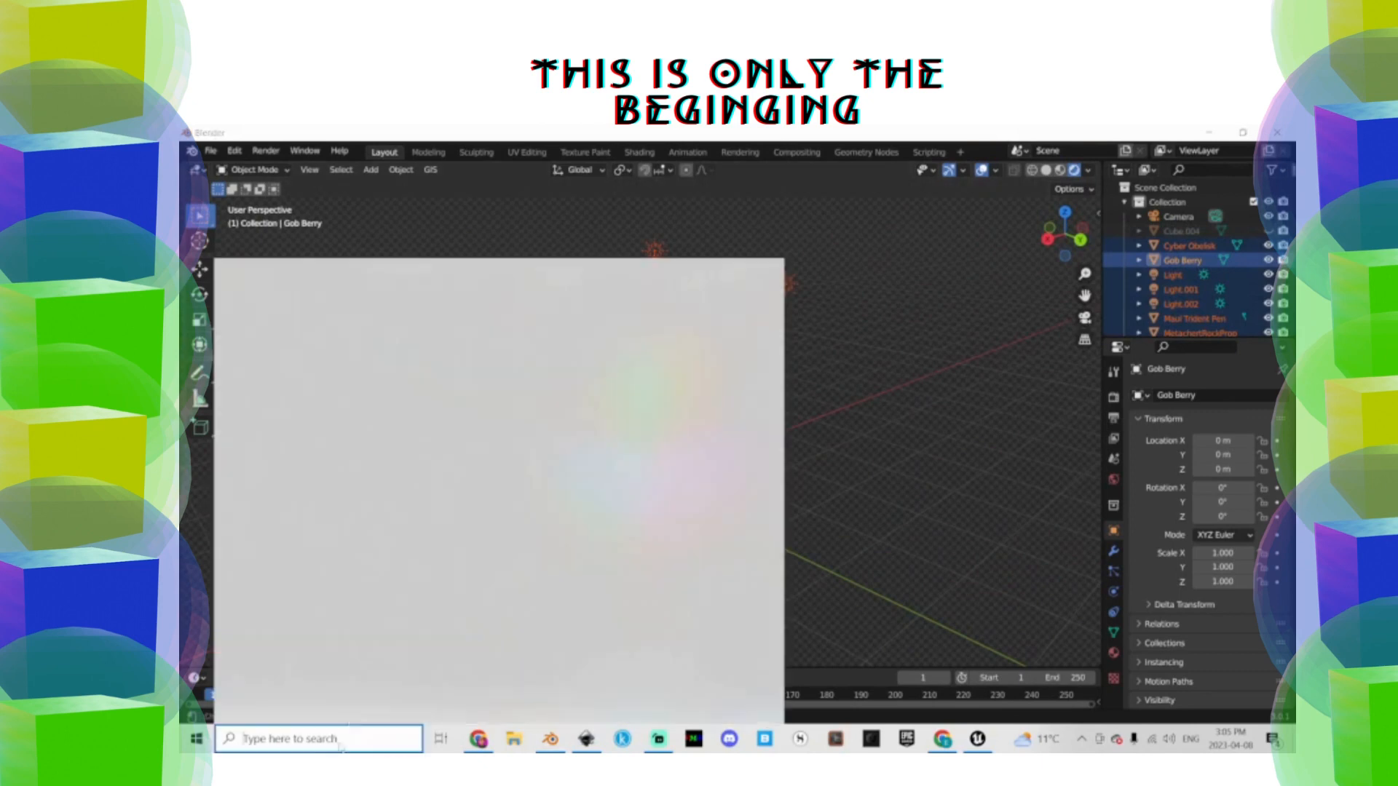
{"action": "type", "text": "ble"}
{"action": "key", "text": "Return"}
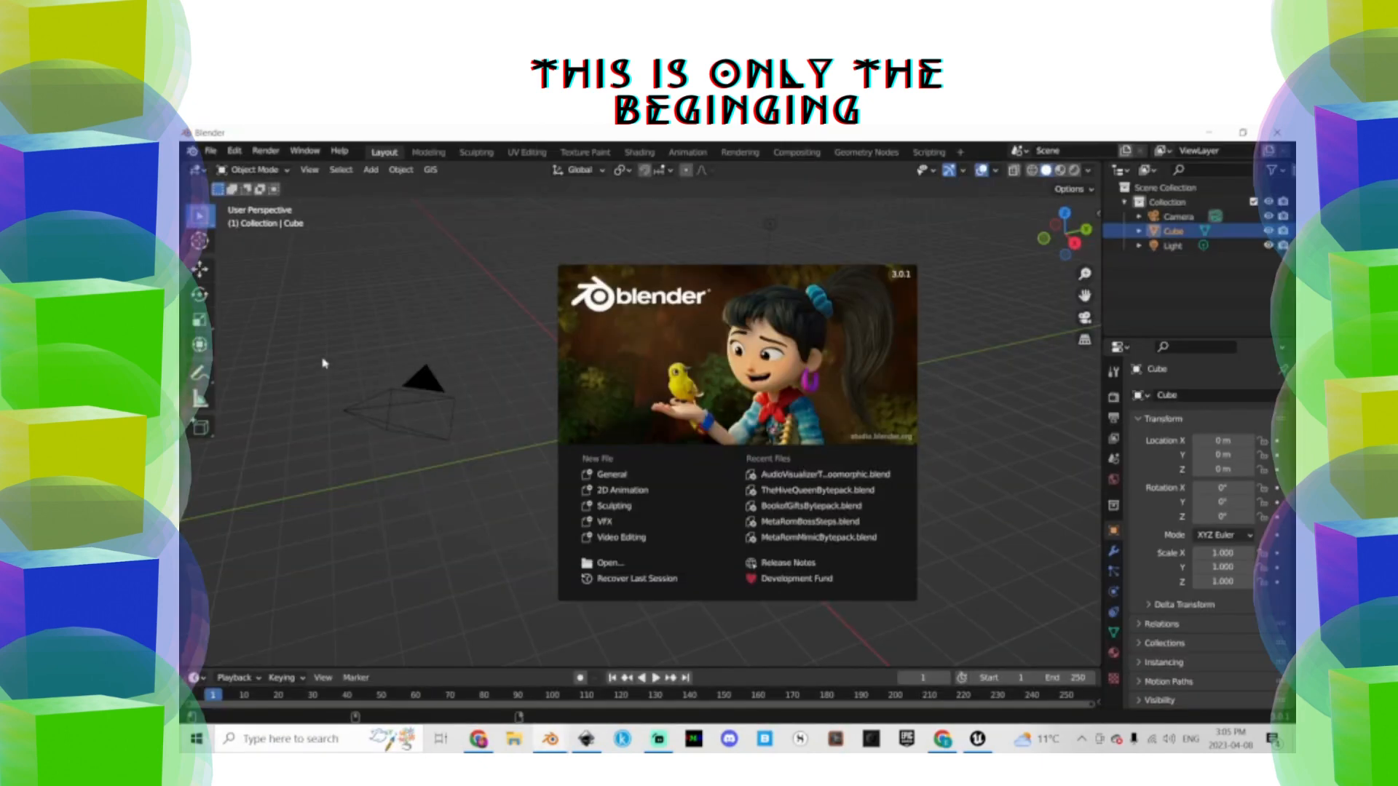
{"action": "left_click", "coordinate": [326, 353]}
Open NanoExtractionCompileer.blend from the Compiler folder and delete all objects in it
{"action": "left_click", "coordinate": [211, 150]}
{"action": "left_click", "coordinate": [225, 186]}
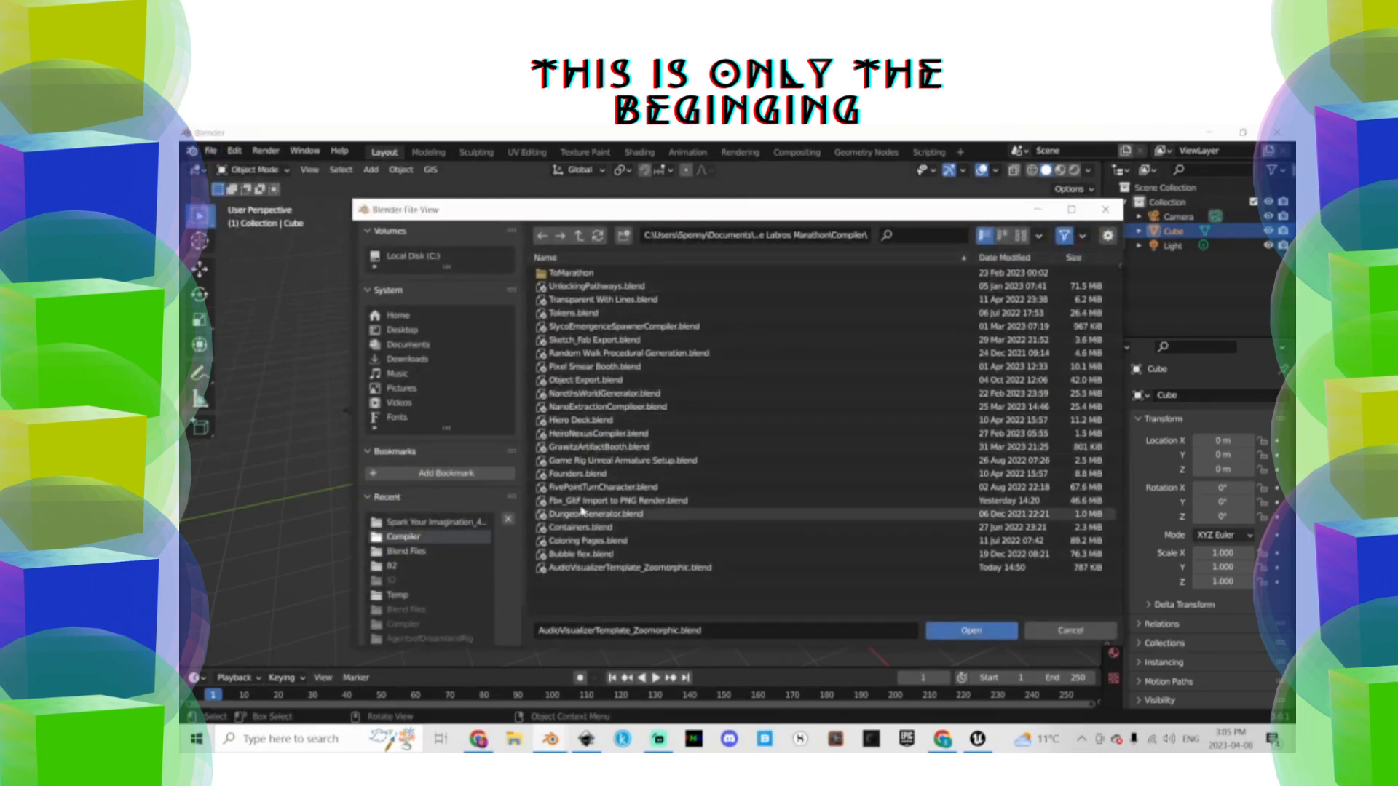
{"action": "left_click", "coordinate": [587, 408]}
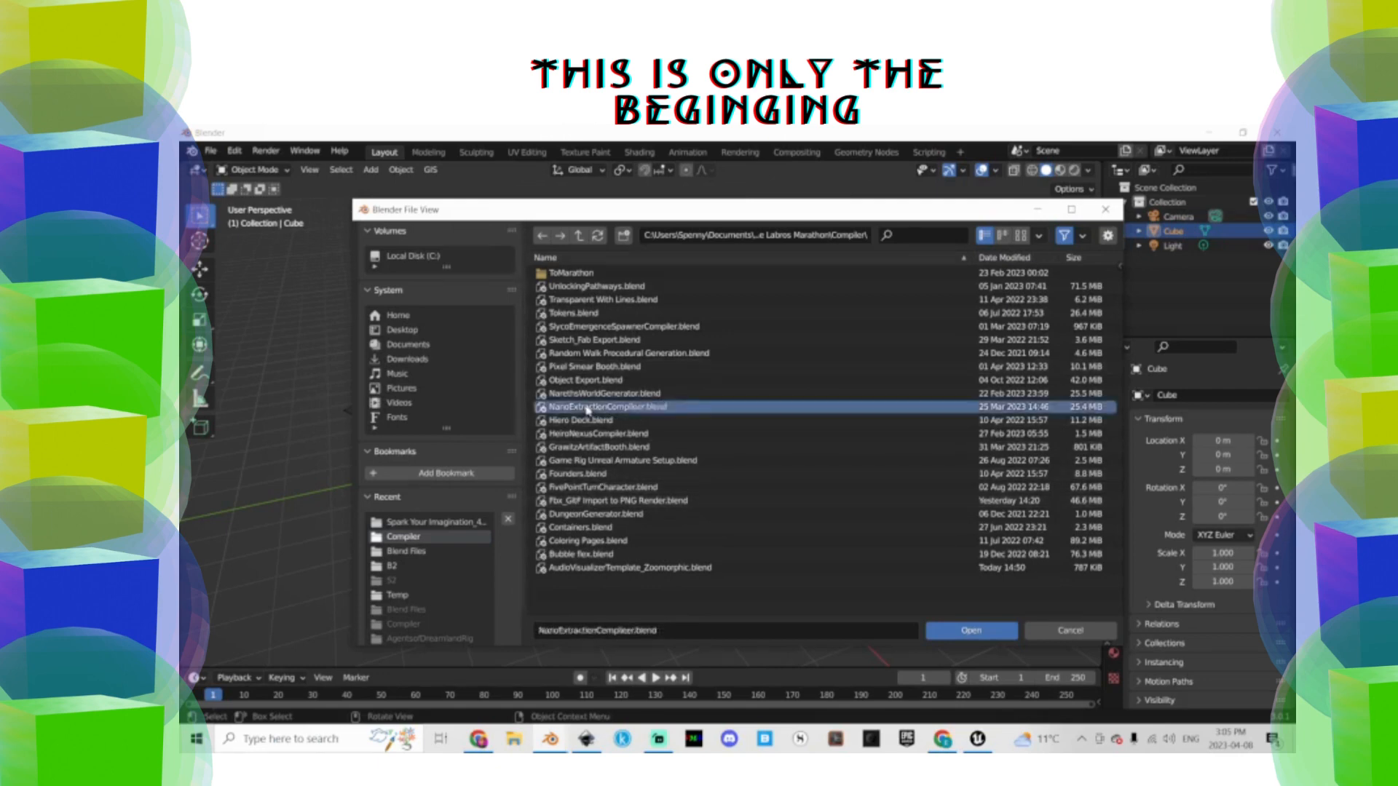
{"action": "double_click", "coordinate": [587, 408]}
{"action": "key", "text": "a"}
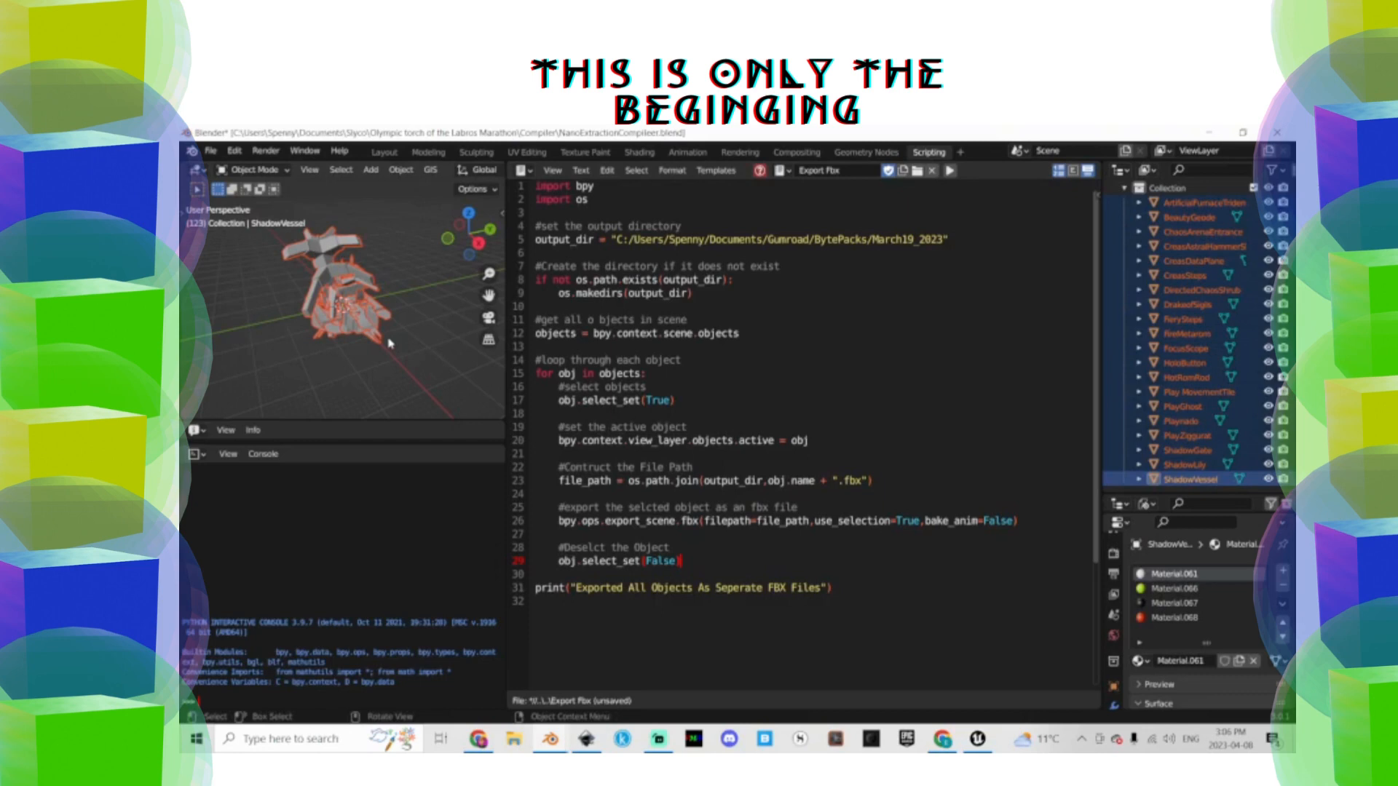
{"action": "key", "text": "Delete"}
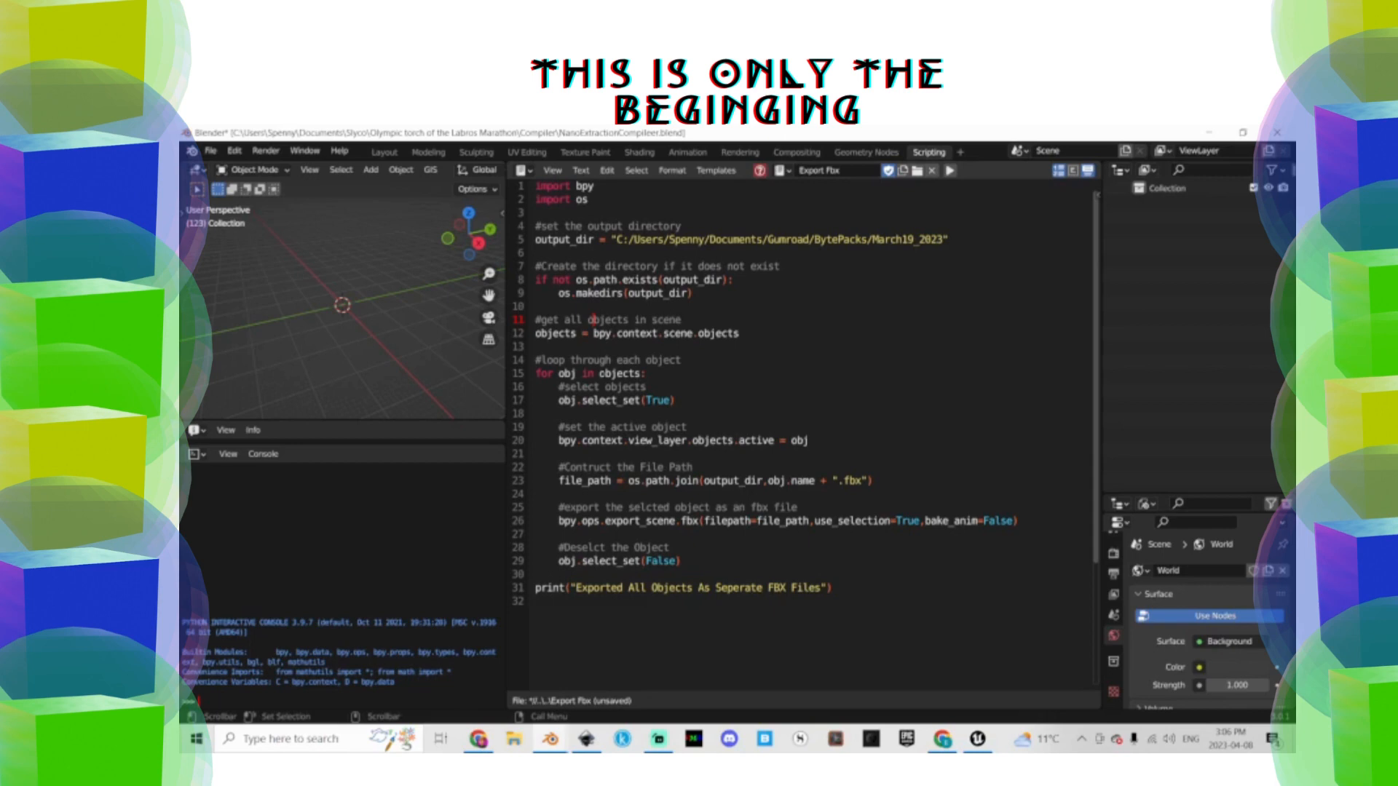
Switch to the prop scene and copy Cyber Obelisk, Gob Berry, Maul Trident Pen, MetachertRockProp, RikterSnek and SnotWood Alder
{"action": "key", "text": "alt+Tab"}
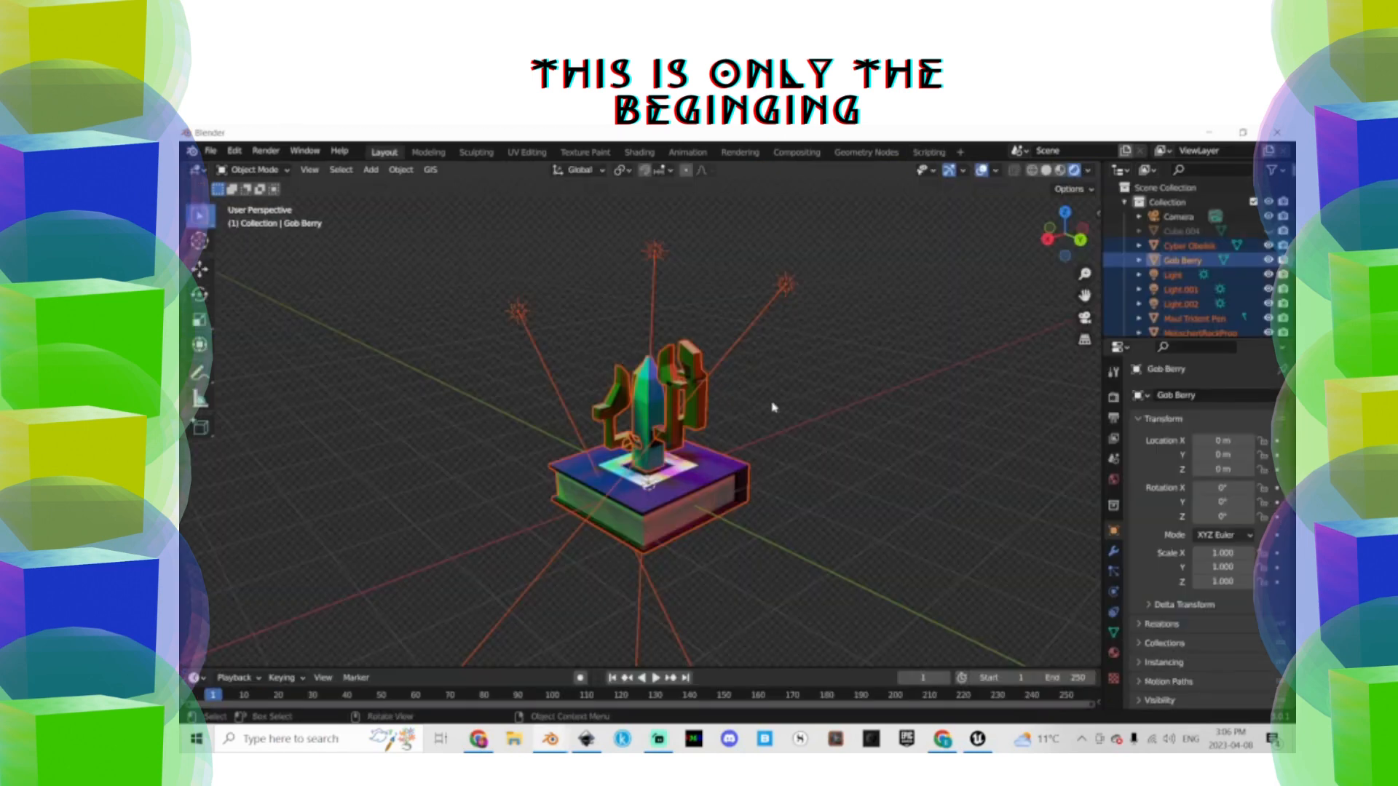
{"action": "left_click", "coordinate": [825, 307]}
{"action": "left_click", "coordinate": [1192, 248]}
{"action": "left_click", "coordinate": [1183, 261], "text": "ctrl"}
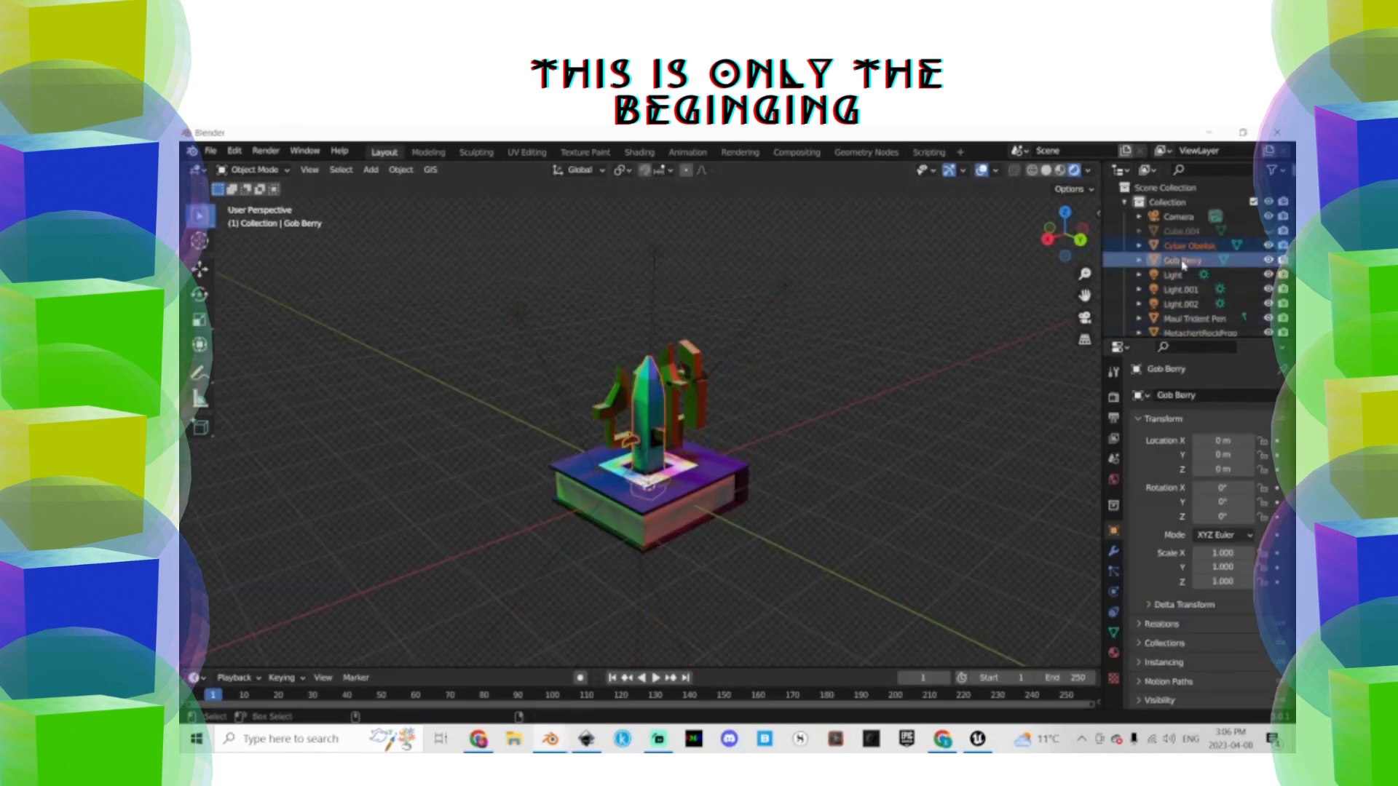
{"action": "scroll", "coordinate": [1190, 315], "scroll_direction": "down", "scroll_amount": 1}
{"action": "left_click", "coordinate": [1191, 295], "text": "ctrl"}
{"action": "left_click", "coordinate": [1191, 309], "text": "ctrl"}
{"action": "scroll", "coordinate": [1191, 309], "scroll_direction": "down", "scroll_amount": 1}
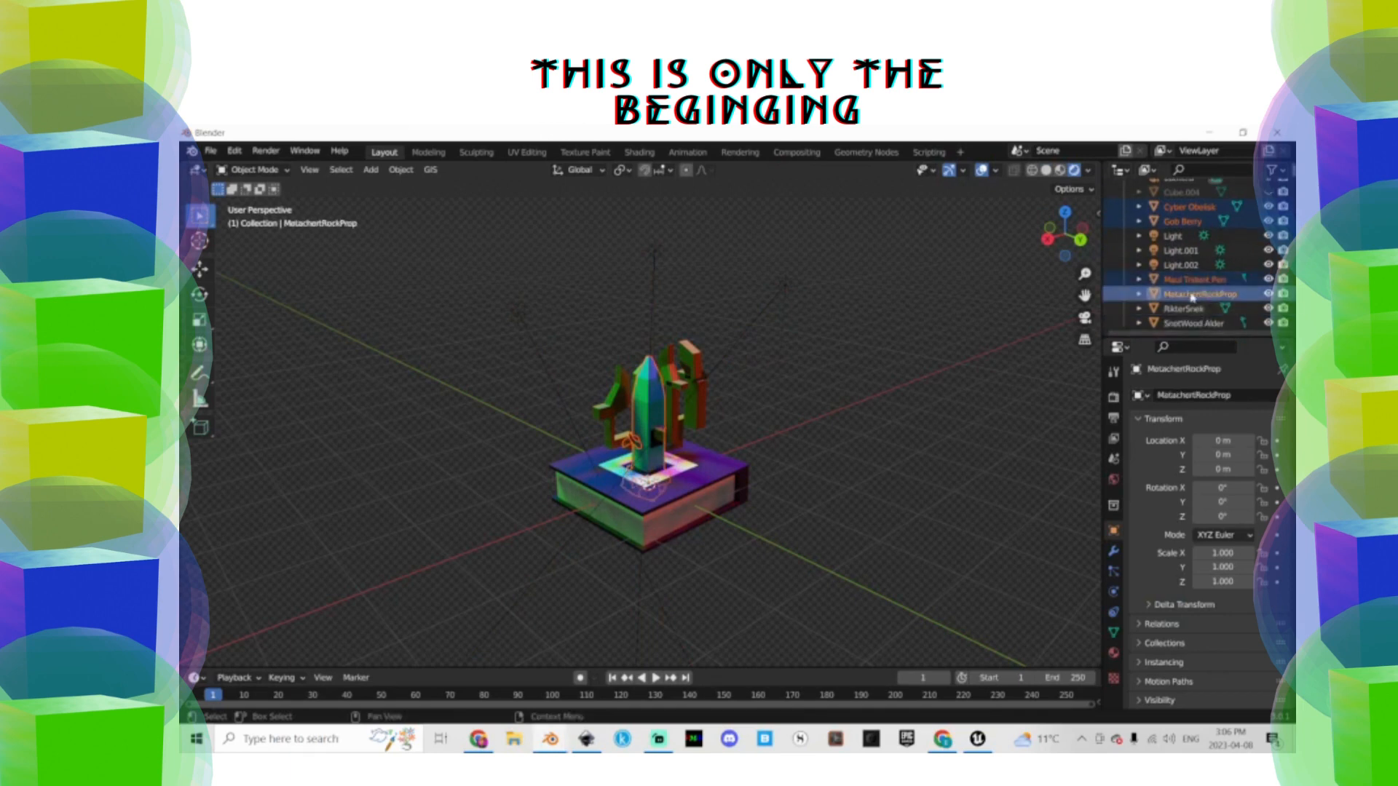
{"action": "left_click", "coordinate": [1193, 309], "text": "ctrl"}
{"action": "left_click", "coordinate": [1200, 323], "text": "ctrl"}
Paste the six copied props into the NanoExtractionCompileer file in the Layout workspace
{"action": "key", "text": "alt+Tab"}
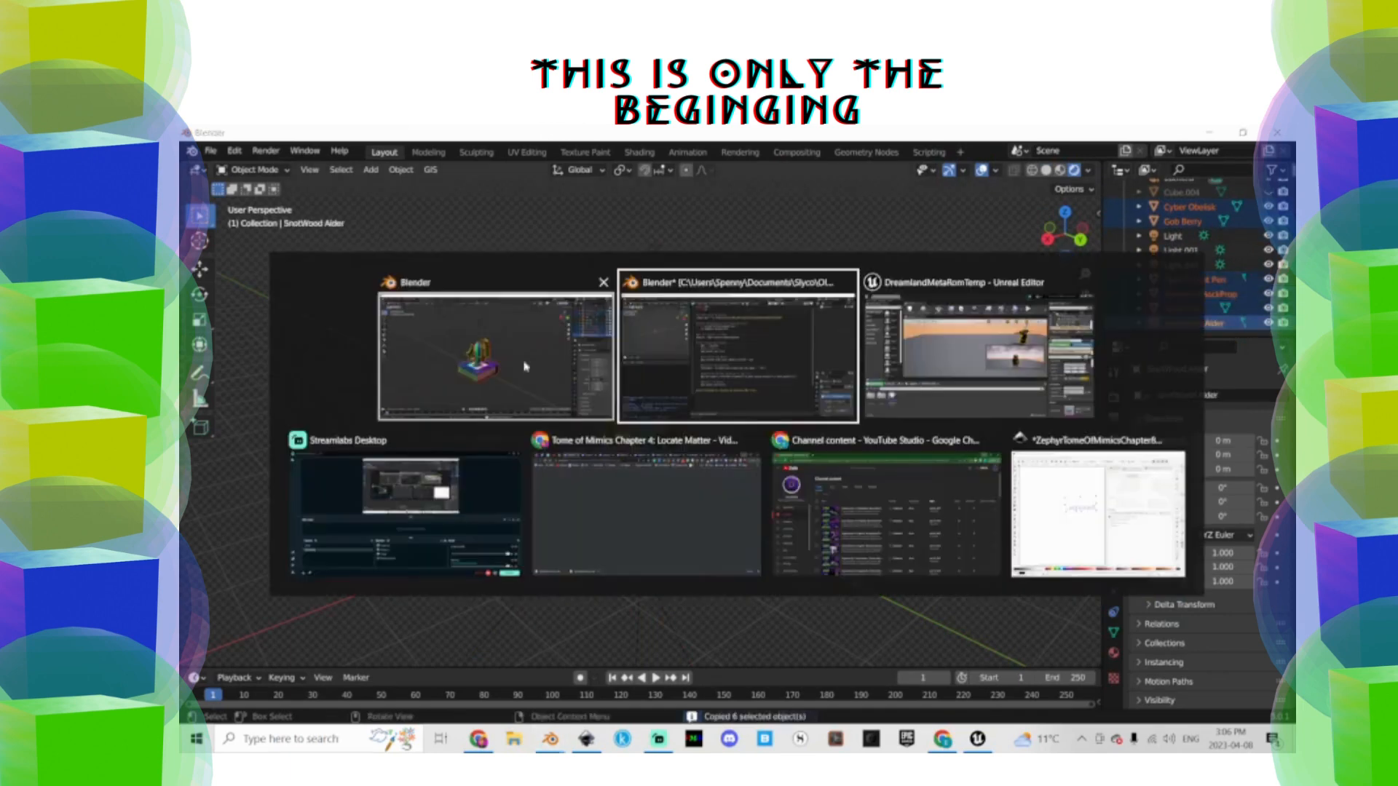
{"action": "left_click", "coordinate": [385, 152]}
{"action": "key", "text": "ctrl+v"}
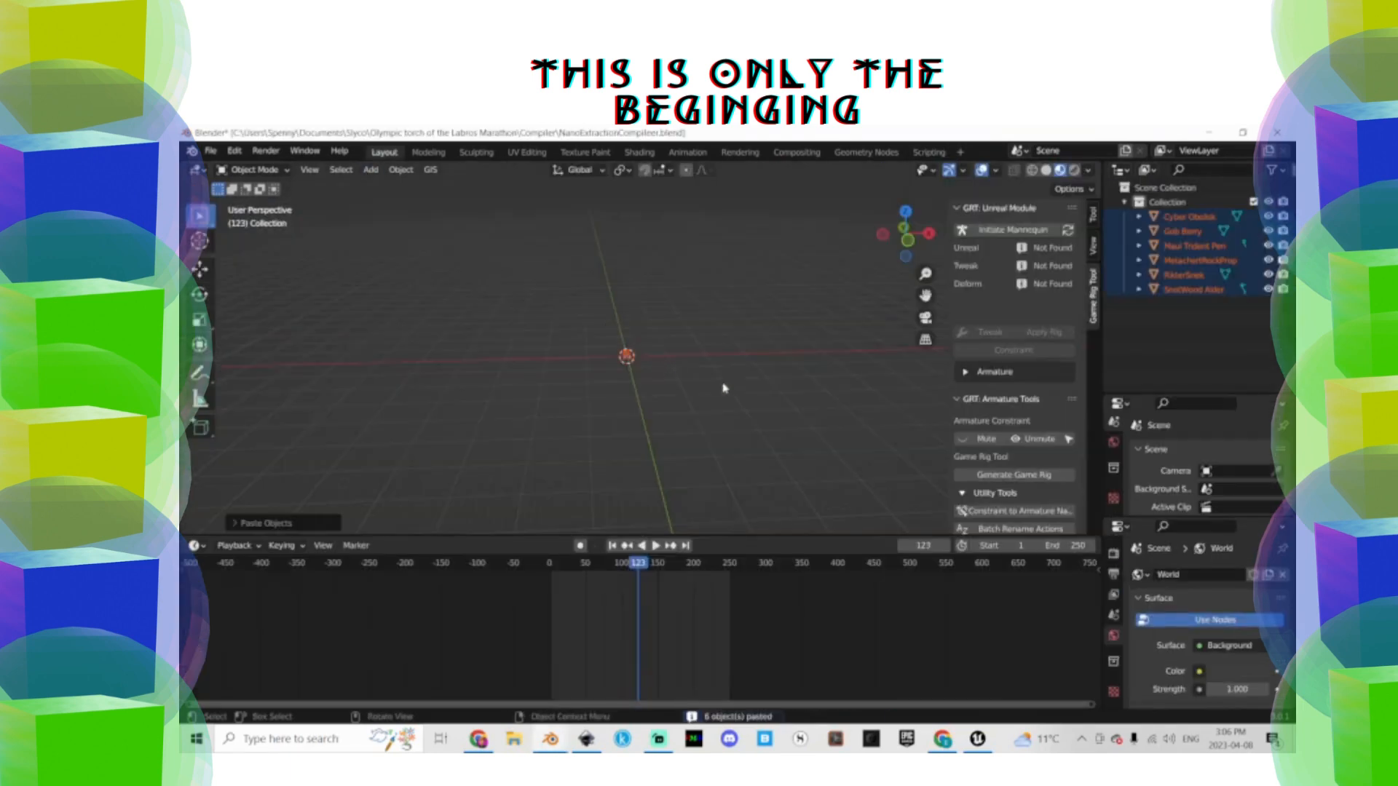
{"action": "scroll", "coordinate": [724, 390], "scroll_direction": "up", "scroll_amount": 5}
{"action": "middle_click_drag", "start_coordinate": [724, 391], "coordinate": [692, 346]}
Apply all transforms to the pasted props and move the timeline to frame 6
{"action": "key", "text": "ctrl+a"}
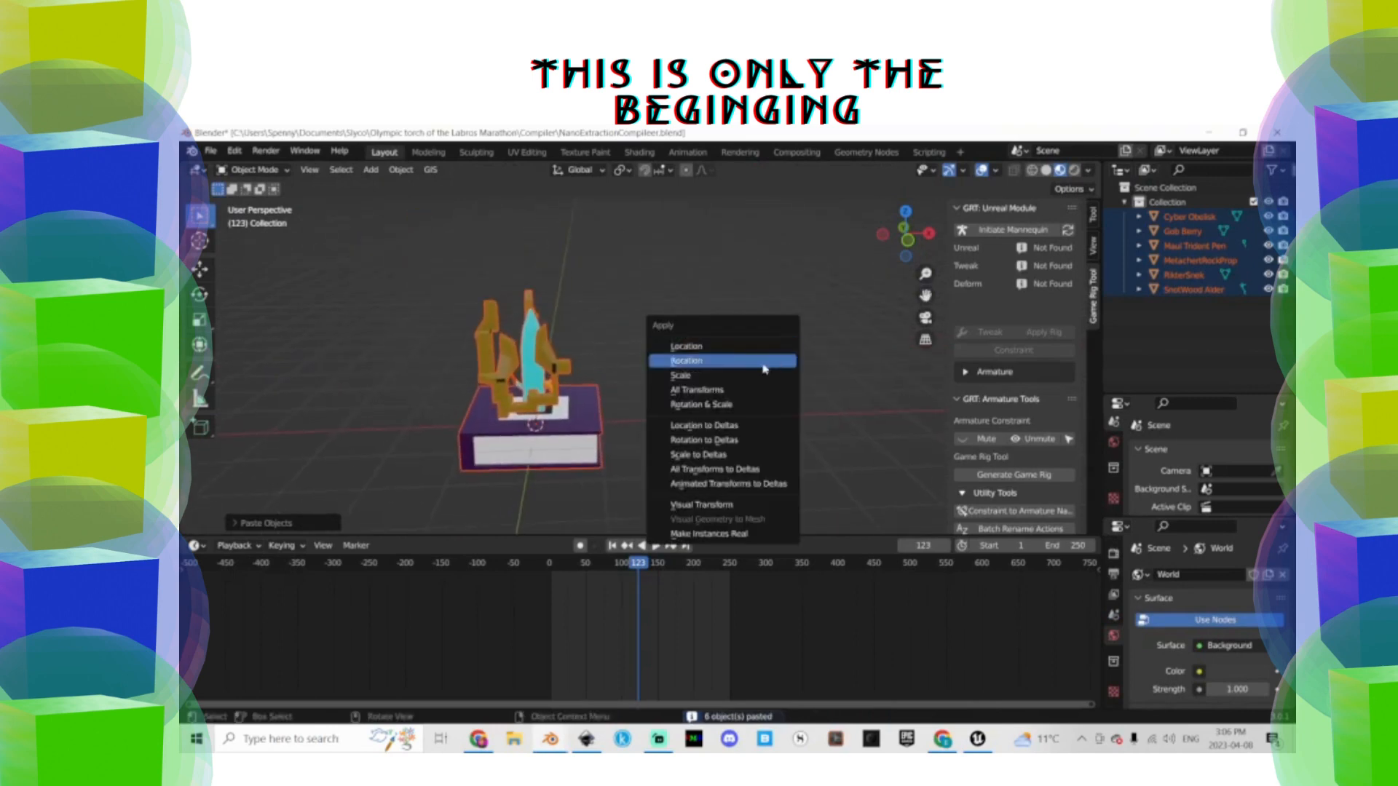
{"action": "left_click", "coordinate": [728, 393]}
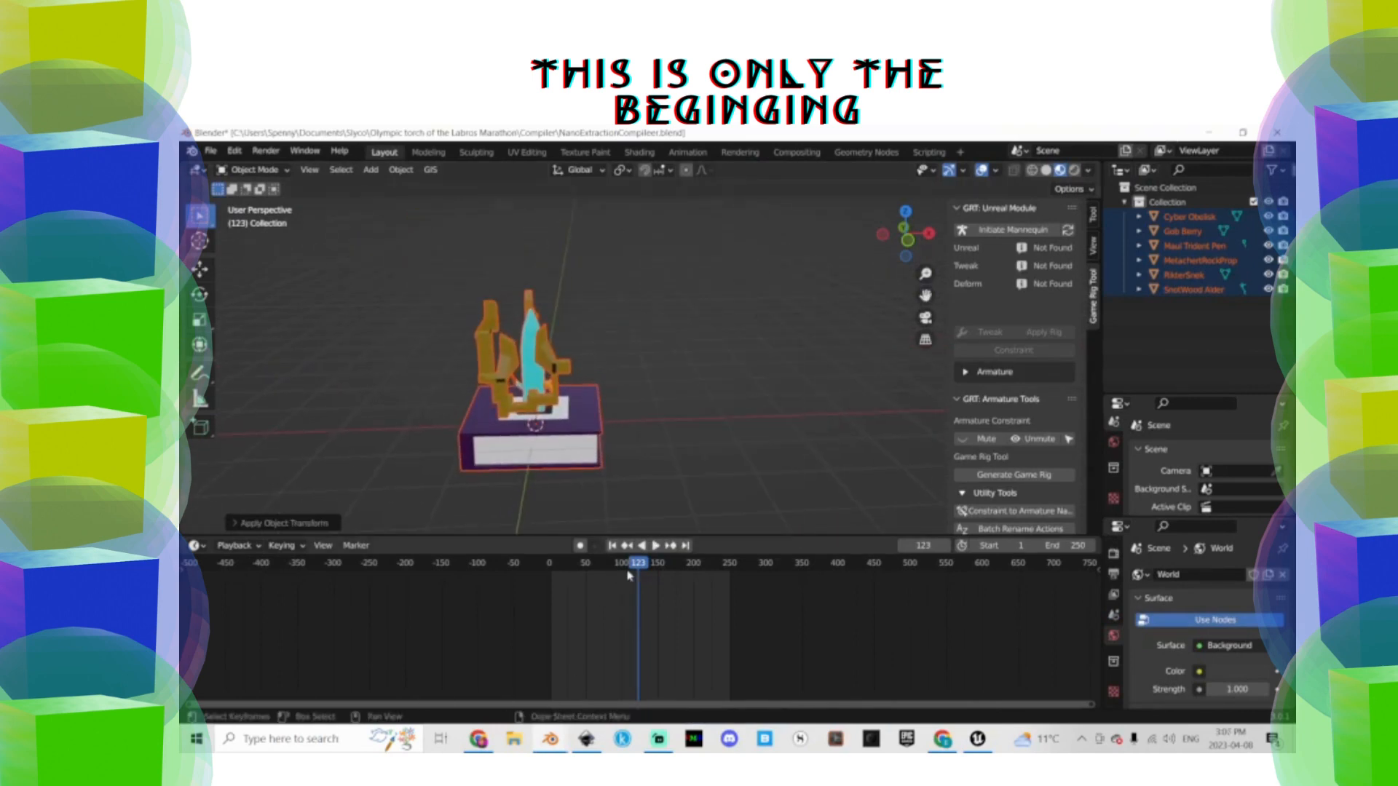
{"action": "left_click_drag", "start_coordinate": [629, 575], "coordinate": [553, 575]}
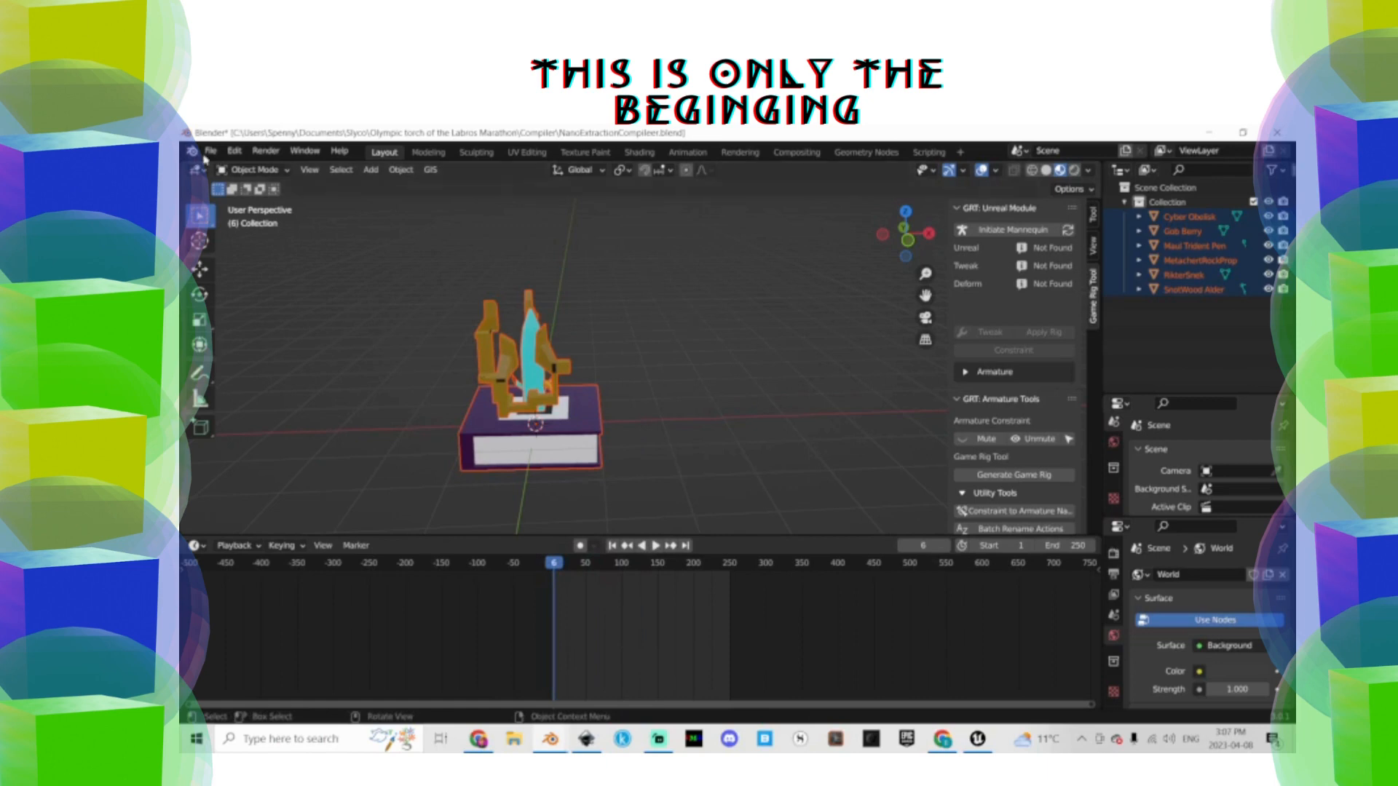
Deselect the props in the Scripting workspace and run the Export Fbx script
{"action": "left_click", "coordinate": [929, 152]}
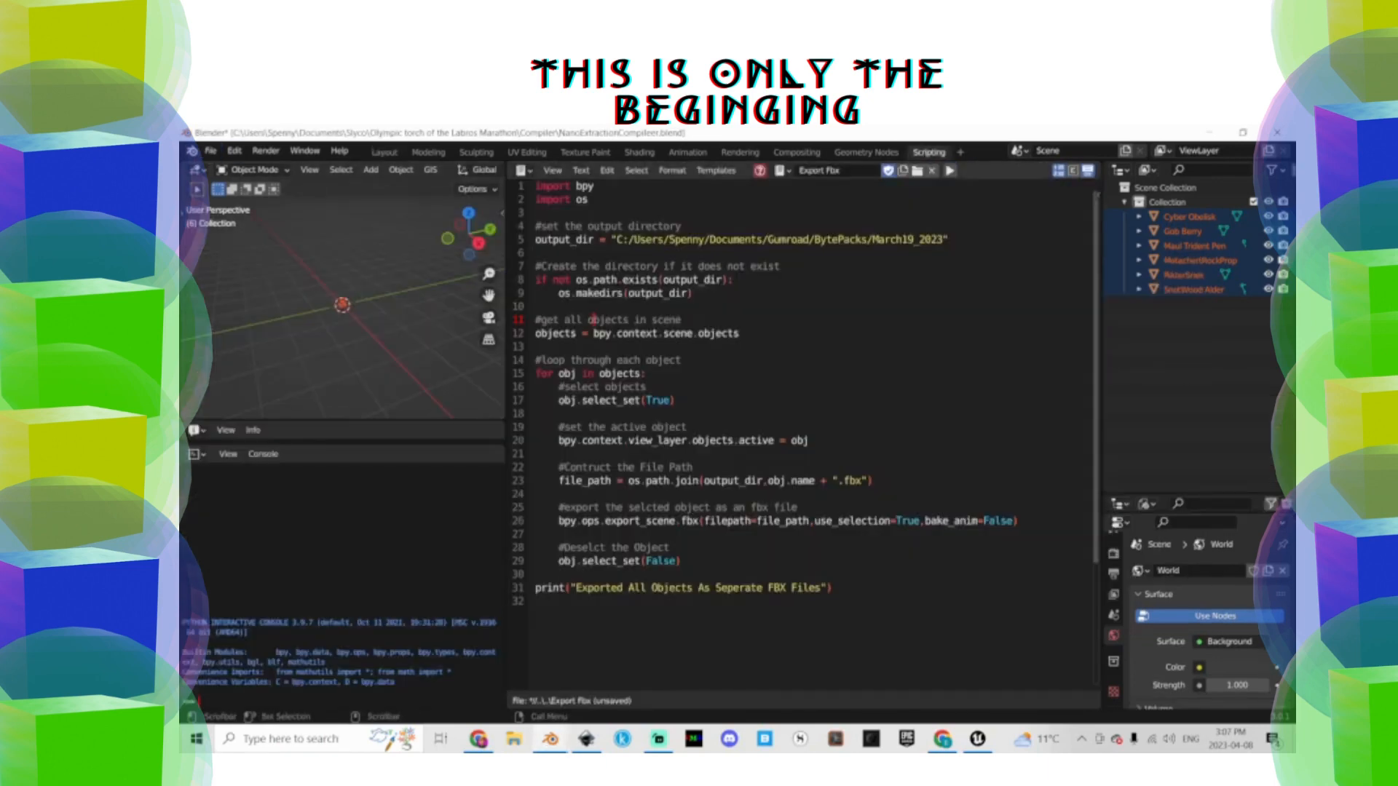
{"action": "left_click", "coordinate": [404, 294]}
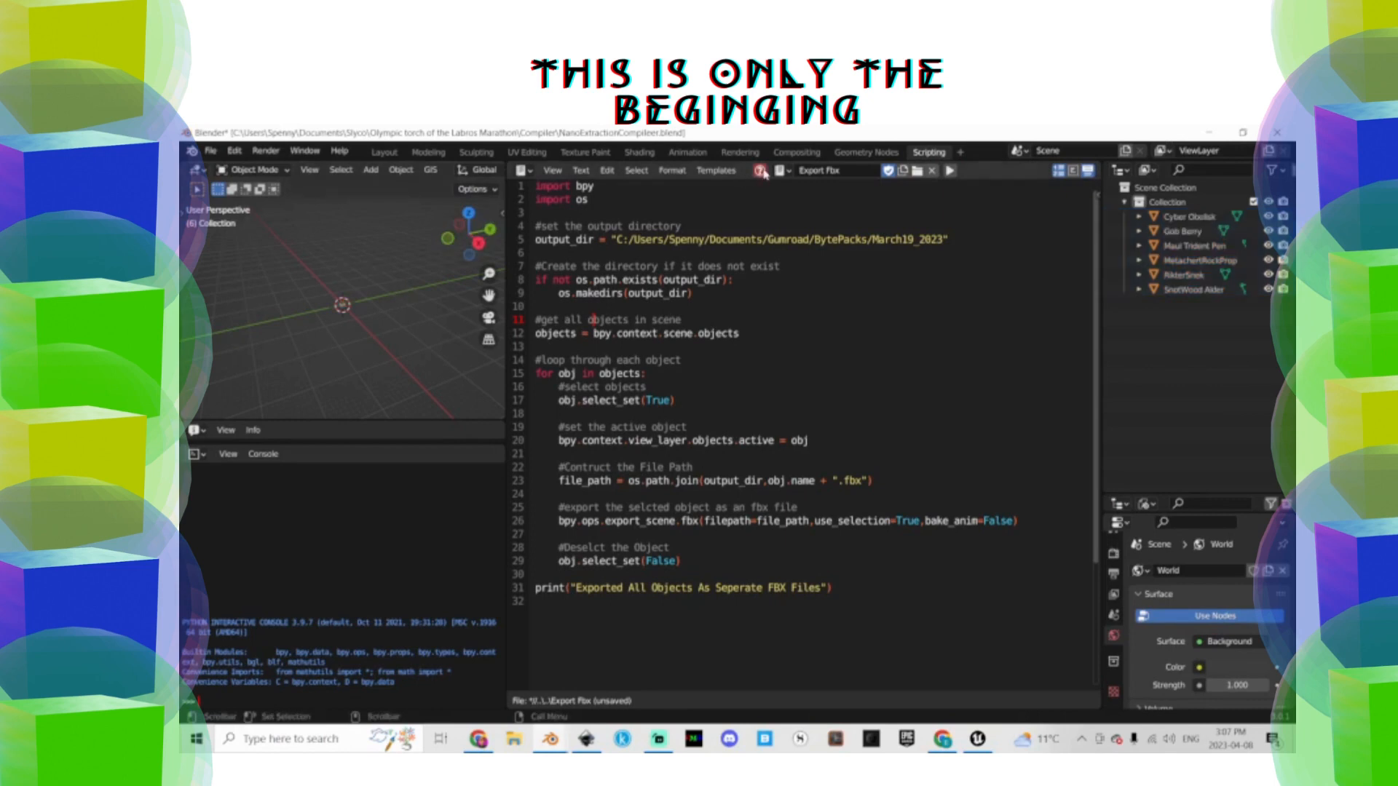
{"action": "left_click", "coordinate": [950, 171]}
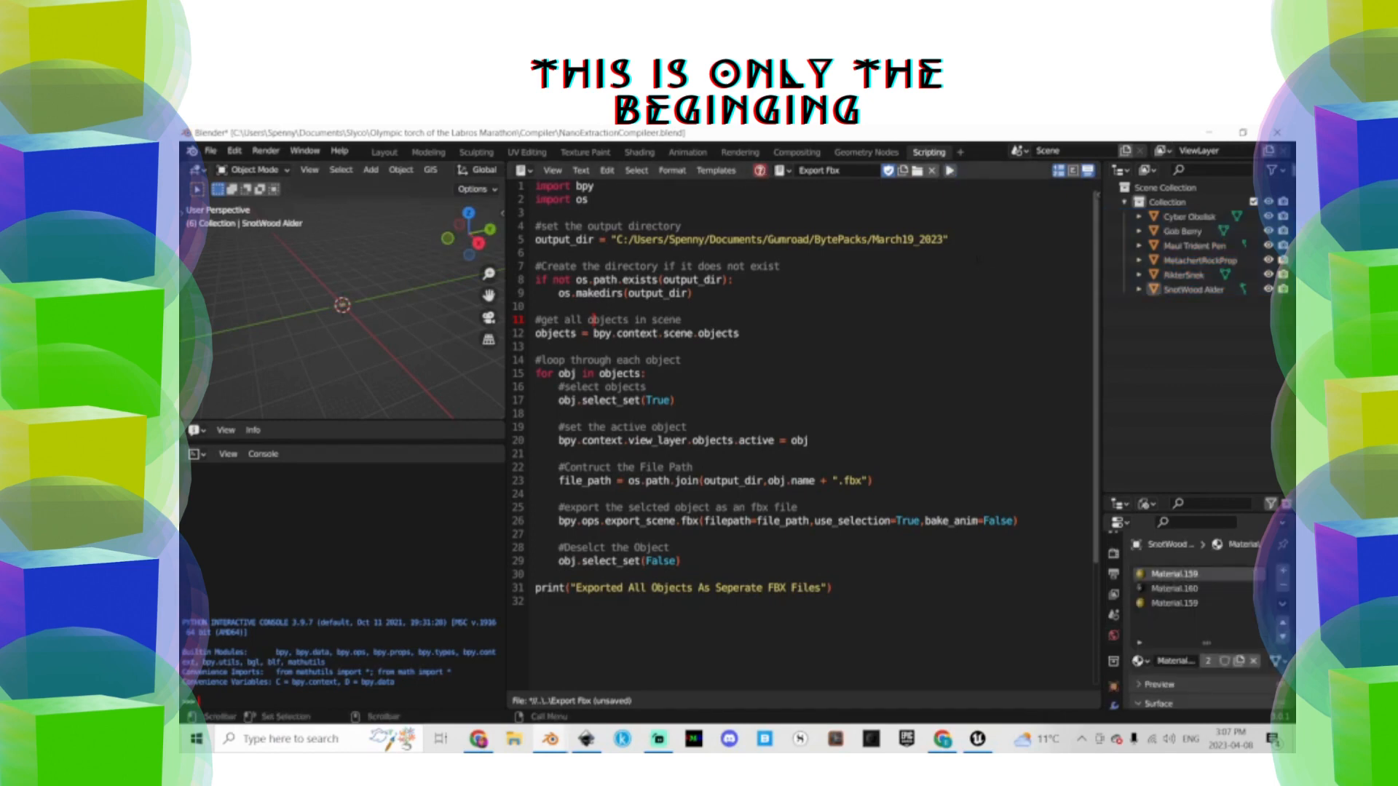
Open the BytePacks folder's March19_2023 subfolder in File Explorer and copy its address
{"action": "key", "text": "alt+Tab"}
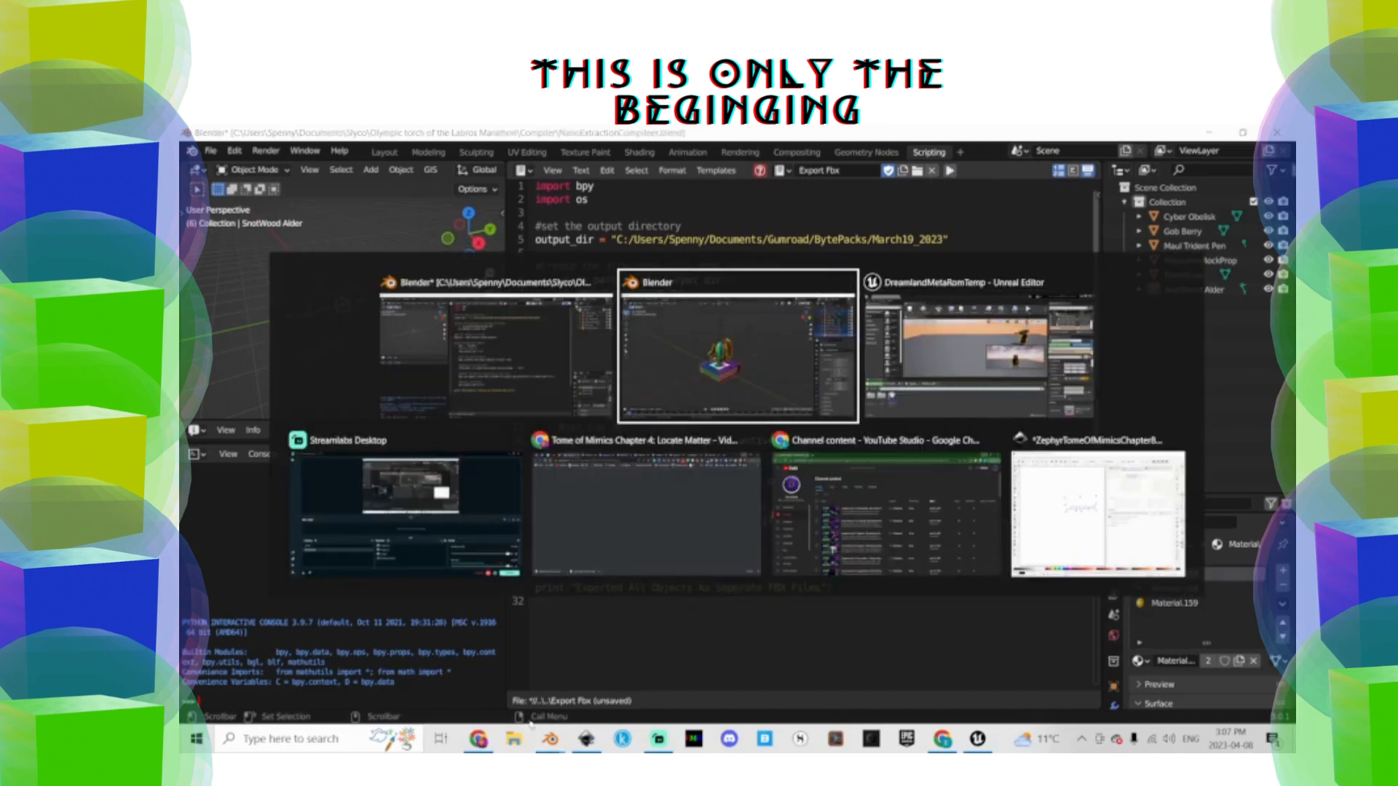
{"action": "left_click", "coordinate": [514, 739]}
{"action": "left_click", "coordinate": [774, 304]}
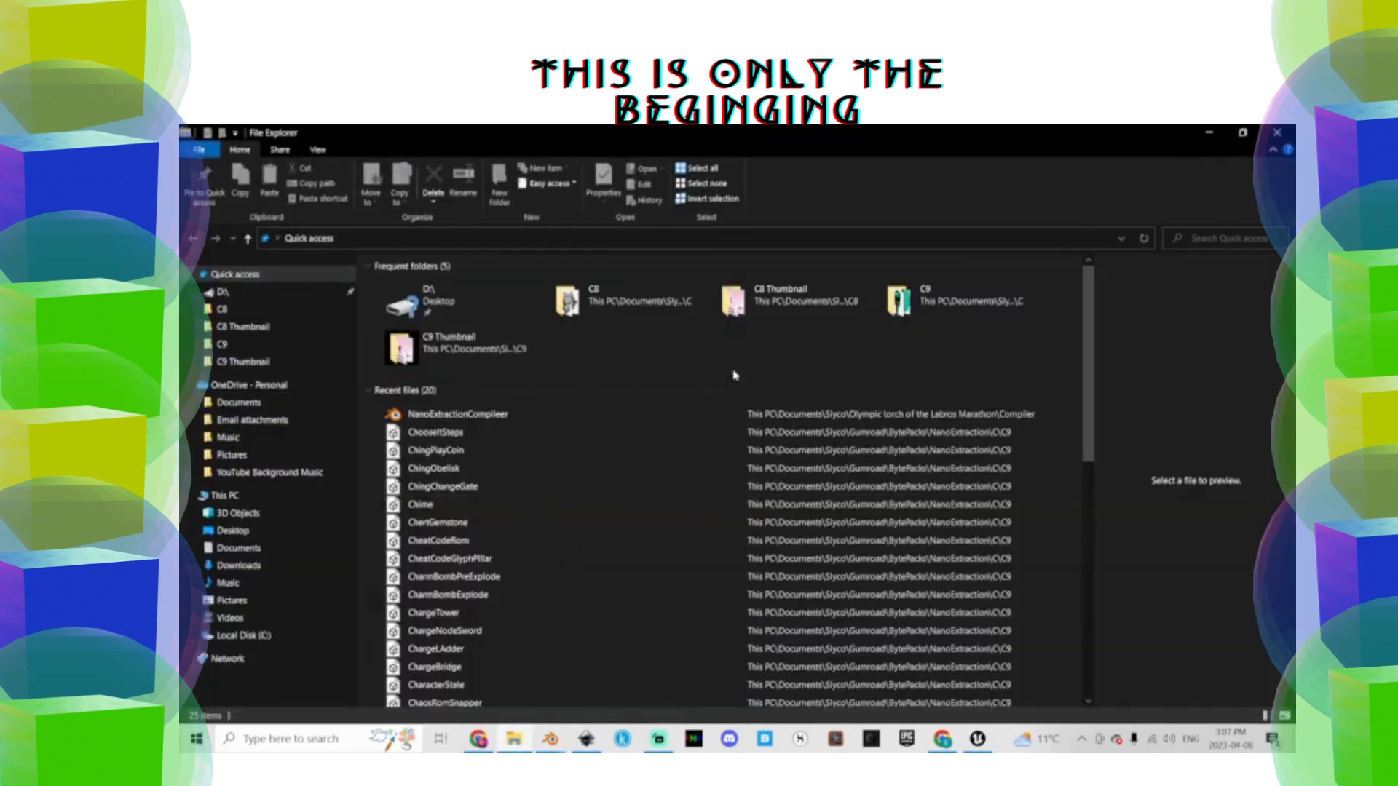
{"action": "left_click", "coordinate": [248, 328]}
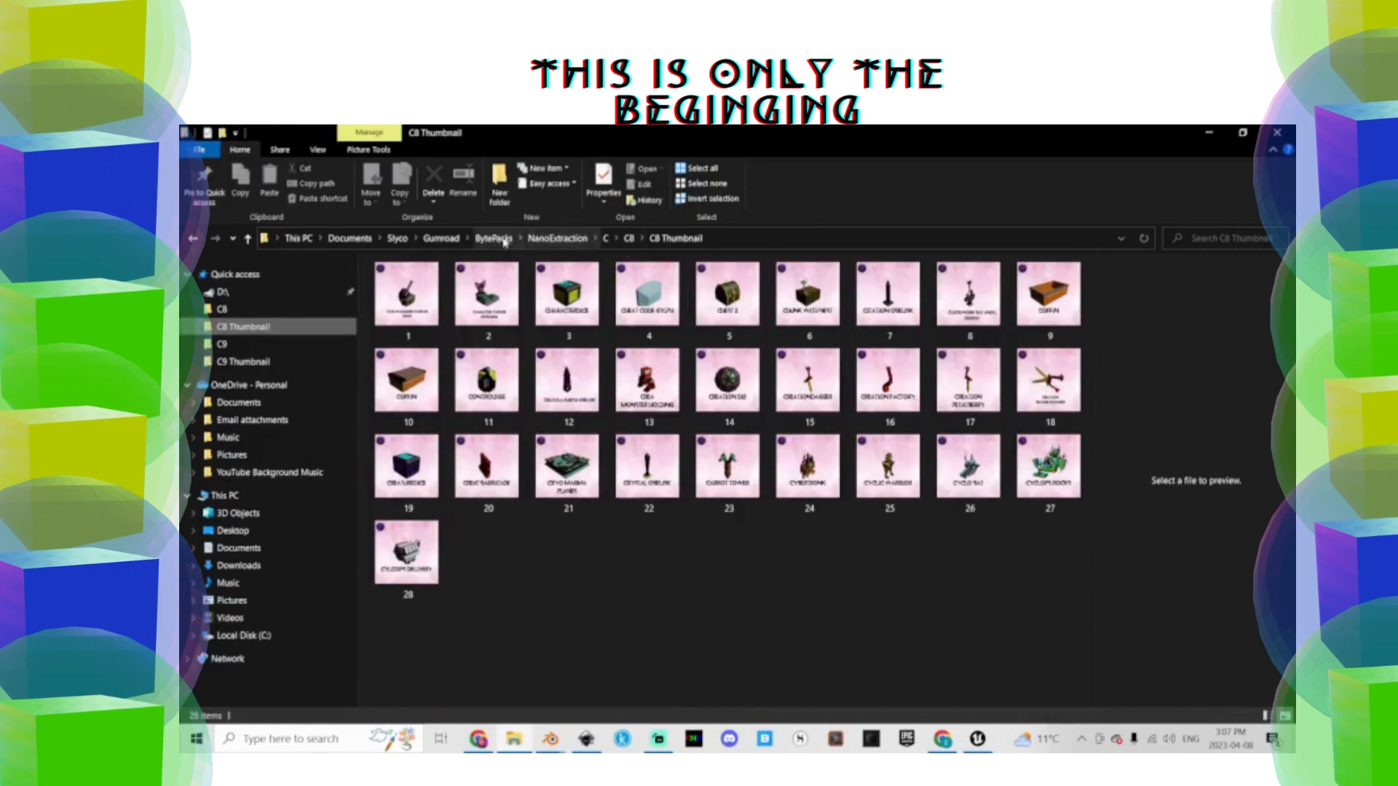
{"action": "left_click", "coordinate": [494, 238]}
{"action": "double_click", "coordinate": [428, 339]}
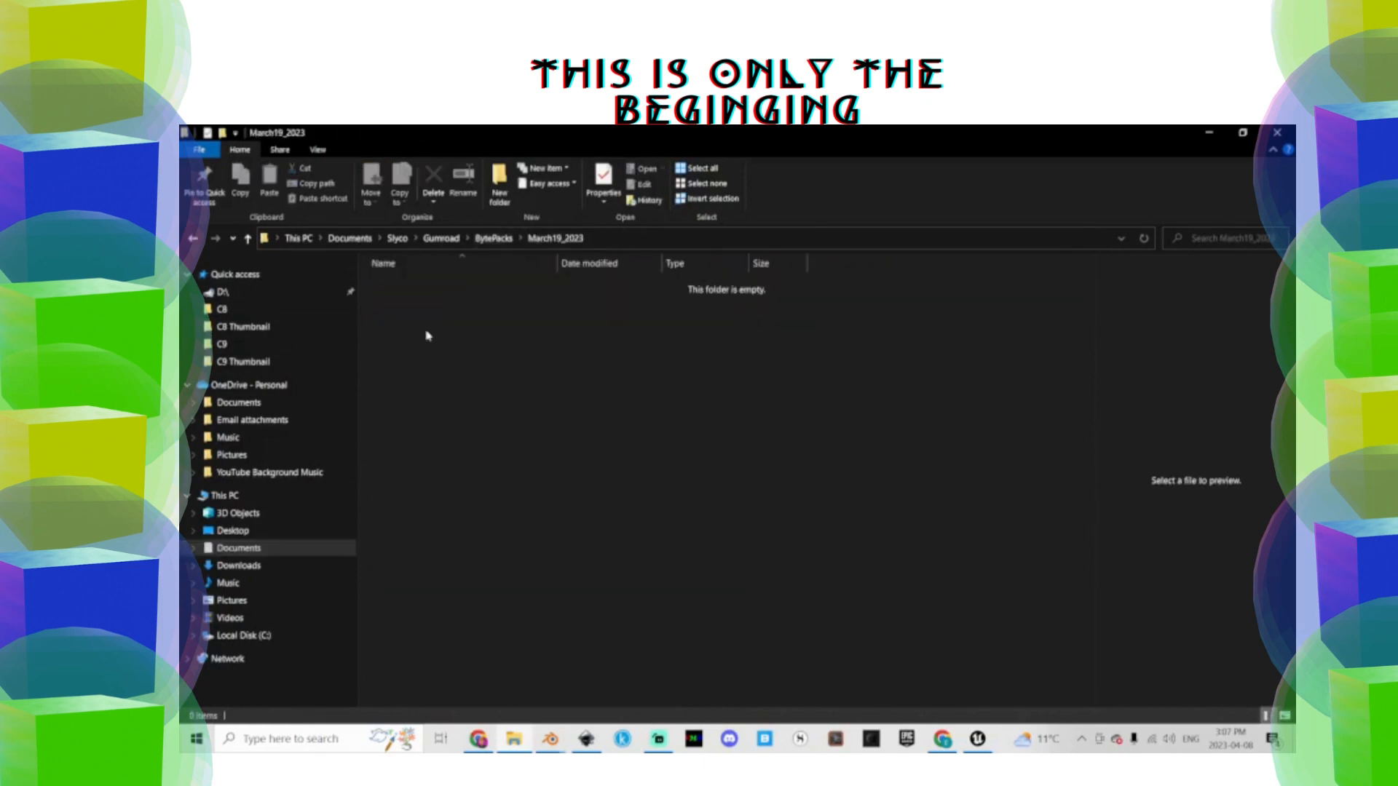
{"action": "right_click", "coordinate": [567, 241]}
{"action": "left_click", "coordinate": [610, 260]}
Back in the script, set output_dir to the Documents/Slyco/Gumroad/BytePacks/March19_2023 path, using forward slashes
{"action": "key", "text": "alt+Tab"}
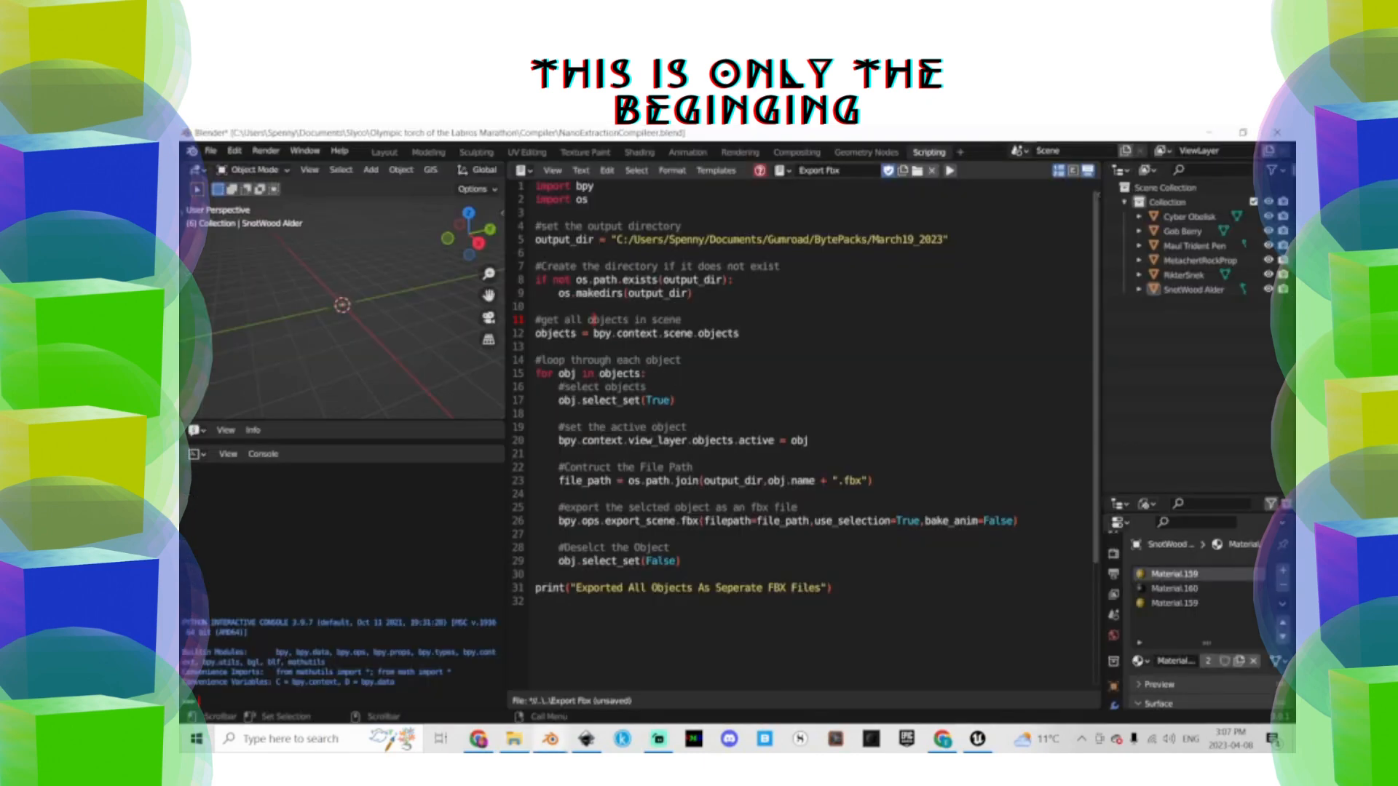
{"action": "left_click_drag", "start_coordinate": [944, 240], "coordinate": [616, 240]}
{"action": "left_click", "coordinate": [618, 252]}
{"action": "left_click_drag", "start_coordinate": [944, 240], "coordinate": [673, 240]}
{"action": "key", "text": "ctrl+v"}
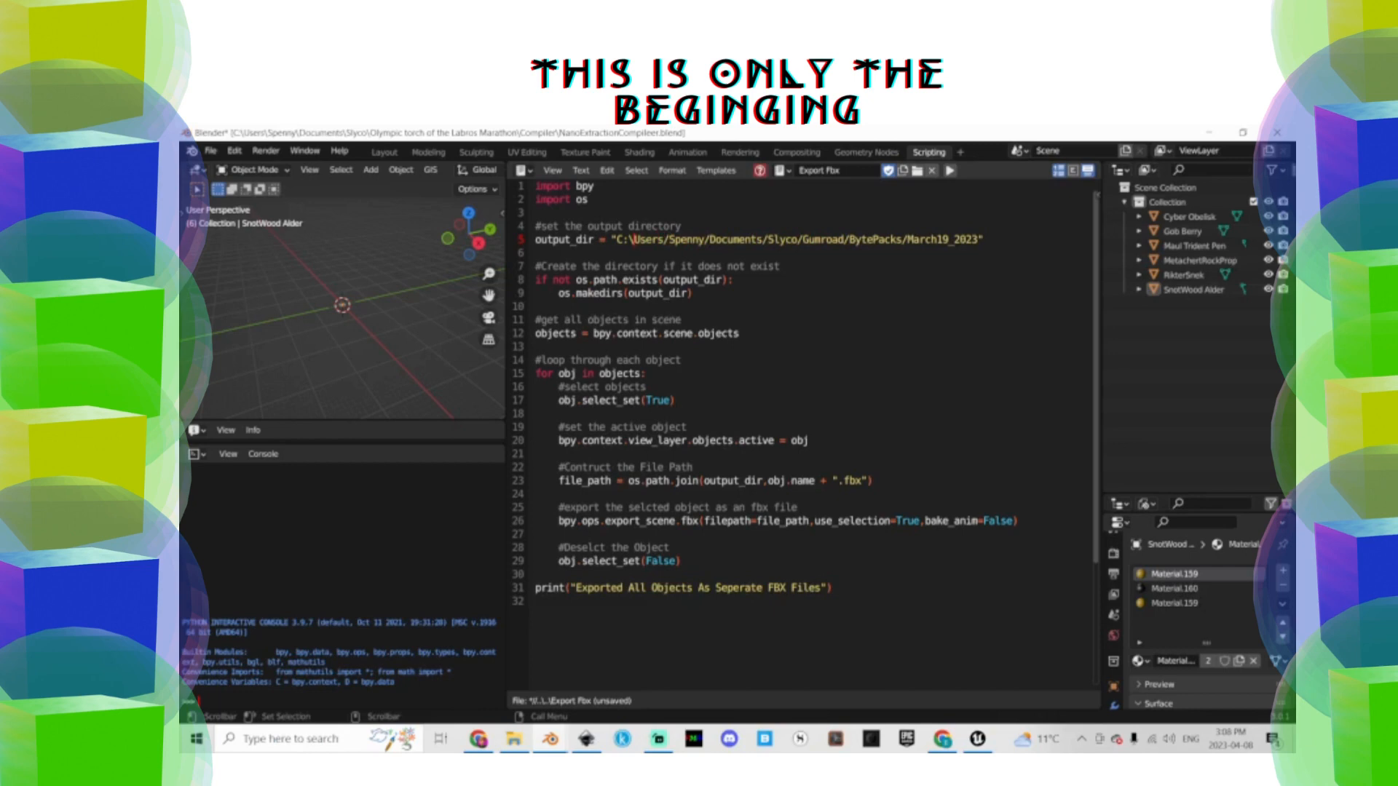
{"action": "key", "text": "BackSpace"}
{"action": "type", "text": "/"}
Save the edited Export Fbx script to disk and run it to export the props
{"action": "left_click_drag", "start_coordinate": [831, 587], "coordinate": [535, 185]}
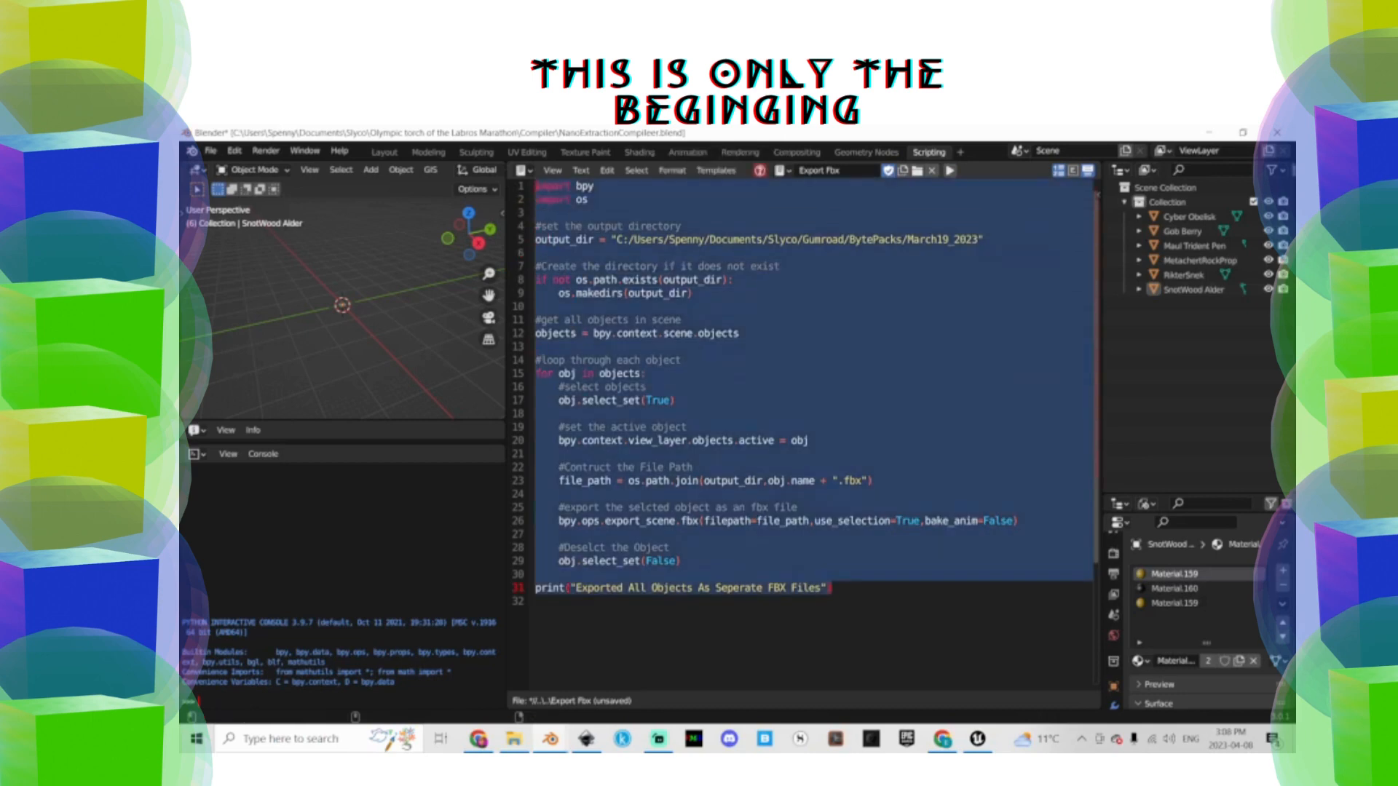
{"action": "left_click", "coordinate": [759, 171]}
{"action": "left_click", "coordinate": [742, 196]}
{"action": "left_click", "coordinate": [588, 200]}
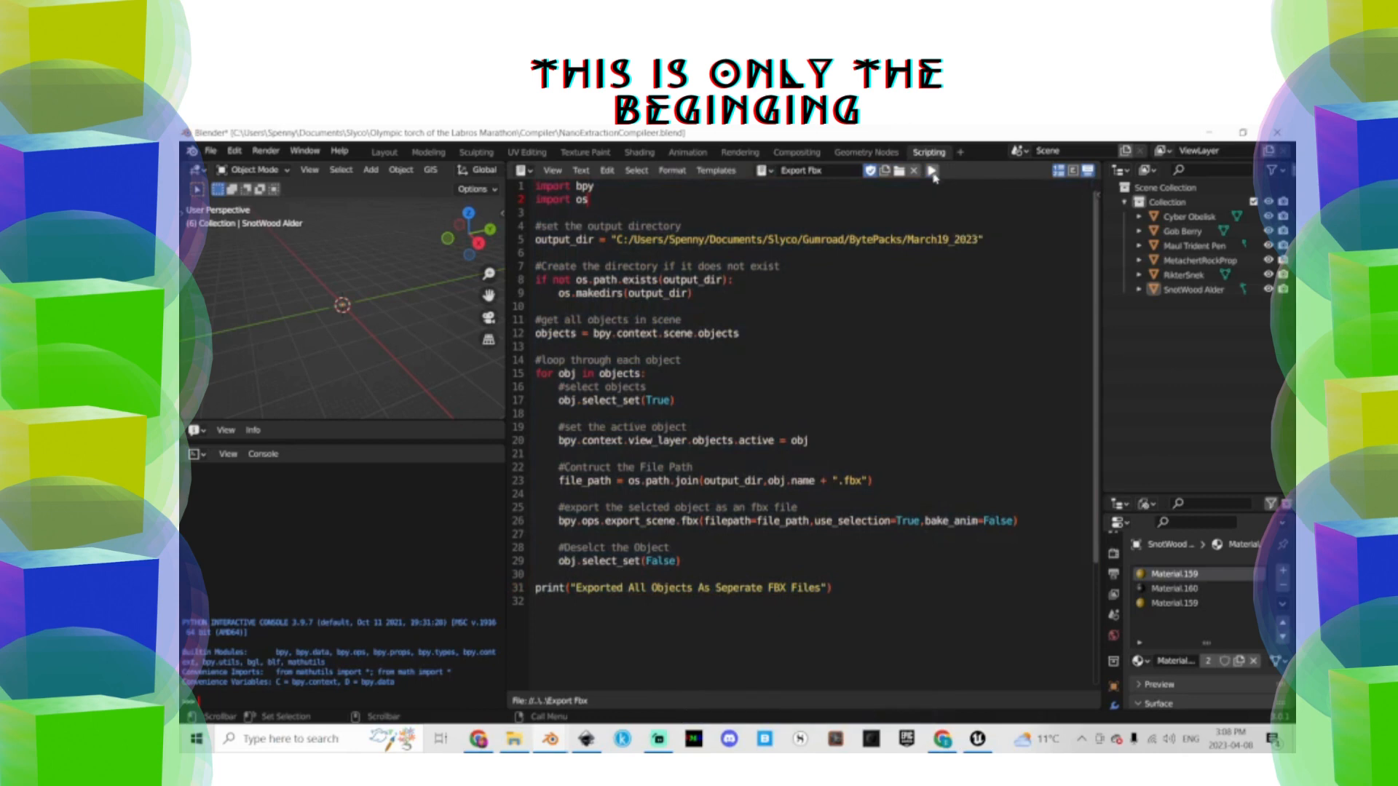
Check the FBX export log in the system console and the exported files in the March19_2023 folder
{"action": "left_click", "coordinate": [306, 151]}
{"action": "left_click", "coordinate": [340, 321]}
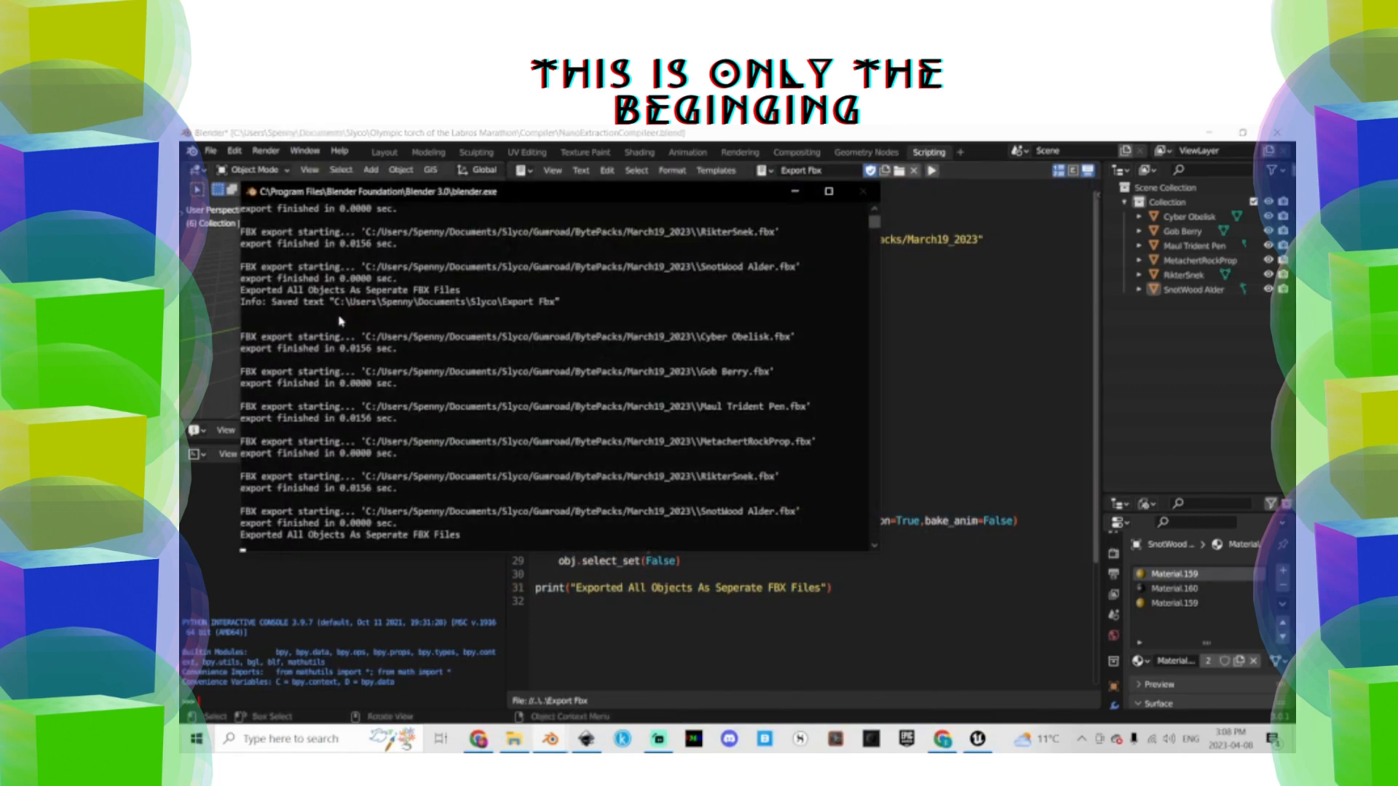
{"action": "key", "text": "alt+Tab"}
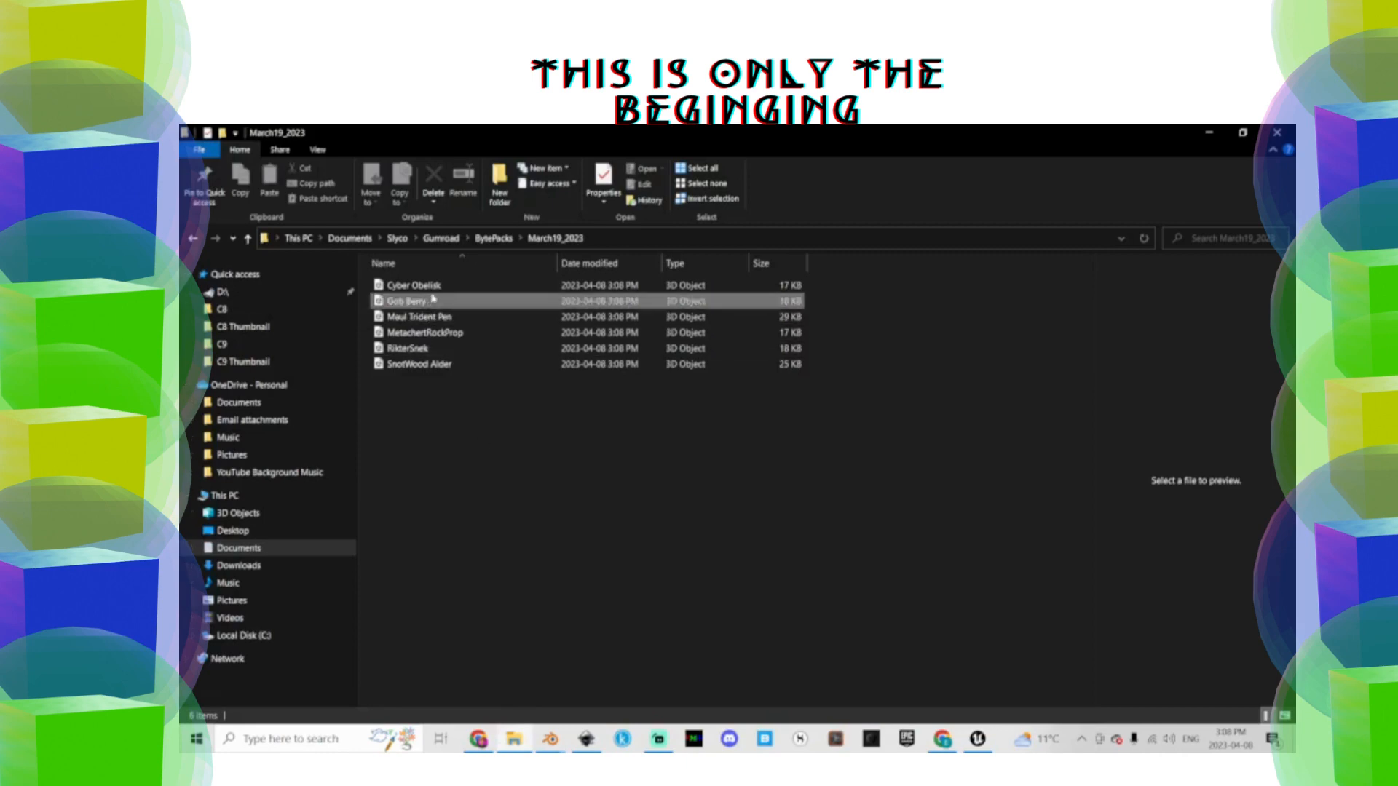
Preview the exported Cyber Obelisk and SnotWood Alder FBX files in 3D Viewer, closing each preview window
{"action": "left_click", "coordinate": [448, 288]}
{"action": "double_click", "coordinate": [434, 289]}
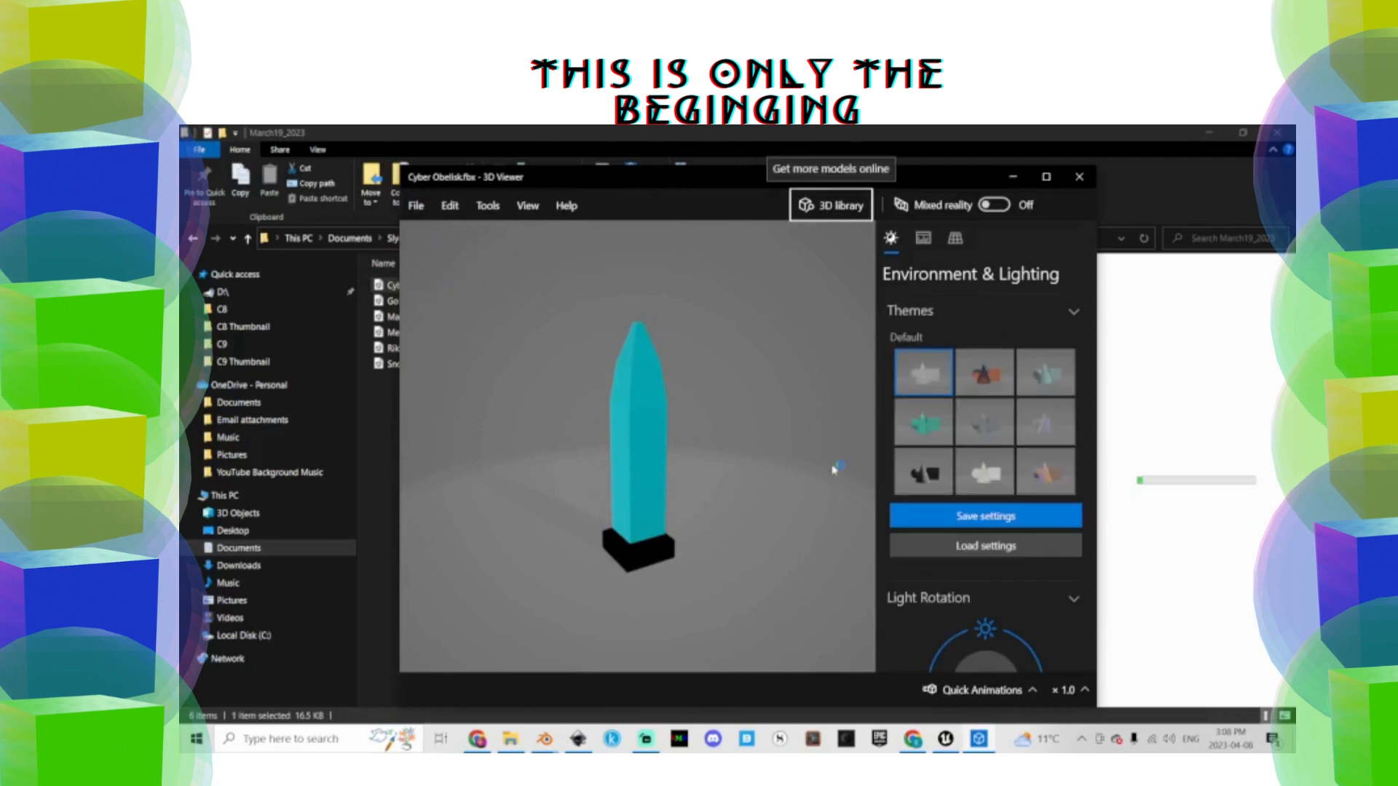
{"action": "left_click_drag", "start_coordinate": [834, 470], "coordinate": [640, 396]}
{"action": "left_click", "coordinate": [1078, 177]}
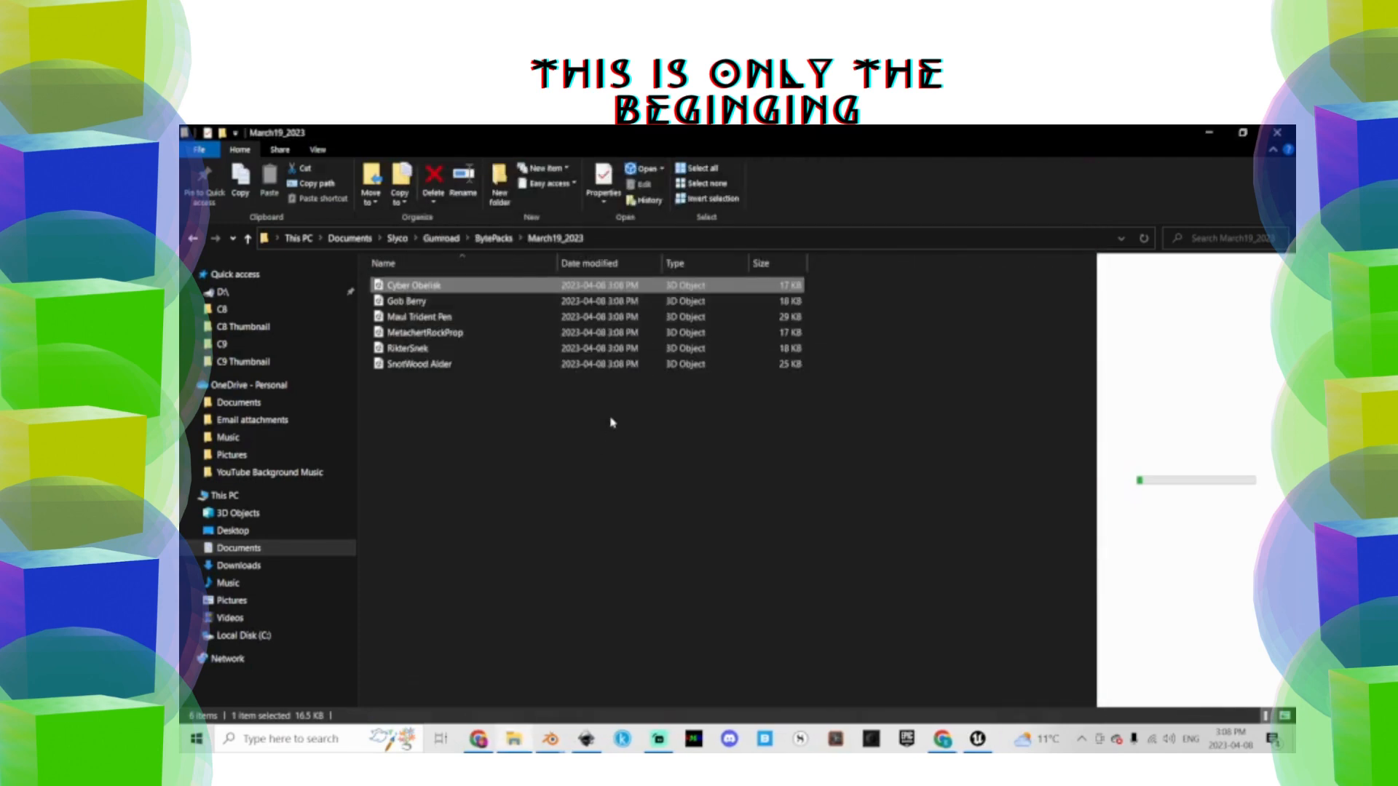
{"action": "double_click", "coordinate": [411, 364]}
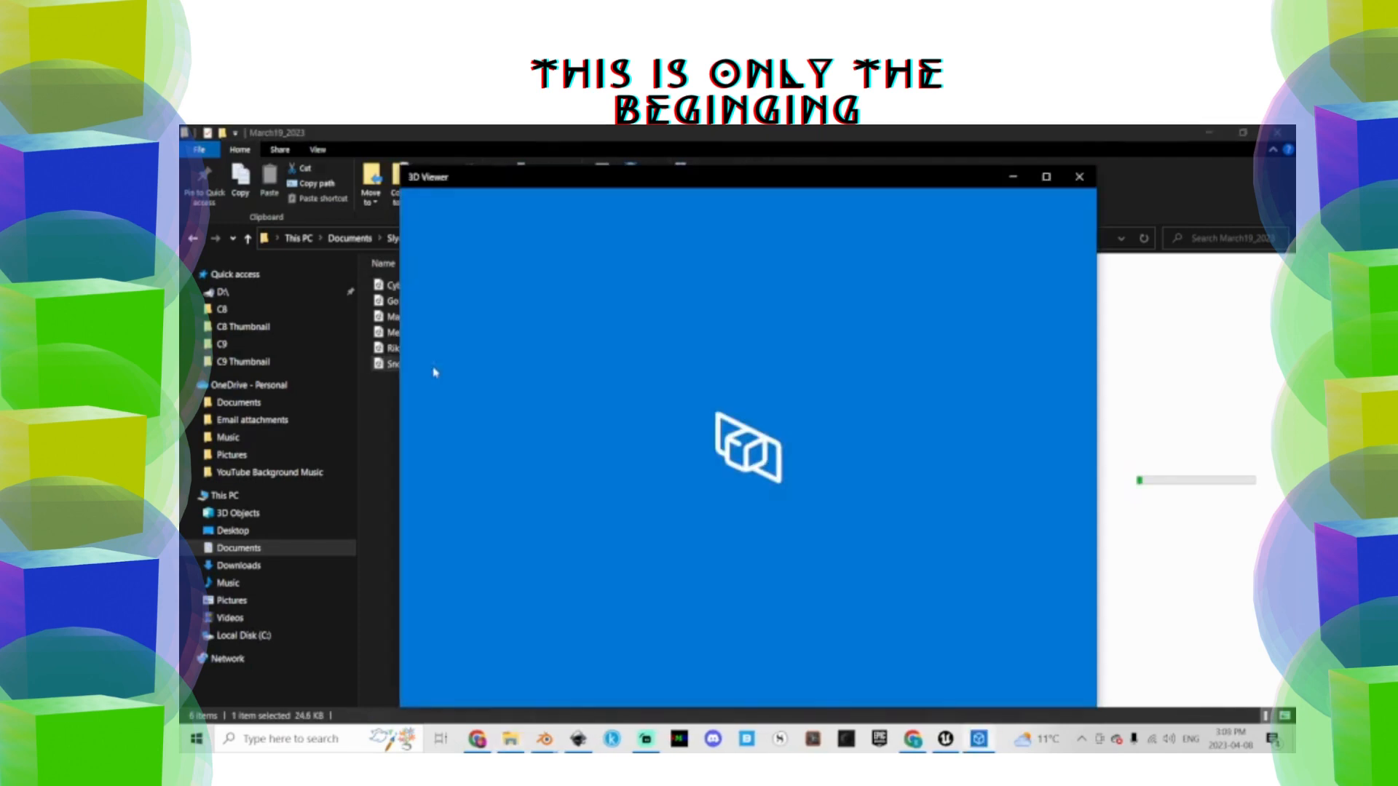
{"action": "left_click", "coordinate": [1079, 177]}
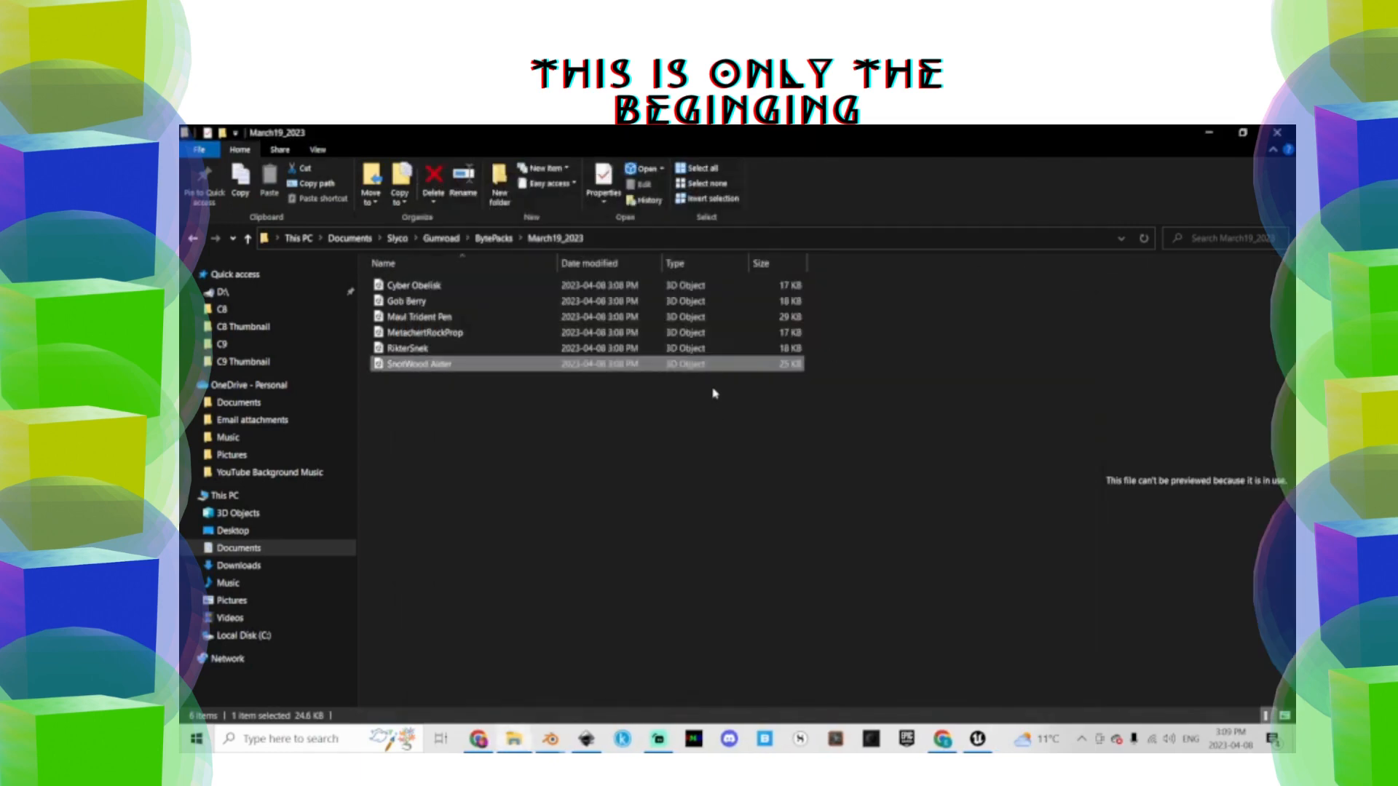
Switch to the DreamlandMetaRomTemp project in Unreal Editor, create a NarethsWorlds folder directly under Content and open it
{"action": "key", "text": "alt+Tab"}
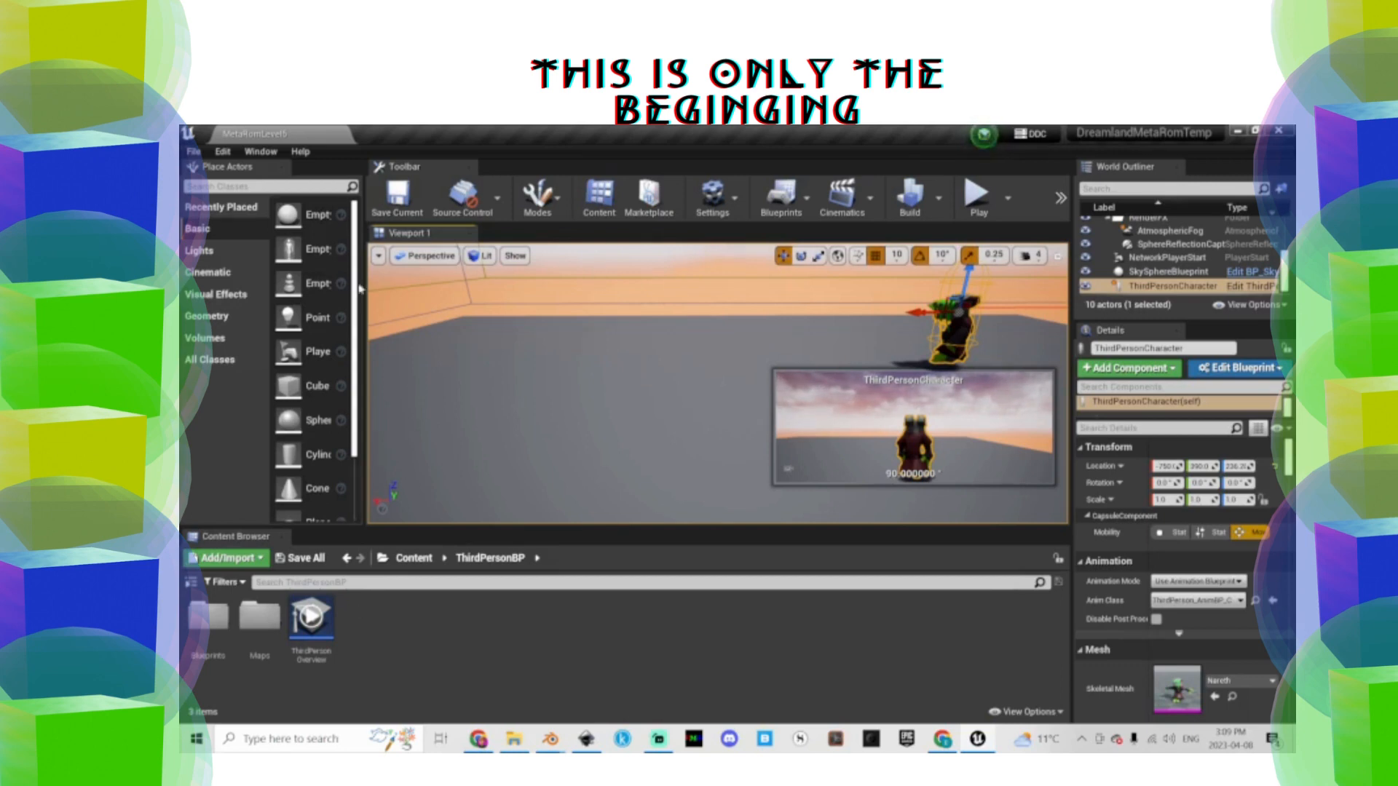
{"action": "scroll", "coordinate": [574, 409], "scroll_direction": "down", "scroll_amount": 8}
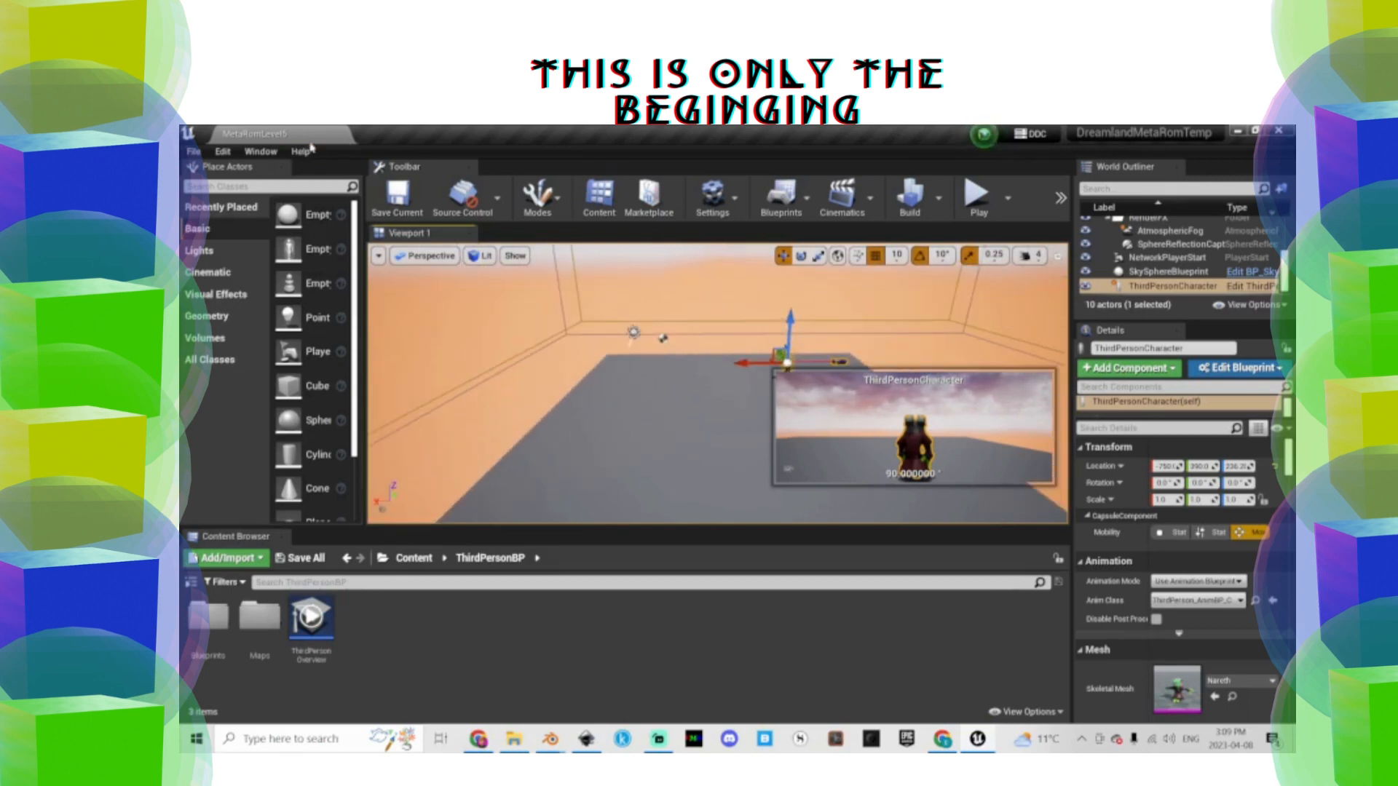
{"action": "left_click_drag", "start_coordinate": [607, 369], "coordinate": [779, 393], "text": "alt"}
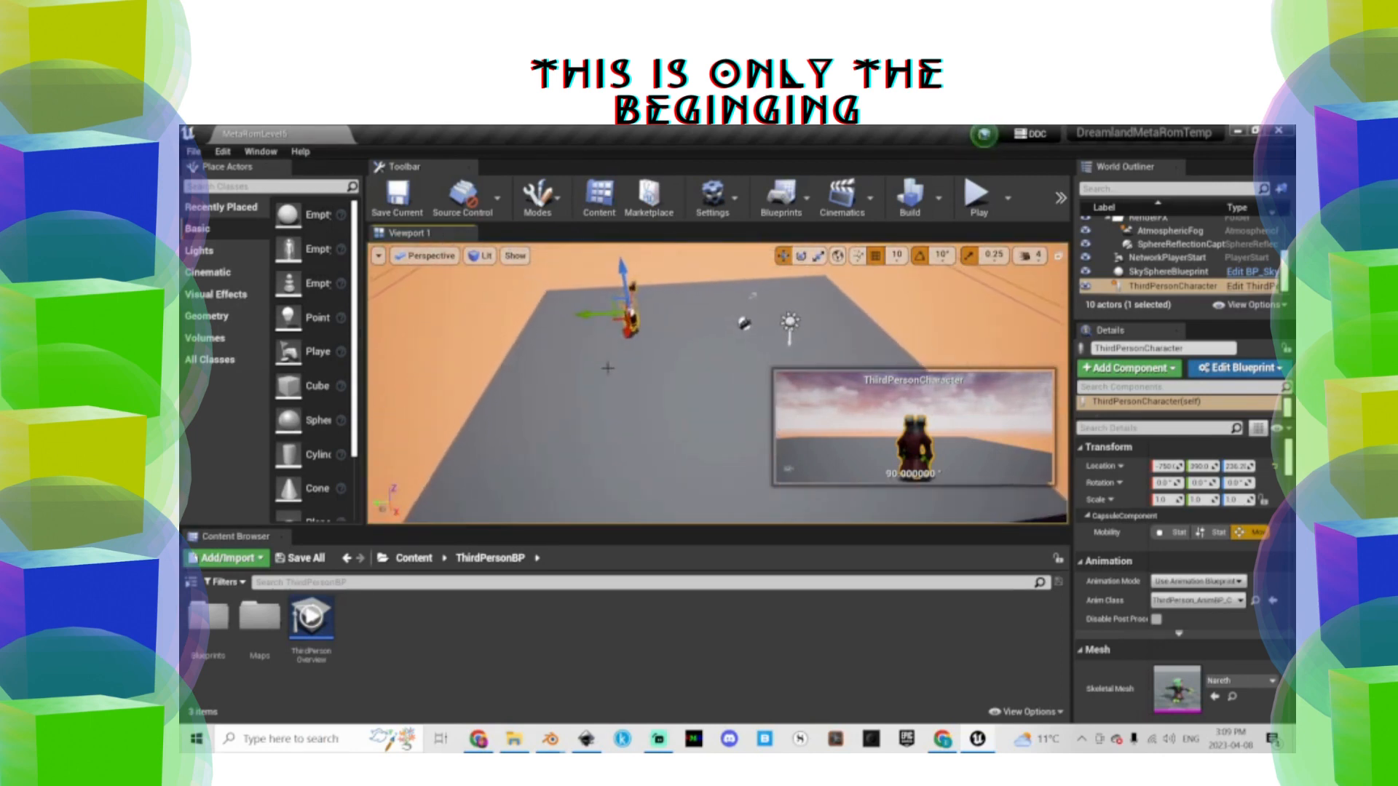
{"action": "left_click", "coordinate": [413, 557]}
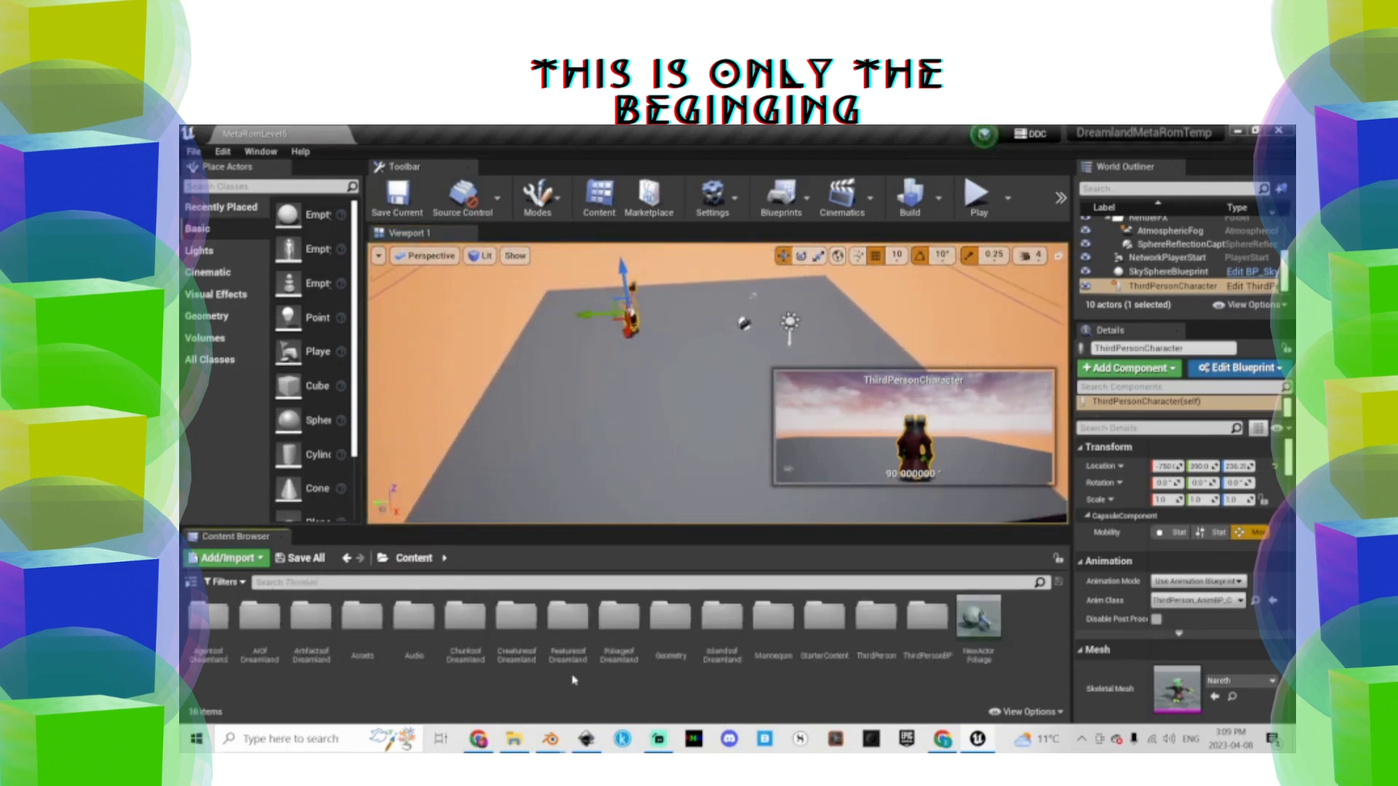
{"action": "right_click", "coordinate": [380, 686]}
{"action": "left_click", "coordinate": [429, 243]}
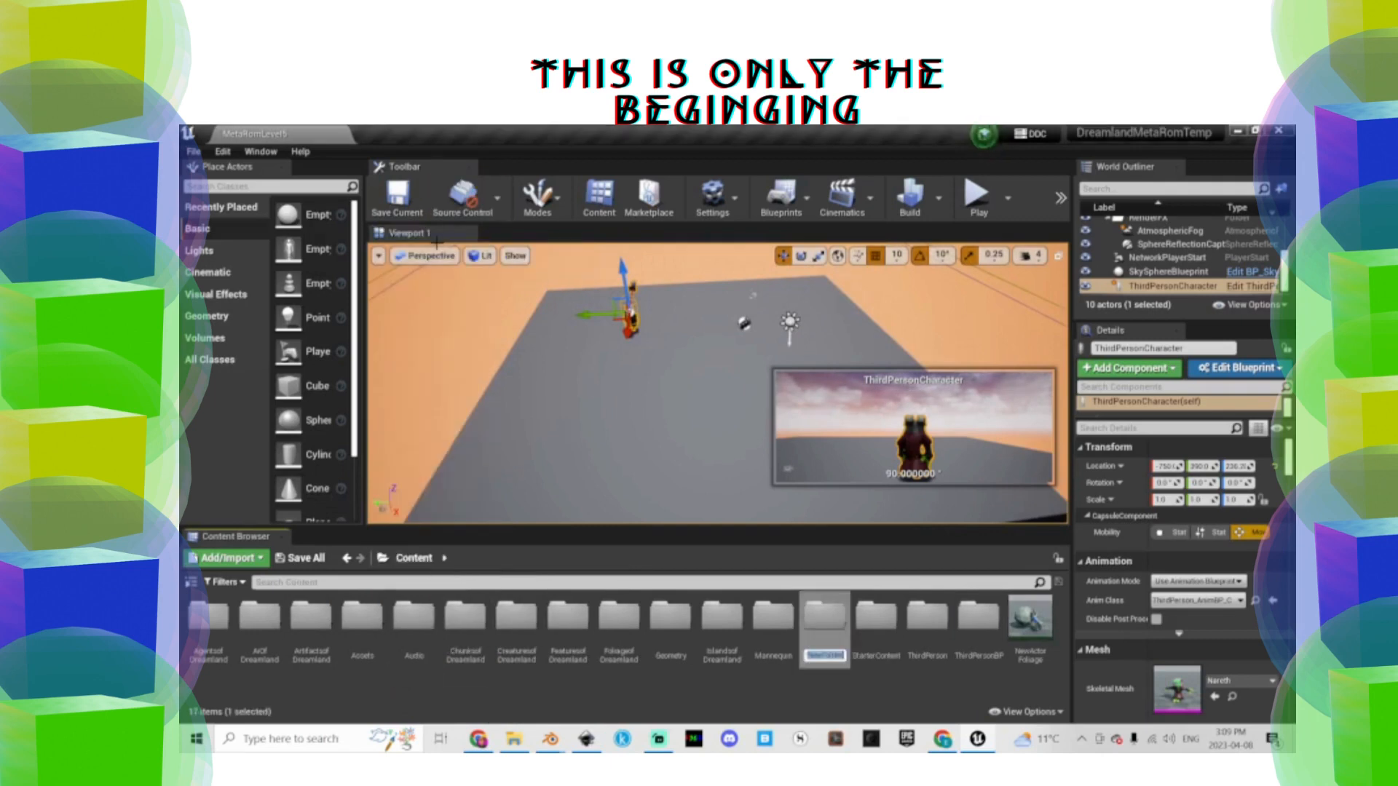
{"action": "type", "text": "Nareth'sW"}
{"action": "key", "text": "BackSpace"}
{"action": "key", "text": "BackSpace"}
{"action": "key", "text": "BackSpace"}
{"action": "type", "text": "sWorlds"}
{"action": "key", "text": "Return"}
{"action": "double_click", "coordinate": [821, 625]}
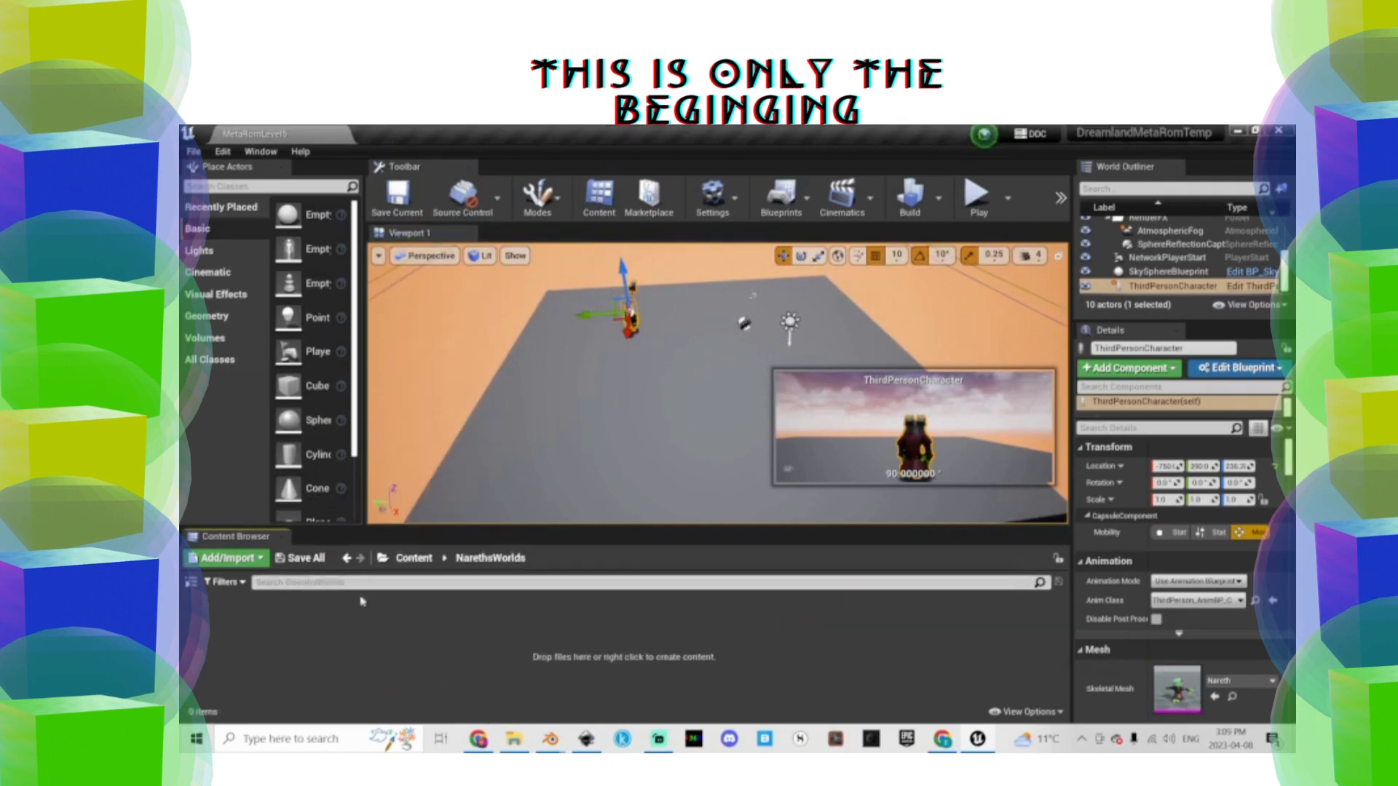
Create a subfolder named Assets inside NarethsWorlds and open it
{"action": "right_click", "coordinate": [353, 625]}
{"action": "left_click", "coordinate": [393, 187]}
{"action": "type", "text": "Asset"}
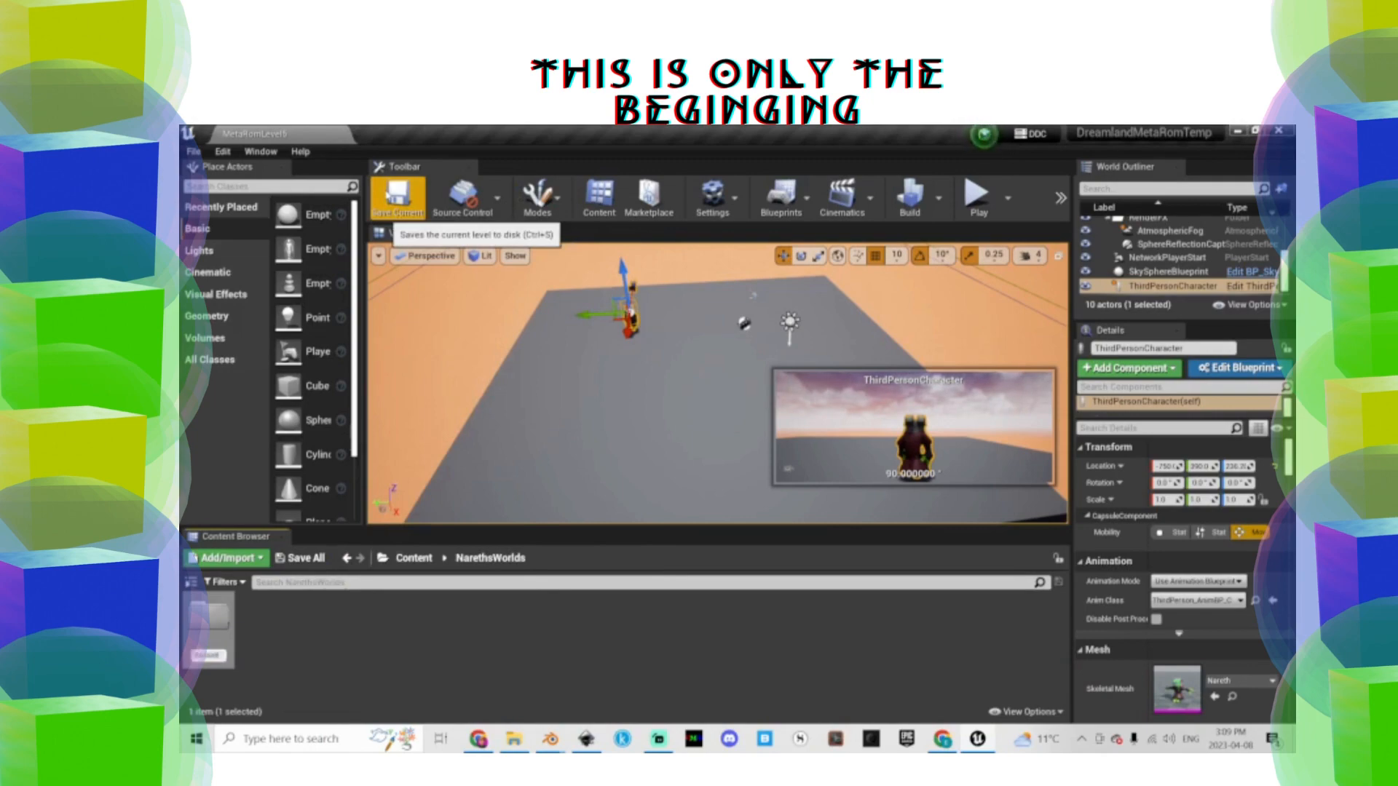
{"action": "type", "text": "s"}
{"action": "key", "text": "Return"}
{"action": "double_click", "coordinate": [210, 631]}
Import all six FBX files from the March19_2023 folder into NarethsWorlds/Assets, and restore the editor to full size
{"action": "left_click", "coordinate": [514, 739]}
{"action": "left_click_drag", "start_coordinate": [698, 133], "coordinate": [1294, 247]}
{"action": "left_click", "coordinate": [294, 306]}
{"action": "left_click_drag", "start_coordinate": [1048, 419], "coordinate": [362, 664]}
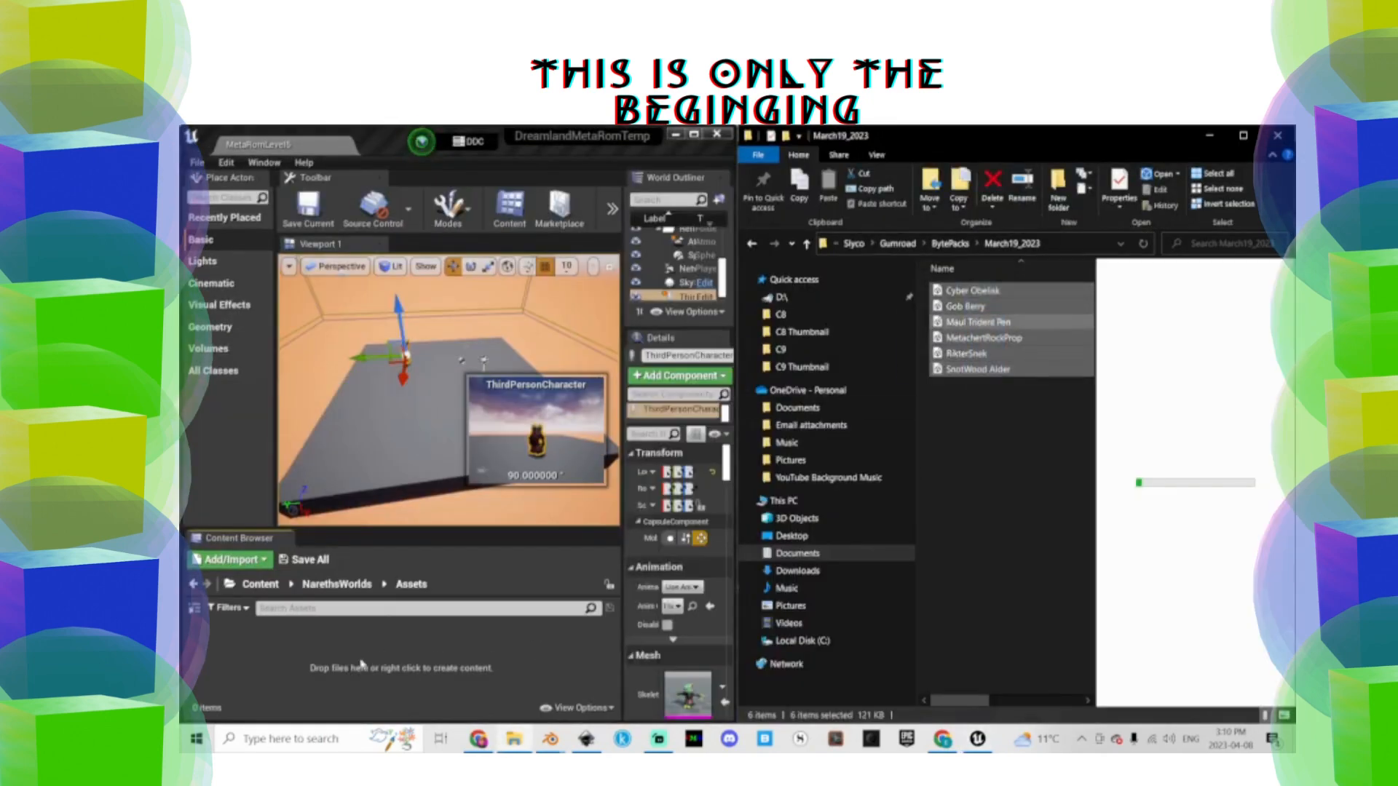
{"action": "left_click", "coordinate": [750, 647]}
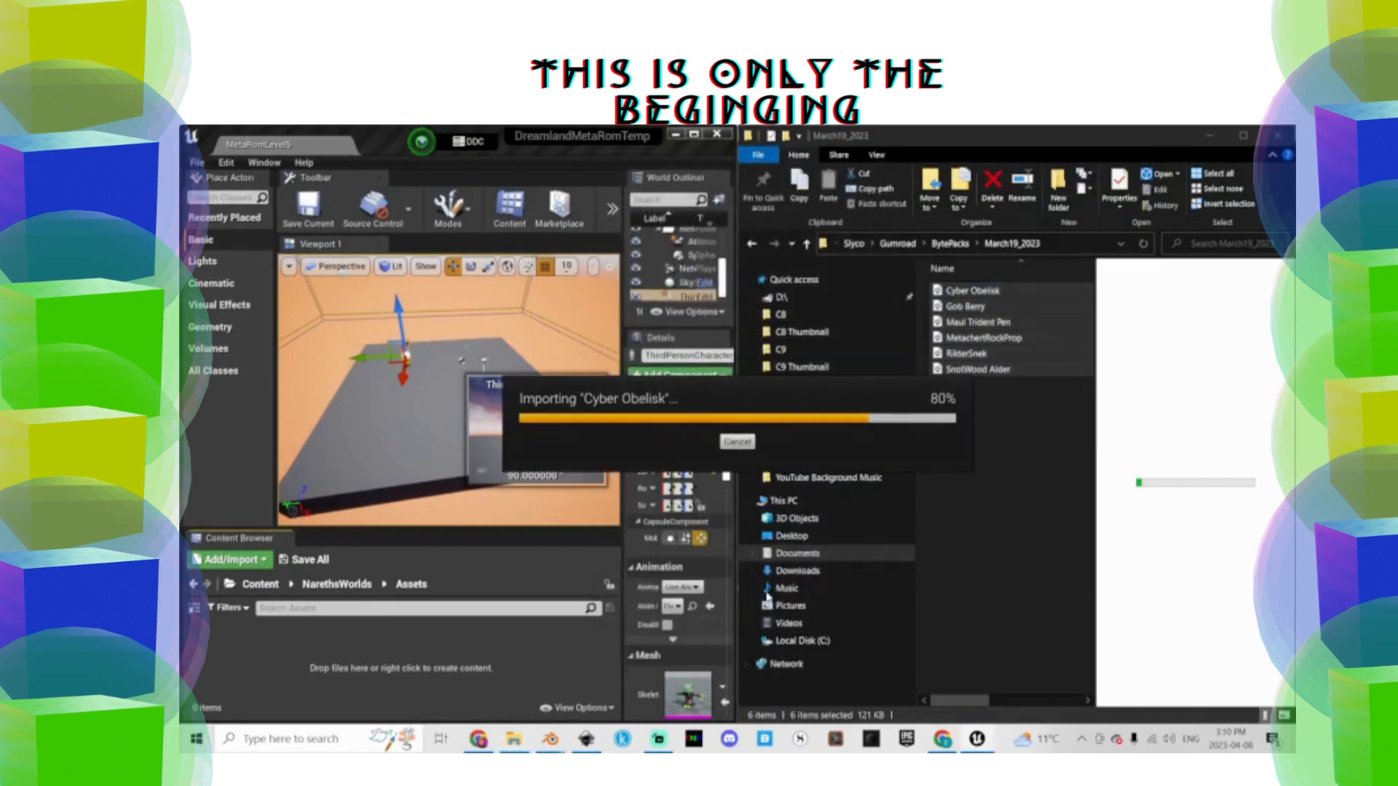
{"action": "left_click", "coordinate": [1171, 214]}
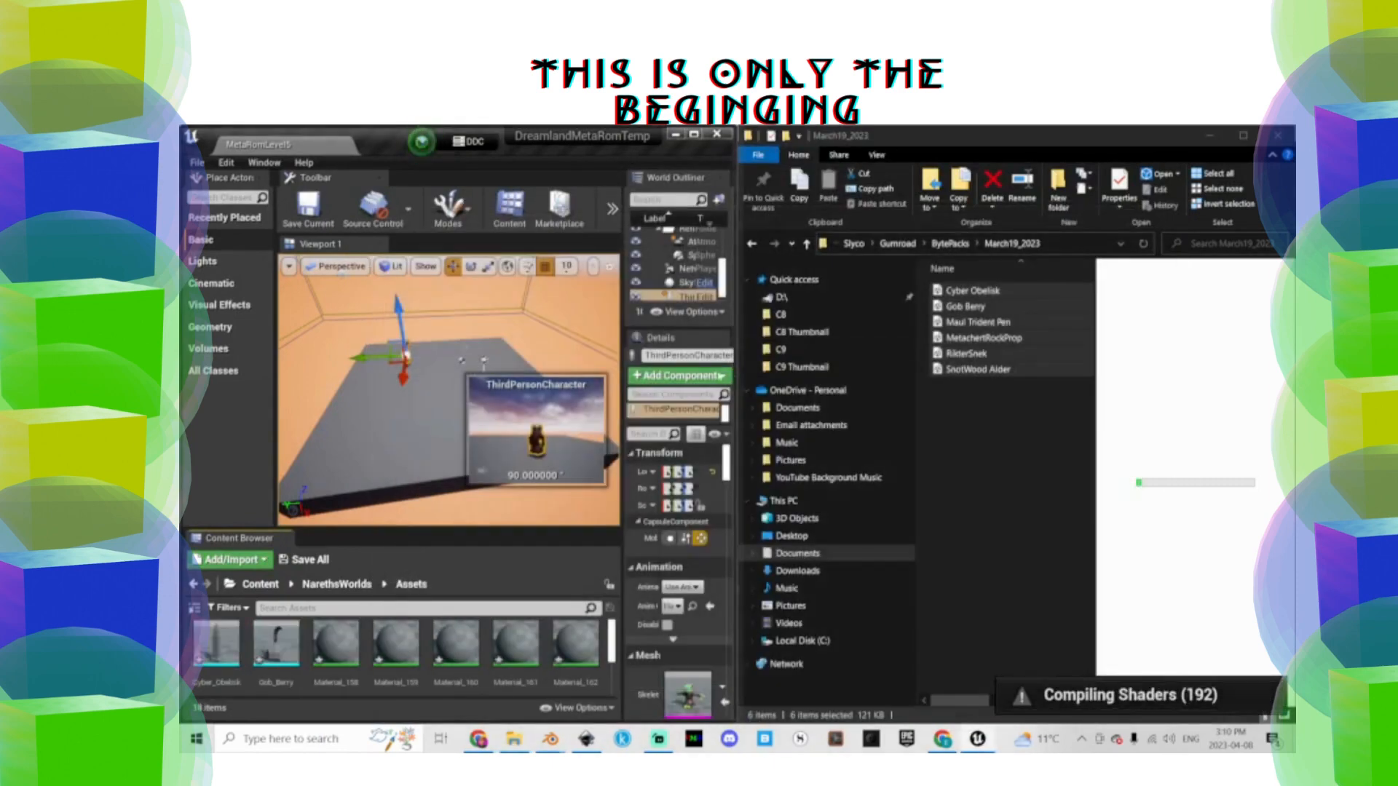
{"action": "left_click", "coordinate": [694, 134]}
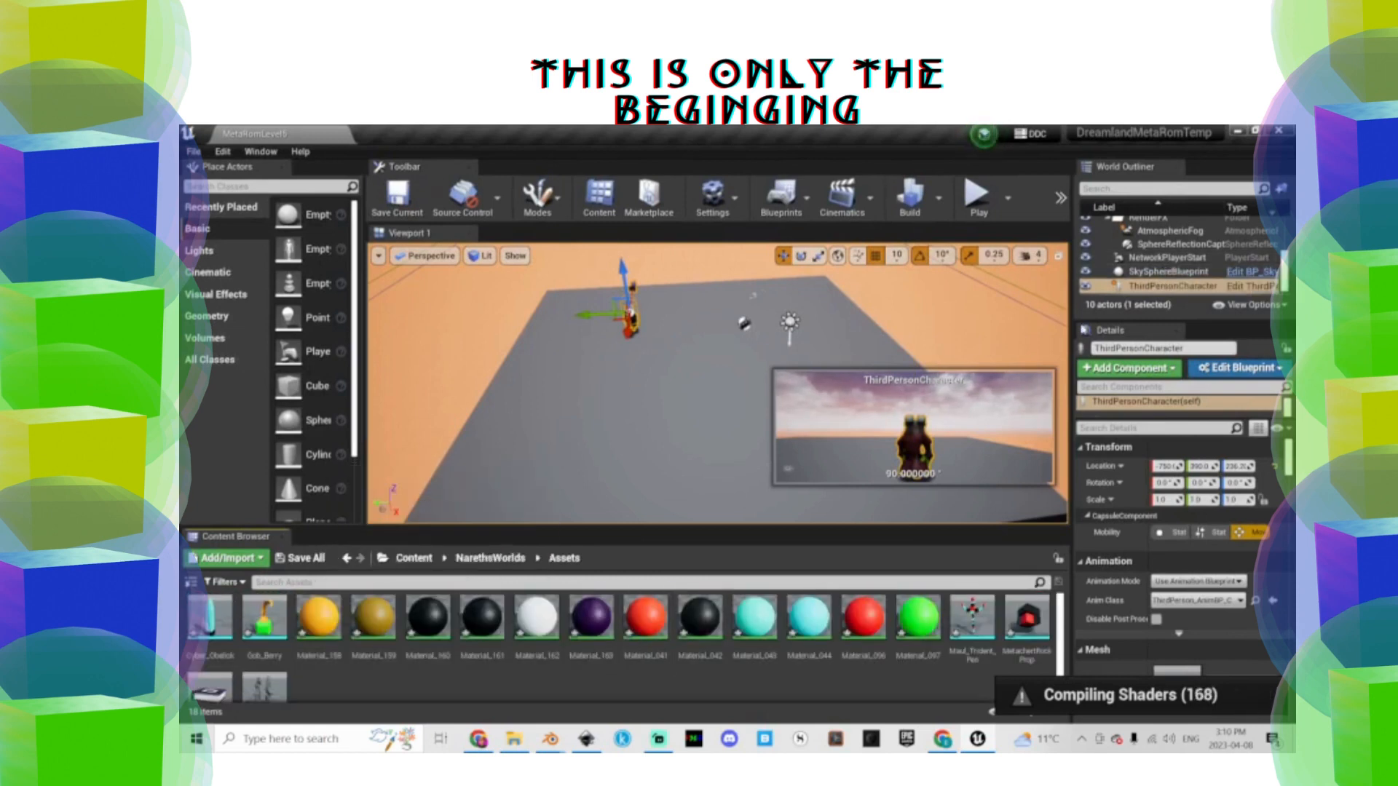
Open ShurikanBP from ThirdPersonBP/Blueprints and set its StaticMesh component's mesh to Maul_Trident_Pen
{"action": "left_click", "coordinate": [414, 557]}
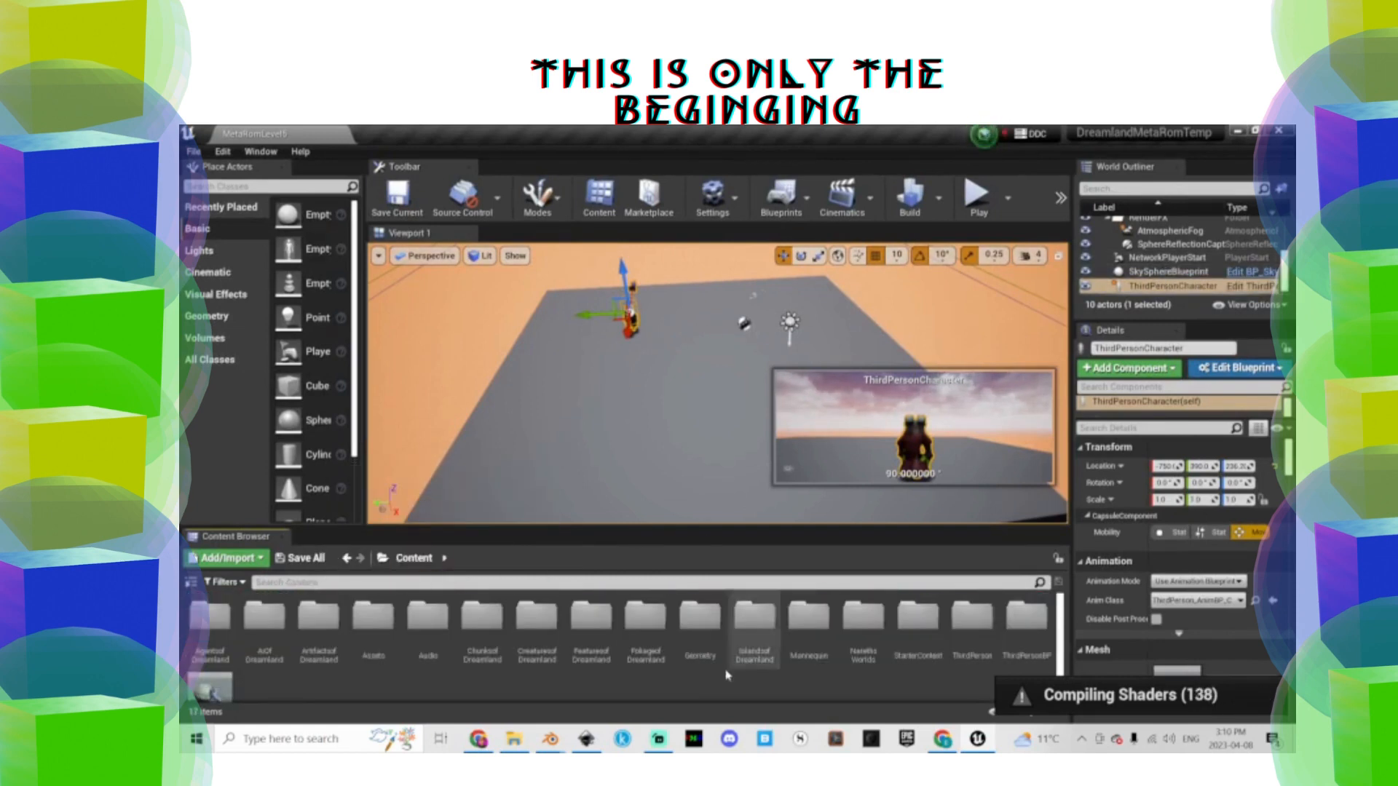
{"action": "double_click", "coordinate": [1014, 626]}
{"action": "double_click", "coordinate": [210, 617]}
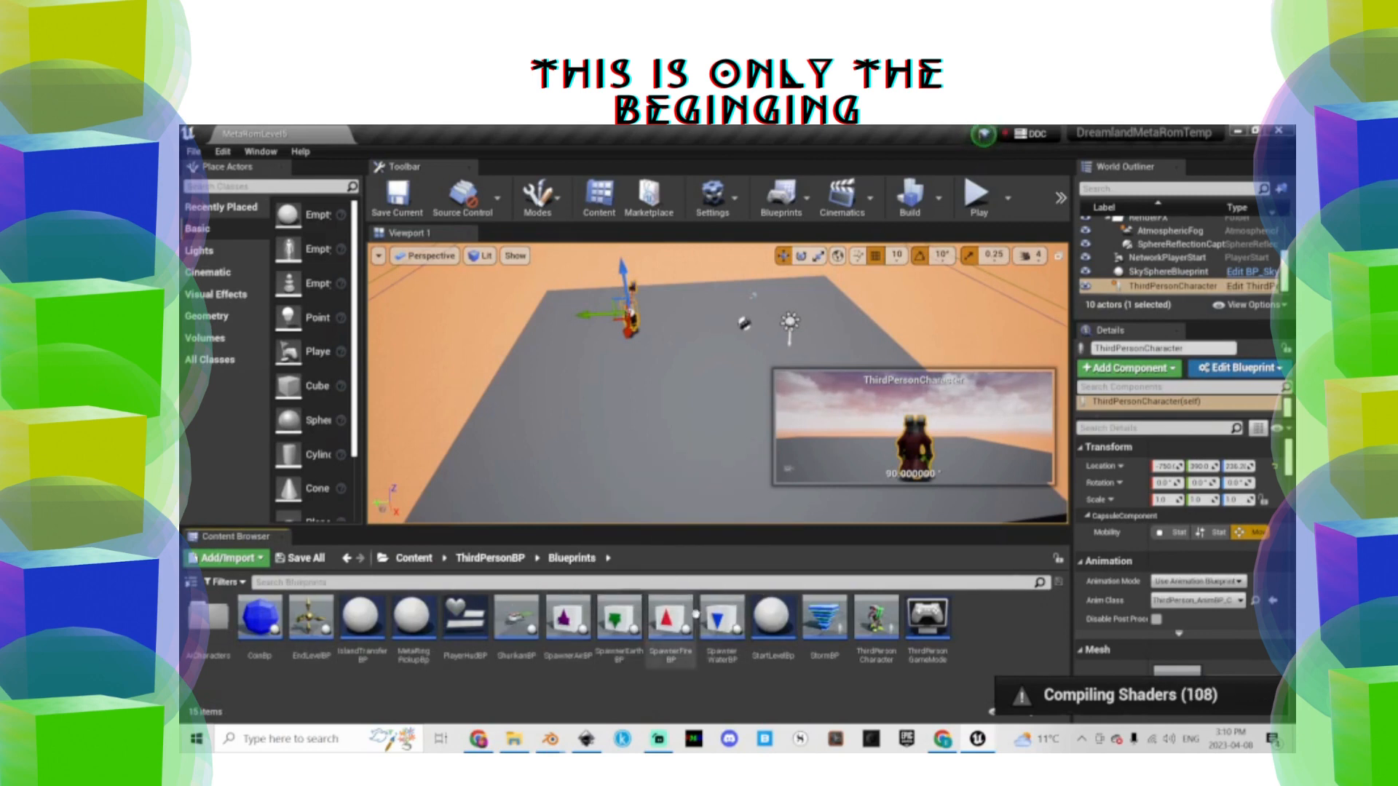
{"action": "double_click", "coordinate": [517, 619]}
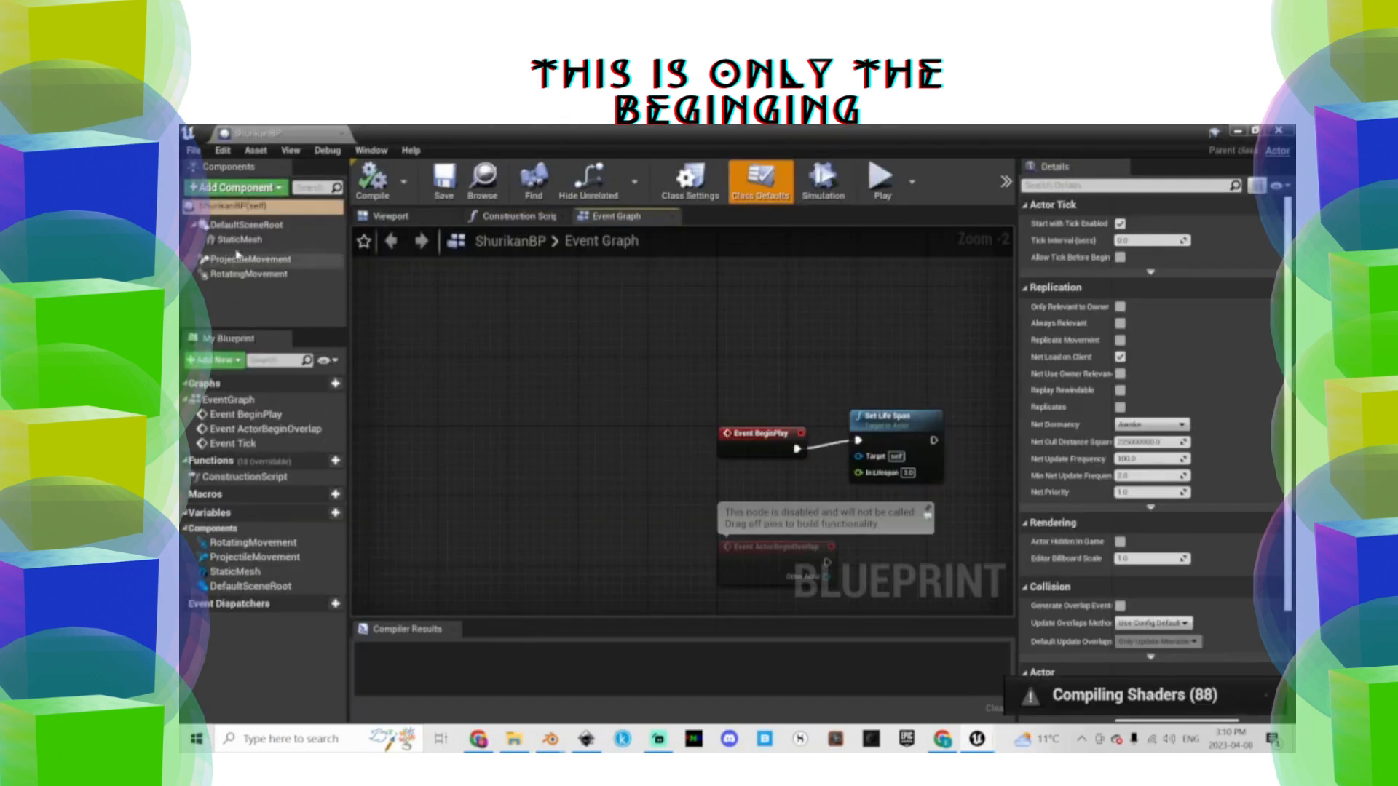
{"action": "left_click", "coordinate": [237, 241]}
{"action": "left_click", "coordinate": [1237, 485]}
{"action": "type", "text": "trid"}
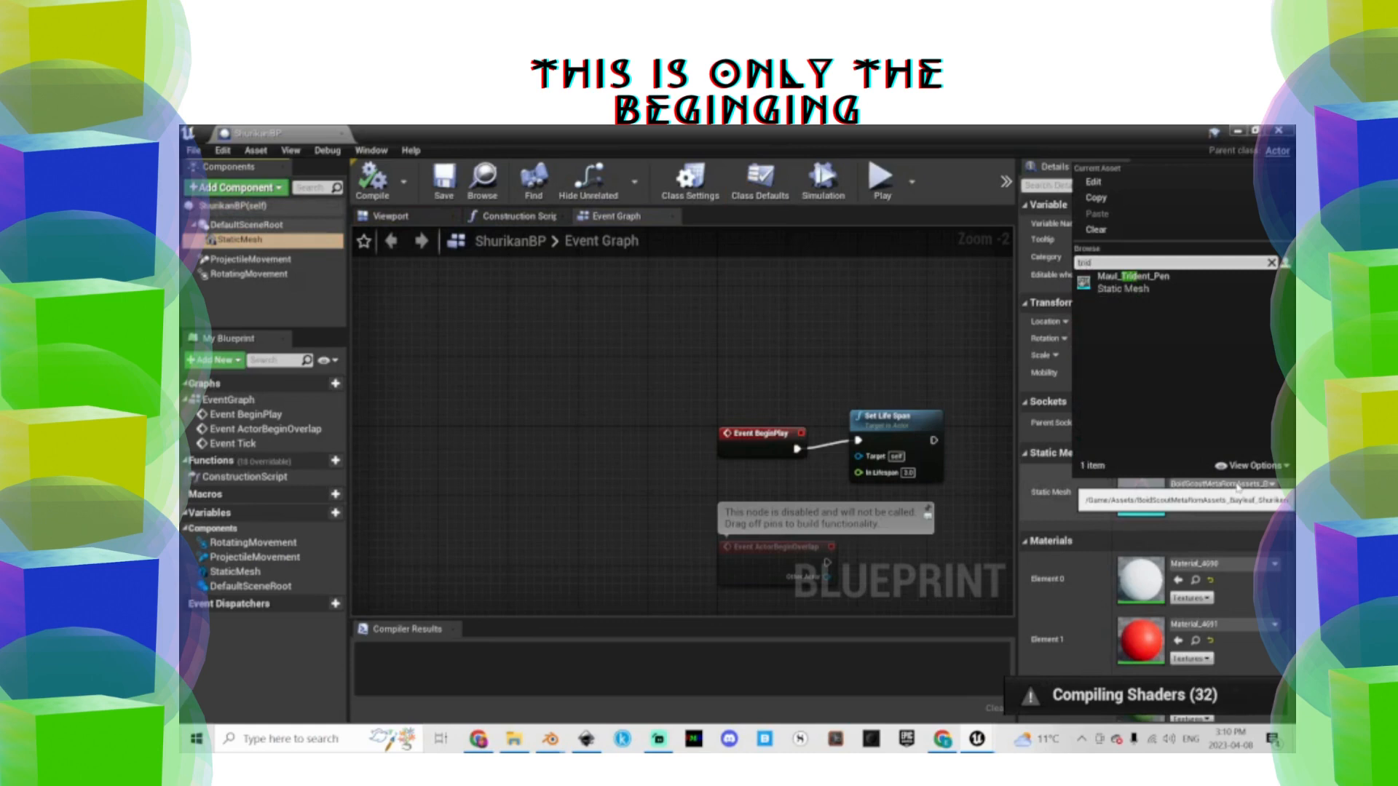
{"action": "left_click", "coordinate": [1136, 284]}
Rotate the trident mesh to lie flat, move it onto the blueprint's root sphere, and compile ShurikanBP
{"action": "left_click", "coordinate": [386, 216]}
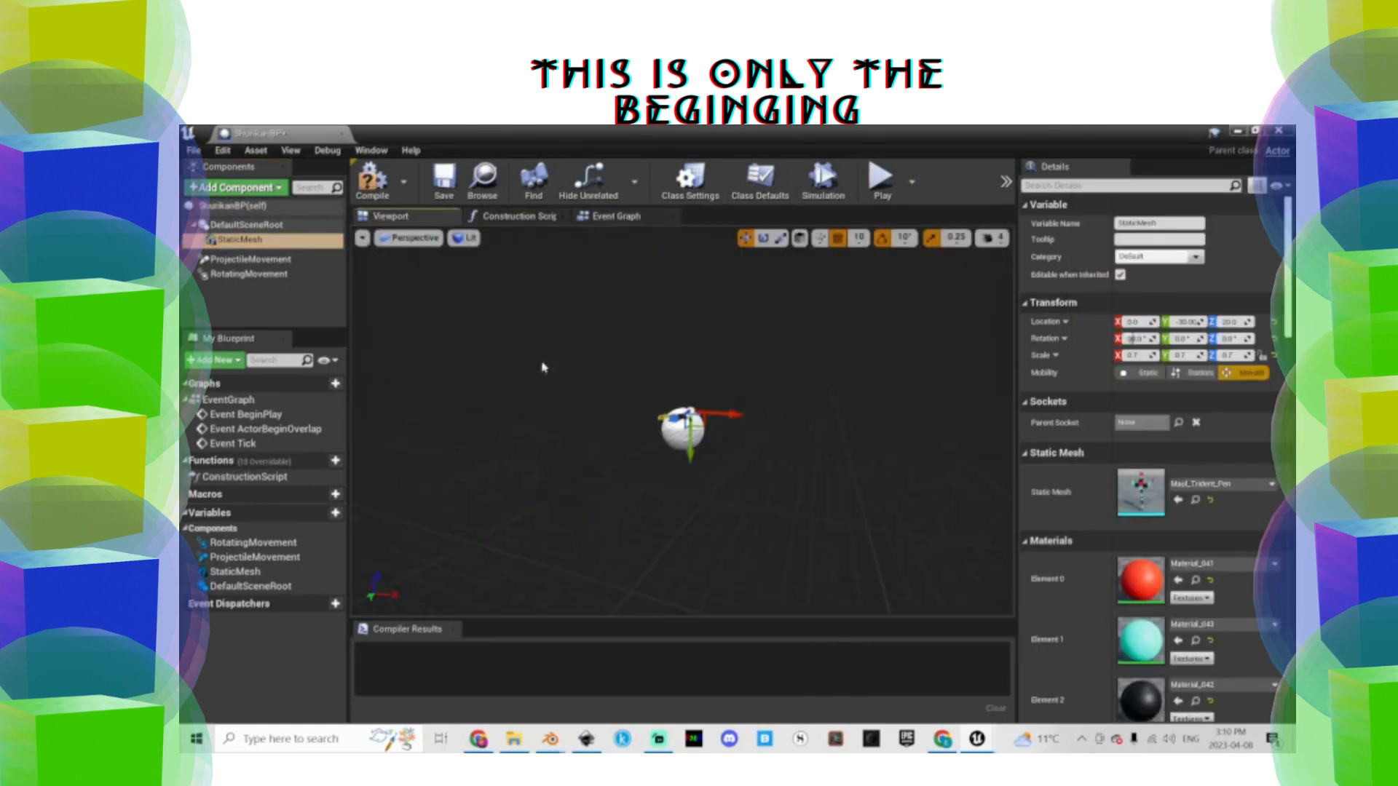
{"action": "left_click", "coordinate": [764, 239]}
{"action": "left_click_drag", "start_coordinate": [708, 441], "coordinate": [654, 581]}
{"action": "left_click", "coordinate": [745, 239]}
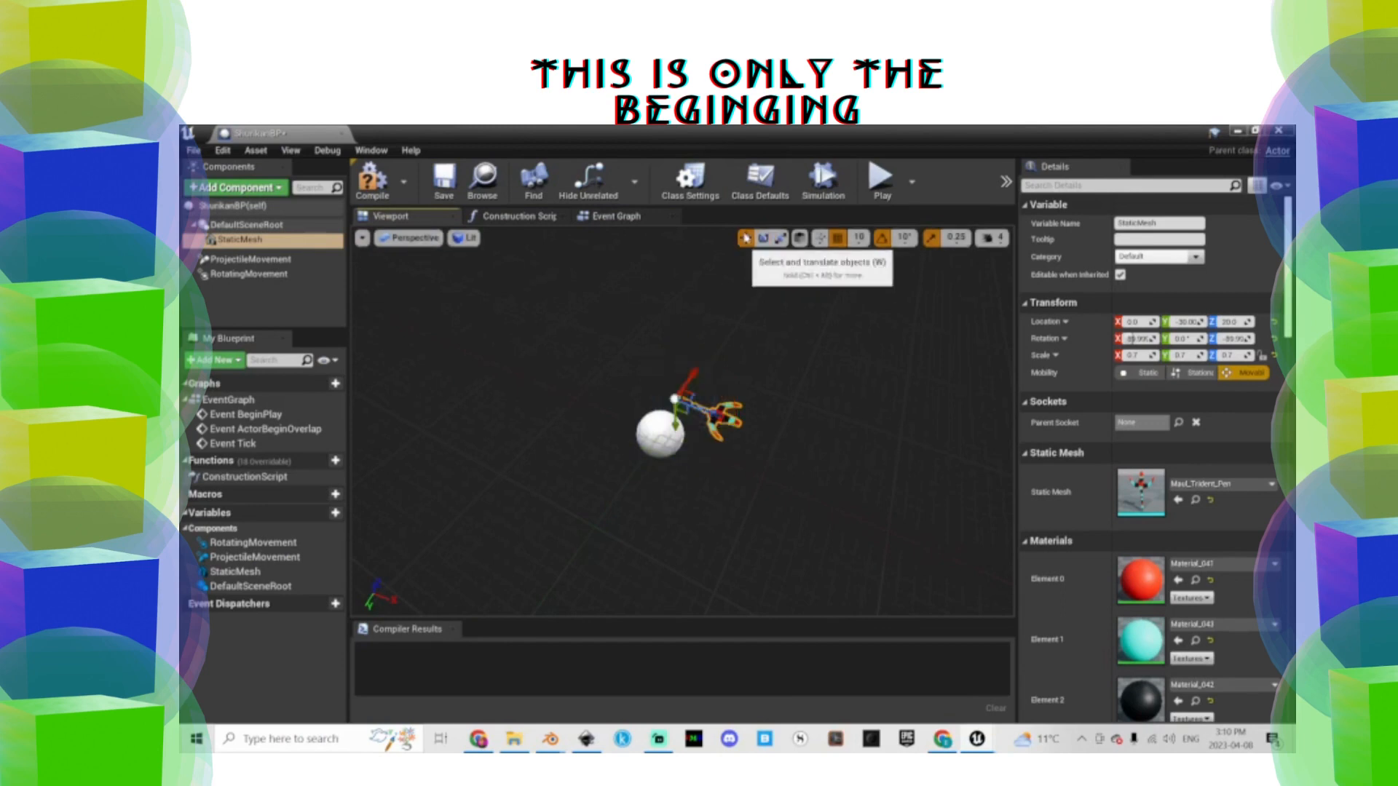
{"action": "left_click_drag", "start_coordinate": [683, 383], "coordinate": [681, 386]}
{"action": "mouse_move", "coordinate": [683, 390]}
{"action": "right_mouse_down"}
{"action": "mouse_move", "coordinate": [641, 397]}
{"action": "mouse_move", "coordinate": [683, 392]}
{"action": "right_mouse_up"}
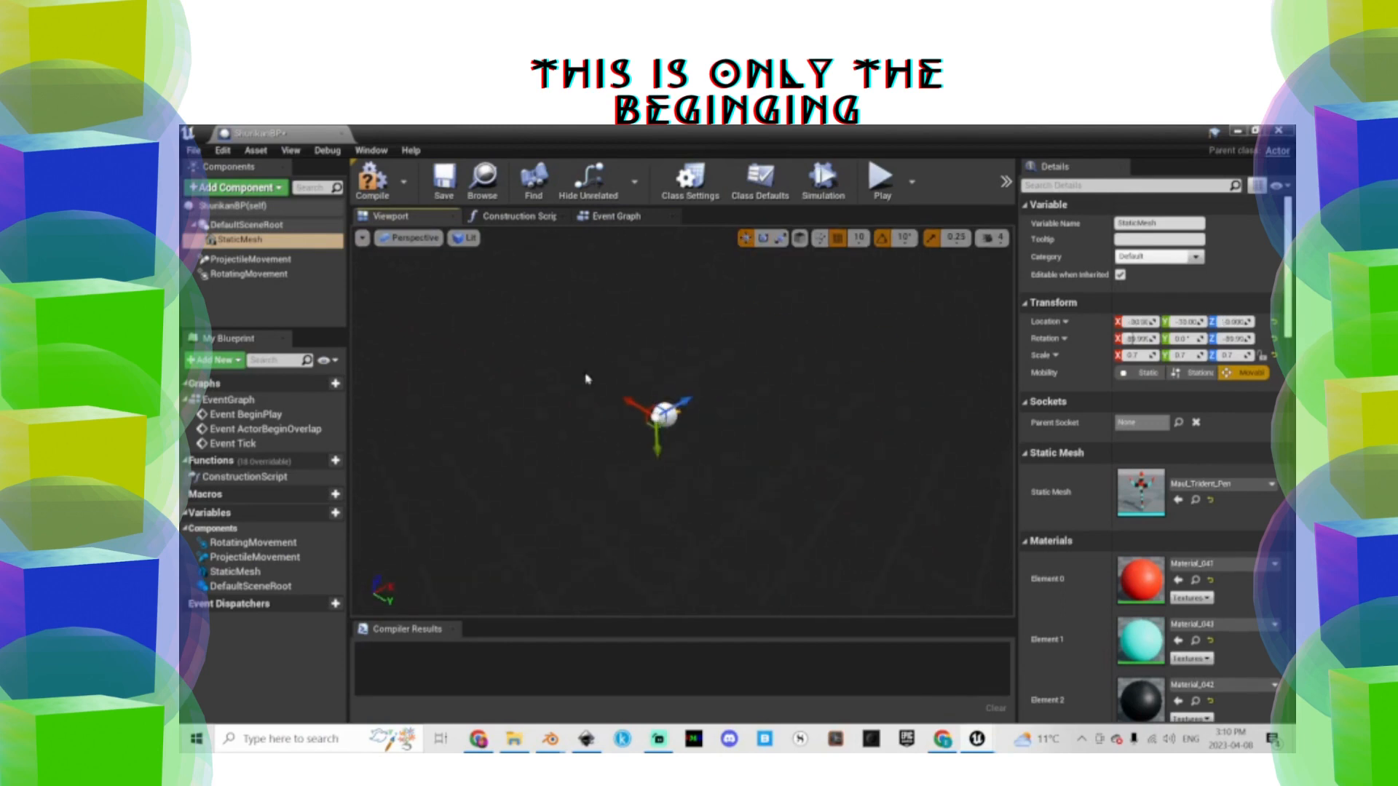
{"action": "left_click", "coordinate": [374, 187]}
{"action": "left_click", "coordinate": [835, 189]}
{"action": "left_click", "coordinate": [834, 189]}
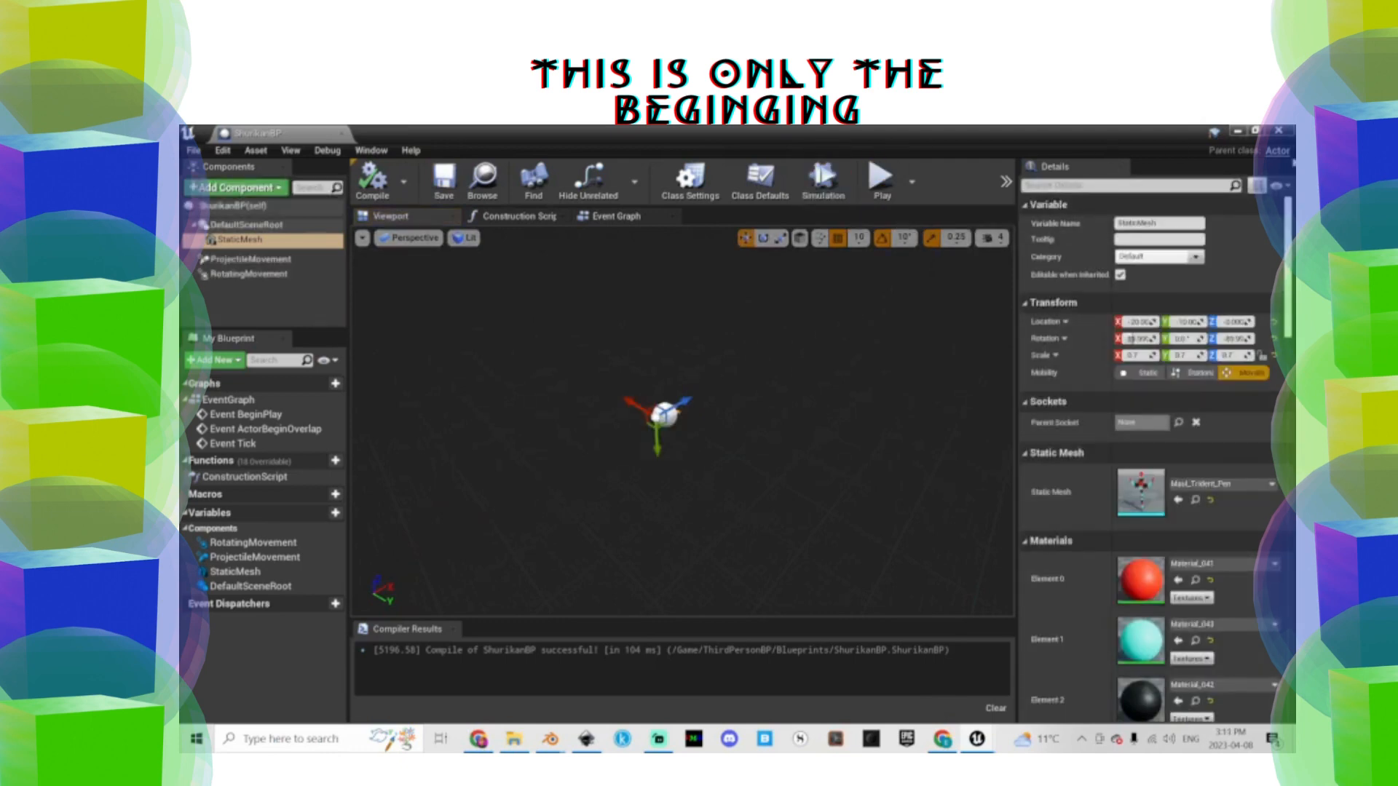
{"action": "left_click", "coordinate": [1236, 133]}
Play-test the level twice to check the thrown trident projectile, and return the view to the ThirdPersonCharacter
{"action": "left_click", "coordinate": [977, 194]}
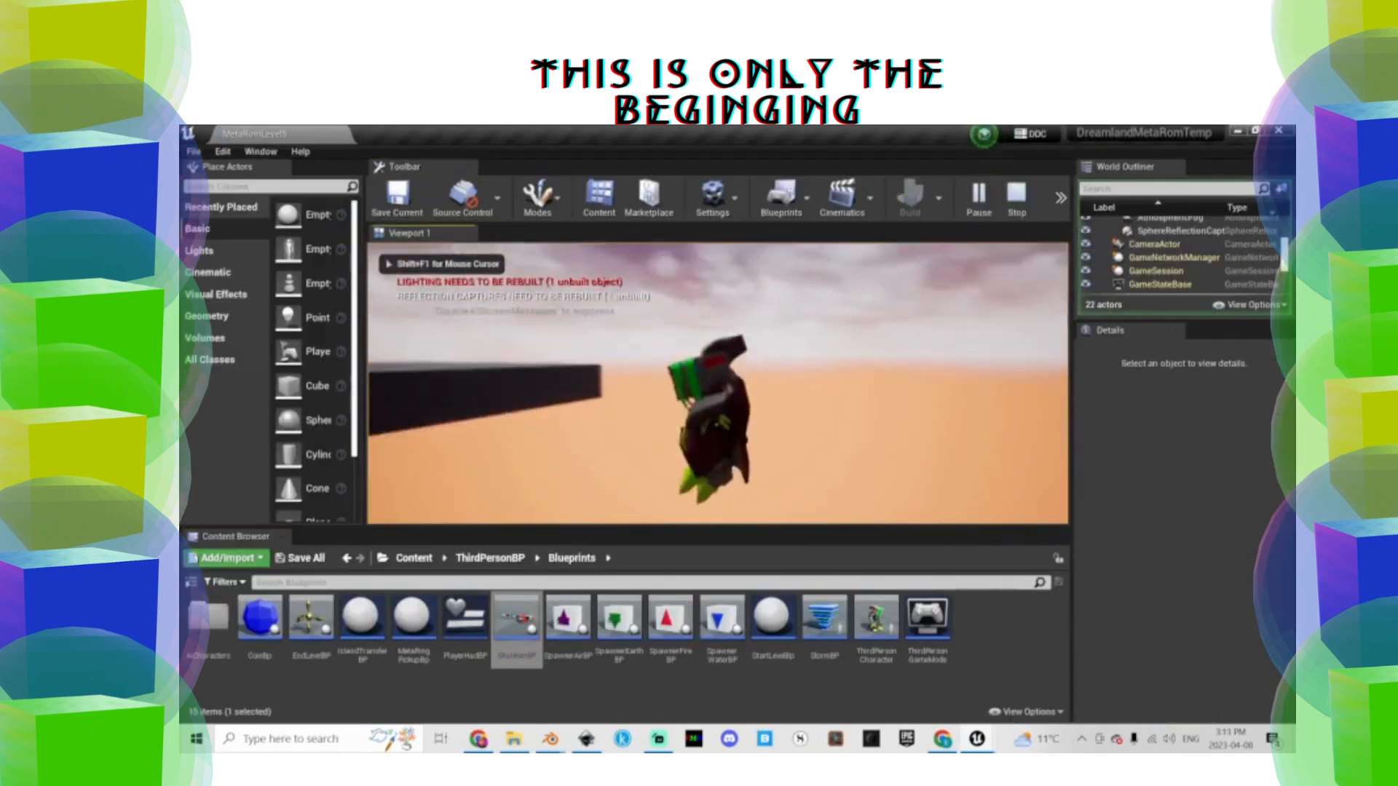
{"action": "key", "text": "Escape"}
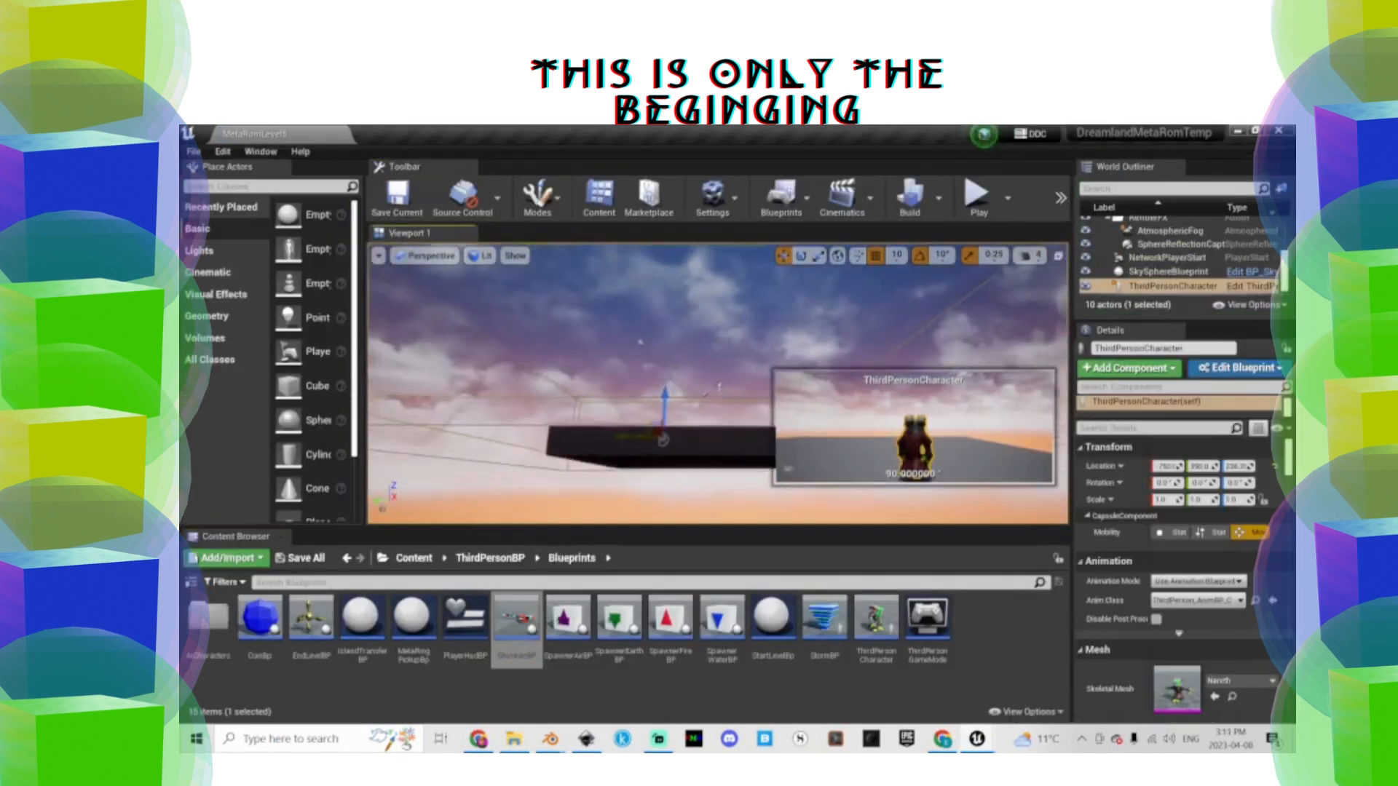
{"action": "left_click", "coordinate": [977, 194]}
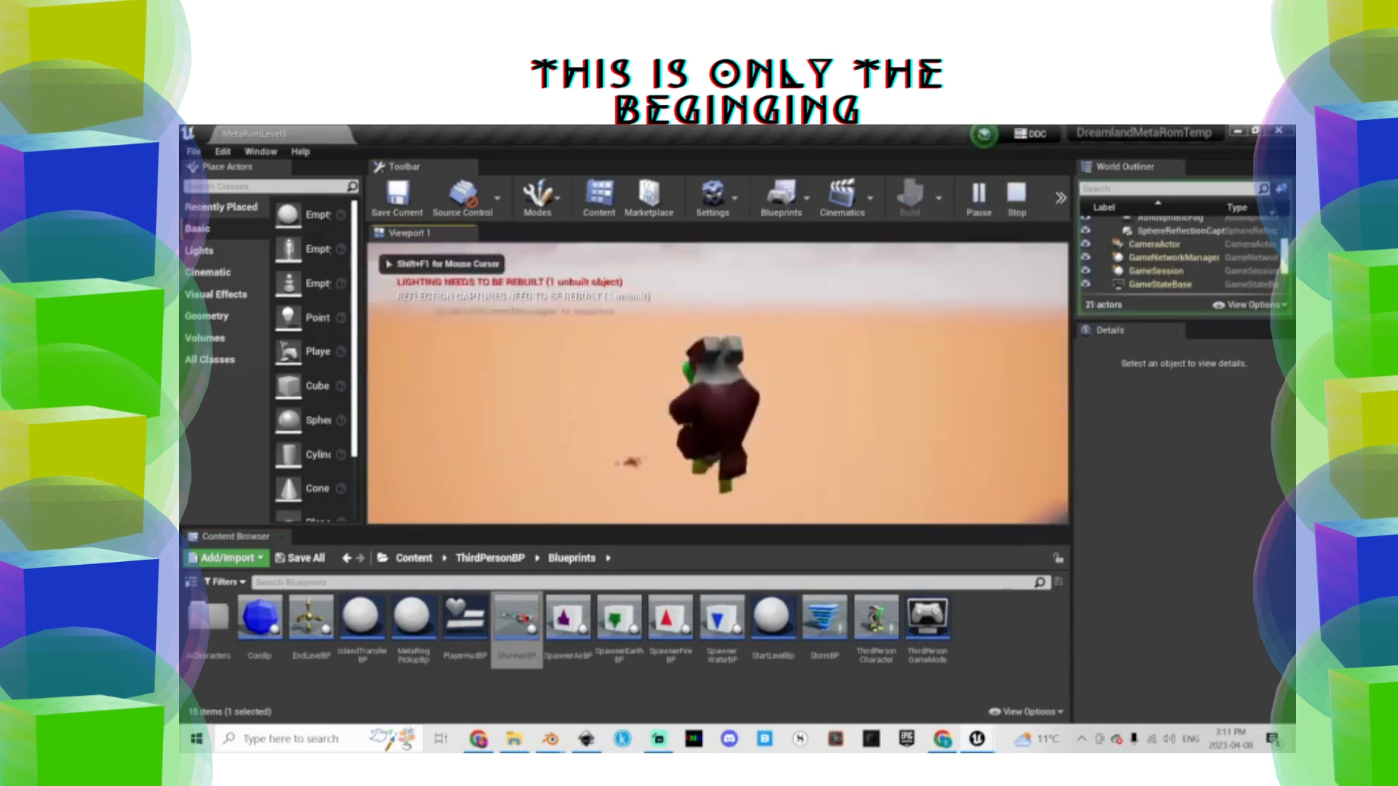
{"action": "key", "text": "Escape"}
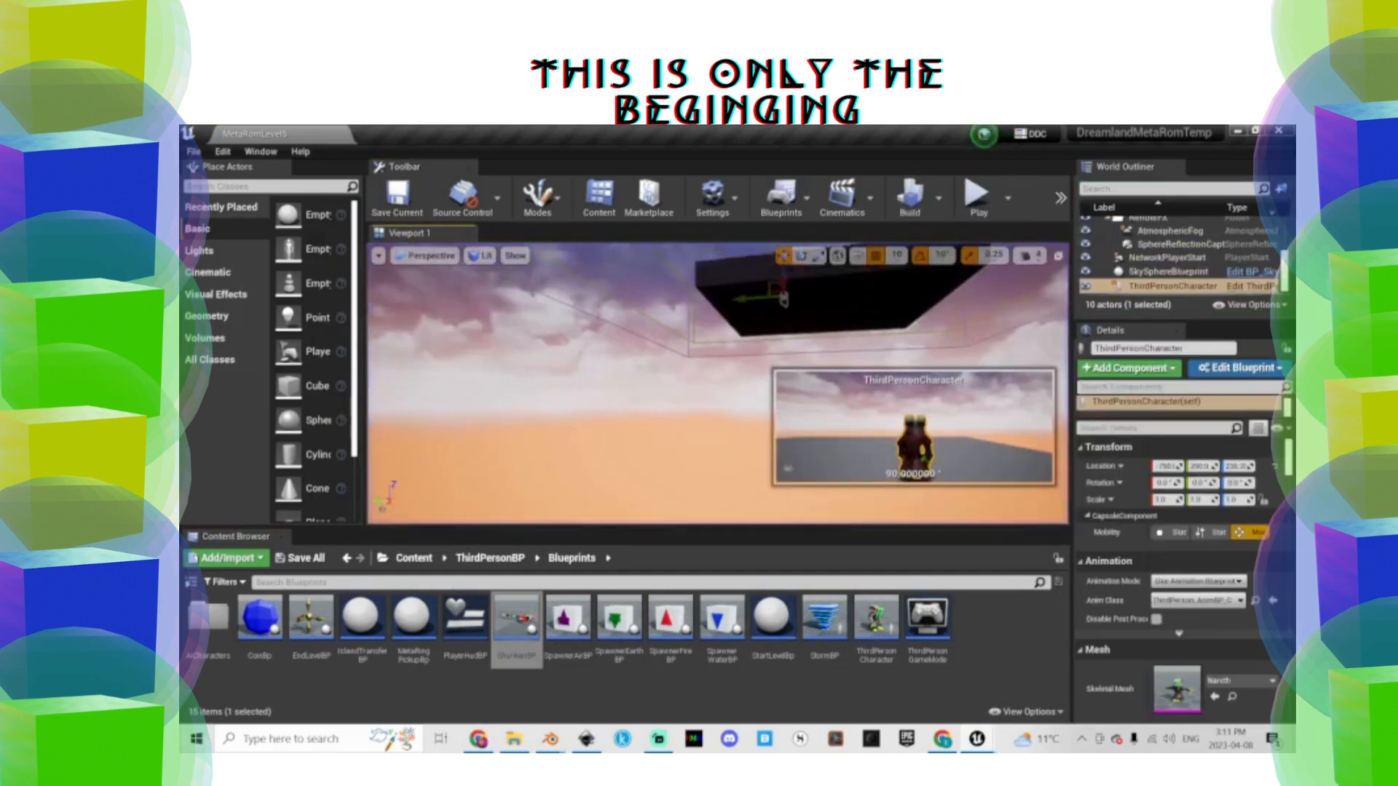
{"action": "key", "text": "f"}
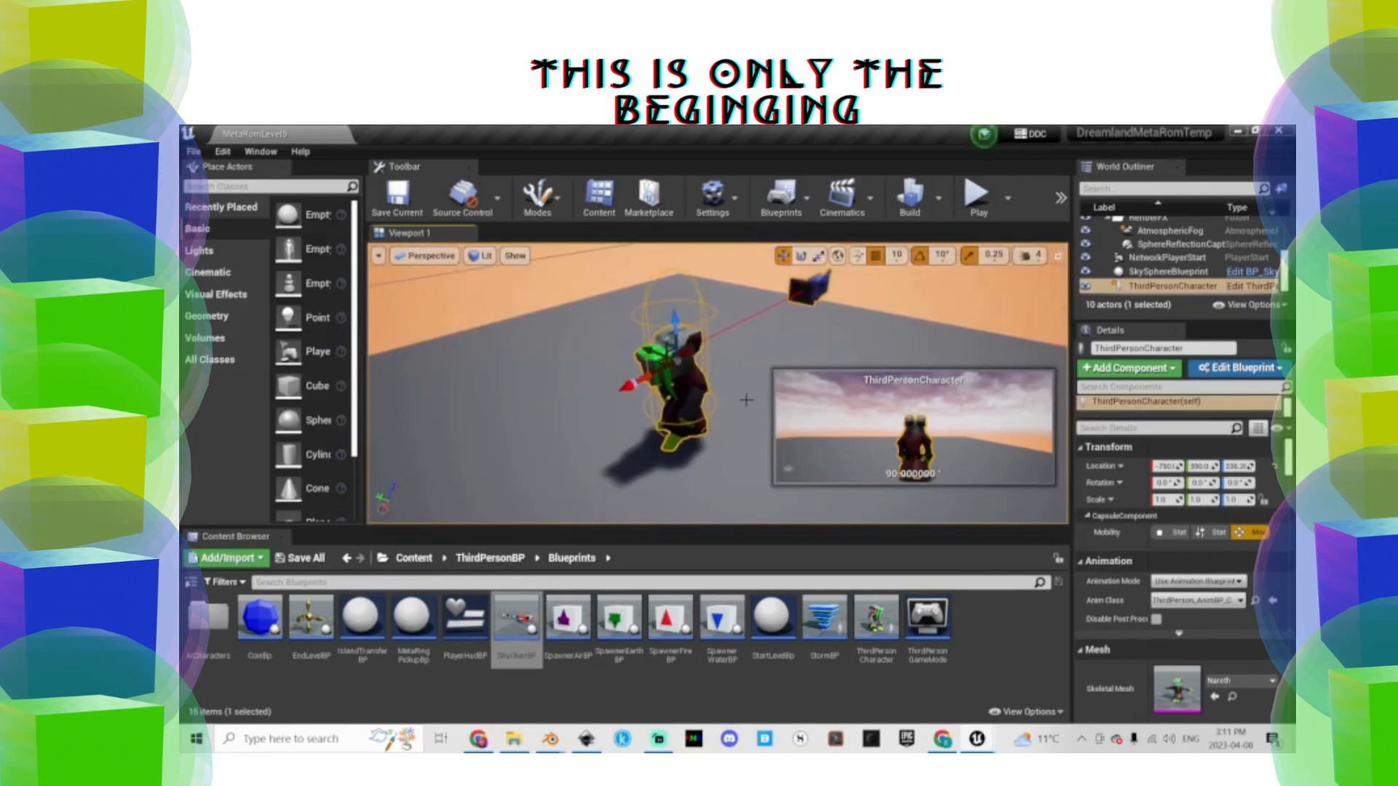
Reopen ShurikanBP and shift the trident mesh along its handle relative to the root sphere
{"action": "double_click", "coordinate": [516, 620]}
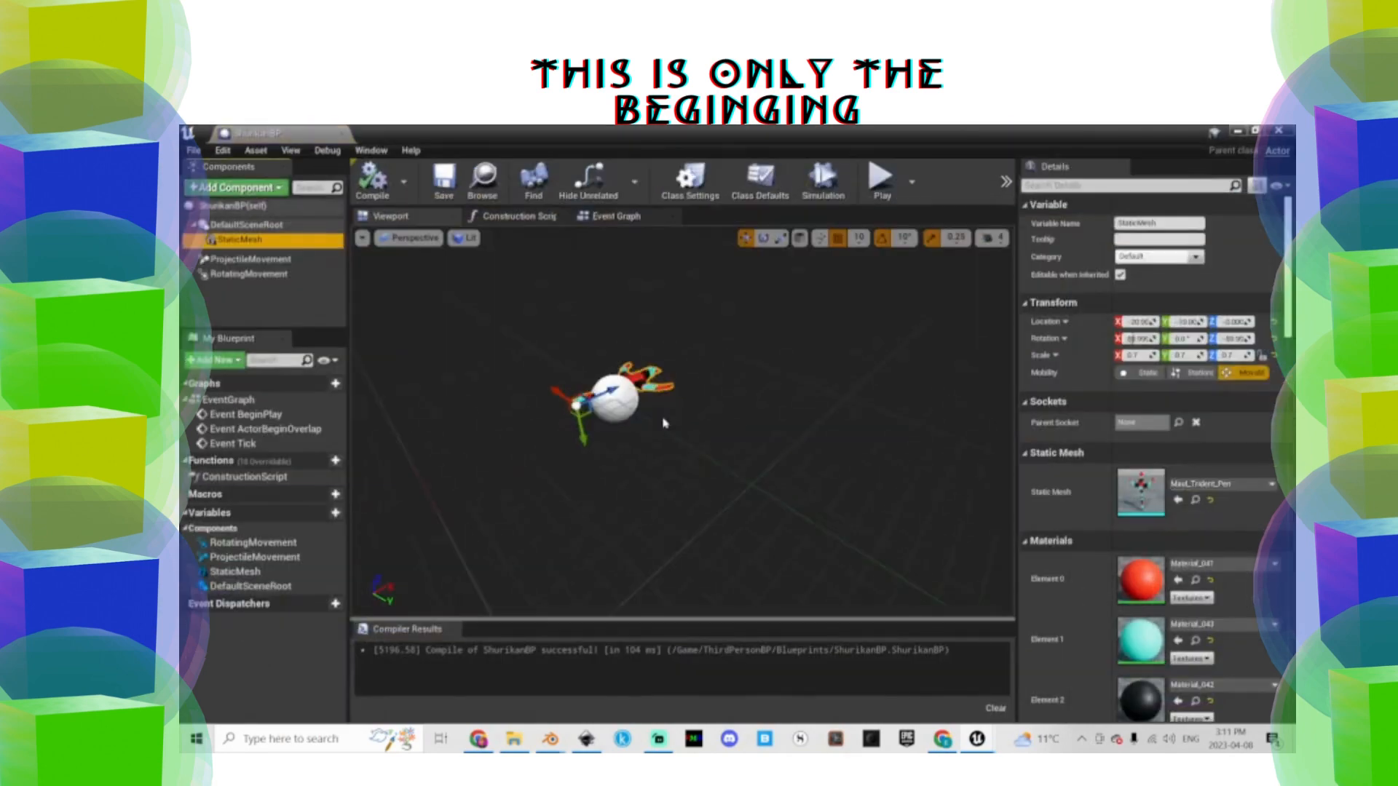
{"action": "mouse_move", "coordinate": [616, 407]}
{"action": "right_mouse_down"}
{"action": "mouse_move", "coordinate": [655, 437]}
{"action": "mouse_move", "coordinate": [633, 415]}
{"action": "mouse_move", "coordinate": [618, 436]}
{"action": "mouse_move", "coordinate": [616, 407]}
{"action": "mouse_move", "coordinate": [655, 356]}
{"action": "mouse_move", "coordinate": [633, 401]}
{"action": "right_mouse_up"}
{"action": "right_click_drag", "start_coordinate": [805, 376], "coordinate": [781, 339]}
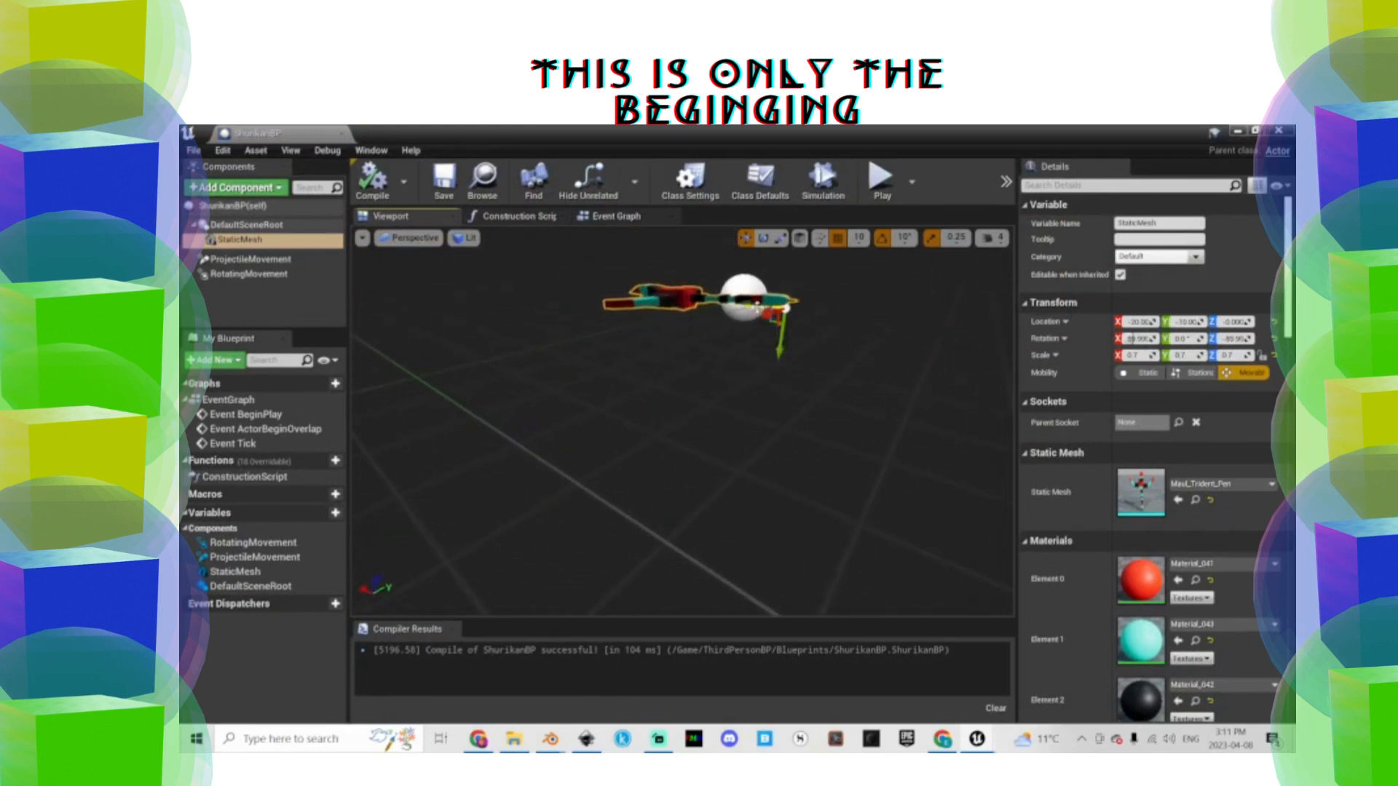
{"action": "left_click_drag", "start_coordinate": [757, 307], "coordinate": [789, 309]}
{"action": "right_click_drag", "start_coordinate": [797, 333], "coordinate": [797, 310]}
Scale the trident mesh to 0.3 on all three axes, compile ShurikanBP and return to the level editor
{"action": "left_click", "coordinate": [1127, 356]}
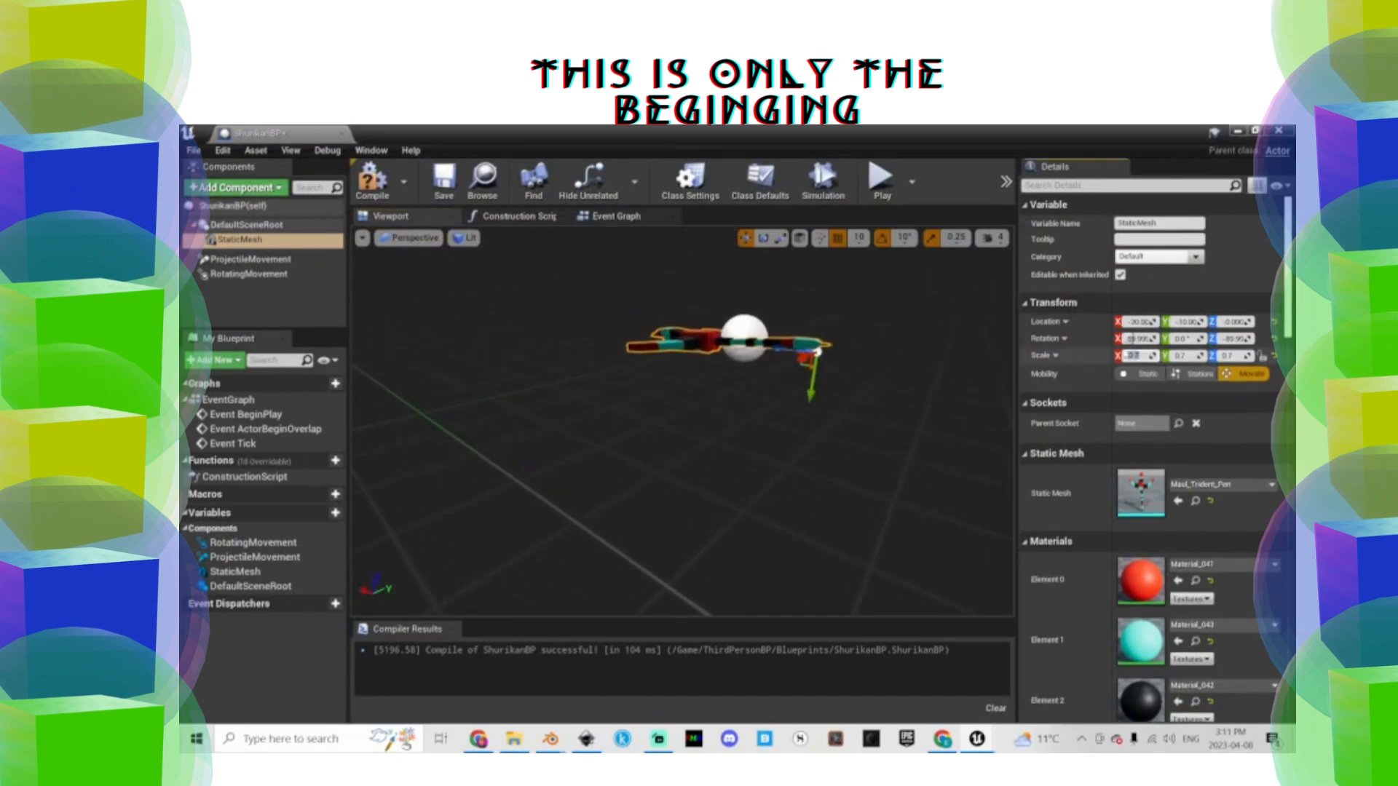
{"action": "type", "text": "0.3"}
{"action": "left_click", "coordinate": [1179, 356]}
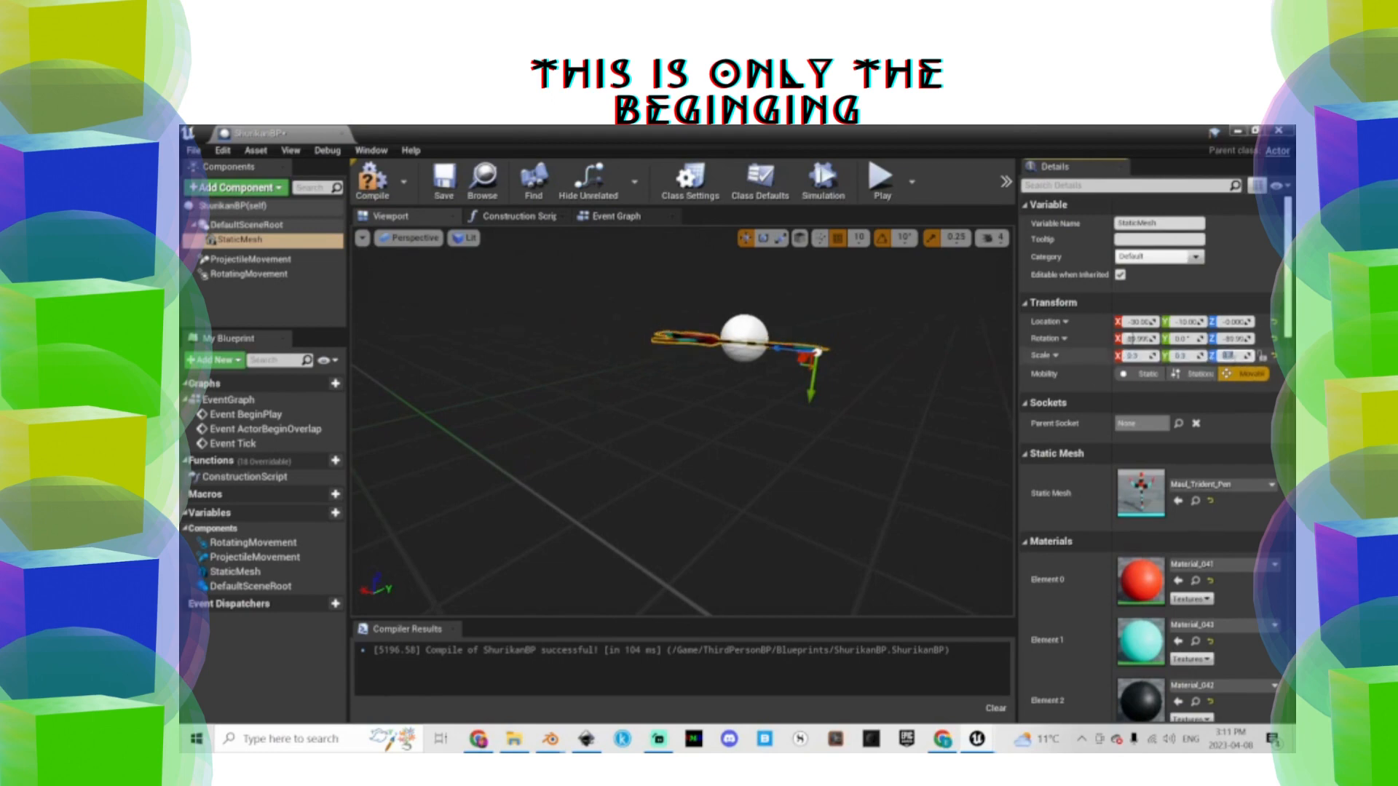
{"action": "type", "text": "0.3"}
{"action": "key", "text": "Return"}
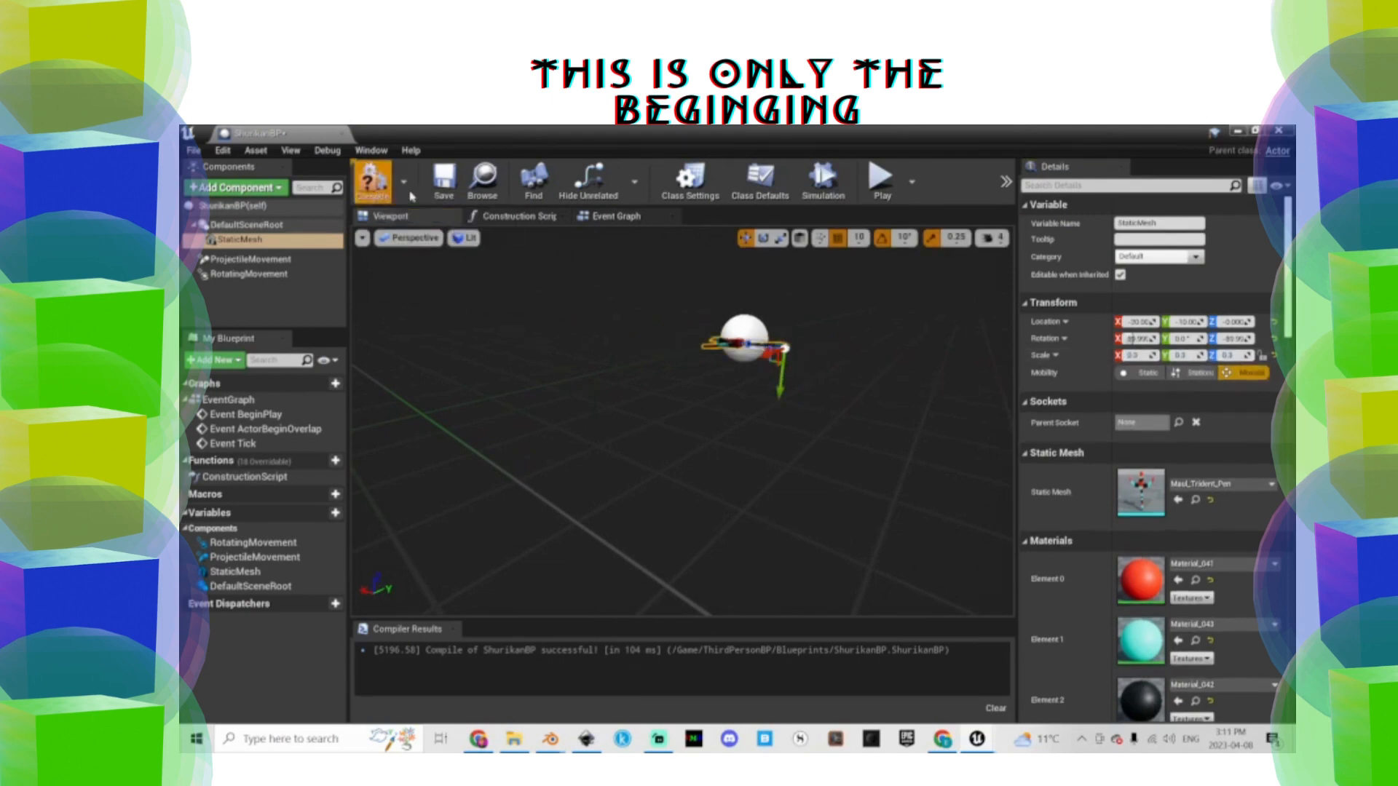
{"action": "left_click", "coordinate": [372, 181]}
{"action": "left_click", "coordinate": [834, 187]}
{"action": "left_click", "coordinate": [1238, 131]}
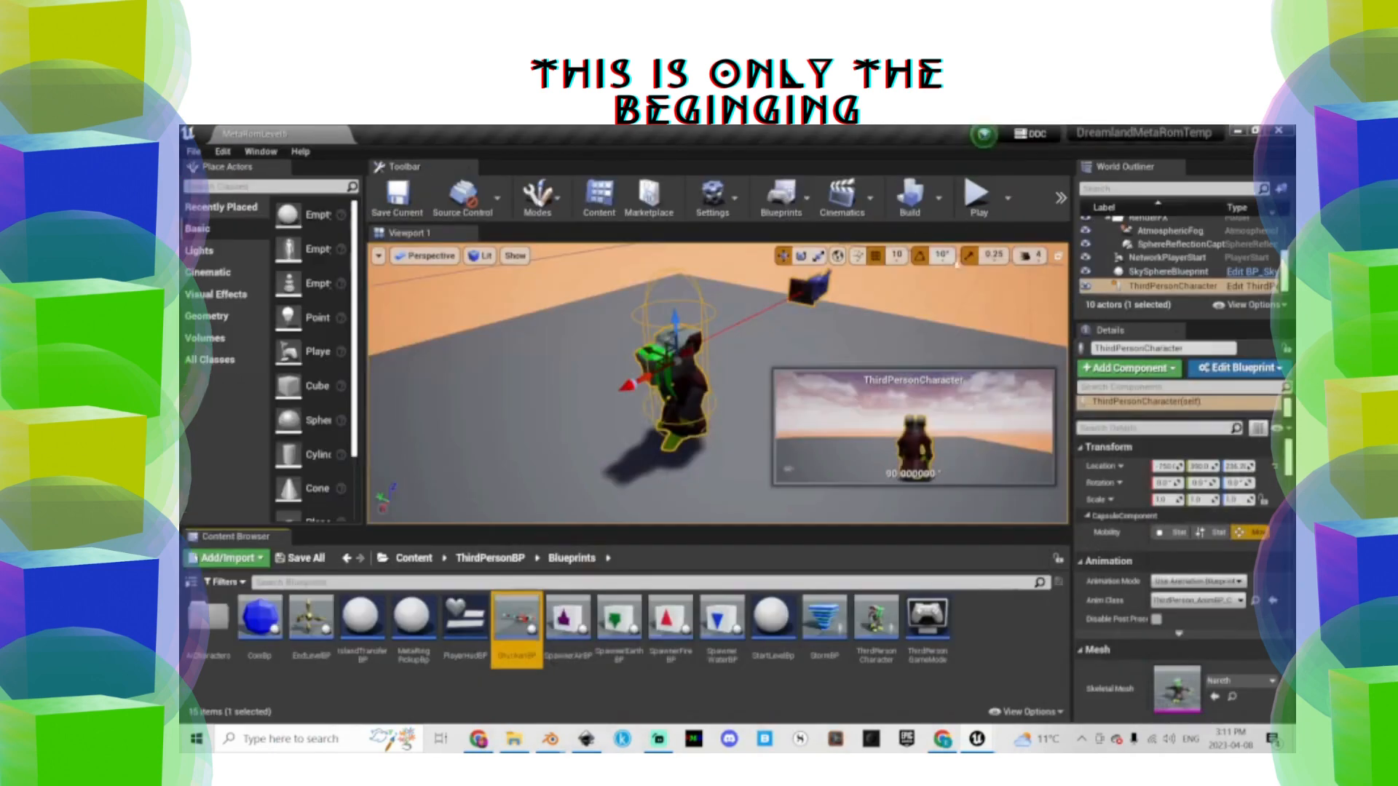
Play-test the level, running the character around the floor and throwing the scaled trident projectile, and end the session
{"action": "left_click", "coordinate": [976, 197]}
{"action": "key", "text": "w"}
{"action": "key", "text": "a"}
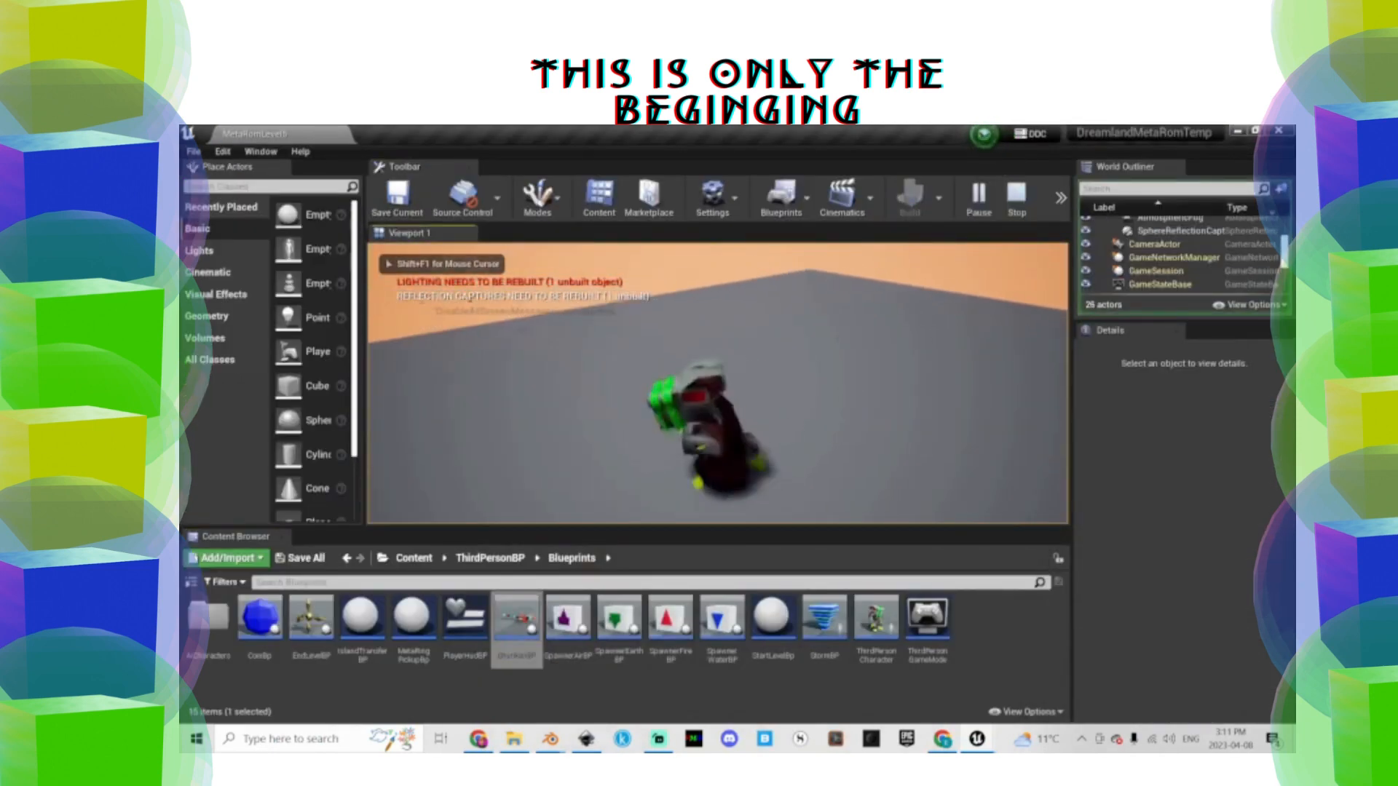
{"action": "key", "text": "a"}
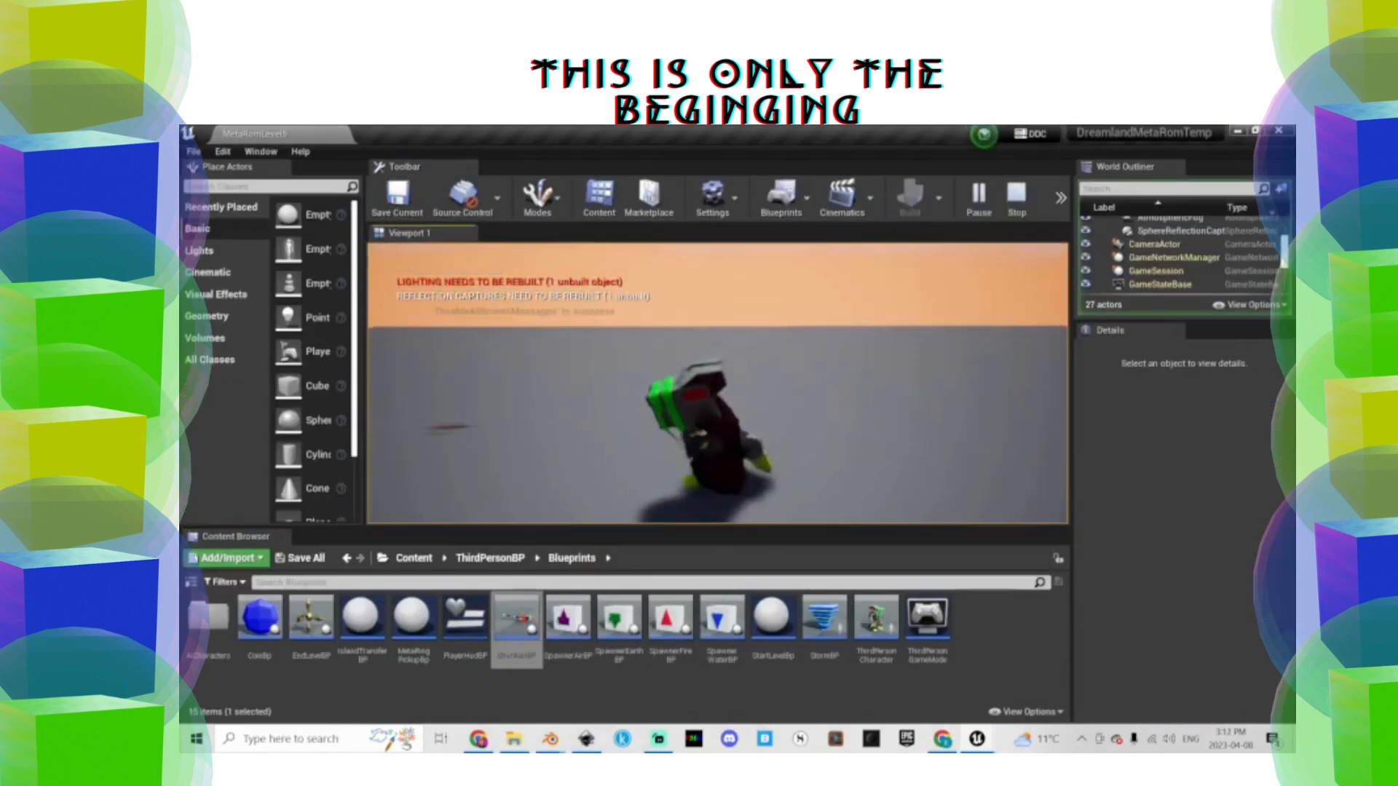
{"action": "key", "text": "w"}
{"action": "key", "text": "a"}
{"action": "key", "text": "s"}
{"action": "key", "text": "a"}
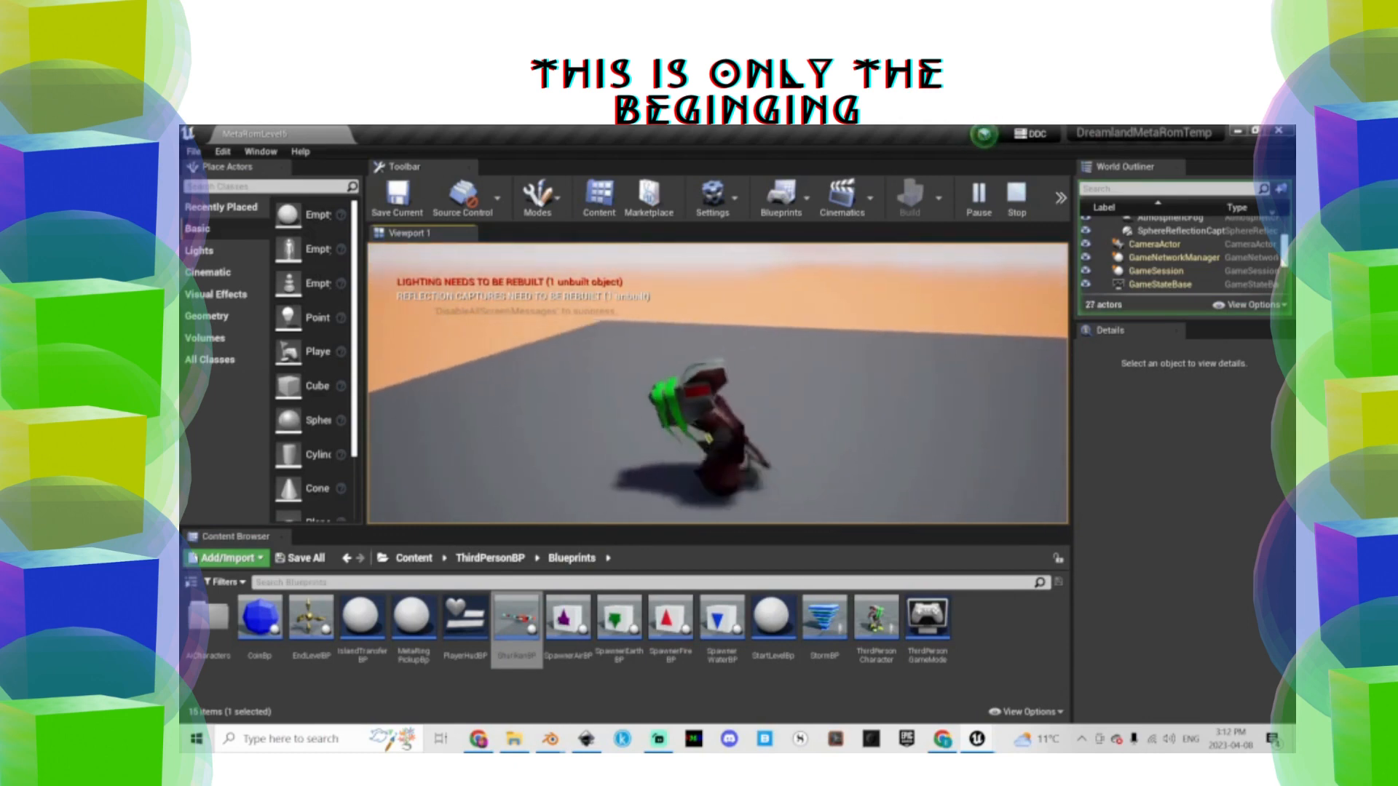
{"action": "key", "text": "w"}
{"action": "key", "text": "d"}
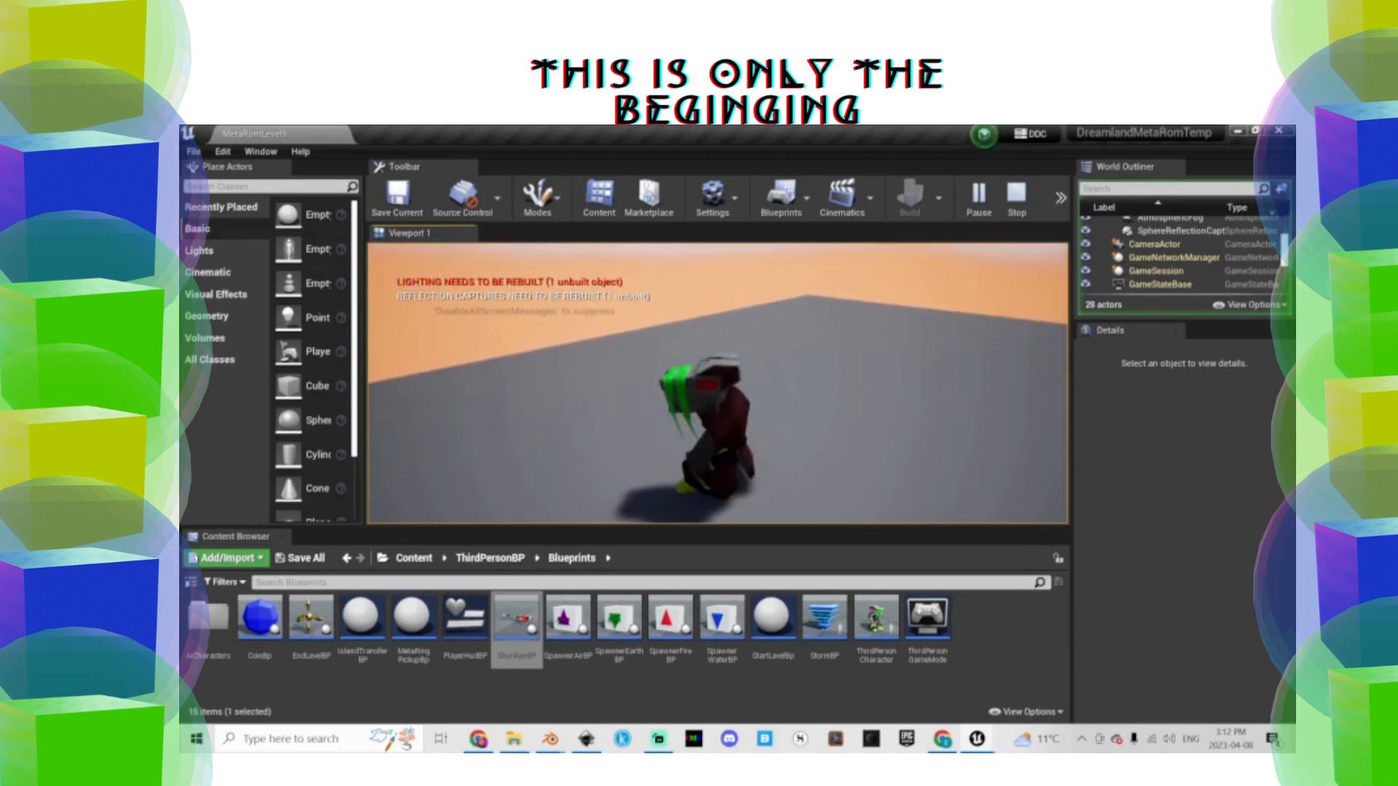
{"action": "key", "text": "s"}
{"action": "key", "text": "w"}
{"action": "key", "text": "Escape"}
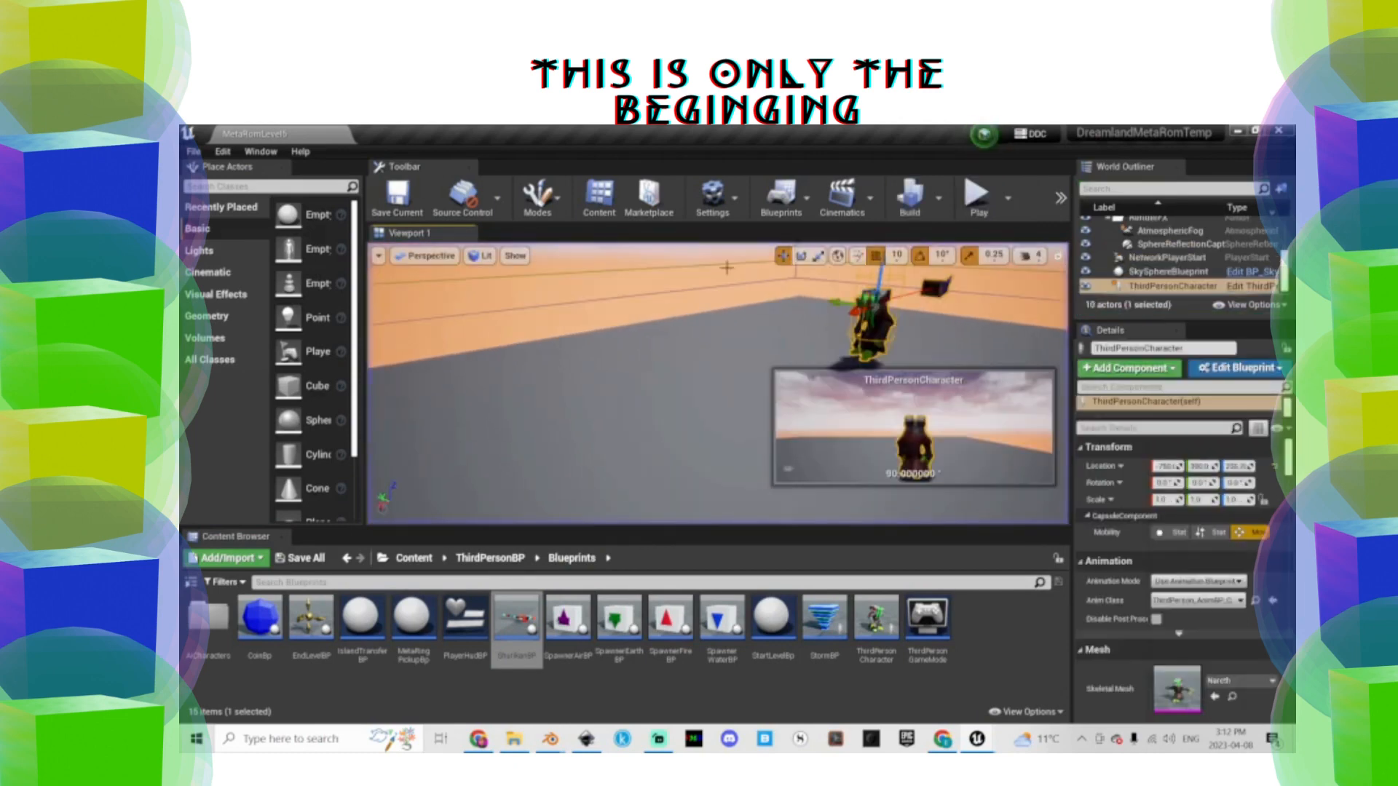
Select the arena floor and switch the level editor to Landscape mode
{"action": "scroll", "coordinate": [624, 340], "scroll_direction": "down", "scroll_amount": 4}
{"action": "right_click_drag", "start_coordinate": [624, 340], "coordinate": [655, 408]}
{"action": "scroll", "coordinate": [624, 340], "scroll_direction": "down", "scroll_amount": 5}
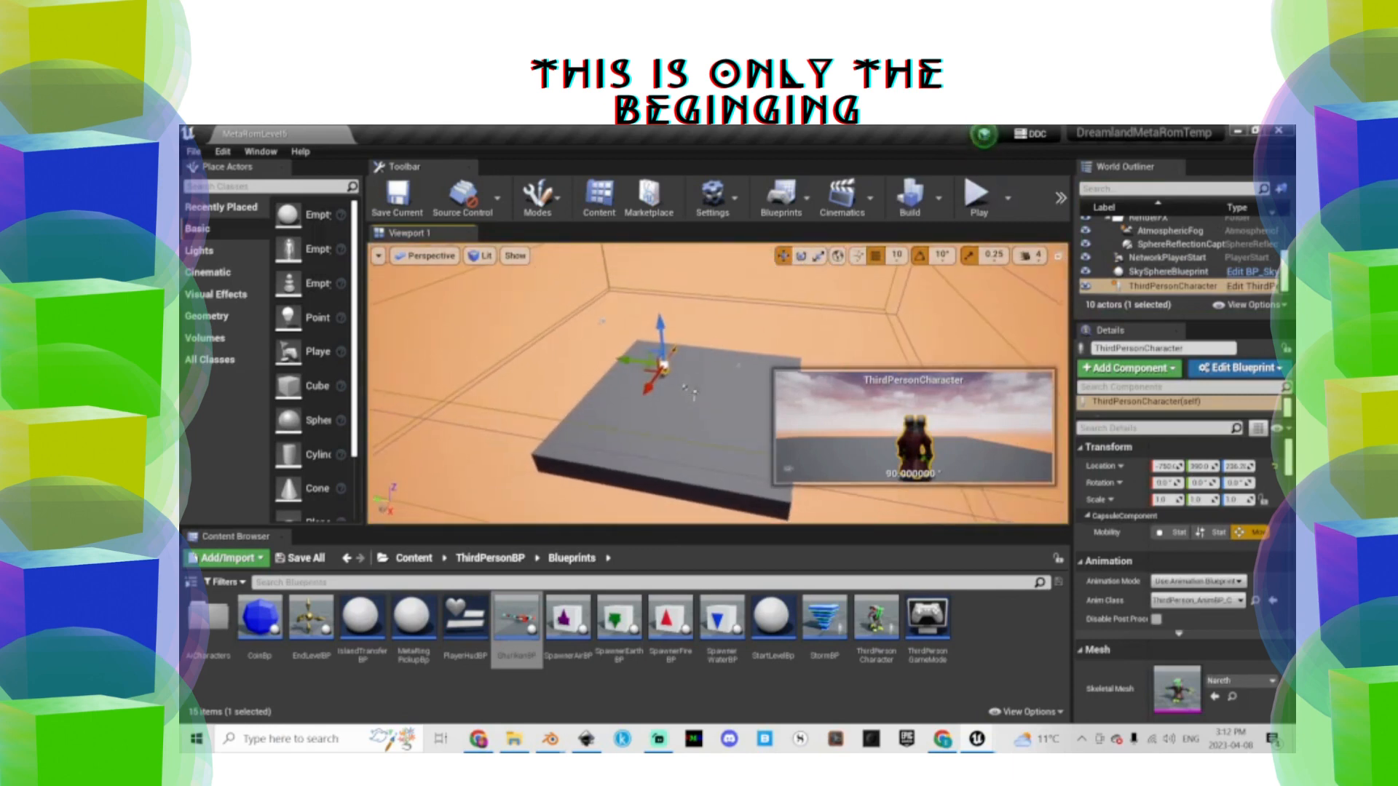
{"action": "left_click", "coordinate": [624, 340]}
{"action": "left_click", "coordinate": [681, 418]}
{"action": "scroll", "coordinate": [655, 393], "scroll_direction": "up", "scroll_amount": 3}
{"action": "left_click", "coordinate": [537, 195]}
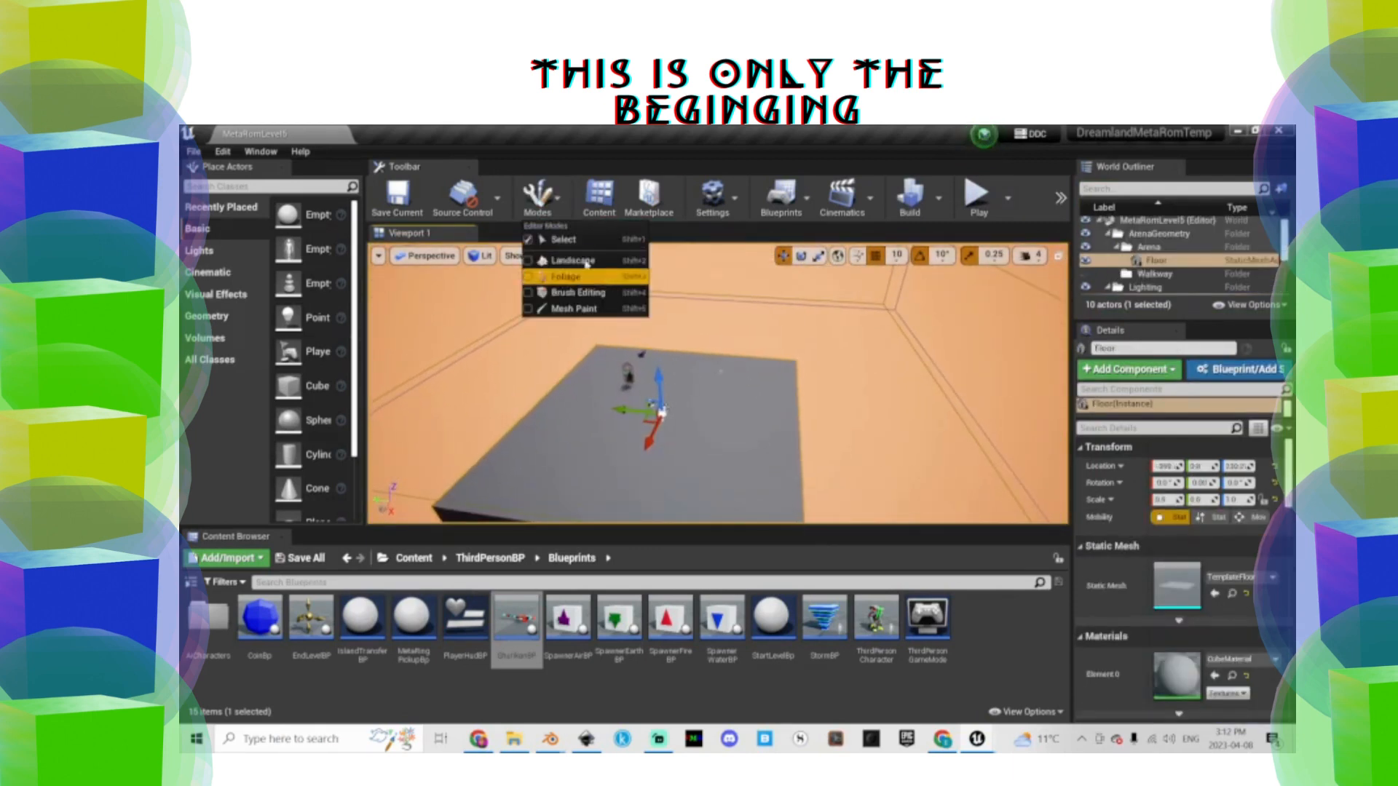
{"action": "left_click", "coordinate": [571, 262]}
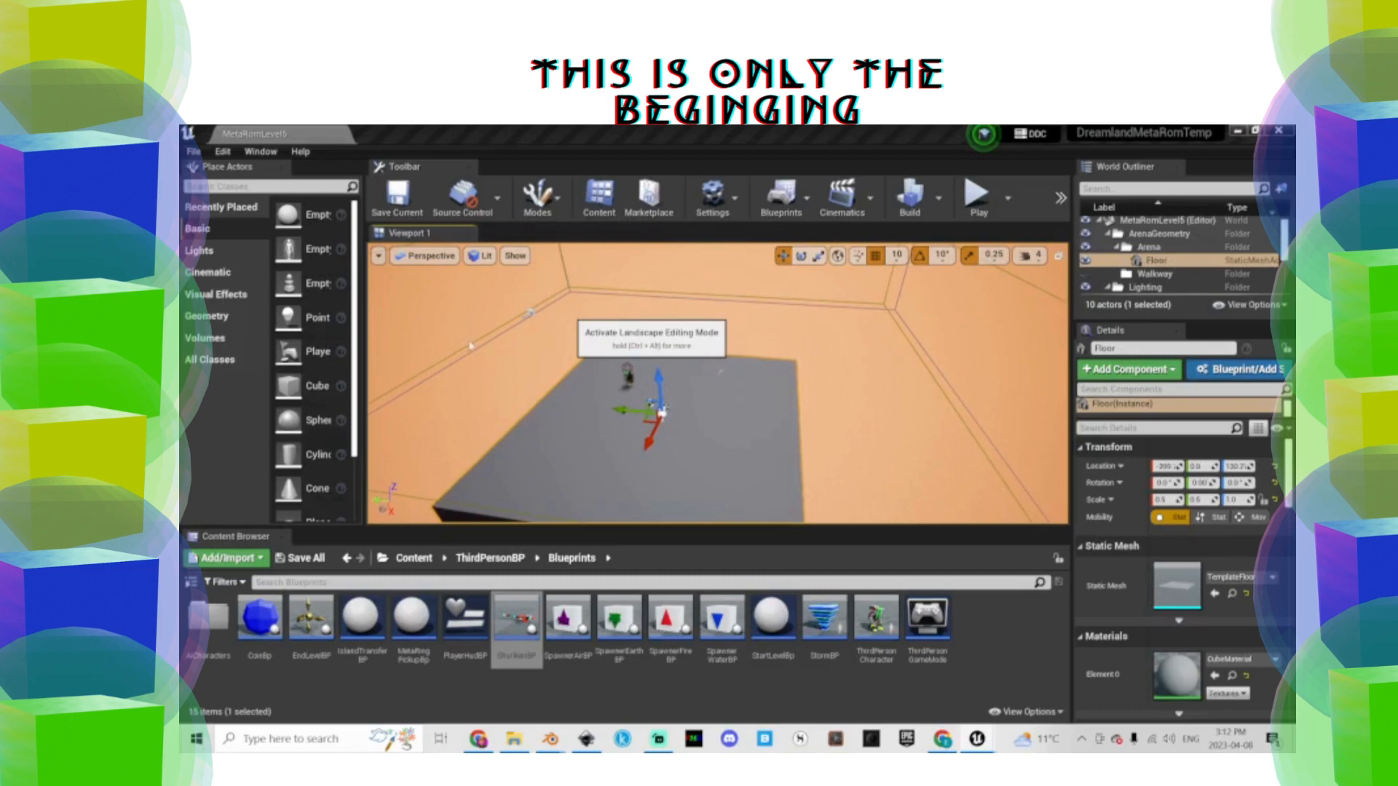
{"action": "left_click", "coordinate": [446, 232]}
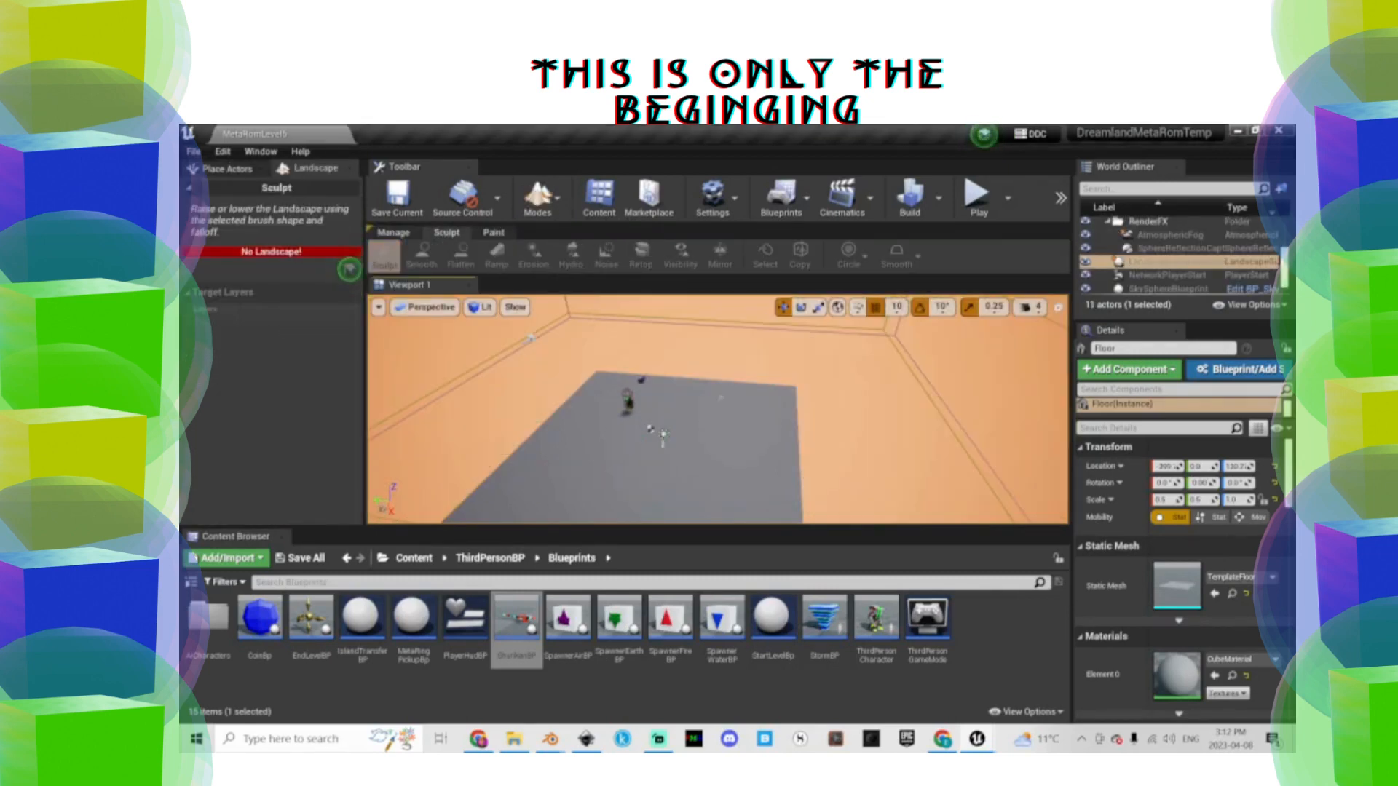
In Foliage mode, add the dark plant-like mesh from NarethsWorlds/Assets as a foliage type and paint a cluster onto the floor
{"action": "left_click", "coordinate": [537, 195]}
{"action": "left_click", "coordinate": [566, 278]}
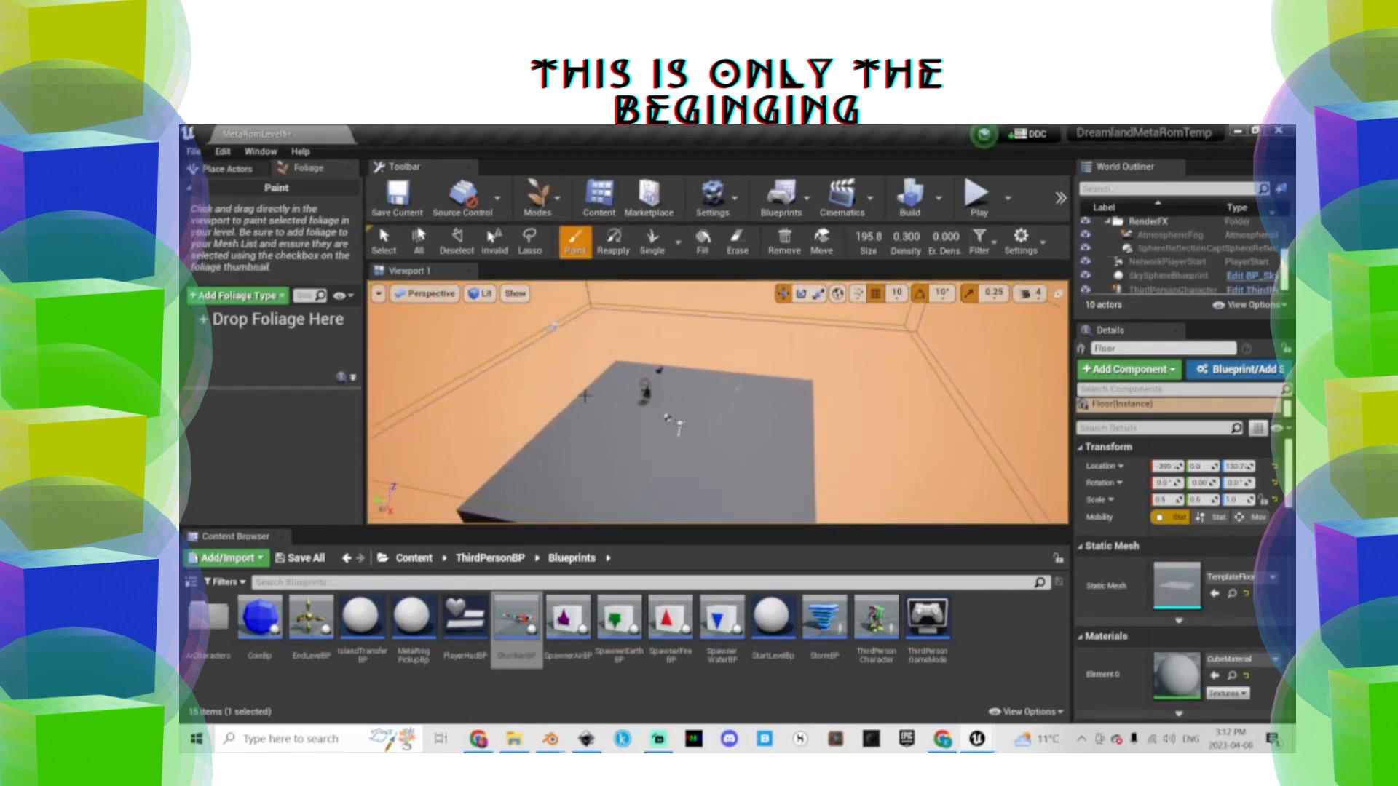
{"action": "left_click", "coordinate": [415, 559]}
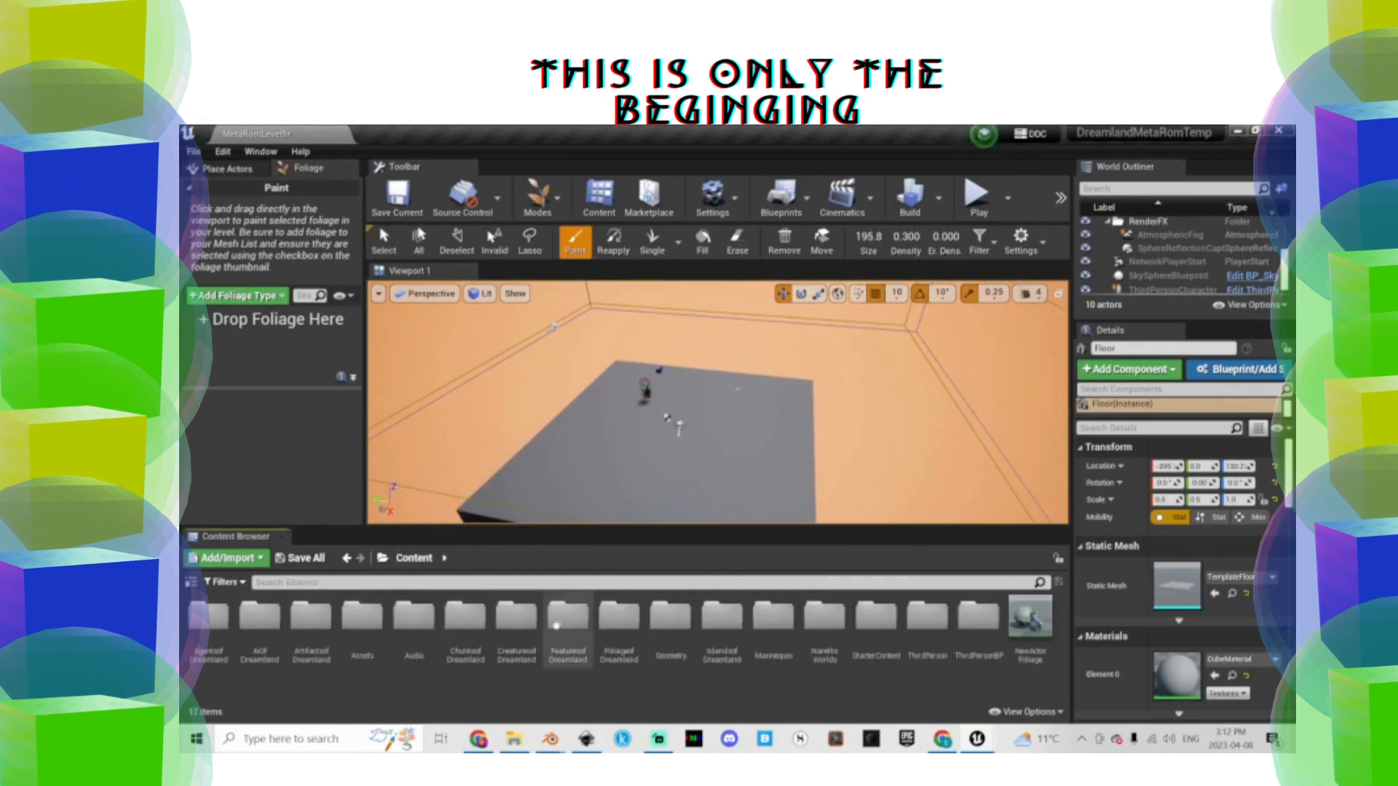
{"action": "double_click", "coordinate": [812, 650]}
{"action": "double_click", "coordinate": [209, 617]}
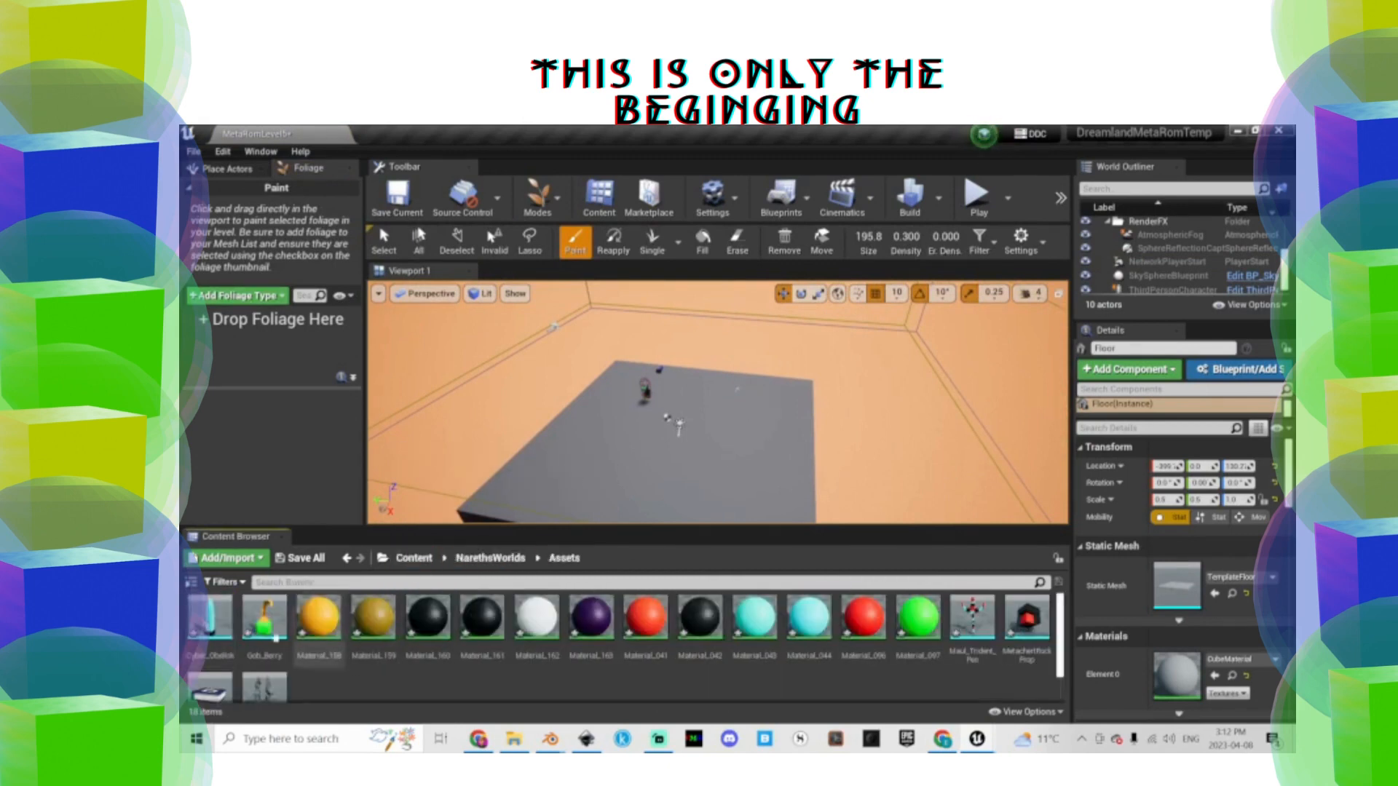
{"action": "left_click_drag", "start_coordinate": [265, 684], "coordinate": [233, 349]}
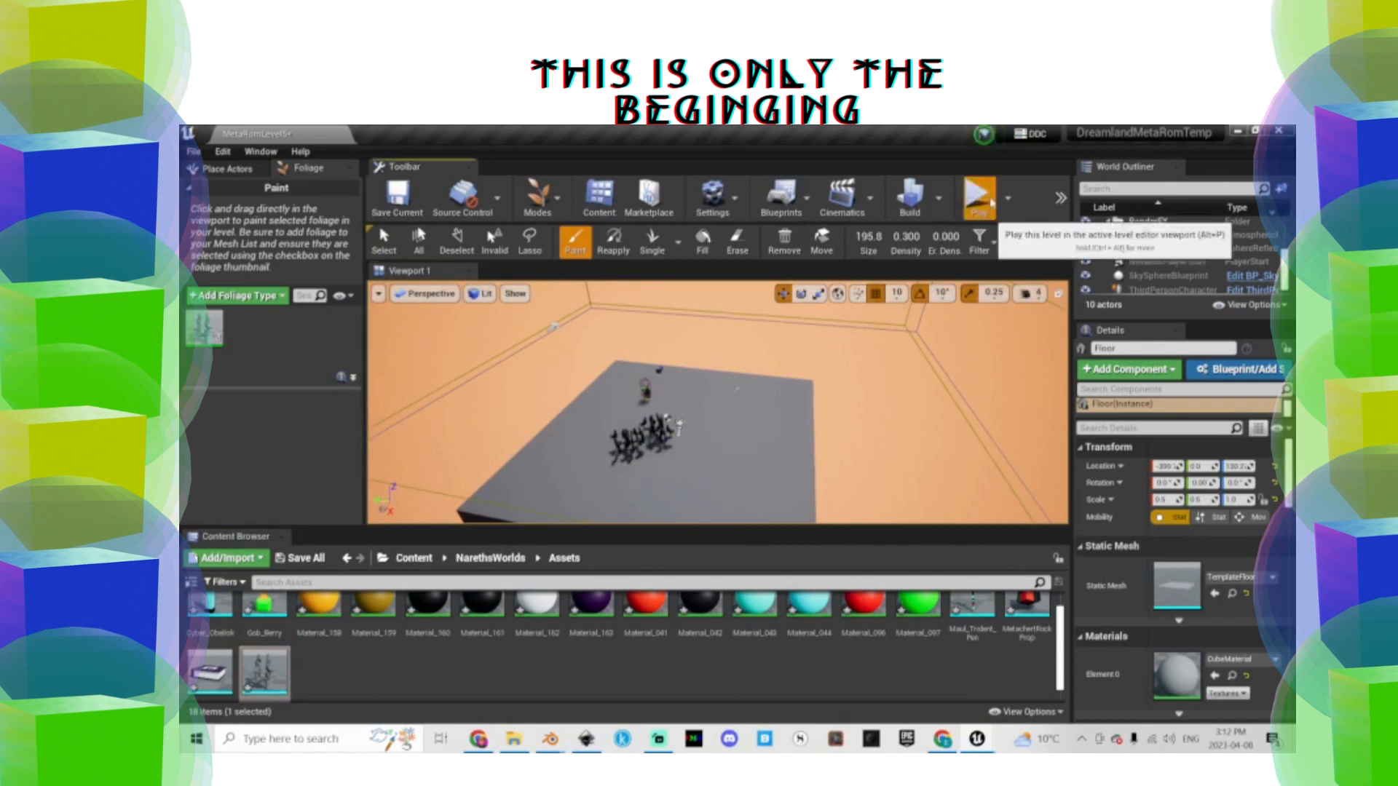
Play-test the level briefly to view the painted foliage from the character's viewpoint
{"action": "left_click", "coordinate": [976, 195]}
{"action": "key", "text": "w"}
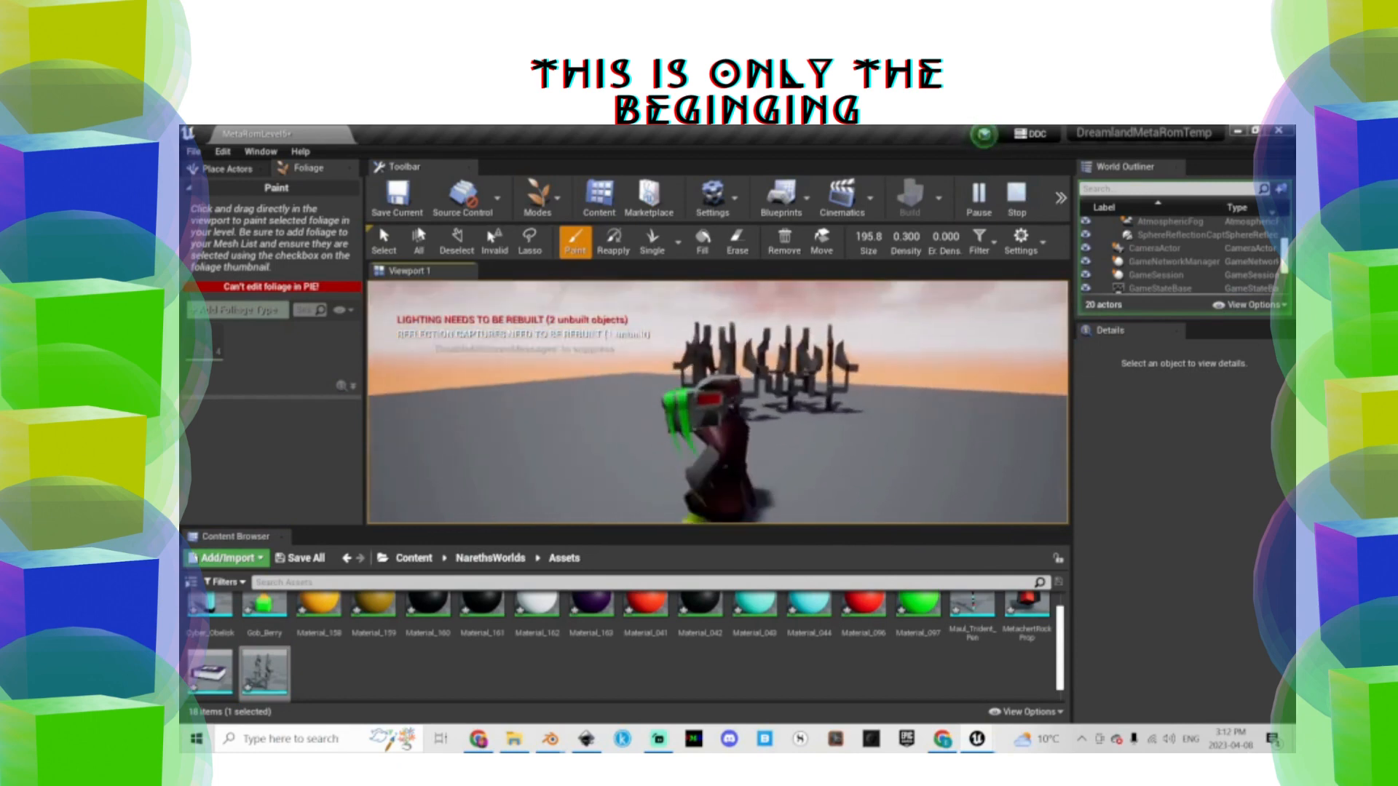
{"action": "key", "text": "Escape"}
Paint more foliage clusters near the floor's corners and front area, and return the editor to Select mode
{"action": "scroll", "coordinate": [655, 393], "scroll_direction": "down", "scroll_amount": 10}
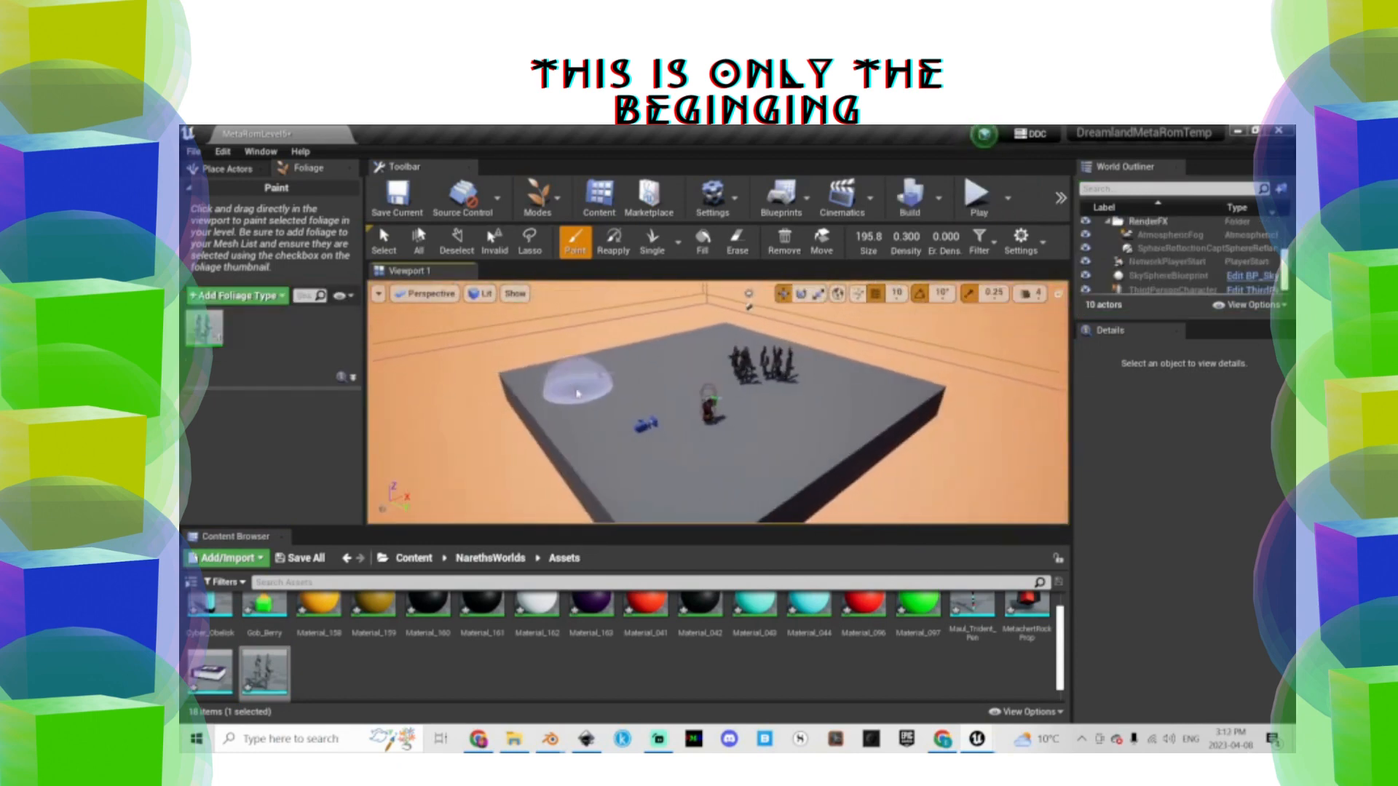
{"action": "left_click", "coordinate": [575, 378]}
{"action": "left_click", "coordinate": [717, 343]}
{"action": "left_click", "coordinate": [873, 370]}
{"action": "left_click", "coordinate": [706, 473]}
{"action": "right_click", "coordinate": [819, 341]}
{"action": "left_click", "coordinate": [538, 200]}
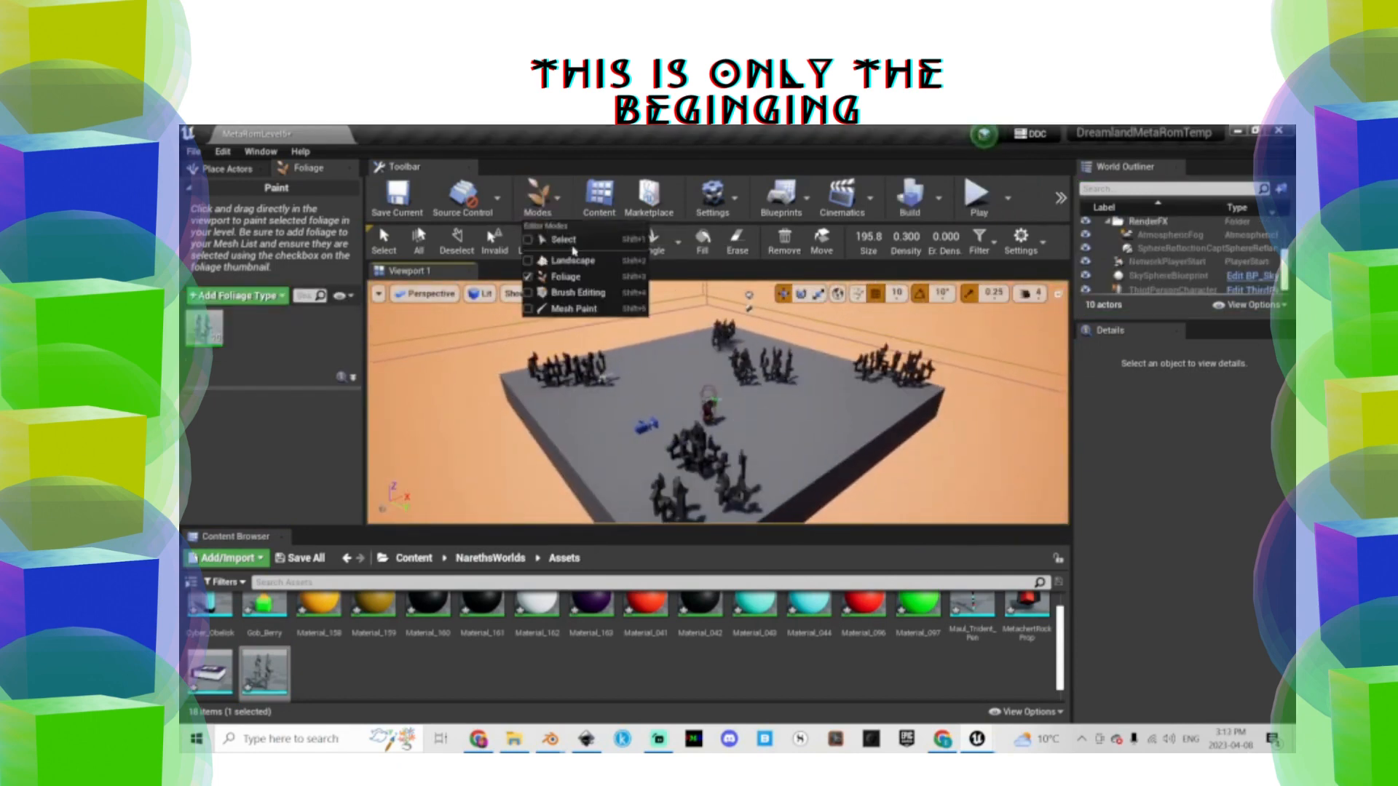
{"action": "left_click", "coordinate": [569, 240]}
Switch to File Explorer and open the S6 folder under Gumroad/BytePacks/NanoExtraction/S
{"action": "key", "text": "alt+Tab"}
{"action": "left_click", "coordinate": [749, 368]}
{"action": "left_click", "coordinate": [900, 247]}
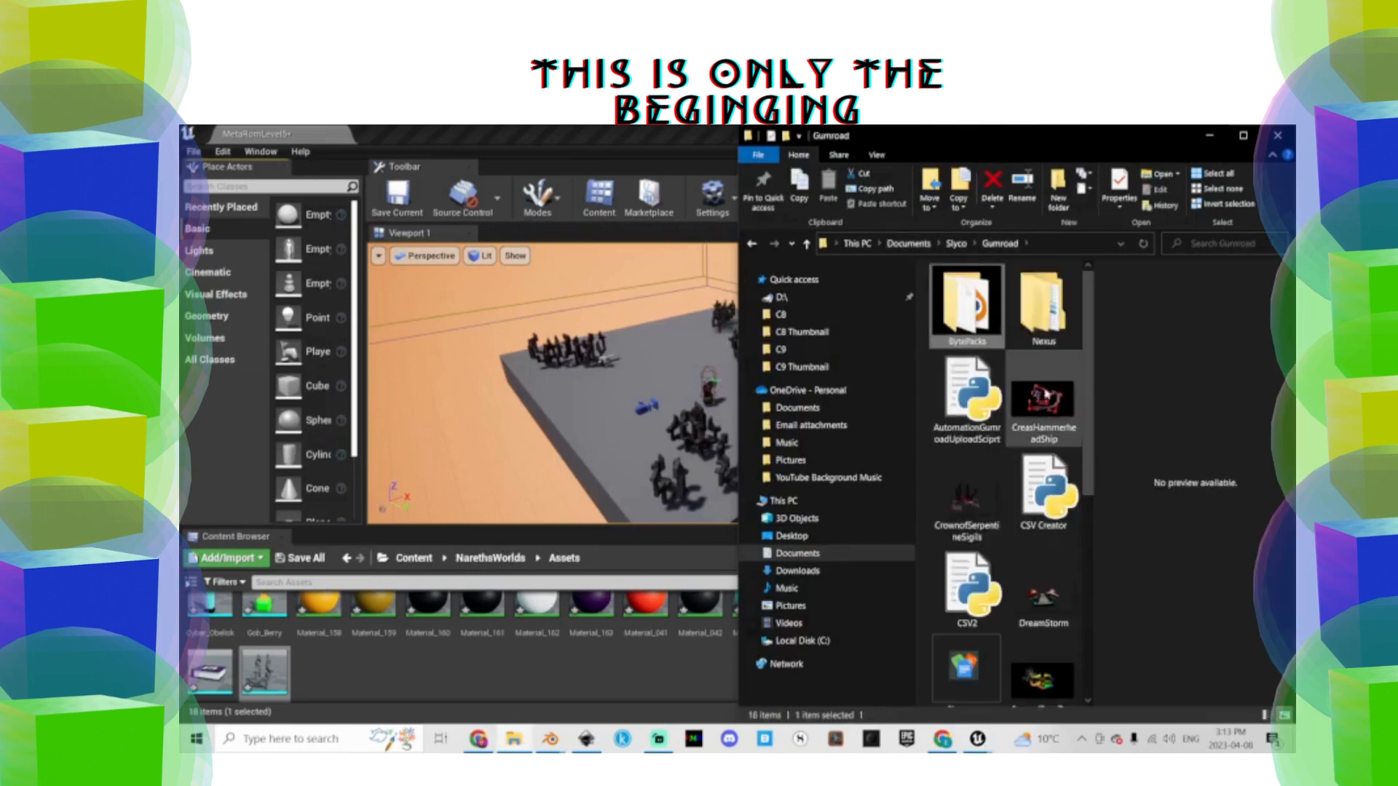
{"action": "double_click", "coordinate": [969, 288]}
{"action": "double_click", "coordinate": [972, 368]}
{"action": "scroll", "coordinate": [1006, 466], "scroll_direction": "down", "scroll_amount": 4}
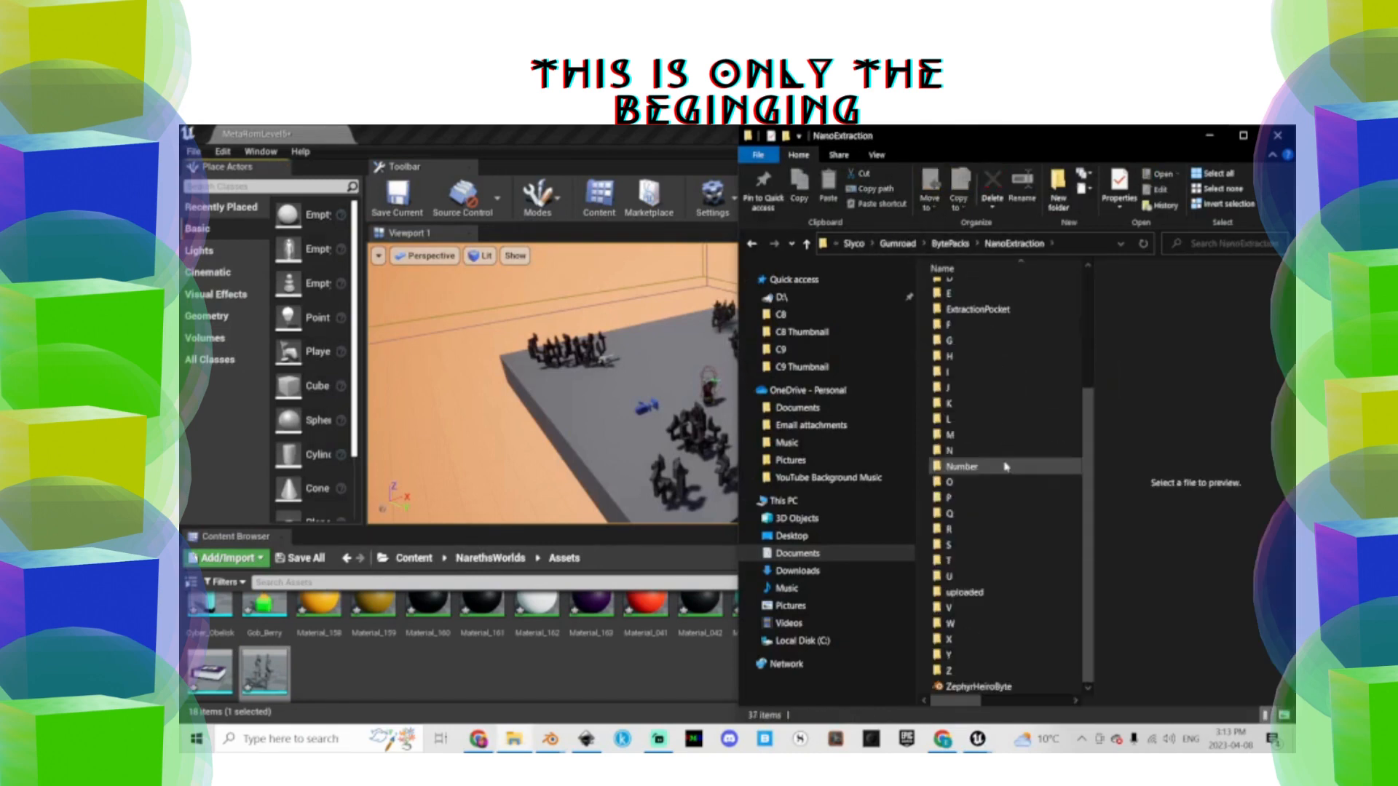
{"action": "double_click", "coordinate": [959, 546]}
{"action": "double_click", "coordinate": [971, 405]}
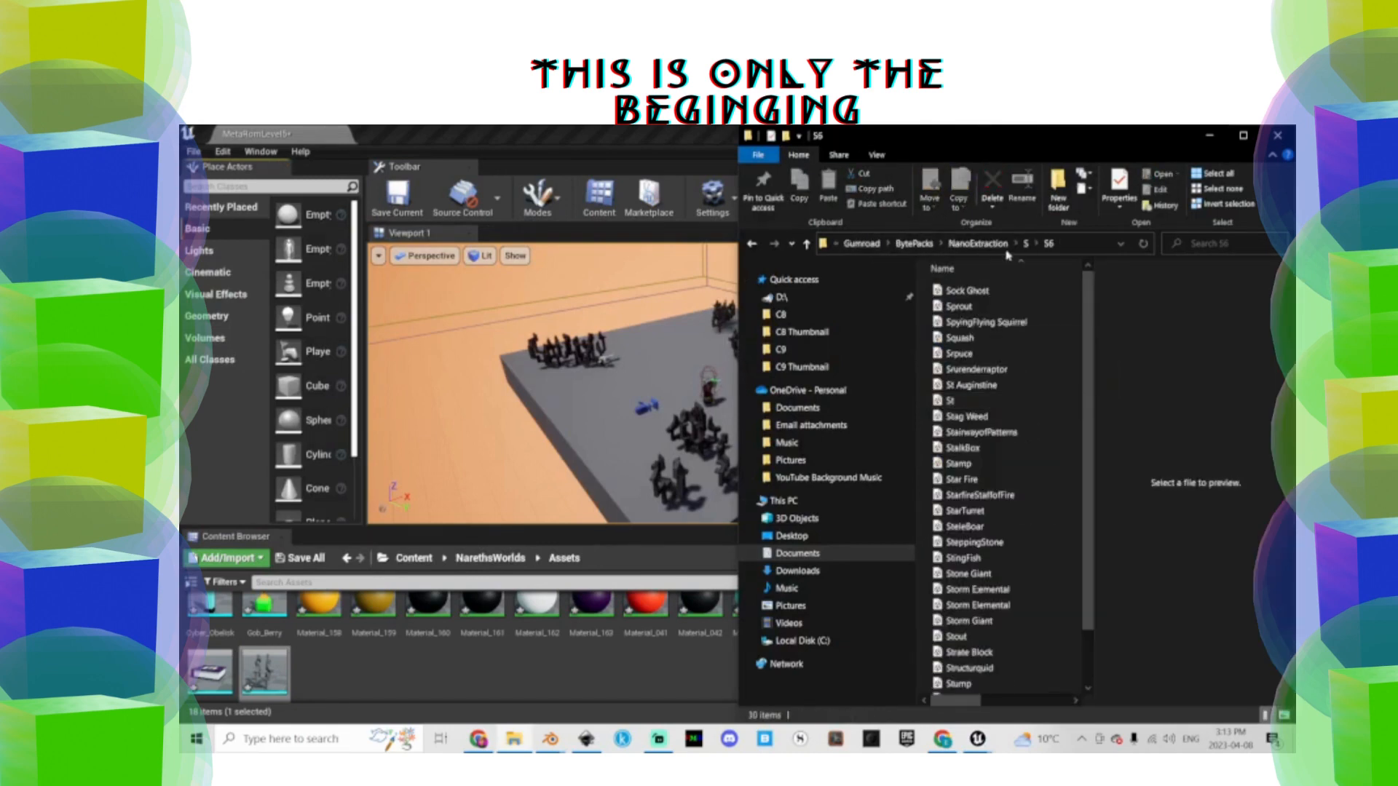
Import the Stag Weed model into NarethsWorlds/Assets with the default FBX options and close the message log
{"action": "left_click", "coordinate": [968, 418]}
{"action": "left_click_drag", "start_coordinate": [530, 581], "coordinate": [329, 669]}
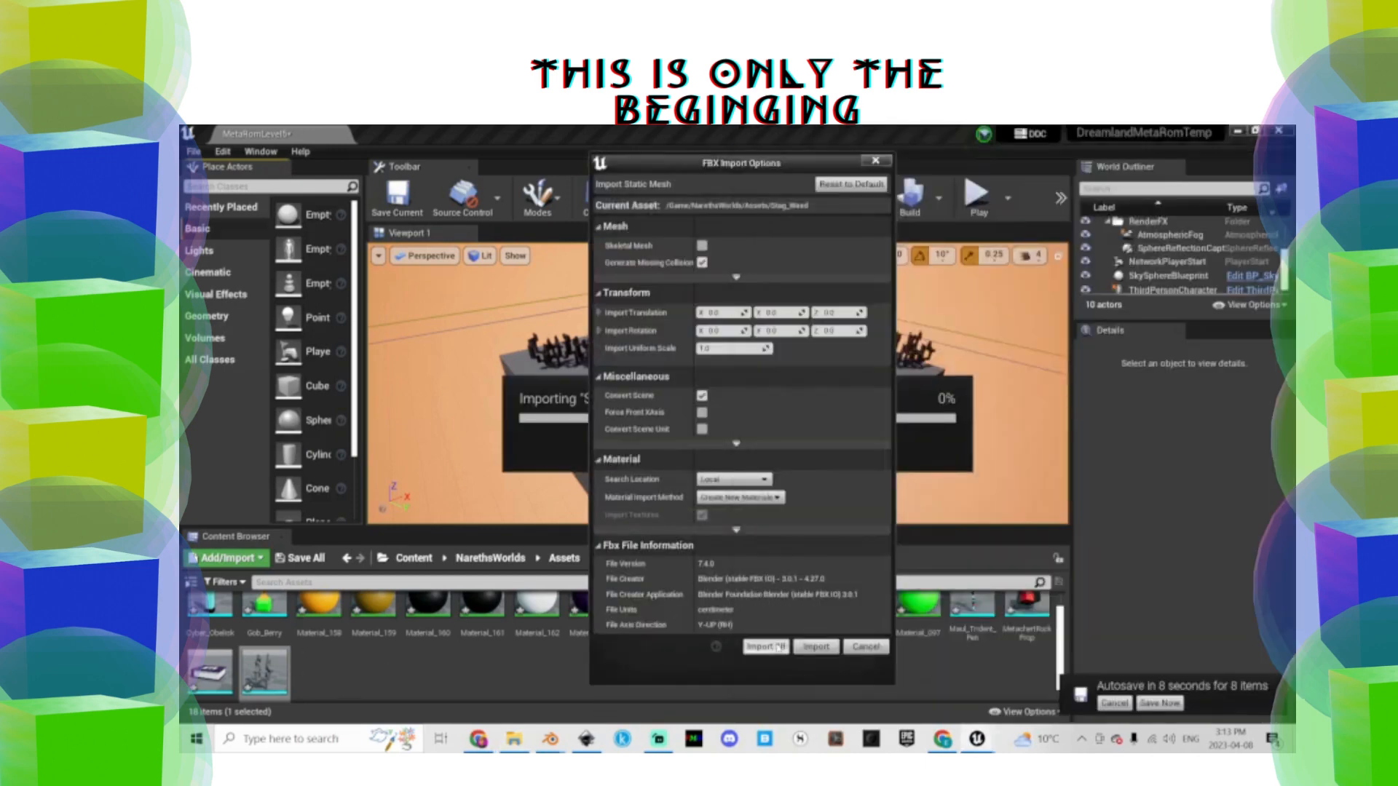
{"action": "left_click", "coordinate": [764, 647]}
{"action": "left_click", "coordinate": [1171, 211]}
Look through the S5 folder and import a model from the S4 folder into NarethsWorlds/Assets
{"action": "left_click", "coordinate": [514, 739]}
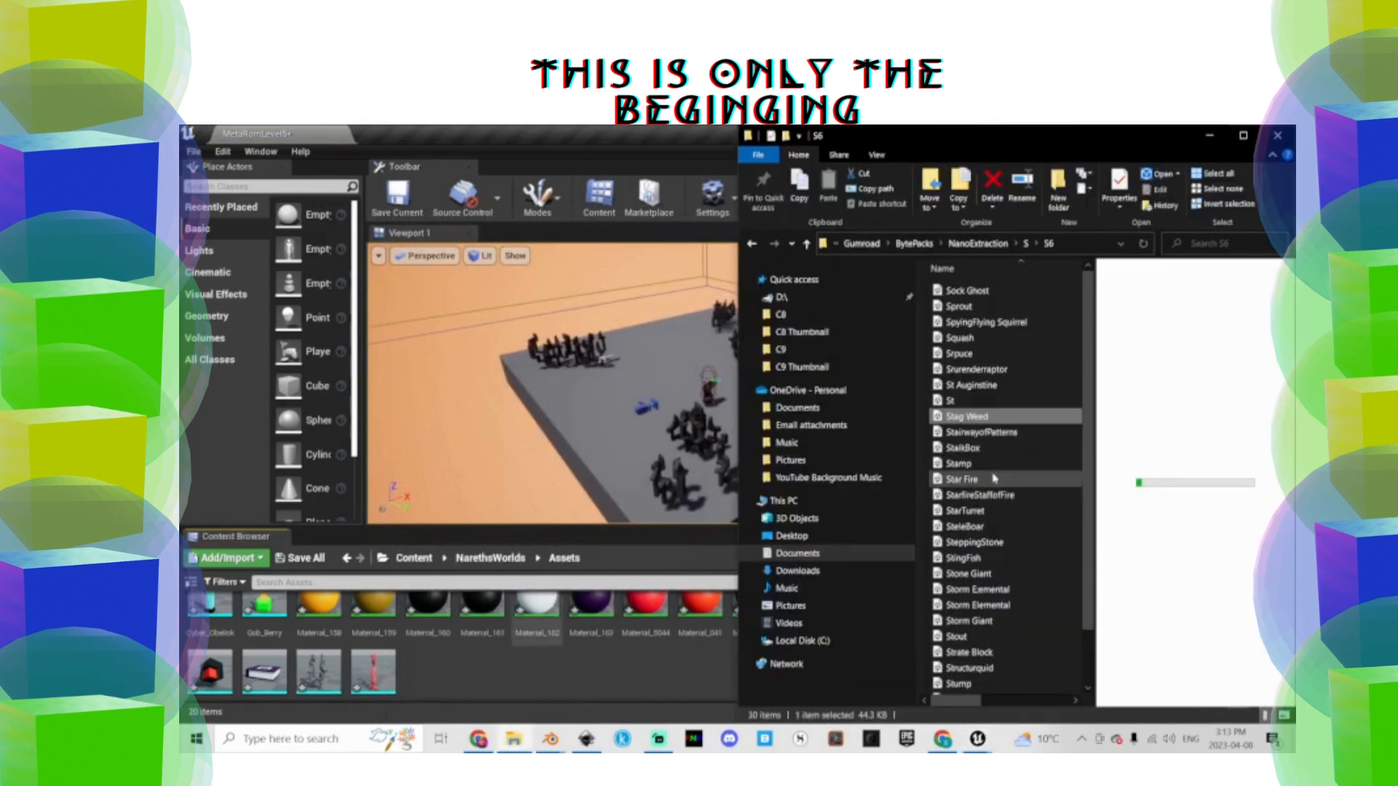
{"action": "left_click", "coordinate": [1025, 243]}
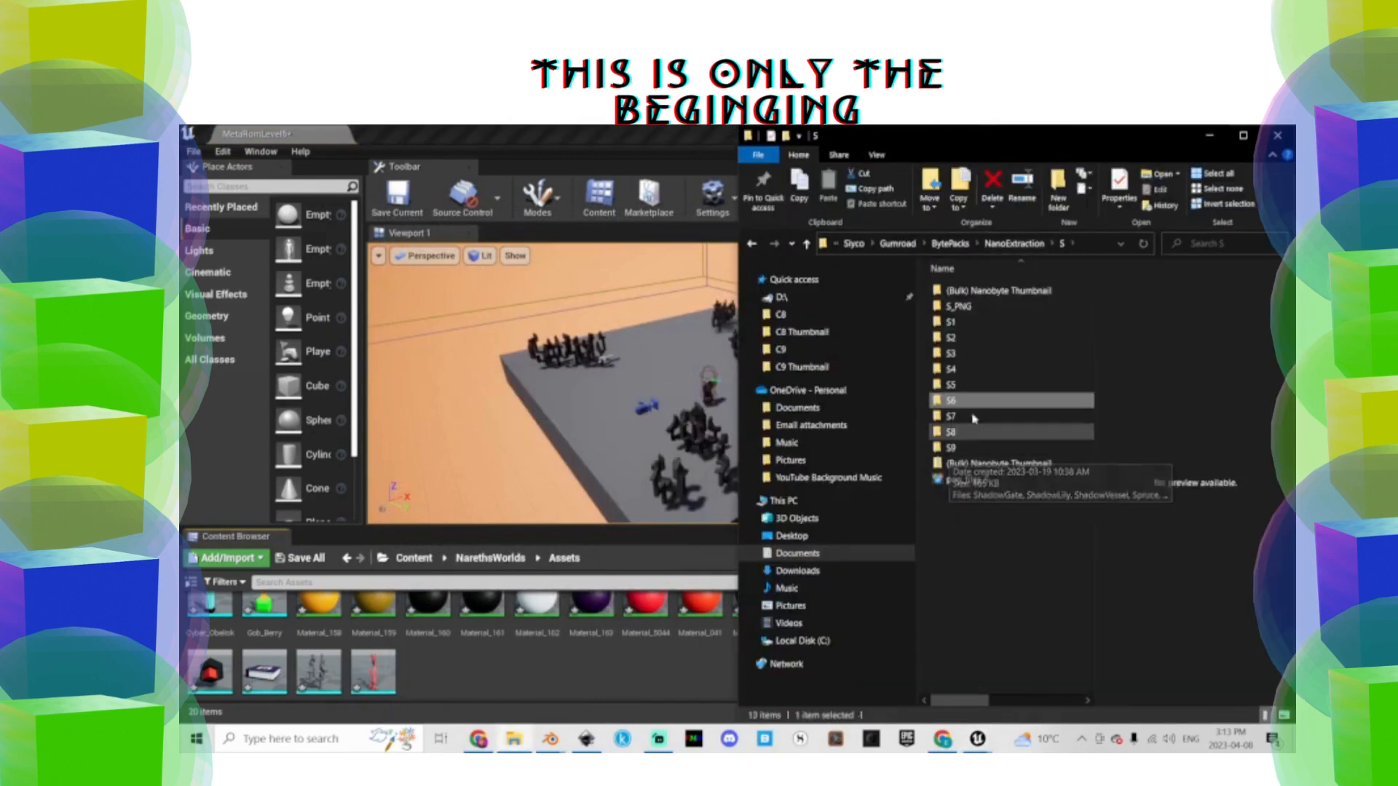
{"action": "double_click", "coordinate": [982, 371]}
{"action": "scroll", "coordinate": [984, 420], "scroll_direction": "down", "scroll_amount": 1}
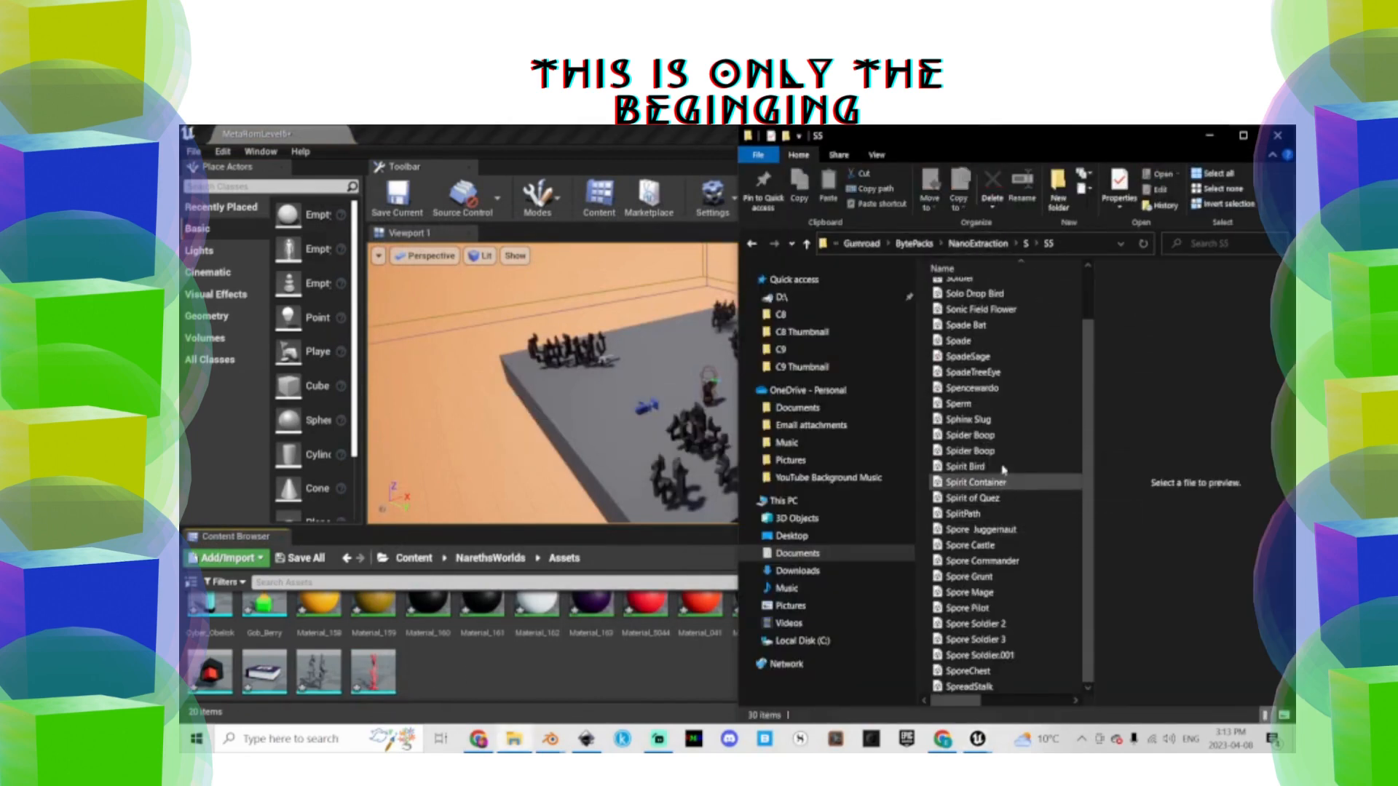
{"action": "left_click", "coordinate": [1024, 243]}
{"action": "double_click", "coordinate": [979, 372]}
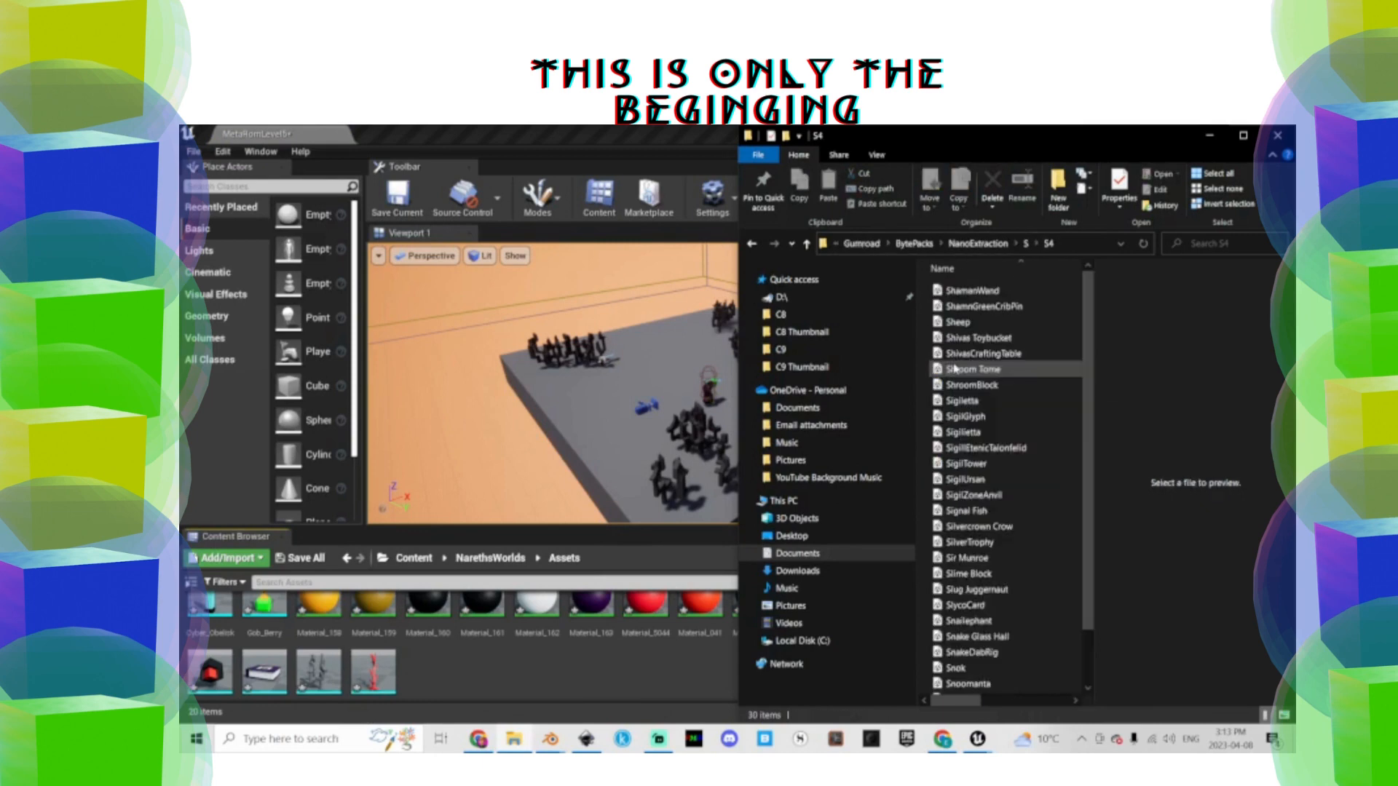
{"action": "scroll", "coordinate": [980, 567], "scroll_direction": "down", "scroll_amount": 5}
{"action": "left_click_drag", "start_coordinate": [979, 679], "coordinate": [539, 681]}
{"action": "key", "text": "alt+Tab"}
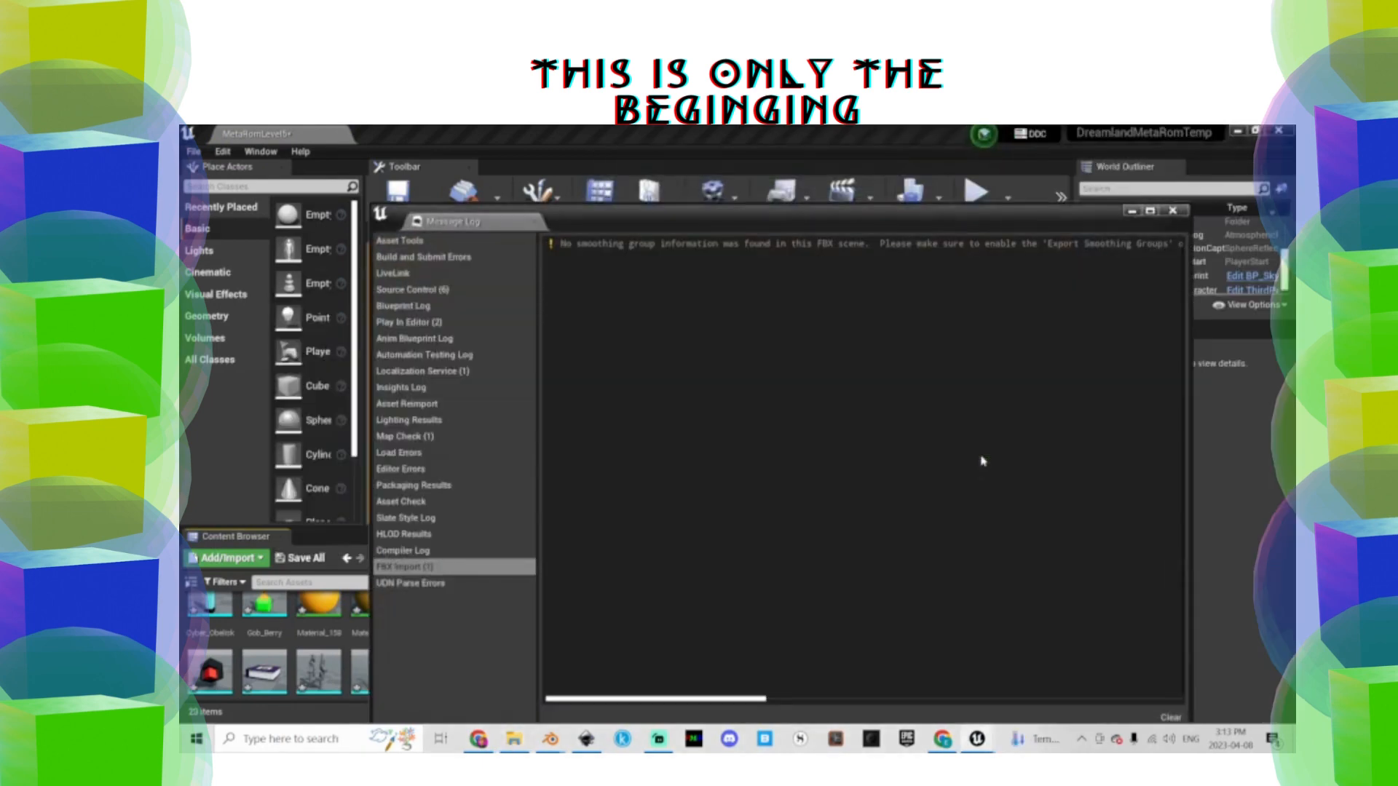
Browse the models in the C7 folder under NanoExtraction/C
{"action": "key", "text": "alt+Tab"}
{"action": "key", "text": "alt+Tab"}
{"action": "left_click", "coordinate": [1007, 244]}
{"action": "double_click", "coordinate": [959, 294]}
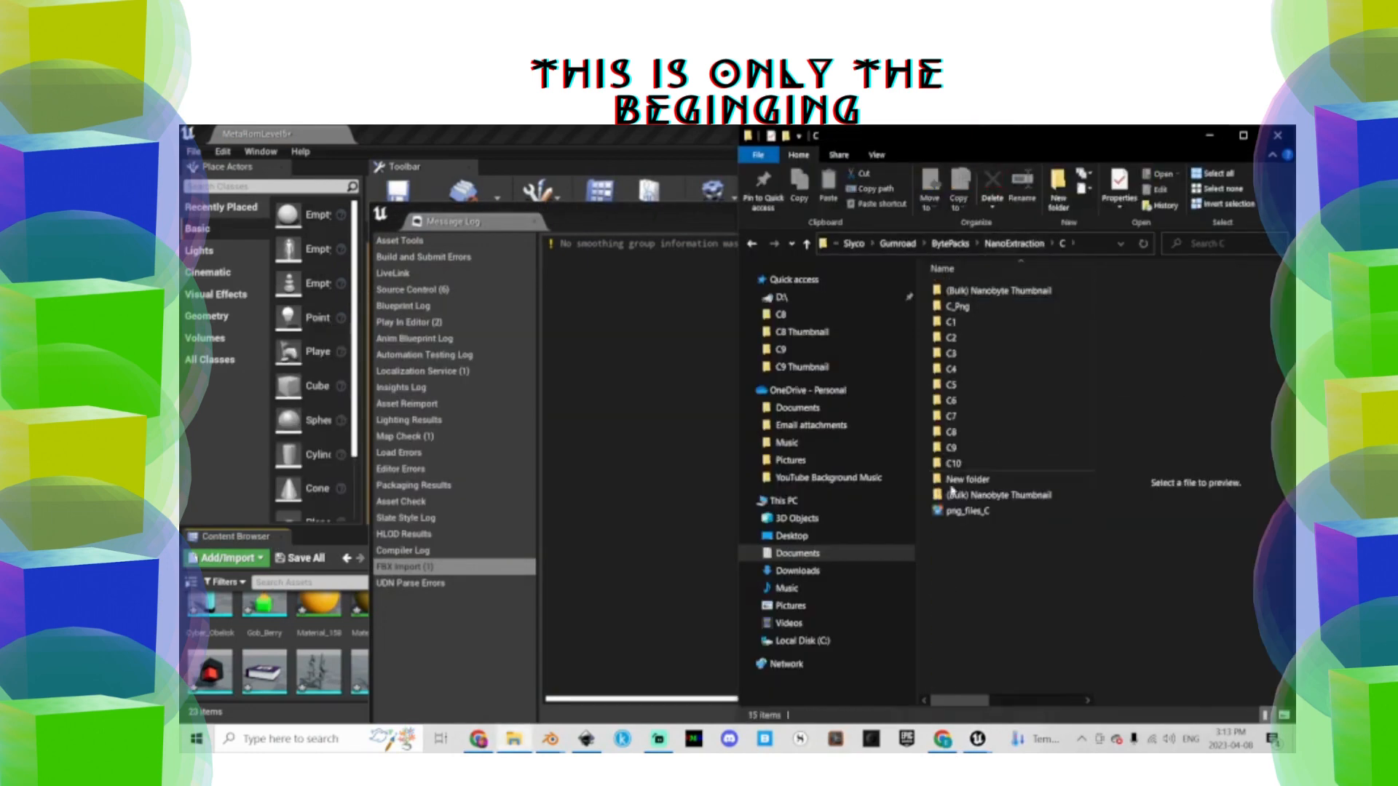
{"action": "double_click", "coordinate": [960, 418]}
{"action": "scroll", "coordinate": [962, 426], "scroll_direction": "down", "scroll_amount": 15}
{"action": "scroll", "coordinate": [961, 427], "scroll_direction": "up", "scroll_amount": 5}
{"action": "scroll", "coordinate": [962, 426], "scroll_direction": "up", "scroll_amount": 10}
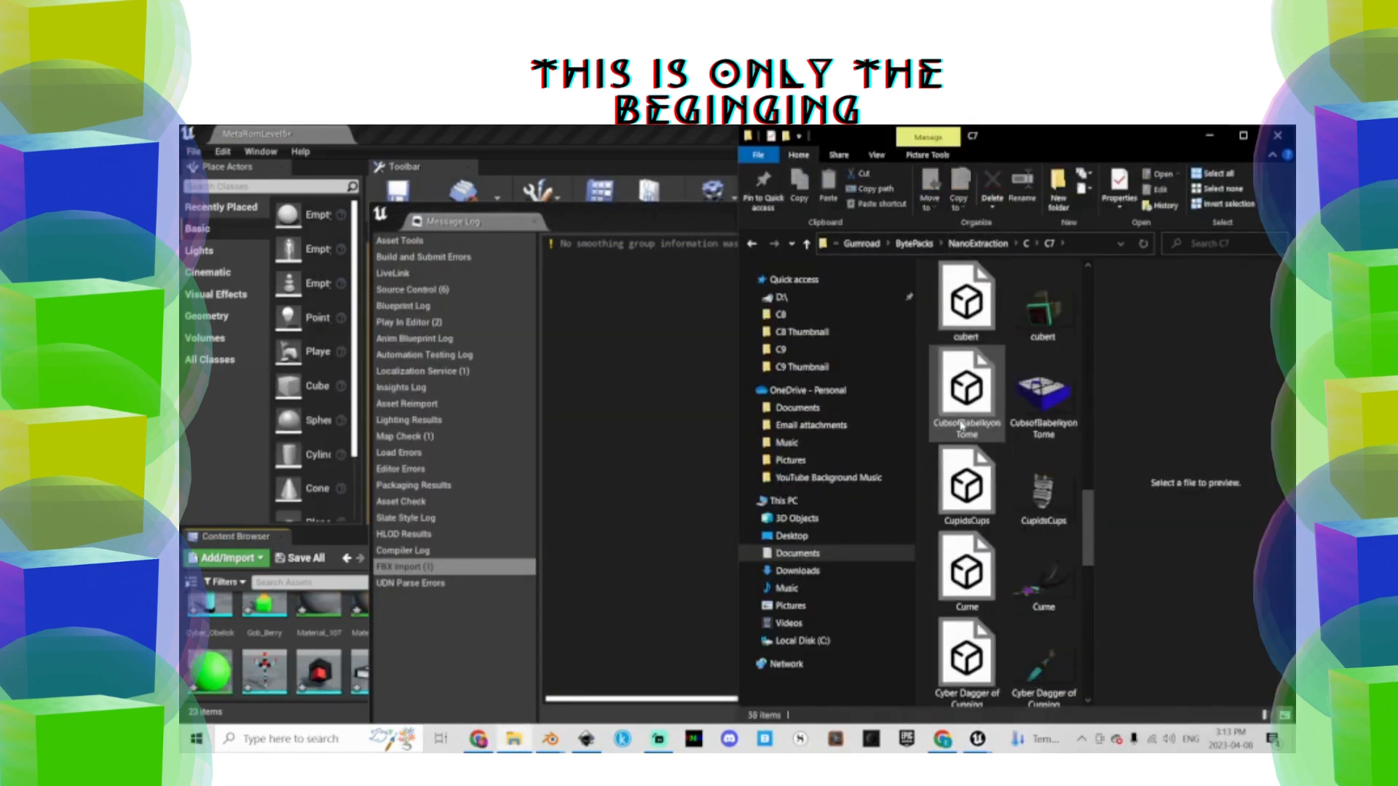
{"action": "left_click", "coordinate": [1026, 244]}
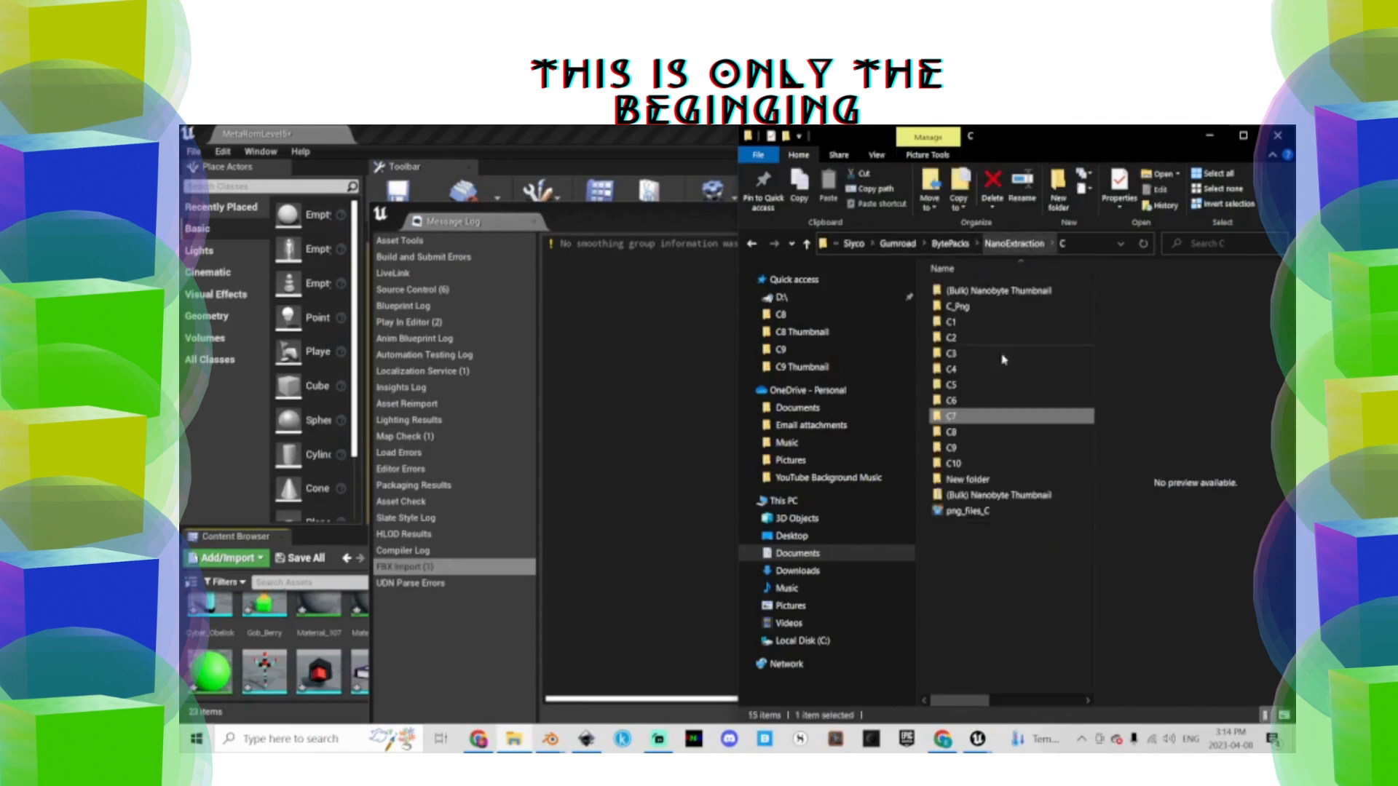
Import the CrookedSnotwood model from the C6 folder into NarethsWorlds/Assets with the default FBX options
{"action": "double_click", "coordinate": [980, 401]}
{"action": "scroll", "coordinate": [980, 404], "scroll_direction": "down", "scroll_amount": 15}
{"action": "scroll", "coordinate": [980, 404], "scroll_direction": "up", "scroll_amount": 5}
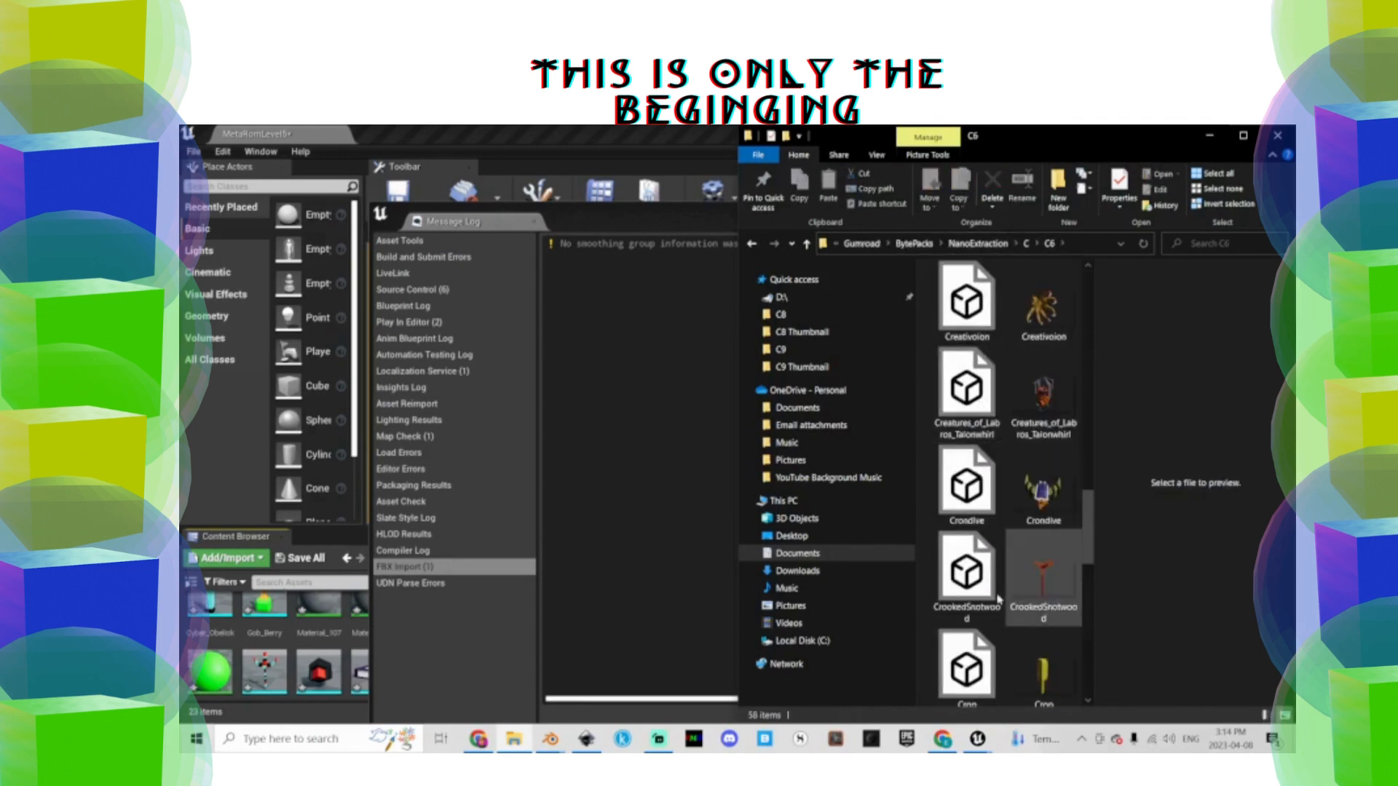
{"action": "left_click_drag", "start_coordinate": [966, 575], "coordinate": [313, 639]}
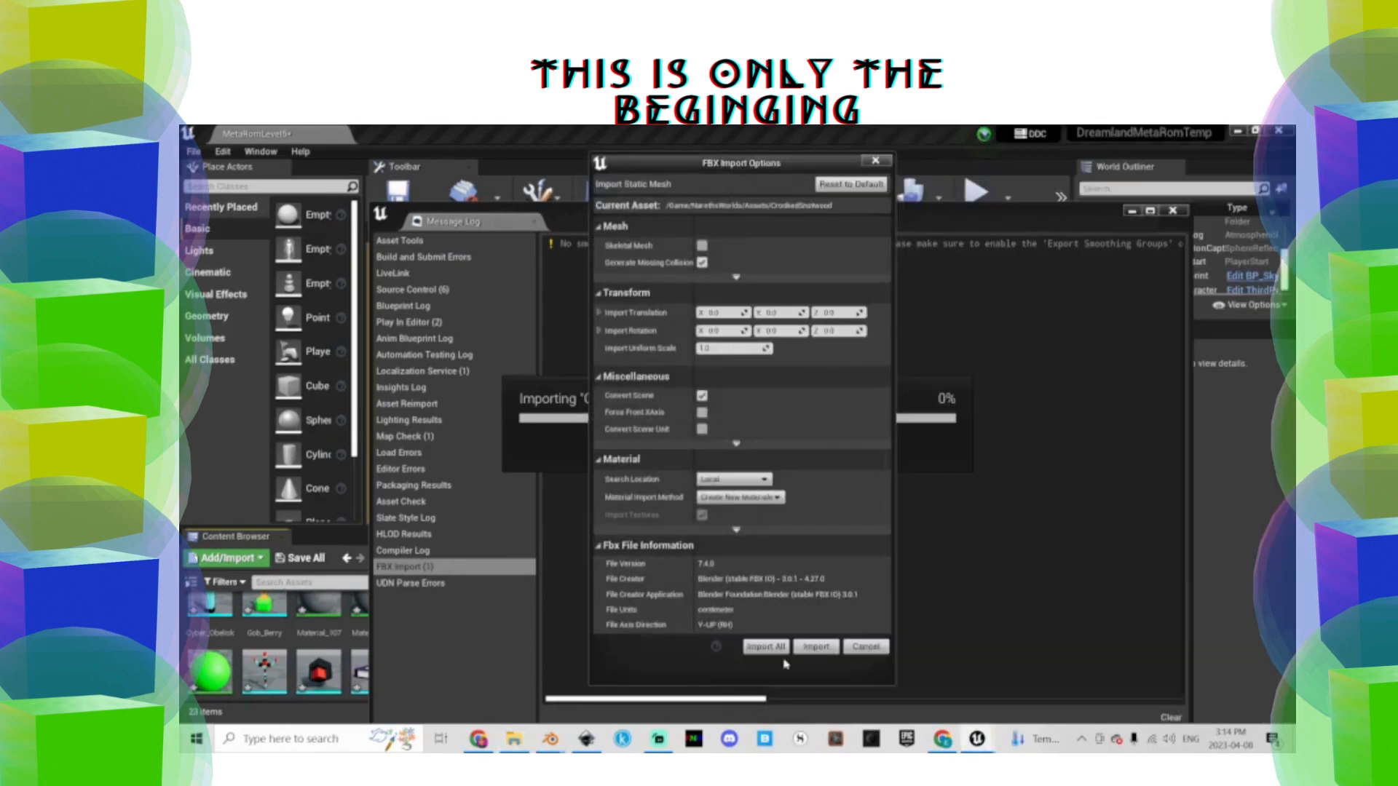
{"action": "left_click", "coordinate": [778, 648]}
Import the Crop model from the C6 folder into NarethsWorlds/Assets with the default FBX options
{"action": "key", "text": "alt+Tab"}
{"action": "scroll", "coordinate": [987, 567], "scroll_direction": "down", "scroll_amount": 2}
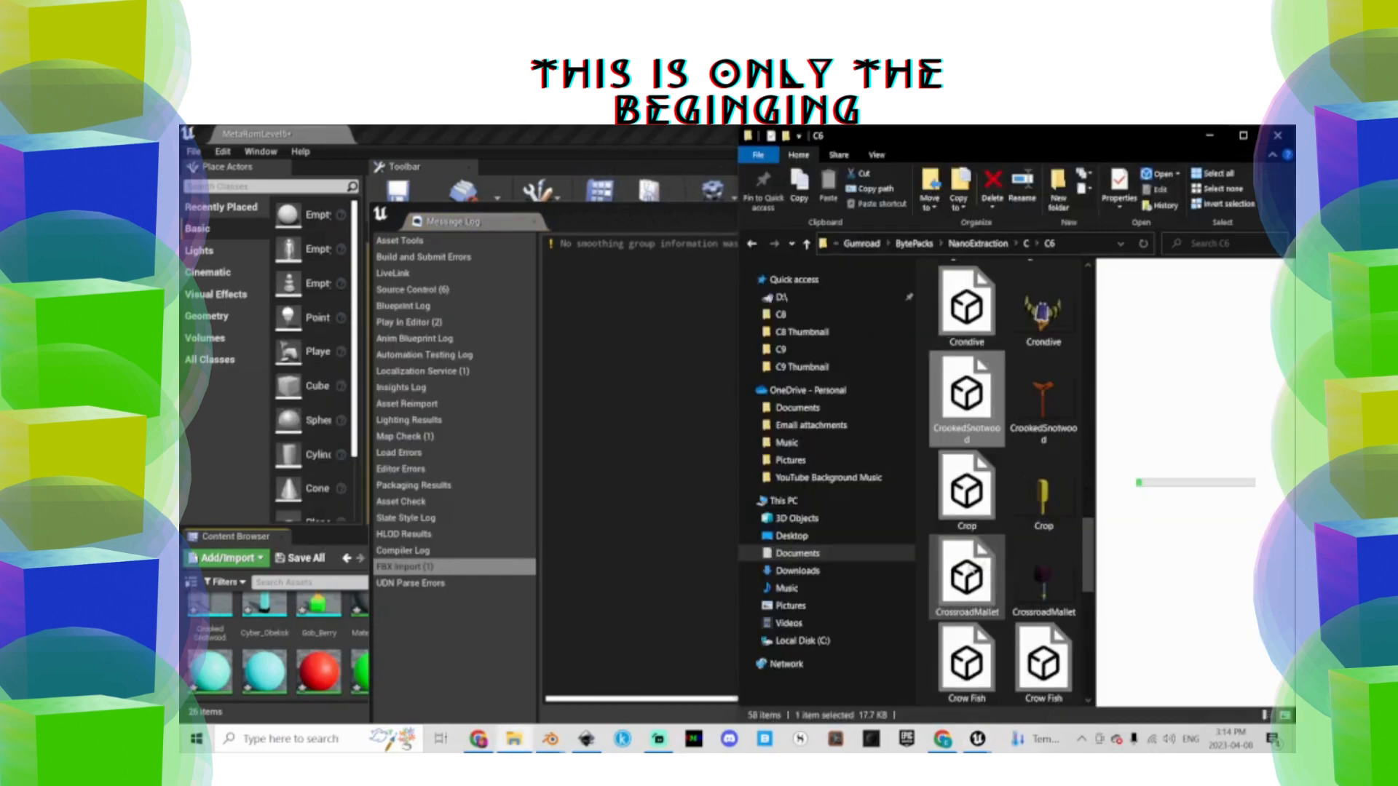
{"action": "left_click_drag", "start_coordinate": [966, 491], "coordinate": [298, 637]}
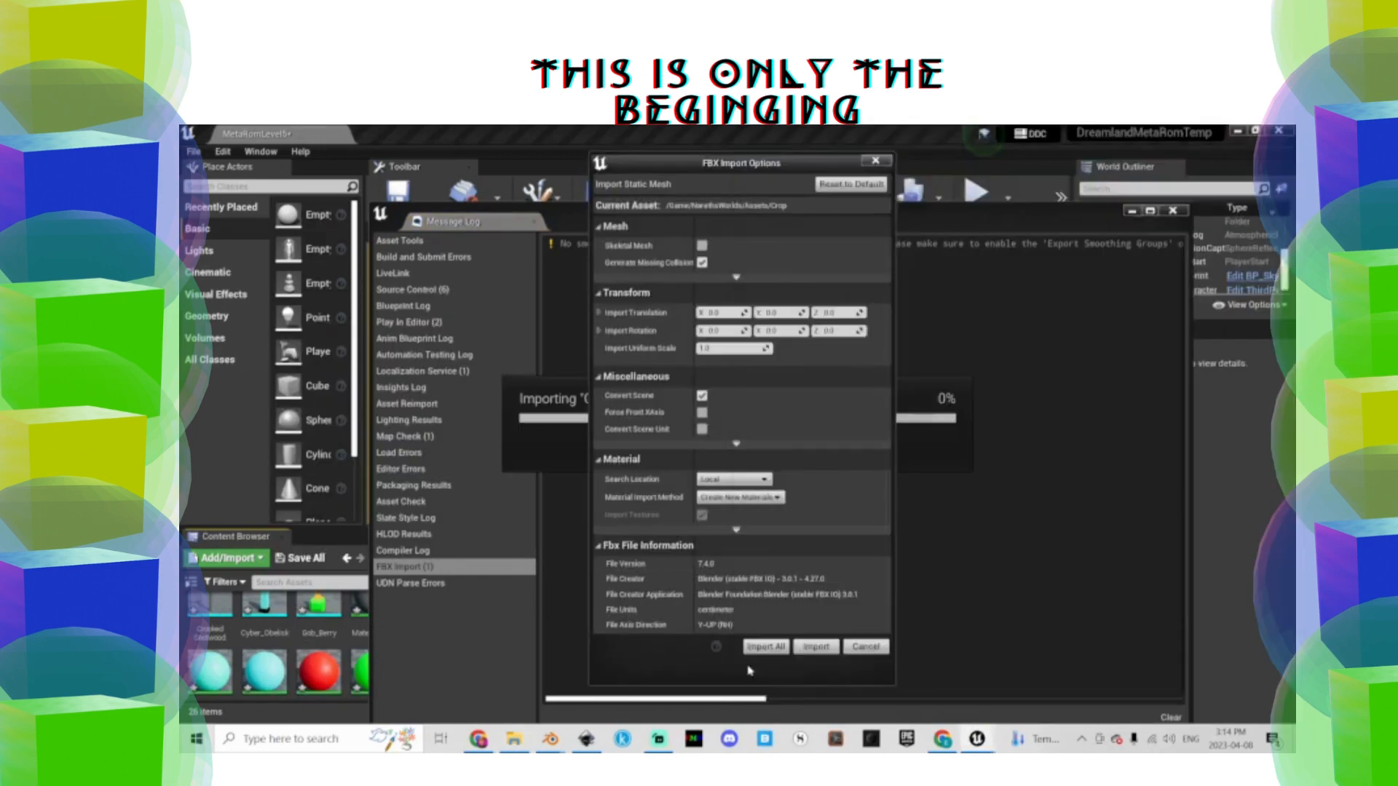
{"action": "left_click", "coordinate": [761, 647]}
Look through the C6 and C5 folders for further models, and close File Explorer and the message log
{"action": "key", "text": "alt+Tab"}
{"action": "scroll", "coordinate": [1004, 437], "scroll_direction": "up", "scroll_amount": 3}
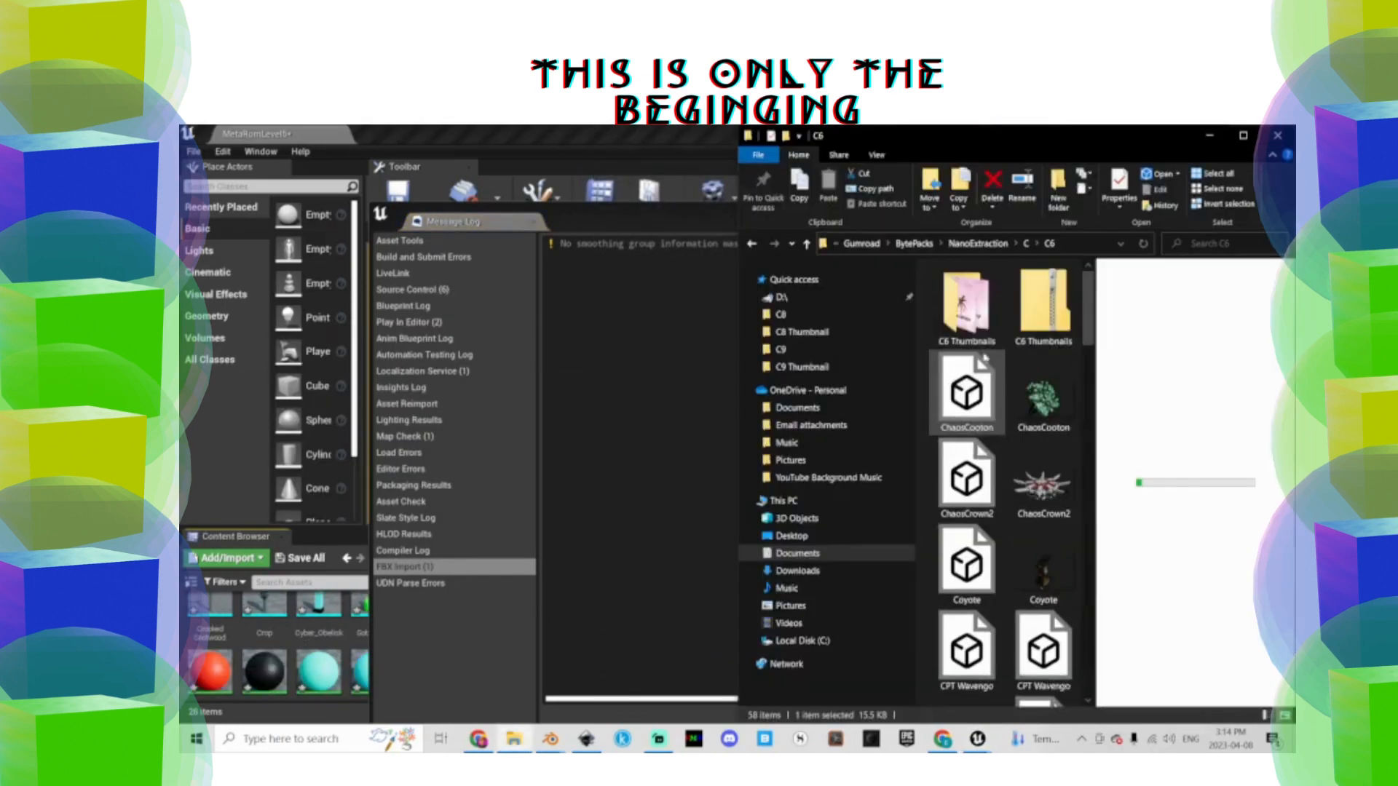
{"action": "left_click", "coordinate": [1026, 244]}
{"action": "double_click", "coordinate": [946, 409]}
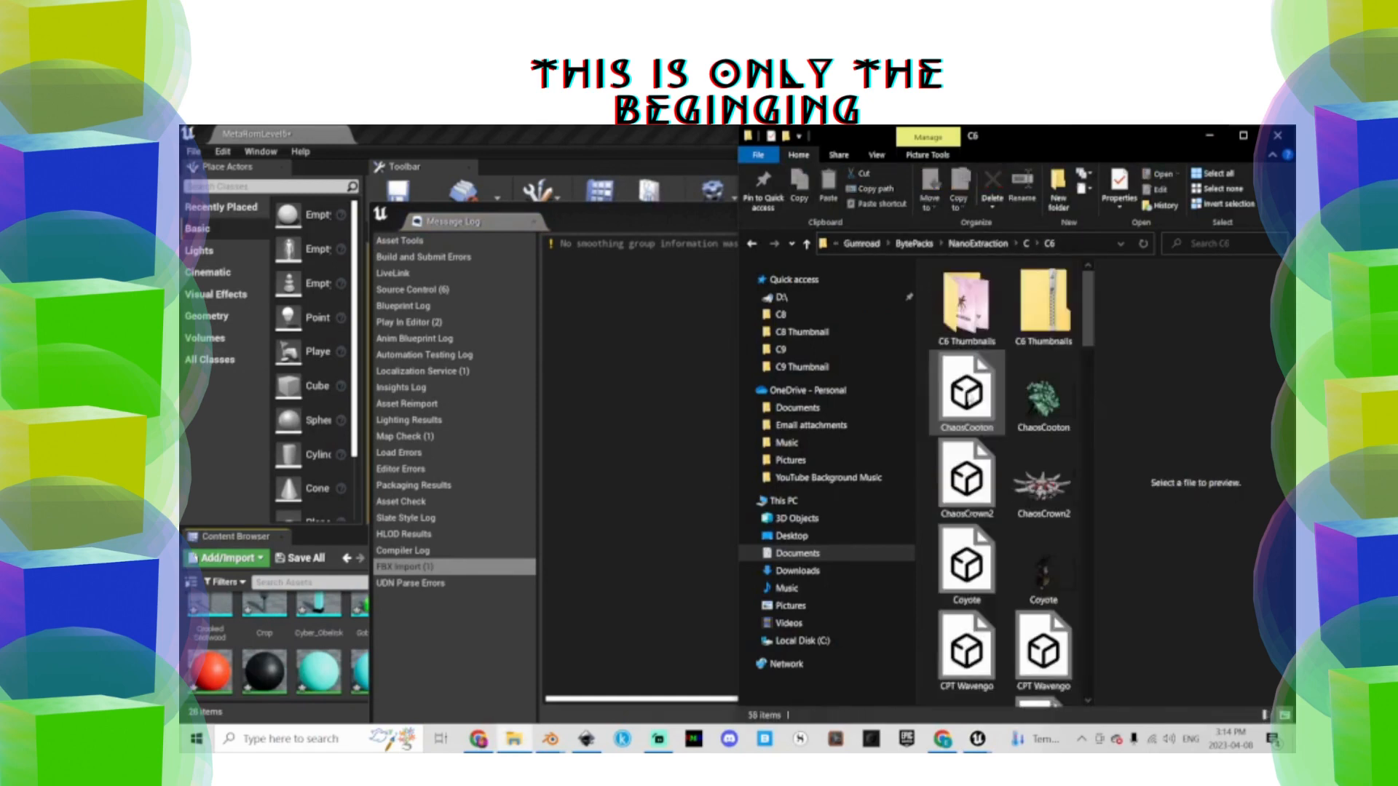
{"action": "scroll", "coordinate": [971, 400], "scroll_direction": "down", "scroll_amount": 5}
{"action": "scroll", "coordinate": [971, 406], "scroll_direction": "up", "scroll_amount": 5}
{"action": "key", "text": "alt+Left"}
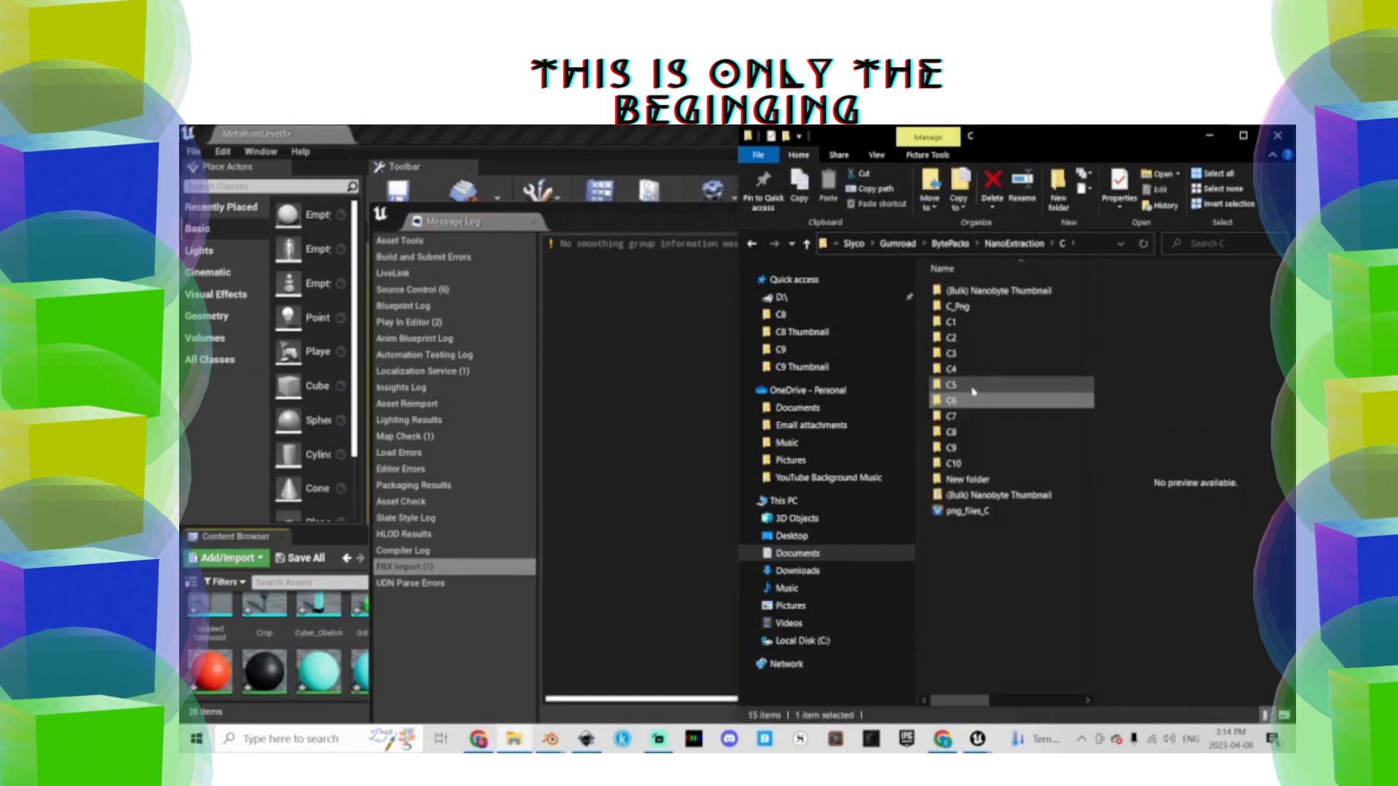
{"action": "double_click", "coordinate": [971, 387]}
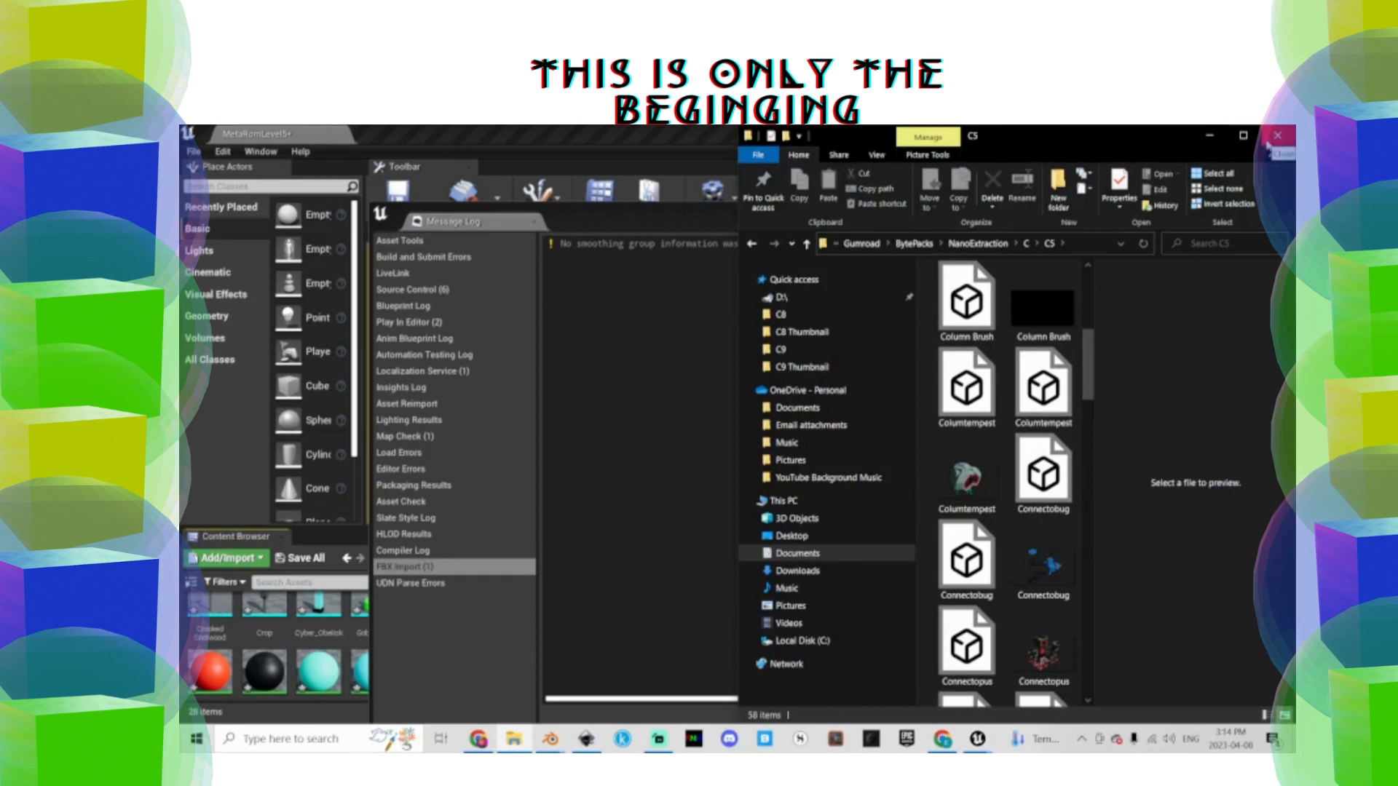
{"action": "left_click", "coordinate": [1274, 138]}
{"action": "left_click", "coordinate": [1173, 211]}
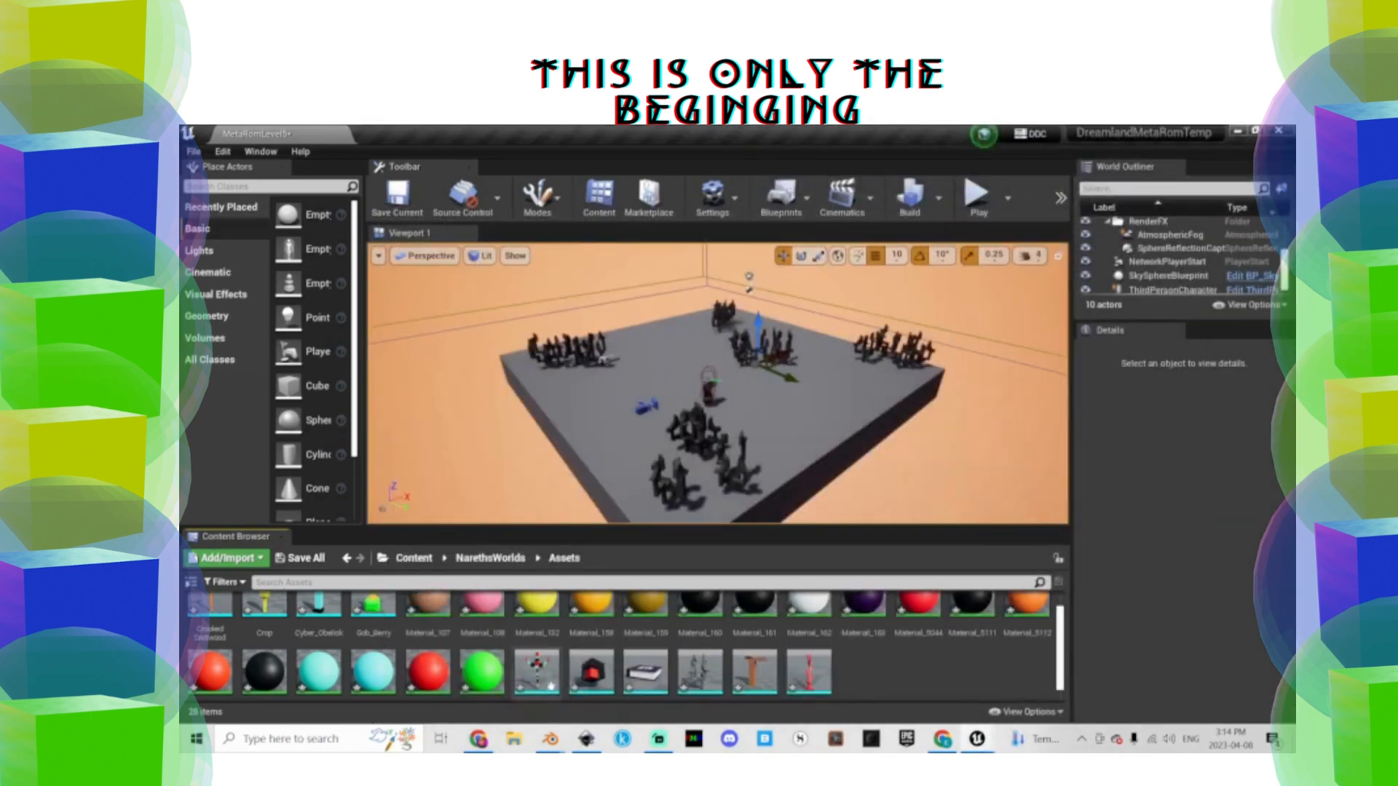
Switch to Foliage mode and add the snotwood_Tree mesh as a foliage type
{"action": "left_click", "coordinate": [539, 198]}
{"action": "left_click", "coordinate": [575, 290]}
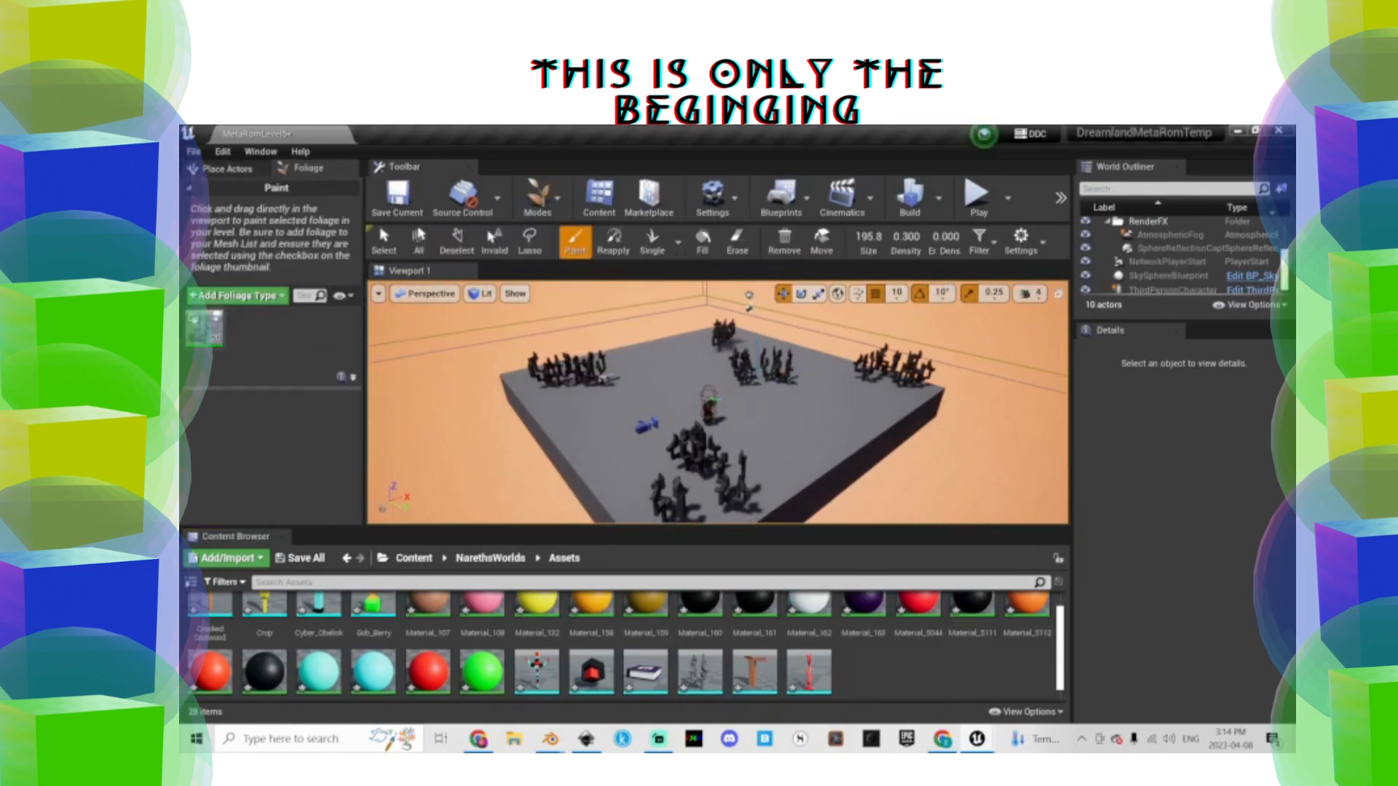
{"action": "left_click_drag", "start_coordinate": [744, 677], "coordinate": [222, 391]}
Paint the snotwood_Tree foliage across the platform with a brush size of 1734 and a density of 0.090
{"action": "left_click", "coordinate": [594, 412]}
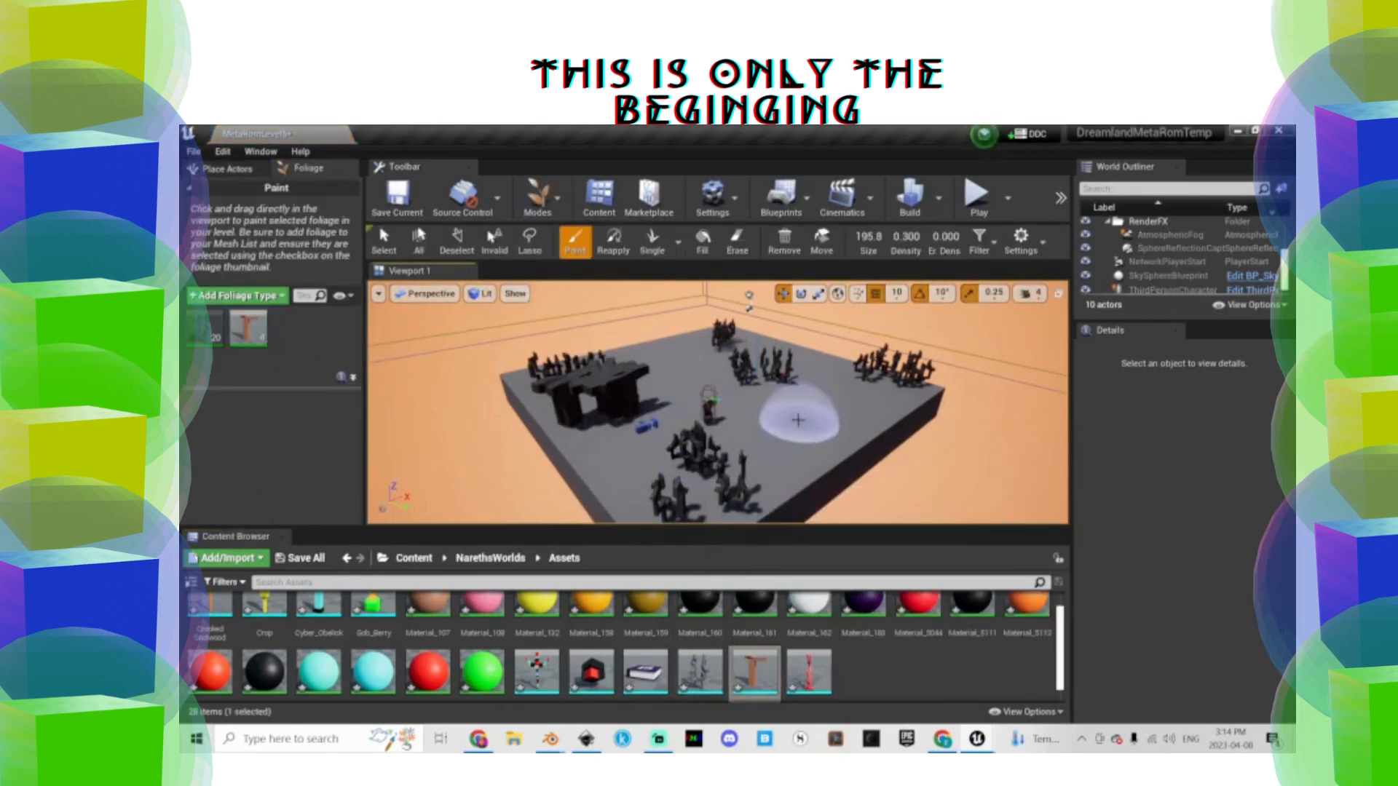
{"action": "key", "text": "ctrl+z"}
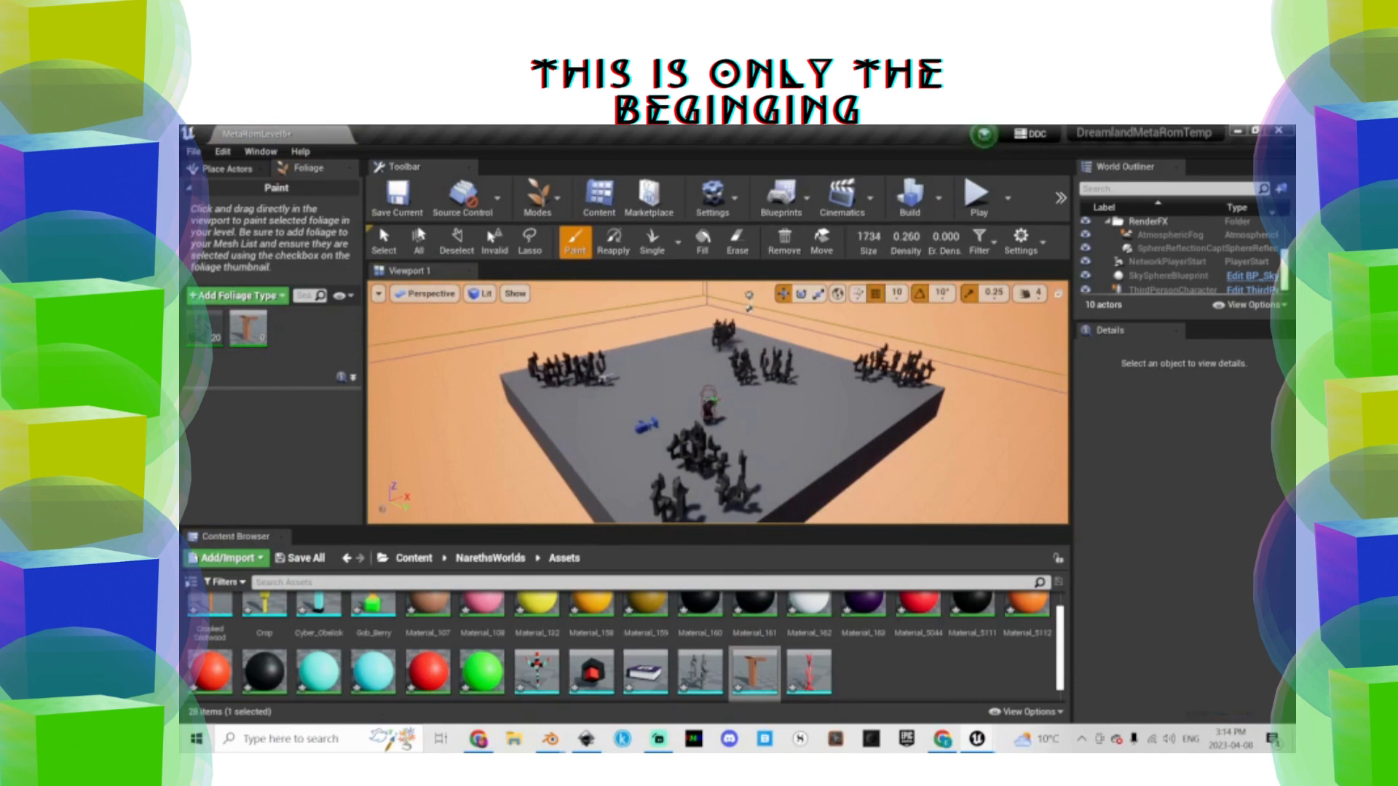
{"action": "left_click", "coordinate": [669, 414]}
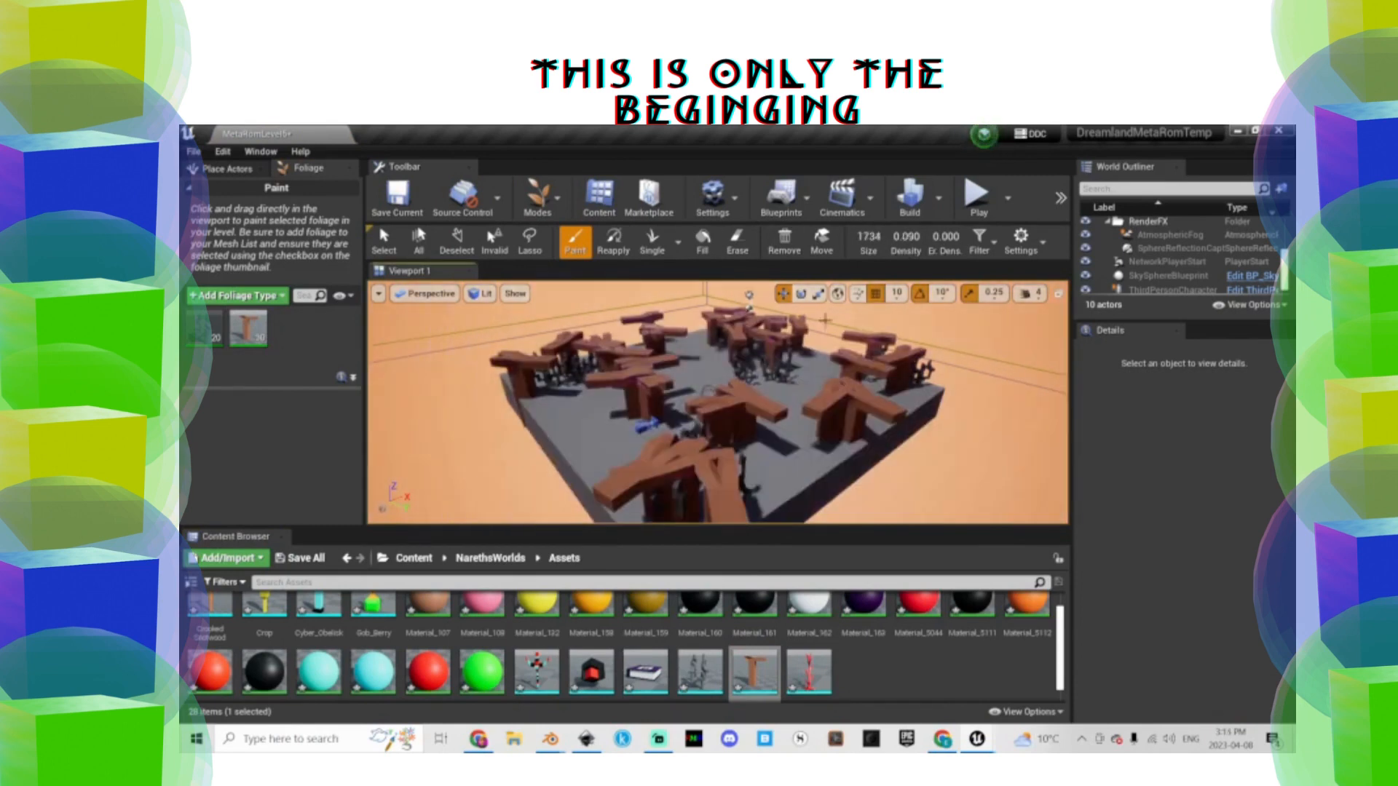
Select the tree foliage instances and raise them so the trunks stand taller above the platform
{"action": "left_click", "coordinate": [386, 244]}
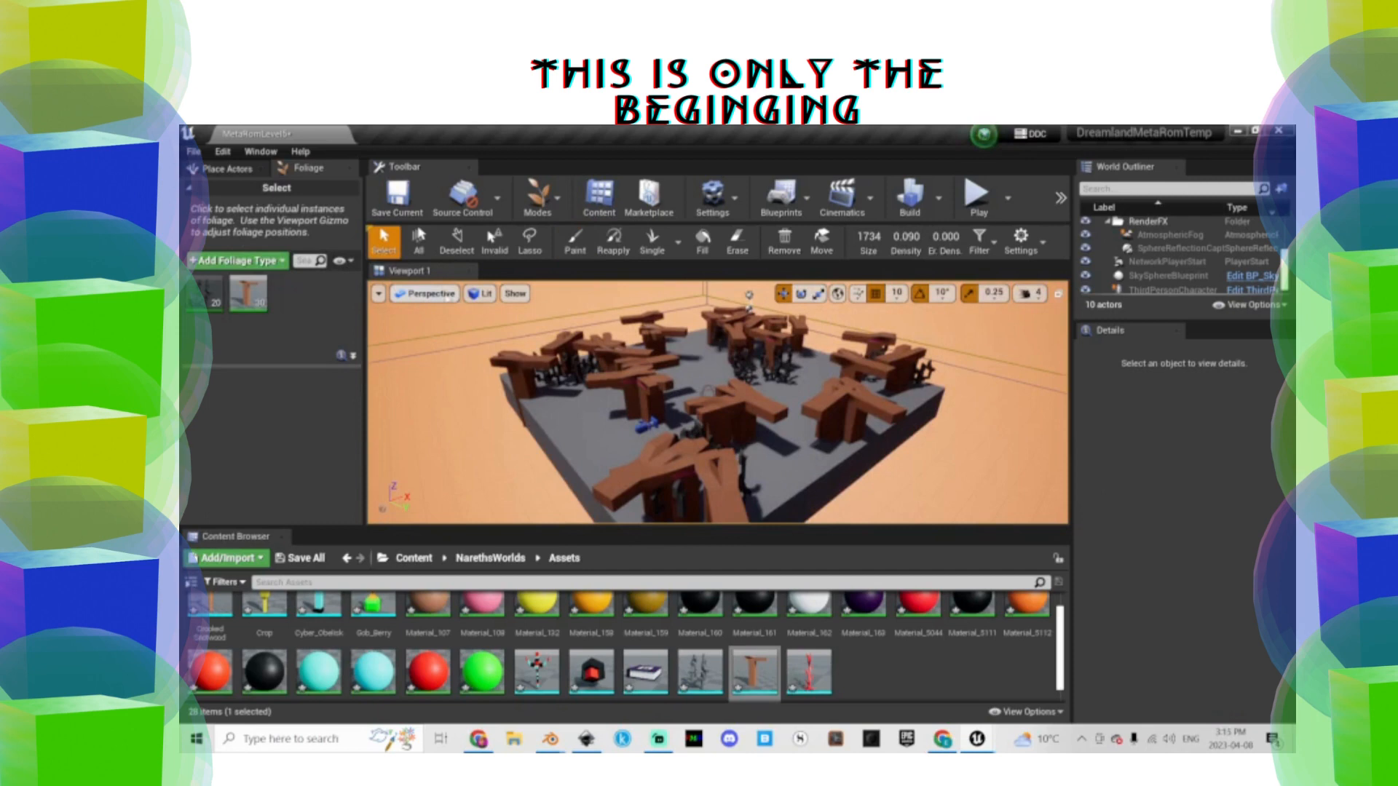
{"action": "left_click", "coordinate": [429, 246]}
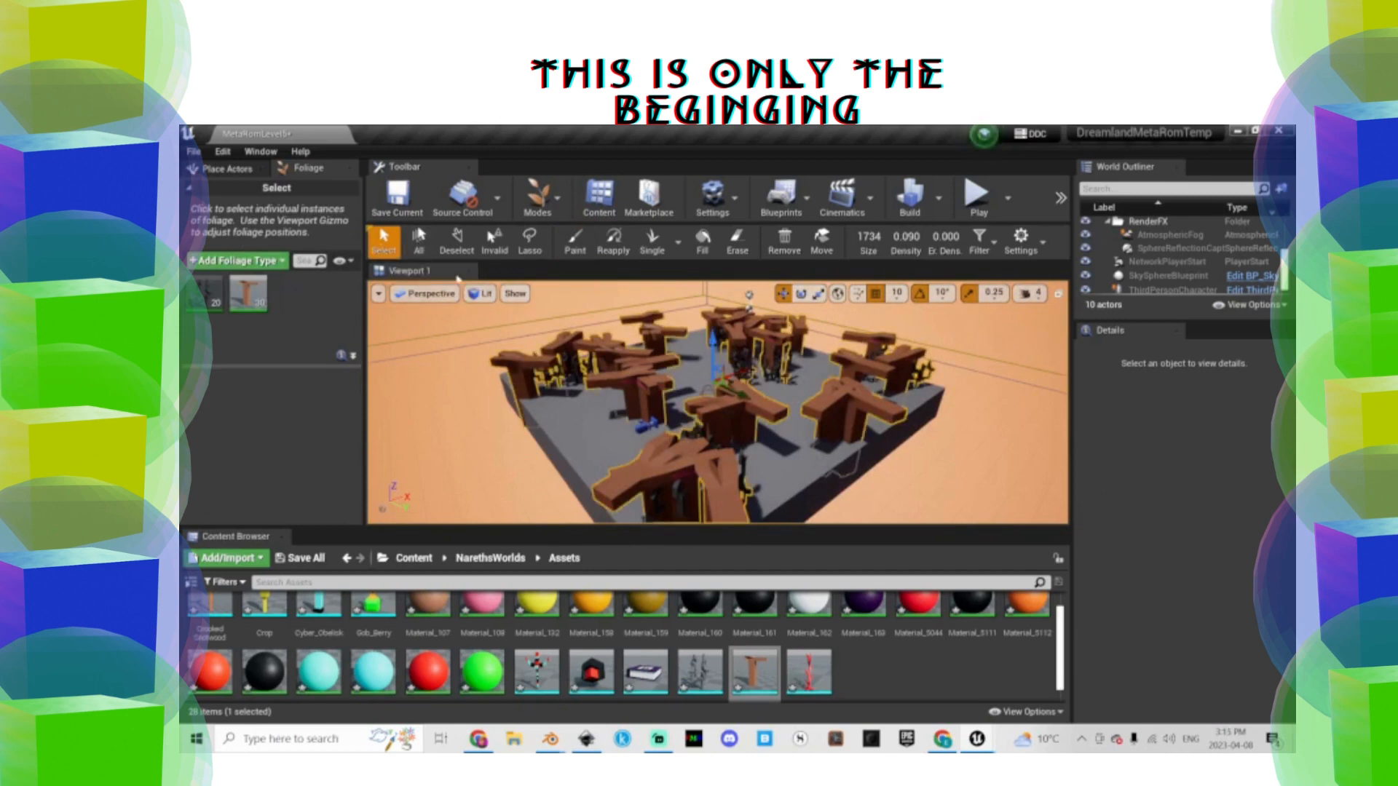
{"action": "left_click", "coordinate": [452, 247]}
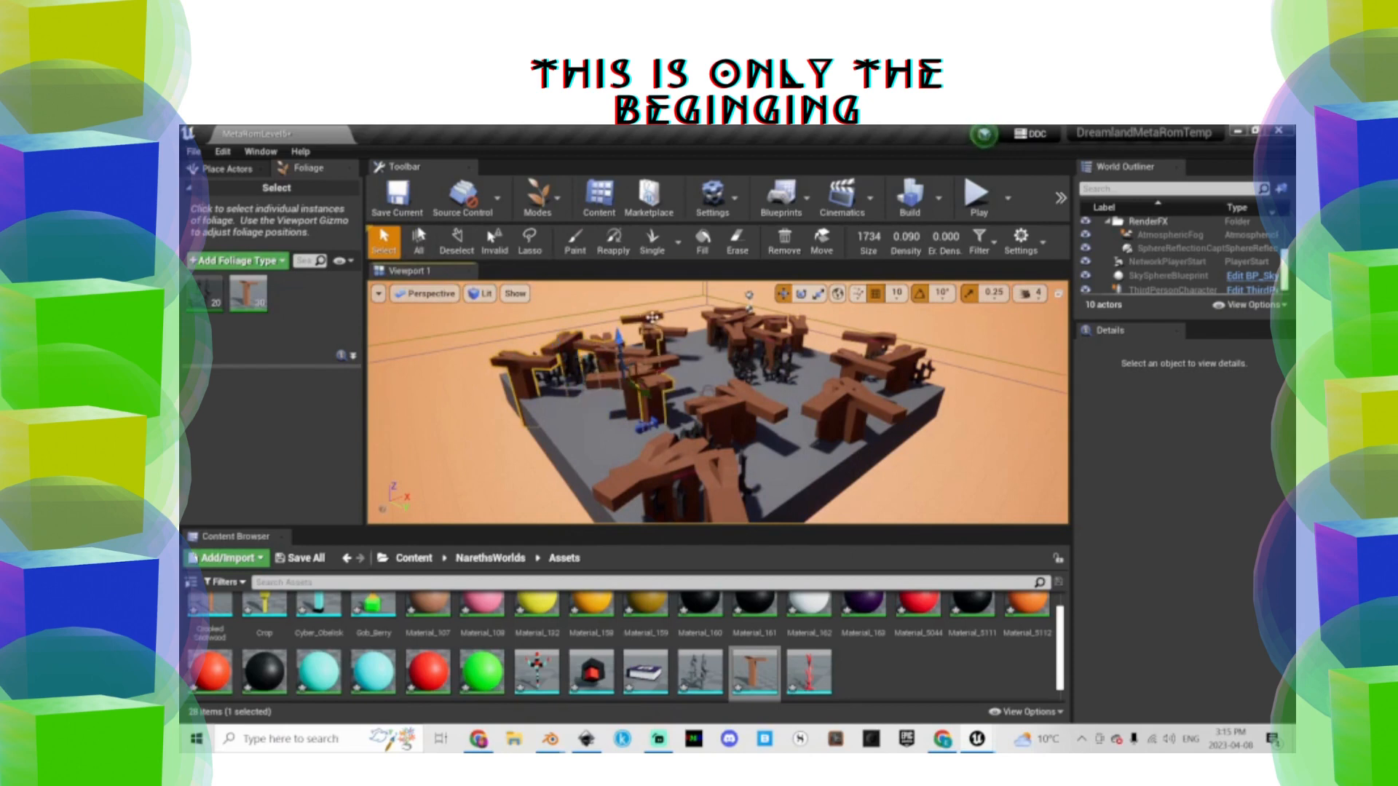
{"action": "right_click_drag", "start_coordinate": [739, 342], "coordinate": [845, 422]}
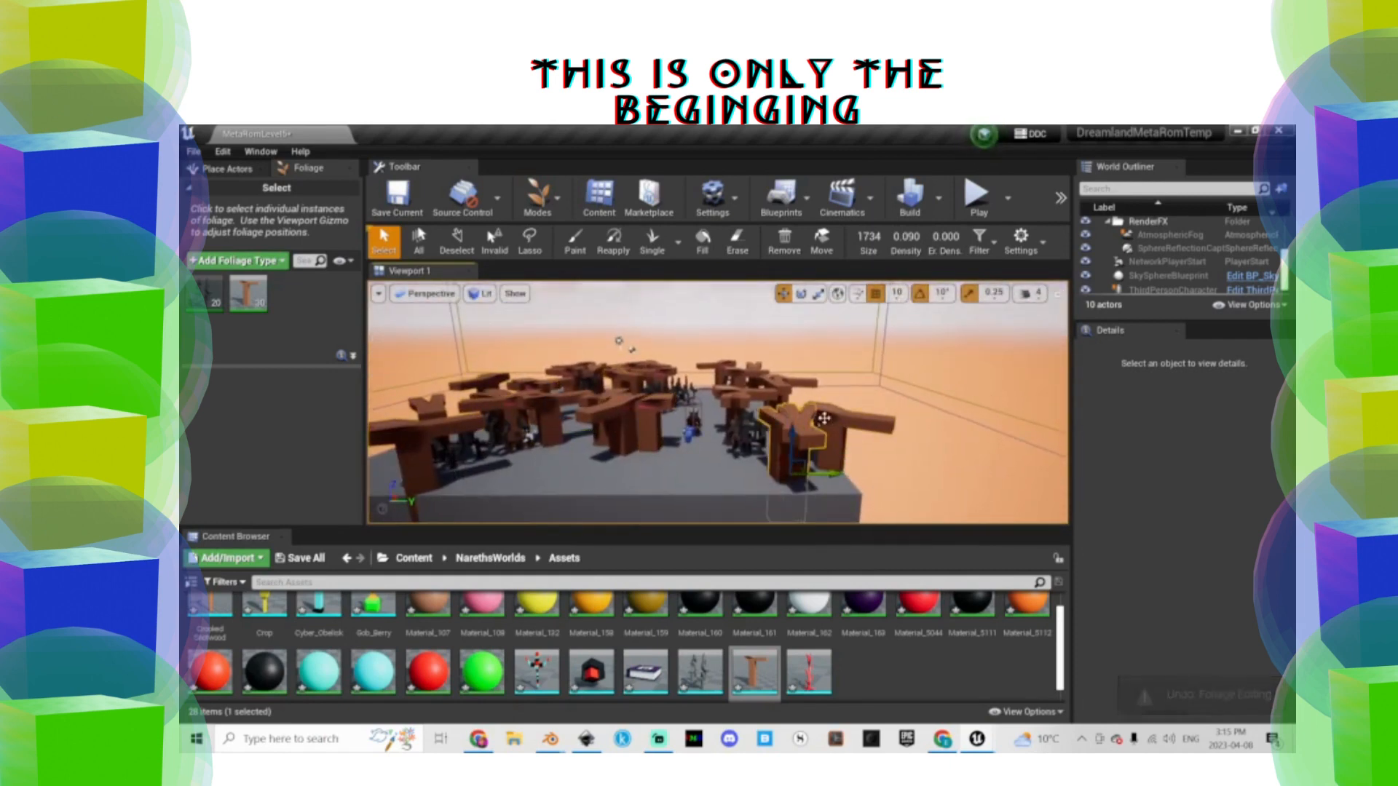
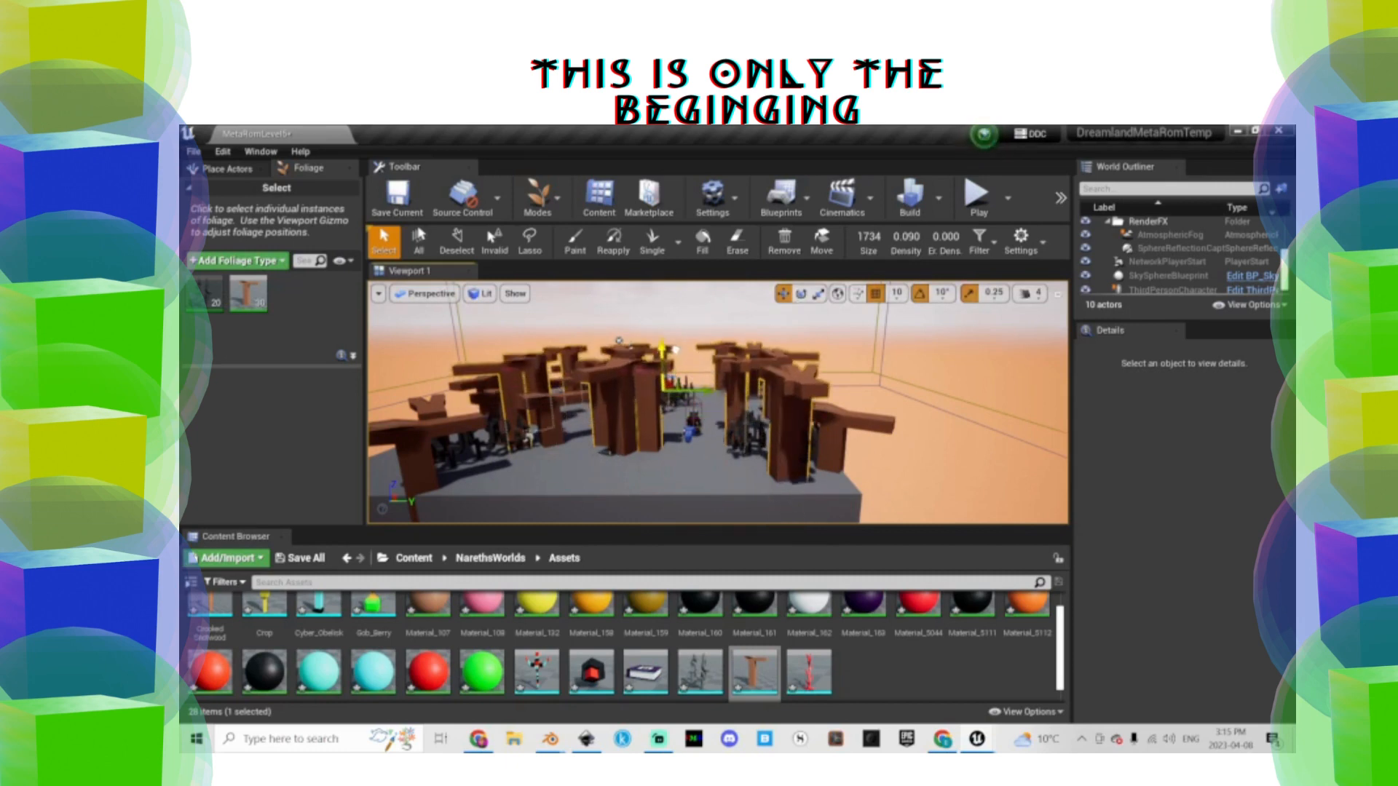
{"action": "left_click", "coordinate": [677, 350]}
{"action": "right_click_drag", "start_coordinate": [677, 350], "coordinate": [567, 345]}
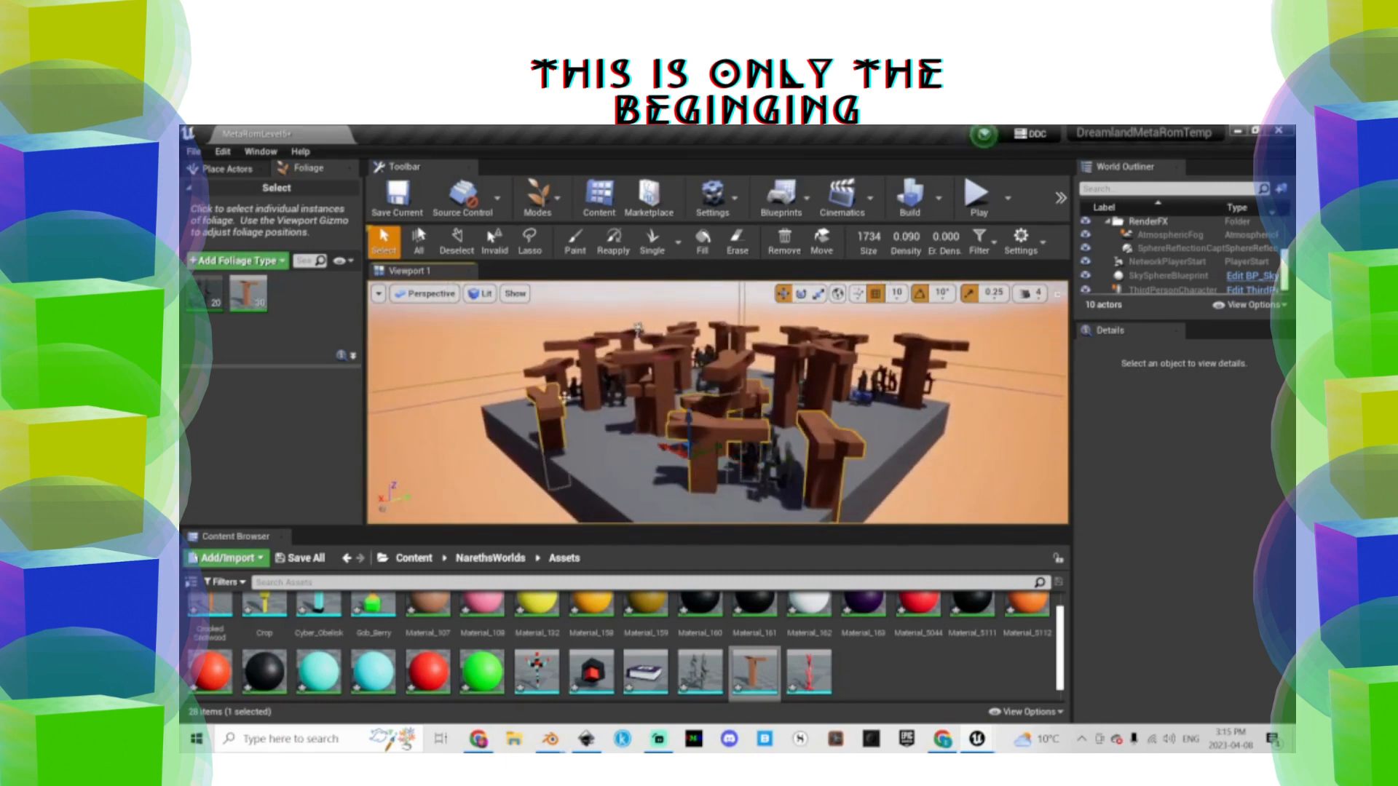
{"action": "right_click_drag", "start_coordinate": [636, 390], "coordinate": [603, 403]}
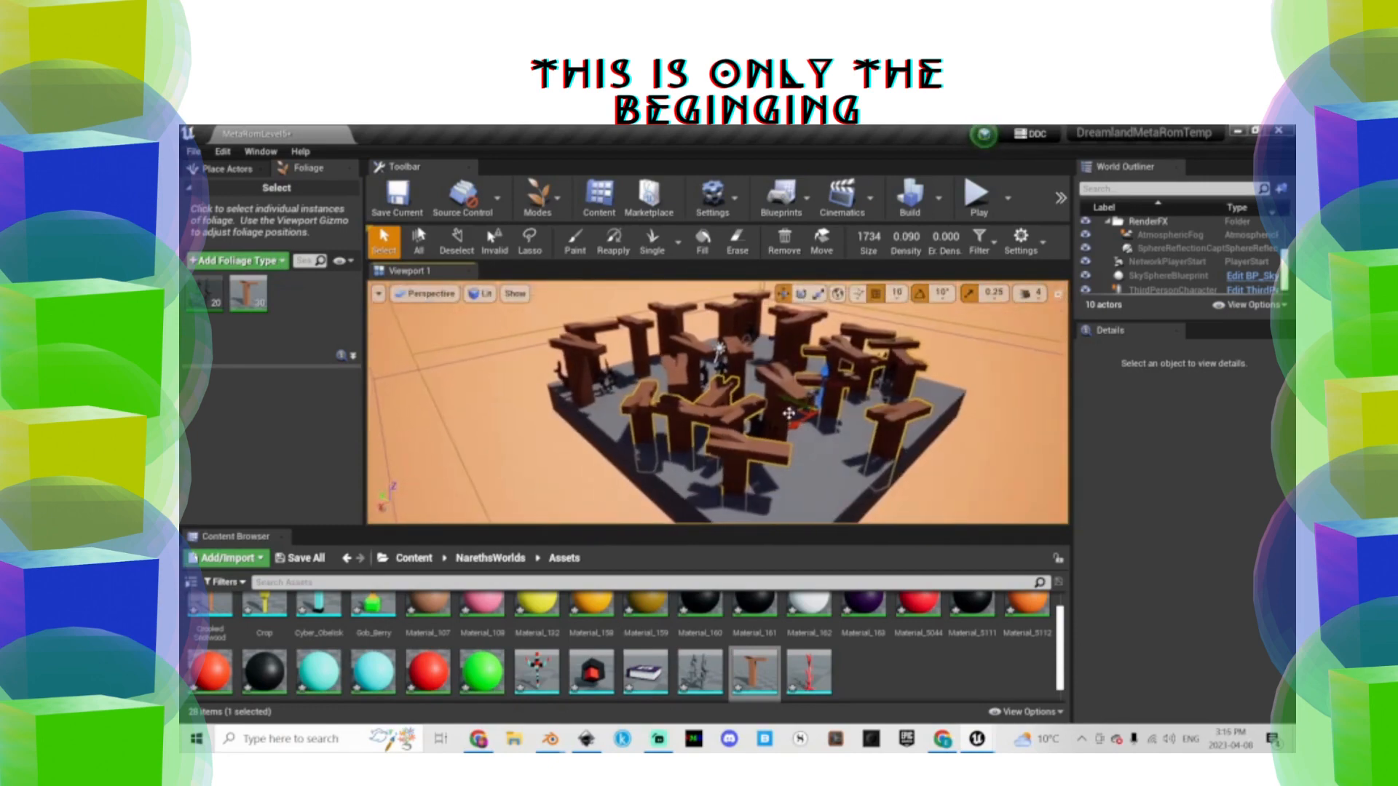
Play the level in the viewport and walk the character among the trees to check their height
{"action": "right_click_drag", "start_coordinate": [988, 348], "coordinate": [906, 352]}
{"action": "left_click", "coordinate": [973, 206]}
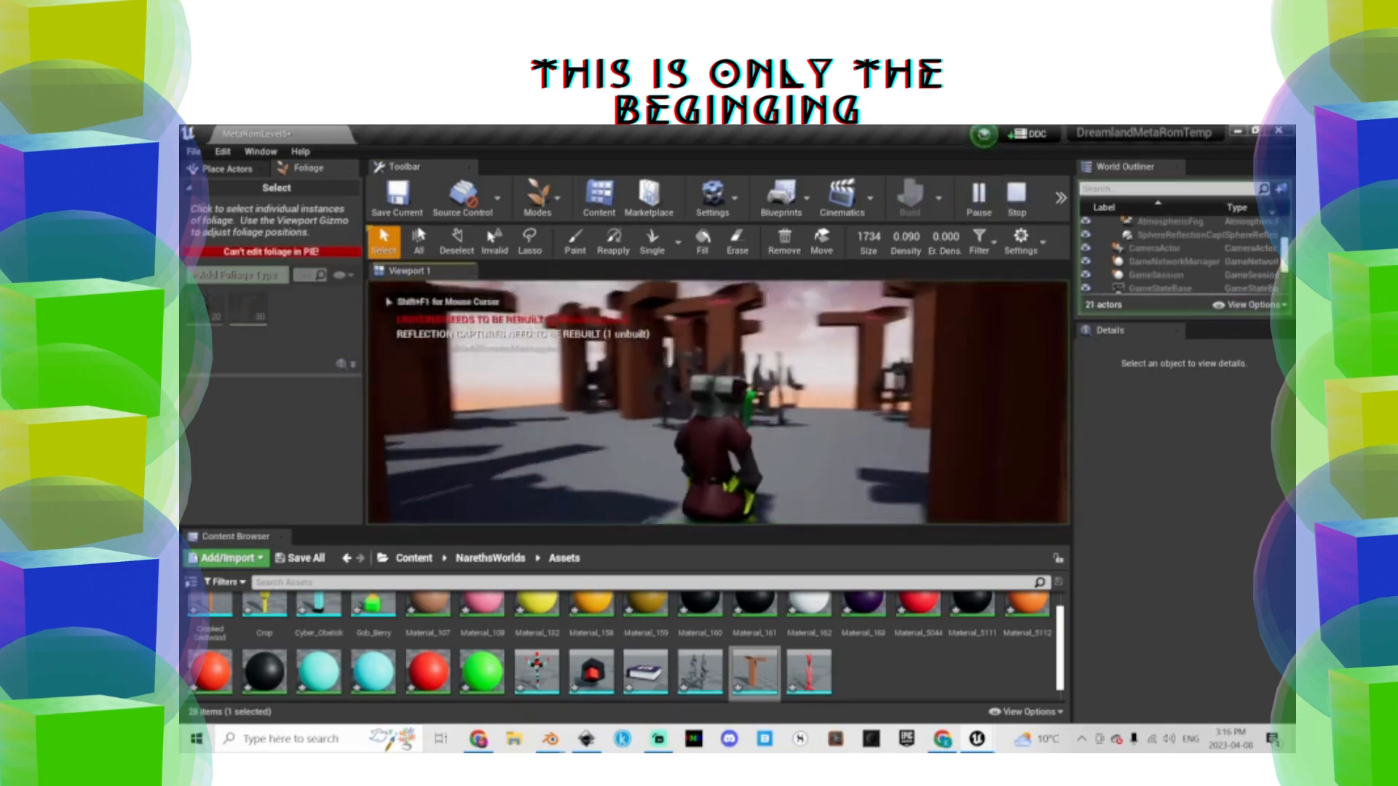
{"action": "key", "text": "w"}
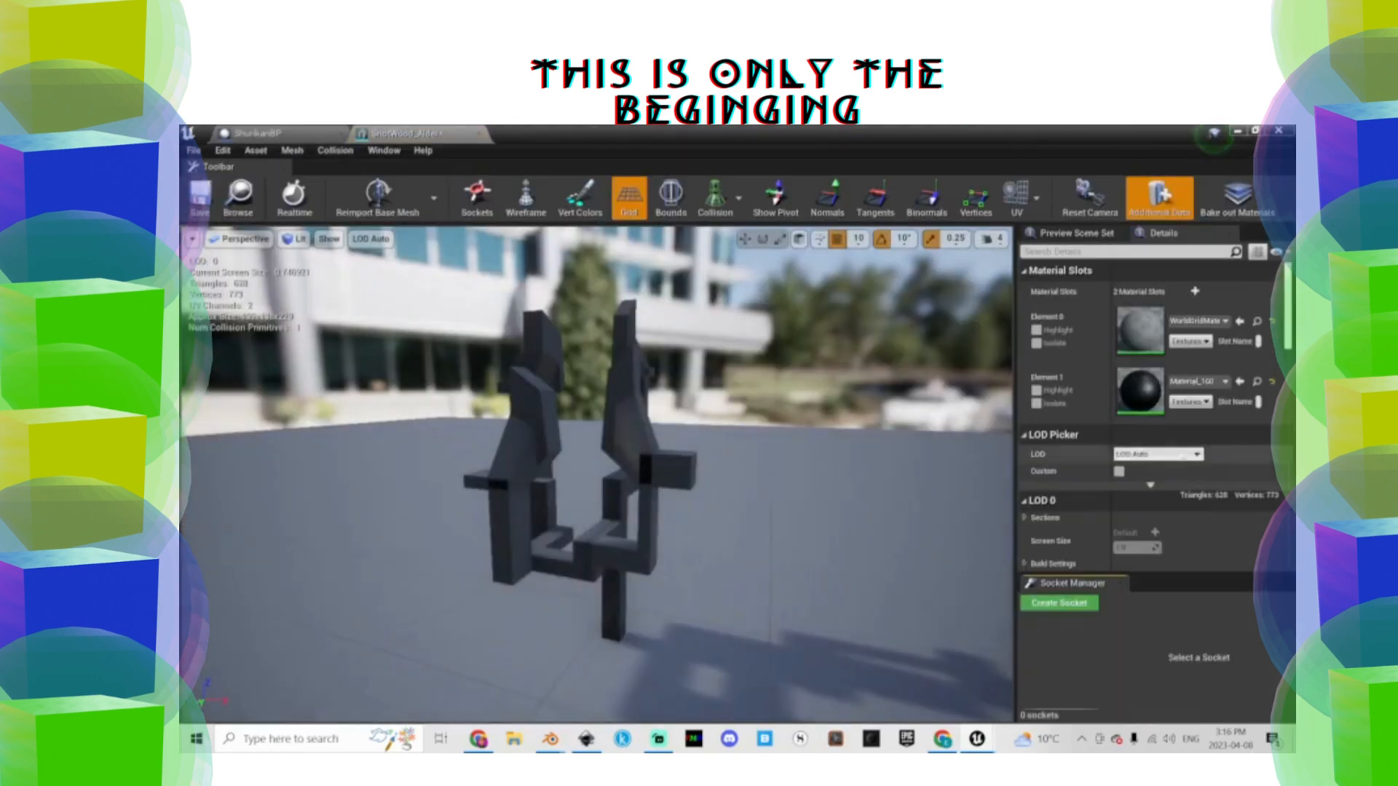
Assign the M_Wood_Walnut material to Element 0 of the SnotWood_Alder mesh and return to the level
{"action": "left_click", "coordinate": [1199, 321]}
{"action": "scroll", "coordinate": [1149, 514], "scroll_direction": "down", "scroll_amount": 15}
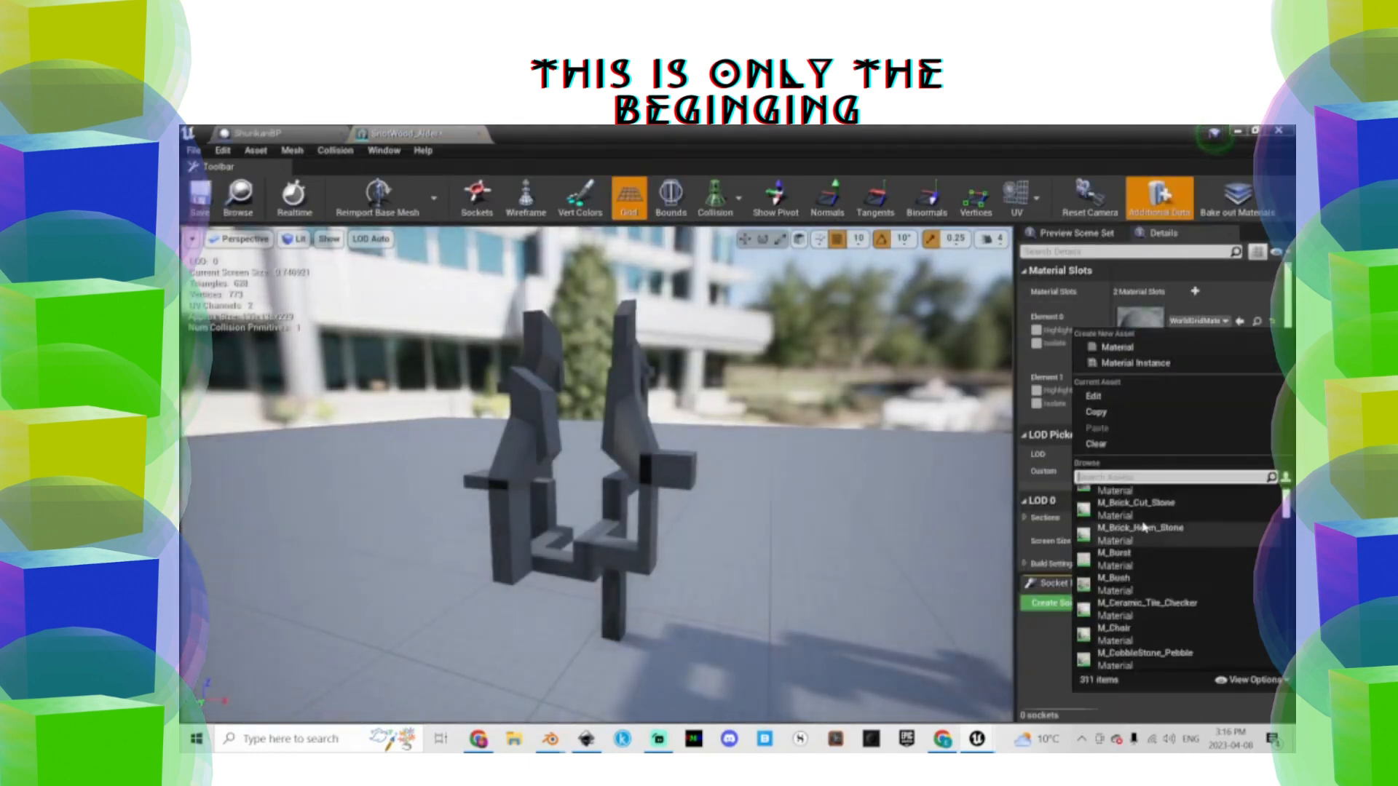
{"action": "scroll", "coordinate": [1149, 514], "scroll_direction": "up", "scroll_amount": 6}
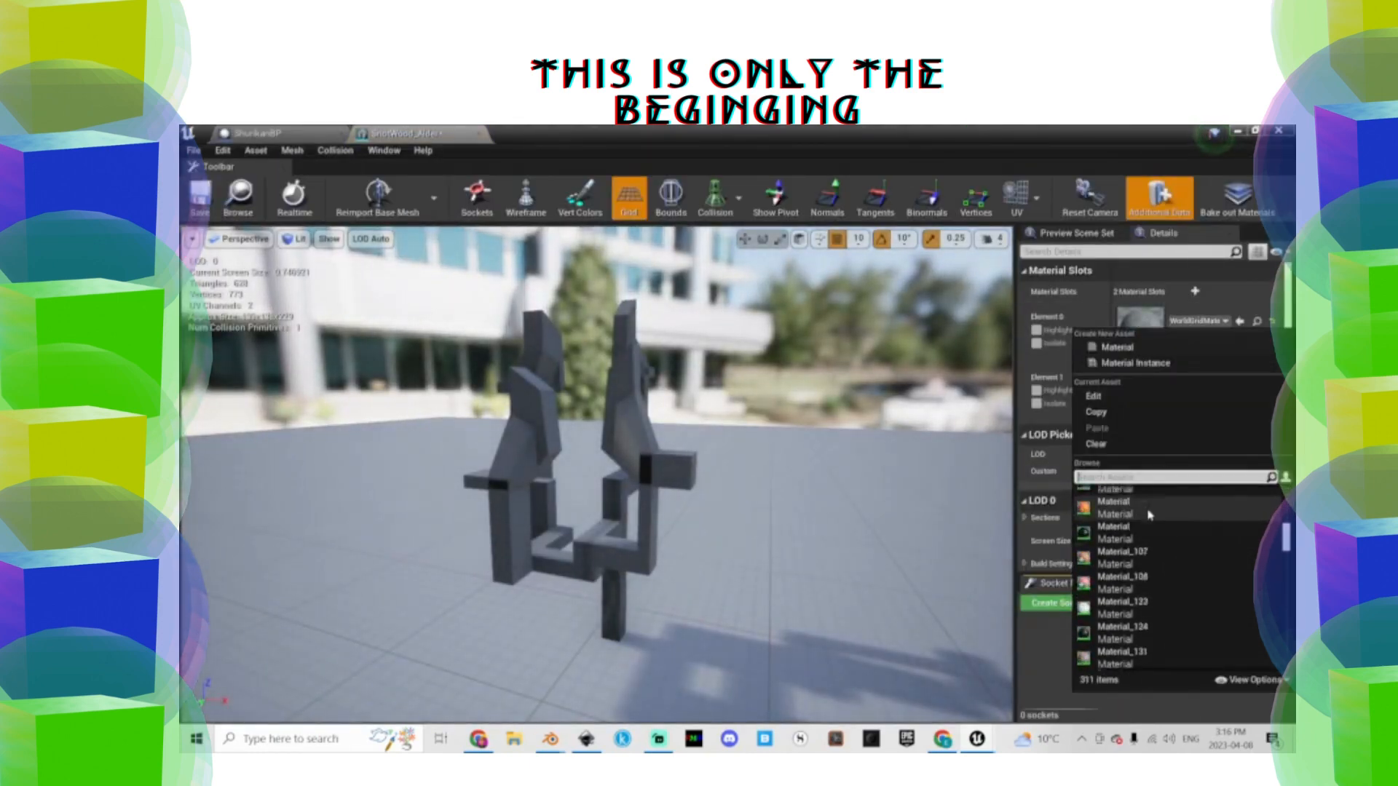
{"action": "left_click", "coordinate": [1123, 529]}
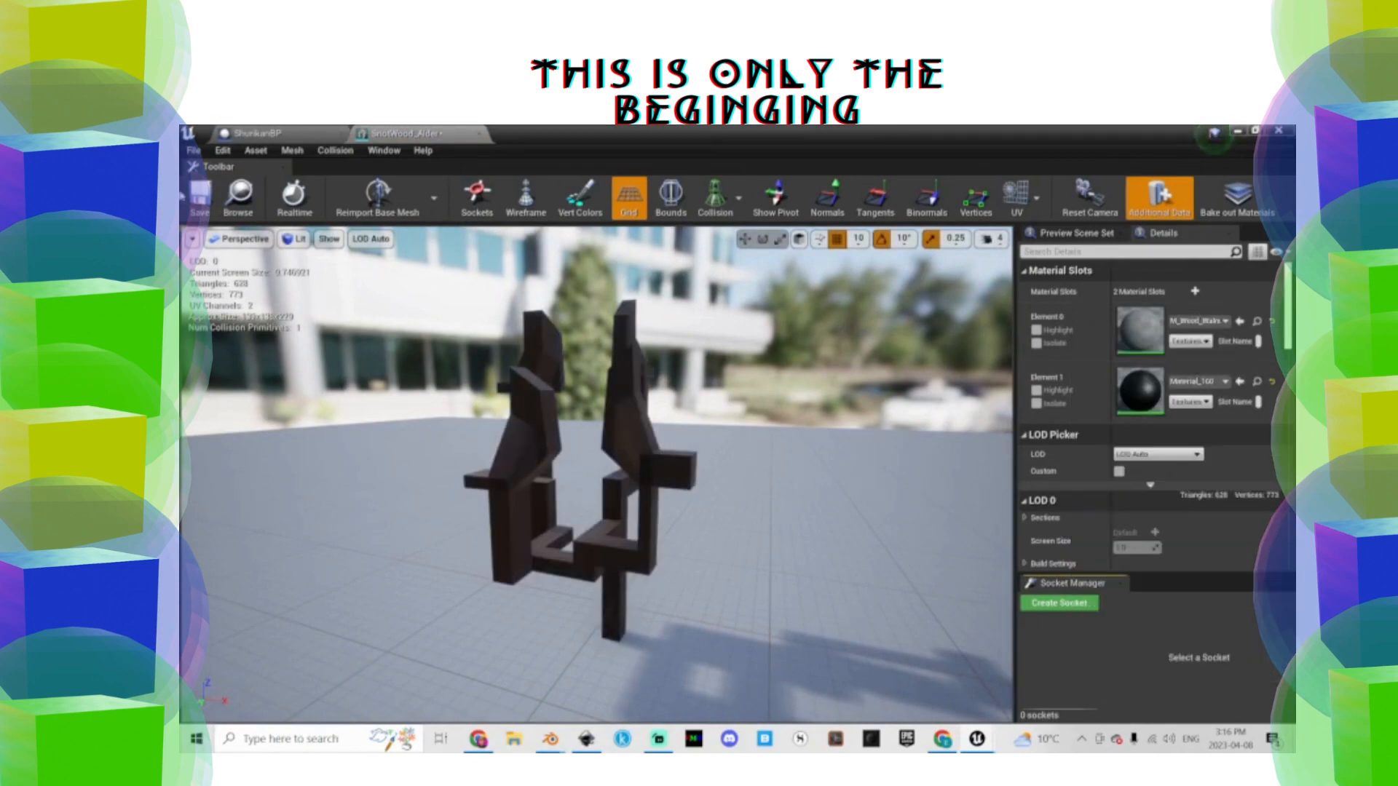
{"action": "left_click", "coordinate": [1241, 131]}
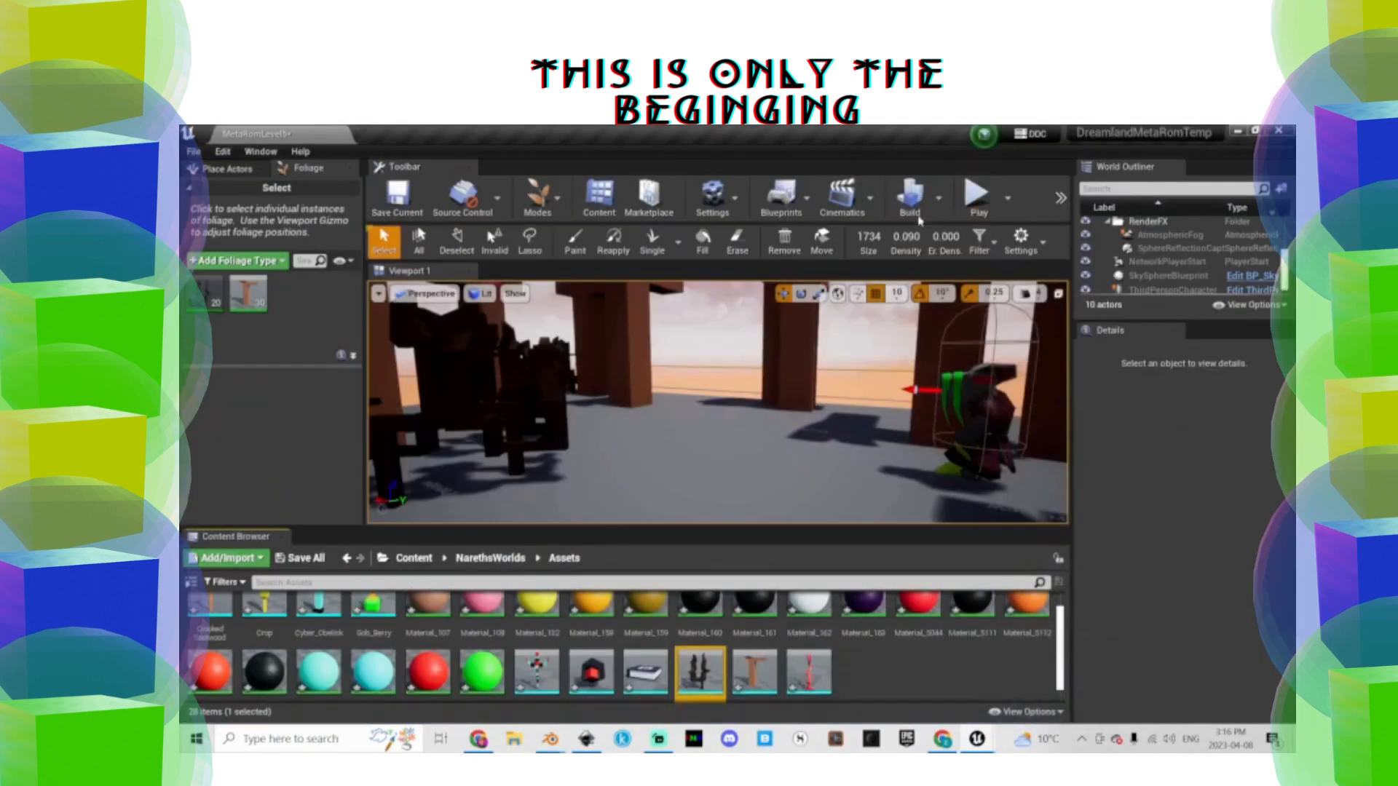
Add the Stag_Weed mesh from the assets folder as a third foliage type
{"action": "right_click_drag", "start_coordinate": [801, 417], "coordinate": [772, 426]}
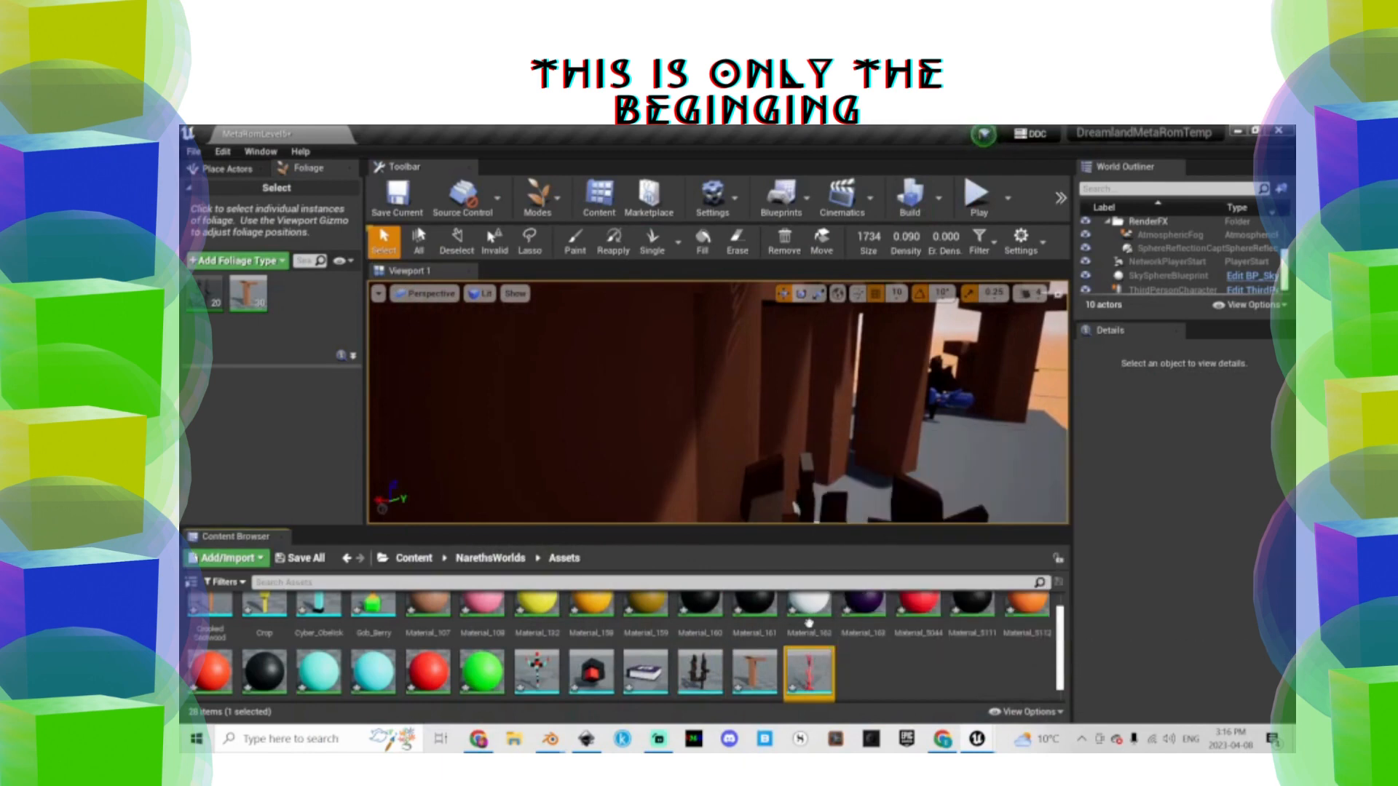
{"action": "left_click", "coordinate": [238, 282]}
{"action": "left_click_drag", "start_coordinate": [805, 662], "coordinate": [324, 355]}
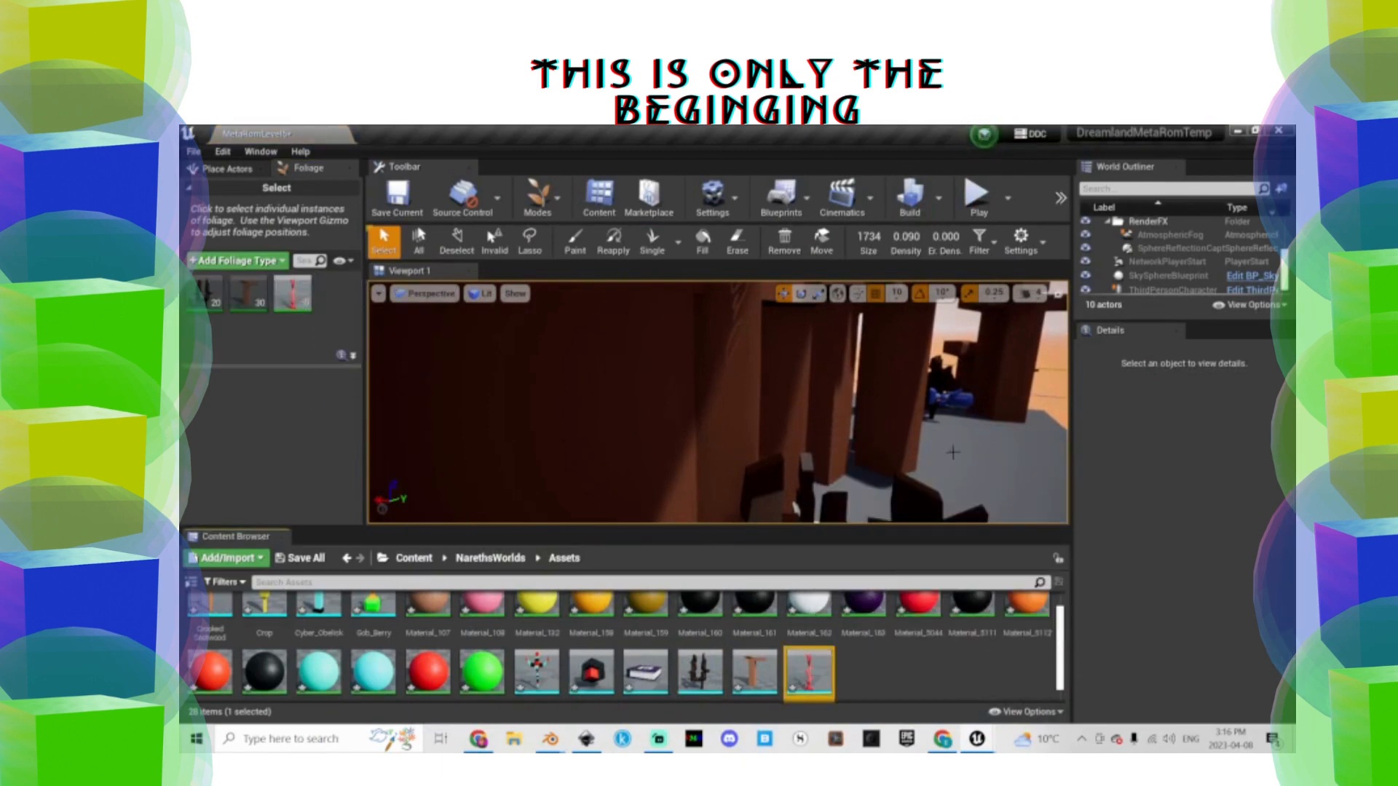
Paint patches of Stag_Weed between the trees with a brush size of 82.75 and a density of 0.210
{"action": "left_click_drag", "start_coordinate": [869, 237], "coordinate": [844, 236]}
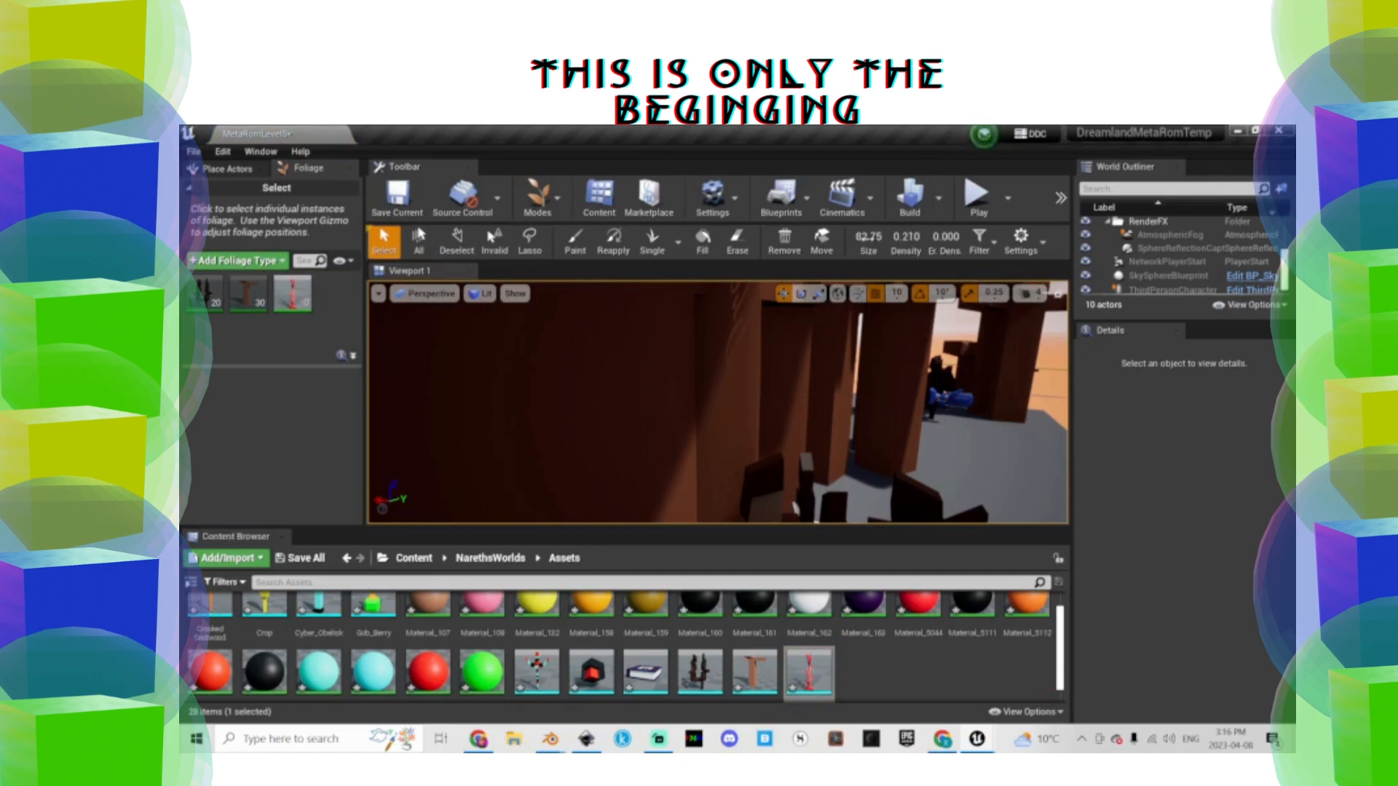
{"action": "right_click_drag", "start_coordinate": [915, 216], "coordinate": [791, 294]}
{"action": "left_click", "coordinate": [575, 241]}
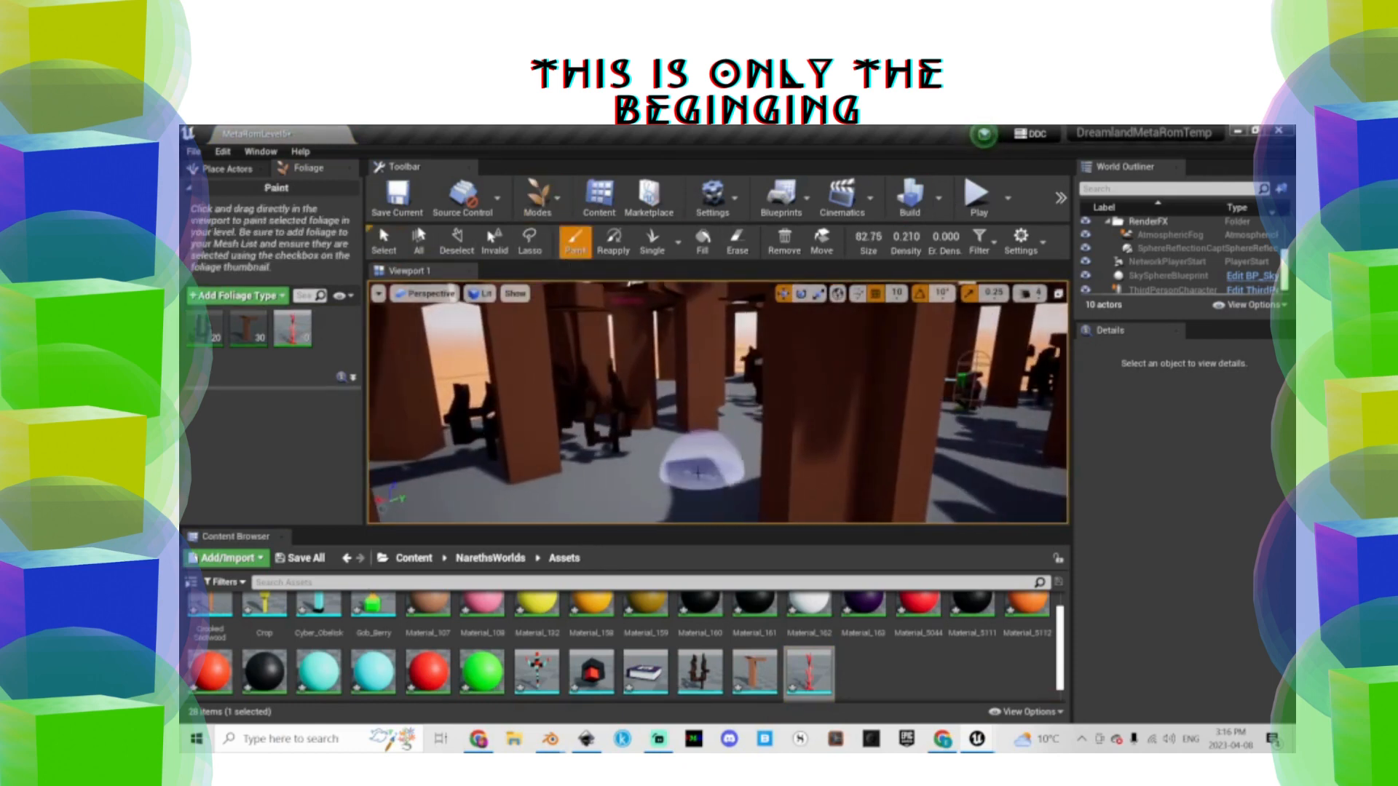
{"action": "mouse_move", "coordinate": [710, 464]}
{"action": "right_mouse_down"}
{"action": "mouse_move", "coordinate": [743, 466]}
{"action": "mouse_move", "coordinate": [703, 438]}
{"action": "right_mouse_up"}
{"action": "left_click_drag", "start_coordinate": [847, 473], "coordinate": [927, 490]}
{"action": "mouse_move", "coordinate": [926, 490]}
{"action": "right_mouse_down"}
{"action": "mouse_move", "coordinate": [873, 488]}
{"action": "mouse_move", "coordinate": [903, 520]}
{"action": "mouse_move", "coordinate": [892, 451]}
{"action": "mouse_move", "coordinate": [828, 412]}
{"action": "right_mouse_up"}
{"action": "mouse_move", "coordinate": [644, 460]}
{"action": "right_mouse_down"}
{"action": "mouse_move", "coordinate": [560, 424]}
{"action": "mouse_move", "coordinate": [677, 431]}
{"action": "right_mouse_up"}
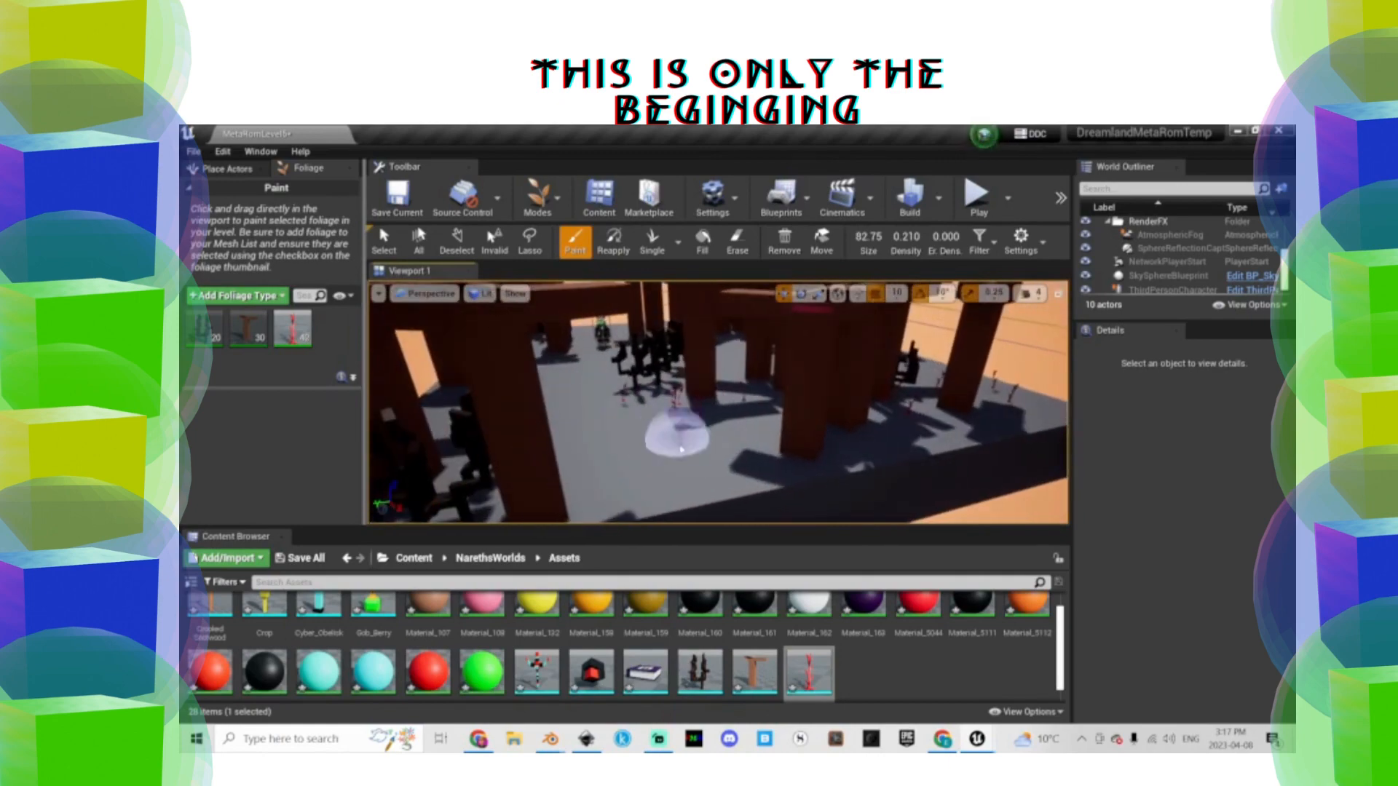
{"action": "left_click_drag", "start_coordinate": [677, 431], "coordinate": [590, 473]}
{"action": "right_click_drag", "start_coordinate": [590, 474], "coordinate": [742, 442]}
{"action": "mouse_move", "coordinate": [743, 443]}
{"action": "left_mouse_down"}
{"action": "mouse_move", "coordinate": [489, 459]}
{"action": "mouse_move", "coordinate": [422, 447]}
{"action": "left_mouse_up"}
{"action": "right_click_drag", "start_coordinate": [422, 448], "coordinate": [635, 455]}
{"action": "mouse_move", "coordinate": [553, 466]}
{"action": "right_mouse_down"}
{"action": "mouse_move", "coordinate": [597, 448]}
{"action": "mouse_move", "coordinate": [611, 415]}
{"action": "mouse_move", "coordinate": [694, 431]}
{"action": "right_mouse_up"}
Return to Select mode and assign the M_Ground_Grass material to the platform's floor mesh
{"action": "left_click", "coordinate": [384, 240]}
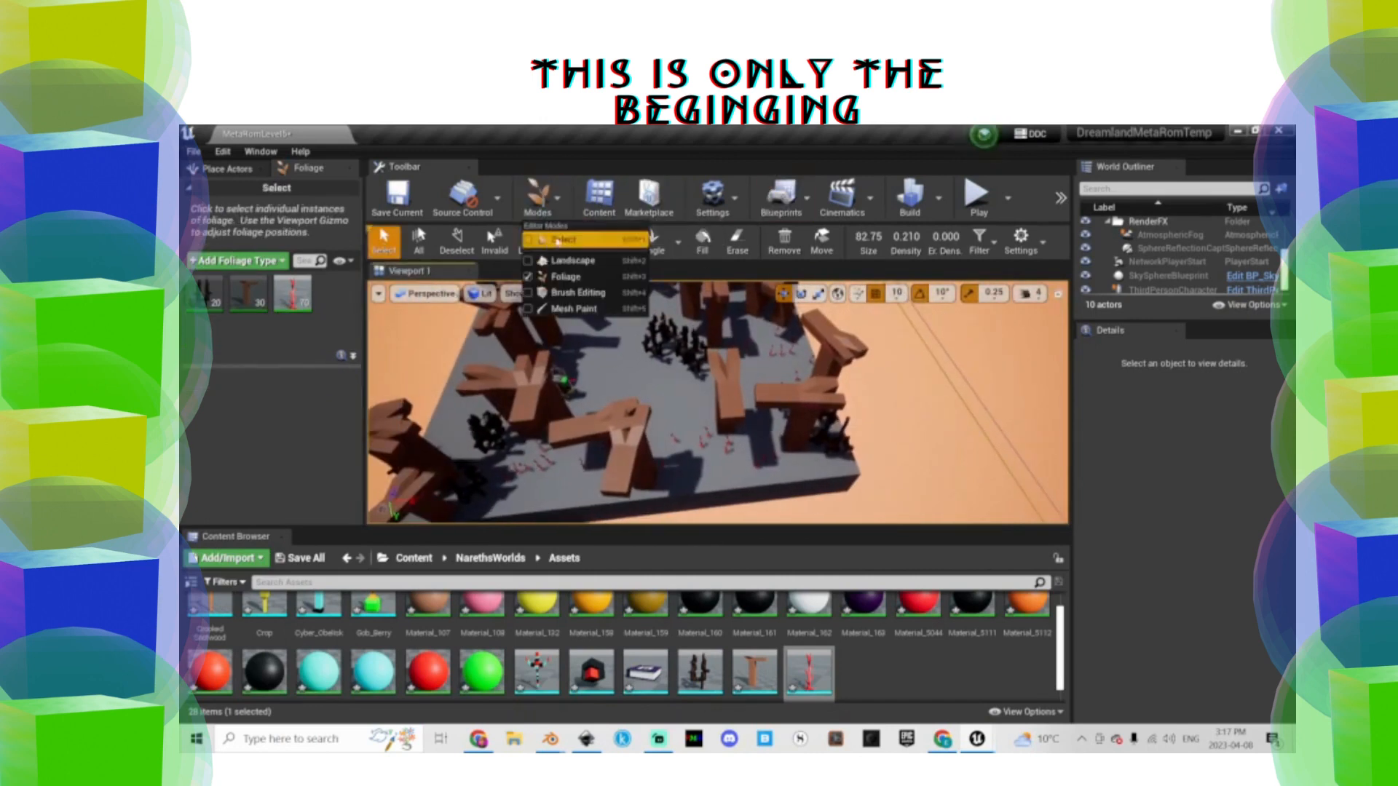
{"action": "left_click", "coordinate": [557, 241]}
{"action": "left_click", "coordinate": [626, 422]}
{"action": "left_click", "coordinate": [677, 397]}
{"action": "left_click", "coordinate": [1240, 578]}
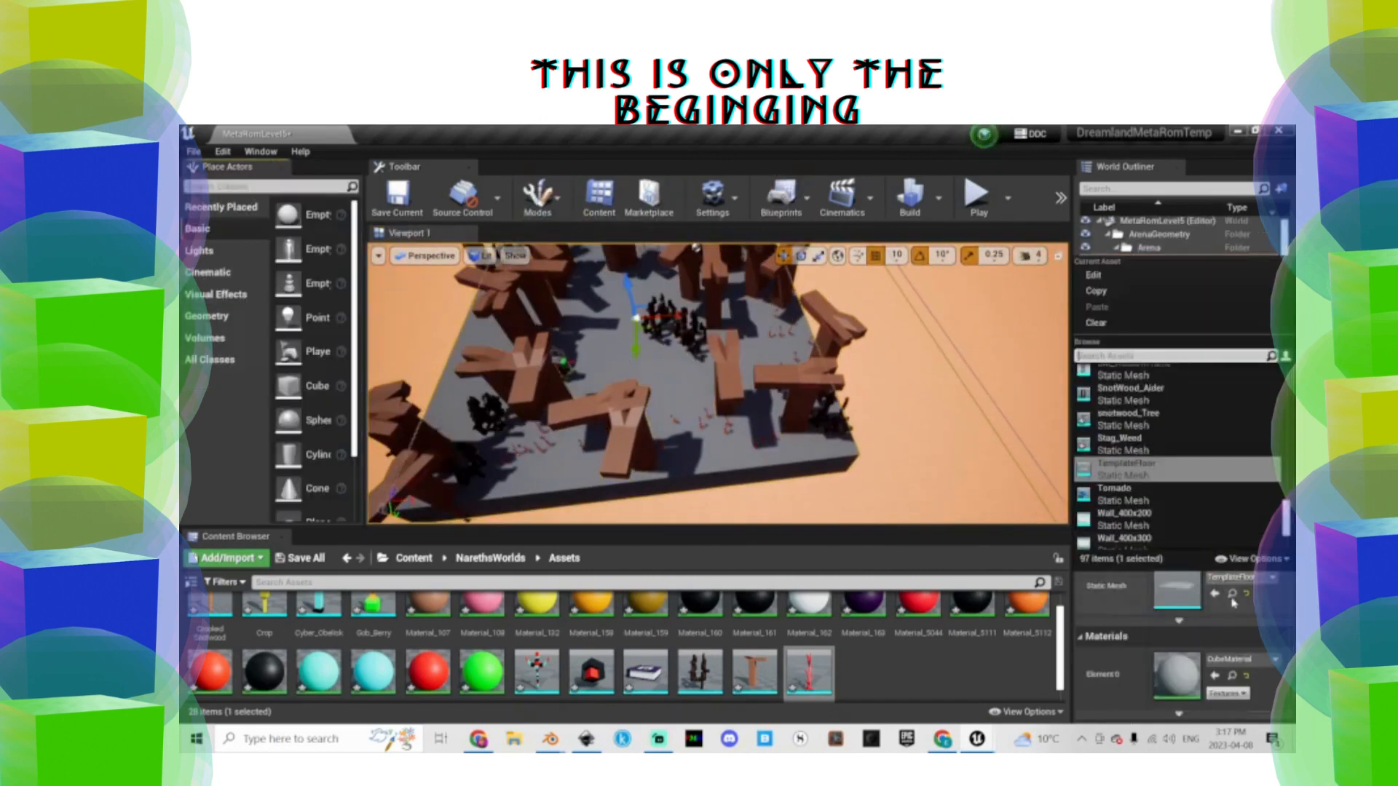
{"action": "left_click", "coordinate": [1241, 659]}
{"action": "type", "text": "gre"}
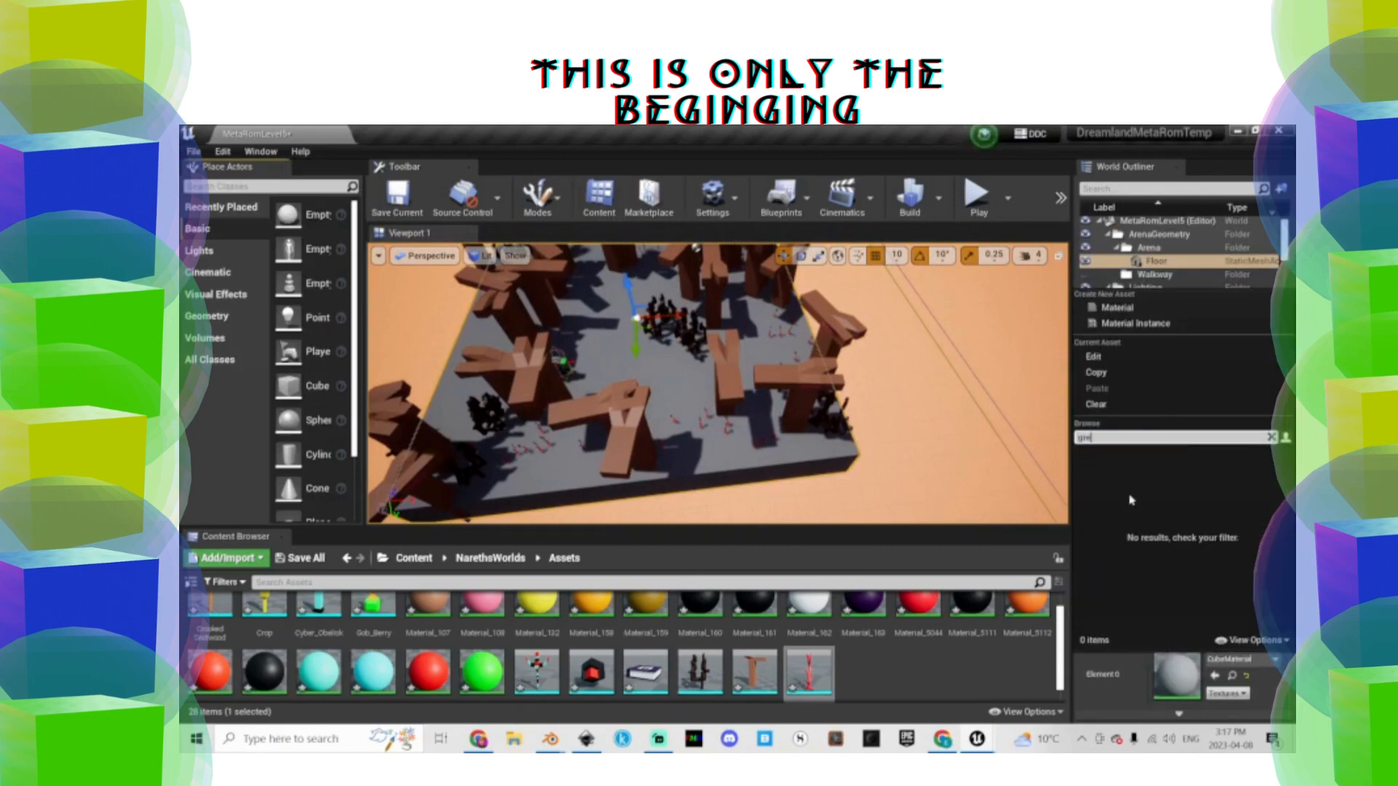
{"action": "left_click", "coordinate": [1131, 454]}
Play the level, walk the character around the grass floor and foliage, and end the play session
{"action": "left_click", "coordinate": [976, 194]}
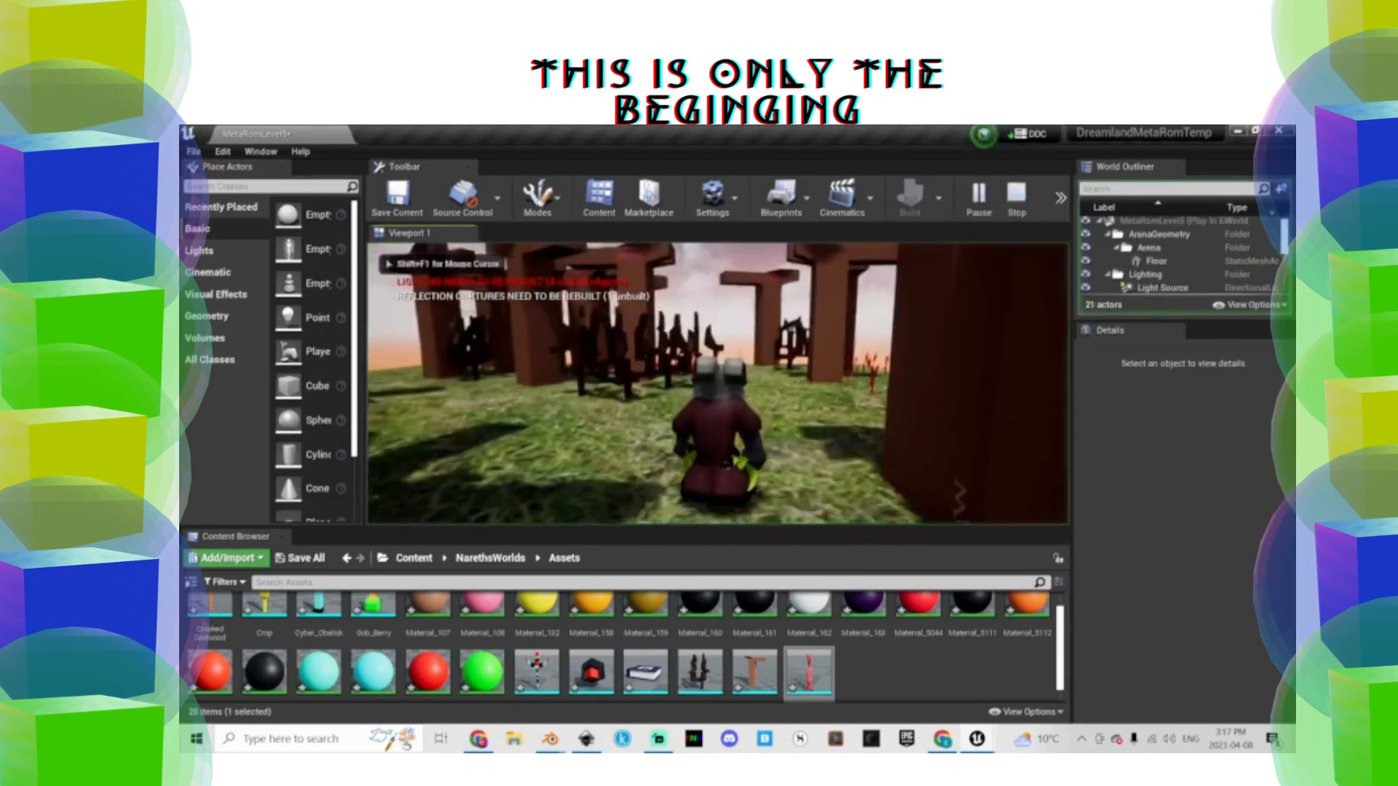
{"action": "key", "text": "w"}
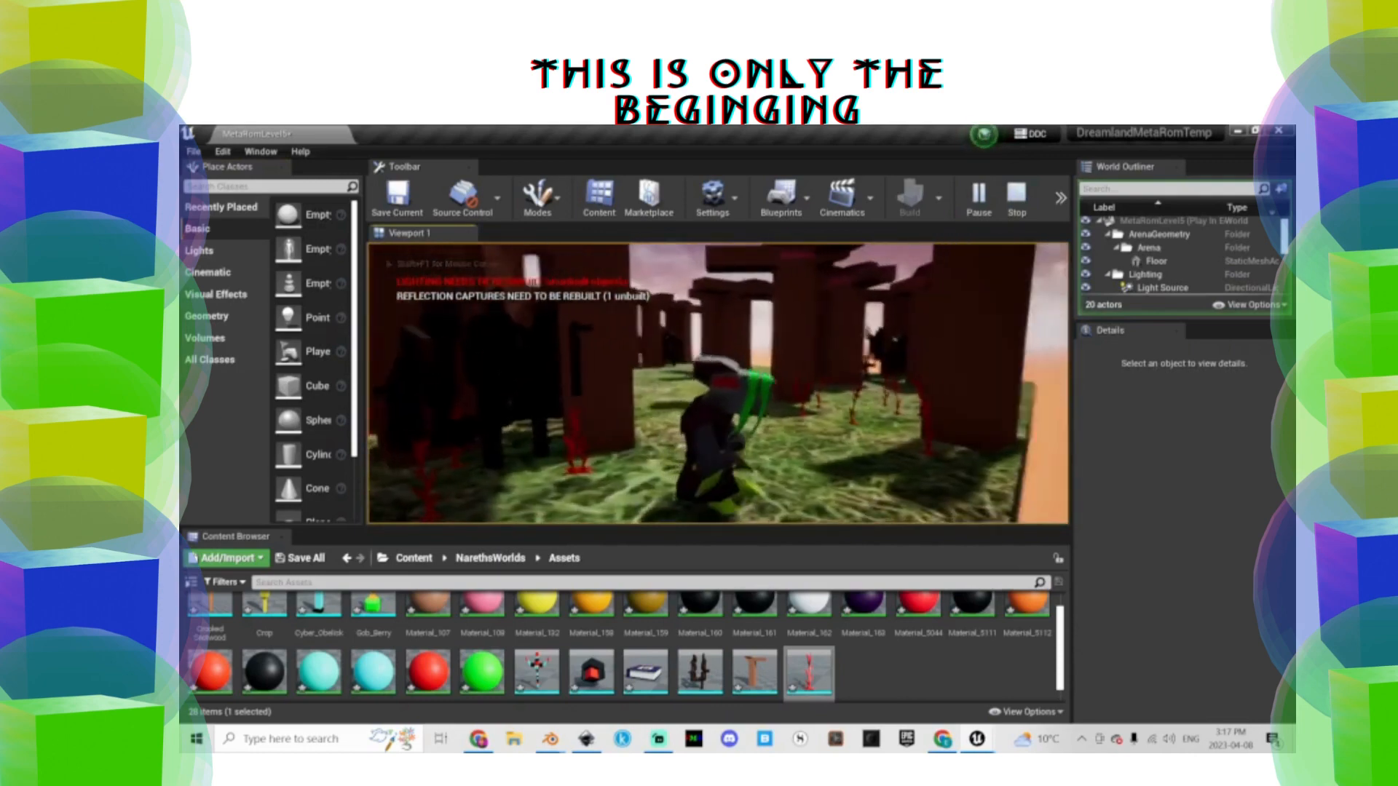
{"action": "key", "text": "w"}
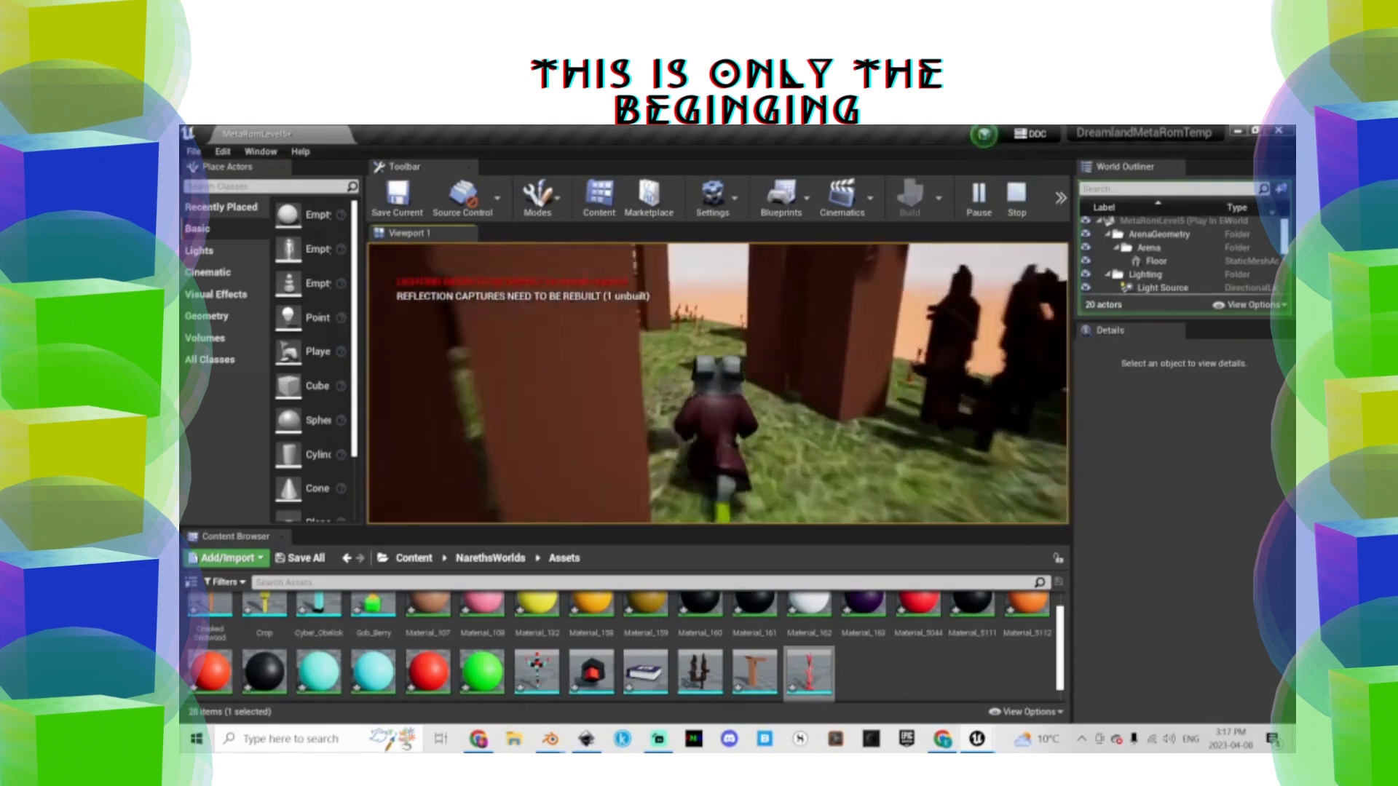
{"action": "key", "text": "w"}
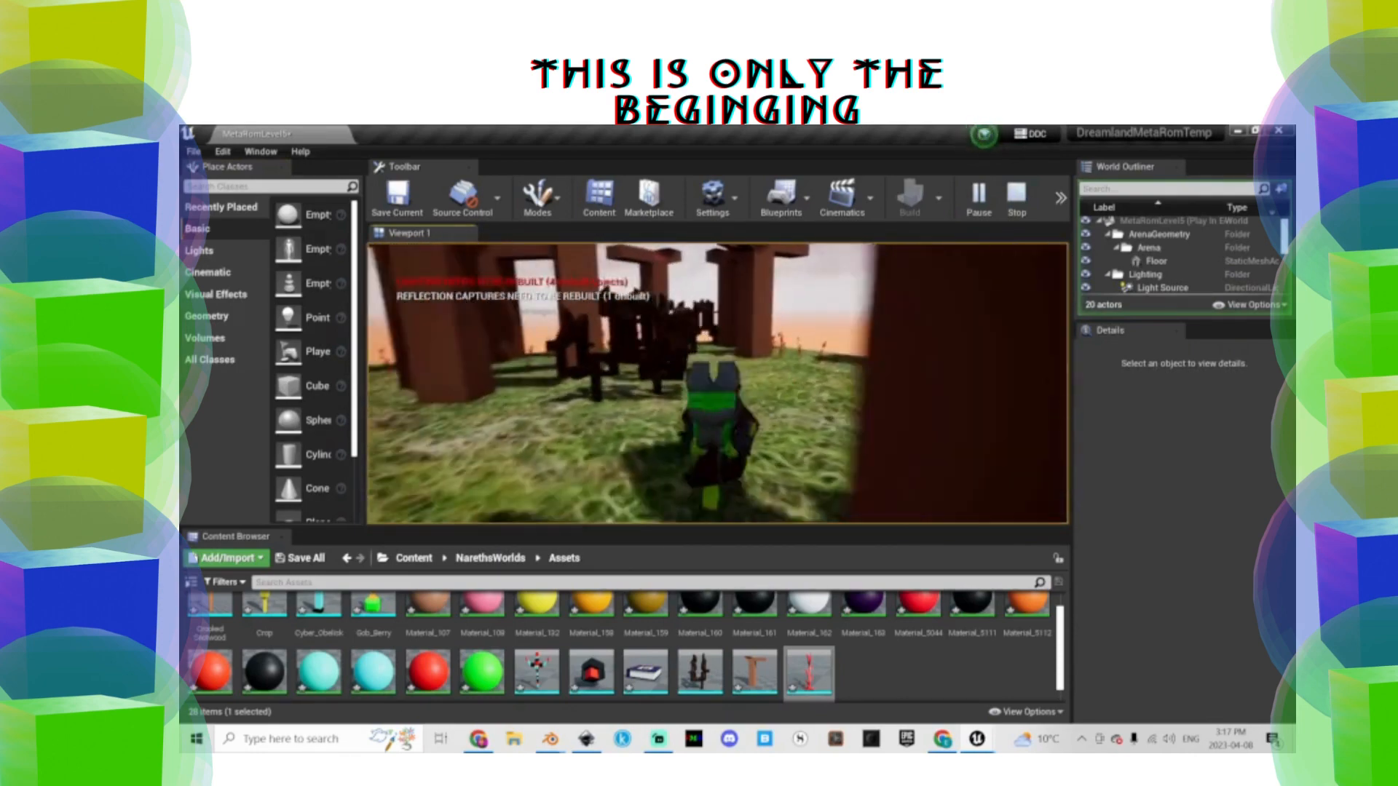
{"action": "key", "text": "shift+F1"}
{"action": "key", "text": "Escape"}
Place the MetachertRockProp mesh on the grass and delete it again
{"action": "left_click_drag", "start_coordinate": [591, 671], "coordinate": [756, 399]}
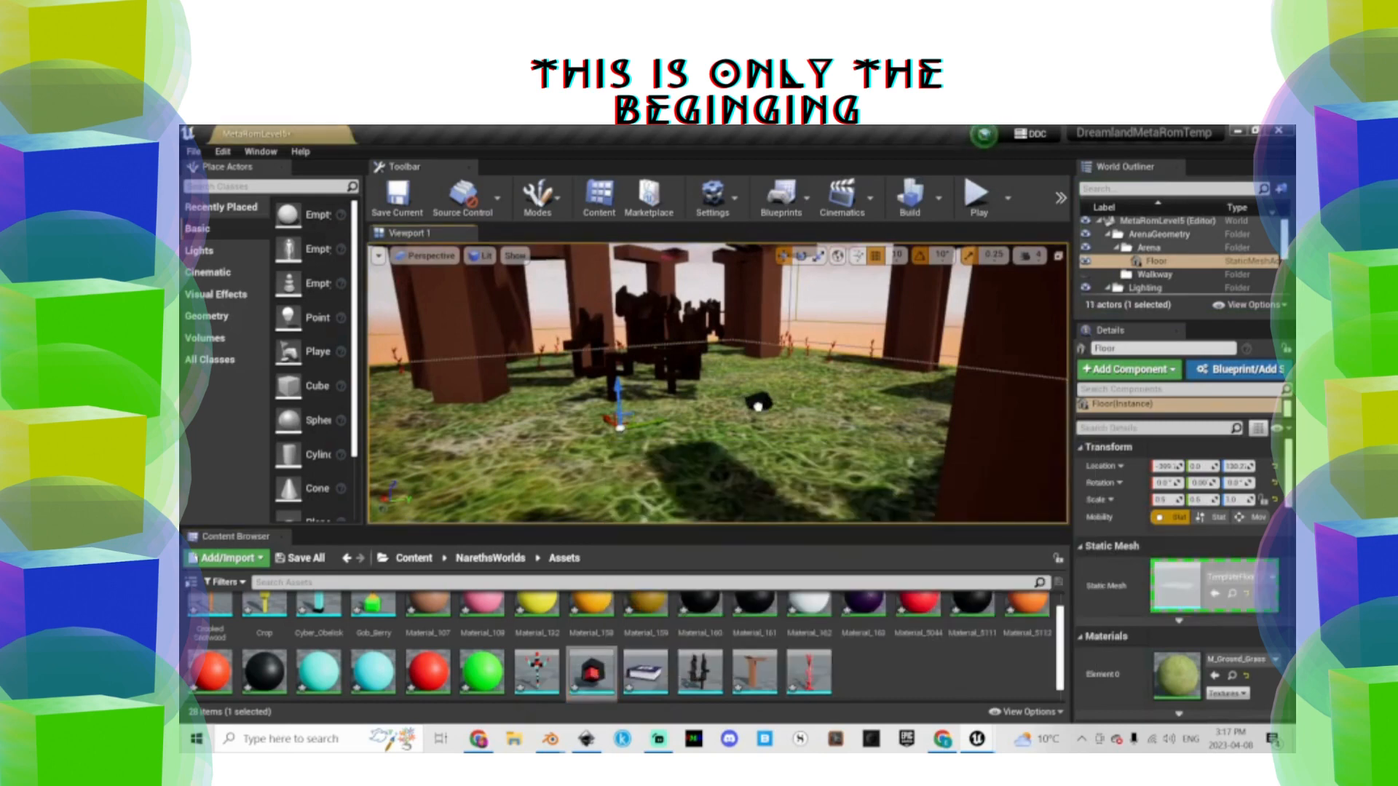
{"action": "key", "text": "Delete"}
Switch to Foliage mode and save a new actor foliage type over MetachertRockProp in NarethsWorlds/Assets, replacing the existing object
{"action": "left_click", "coordinate": [537, 197]}
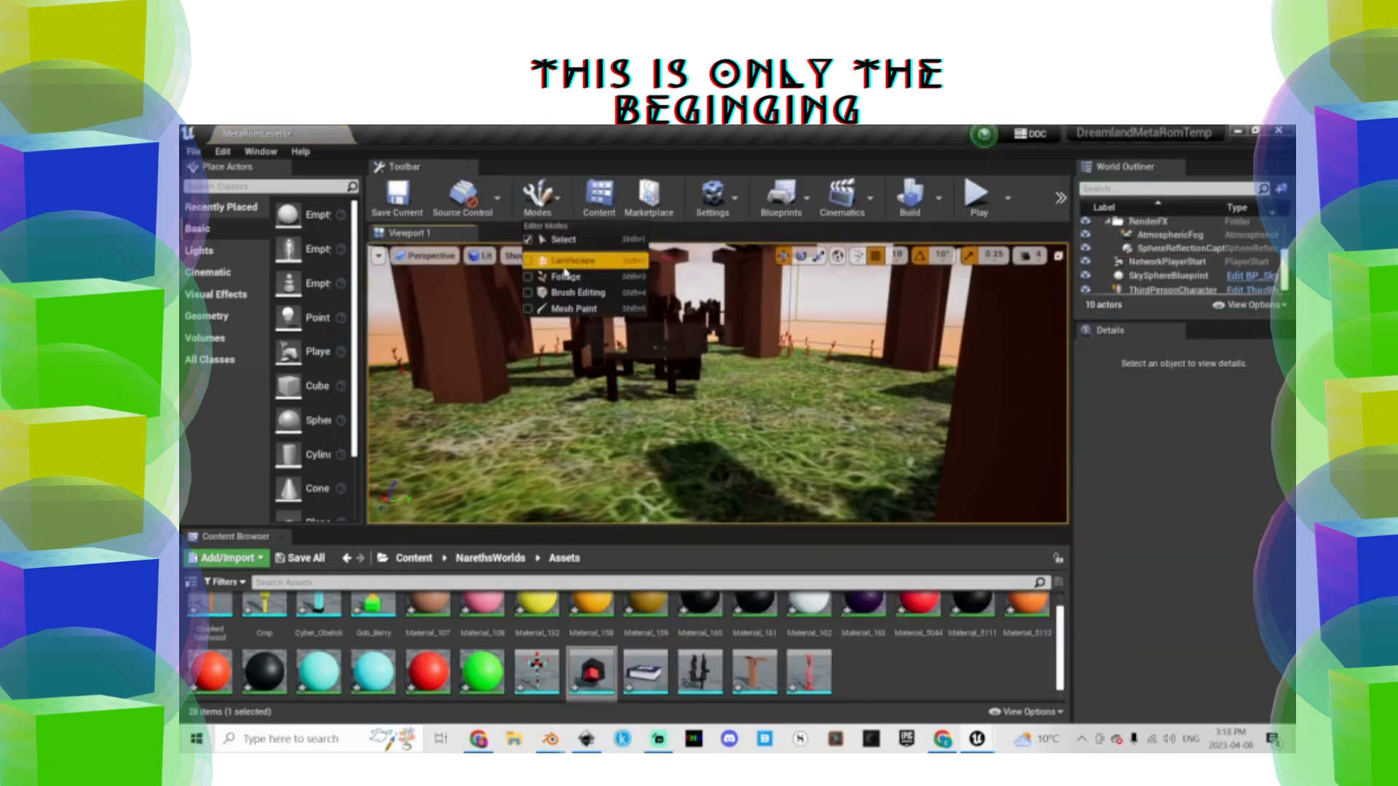
{"action": "left_click", "coordinate": [561, 269]}
{"action": "left_click", "coordinate": [237, 262]}
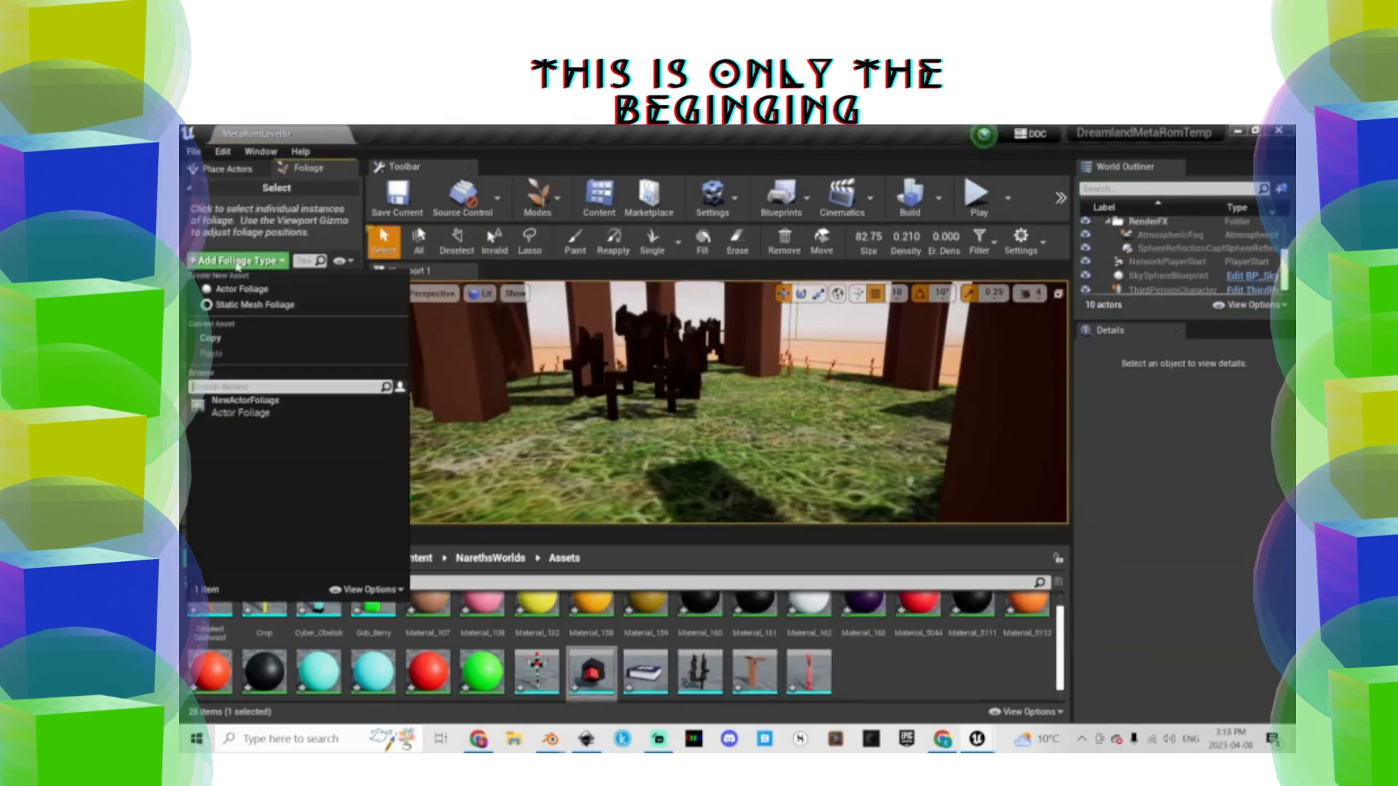
{"action": "left_click", "coordinate": [238, 290]}
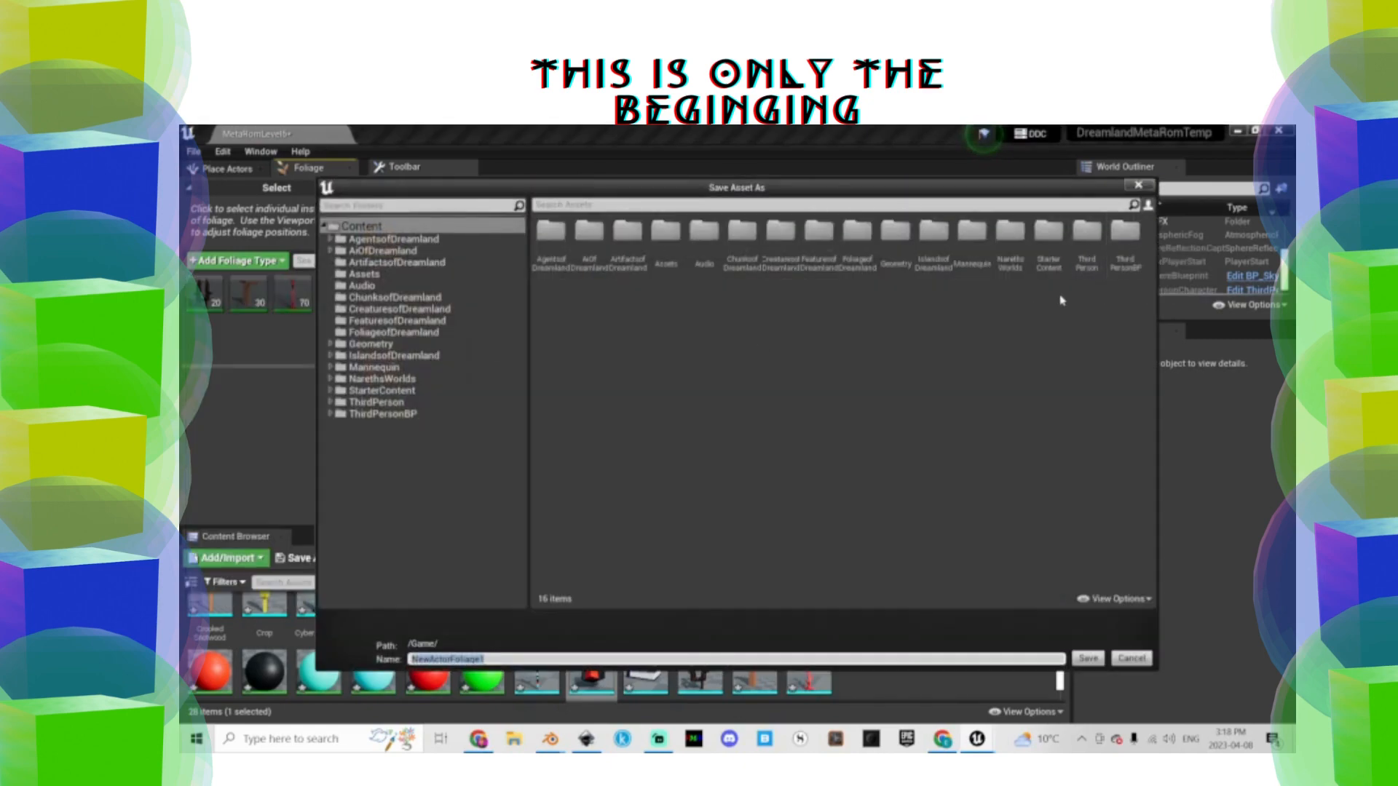
{"action": "double_click", "coordinate": [1009, 237]}
{"action": "double_click", "coordinate": [550, 233]}
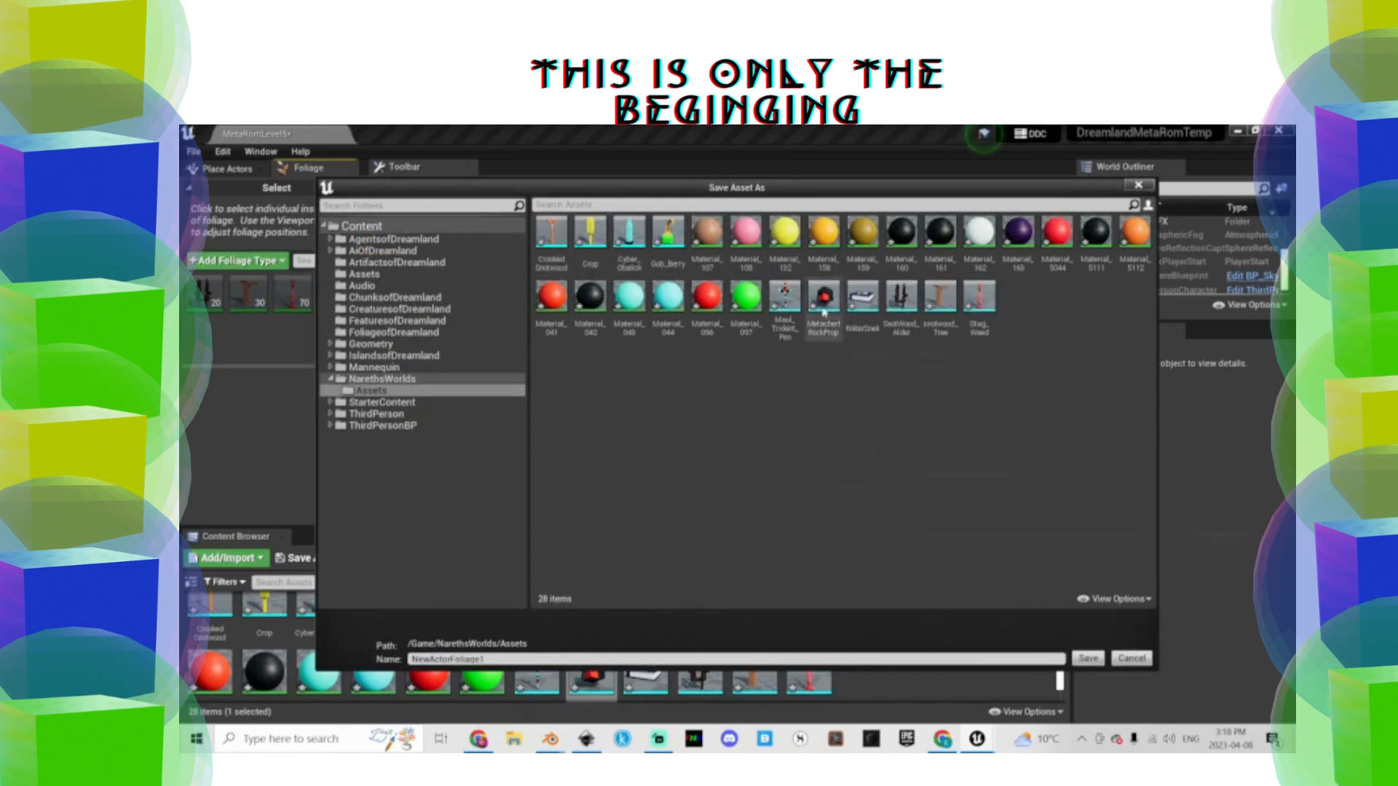
{"action": "left_click", "coordinate": [1080, 658]}
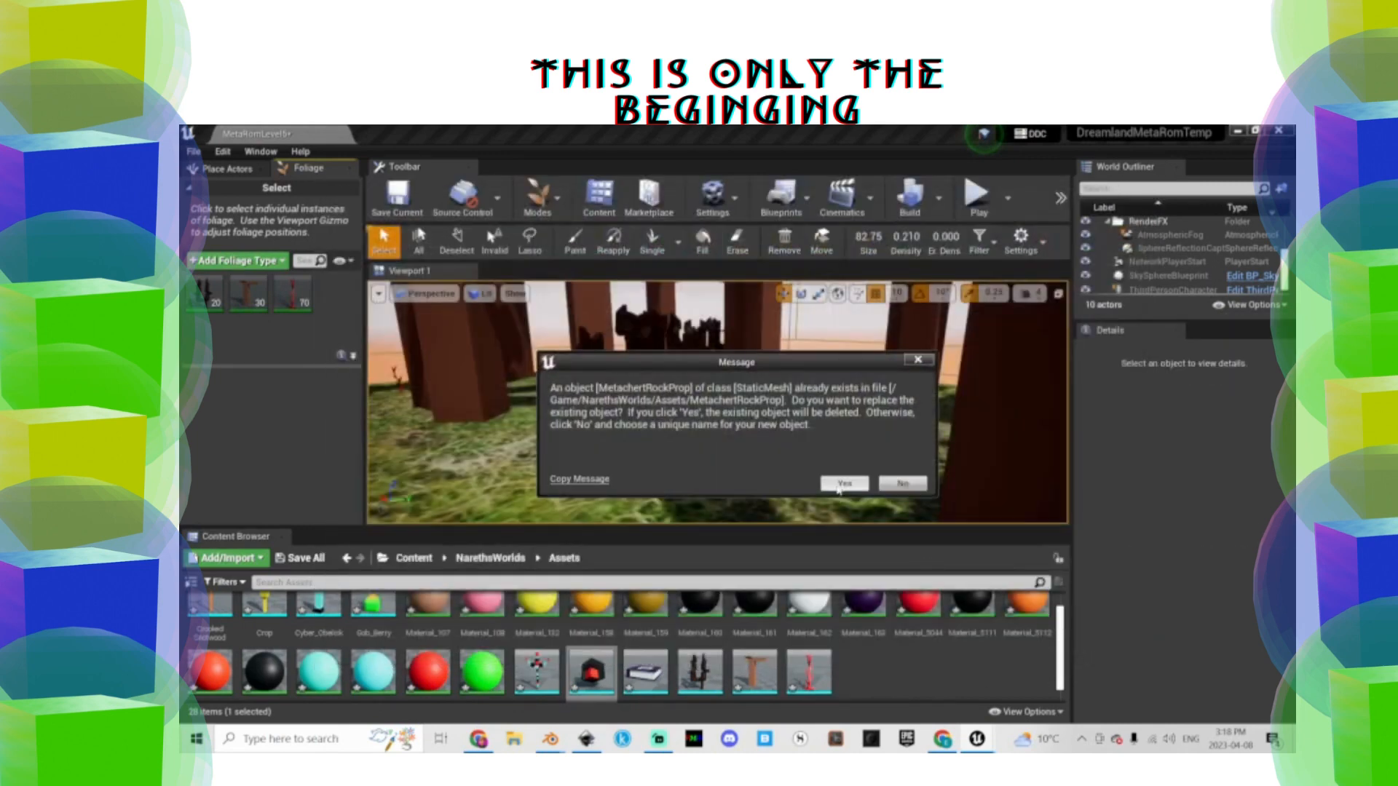
{"action": "left_click", "coordinate": [842, 484]}
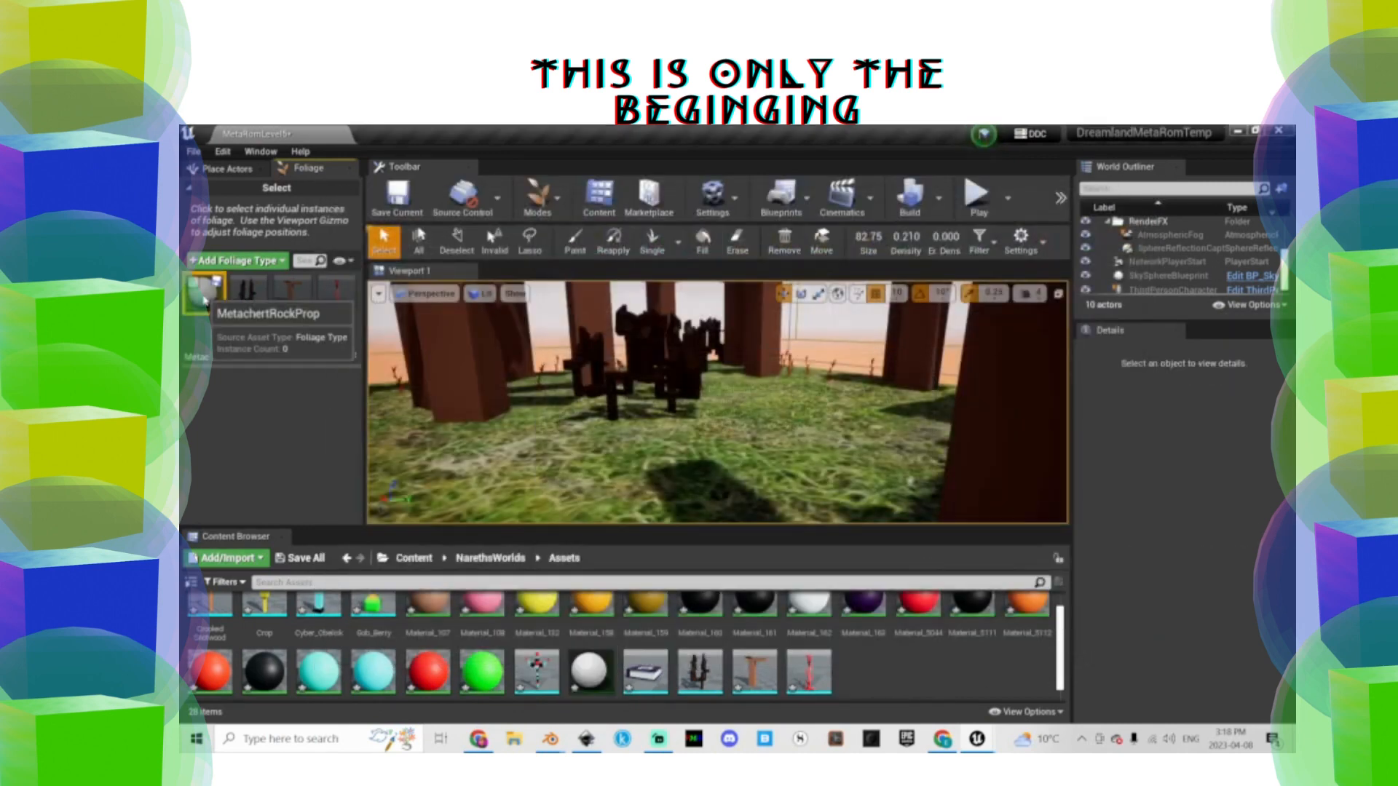
Try to find a "meta" actor class for the MetachertRockProp foliage type
{"action": "left_click", "coordinate": [205, 297]}
{"action": "left_click", "coordinate": [253, 400]}
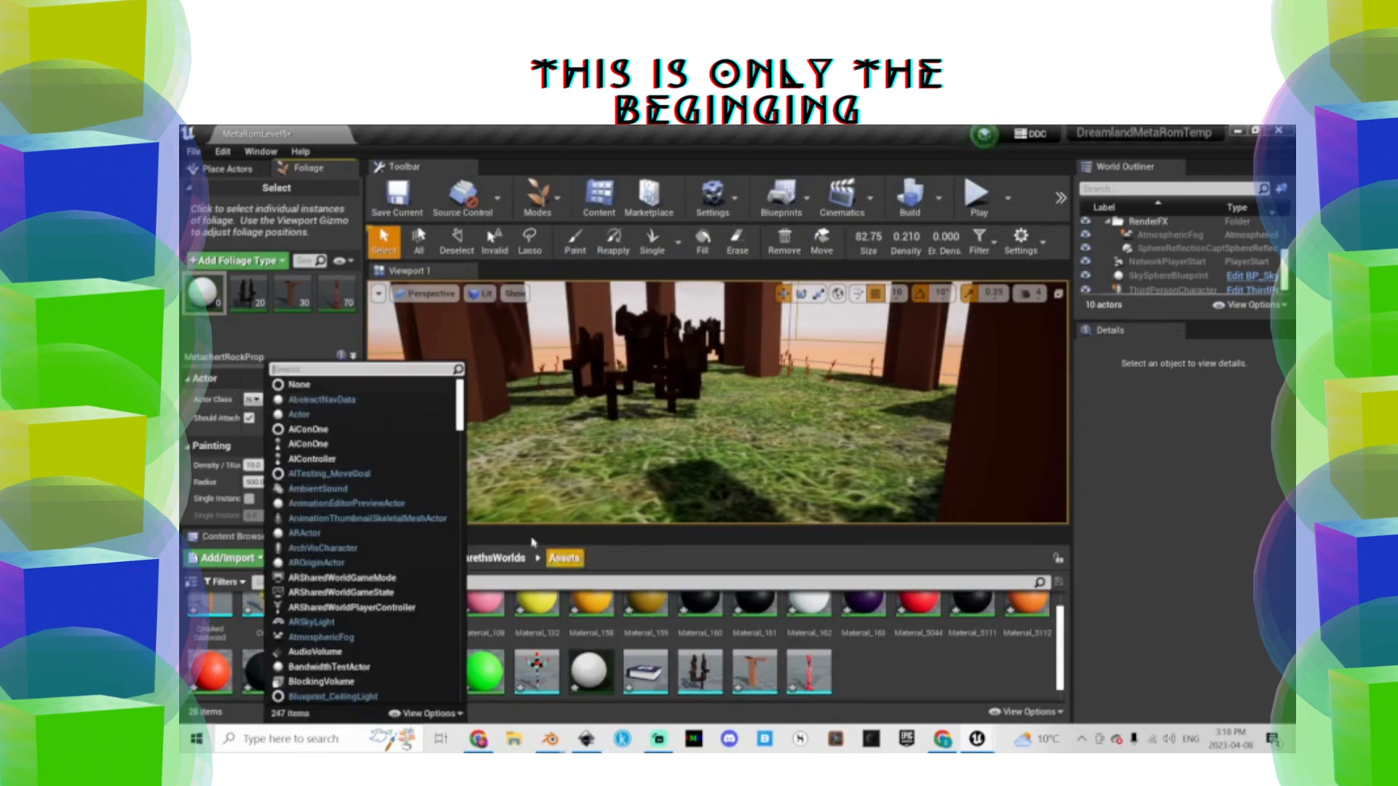
{"action": "type", "text": "meta"}
{"action": "left_click", "coordinate": [433, 416]}
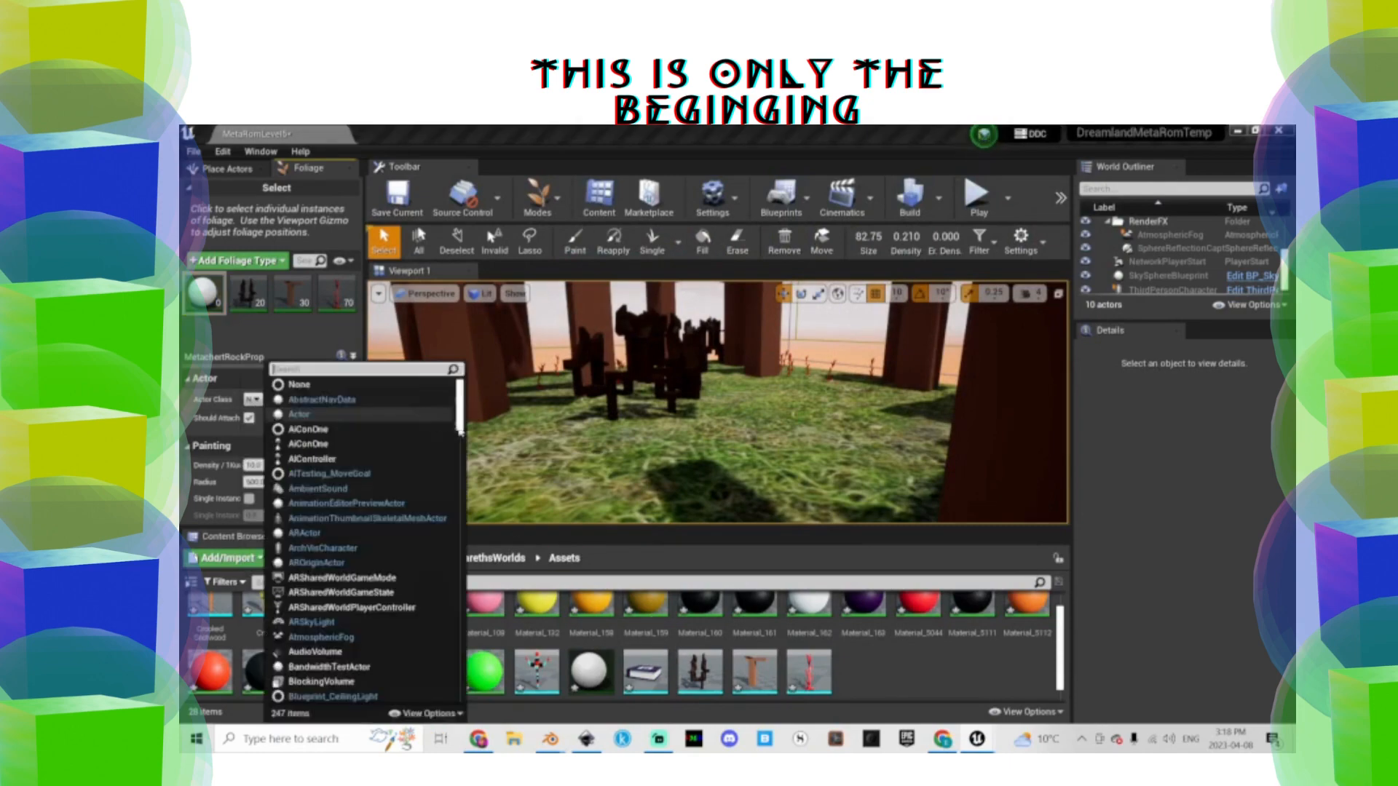
Force delete the MetachertRockProp foliage type asset from the NarethsWorlds Assets folder
{"action": "left_click", "coordinate": [532, 564]}
{"action": "scroll", "coordinate": [587, 666], "scroll_direction": "down", "scroll_amount": 1}
{"action": "left_click", "coordinate": [587, 677]}
{"action": "key", "text": "Delete"}
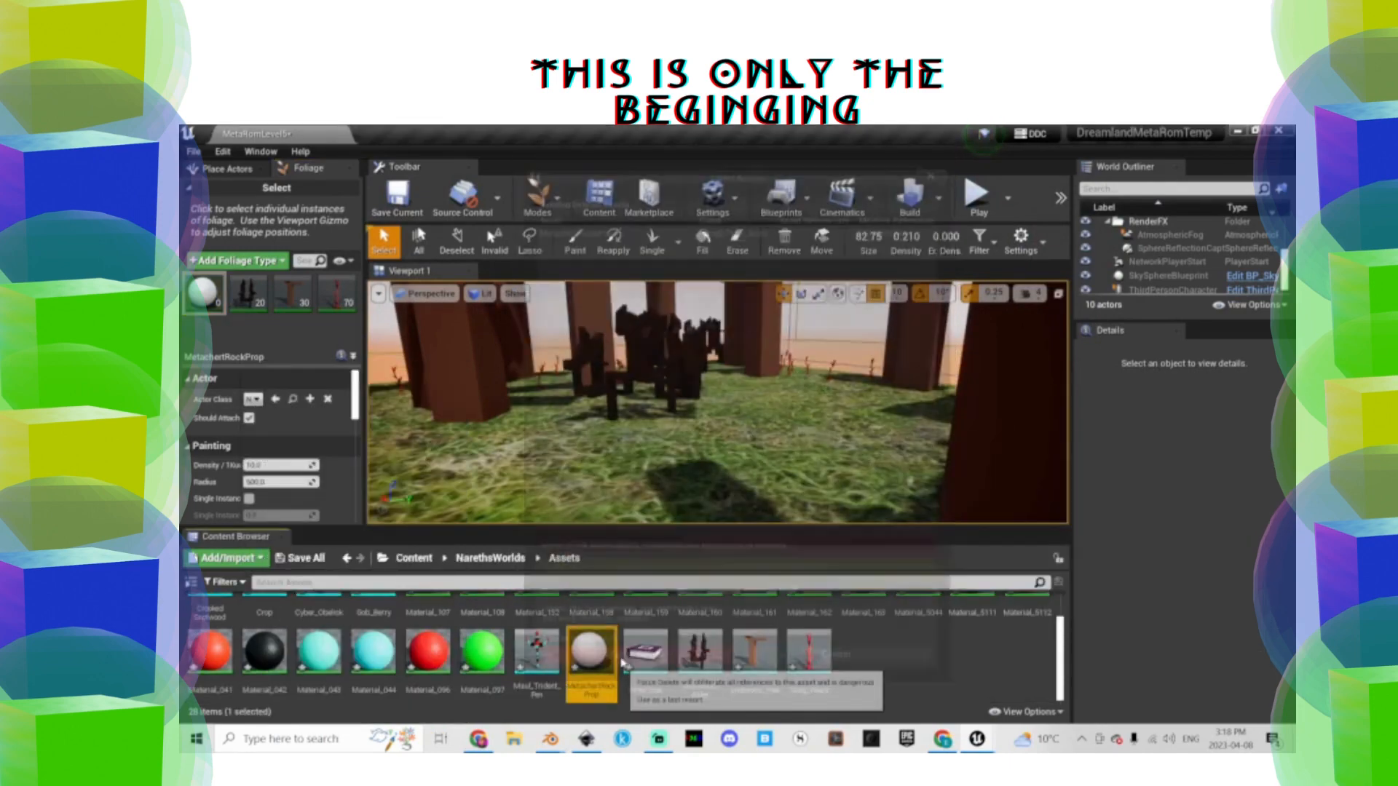
Switch to File Explorer and browse from Documents through Slyco, Gumroad and BytePacks to the March19_2023 folder
{"action": "key", "text": "alt+Tab"}
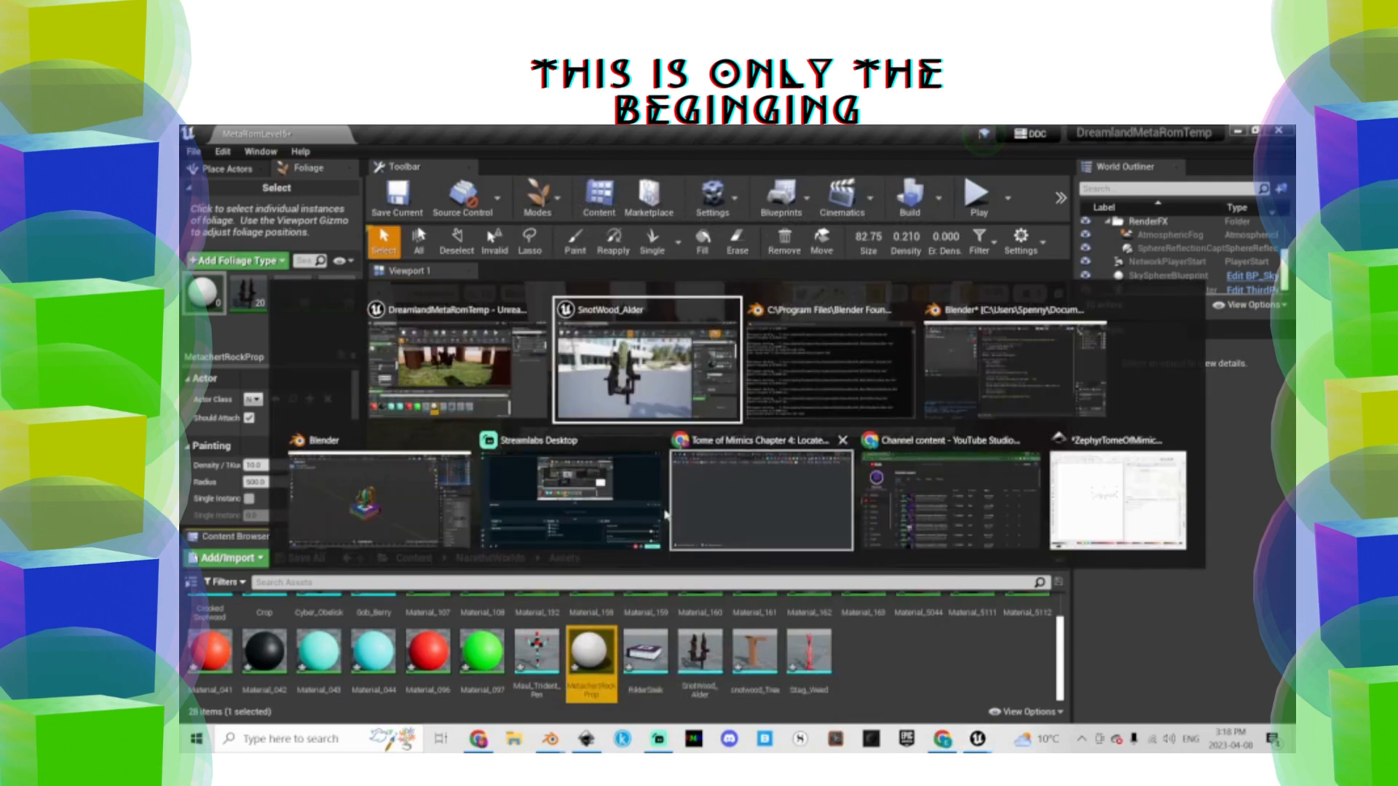
{"action": "left_click", "coordinate": [527, 748]}
{"action": "scroll", "coordinate": [614, 532], "scroll_direction": "down", "scroll_amount": 5}
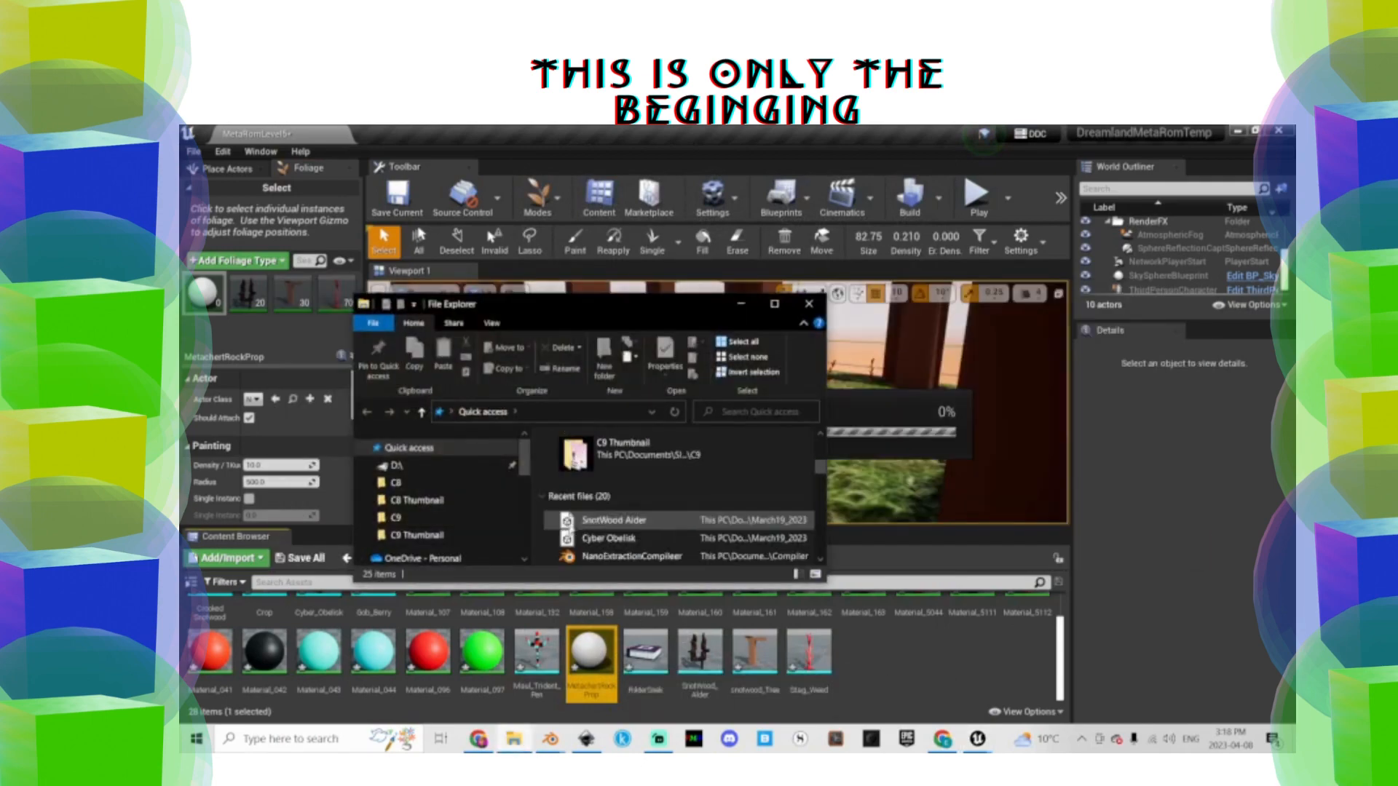
{"action": "scroll", "coordinate": [623, 537], "scroll_direction": "down", "scroll_amount": 1}
{"action": "scroll", "coordinate": [416, 519], "scroll_direction": "down", "scroll_amount": 4}
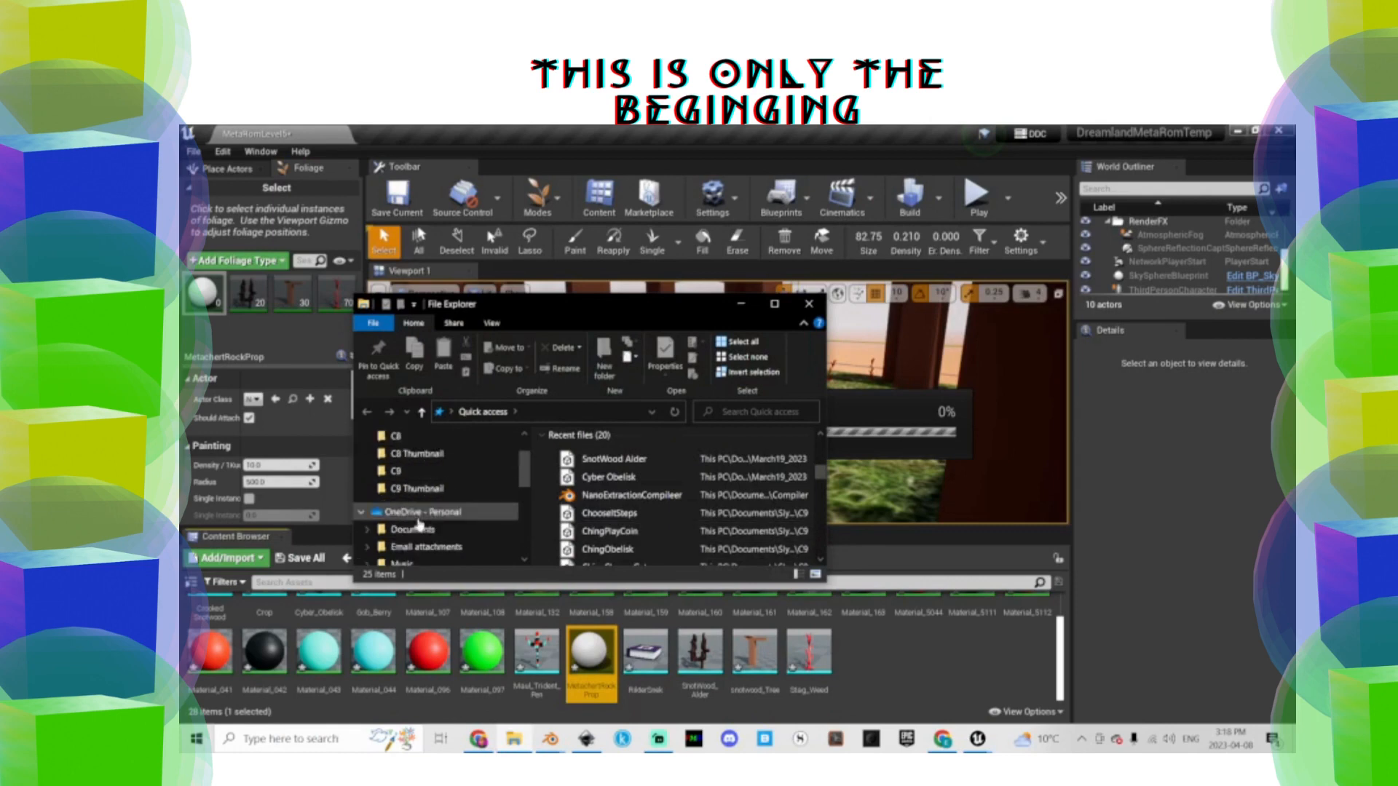
{"action": "left_click", "coordinate": [416, 528]}
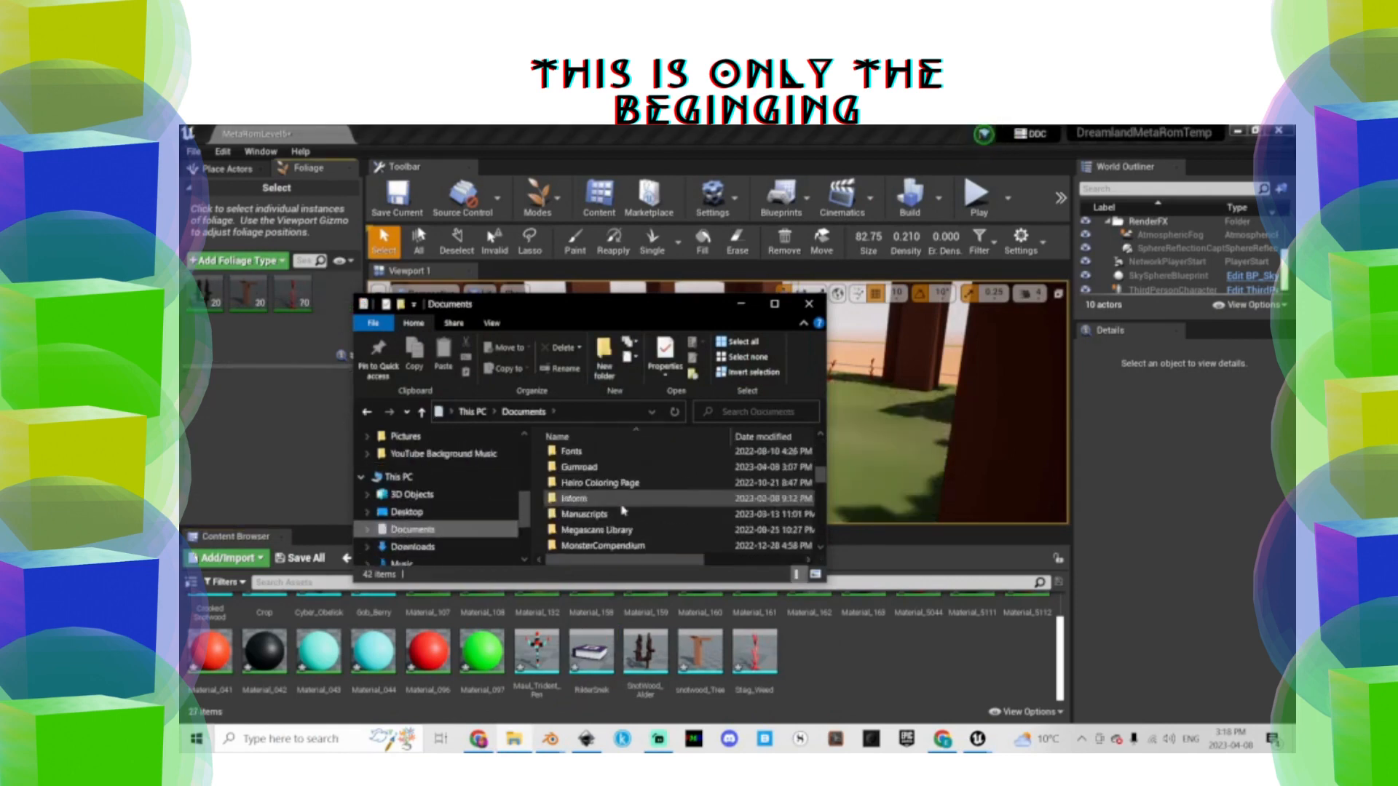
{"action": "double_click", "coordinate": [572, 466]}
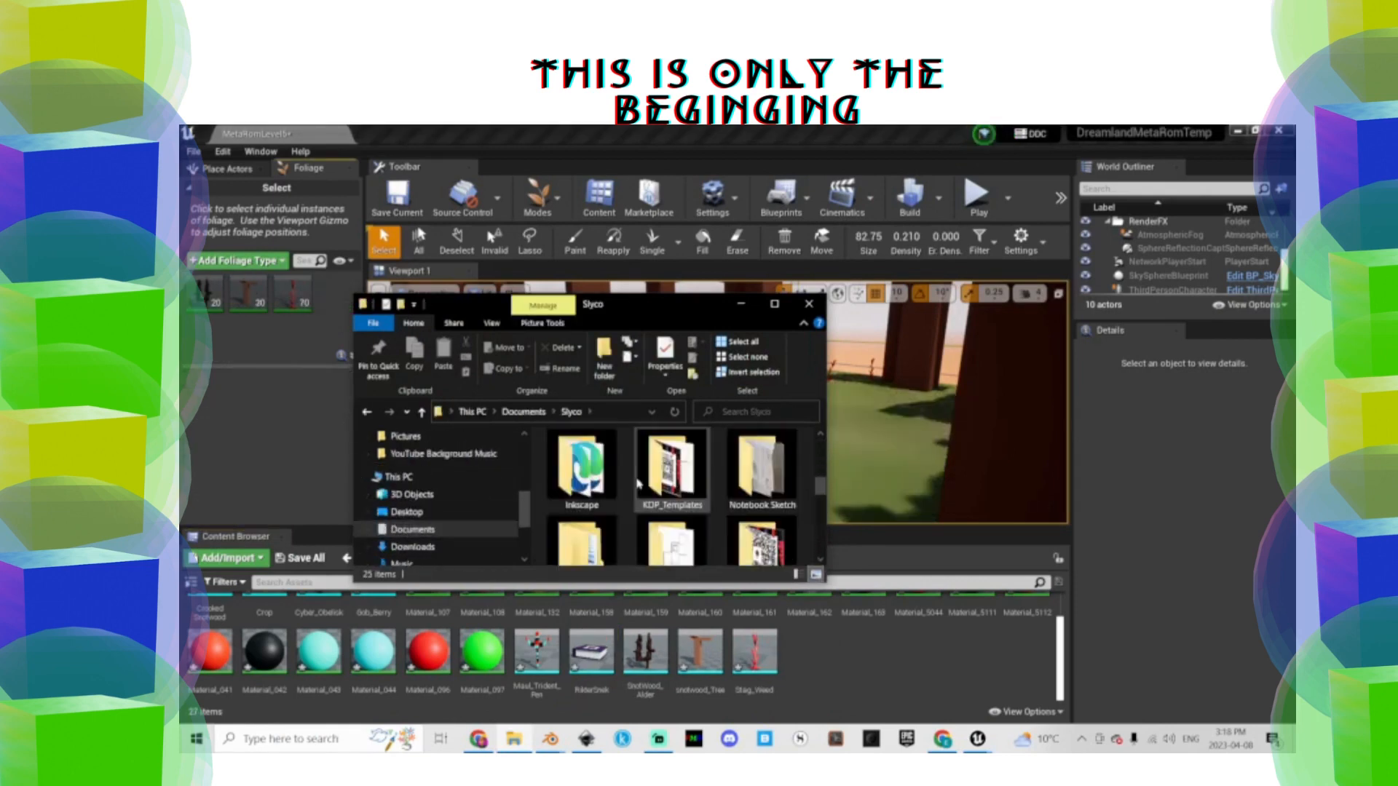
{"action": "double_click", "coordinate": [757, 473]}
{"action": "double_click", "coordinate": [586, 476]}
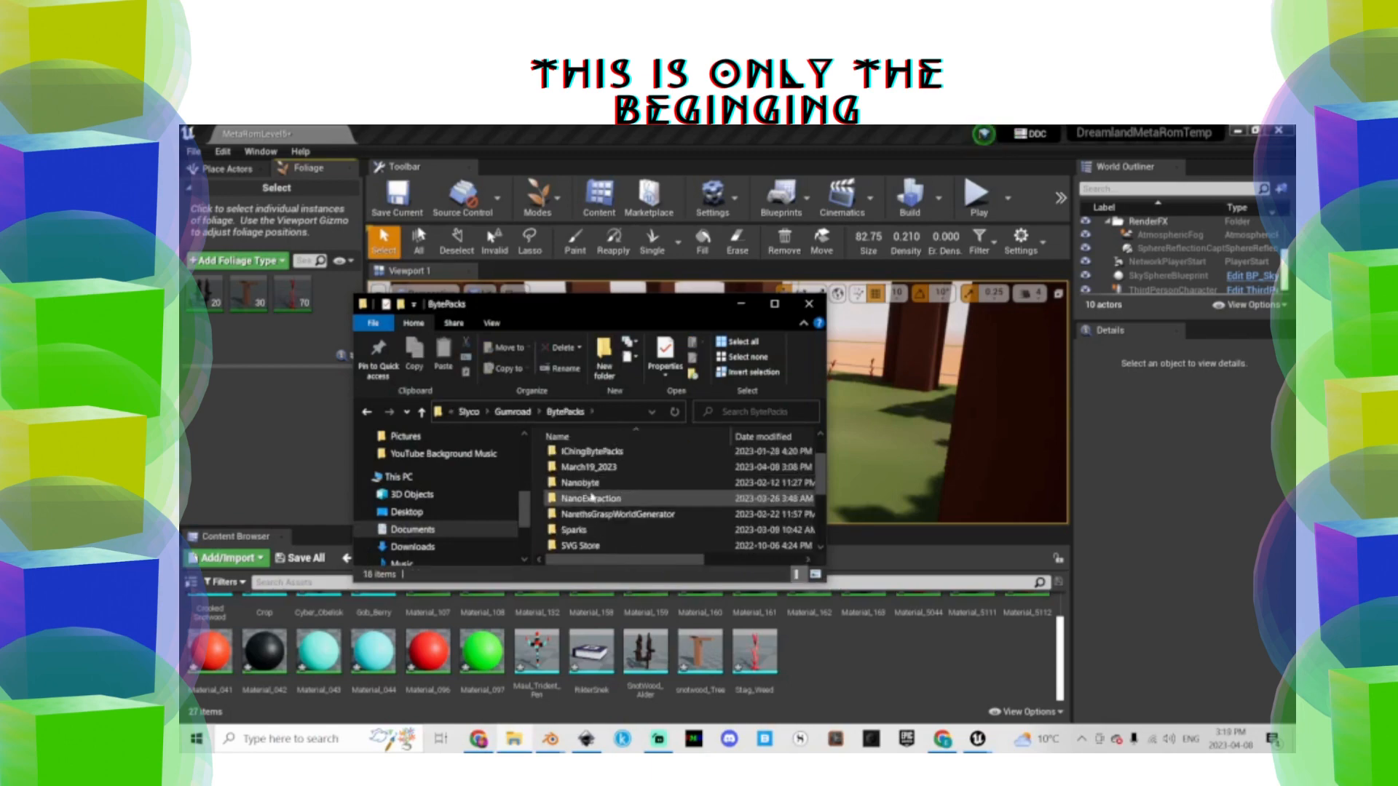
{"action": "double_click", "coordinate": [597, 475]}
Import the MetachertRockProp FBX file from March19_2023 into the NarethsWorlds Assets folder as a static mesh with the default options
{"action": "left_click", "coordinate": [591, 509]}
{"action": "left_click_drag", "start_coordinate": [860, 688], "coordinate": [859, 685]}
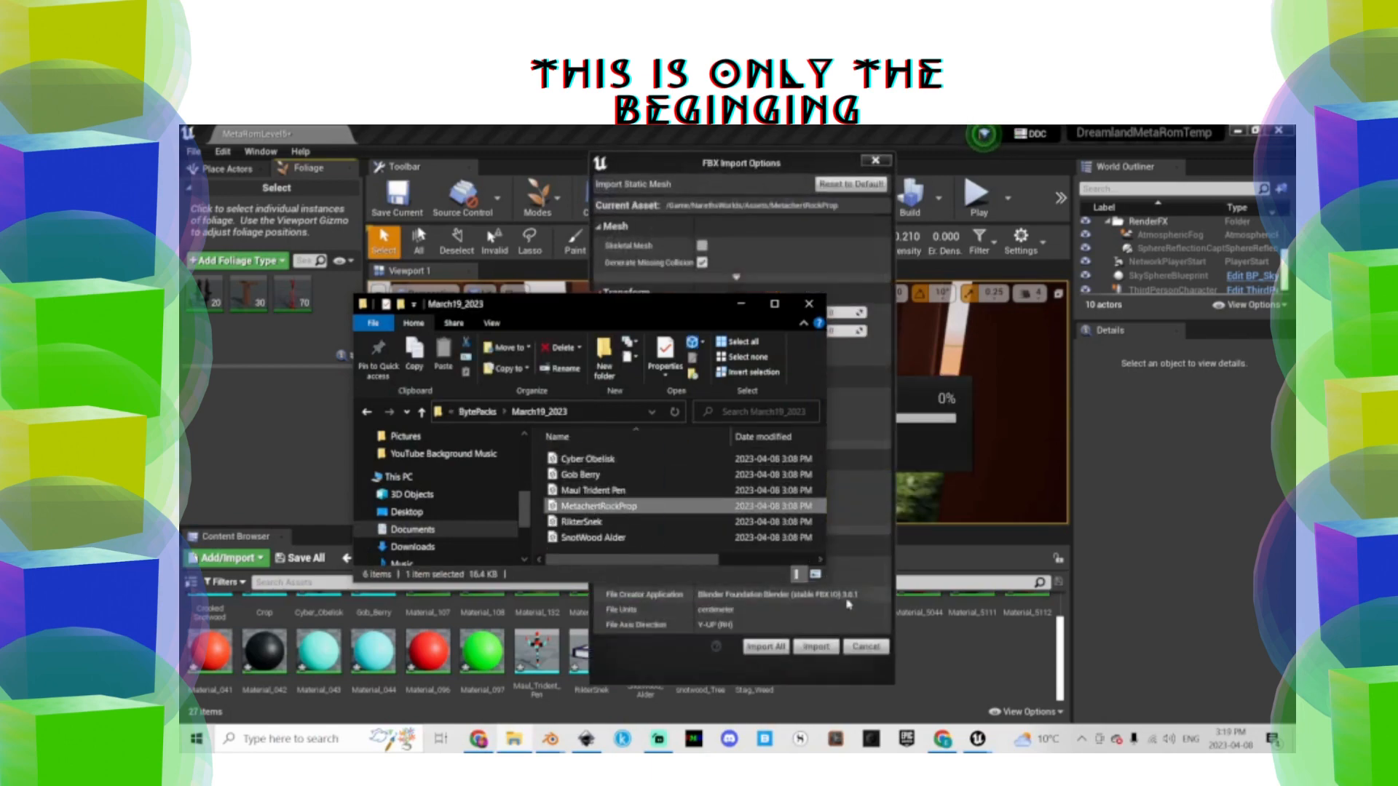
{"action": "left_click", "coordinate": [814, 647]}
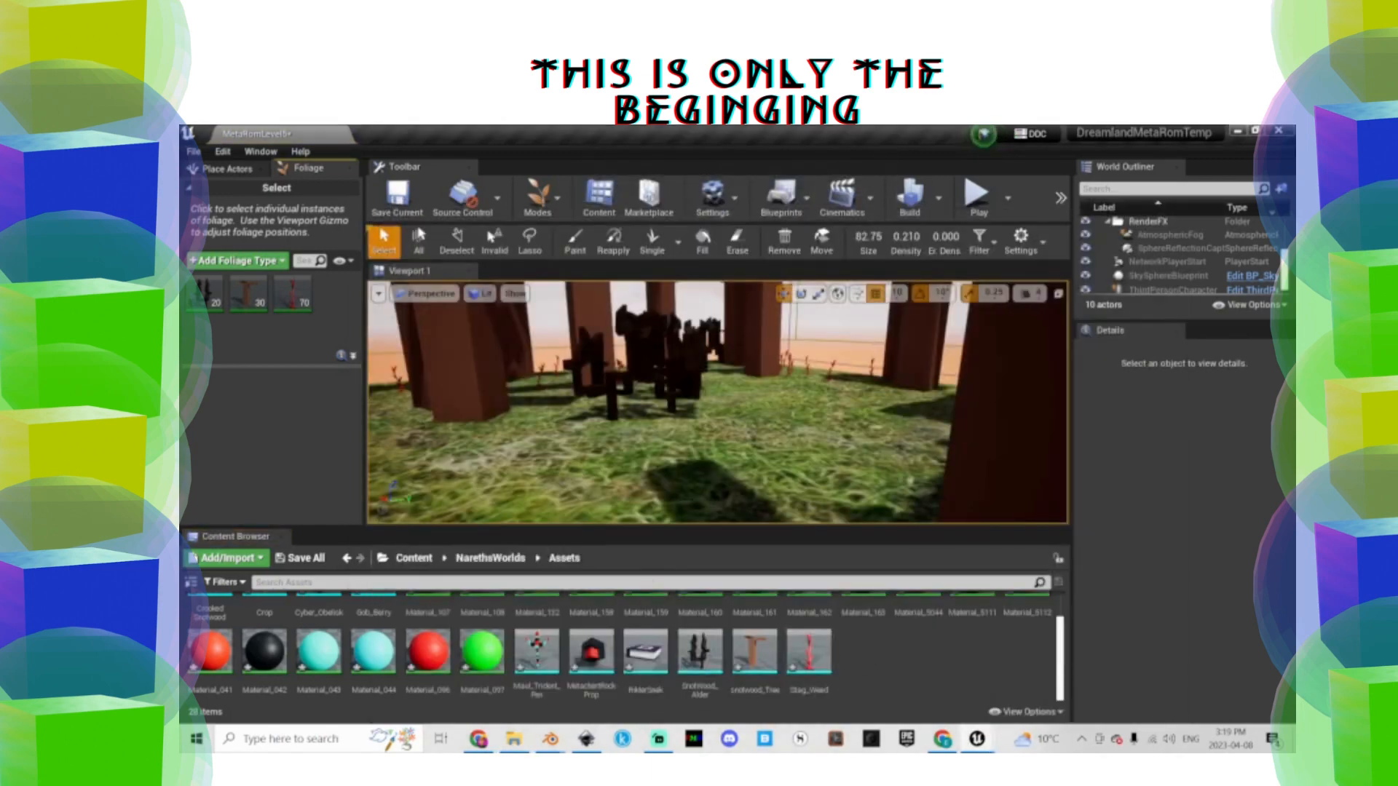
Add the imported MetachertRockProp mesh to the level's foliage types
{"action": "right_click", "coordinate": [588, 657]}
{"action": "left_click", "coordinate": [893, 664]}
{"action": "left_click_drag", "start_coordinate": [591, 655], "coordinate": [253, 282]}
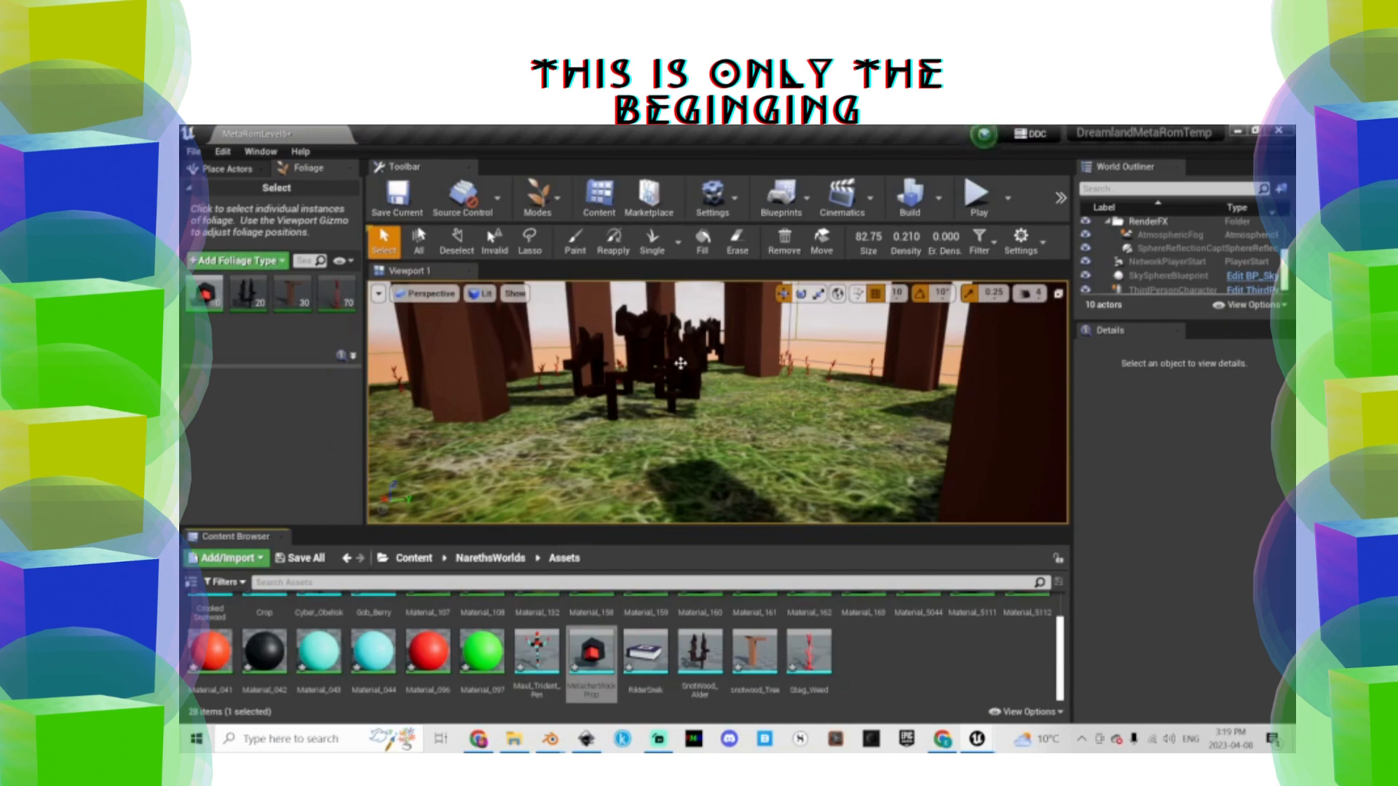
{"action": "right_click_drag", "start_coordinate": [681, 363], "coordinate": [681, 429]}
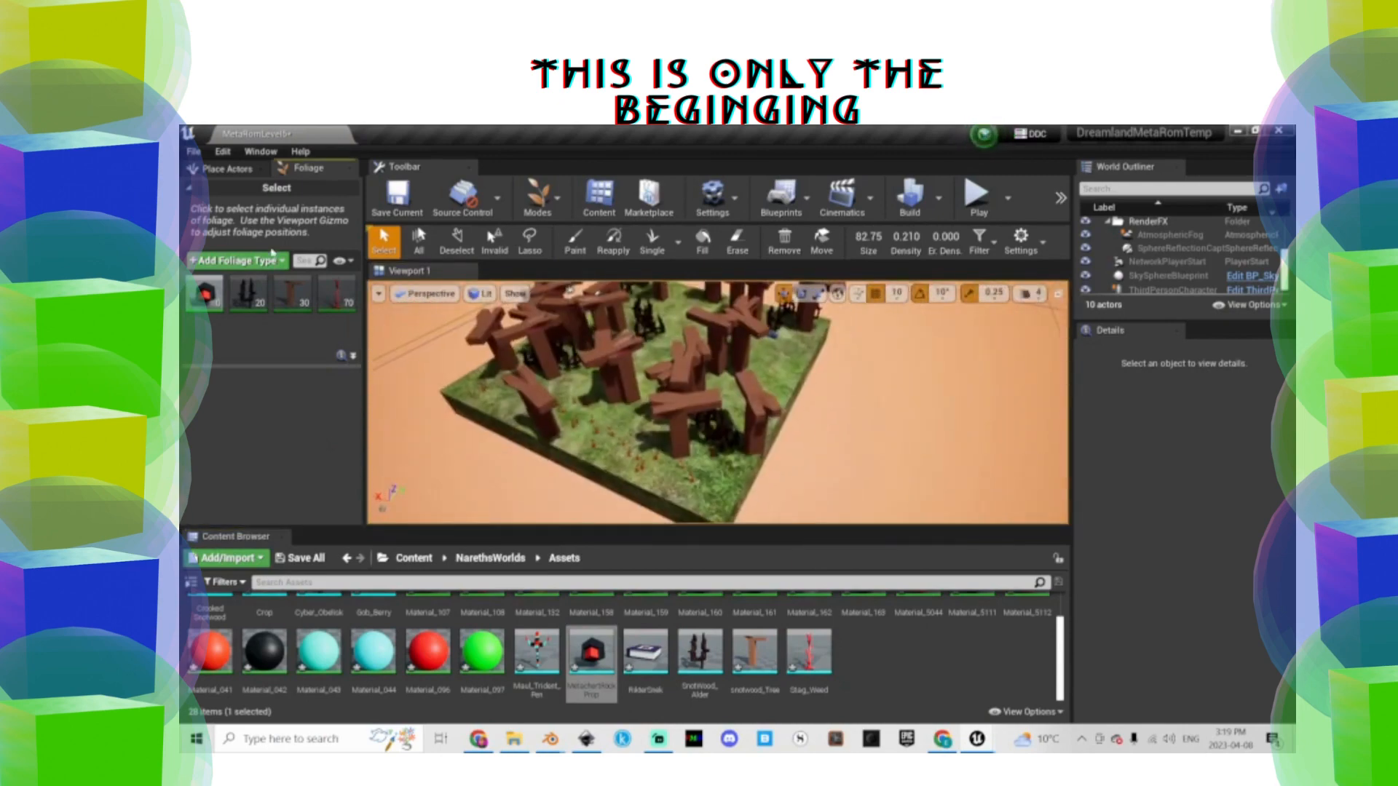
Add the existing NewActorFoliage type to the foliage list and check its actor class against the MetachertRockProp entry
{"action": "left_click", "coordinate": [273, 259]}
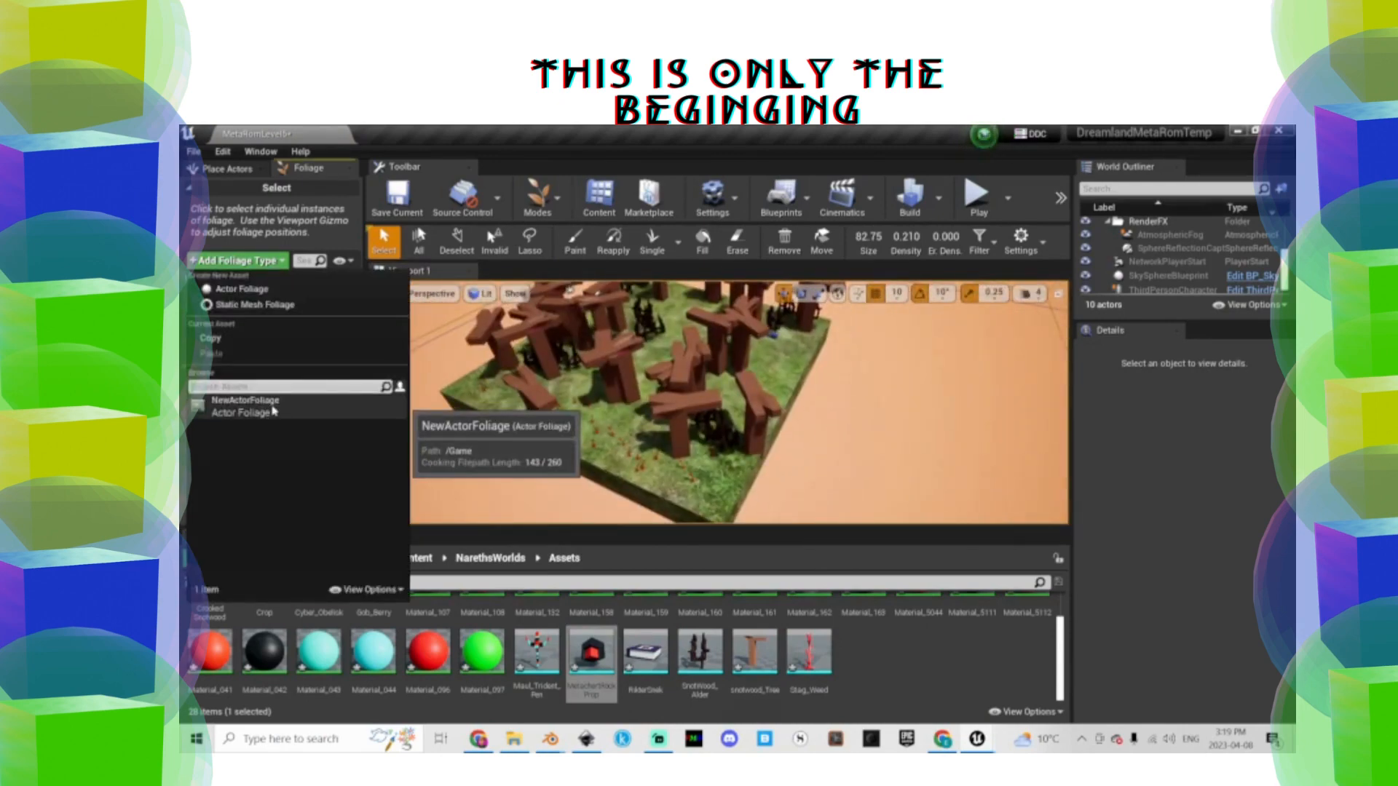
{"action": "left_click", "coordinate": [274, 411]}
{"action": "left_click", "coordinate": [254, 400]}
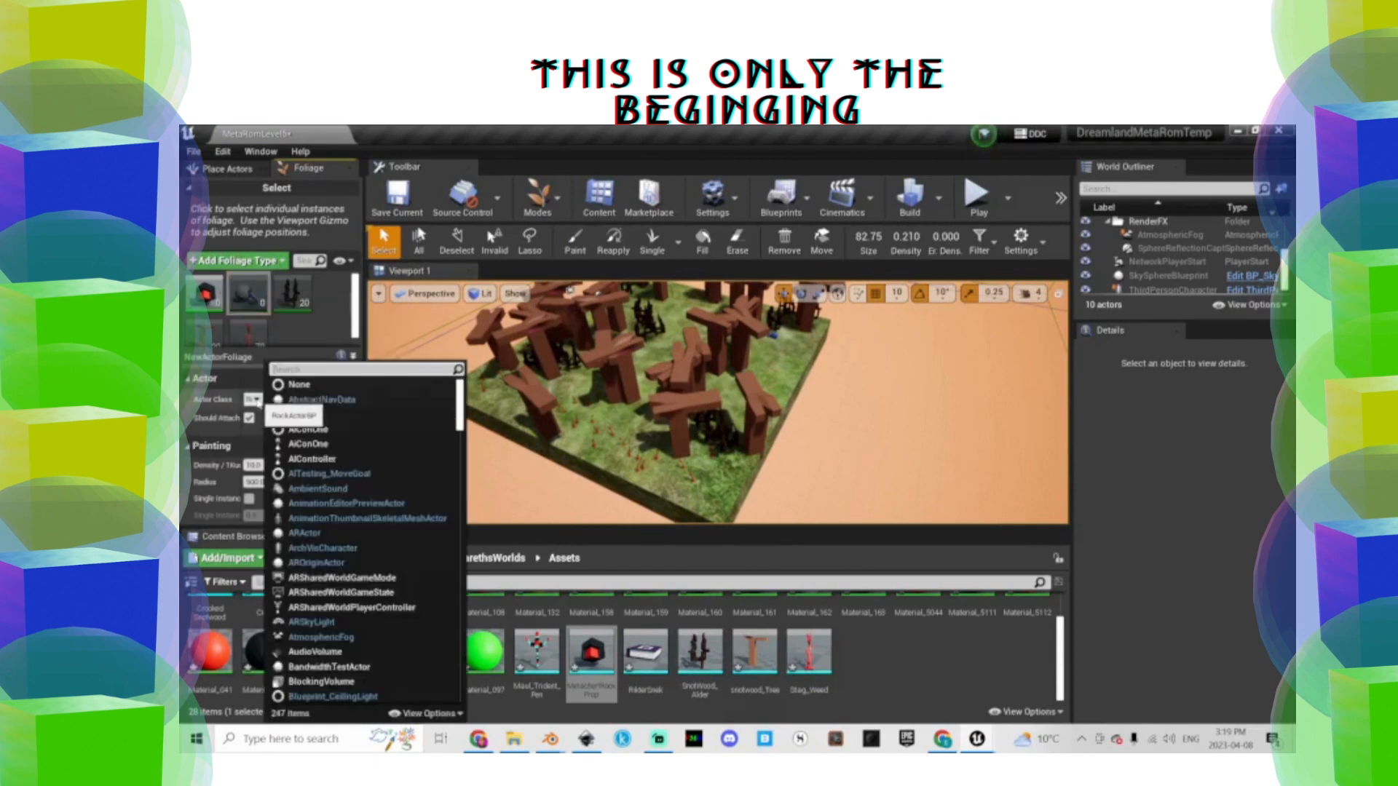
{"action": "left_click", "coordinate": [201, 289]}
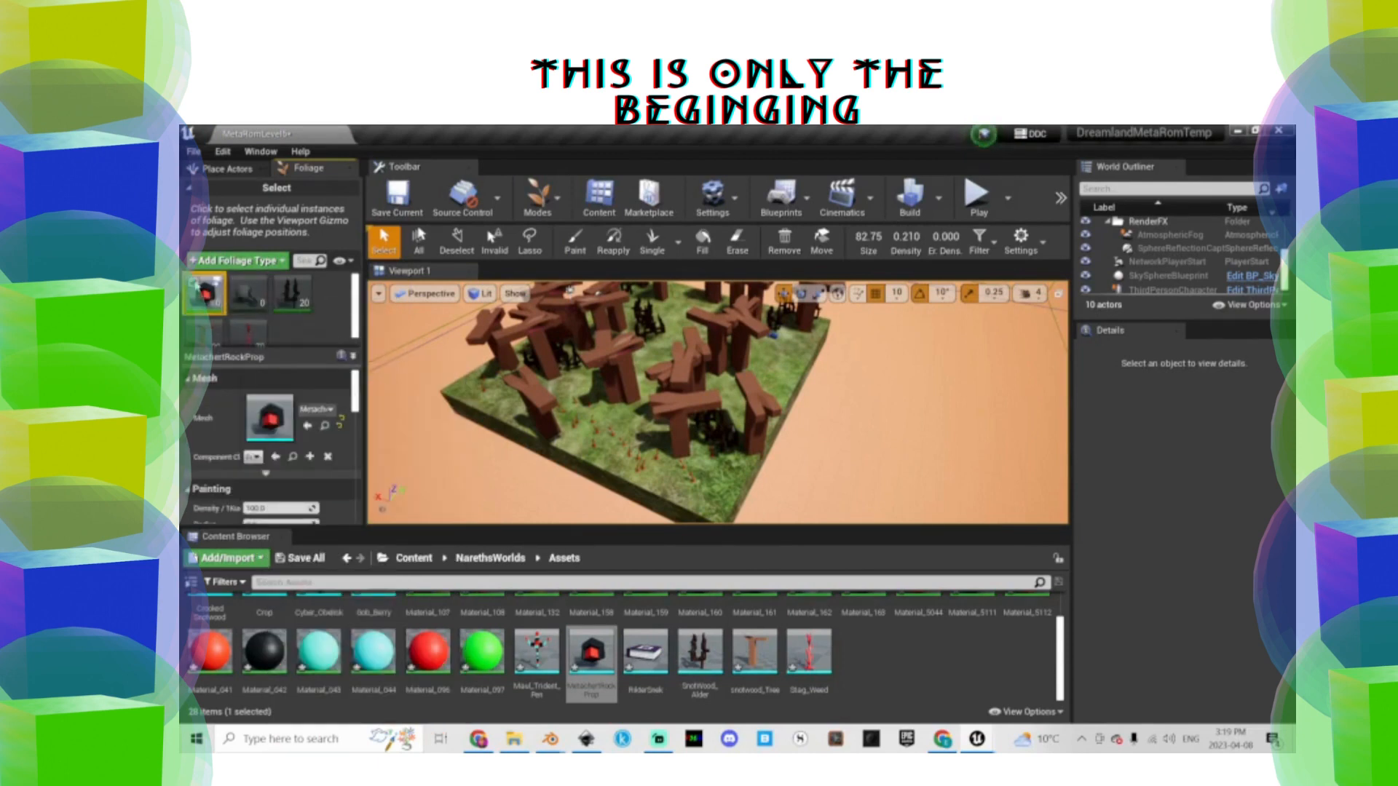
{"action": "left_click", "coordinate": [247, 292]}
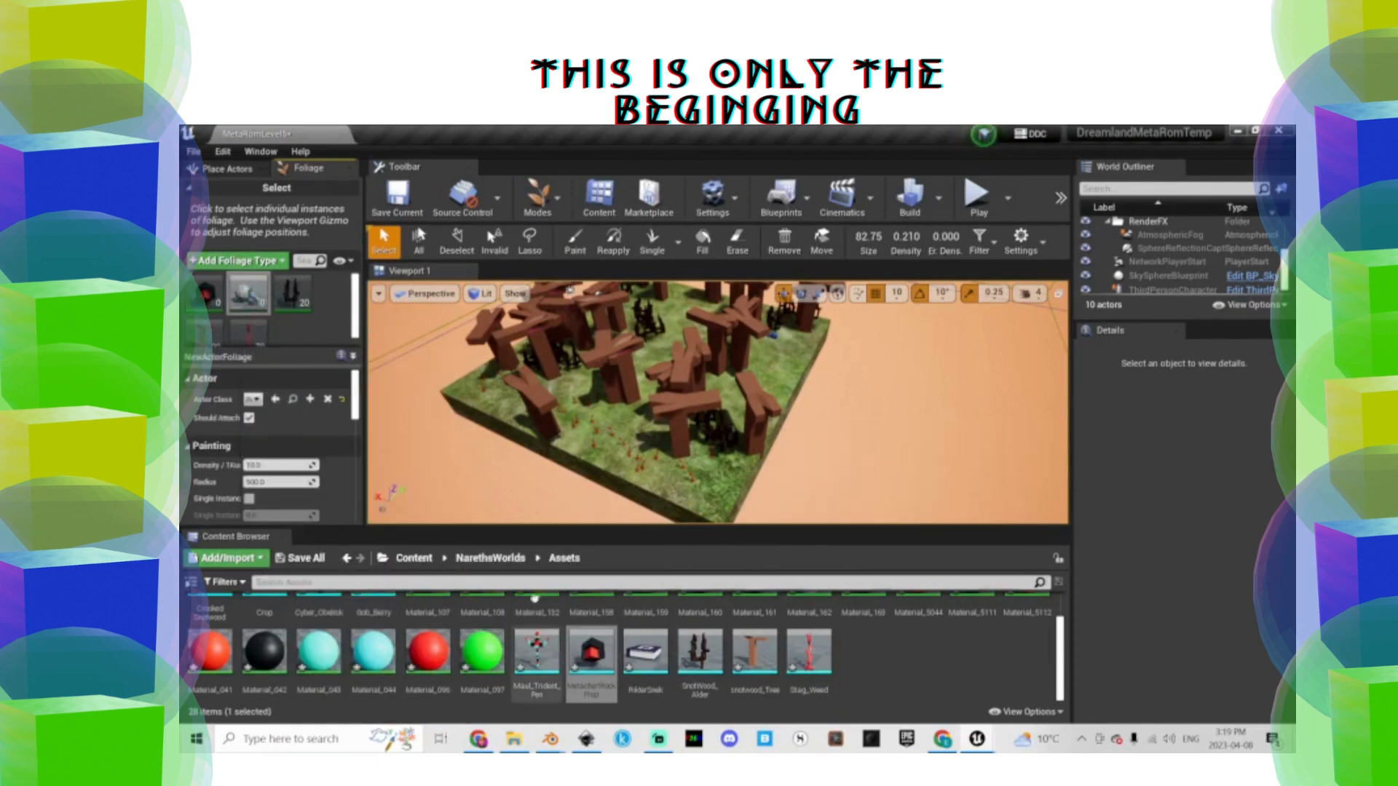
Open the NewActorFoliage asset from the Content folder, inspect its actor settings and close it
{"action": "left_click", "coordinate": [414, 561]}
{"action": "scroll", "coordinate": [587, 677], "scroll_direction": "up", "scroll_amount": 1}
{"action": "scroll", "coordinate": [586, 677], "scroll_direction": "down", "scroll_amount": 1}
{"action": "double_click", "coordinate": [211, 661]}
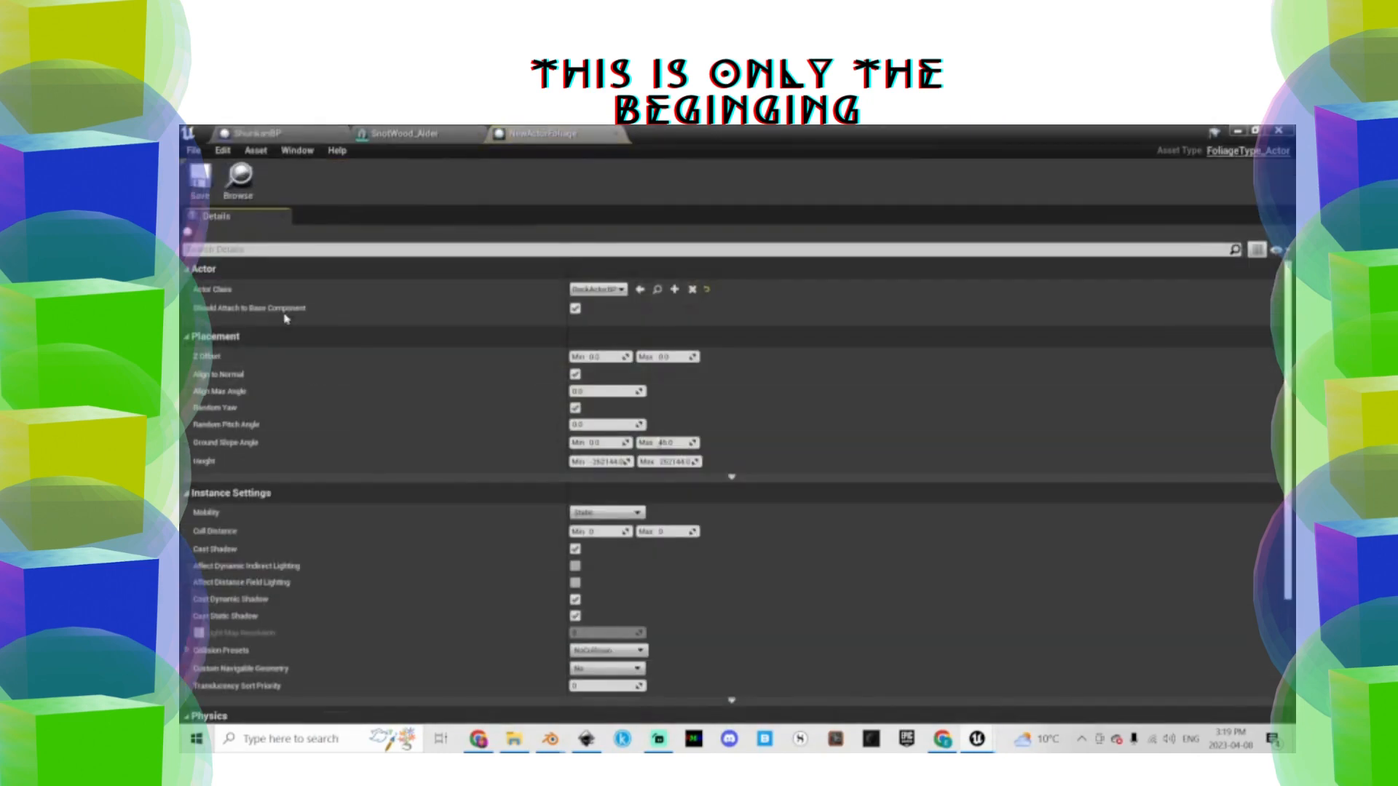
{"action": "left_click", "coordinate": [615, 136]}
{"action": "left_click", "coordinate": [1236, 132]}
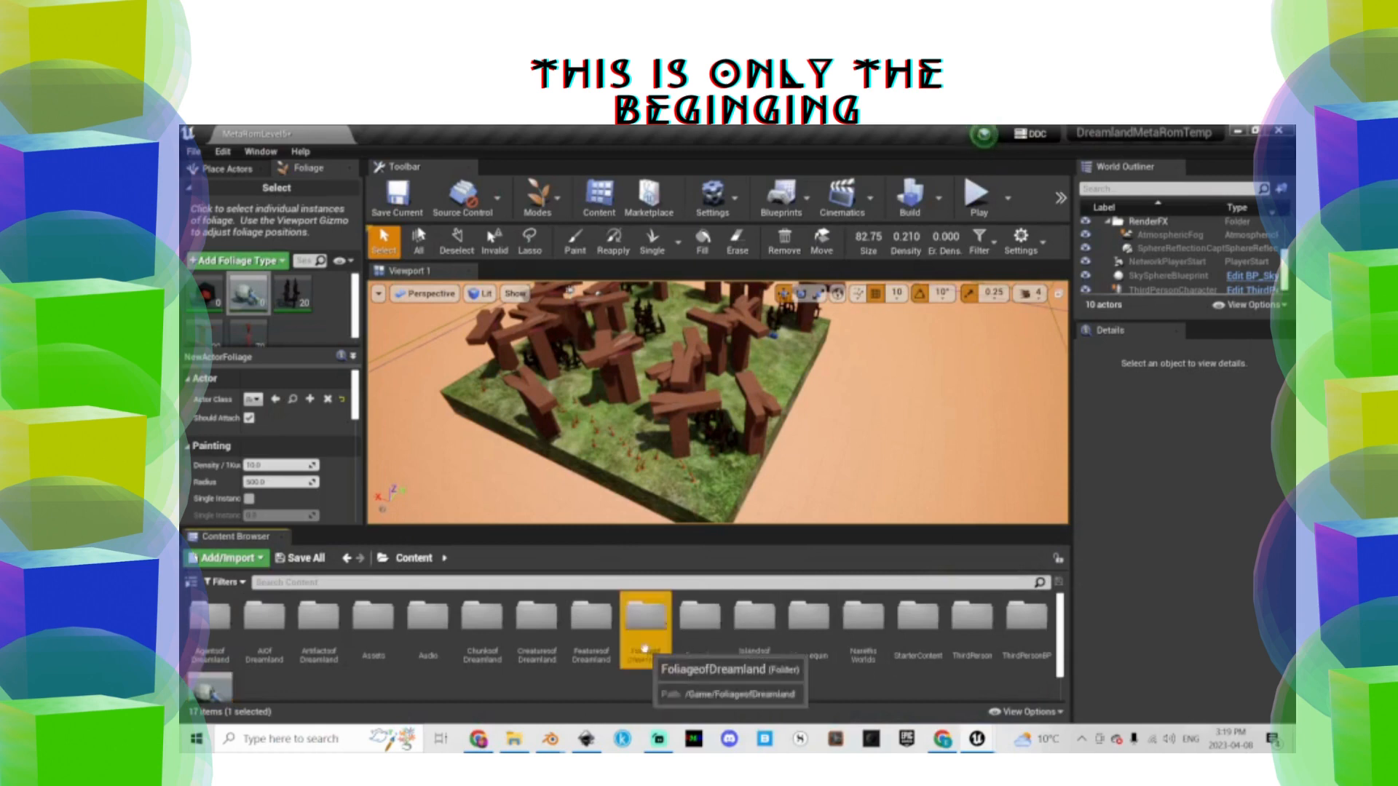
Look through the FoliageofDreamland and ThirdPersonBP Blueprints folders for the rock actor blueprint
{"action": "double_click", "coordinate": [641, 610]}
{"action": "scroll", "coordinate": [568, 645], "scroll_direction": "up", "scroll_amount": 3}
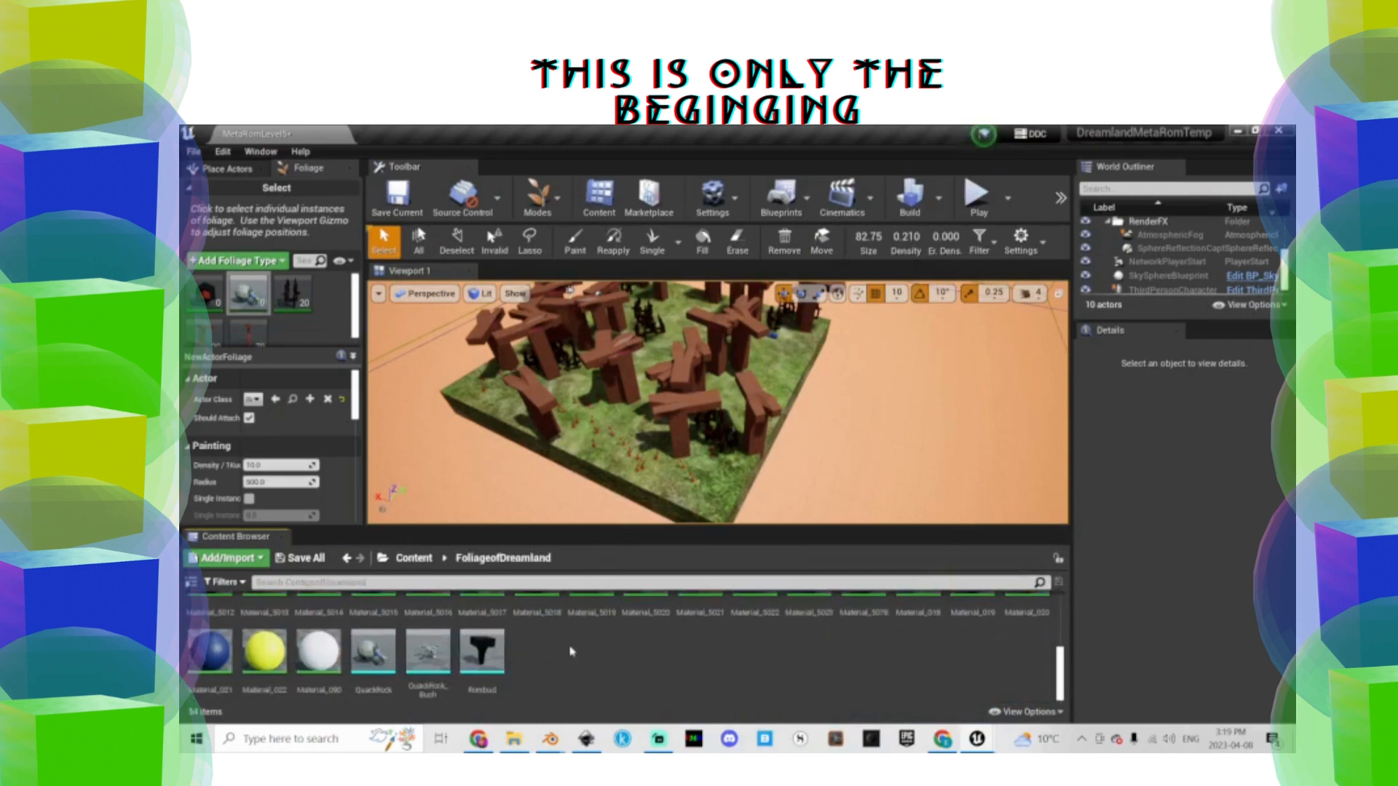
{"action": "left_click", "coordinate": [412, 558]}
{"action": "double_click", "coordinate": [992, 619]}
{"action": "double_click", "coordinate": [211, 619]}
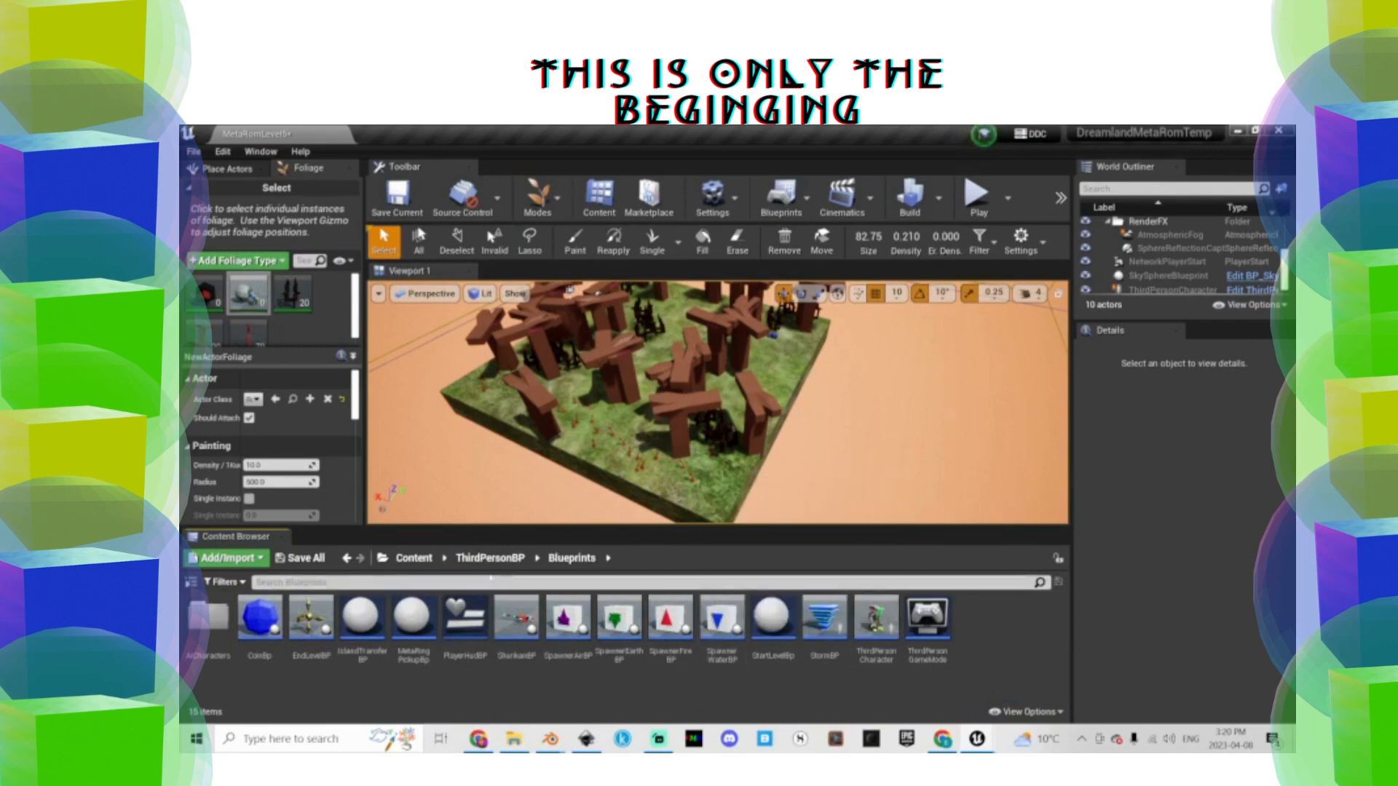
{"action": "left_click", "coordinate": [490, 559]}
{"action": "left_click", "coordinate": [383, 558]}
{"action": "left_click", "coordinate": [419, 560]}
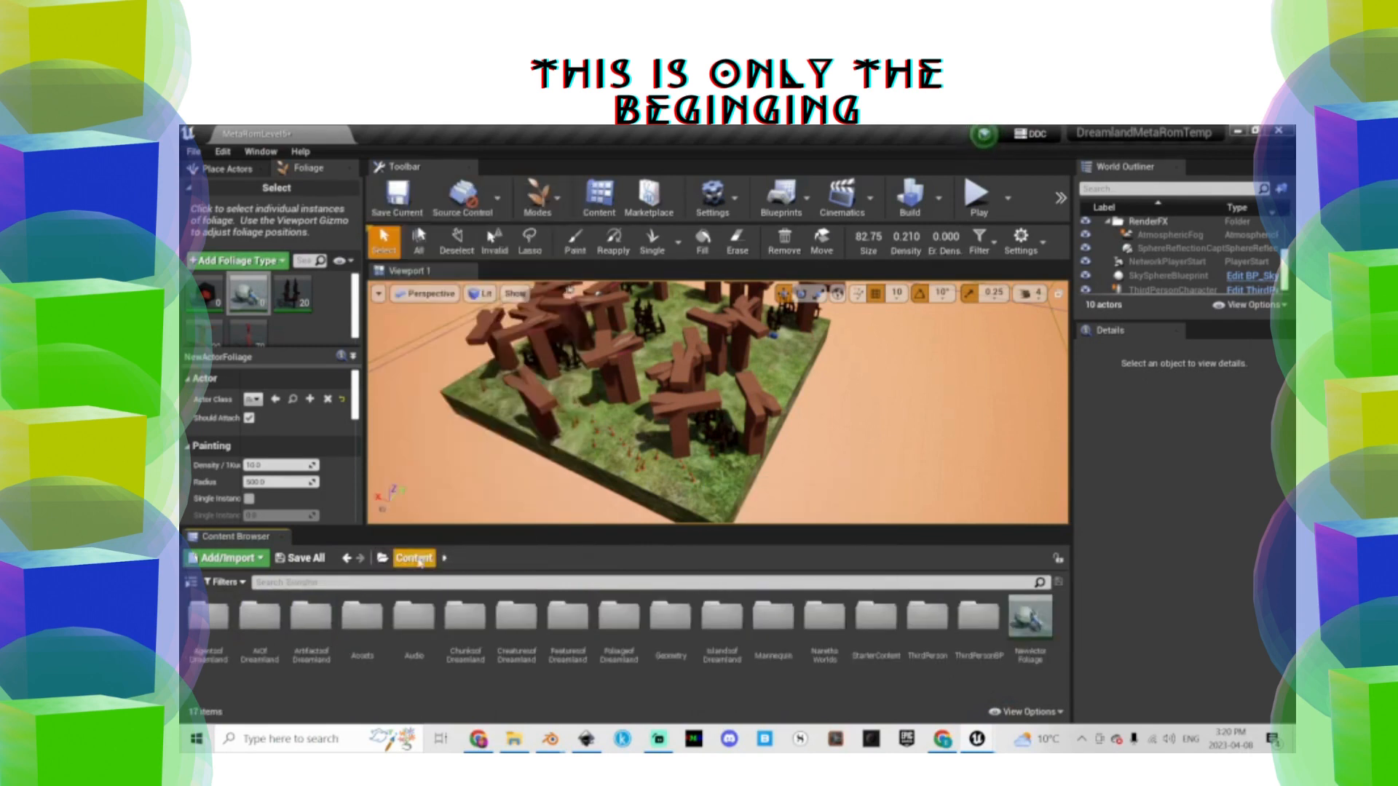
Search all project content for "rock" and open the RockActorBP blueprint
{"action": "left_click", "coordinate": [358, 582]}
{"action": "type", "text": "rock"}
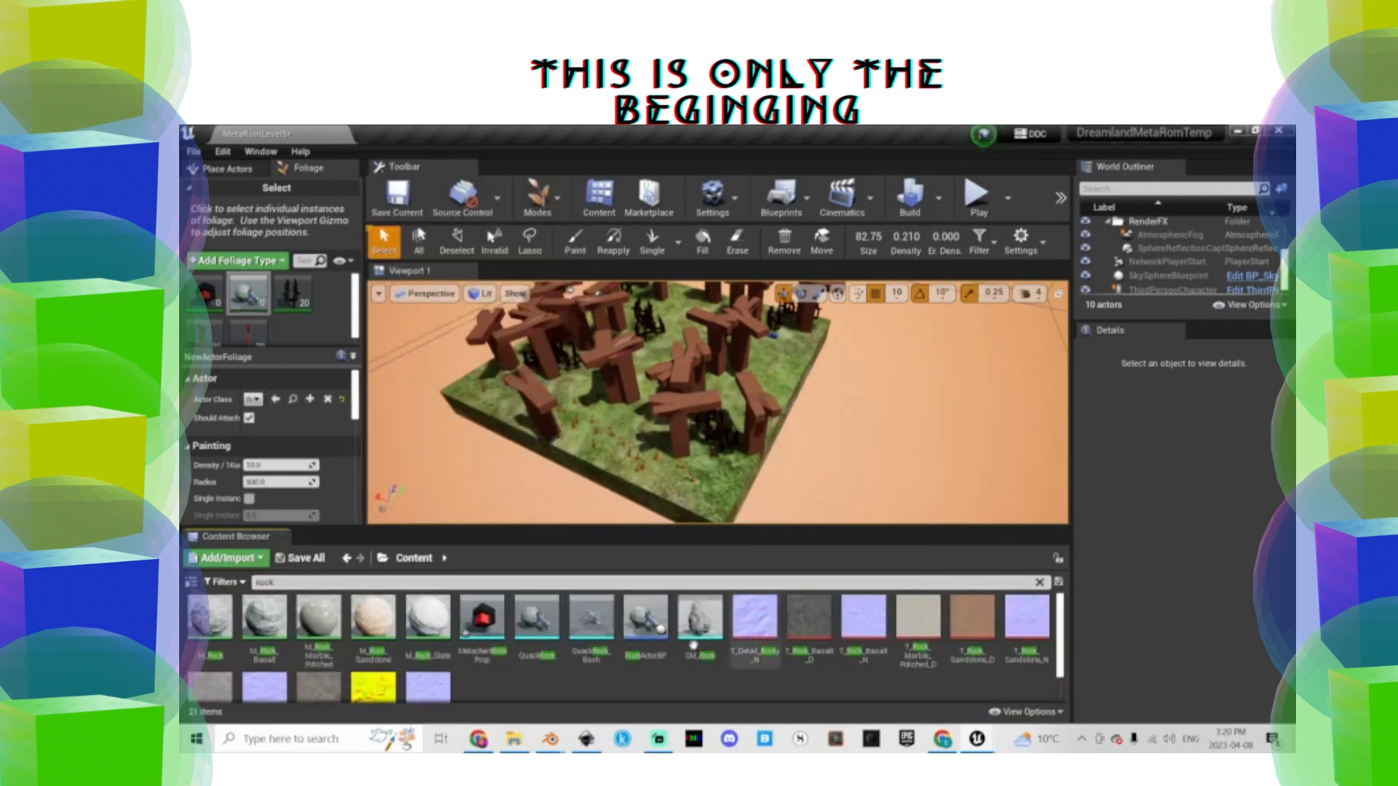
{"action": "double_click", "coordinate": [645, 622]}
Change the mesh of RockActorBP's StaticMesh component to MetachertRockProp
{"action": "left_click", "coordinate": [241, 239]}
{"action": "left_click", "coordinate": [1209, 484]}
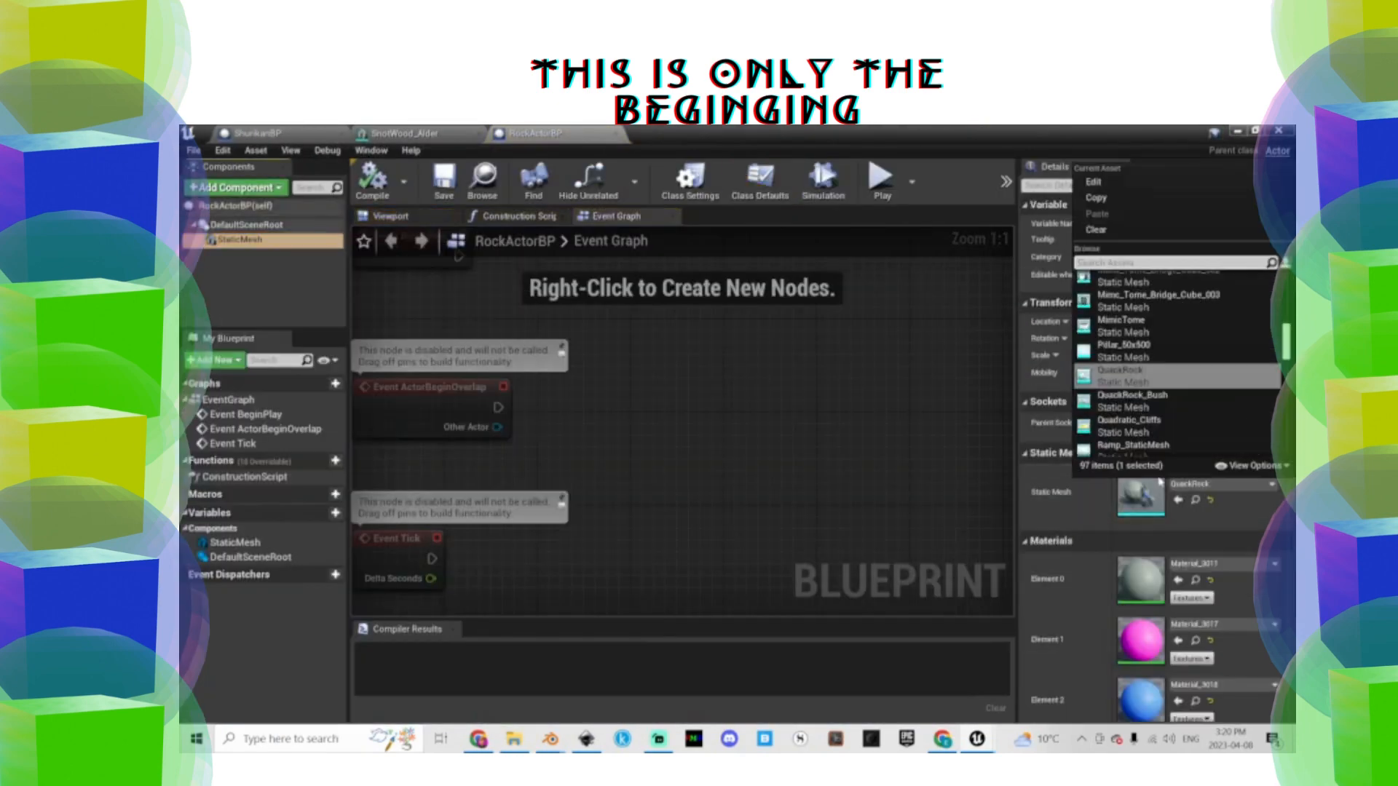
{"action": "left_click", "coordinate": [1138, 447]}
Show the blueprint's 3D preview, set the rock mesh's scale to 1 on all axes and move it upward along Z
{"action": "left_click", "coordinate": [393, 217]}
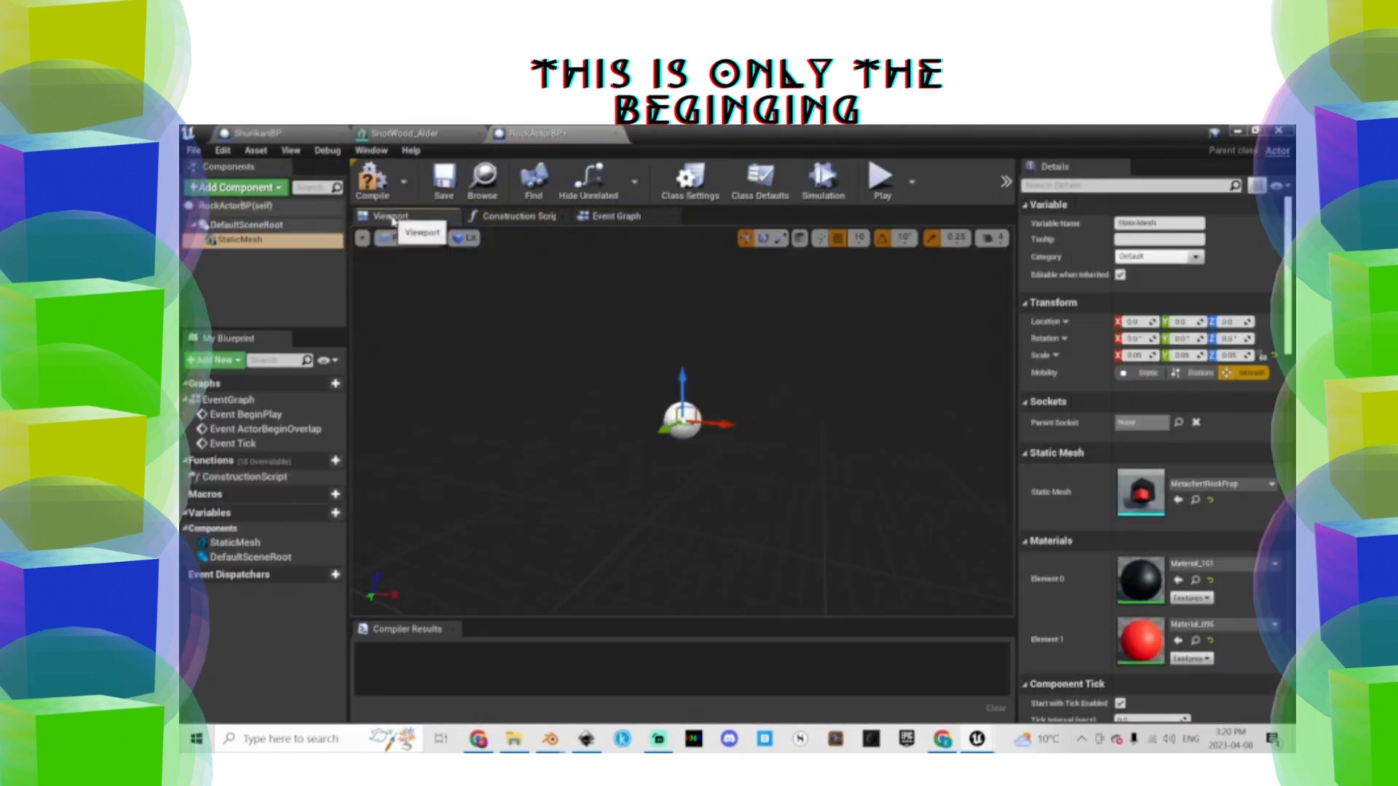
{"action": "left_click", "coordinate": [1132, 355]}
{"action": "type", "text": "1"}
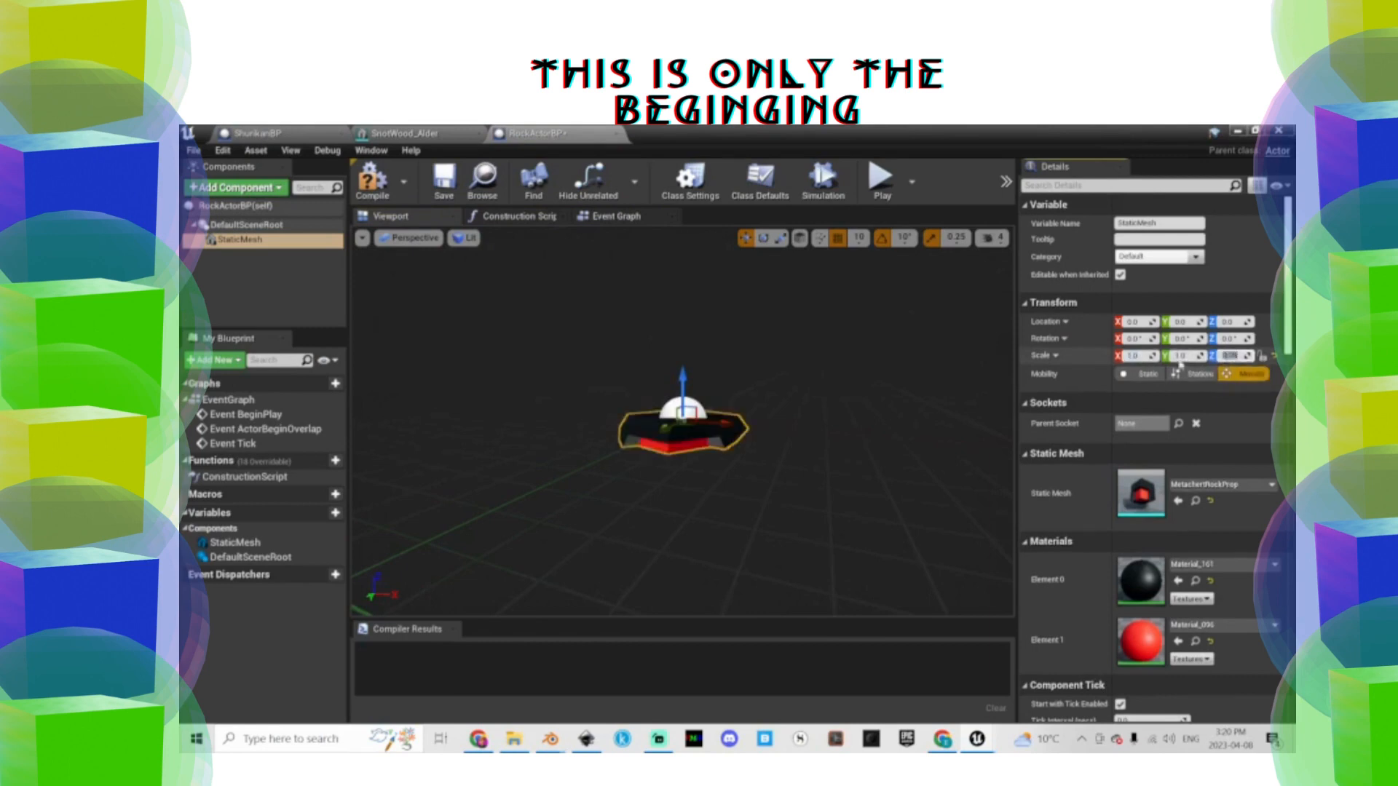
{"action": "type", "text": "1"}
{"action": "key", "text": "Return"}
{"action": "left_click_drag", "start_coordinate": [812, 351], "coordinate": [808, 299]}
{"action": "left_click_drag", "start_coordinate": [685, 438], "coordinate": [685, 386]}
Set the rock mesh's scale to 0.6 on all axes, and compile and save the blueprint
{"action": "left_click", "coordinate": [1134, 356]}
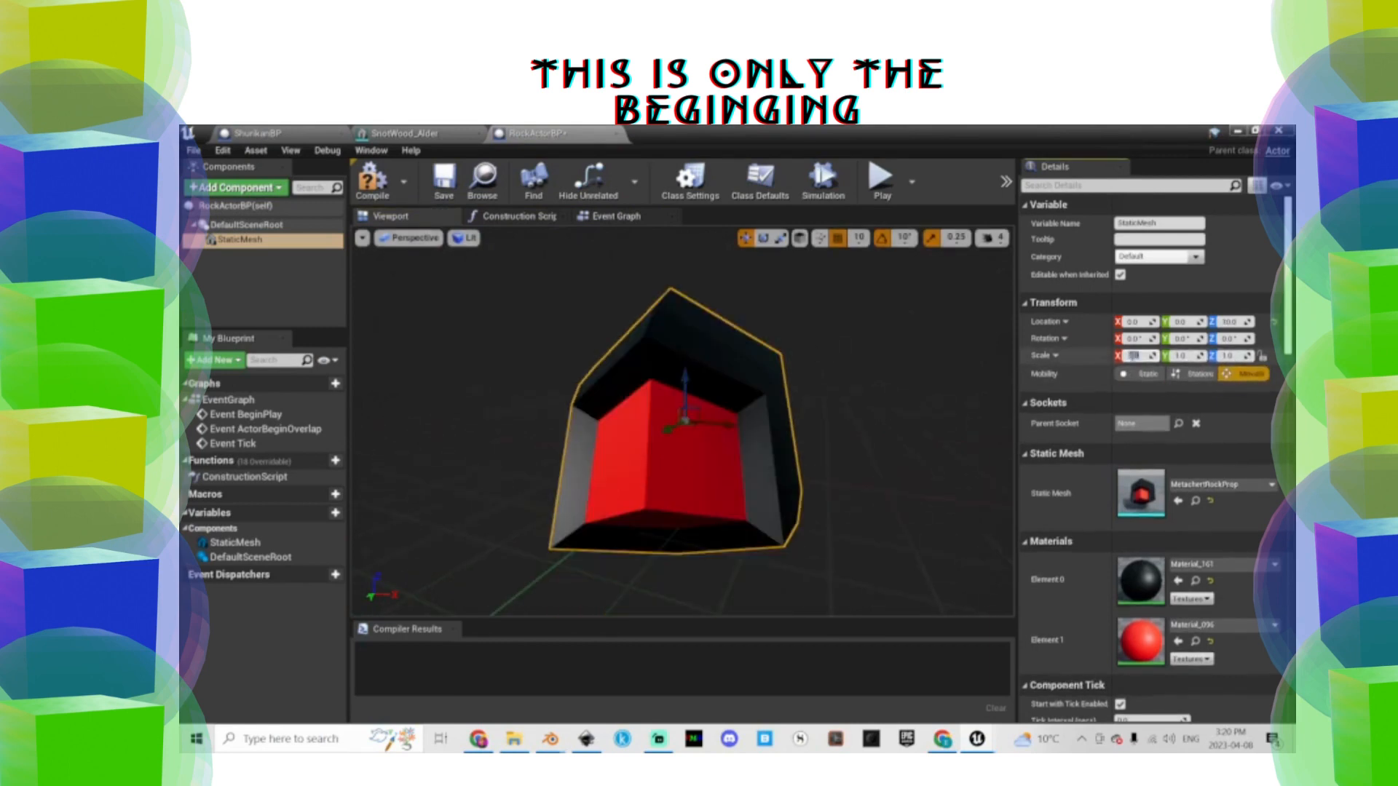
{"action": "type", "text": "0.6"}
{"action": "key", "text": "Tab"}
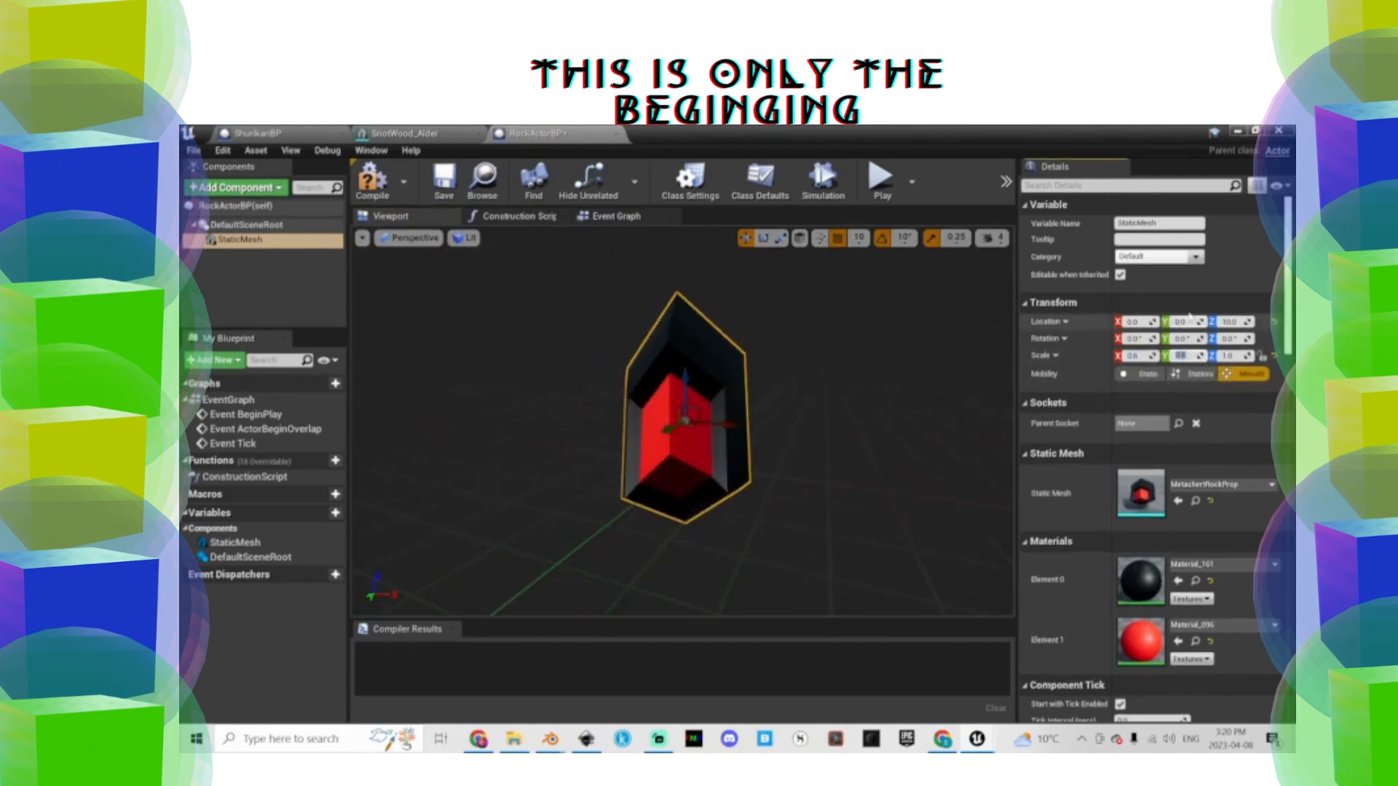
{"action": "key", "text": "Return"}
{"action": "left_click", "coordinate": [444, 179]}
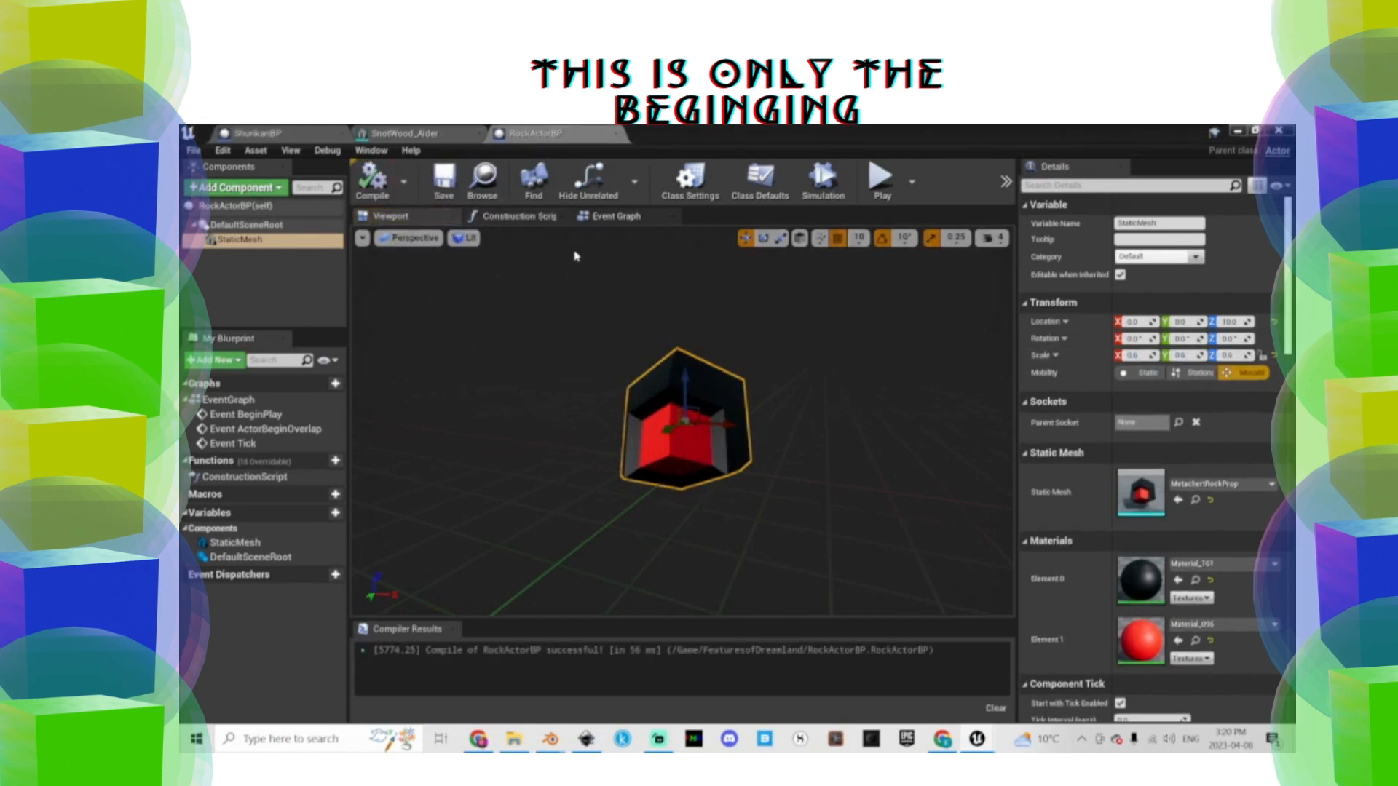
Return to the level editor and locate the RockActorBP blueprint in its FeaturesofDreamland content folder
{"action": "left_click", "coordinate": [1236, 131]}
{"action": "left_click", "coordinate": [615, 678]}
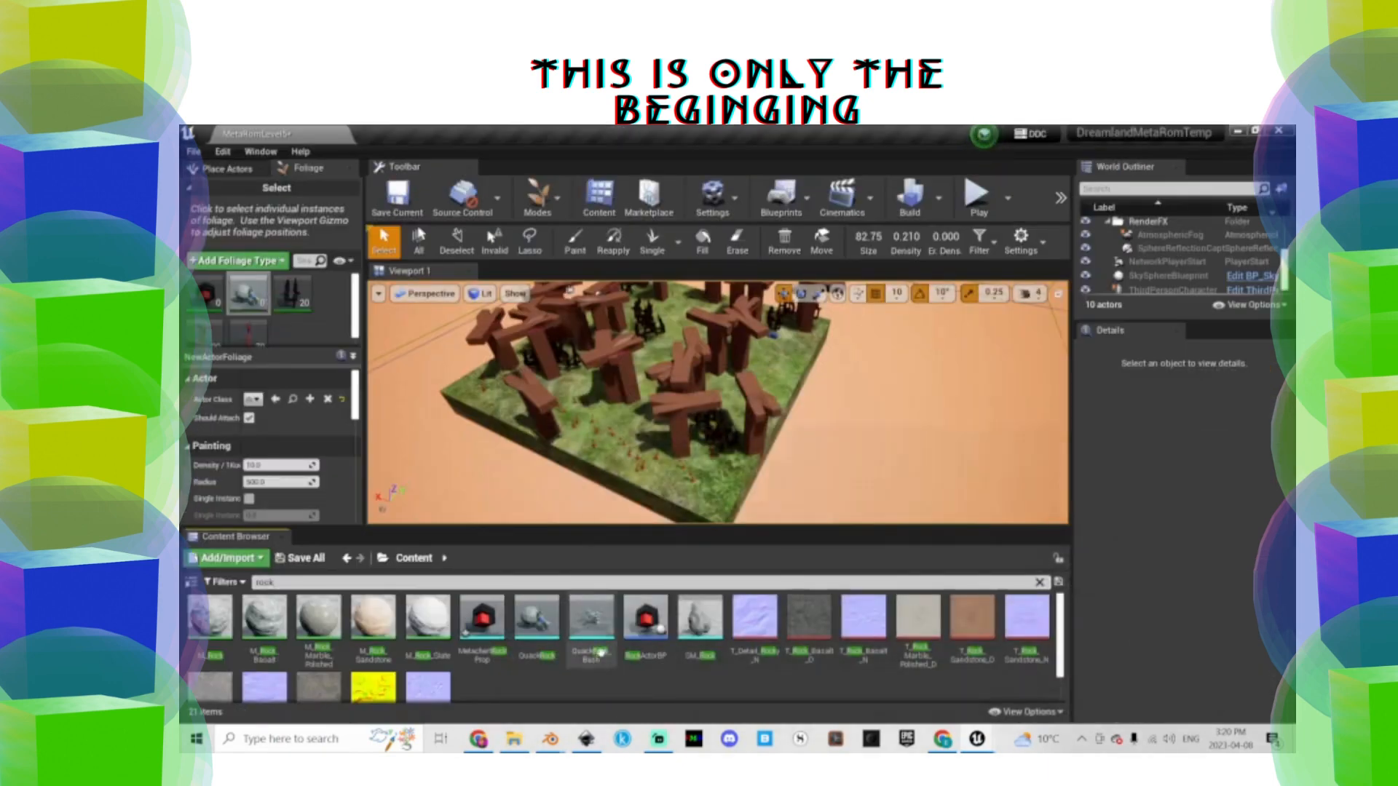
{"action": "right_click", "coordinate": [649, 632]}
{"action": "mouse_move", "coordinate": [717, 395]}
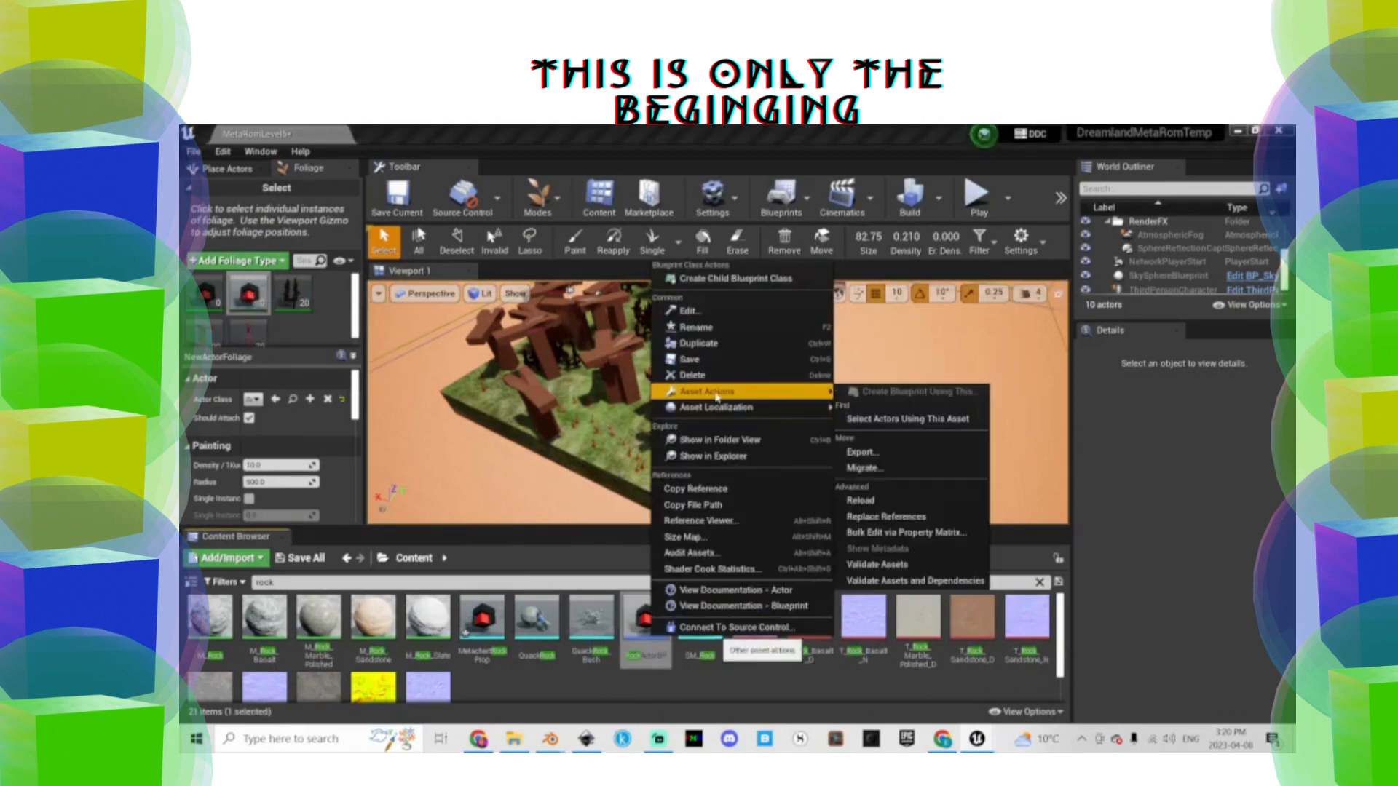
{"action": "left_click", "coordinate": [736, 441]}
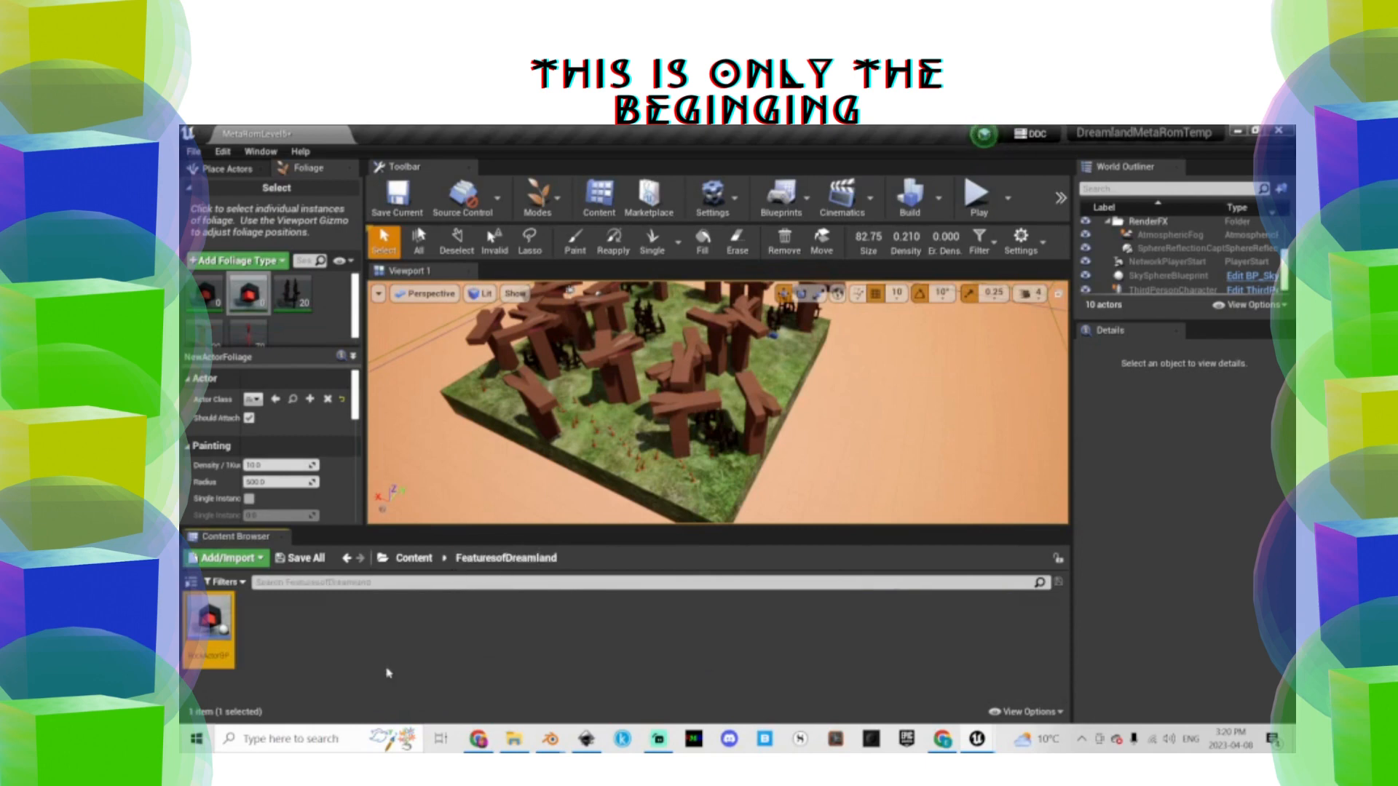
Try painting the rock actor foliage across the platform, raising the brush density to 1.0, and undo the painted rocks
{"action": "left_click", "coordinate": [537, 198]}
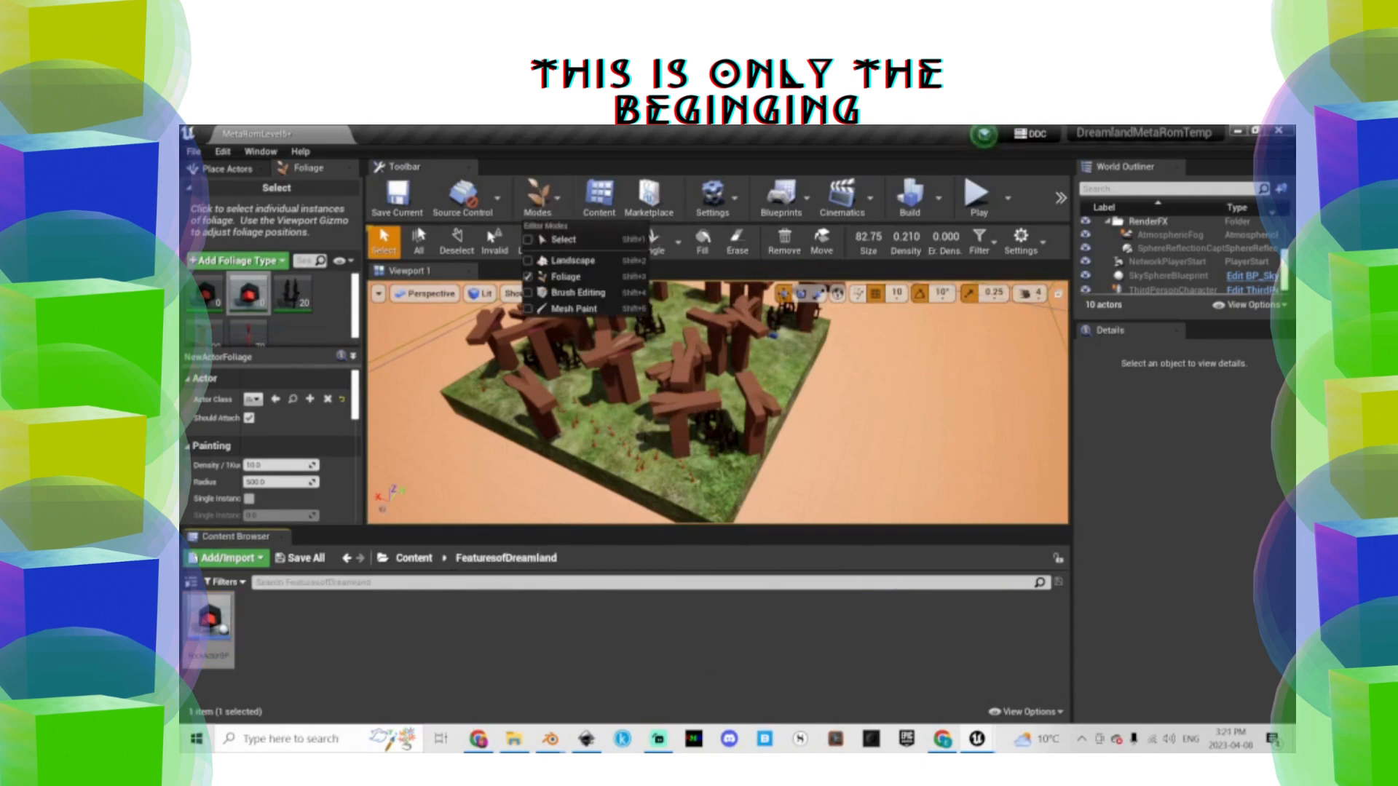
{"action": "left_click", "coordinate": [574, 242]}
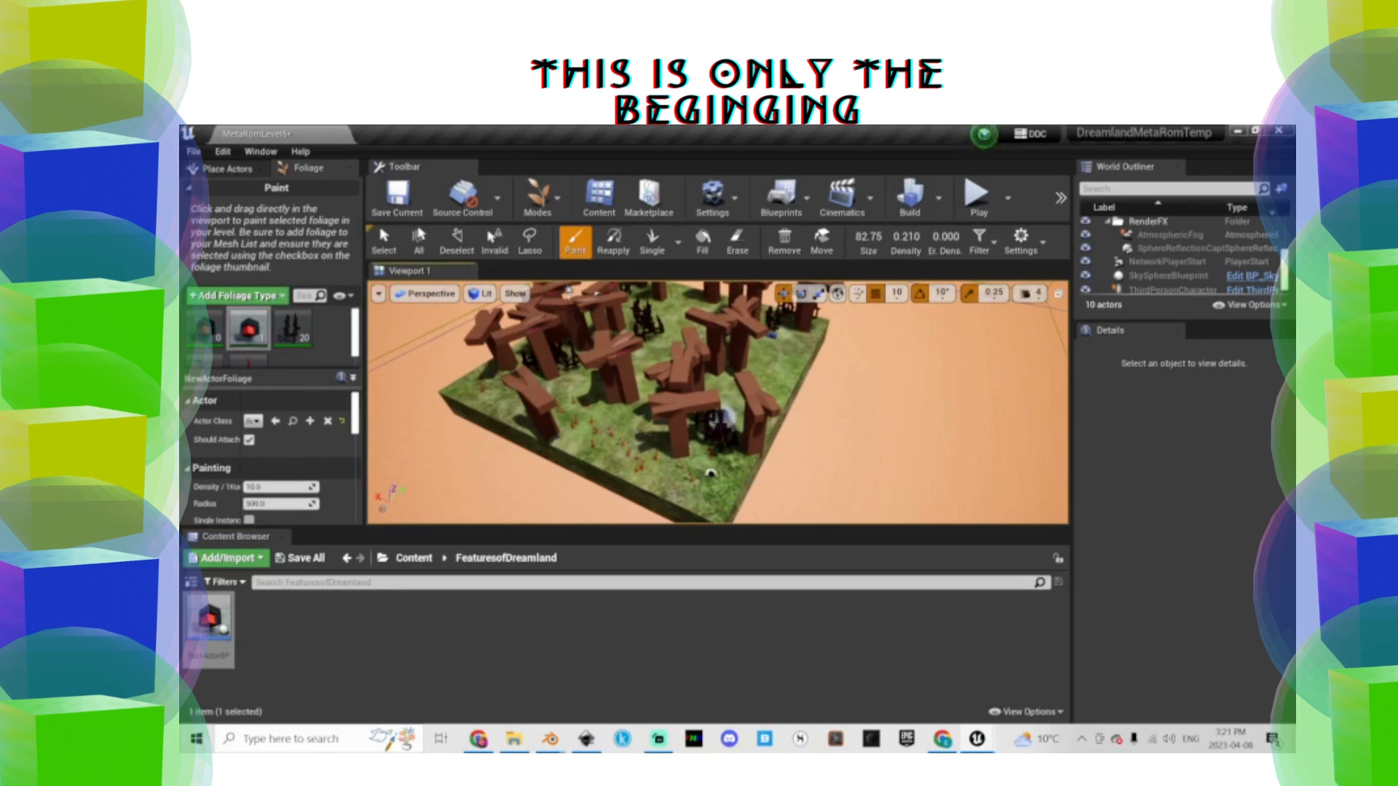
{"action": "key", "text": "ctrl+z"}
{"action": "right_click_drag", "start_coordinate": [815, 364], "coordinate": [842, 372]}
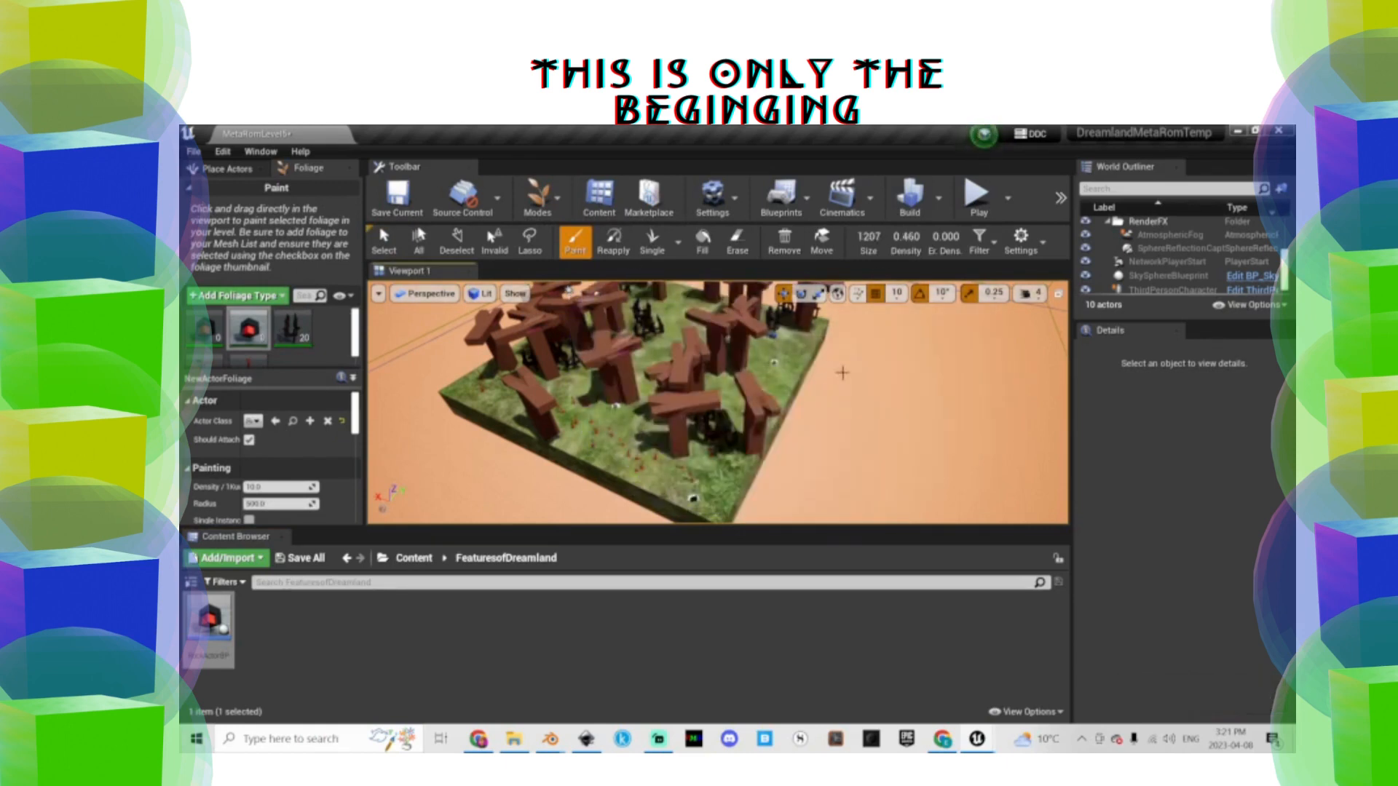
{"action": "right_click_drag", "start_coordinate": [652, 415], "coordinate": [679, 431]}
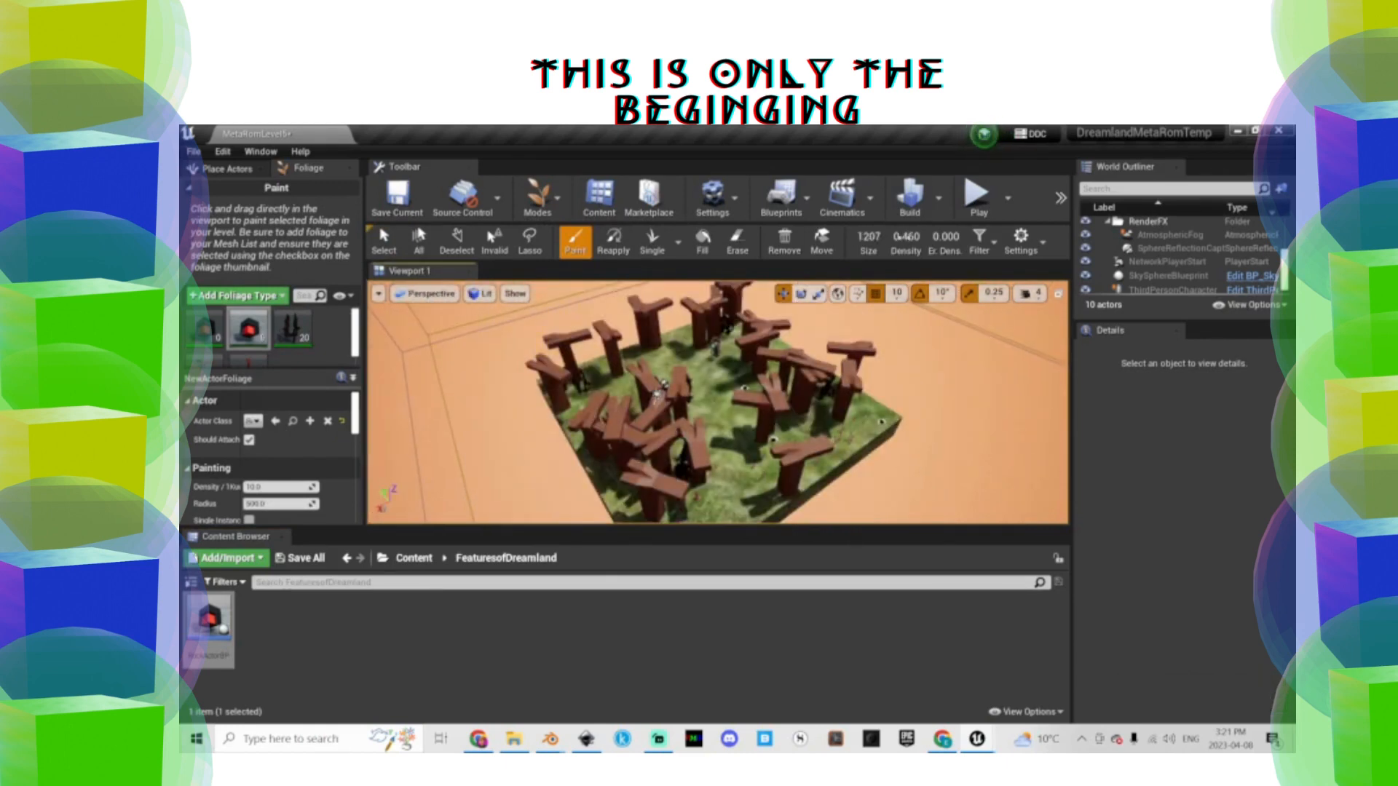
{"action": "left_click_drag", "start_coordinate": [906, 237], "coordinate": [939, 236]}
{"action": "left_click_drag", "start_coordinate": [670, 397], "coordinate": [792, 404]}
{"action": "key", "text": "ctrl+z"}
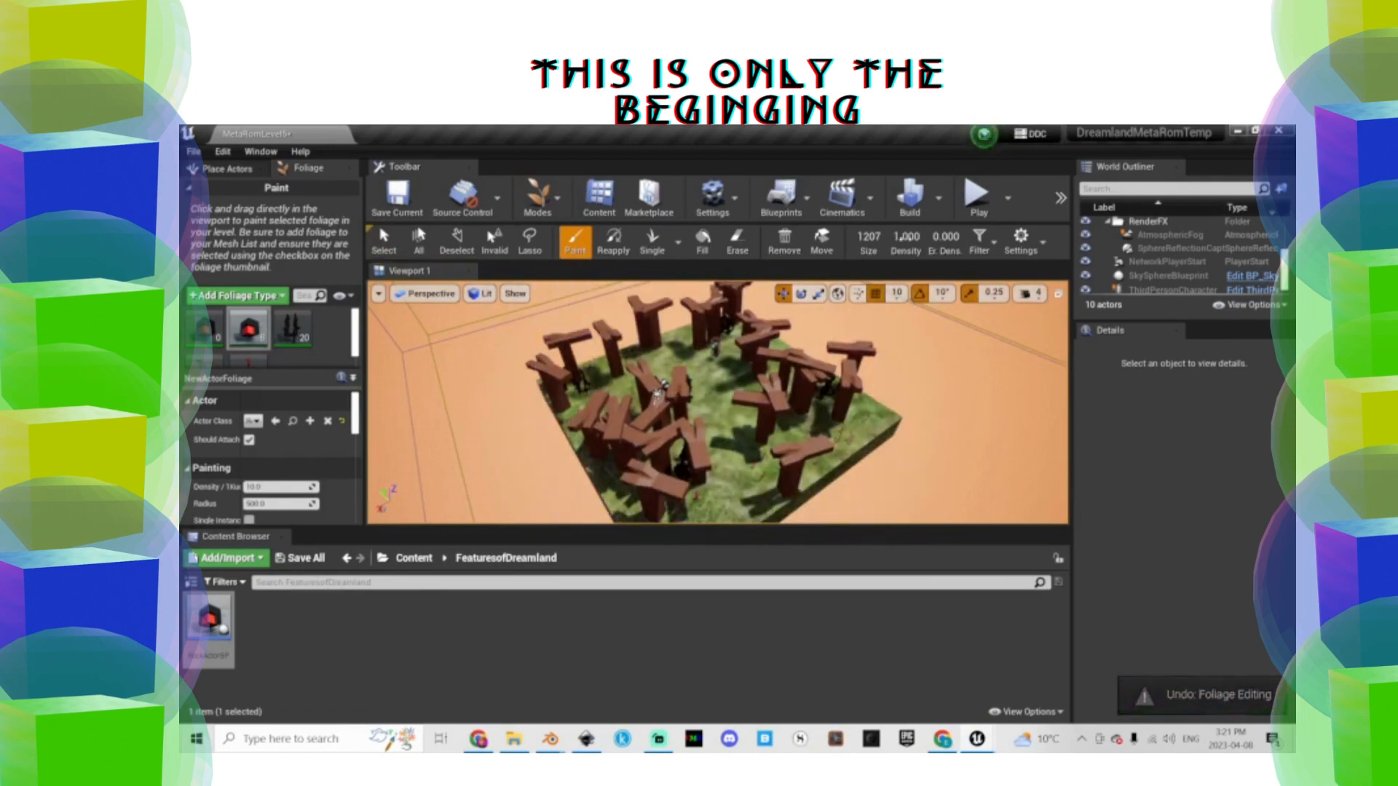
Set the foliage brush size to 110.7 and density to 0.15, and paint scattered rocks around the grass platform
{"action": "left_click_drag", "start_coordinate": [869, 237], "coordinate": [903, 237]}
{"action": "mouse_move", "coordinate": [717, 400]}
{"action": "right_mouse_down"}
{"action": "mouse_move", "coordinate": [801, 415]}
{"action": "mouse_move", "coordinate": [728, 419]}
{"action": "right_mouse_up"}
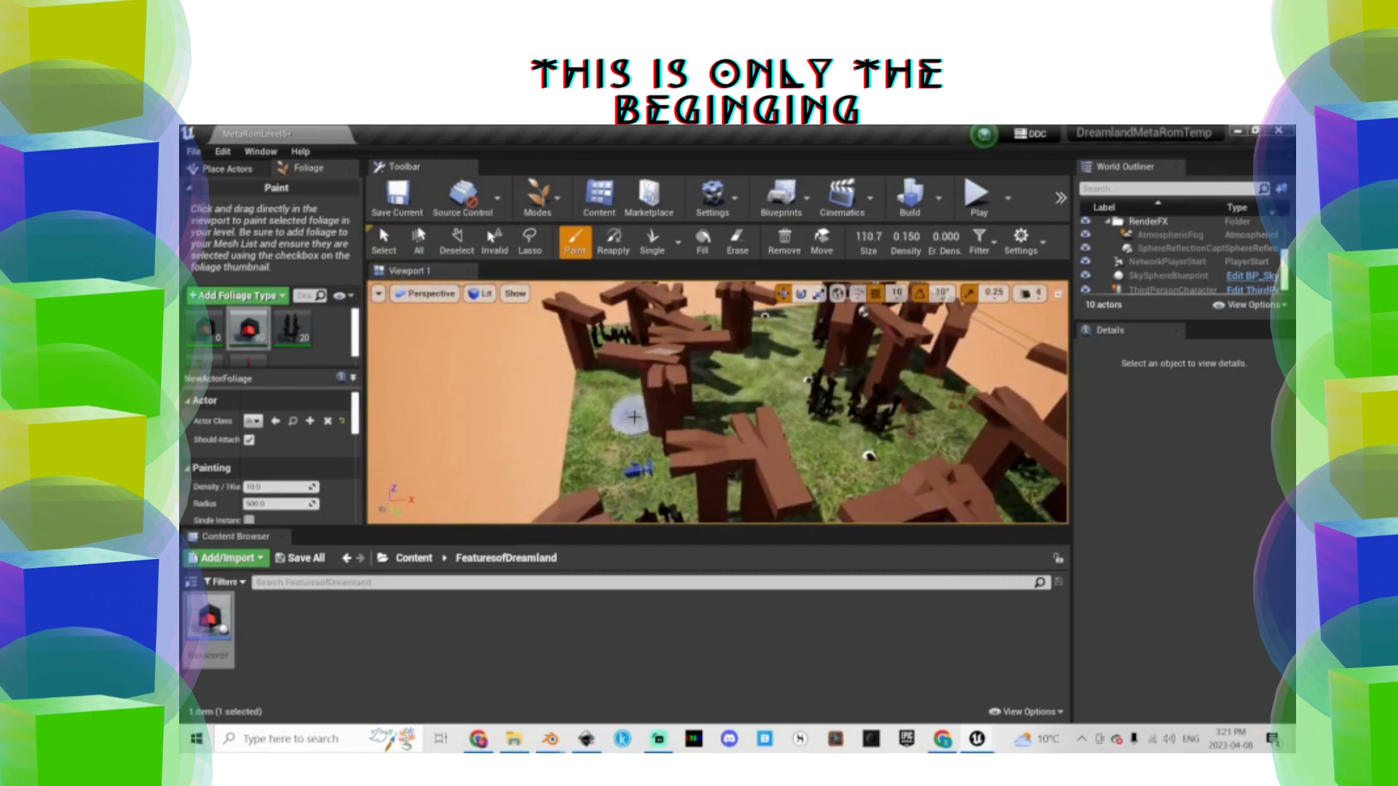
{"action": "right_click_drag", "start_coordinate": [609, 405], "coordinate": [655, 400]}
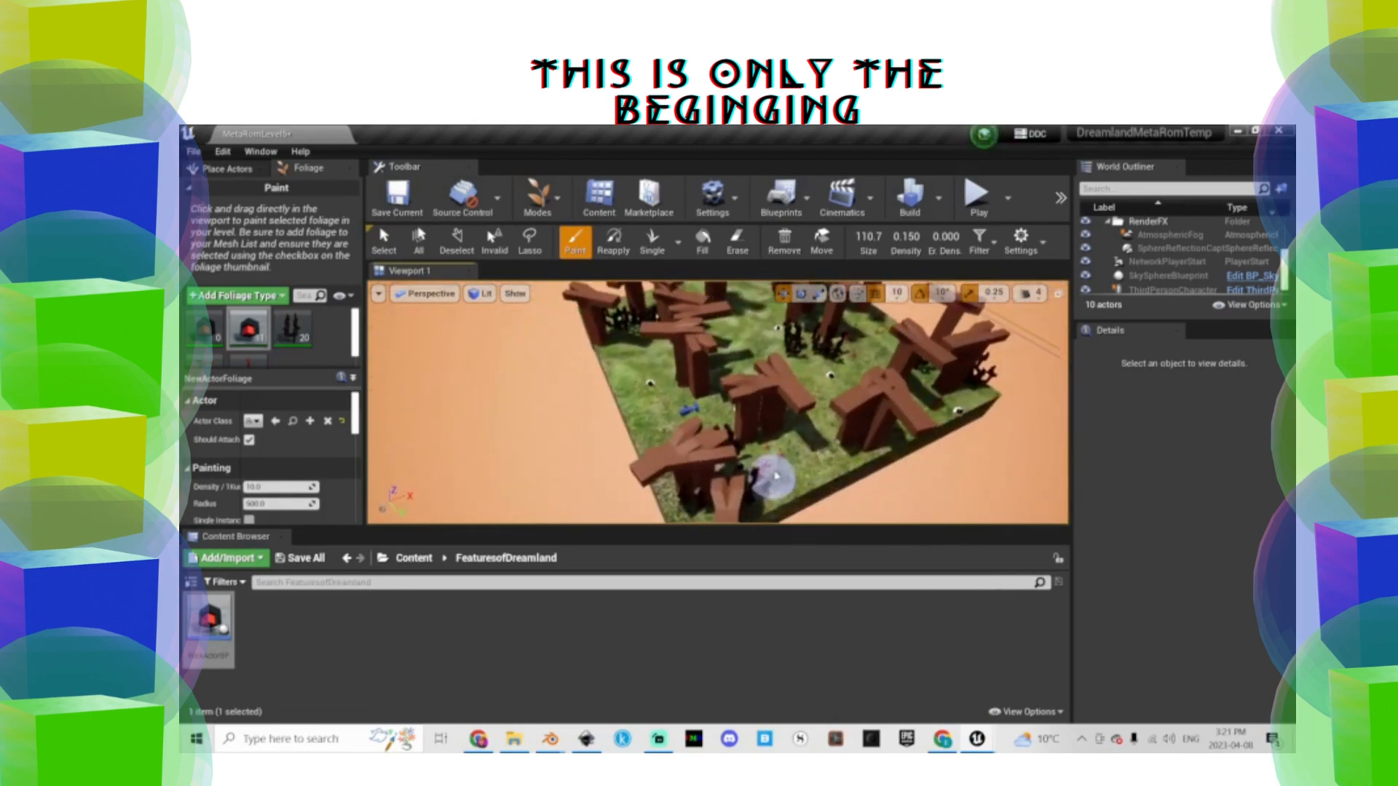
{"action": "right_click_drag", "start_coordinate": [765, 475], "coordinate": [793, 420]}
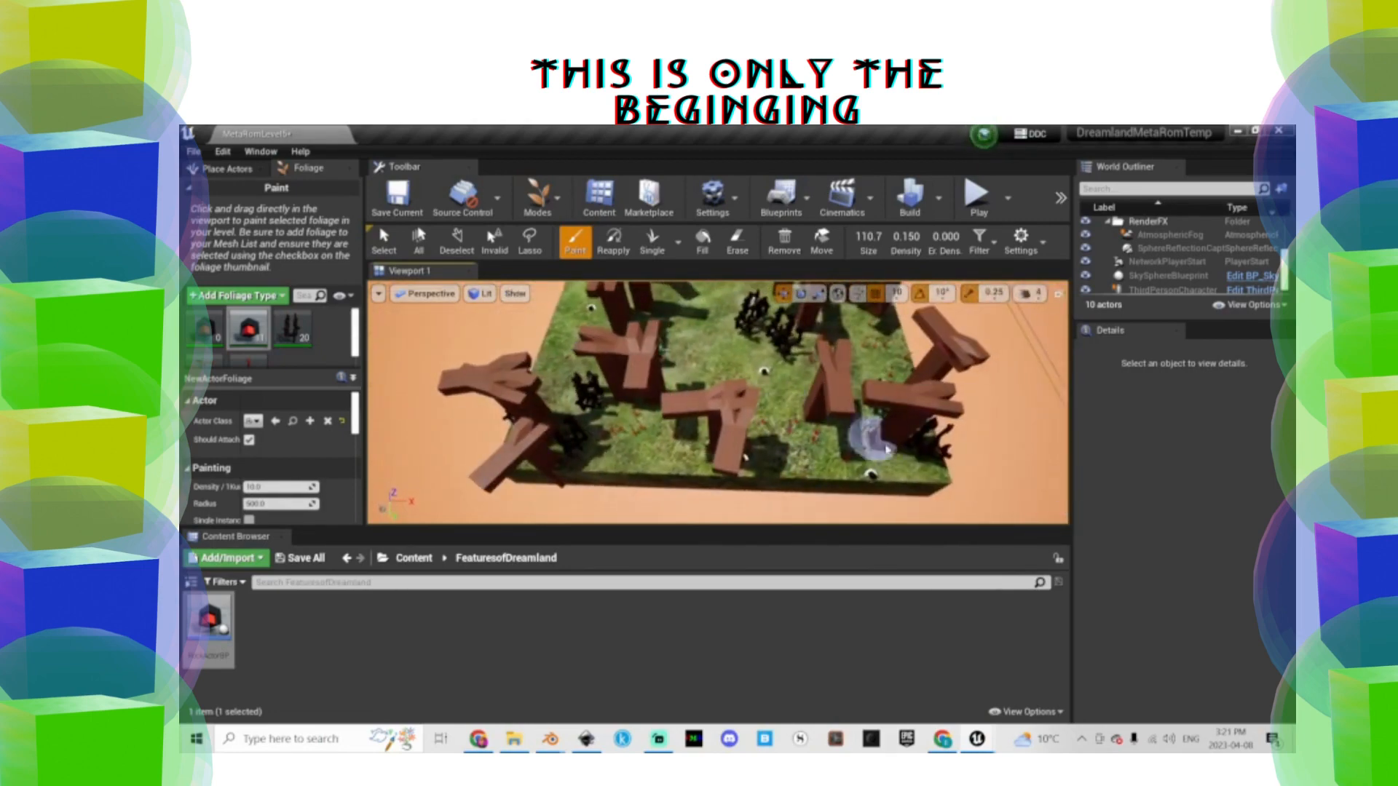
{"action": "right_click_drag", "start_coordinate": [871, 373], "coordinate": [790, 415]}
{"action": "left_click", "coordinate": [383, 241]}
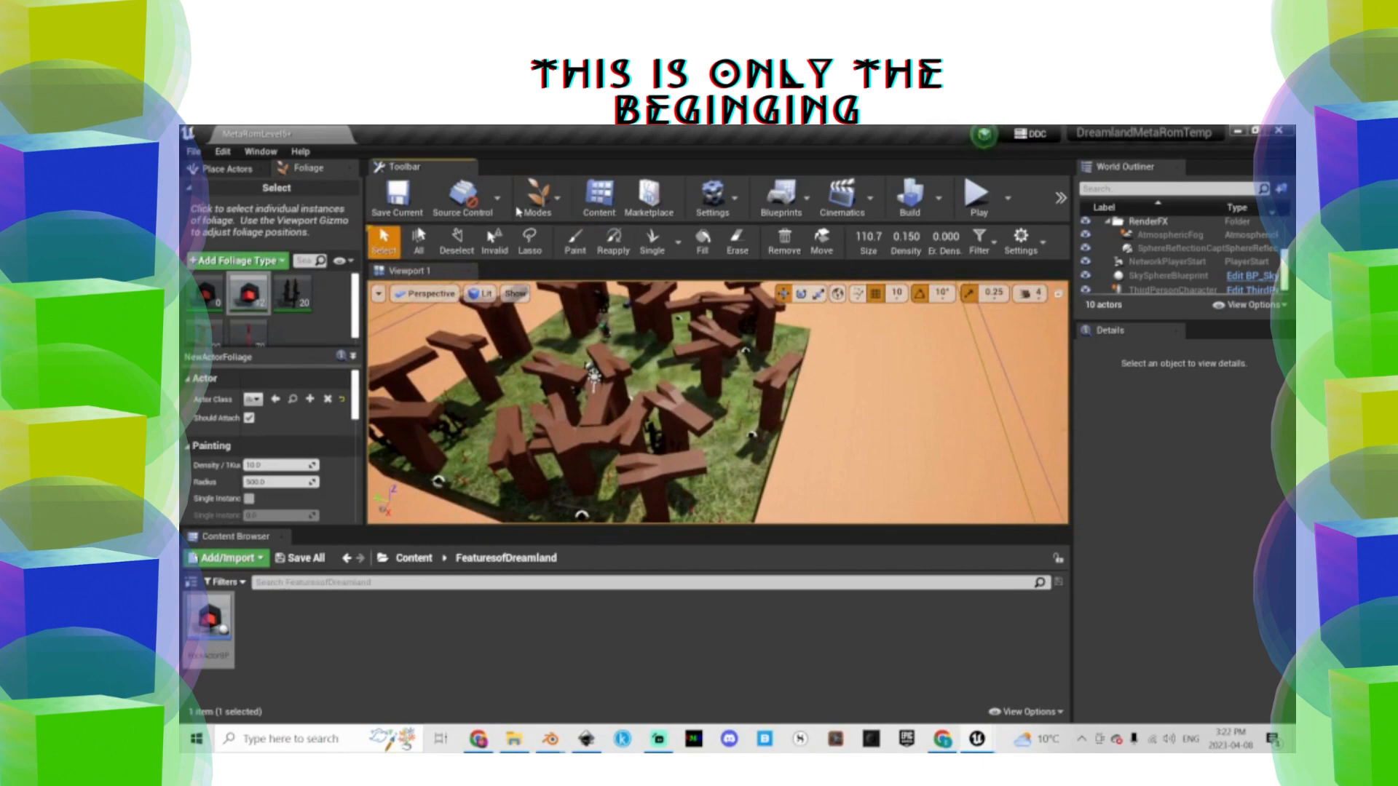
Leave foliage mode for Select mode and play-test the level by running the character through the trees, weeds and rocks
{"action": "left_click", "coordinate": [536, 199]}
{"action": "left_click", "coordinate": [550, 230]}
{"action": "left_click", "coordinate": [978, 198]}
{"action": "left_click", "coordinate": [888, 335]}
{"action": "key", "text": "w"}
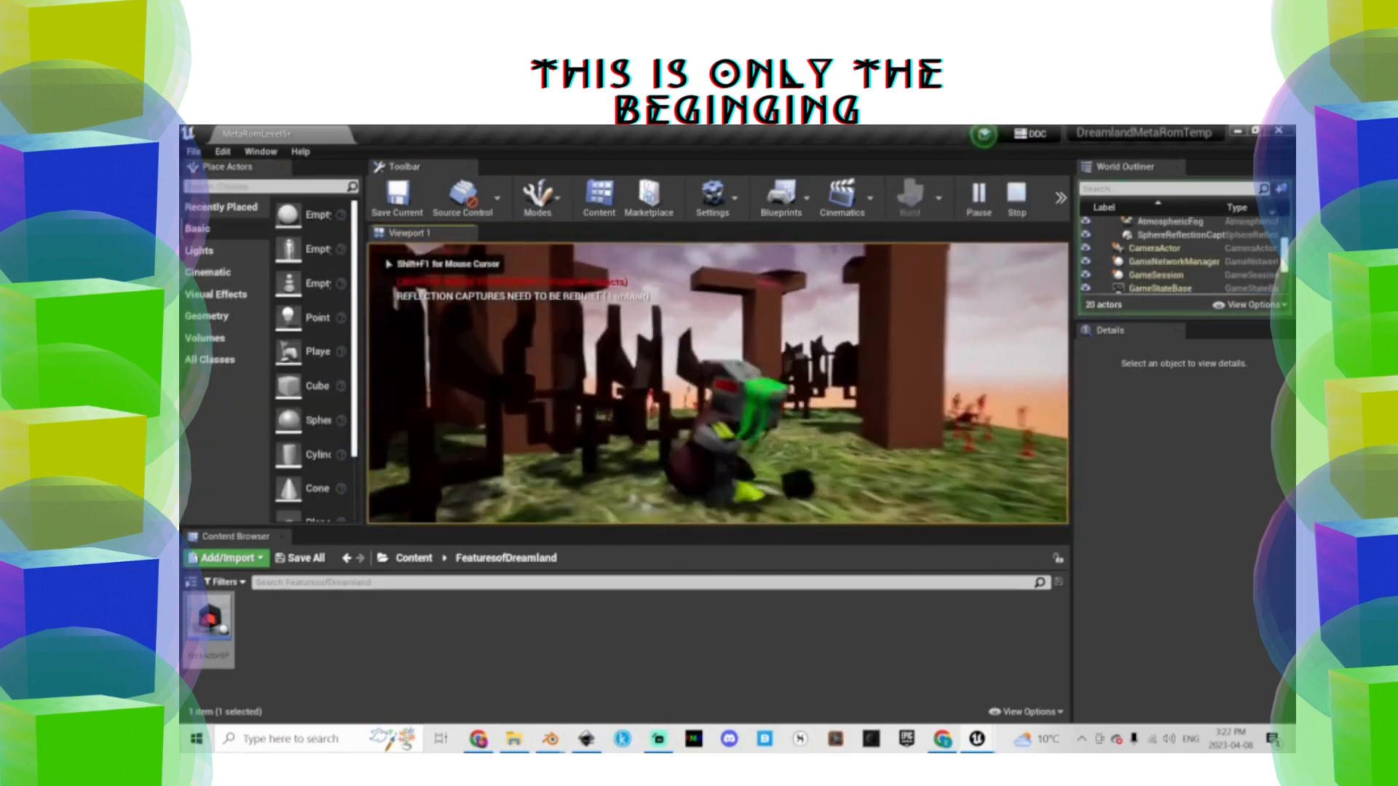
{"action": "key", "text": "w"}
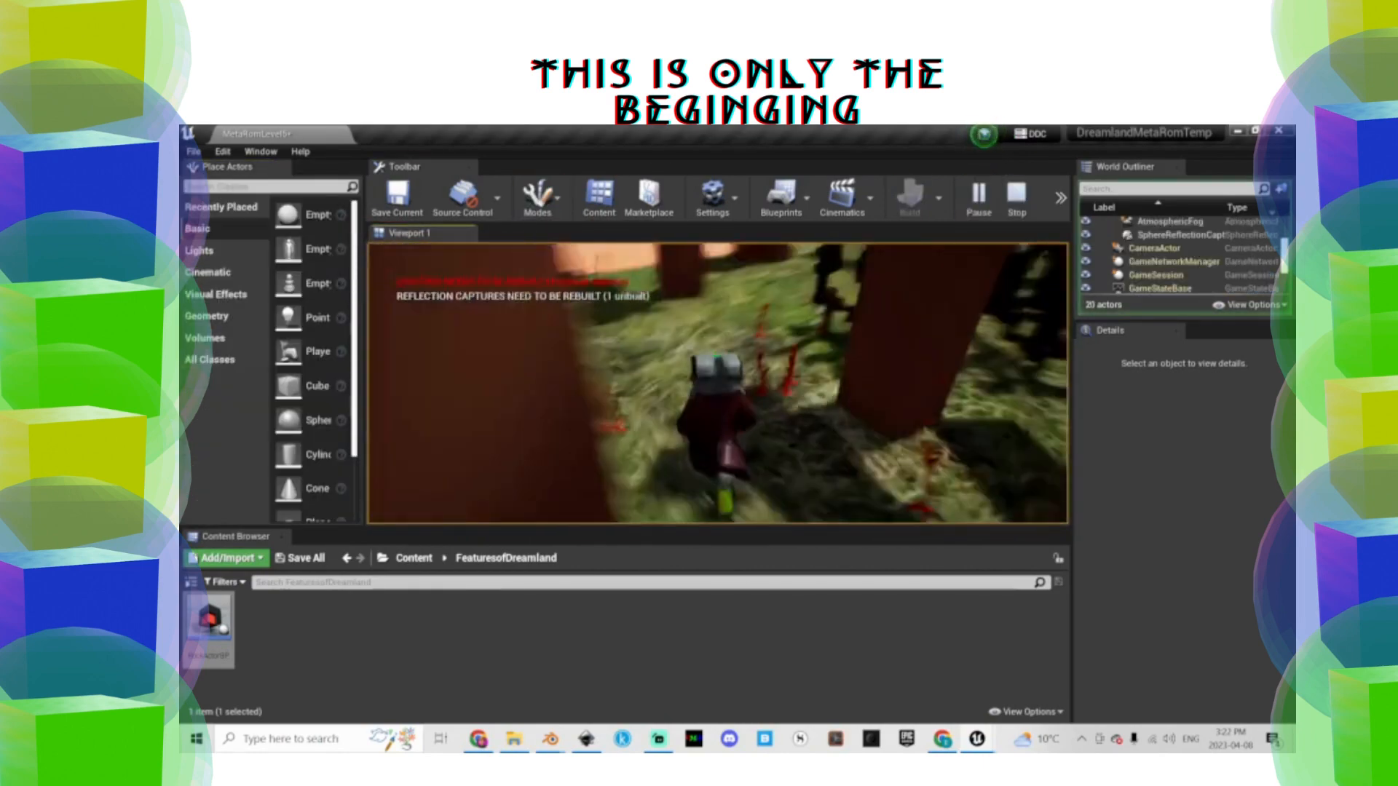
{"action": "key", "text": "w"}
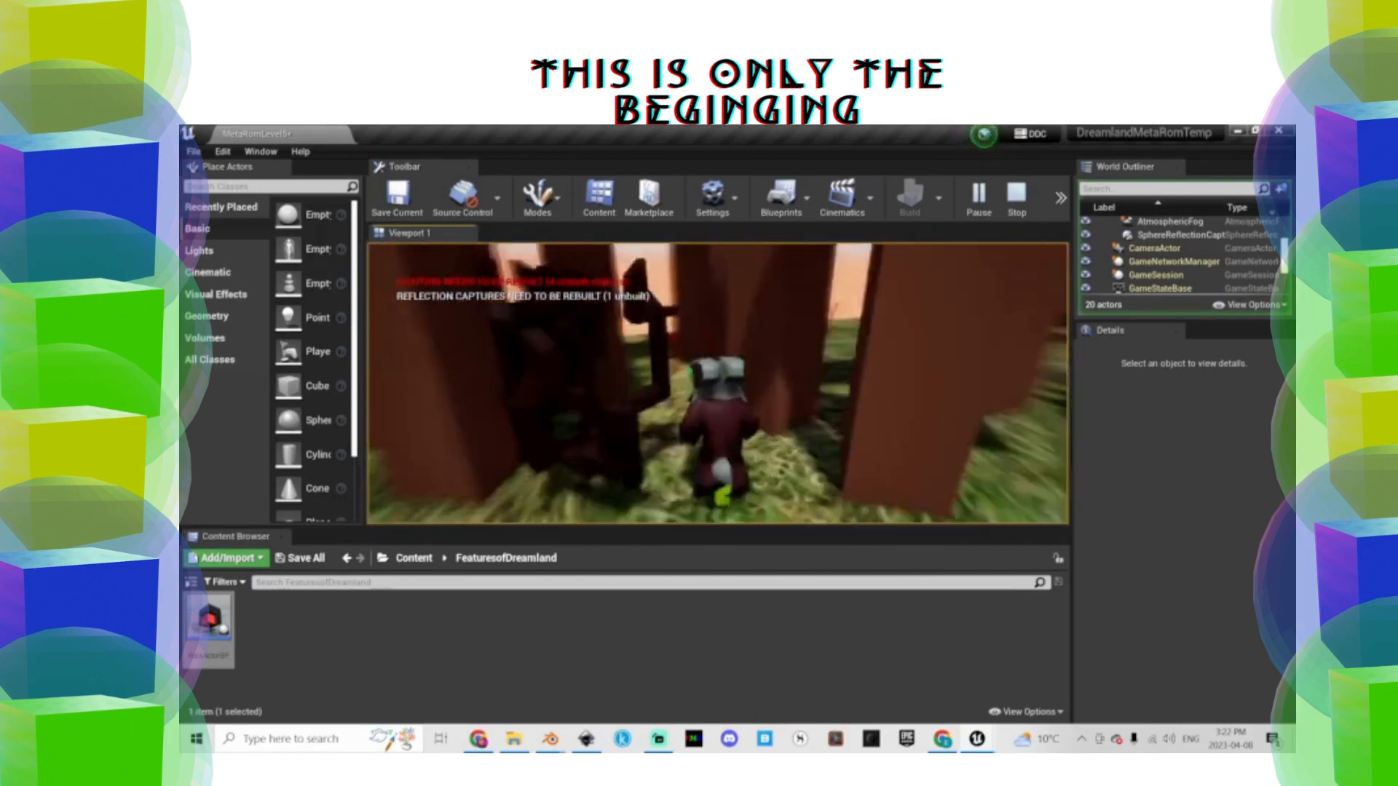
{"action": "key", "text": "w"}
{"action": "key", "text": "Escape"}
Duplicate the RomCrabAIBP blueprint in the AiOfDreamland folder and name the copy RikterSnekAI
{"action": "left_click", "coordinate": [413, 559]}
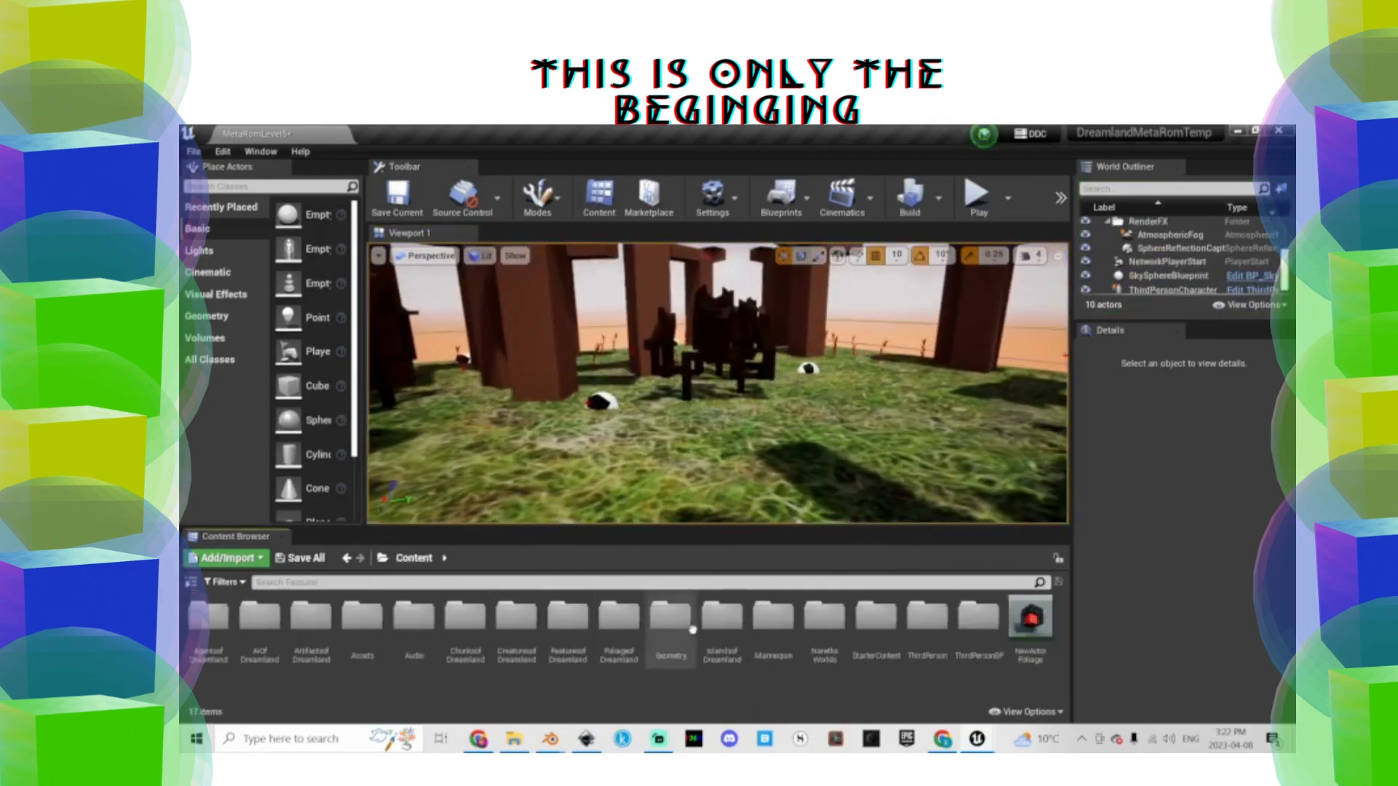
{"action": "double_click", "coordinate": [260, 619]}
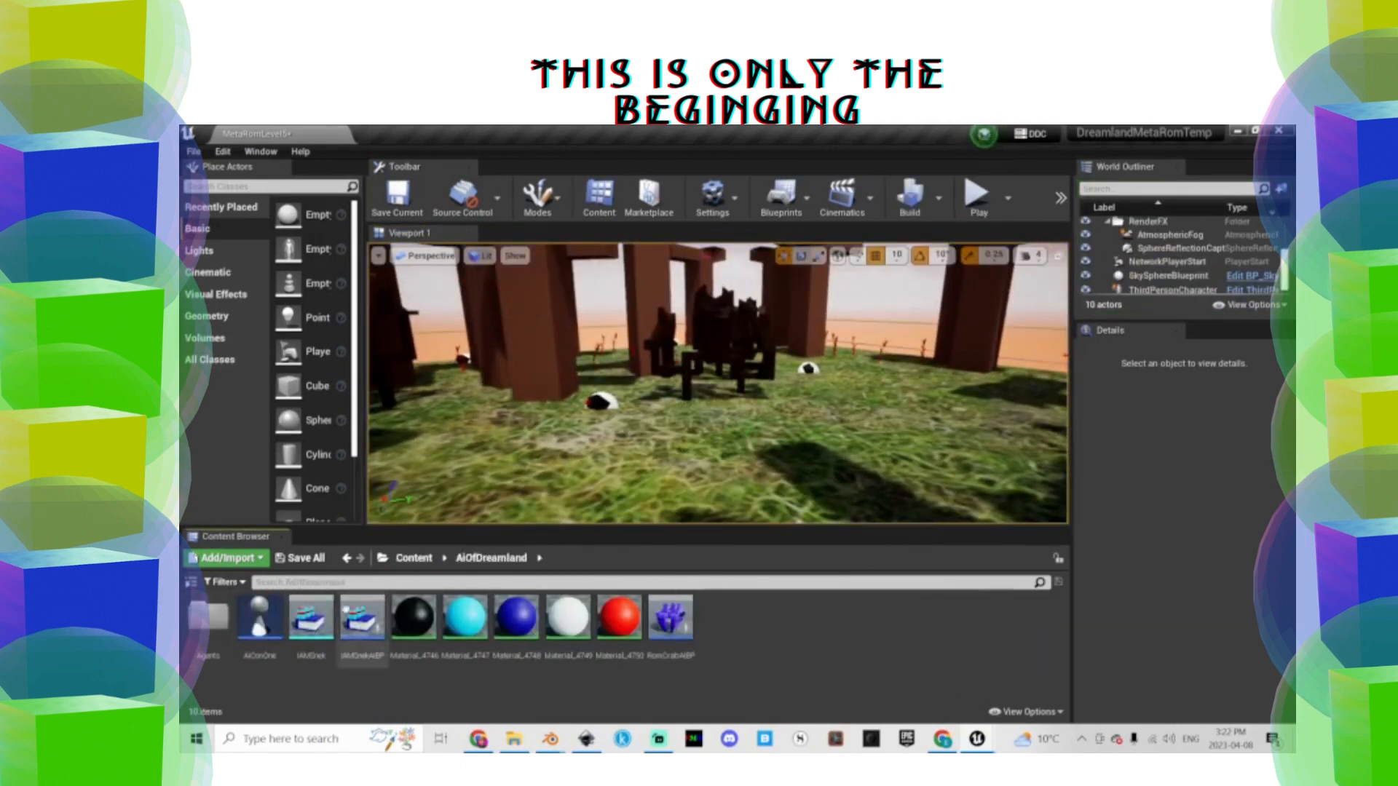
{"action": "double_click", "coordinate": [208, 617]}
{"action": "left_click", "coordinate": [491, 558]}
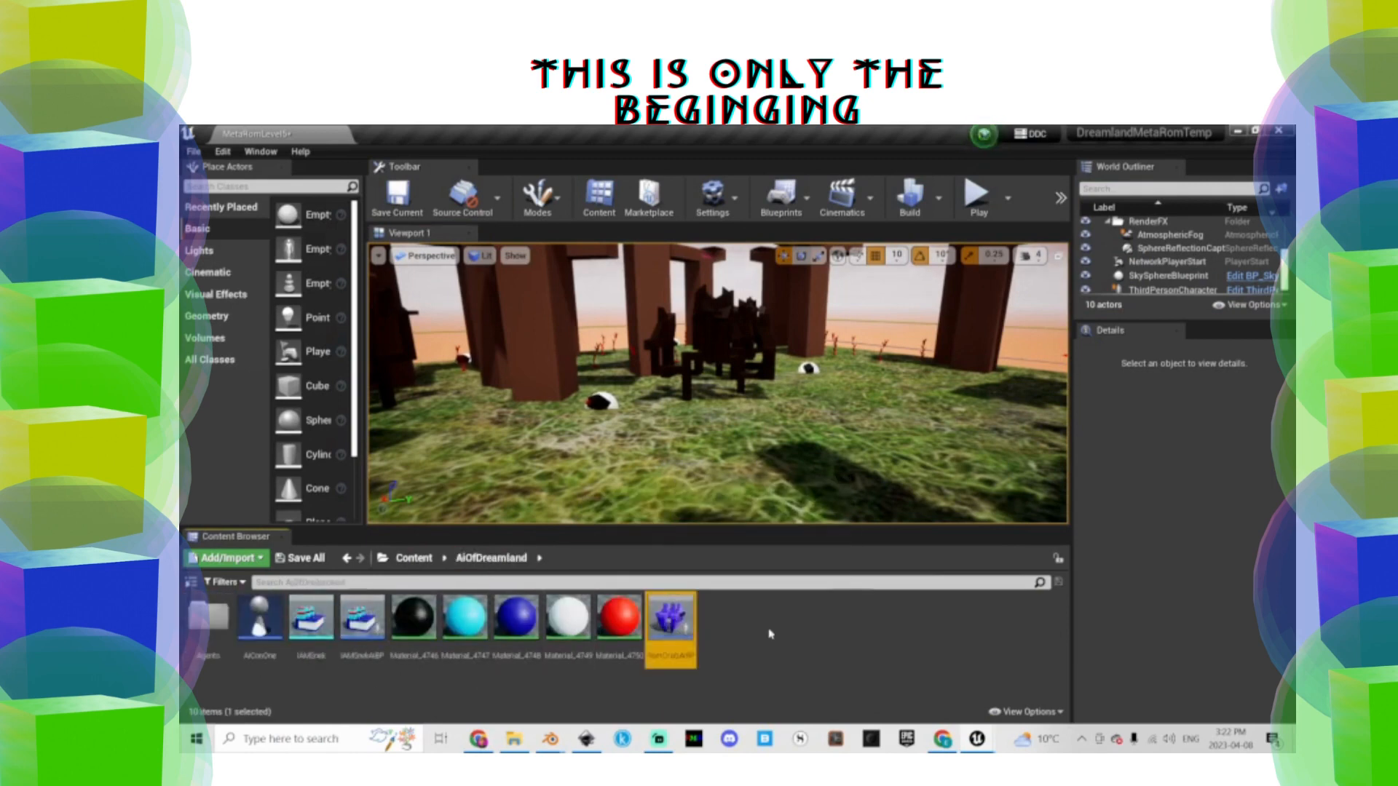
{"action": "key", "text": "ctrl+w"}
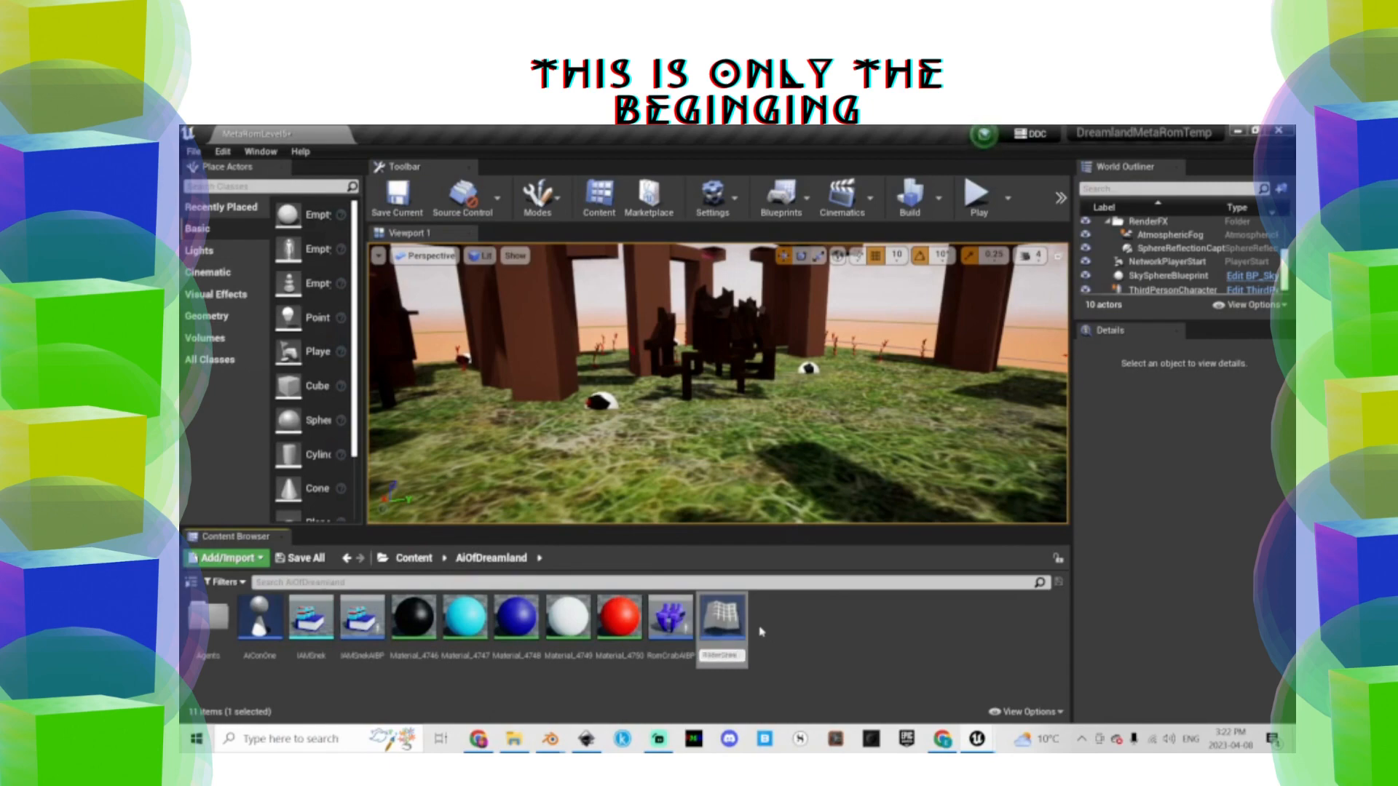
{"action": "key", "text": "Return"}
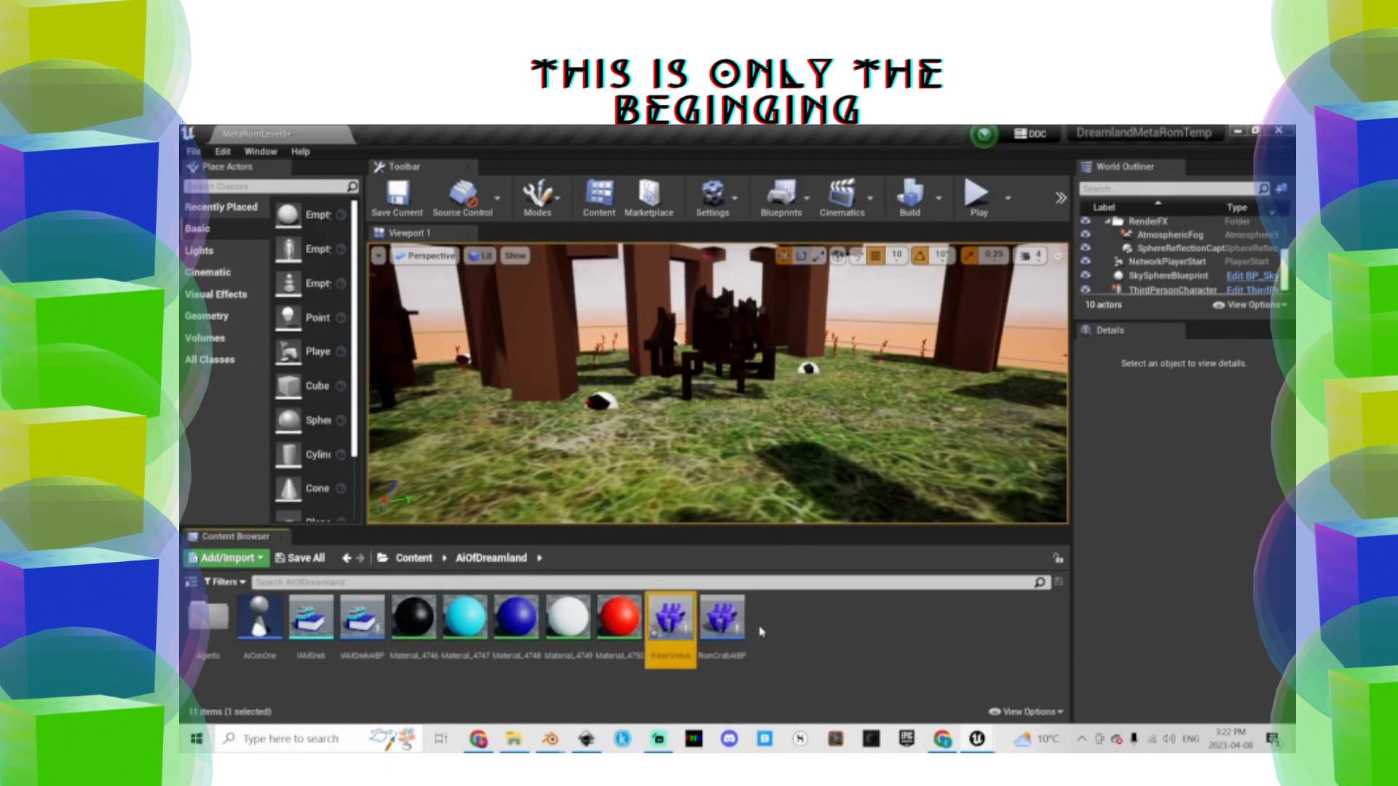
Open RikterSnekAI, change the RomCrab component's static mesh to RikterSnek and set its Z location to -30 in the 3D preview
{"action": "double_click", "coordinate": [665, 626]}
{"action": "left_click", "coordinate": [233, 268]}
{"action": "left_click", "coordinate": [1201, 484]}
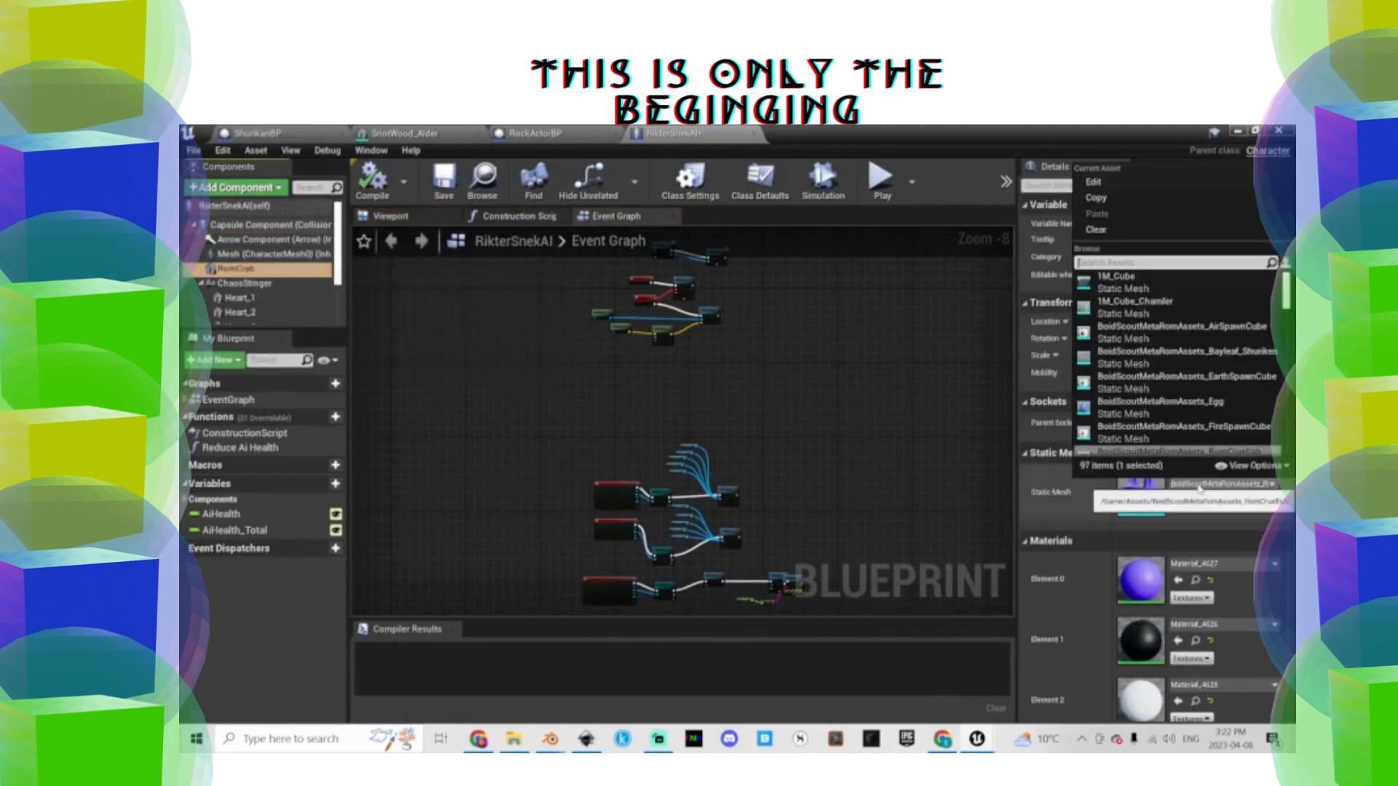
{"action": "type", "text": "rikter"}
{"action": "left_click", "coordinate": [1127, 283]}
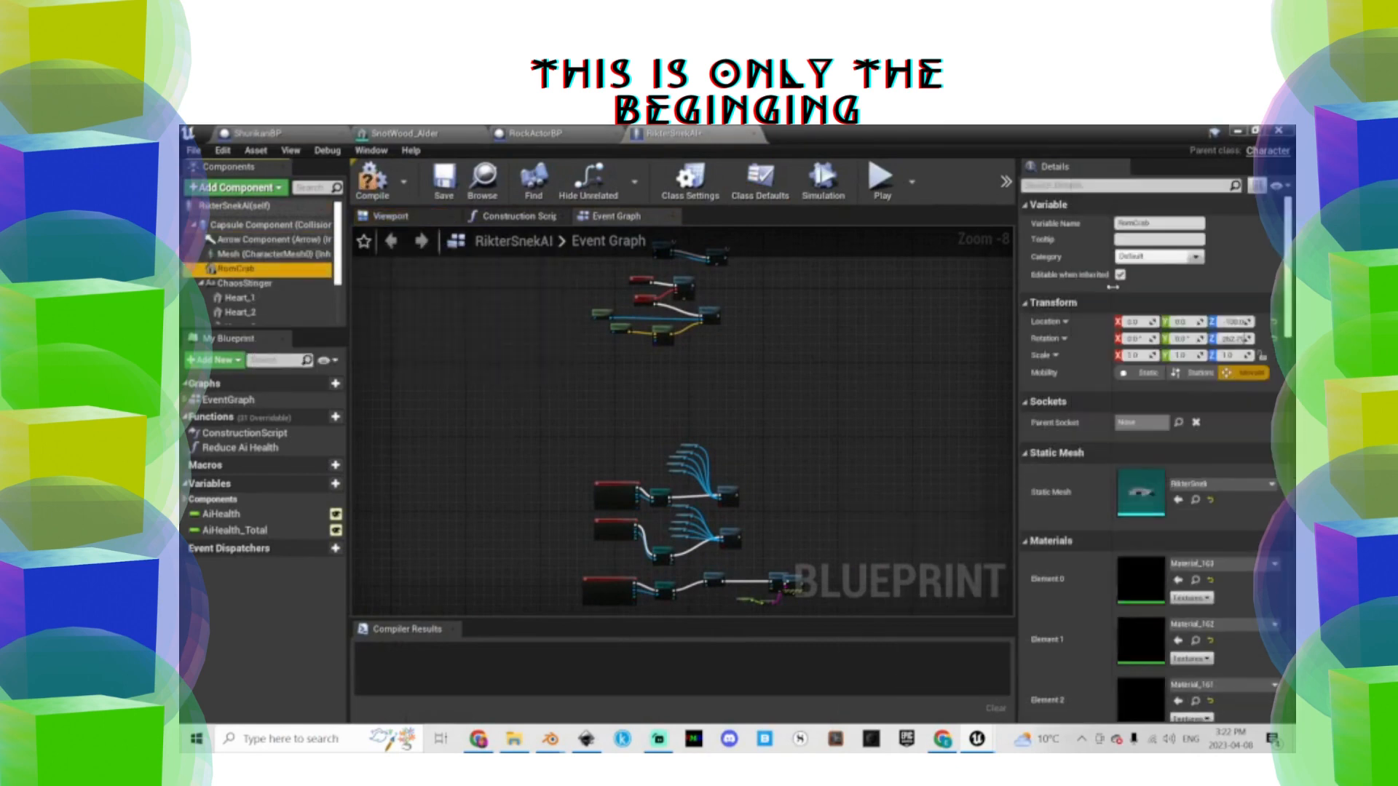
{"action": "left_click", "coordinate": [408, 216]}
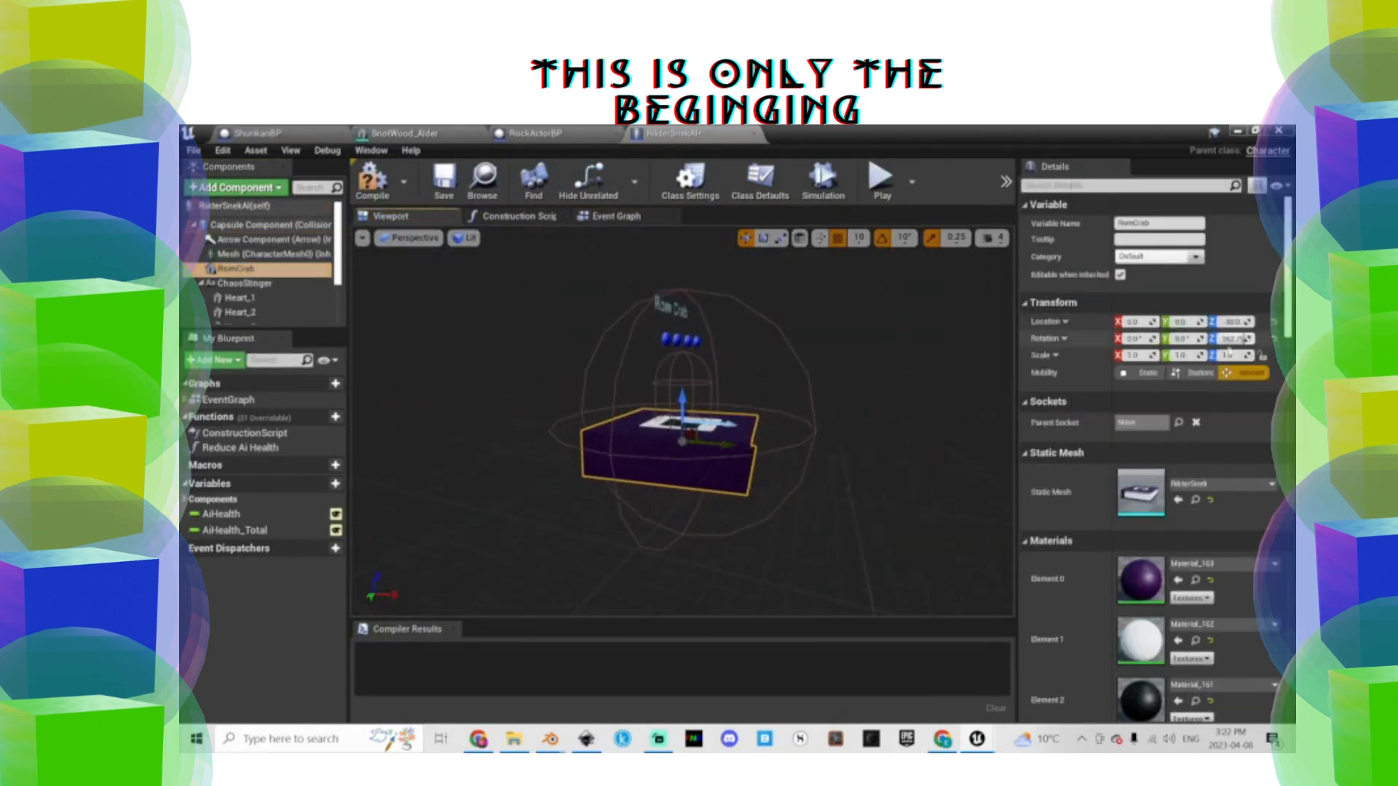
Change the ChaosStinger text component's name and displayed text to "Rikter Snek", and compile and save the blueprint
{"action": "left_click", "coordinate": [244, 283]}
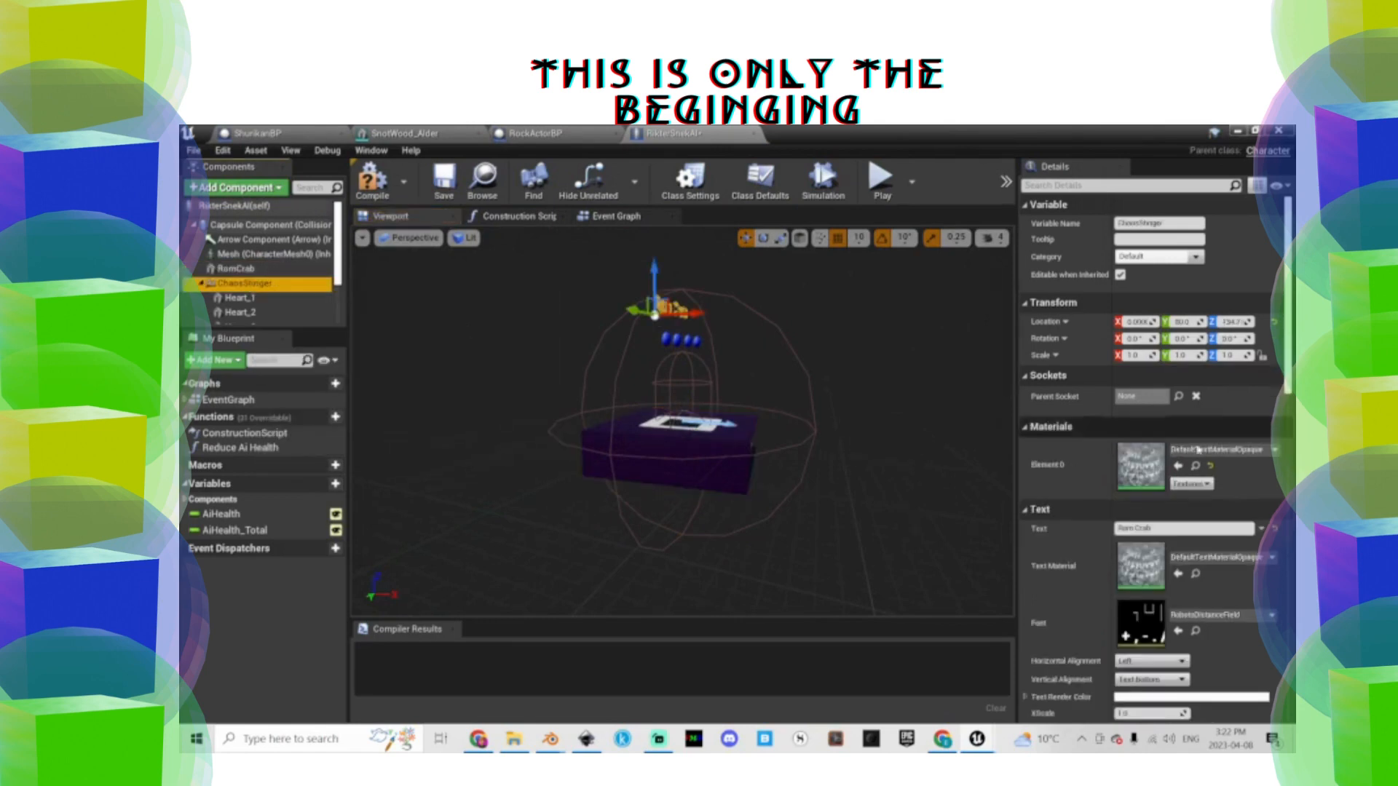
{"action": "left_click", "coordinate": [1069, 511]}
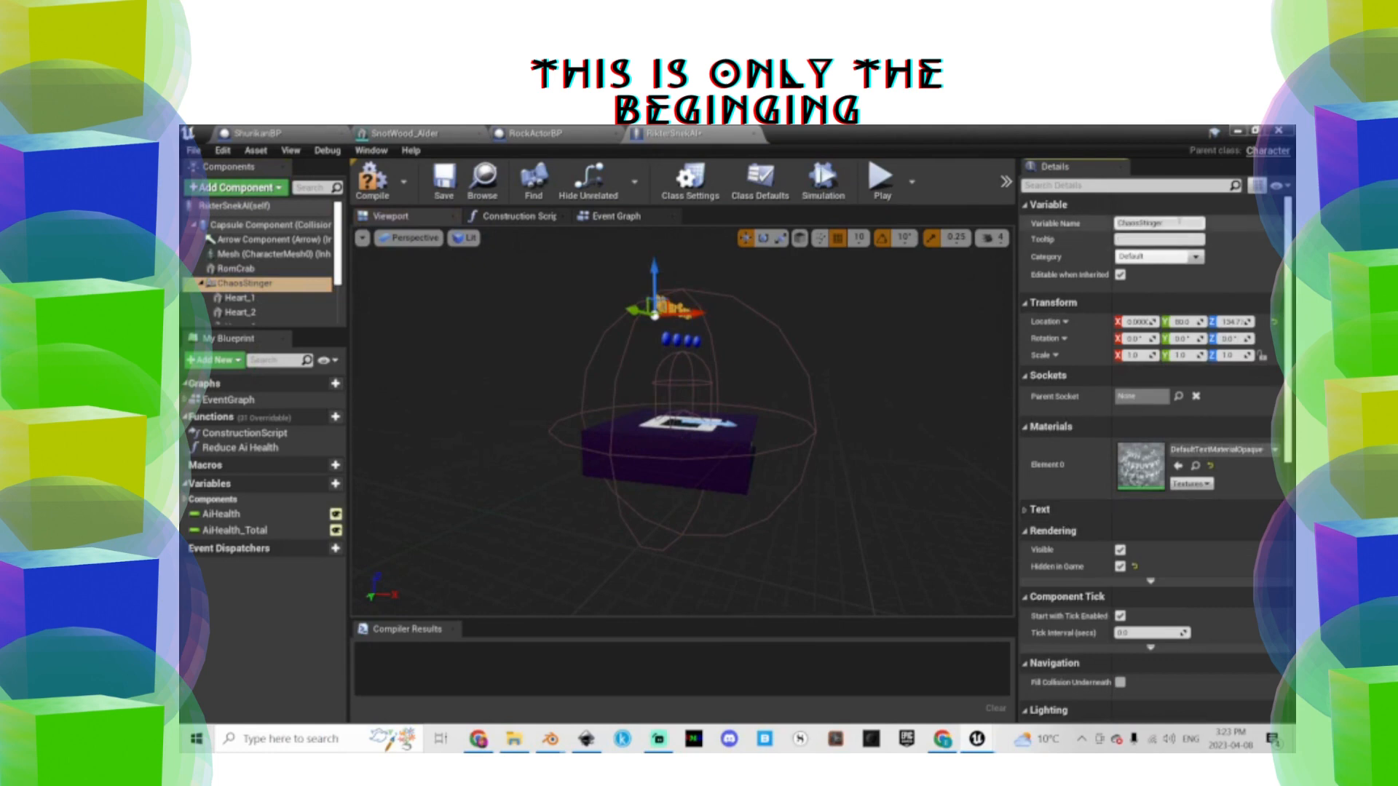
{"action": "left_click", "coordinate": [1102, 205]}
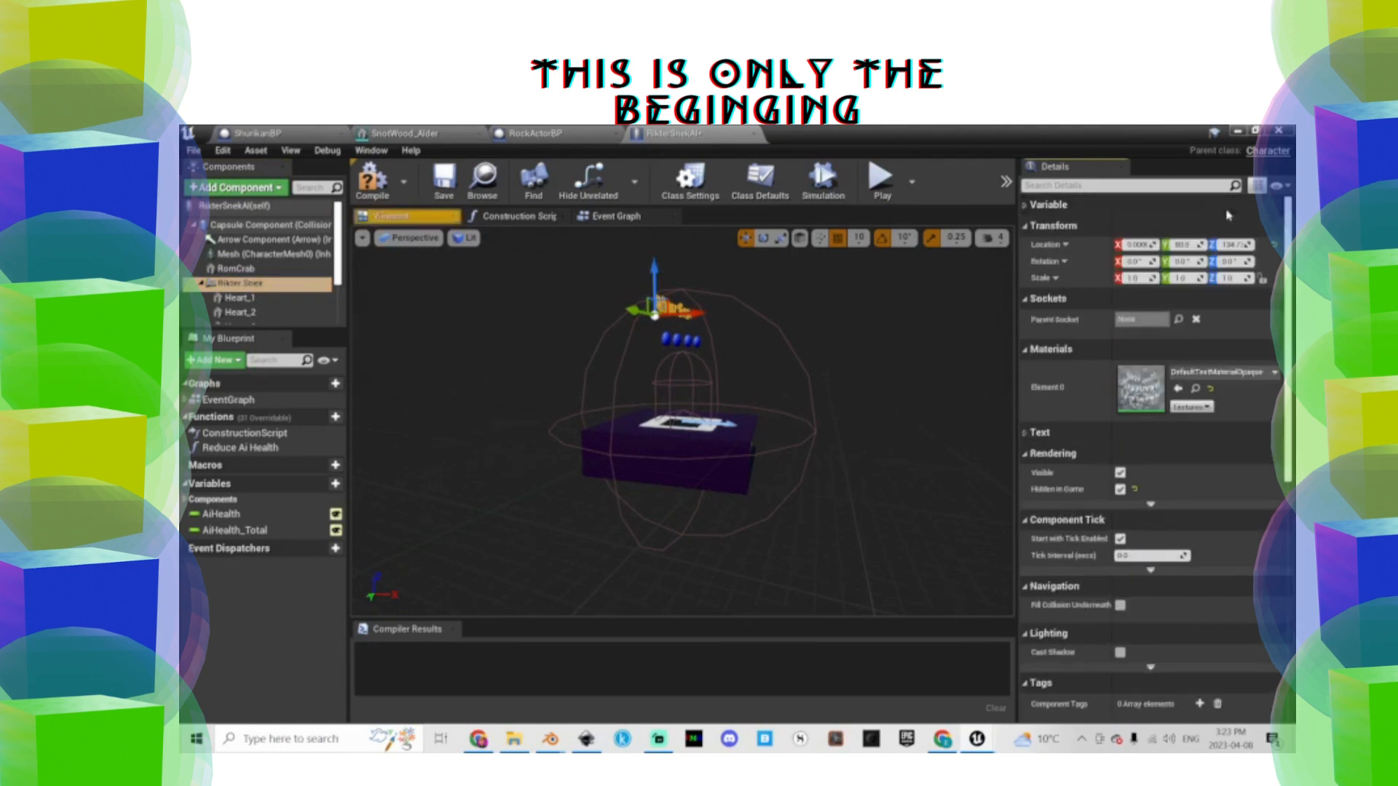
{"action": "left_click", "coordinate": [444, 182]}
Try Z rotations of 90, 180 and 270 degrees on the RomCrab component's book mesh, and set the rotation to 0
{"action": "left_click", "coordinate": [236, 268]}
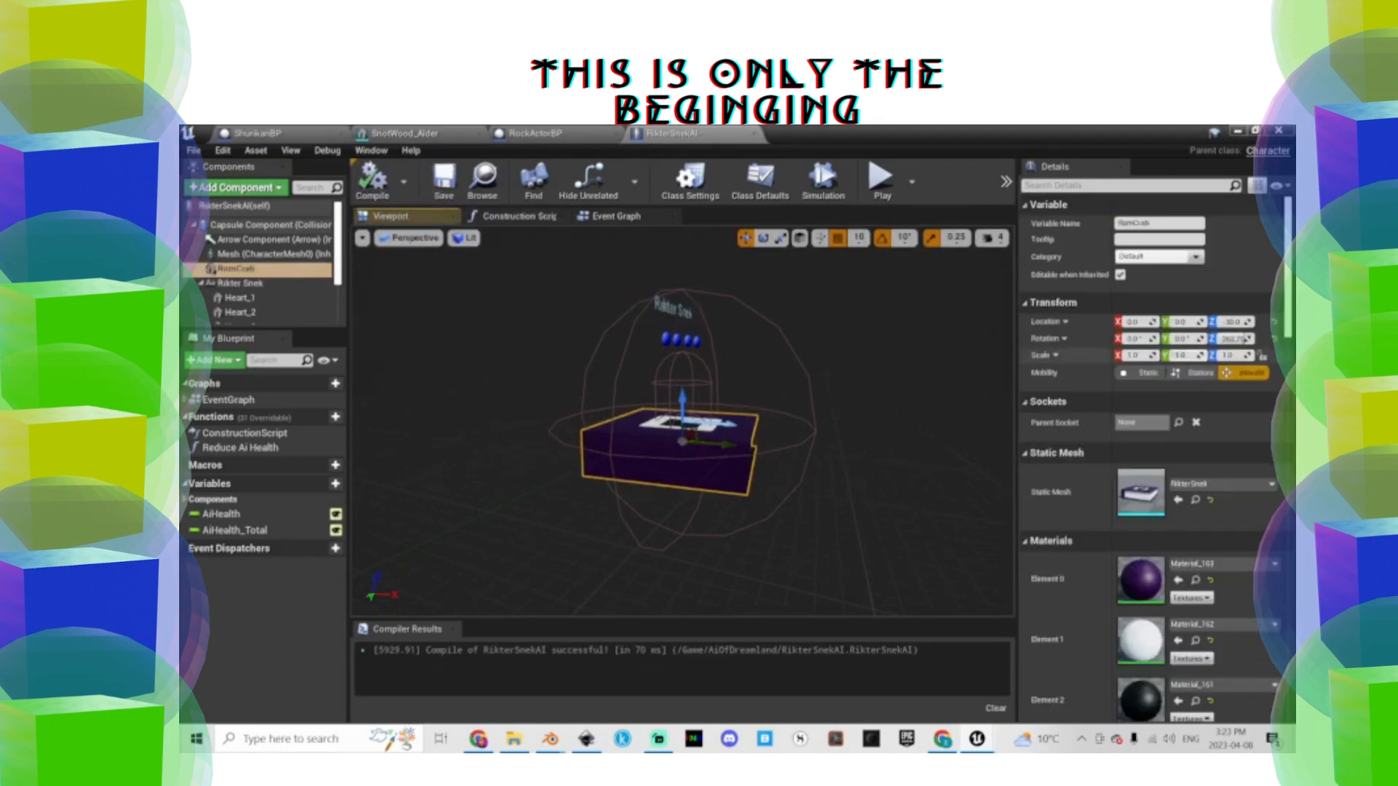
{"action": "left_click", "coordinate": [1227, 339]}
{"action": "type", "text": "90"}
{"action": "key", "text": "Return"}
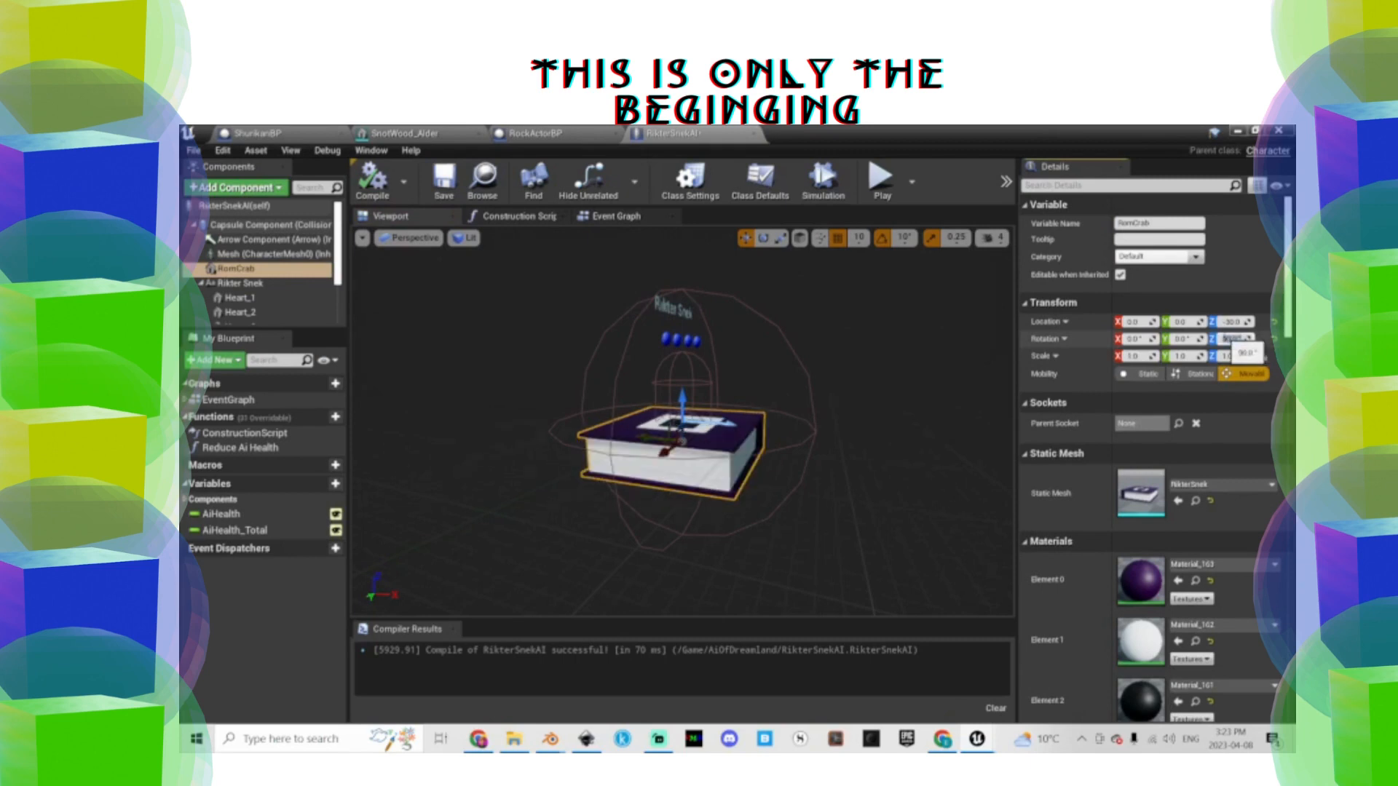
{"action": "type", "text": "180"}
{"action": "key", "text": "Return"}
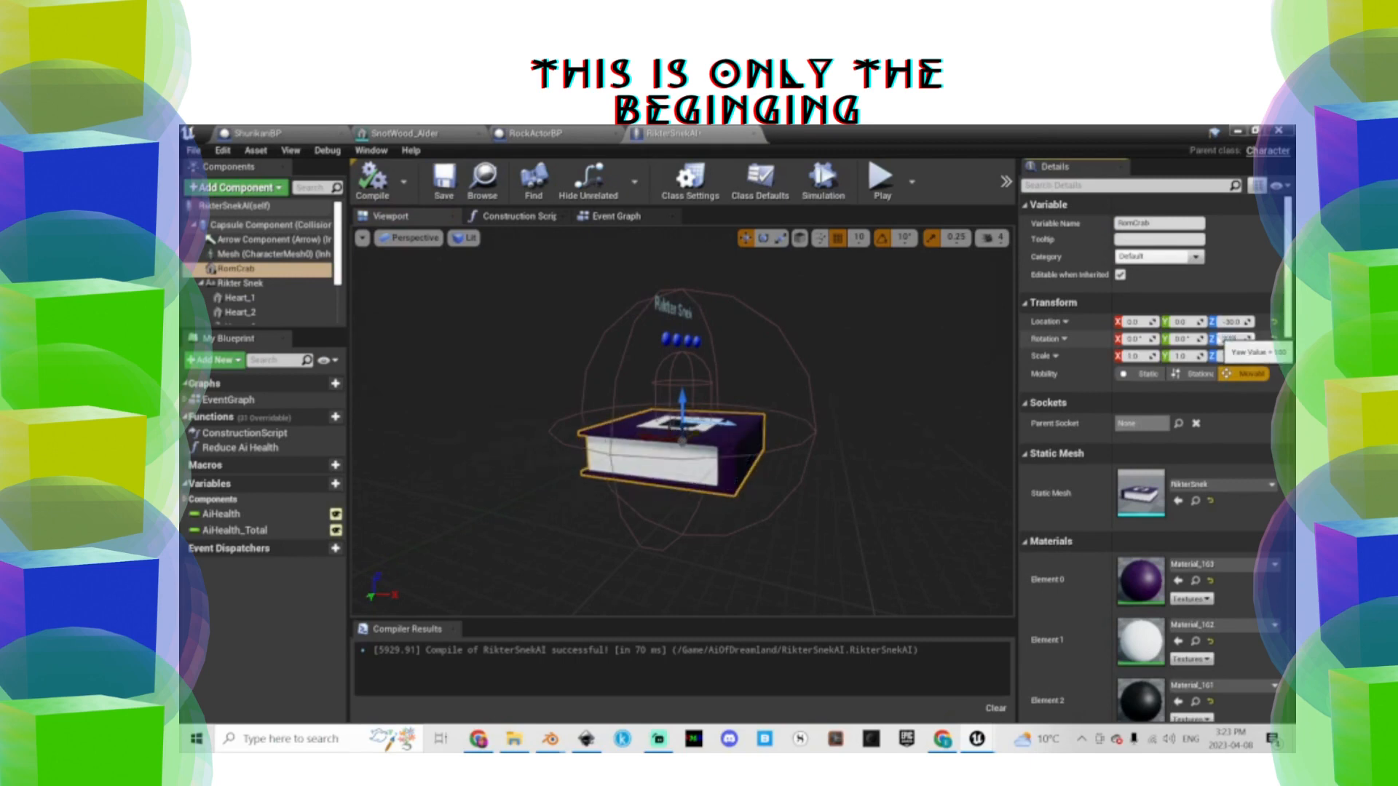
{"action": "type", "text": "270"}
{"action": "key", "text": "Return"}
{"action": "type", "text": "0"}
{"action": "key", "text": "Return"}
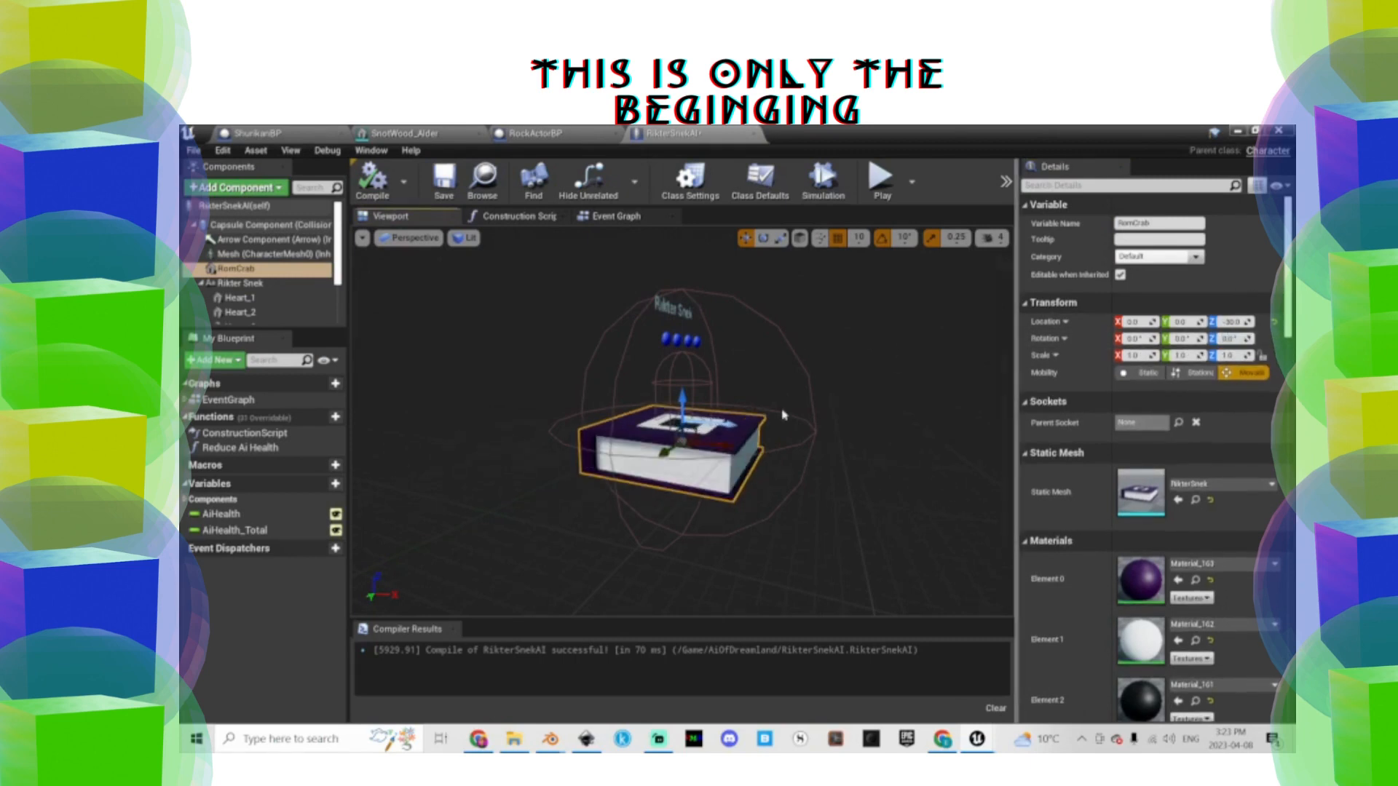
Set the book mesh's X scale to 0.6 and check its proportions from the front beneath the name text
{"action": "left_click", "coordinate": [1132, 355]}
{"action": "type", "text": "0.6"}
{"action": "key", "text": "Tab"}
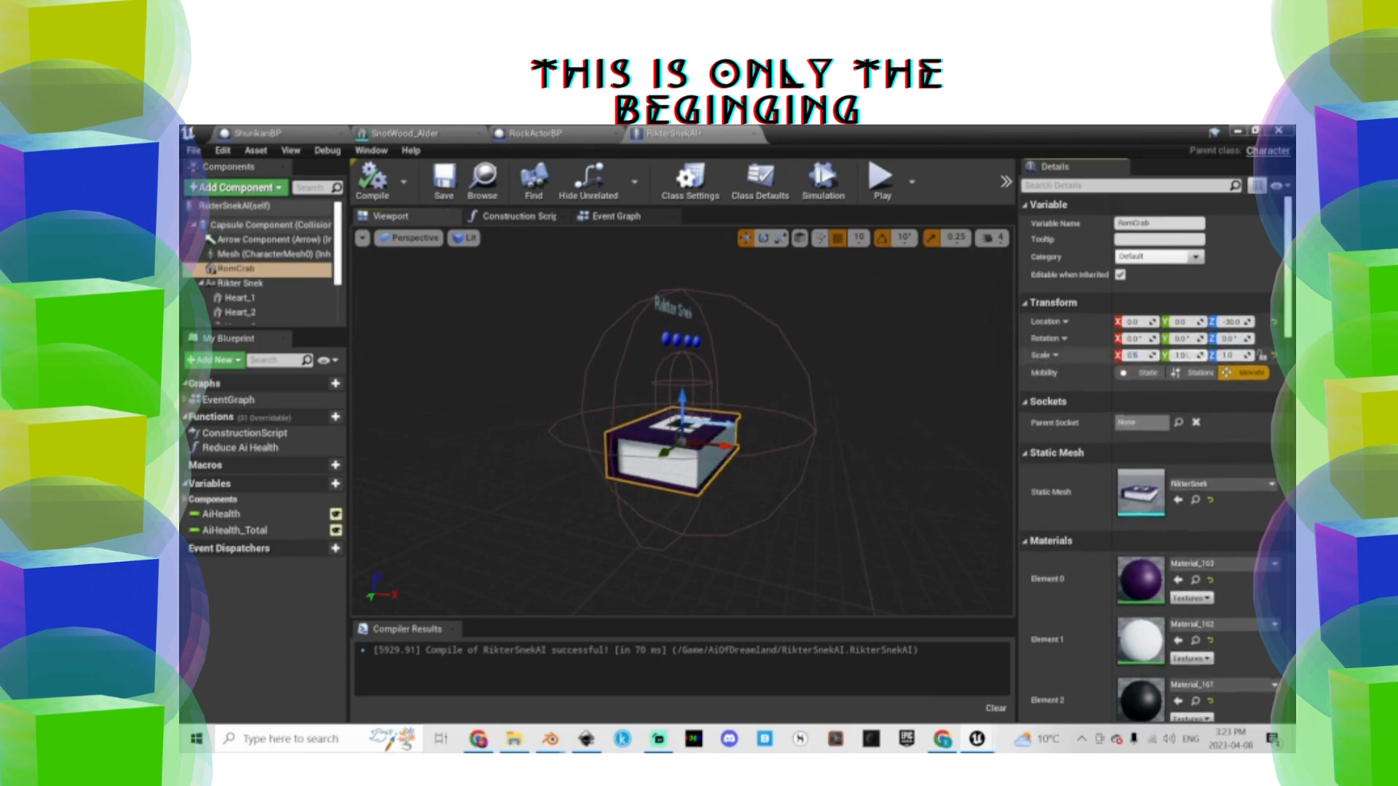
{"action": "key", "text": "Tab"}
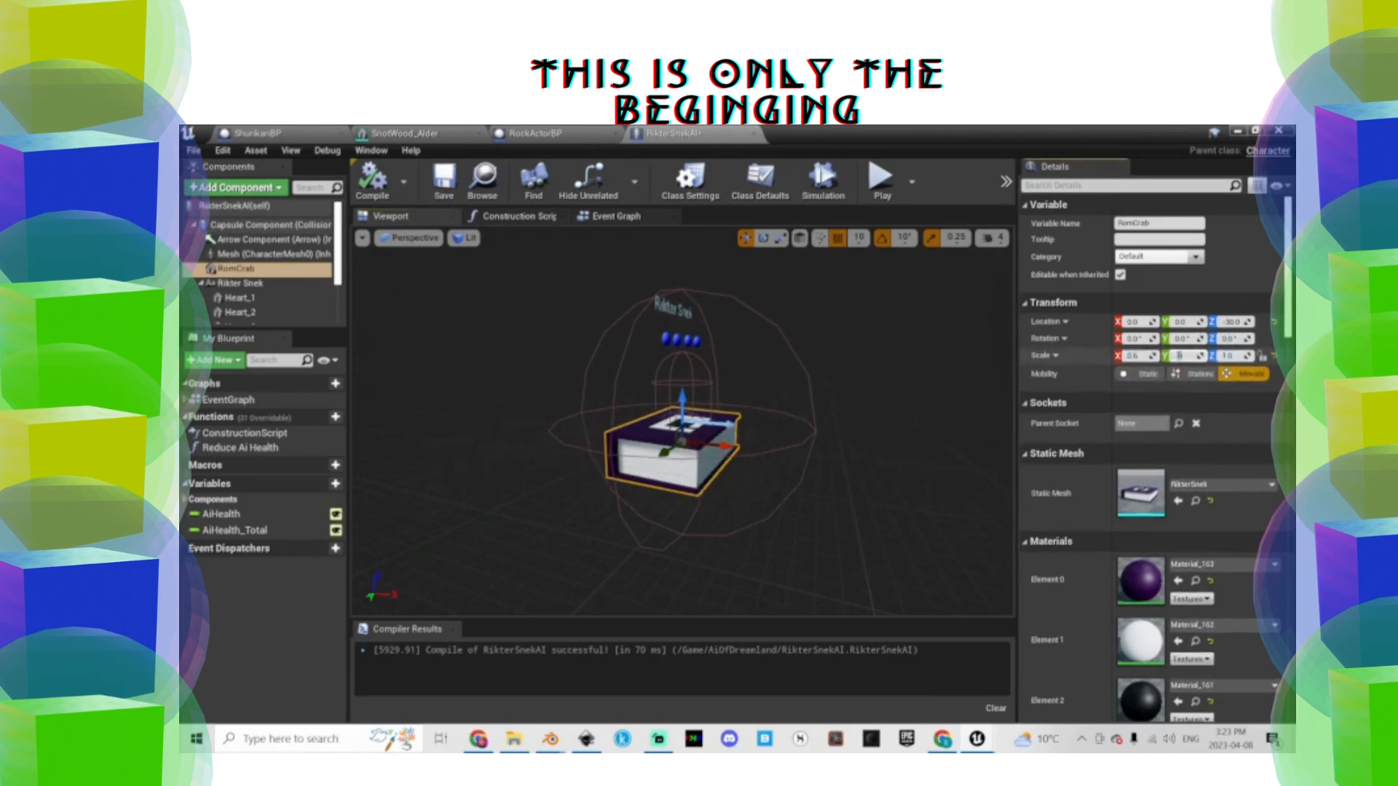
{"action": "right_click_drag", "start_coordinate": [806, 366], "coordinate": [669, 373]}
{"action": "left_click", "coordinate": [665, 372]}
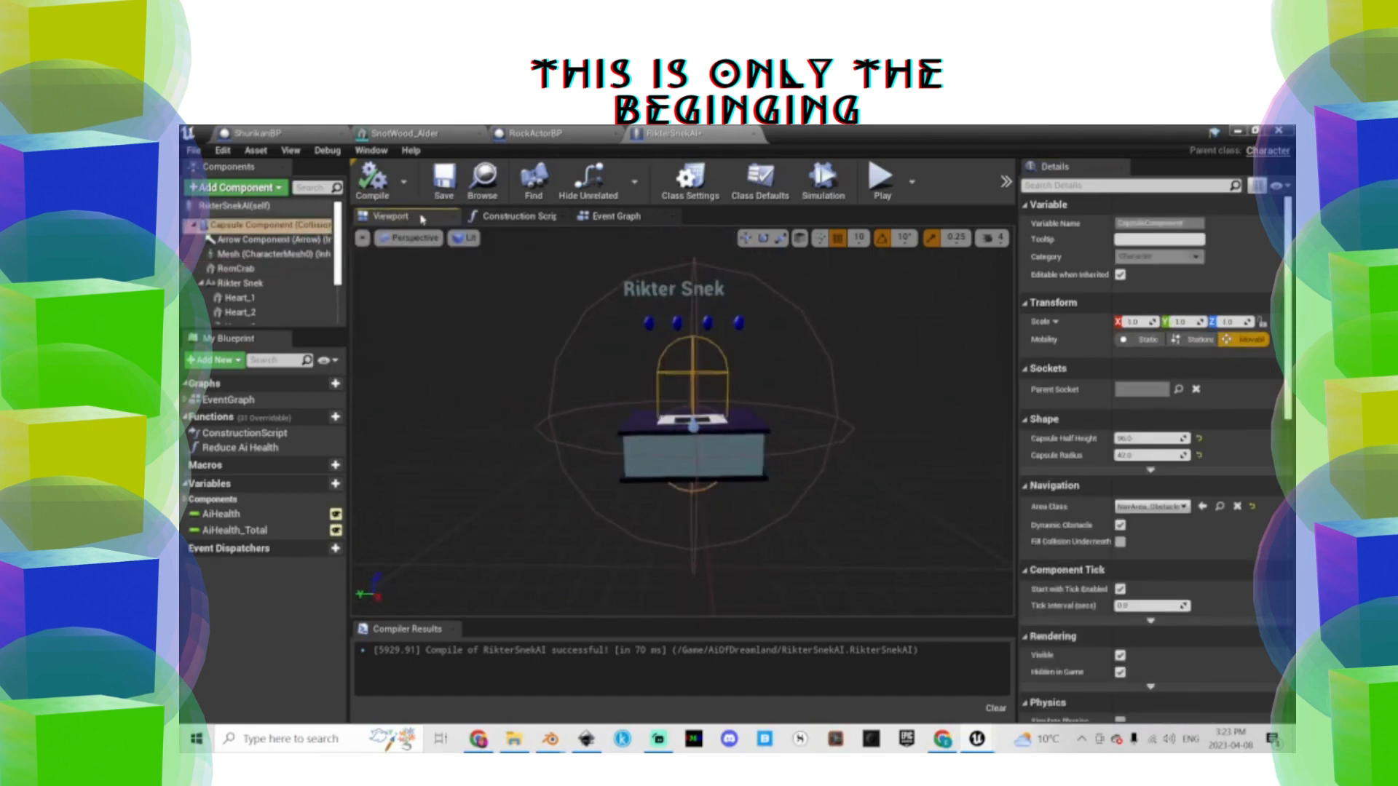
Examine RikterSnekAI's event graph, covering the overlap events, Set Hidden in Game heart nodes and the Reduce Ai Health, sound and Print String chain
{"action": "left_click", "coordinate": [612, 216]}
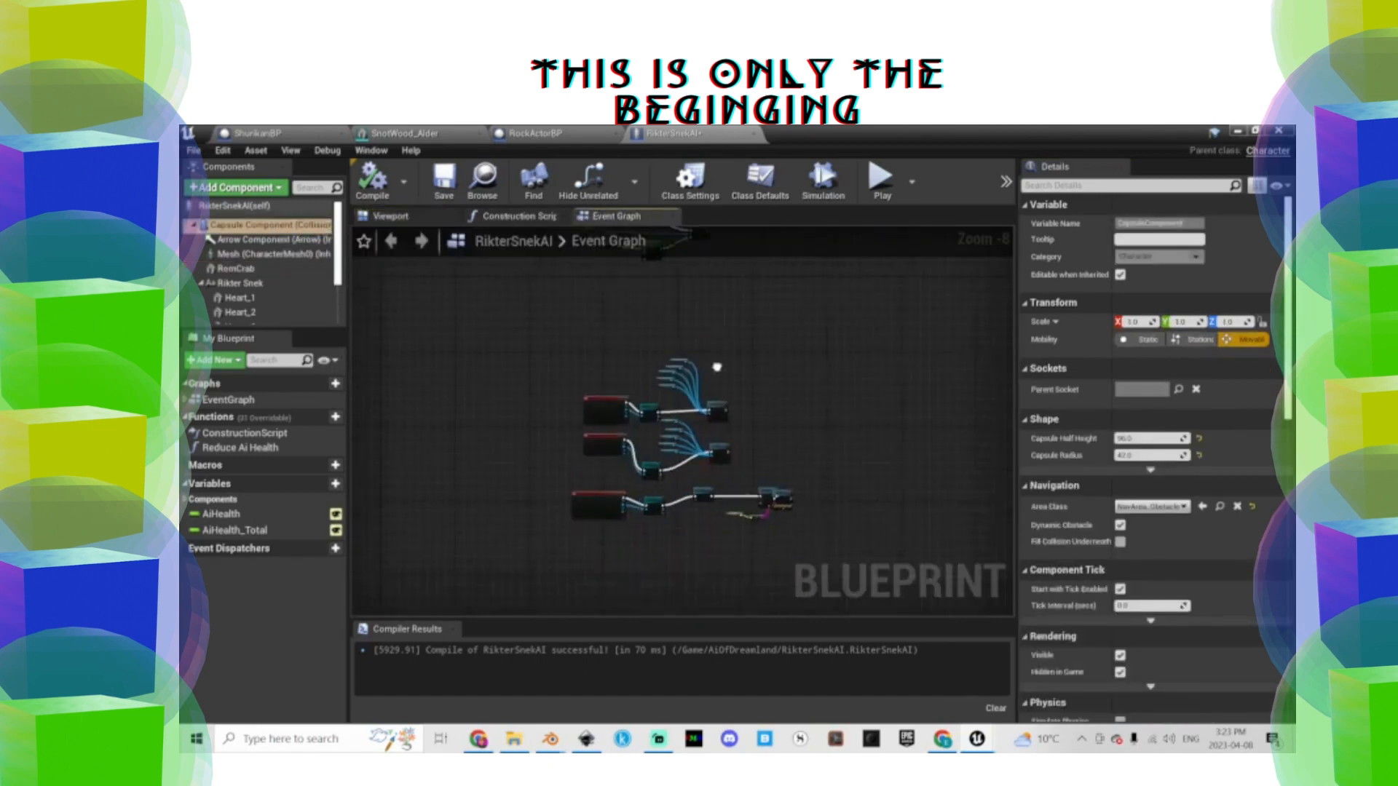
{"action": "left_click", "coordinate": [418, 359]}
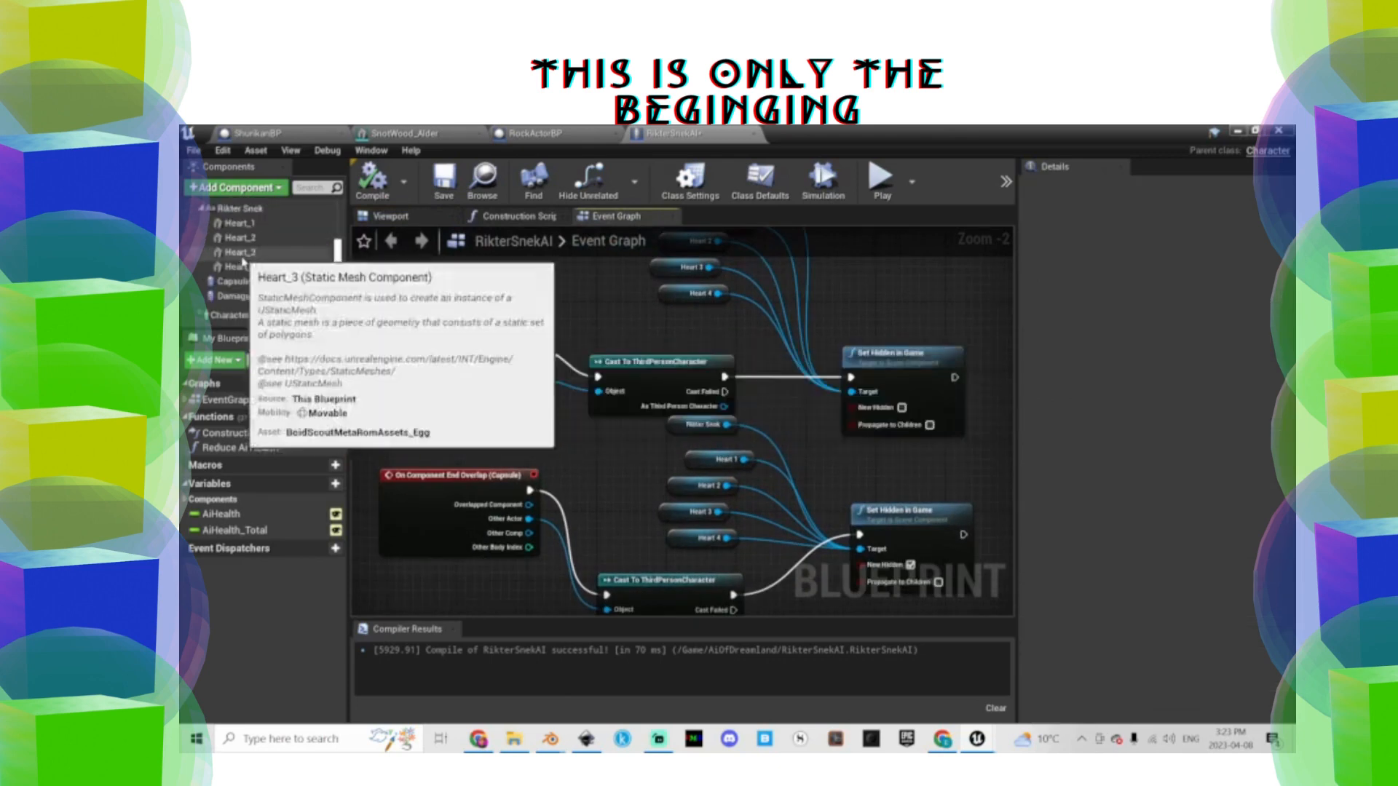
{"action": "scroll", "coordinate": [263, 248], "scroll_direction": "down", "scroll_amount": 2}
{"action": "scroll", "coordinate": [759, 347], "scroll_direction": "down", "scroll_amount": 3}
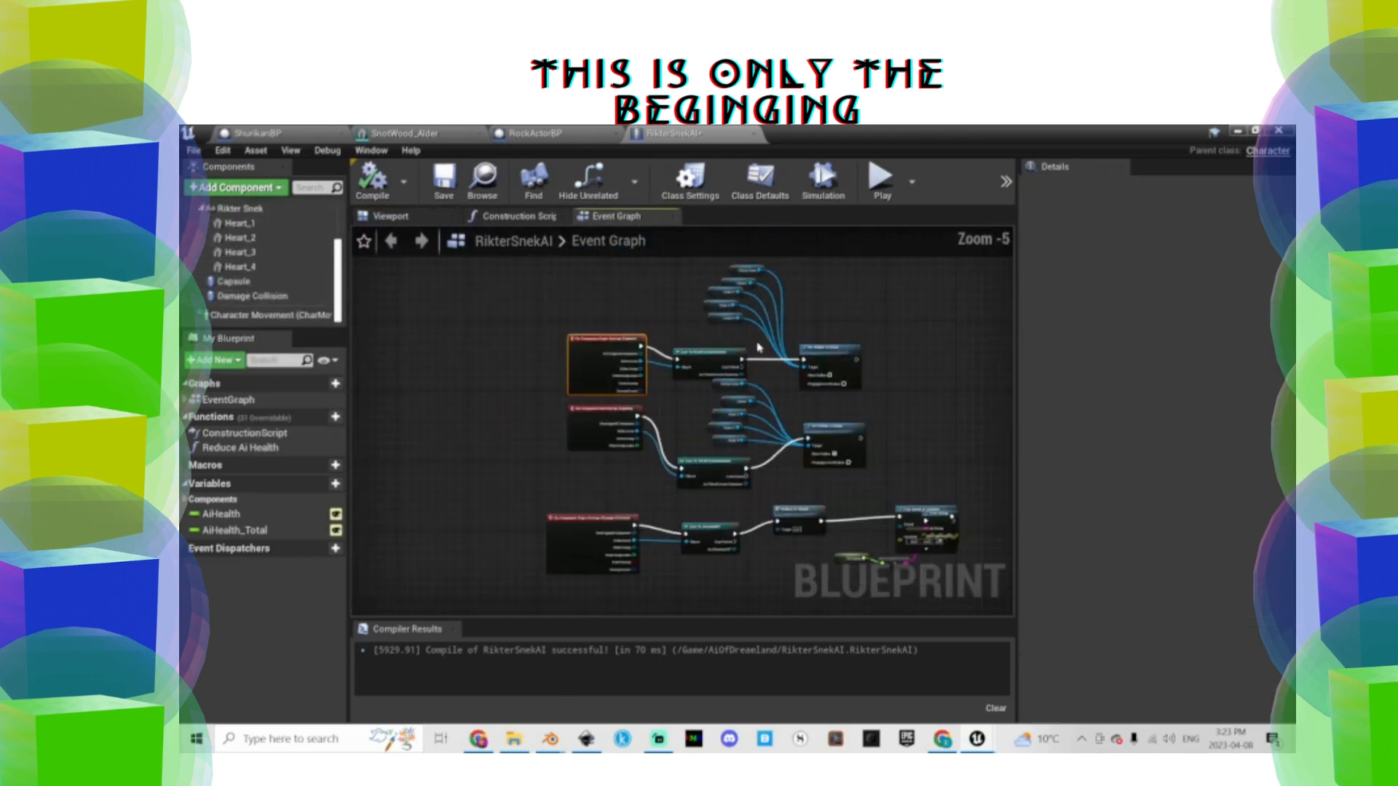
{"action": "scroll", "coordinate": [894, 408], "scroll_direction": "up", "scroll_amount": 5}
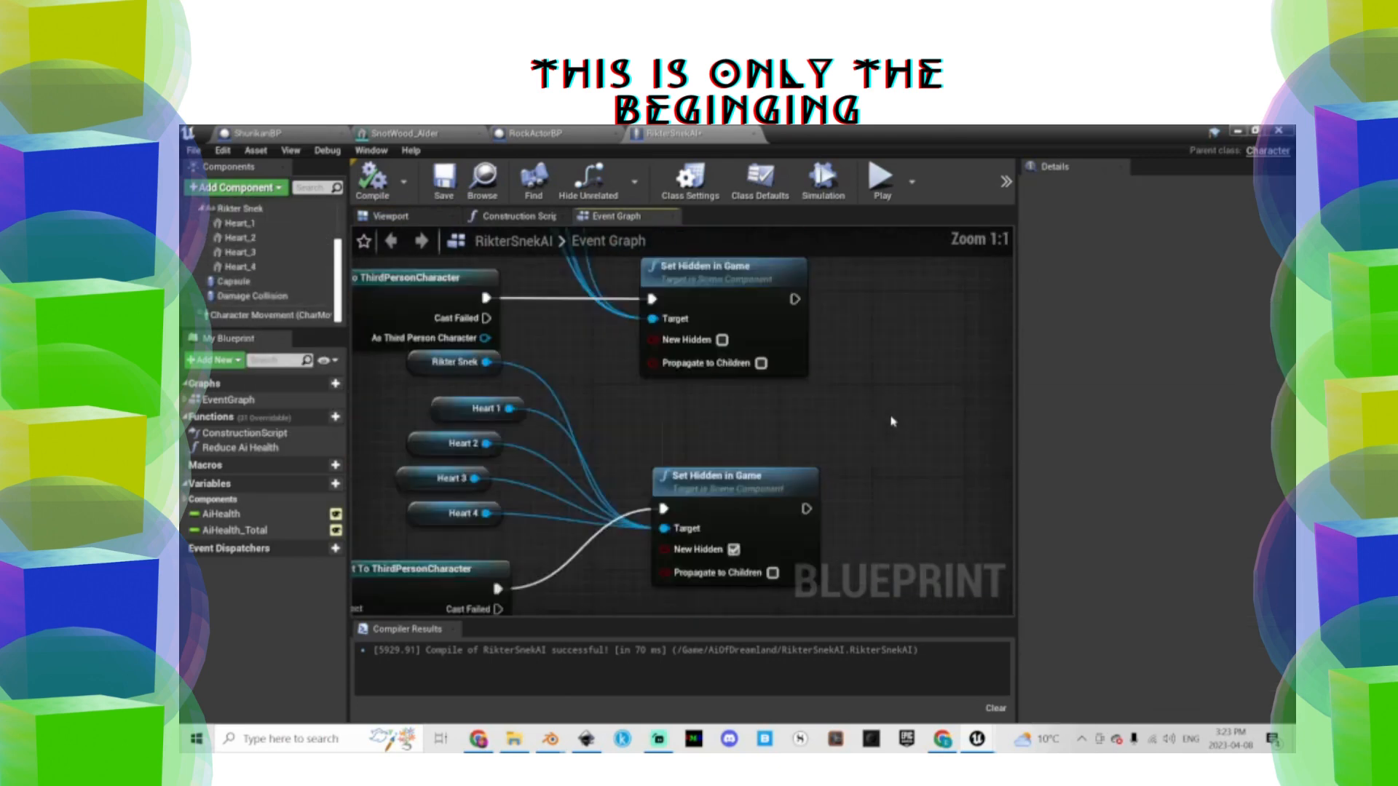
{"action": "right_click_drag", "start_coordinate": [889, 429], "coordinate": [815, 229]}
{"action": "right_click_drag", "start_coordinate": [764, 351], "coordinate": [711, 305]}
{"action": "mouse_move", "coordinate": [869, 332]}
{"action": "left_mouse_down"}
{"action": "mouse_move", "coordinate": [953, 415]}
{"action": "mouse_move", "coordinate": [733, 287]}
{"action": "left_mouse_up"}
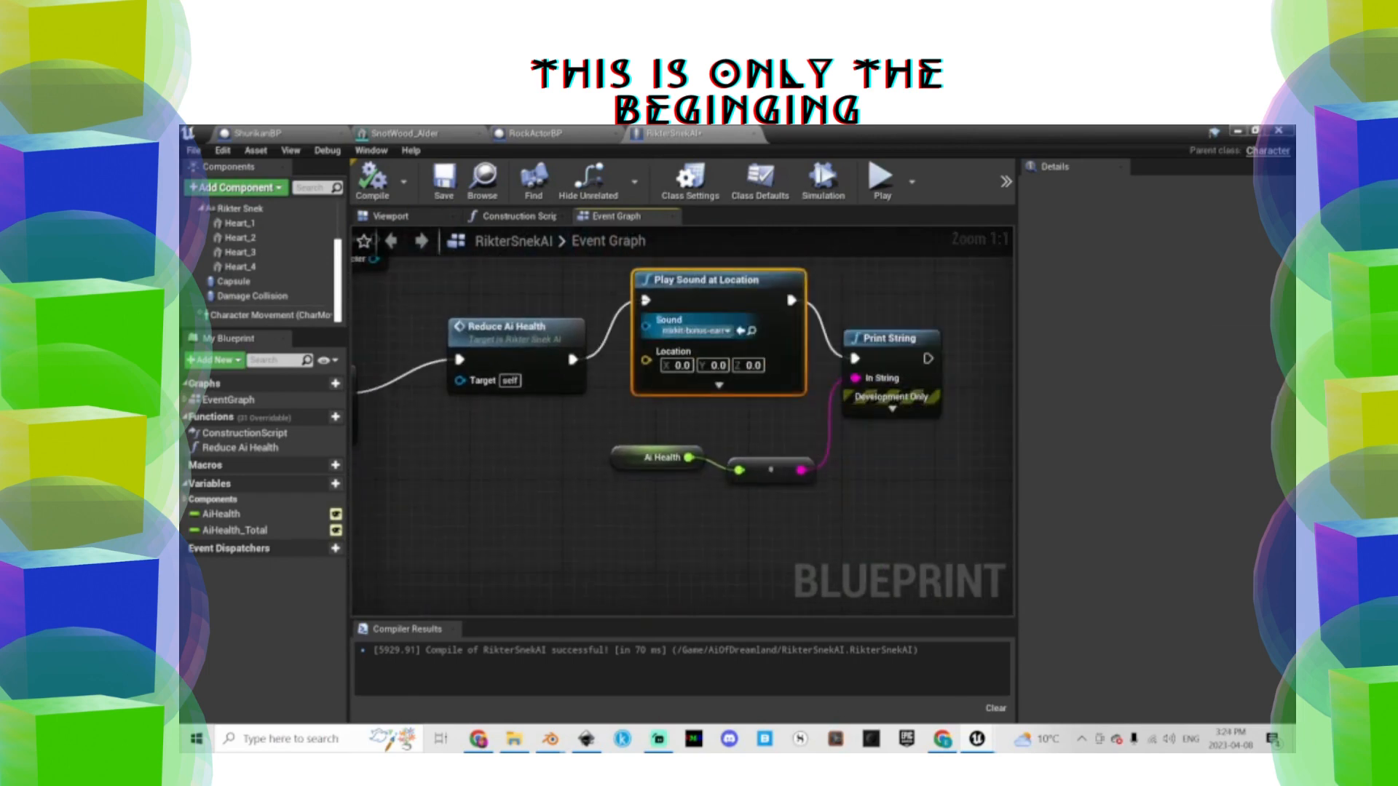
Save the RikterSnekAI blueprint and place a RikterSnekAI actor in the forest level among the trees
{"action": "left_click", "coordinate": [442, 191]}
{"action": "left_click", "coordinate": [1239, 133]}
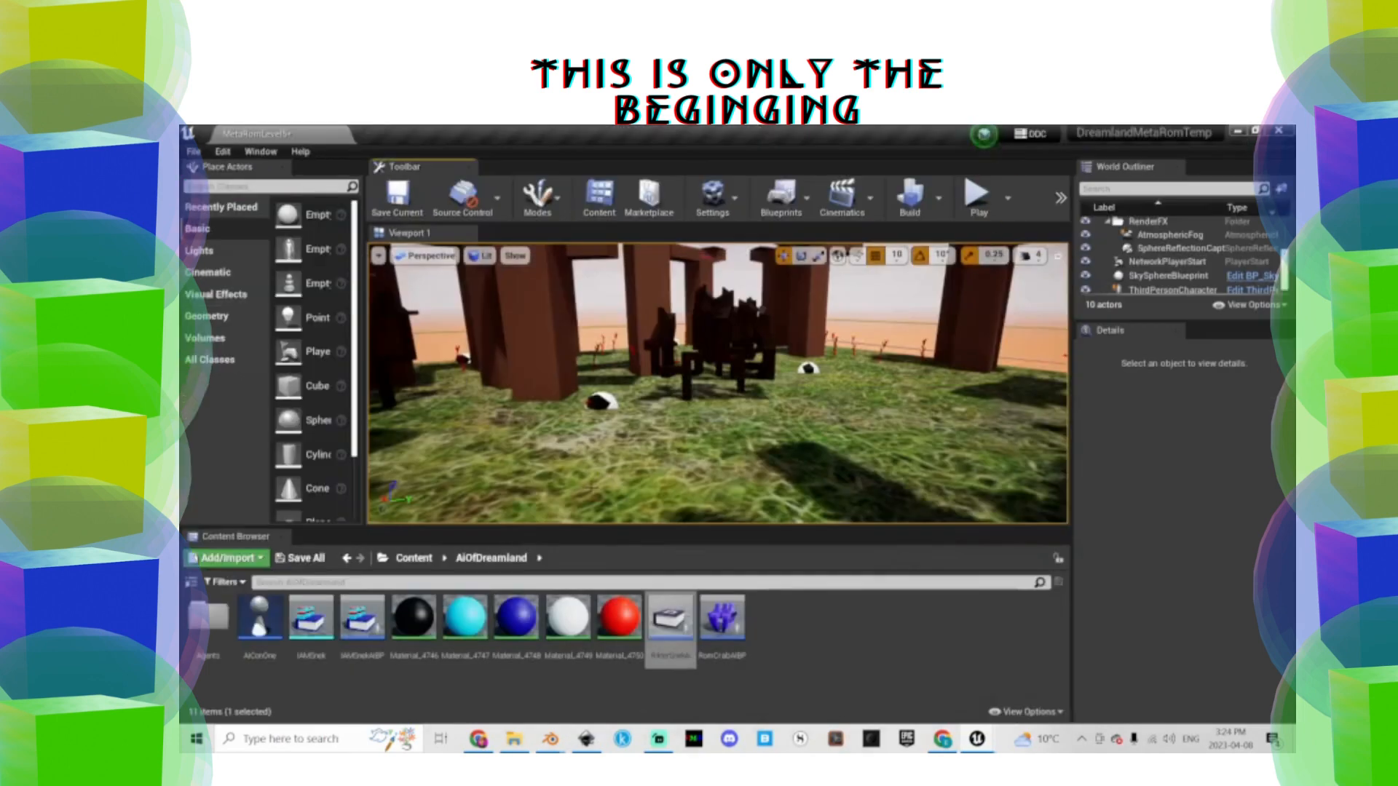
{"action": "left_click_drag", "start_coordinate": [681, 606], "coordinate": [827, 423]}
{"action": "scroll", "coordinate": [835, 362], "scroll_direction": "down", "scroll_amount": 20}
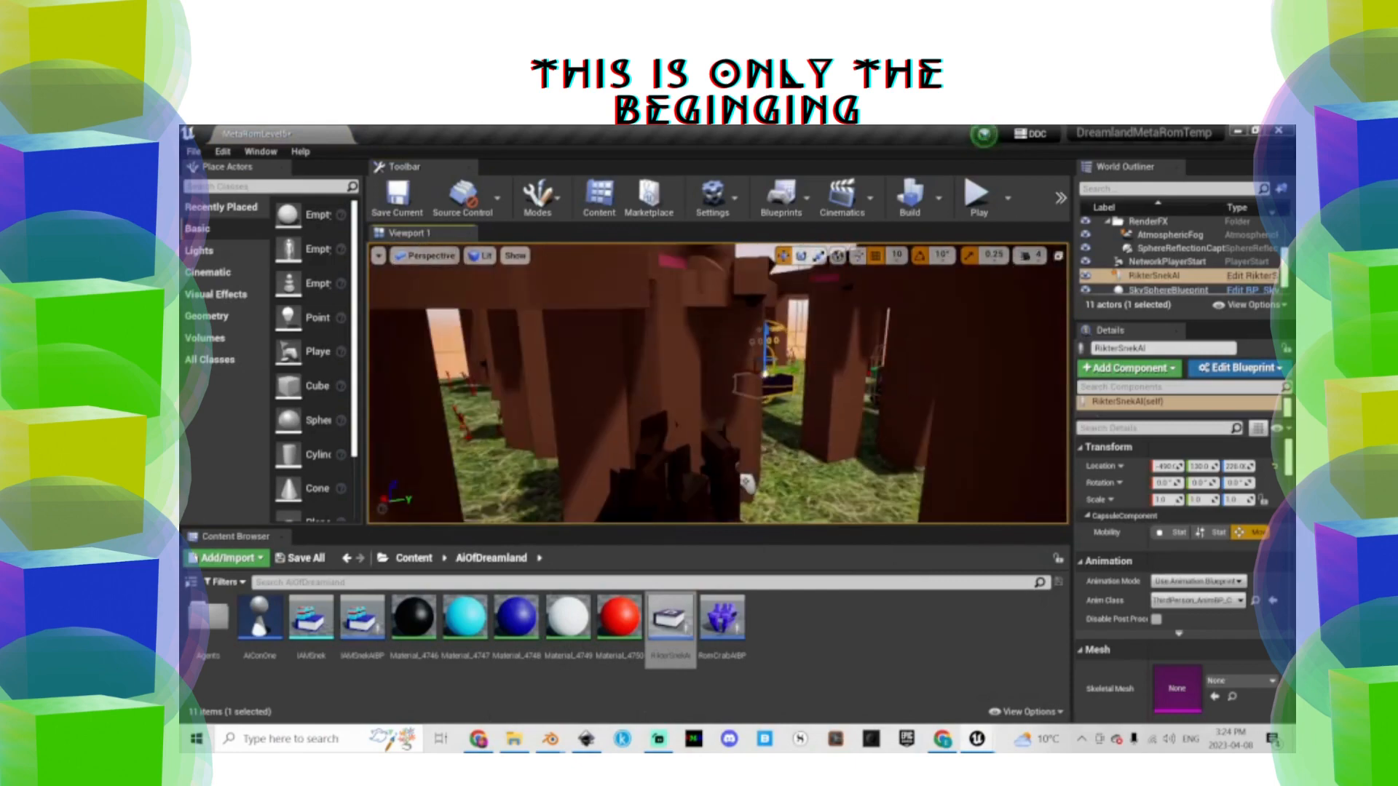
Place a Nav Mesh Bounds Volume on the terrain and enlarge its X, Y and Z brush sizes to cover the grass block
{"action": "right_click_drag", "start_coordinate": [553, 422], "coordinate": [553, 399]}
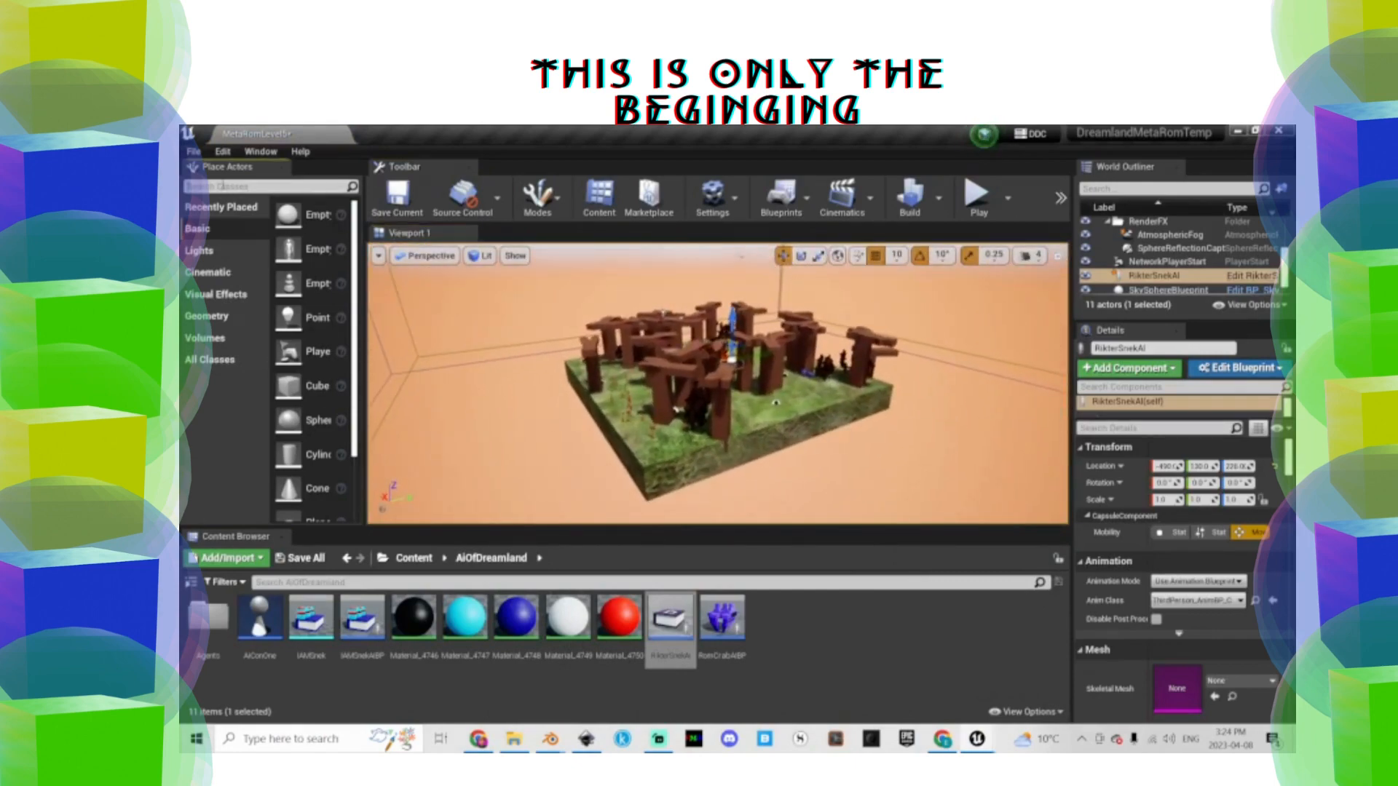
{"action": "left_click", "coordinate": [270, 186]}
{"action": "type", "text": "nav"}
{"action": "left_click_drag", "start_coordinate": [281, 283], "coordinate": [716, 409]}
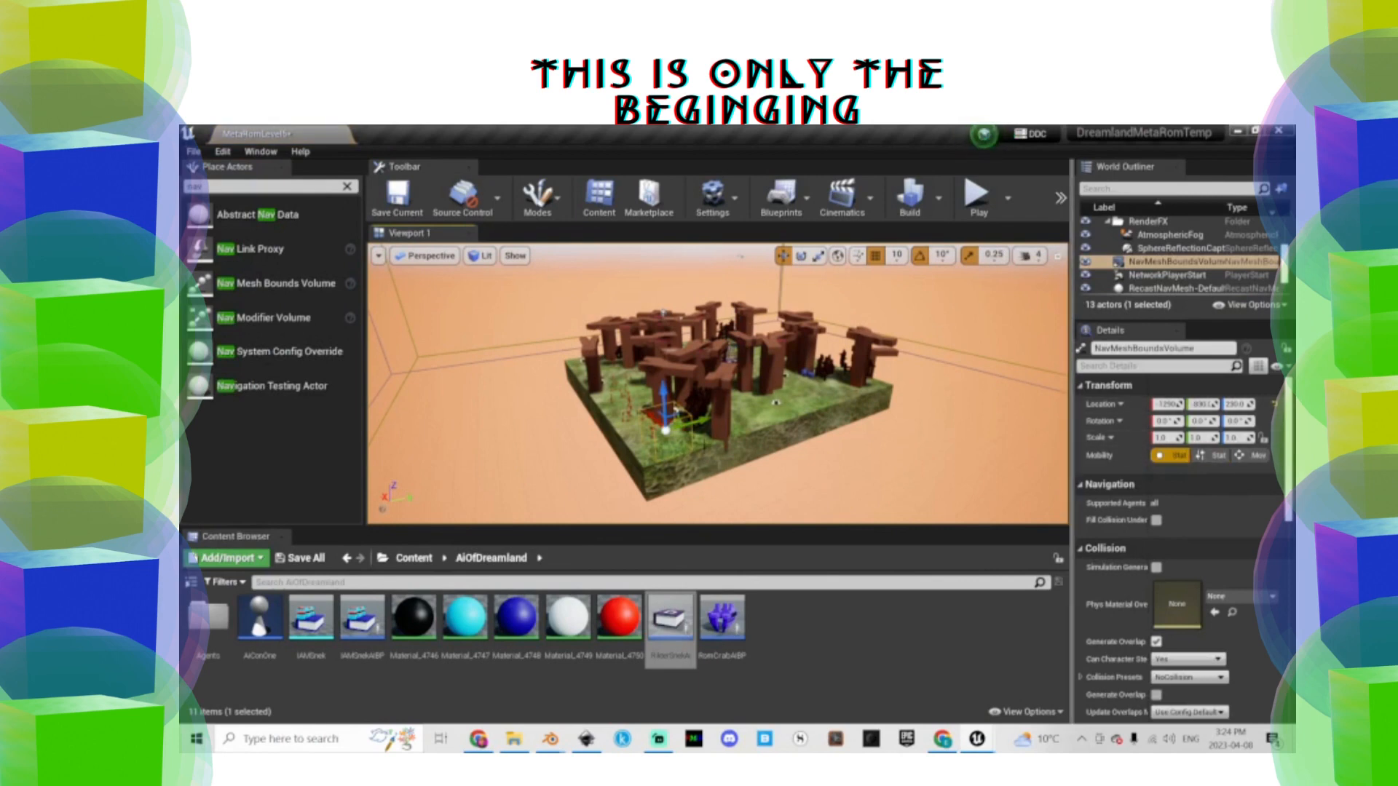
{"action": "scroll", "coordinate": [1136, 559], "scroll_direction": "down", "scroll_amount": 6}
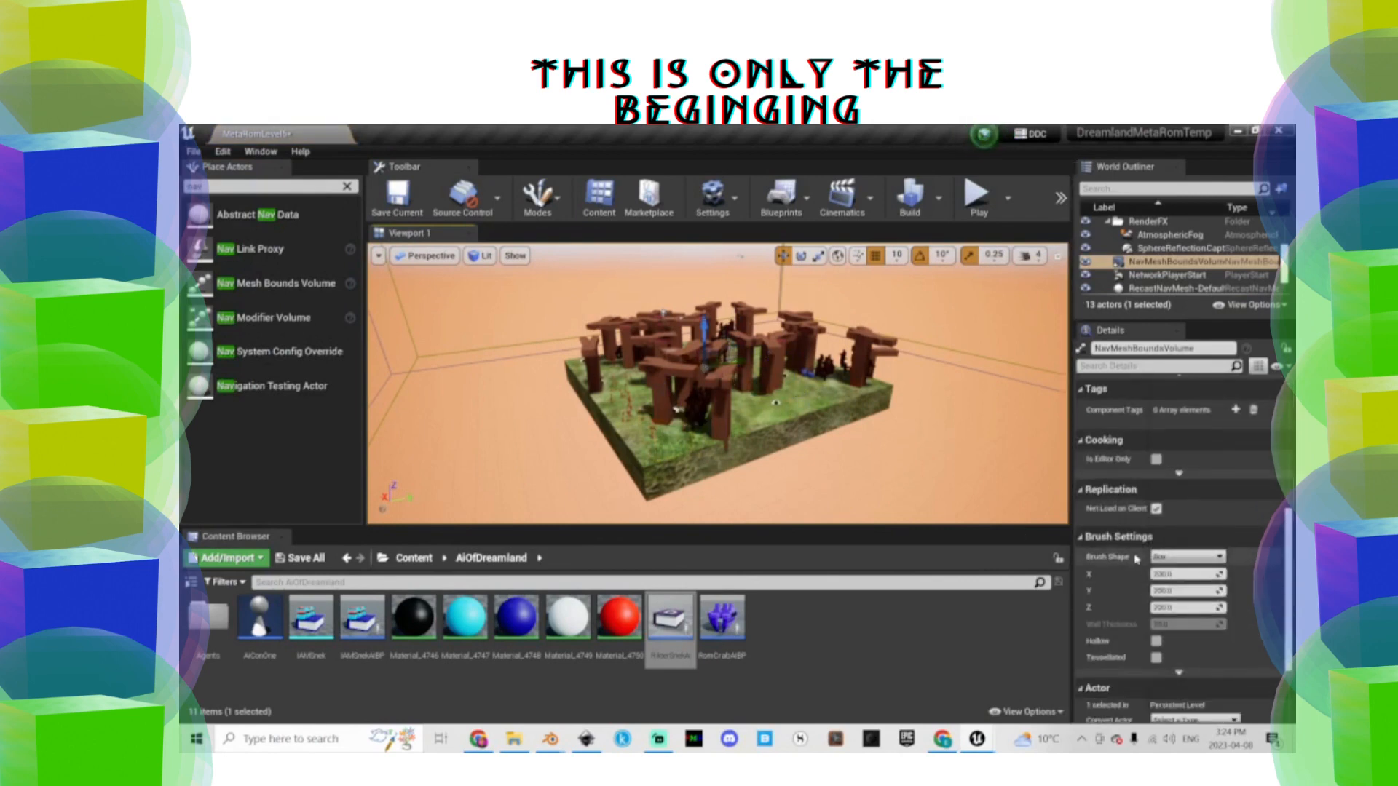
{"action": "left_click_drag", "start_coordinate": [1183, 574], "coordinate": [1237, 575]}
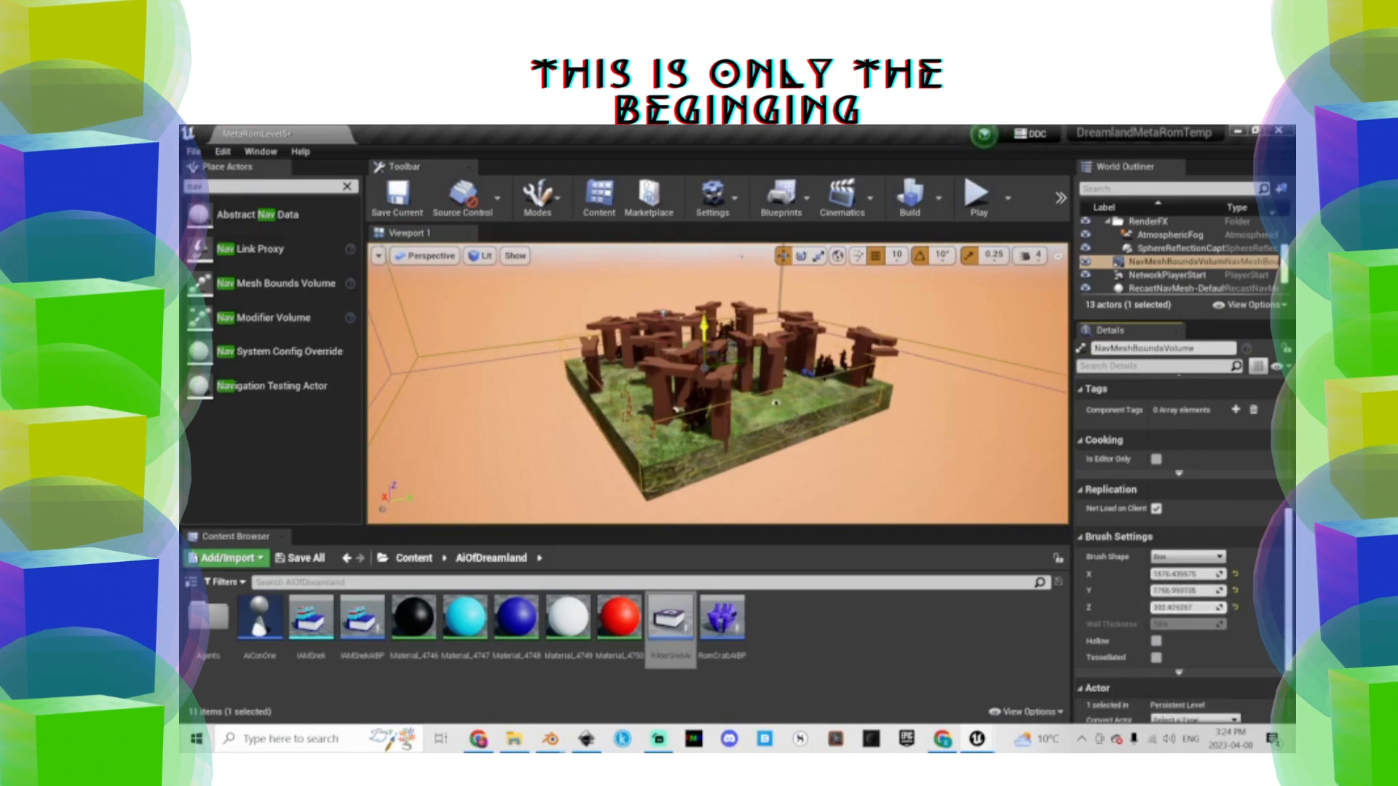
Play-test the level, running the character around the trees to see how the Rikter Snek enemy follows, and stop the session
{"action": "left_click", "coordinate": [976, 195]}
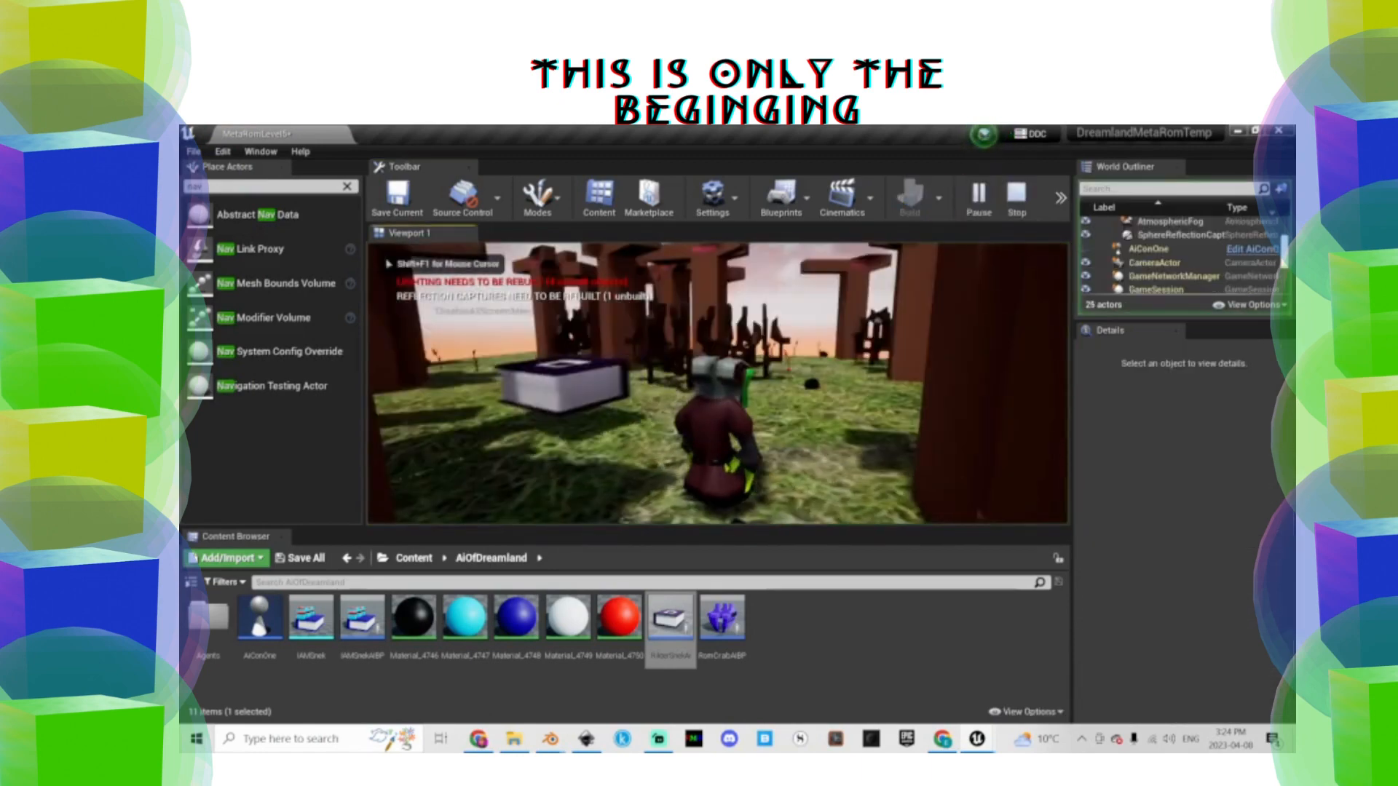
{"action": "key", "text": "w"}
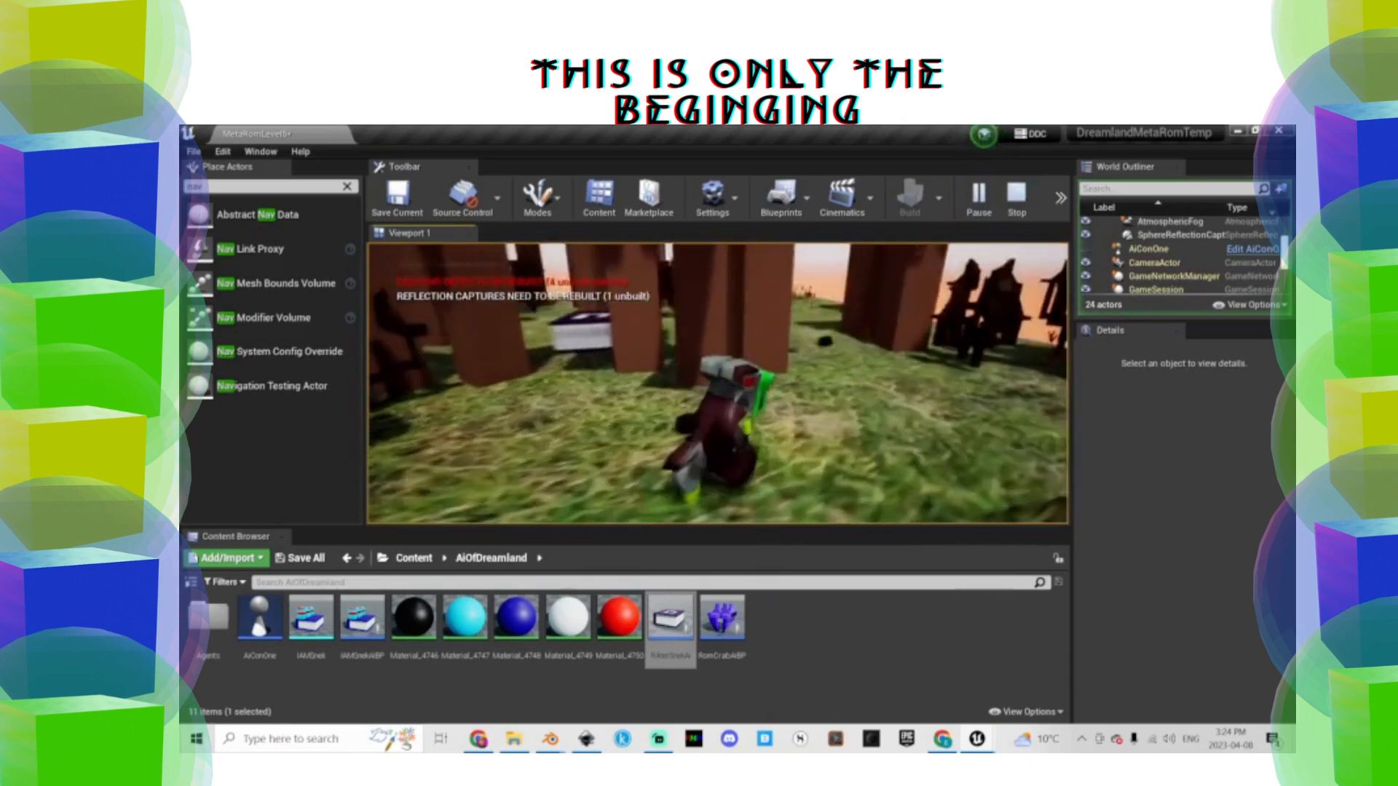
{"action": "key", "text": "w"}
{"action": "key", "text": "d"}
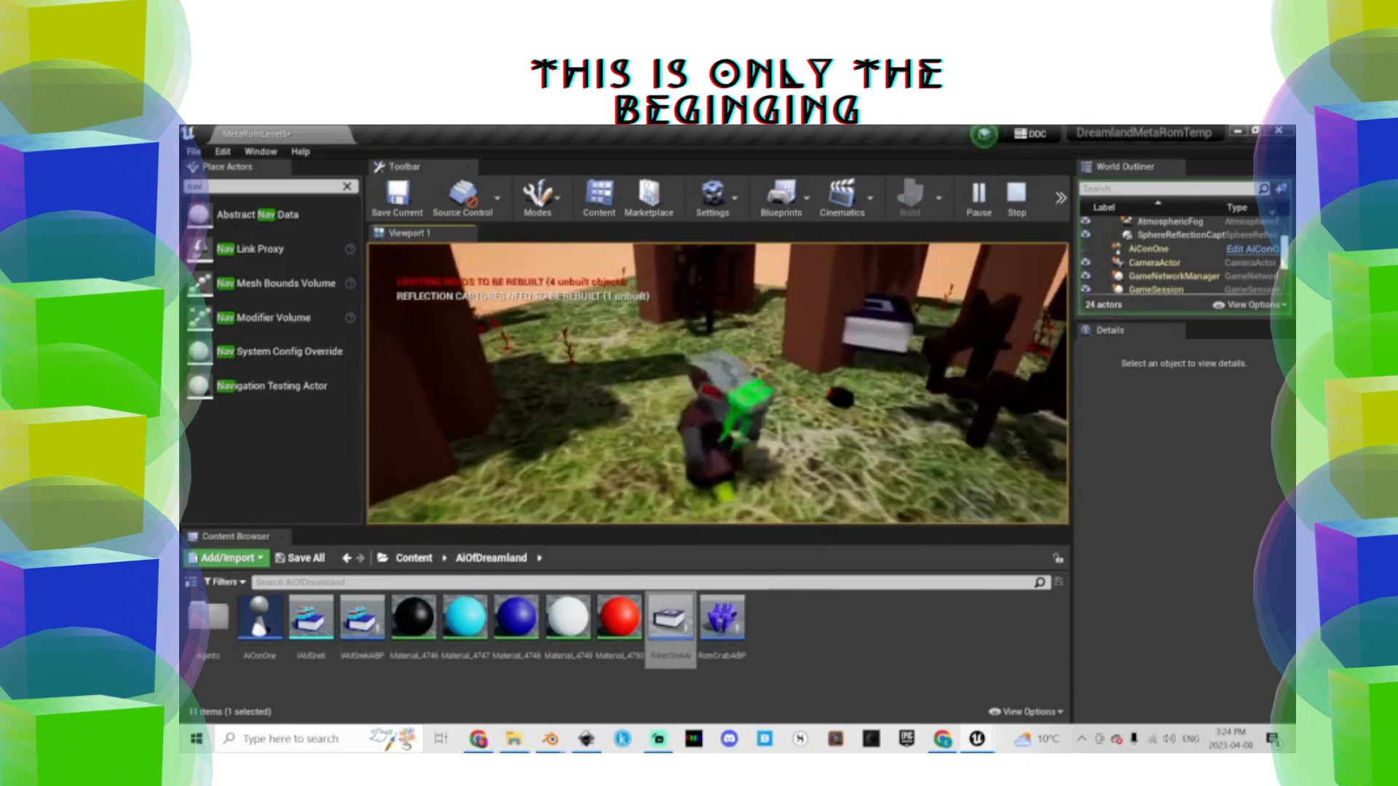
{"action": "key", "text": "w"}
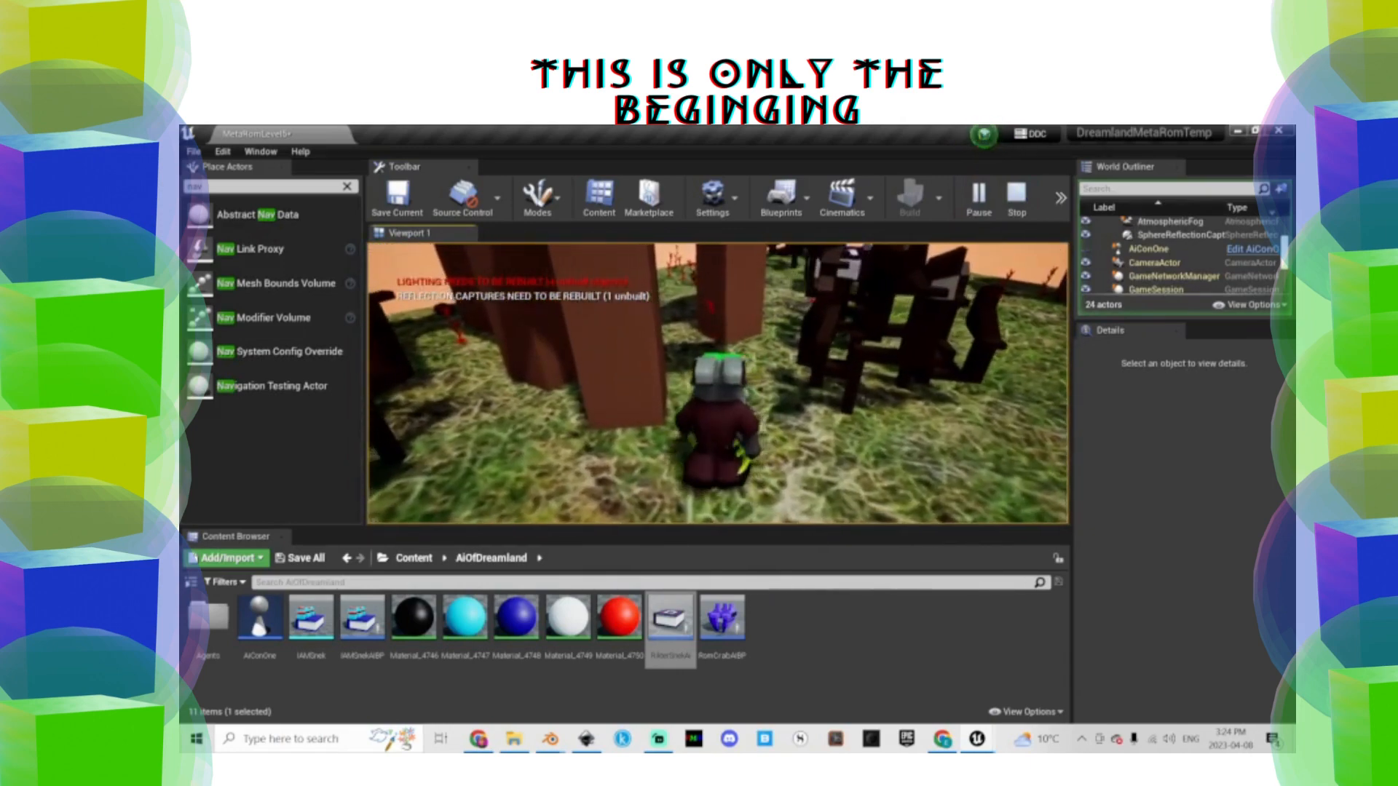
{"action": "key", "text": "d"}
{"action": "key", "text": "w"}
{"action": "key", "text": "a"}
{"action": "key", "text": "d"}
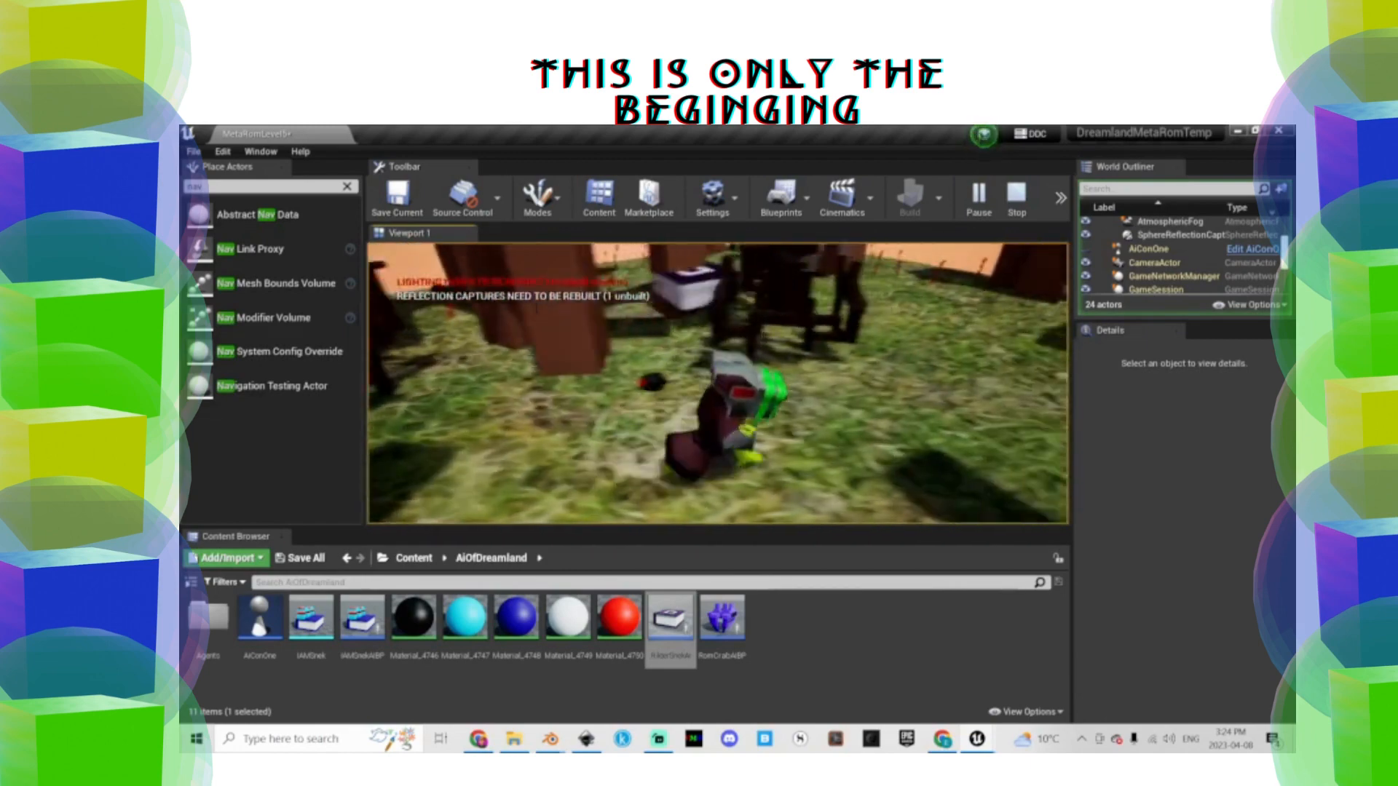
{"action": "key", "text": "a"}
{"action": "key", "text": "s"}
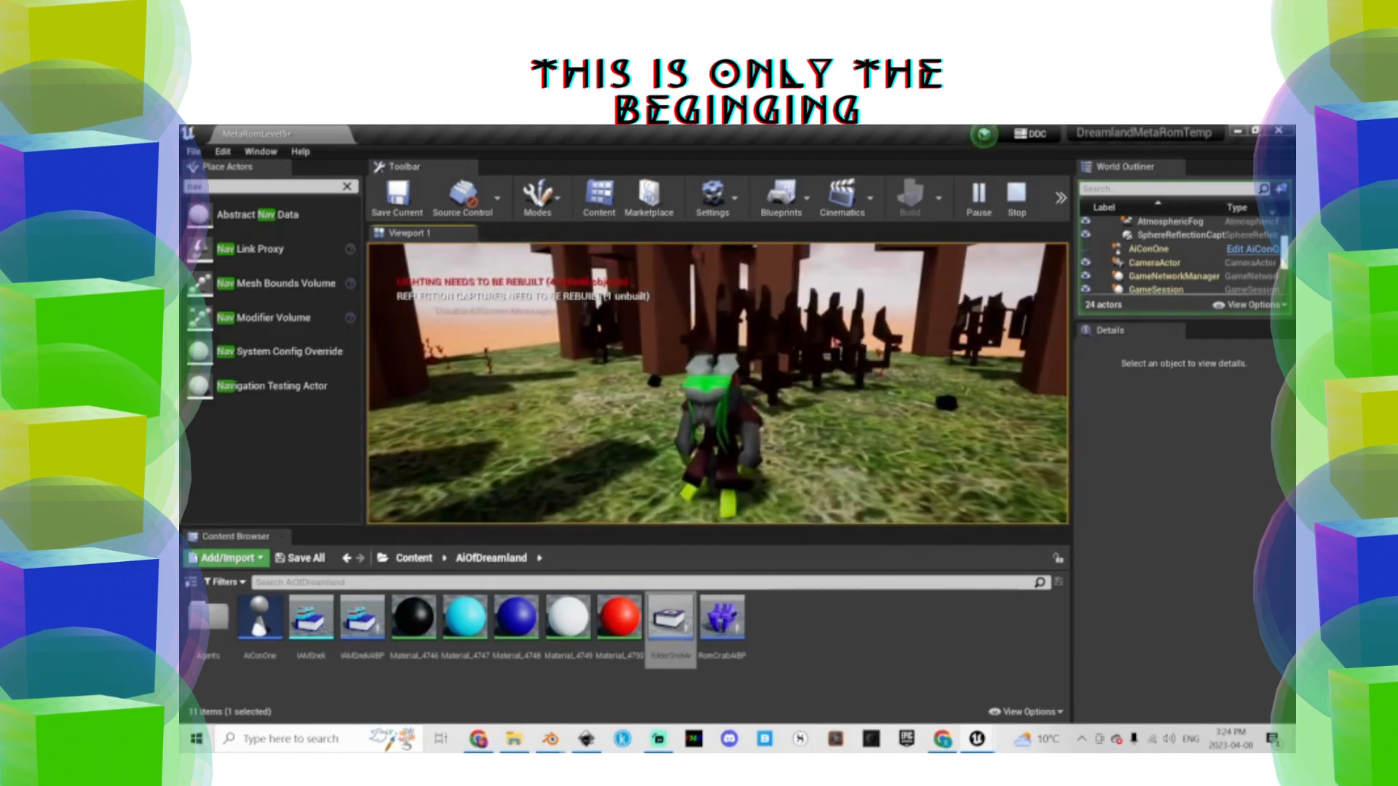
{"action": "key", "text": "a"}
{"action": "key", "text": "w"}
{"action": "key", "text": "d"}
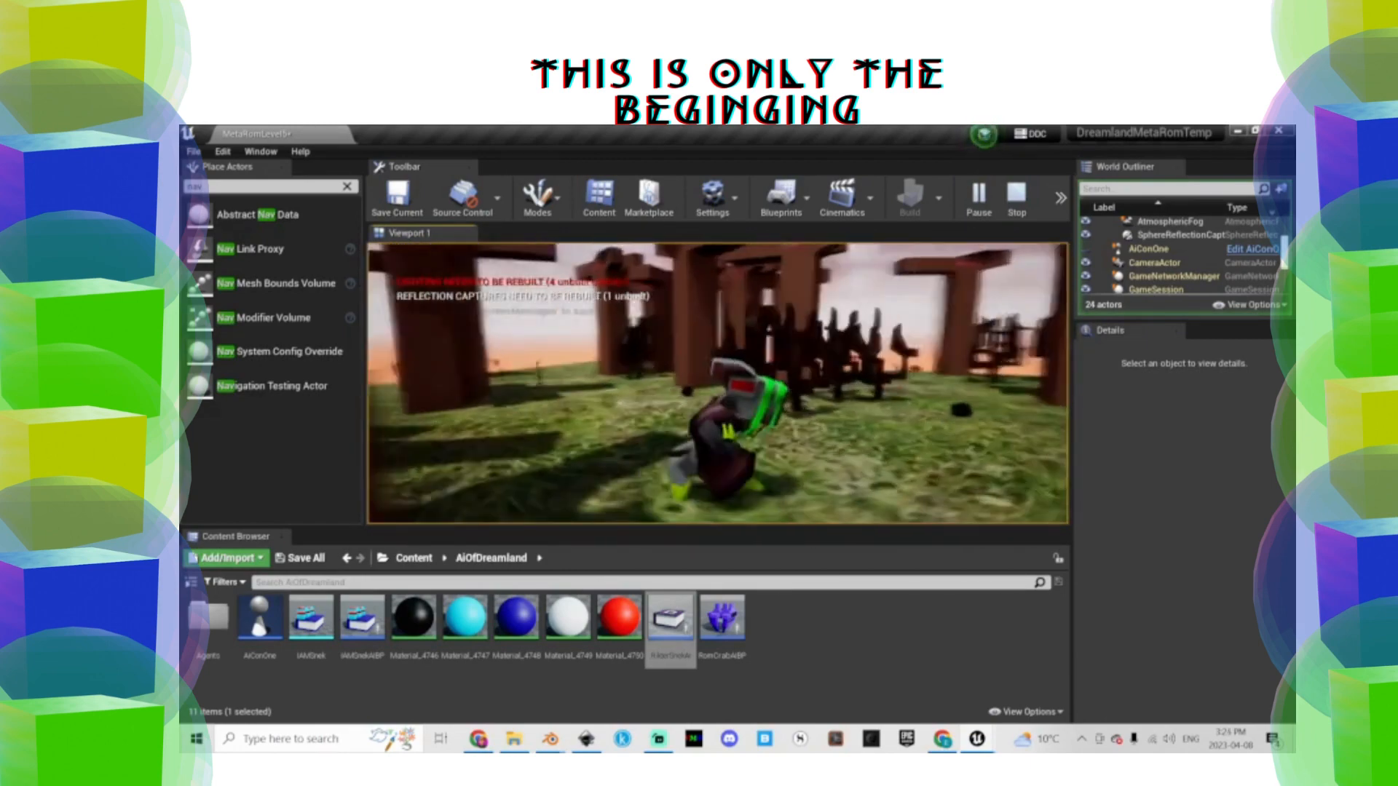
{"action": "key", "text": "d"}
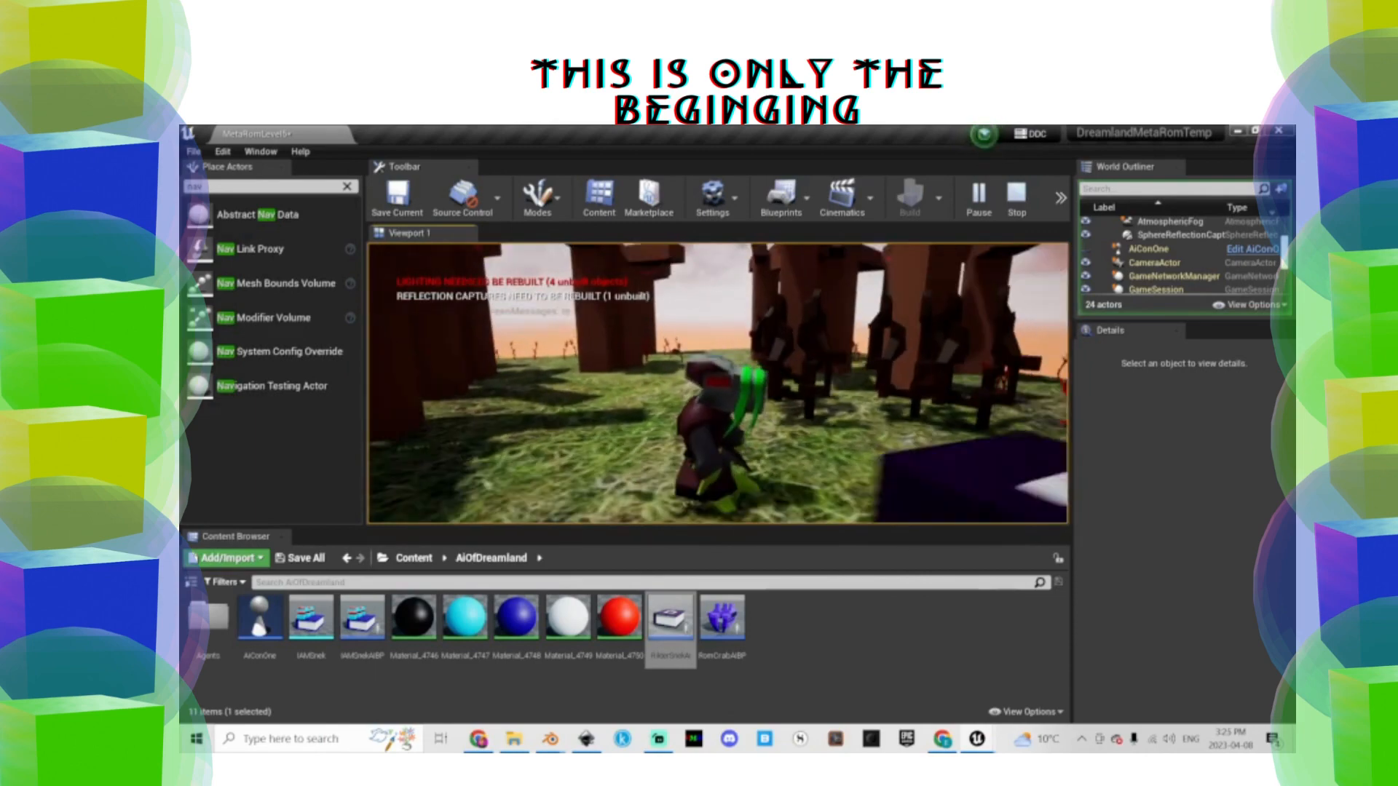
{"action": "key", "text": "Escape"}
Switch to the Blender scene with the prop models and undo the recent edits, including the renaming of the berry, trident and rock objects
{"action": "key", "text": "alt+Tab"}
{"action": "left_click", "coordinate": [1023, 380]}
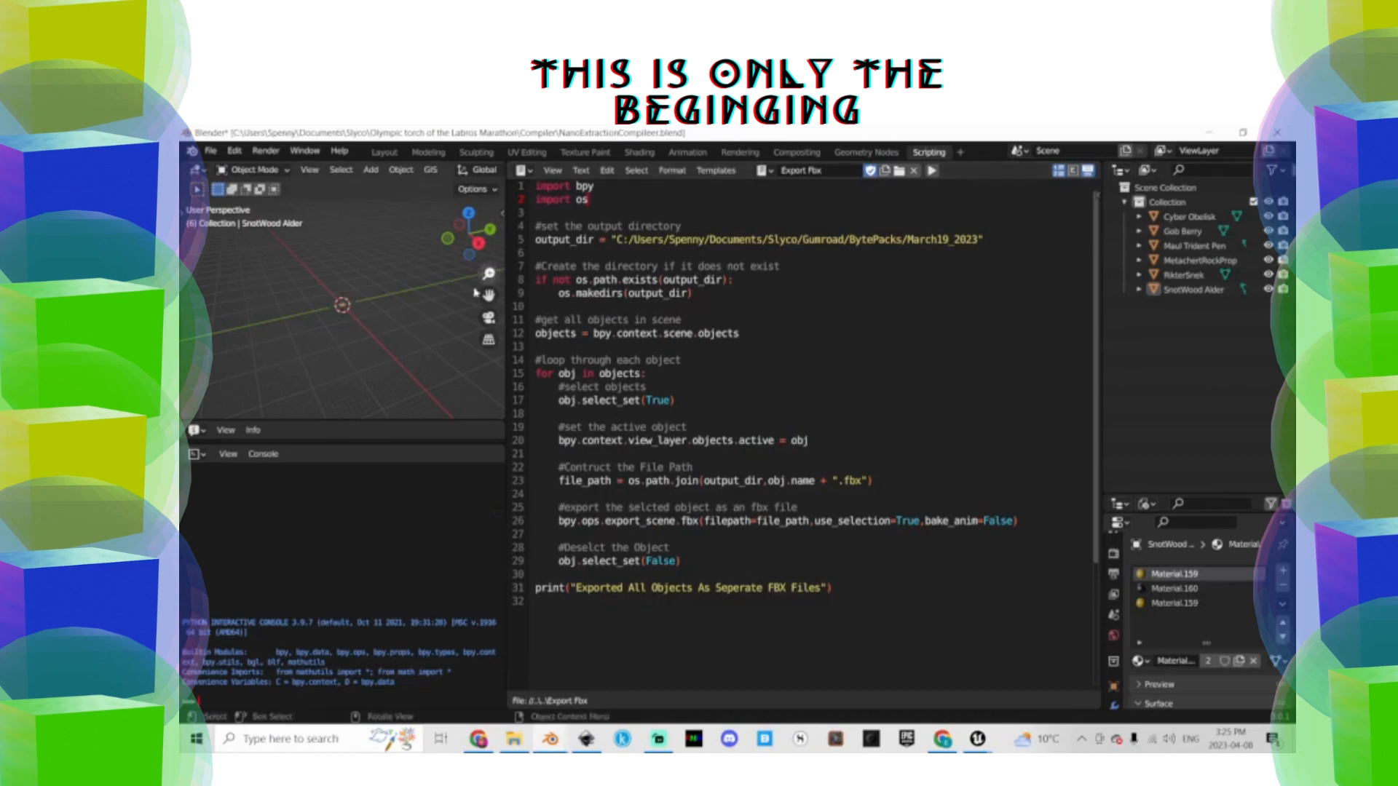
{"action": "key", "text": "alt+Tab"}
{"action": "left_click", "coordinate": [350, 520]}
{"action": "scroll", "coordinate": [776, 427], "scroll_direction": "up", "scroll_amount": 2}
{"action": "key", "text": "ctrl+z"}
{"action": "key", "text": "ctrl+z"}
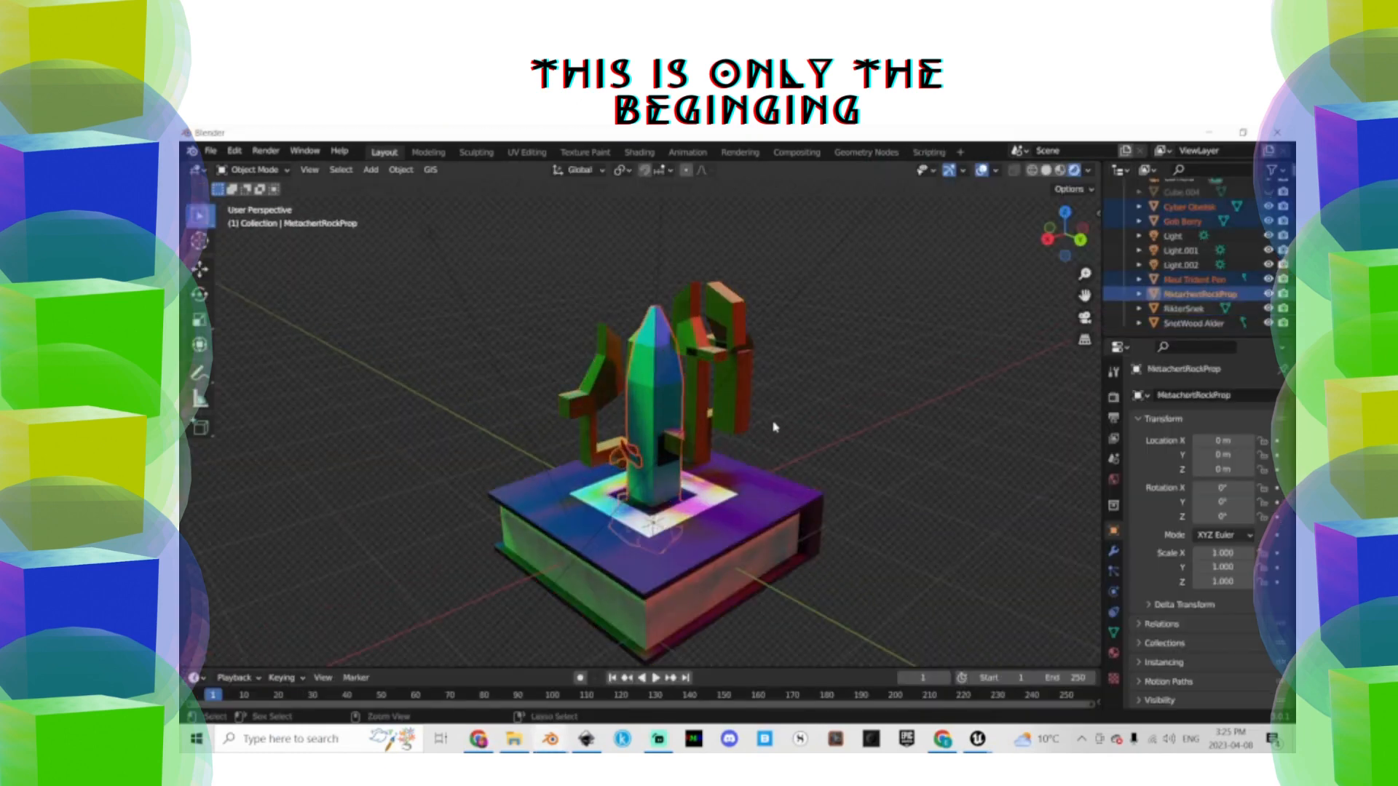
{"action": "key", "text": "ctrl+z"}
{"action": "key", "text": "ctrl+z"}
{"action": "key", "text": "ctrl+z"}
{"action": "key", "text": "ctrl+z"}
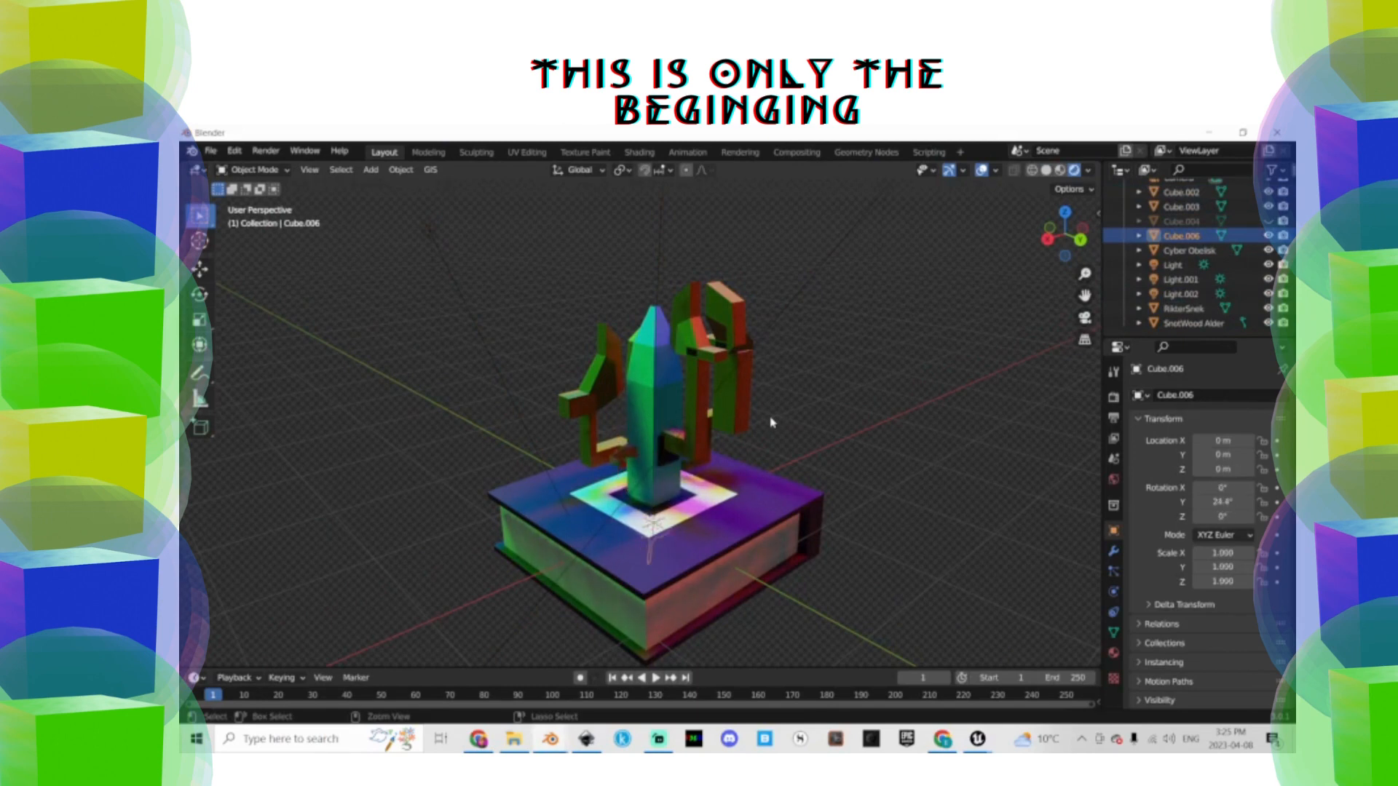
Move the Cyber Obelisk and SnotWood Alder models away from the book so they stand separately
{"action": "scroll", "coordinate": [770, 420], "scroll_direction": "down", "scroll_amount": 2}
{"action": "left_click", "coordinate": [661, 457]}
{"action": "left_click", "coordinate": [673, 434]}
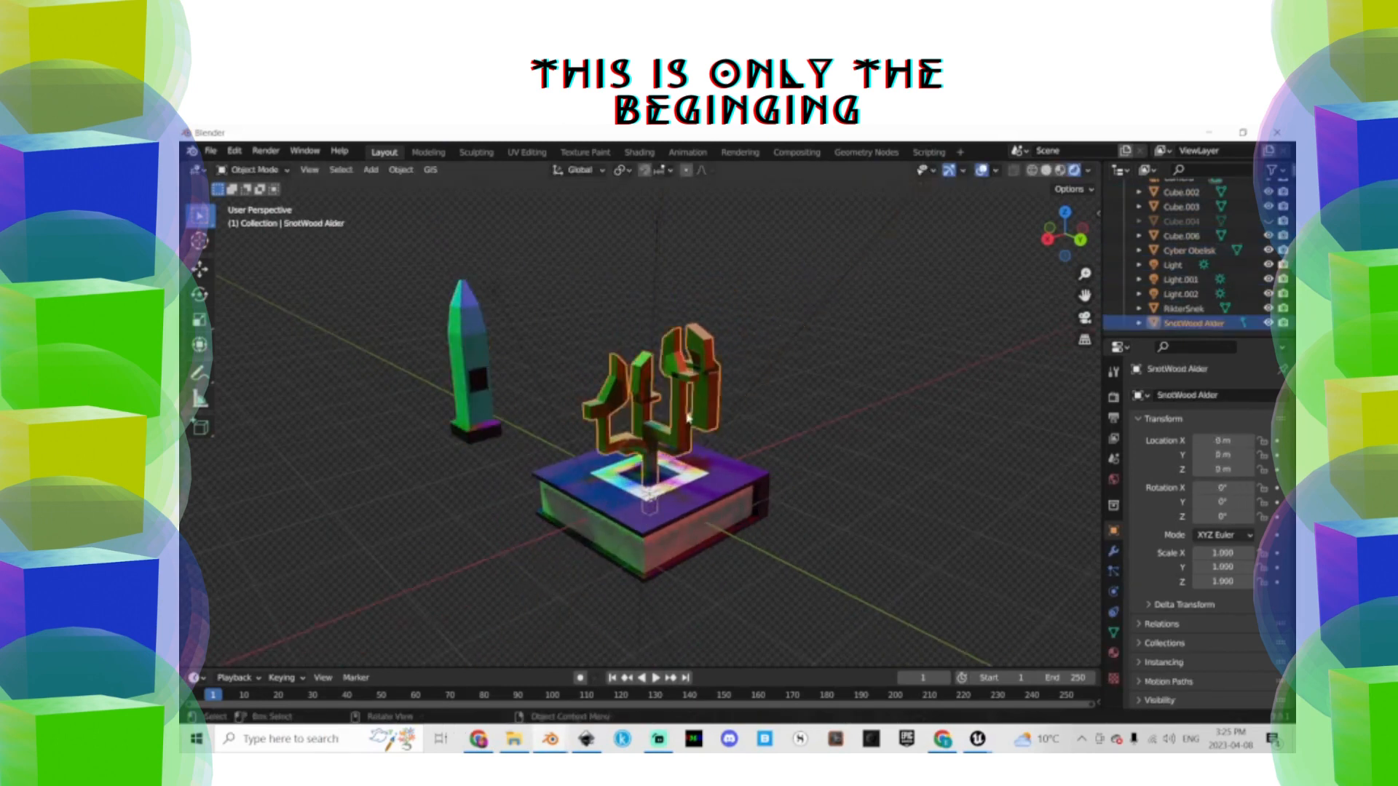
{"action": "key", "text": "g"}
{"action": "left_click", "coordinate": [564, 315]}
Move the green hooked berry, Cube.002, clear of the book and up into the open space behind it
{"action": "left_click", "coordinate": [648, 463]}
{"action": "key", "text": "g"}
{"action": "left_click", "coordinate": [737, 358]}
{"action": "left_click", "coordinate": [743, 393]}
{"action": "left_click", "coordinate": [742, 393]}
{"action": "key", "text": "g"}
{"action": "left_click", "coordinate": [835, 406]}
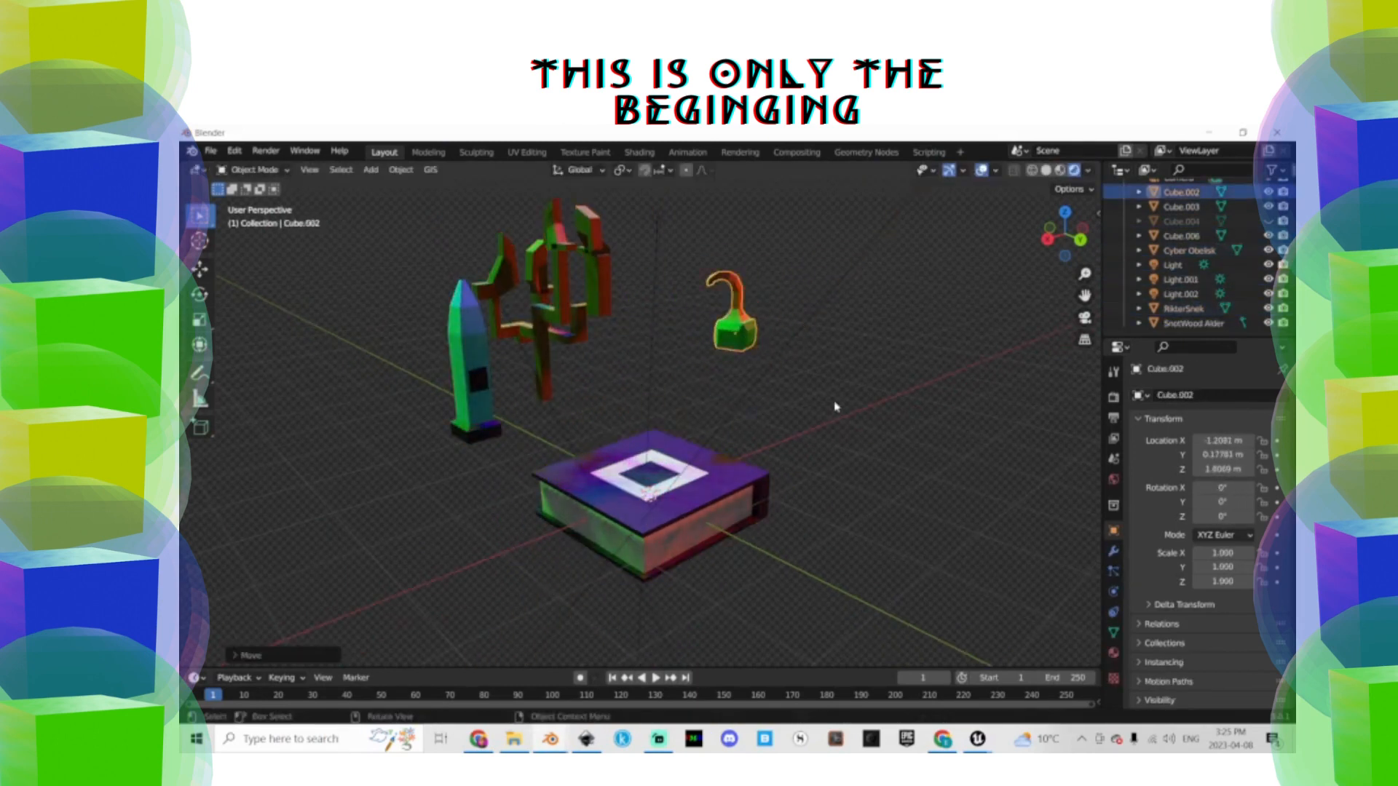
{"action": "key", "text": "g"}
{"action": "left_click", "coordinate": [798, 306]}
Move the RikterSnek book away from the origin and rotate the small rock, Cube.003, about the Z axis
{"action": "left_click", "coordinate": [684, 506]}
{"action": "key", "text": "g"}
{"action": "left_click", "coordinate": [850, 404]}
{"action": "left_click", "coordinate": [655, 495]}
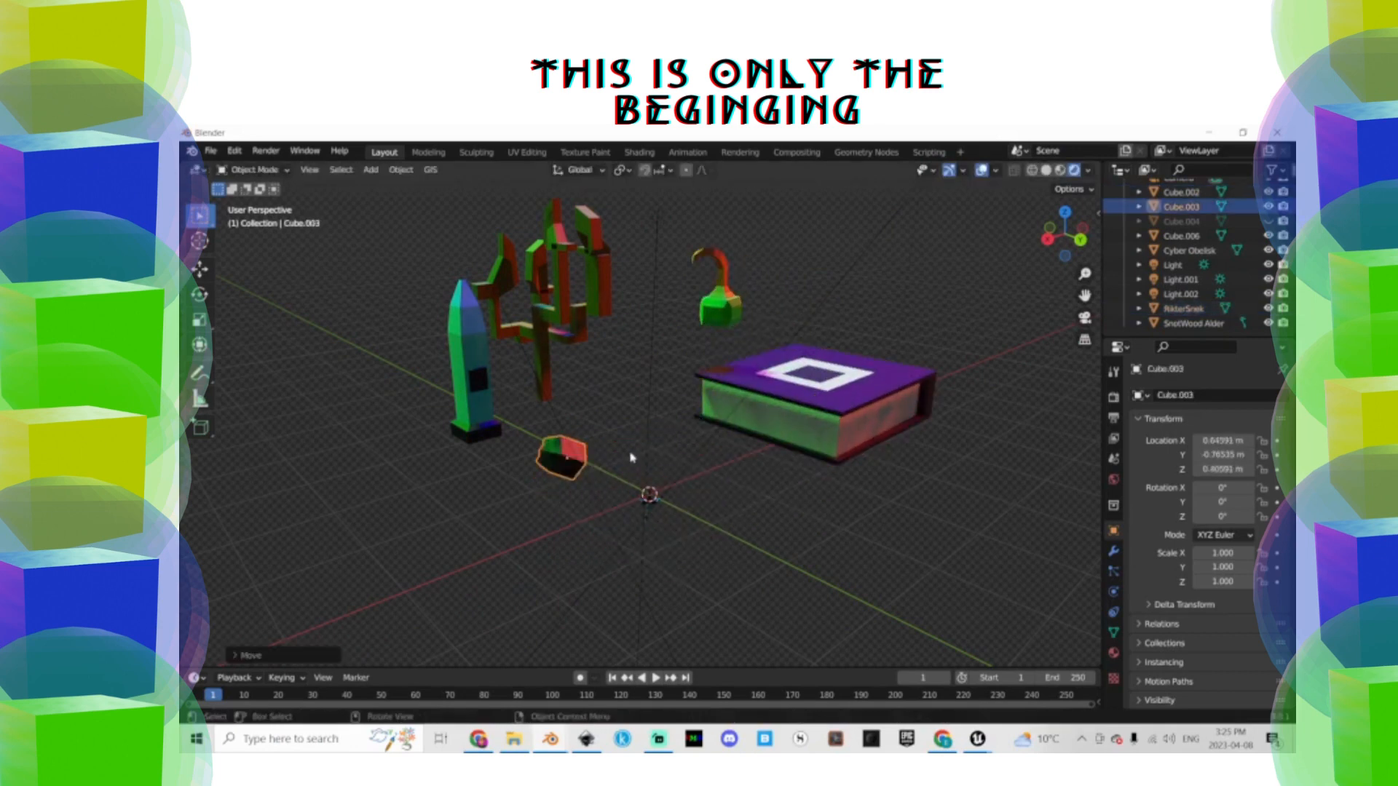
{"action": "key", "text": "r"}
{"action": "key", "text": "z"}
{"action": "left_click", "coordinate": [623, 498]}
Enlarge the trident, Cube.006, to a scale of about 3.5, move it up beside the origin and rotate it about X
{"action": "left_click", "coordinate": [653, 503]}
{"action": "key", "text": "s"}
{"action": "left_click", "coordinate": [717, 528]}
{"action": "key", "text": "g"}
{"action": "left_click", "coordinate": [728, 437]}
{"action": "key", "text": "s"}
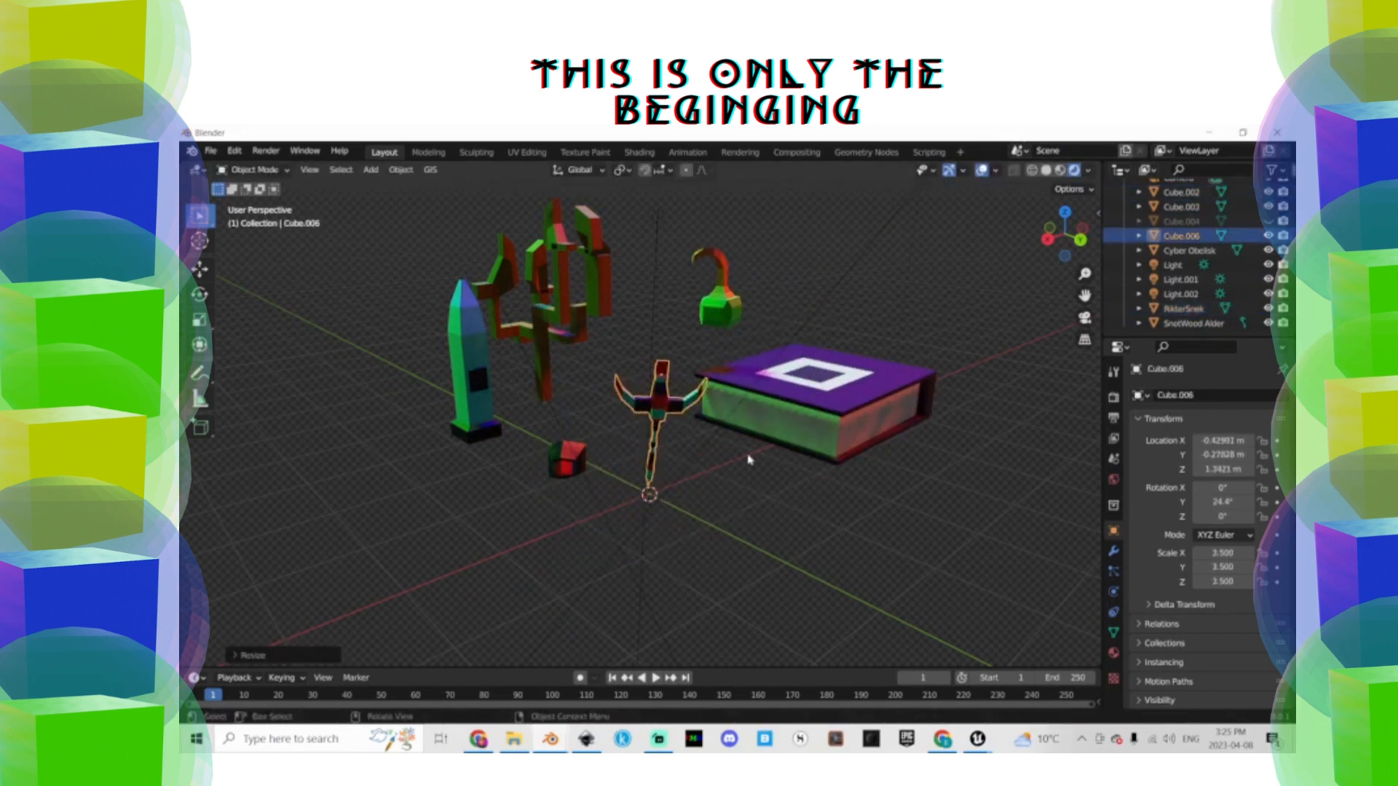
{"action": "key", "text": "r"}
{"action": "key", "text": "y"}
{"action": "key", "text": "x"}
{"action": "left_click", "coordinate": [786, 438]}
Move the RikterSnek book farther from the other props and rotate the trident about the Z axis
{"action": "left_click", "coordinate": [806, 417]}
{"action": "key", "text": "g"}
{"action": "left_click", "coordinate": [913, 410]}
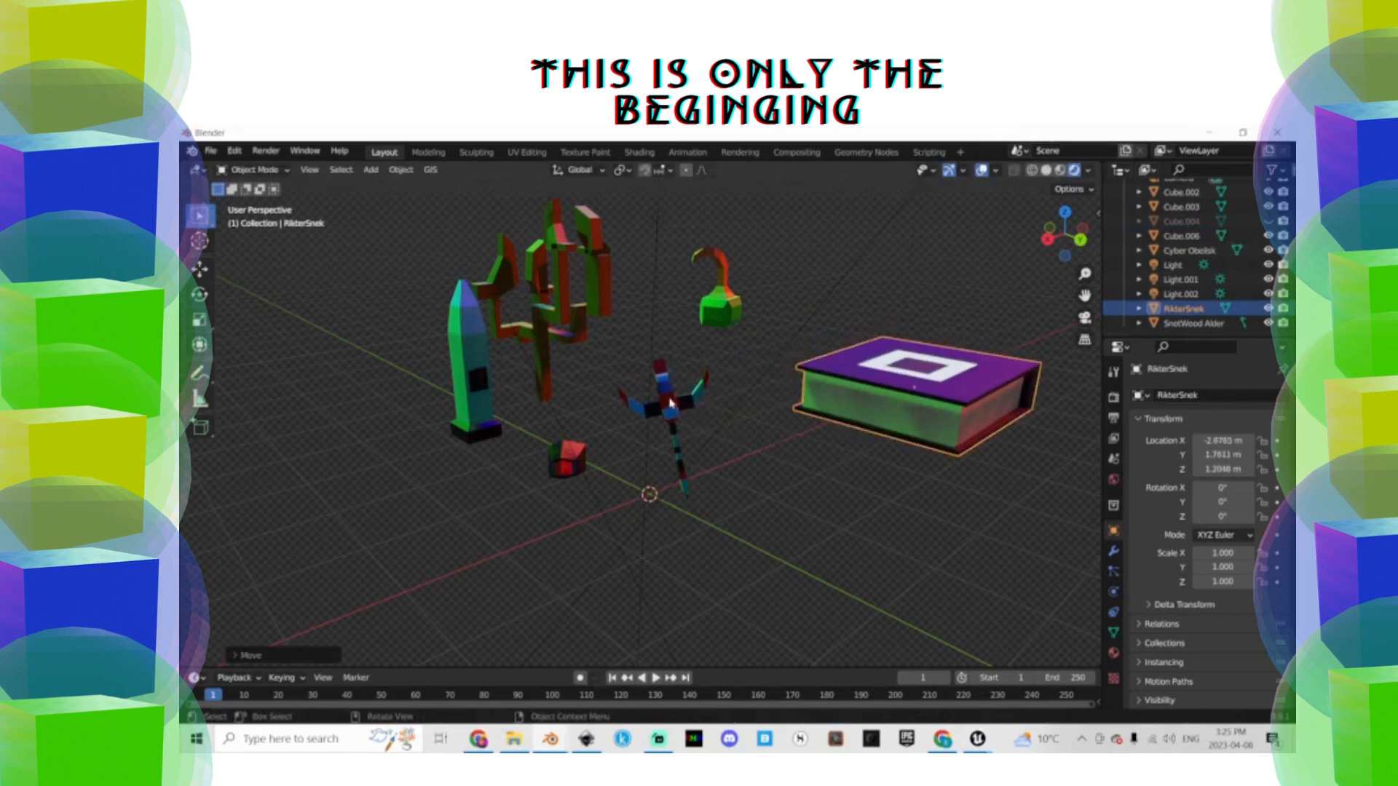
{"action": "left_click", "coordinate": [670, 402]}
{"action": "key", "text": "r"}
{"action": "key", "text": "z"}
{"action": "left_click", "coordinate": [725, 500]}
Stand the RikterSnek book upright, rotating it to about 97° on X and about -269° on Z so its cover faces forward
{"action": "left_click", "coordinate": [917, 379]}
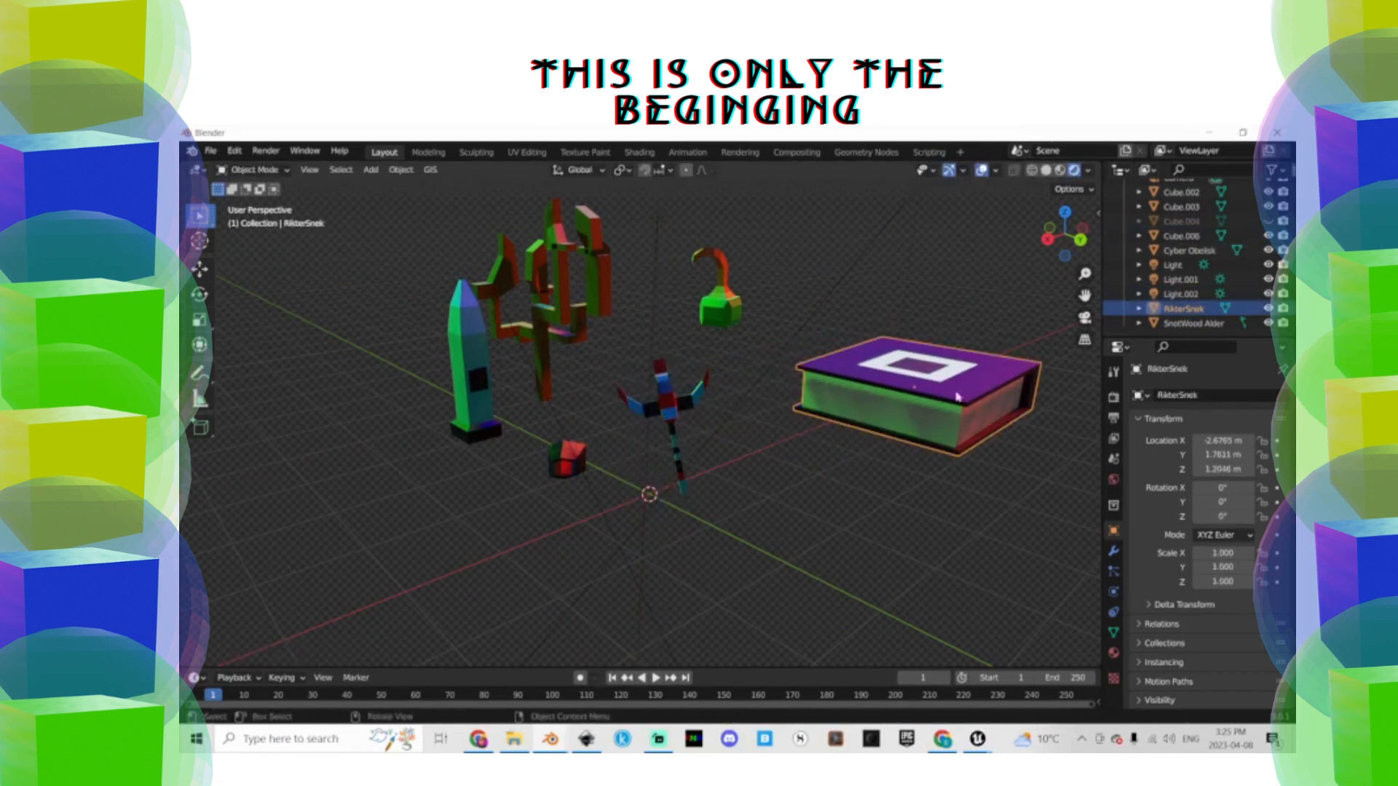
{"action": "key", "text": "r"}
{"action": "key", "text": "x"}
{"action": "left_click", "coordinate": [941, 268]}
{"action": "key", "text": "r"}
{"action": "key", "text": "z"}
{"action": "left_click", "coordinate": [1029, 463]}
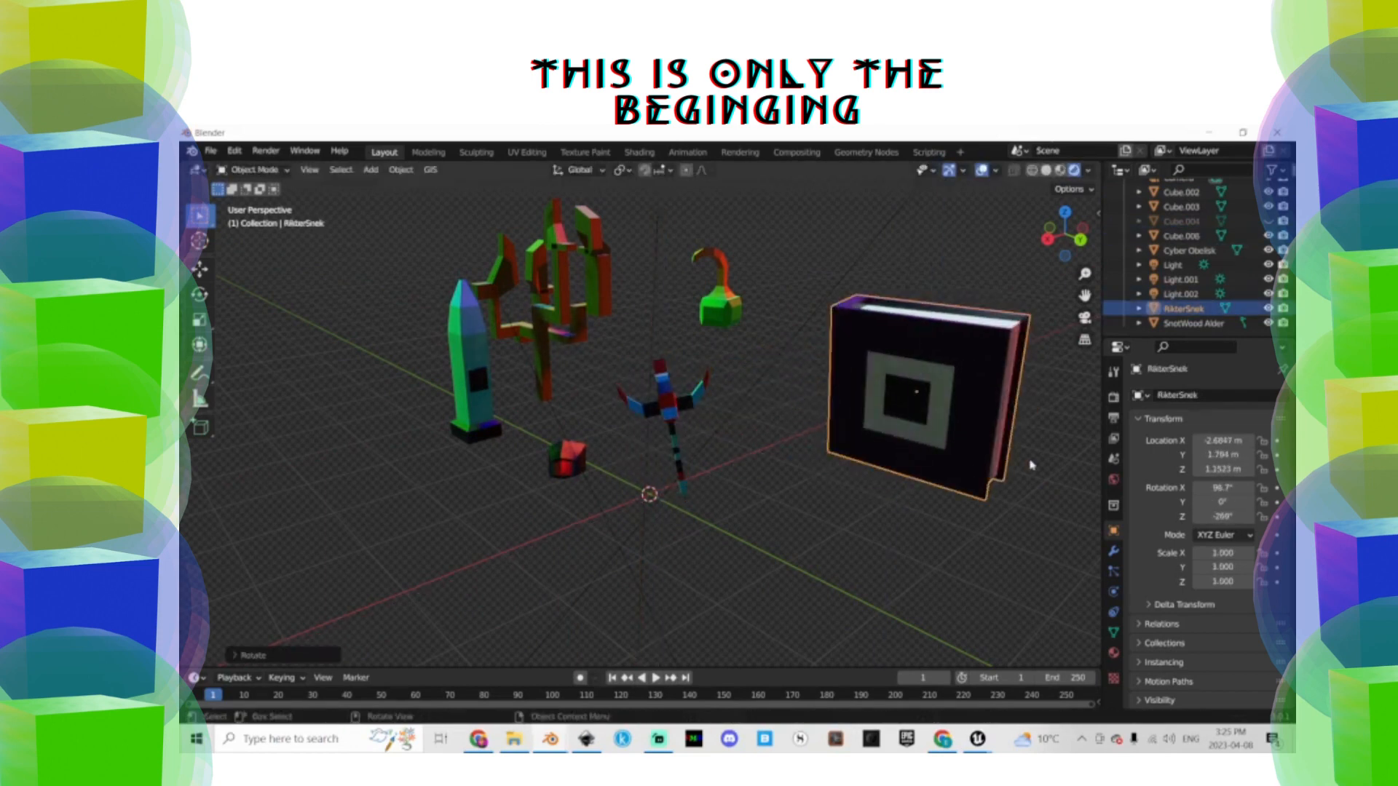
Shrink the upright RikterSnek book to a scale of about 0.45 and move it closer to the other props
{"action": "key", "text": "s"}
{"action": "left_click", "coordinate": [967, 422]}
{"action": "key", "text": "g"}
{"action": "left_click", "coordinate": [917, 405]}
Try stretching the upright RikterSnek book along the Z axis
{"action": "key", "text": "s"}
{"action": "key", "text": "z"}
{"action": "left_click", "coordinate": [958, 309]}
{"action": "right_click", "coordinate": [958, 309]}
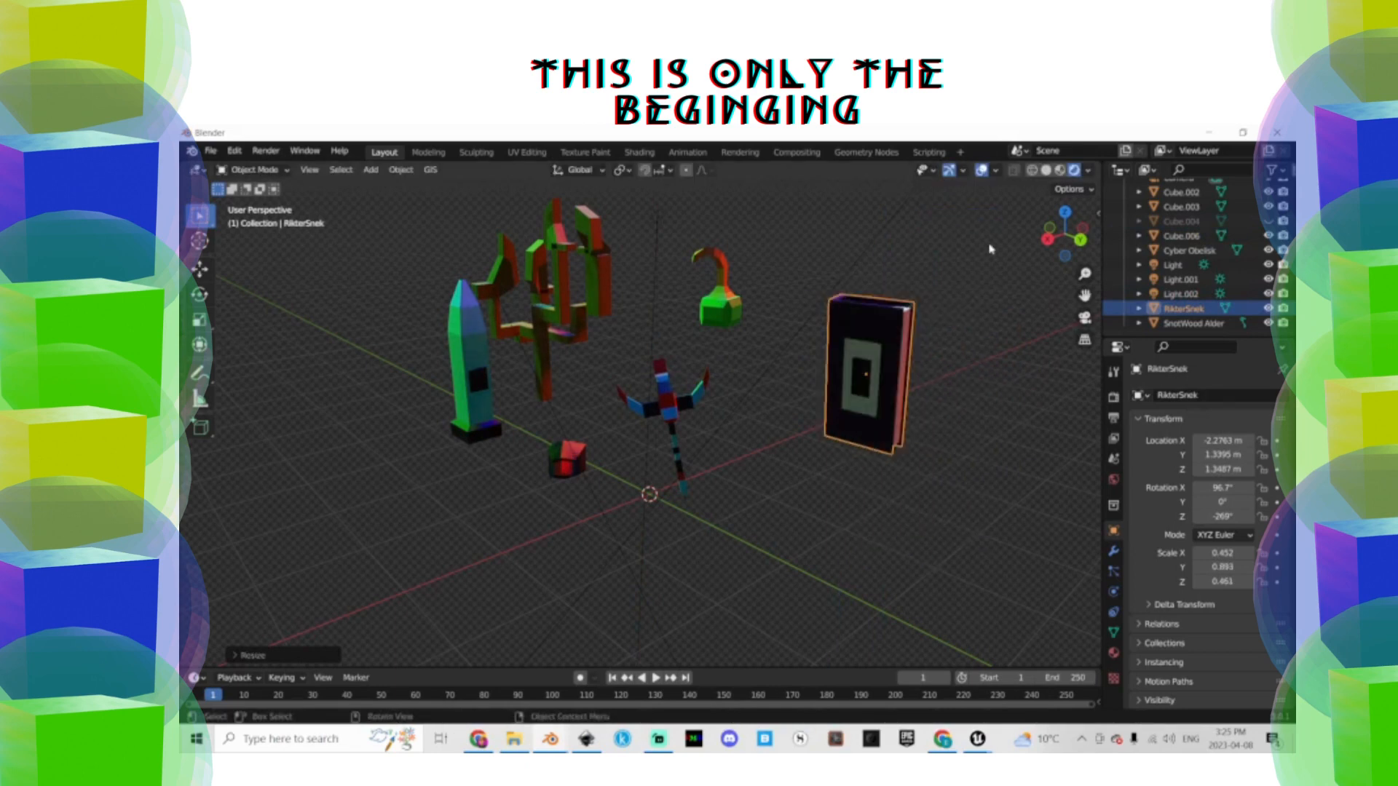
{"action": "key", "text": "ctrl+z"}
Clear the green hooked berry's rotation and turn it slightly, trying a rotation about the Z axis as well
{"action": "left_click", "coordinate": [757, 305]}
{"action": "left_click", "coordinate": [722, 308]}
{"action": "key", "text": "alt+r"}
{"action": "key", "text": "r"}
{"action": "key", "text": "z"}
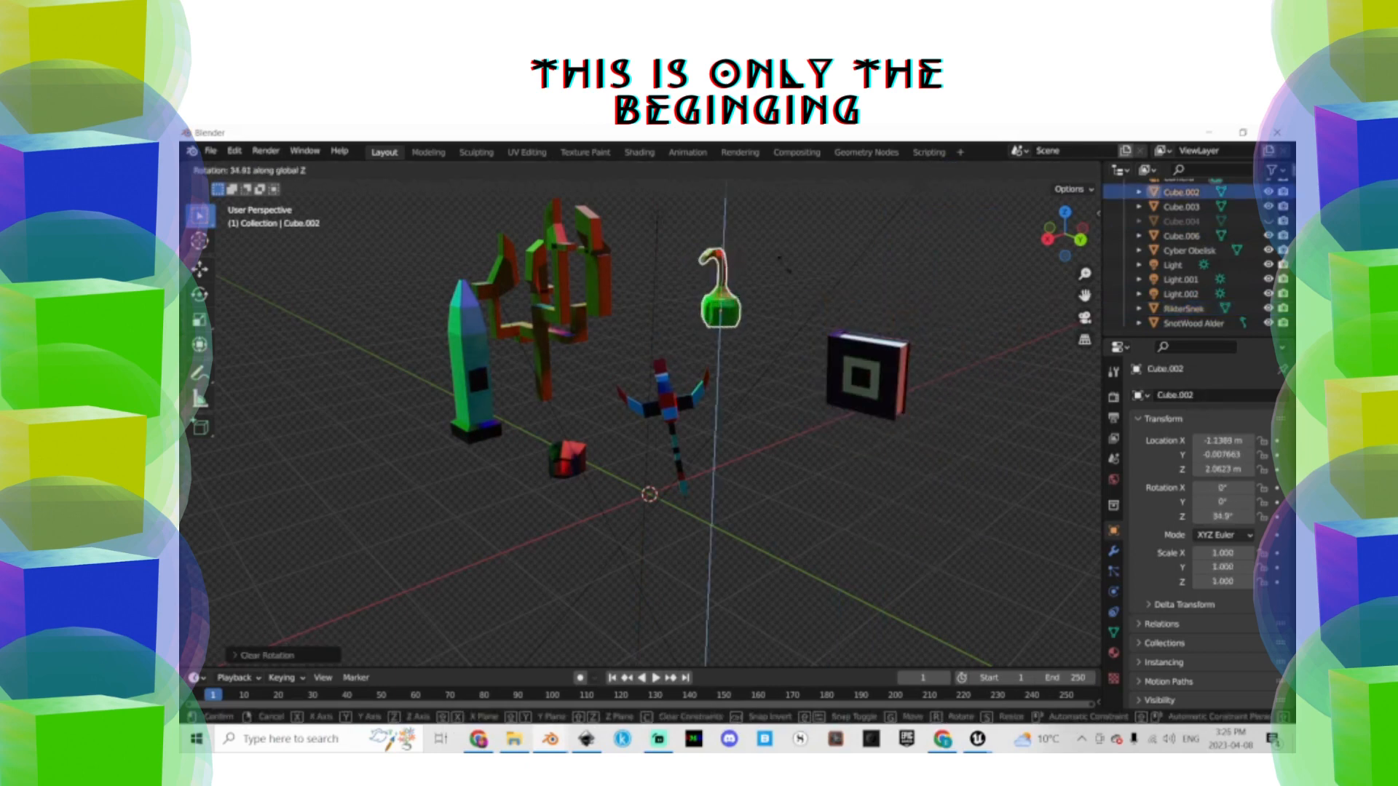
{"action": "key", "text": "z"}
{"action": "key", "text": "z"}
{"action": "right_click", "coordinate": [779, 346]}
Rotate the SnotWood Alder about the Z axis and reposition it between the obelisk and the berry
{"action": "left_click", "coordinate": [565, 302]}
{"action": "key", "text": "g"}
{"action": "left_click", "coordinate": [658, 320]}
{"action": "key", "text": "r"}
{"action": "key", "text": "z"}
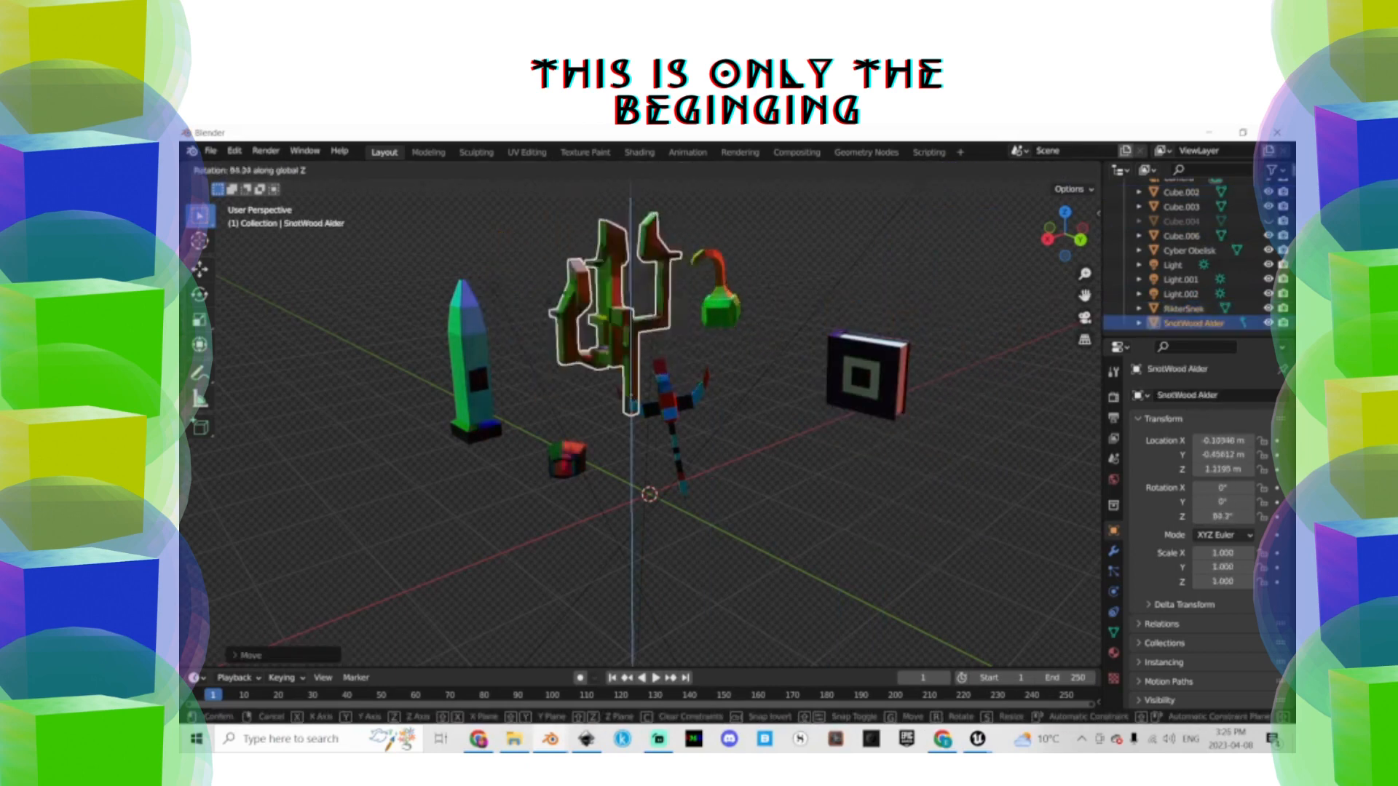
{"action": "left_click", "coordinate": [765, 435]}
{"action": "key", "text": "g"}
{"action": "left_click", "coordinate": [731, 406]}
Move the Cyber Obelisk farther away from the tree, select the green berry, and switch back to the Unreal Engine level
{"action": "left_click", "coordinate": [480, 364]}
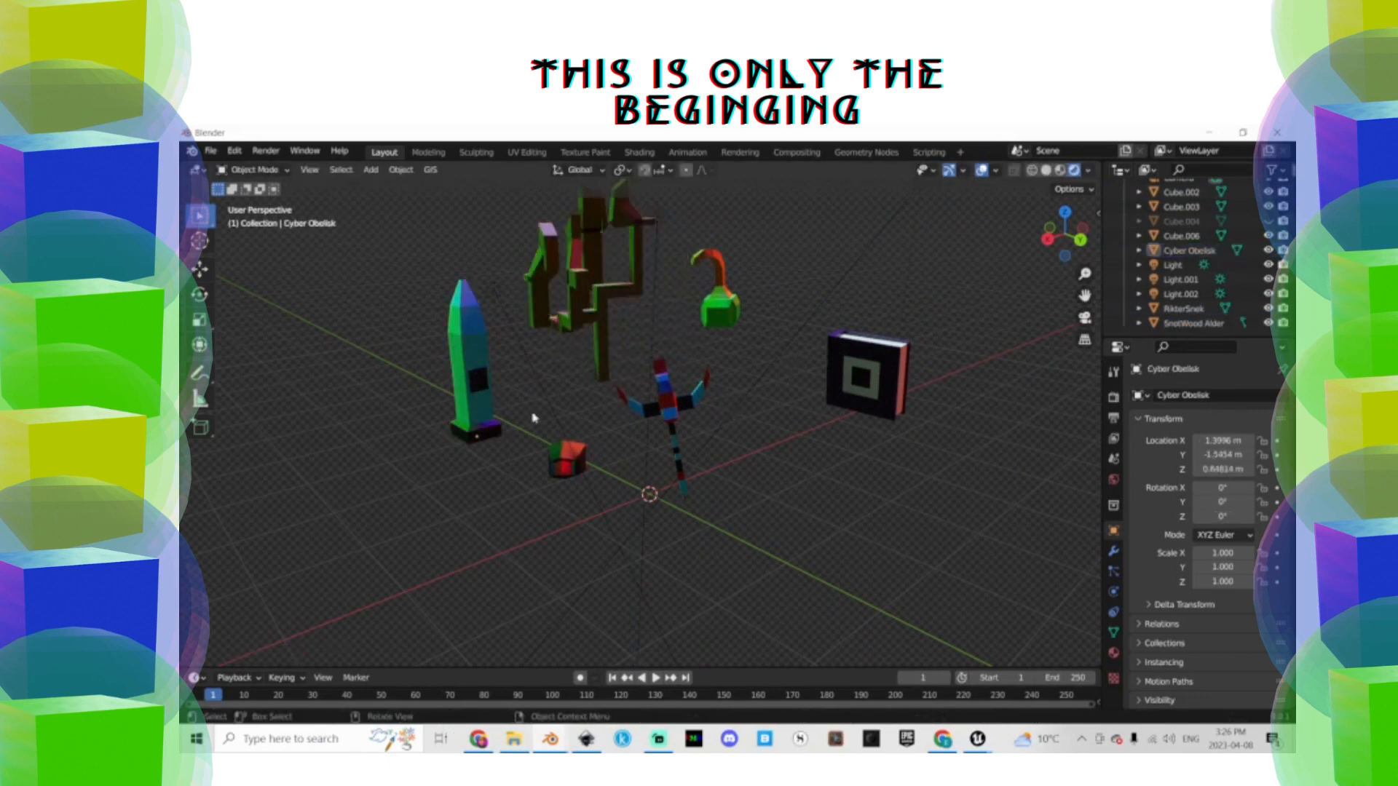
{"action": "left_click", "coordinate": [482, 386]}
{"action": "key", "text": "g"}
{"action": "left_click", "coordinate": [535, 362]}
{"action": "left_click", "coordinate": [721, 310]}
{"action": "left_click", "coordinate": [490, 366]}
{"action": "key", "text": "g"}
{"action": "left_click", "coordinate": [429, 370]}
{"action": "left_click", "coordinate": [726, 308]}
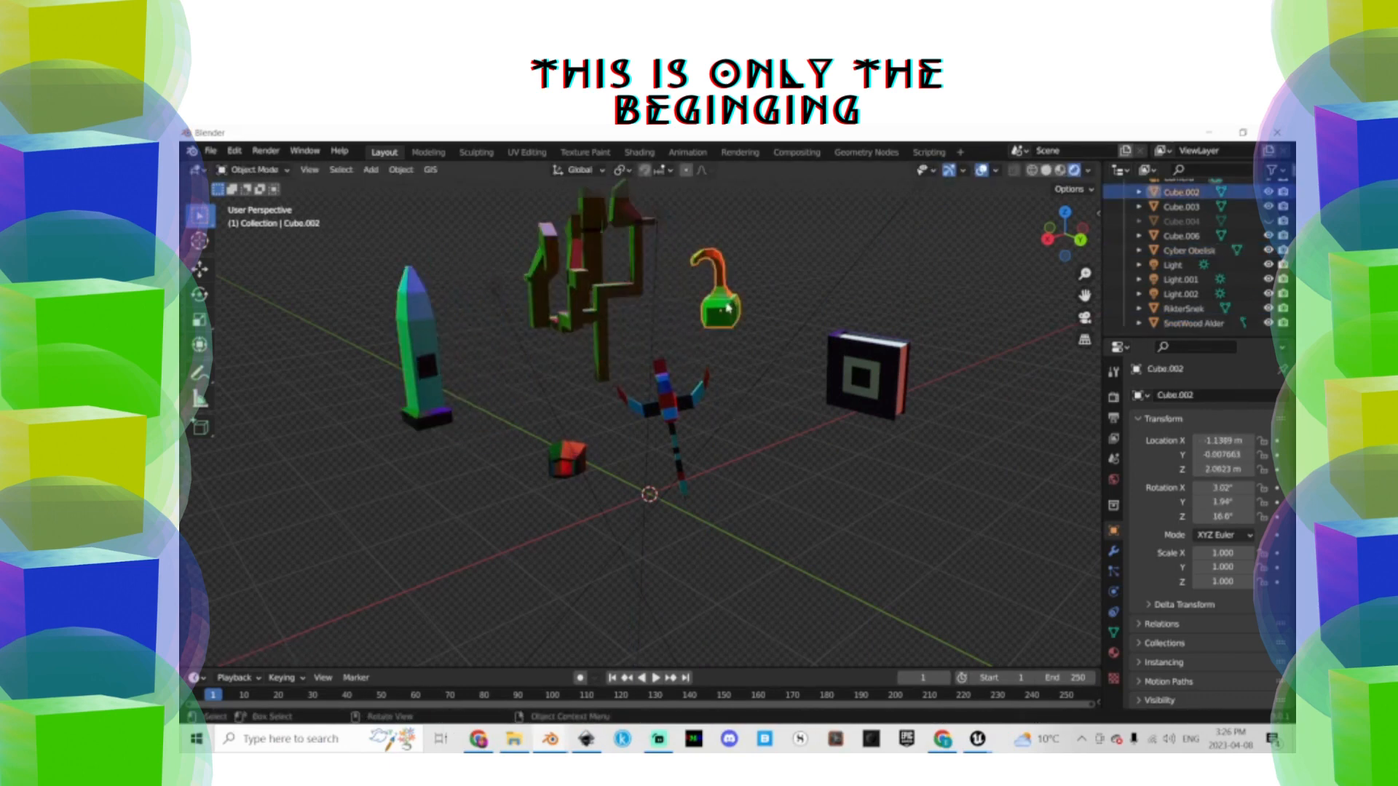
{"action": "key", "text": "alt+Tab"}
{"action": "left_click", "coordinate": [734, 348]}
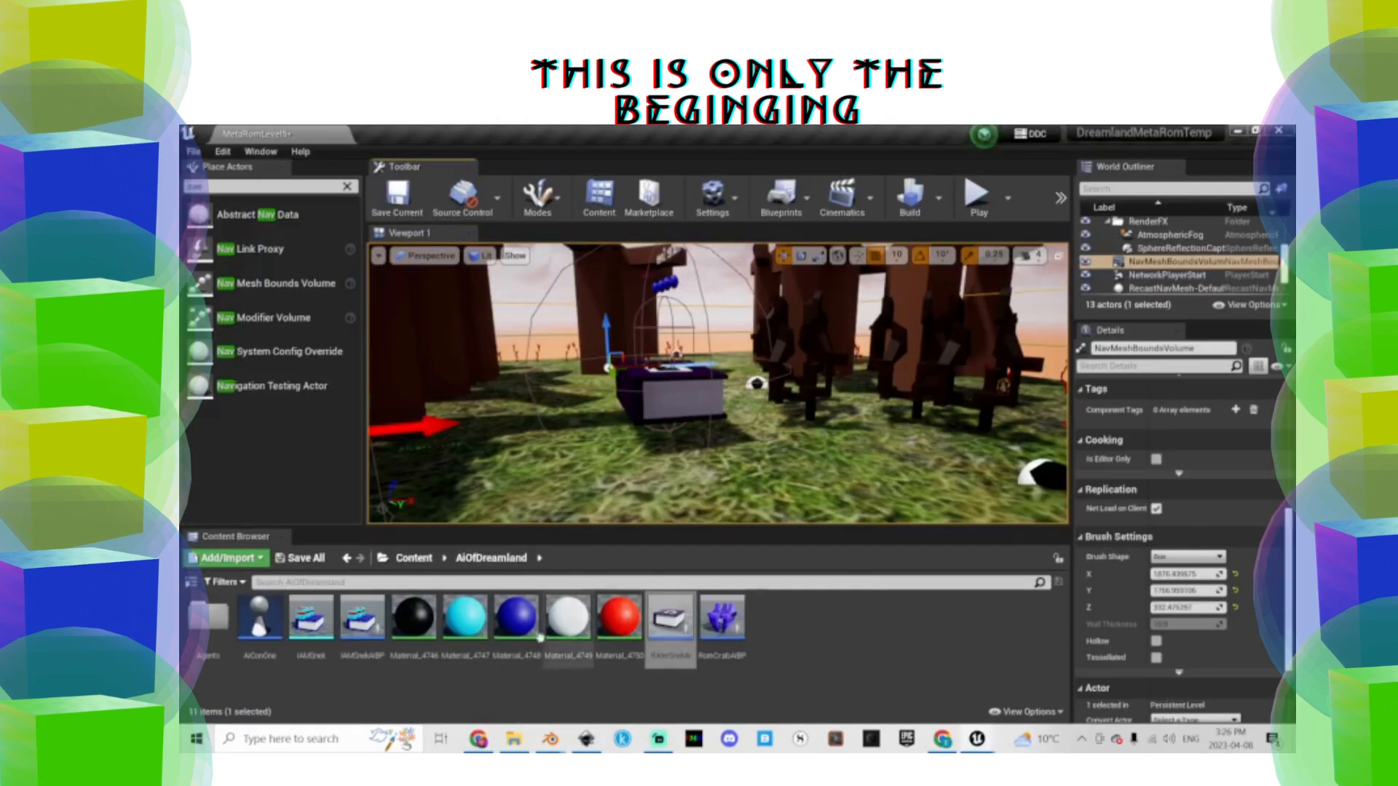
Place the Cyber_Obelisk mesh from the NarethsWorlds Assets folder on the grass near the purple book
{"action": "left_click", "coordinate": [413, 558]}
{"action": "double_click", "coordinate": [811, 645]}
{"action": "double_click", "coordinate": [209, 617]}
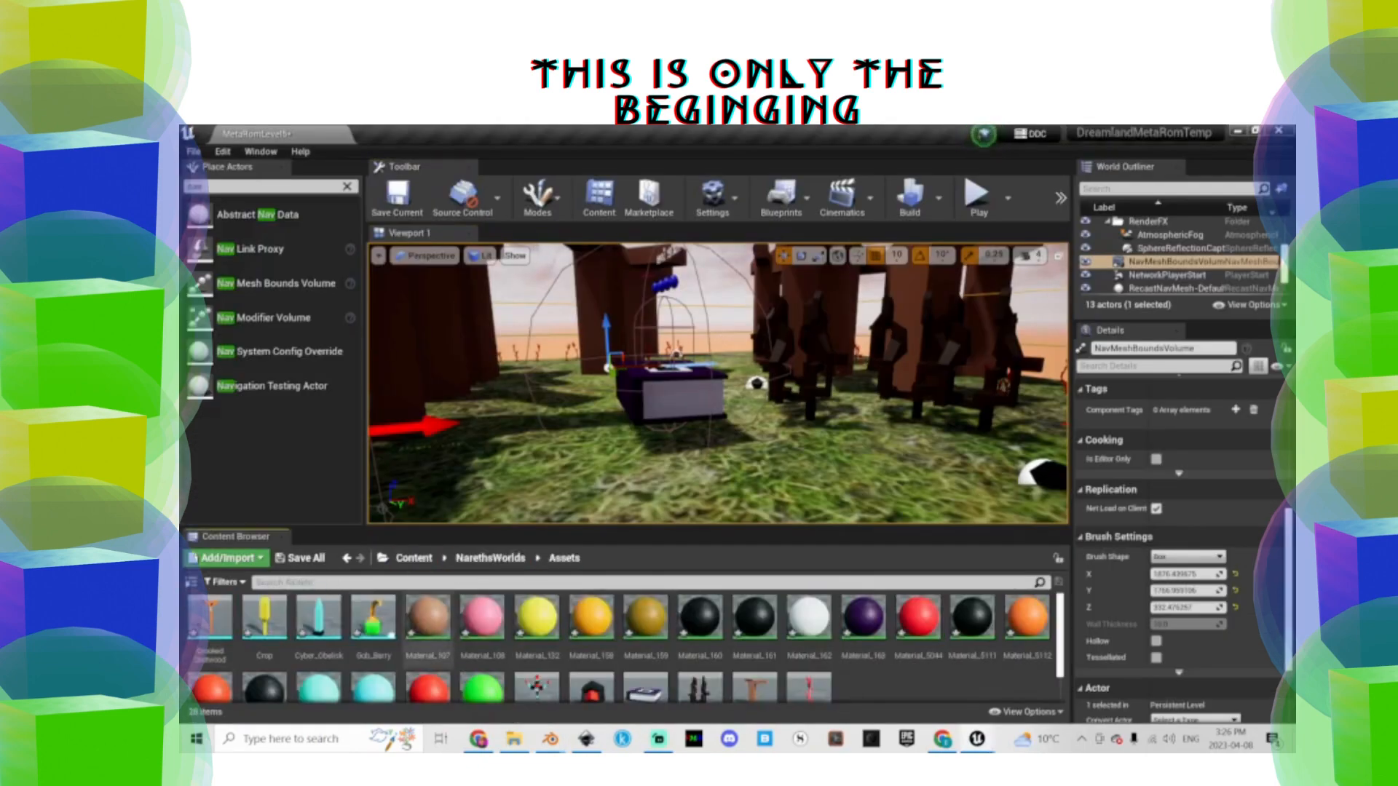
{"action": "left_click_drag", "start_coordinate": [318, 615], "coordinate": [808, 466]}
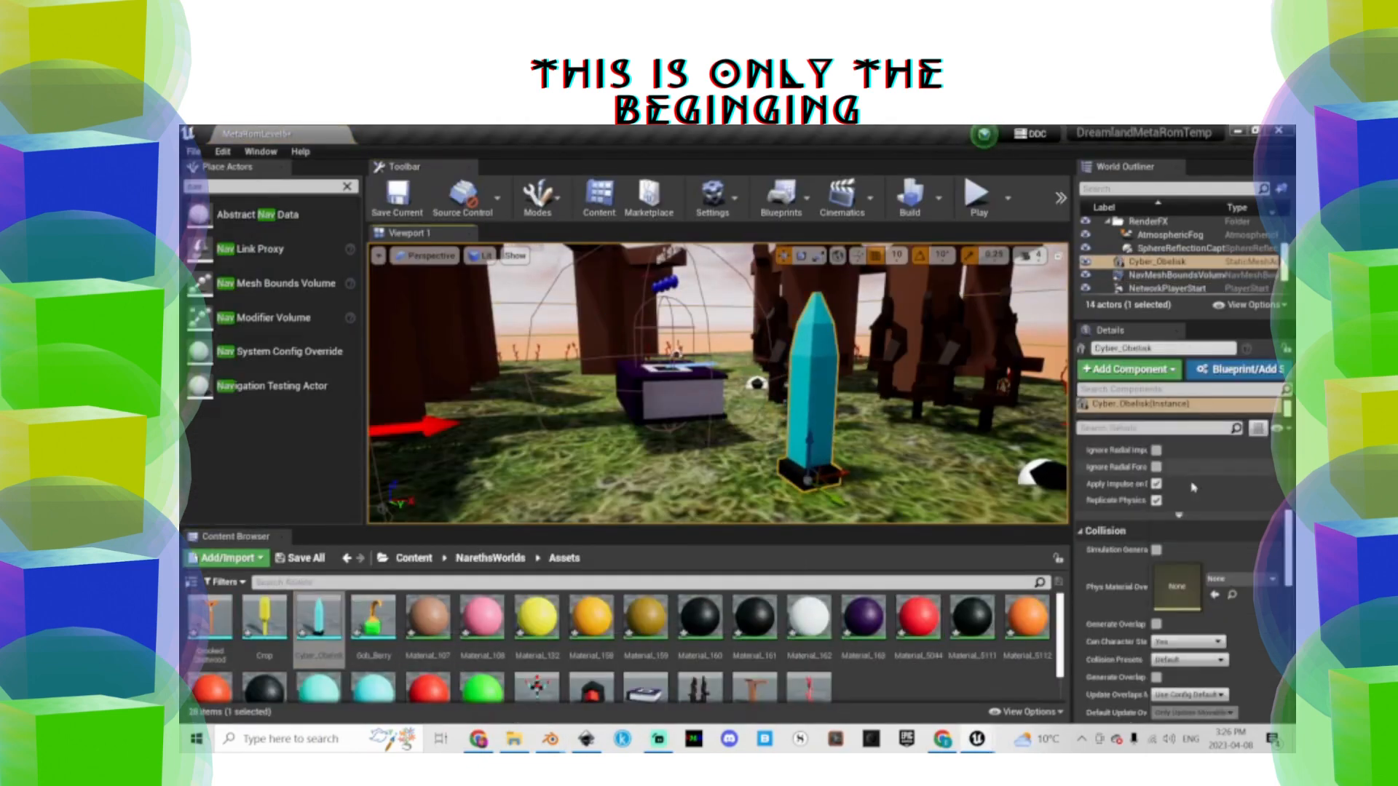
Scale the Cyber Obelisk to 2 on all three axes
{"action": "scroll", "coordinate": [1011, 386], "scroll_direction": "down", "scroll_amount": 5}
{"action": "scroll", "coordinate": [1104, 531], "scroll_direction": "up", "scroll_amount": 10}
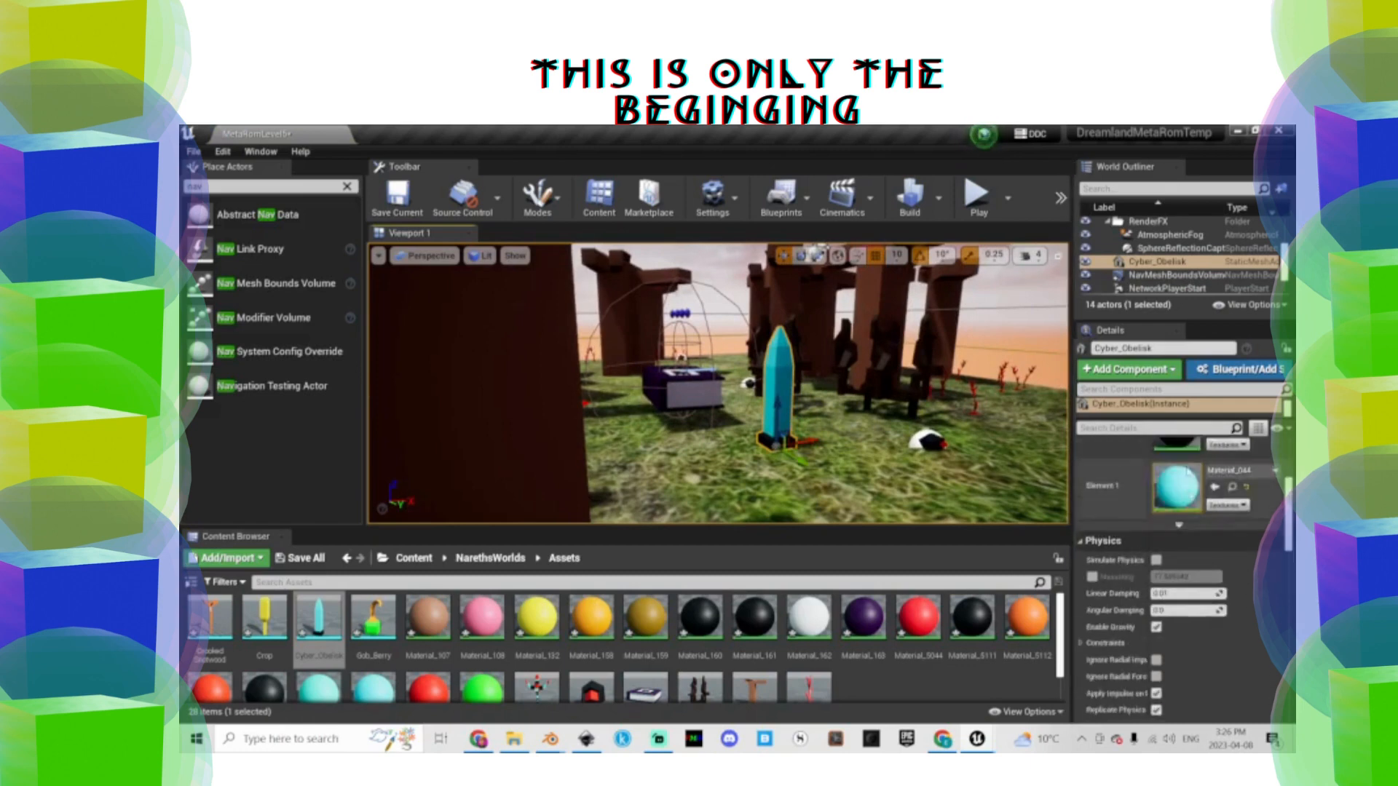
{"action": "type", "text": "2"}
{"action": "key", "text": "Tab"}
{"action": "type", "text": "2"}
{"action": "left_click", "coordinate": [1165, 500]}
{"action": "type", "text": "2"}
{"action": "key", "text": "Return"}
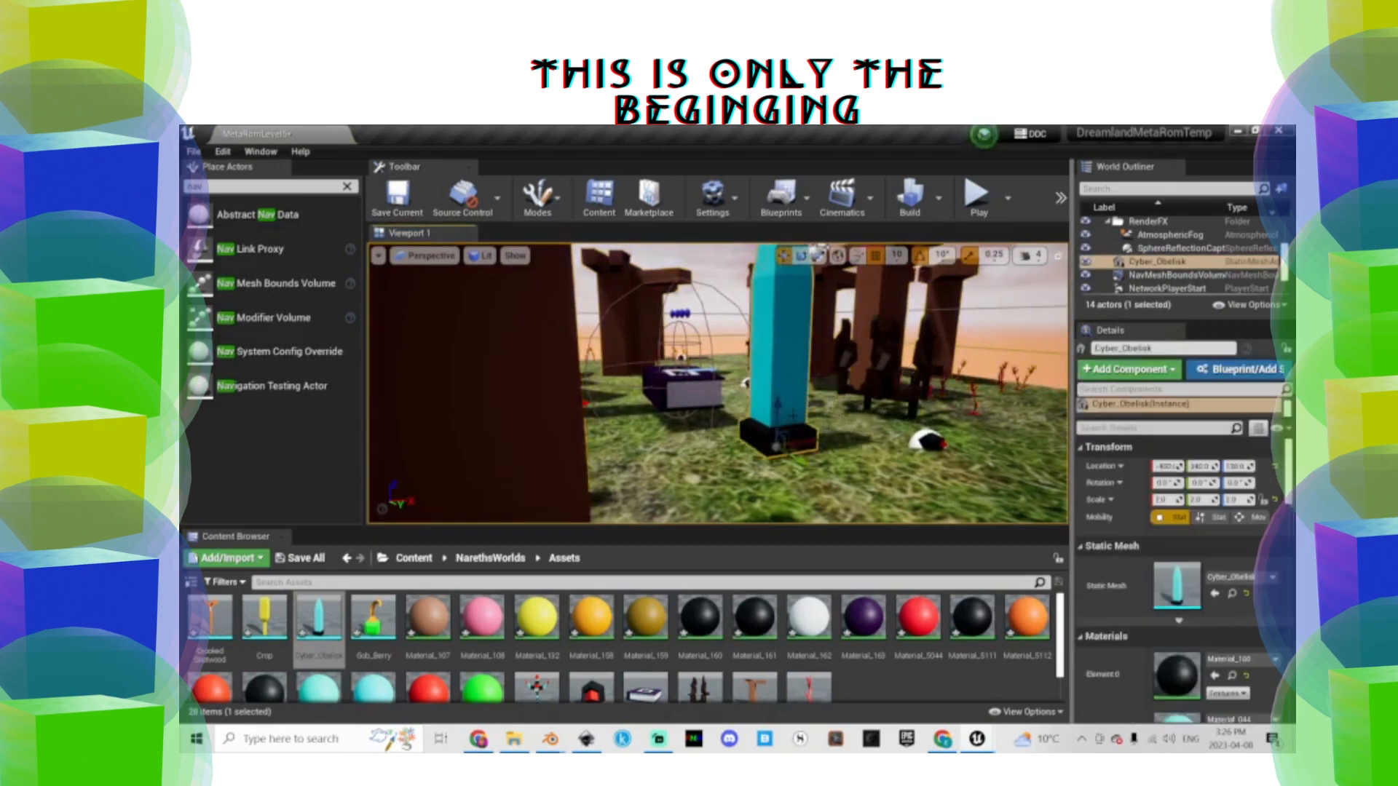
Increase the Cyber Obelisk's scale to 3 on all three axes
{"action": "scroll", "coordinate": [1012, 386], "scroll_direction": "down", "scroll_amount": 5}
{"action": "type", "text": "3"}
{"action": "left_click", "coordinate": [1209, 546]}
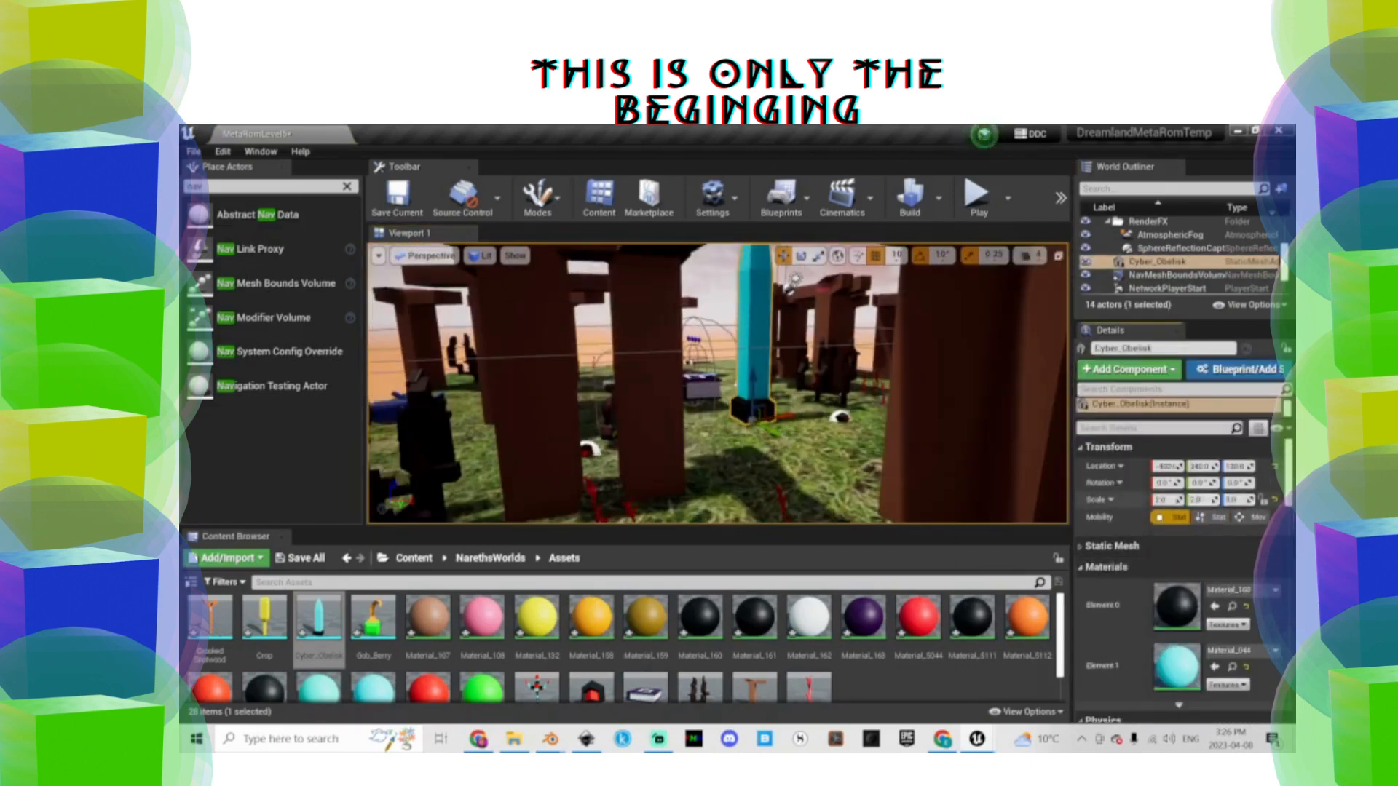
{"action": "left_click", "coordinate": [1165, 500]}
{"action": "type", "text": "3"}
Move the Cyber Obelisk to the far edge of the clearing and rotate it -30 degrees about the Z axis
{"action": "left_click", "coordinate": [524, 328]}
{"action": "left_click", "coordinate": [754, 328]}
{"action": "right_click_drag", "start_coordinate": [754, 364], "coordinate": [699, 404]}
{"action": "left_click_drag", "start_coordinate": [730, 389], "coordinate": [701, 334]}
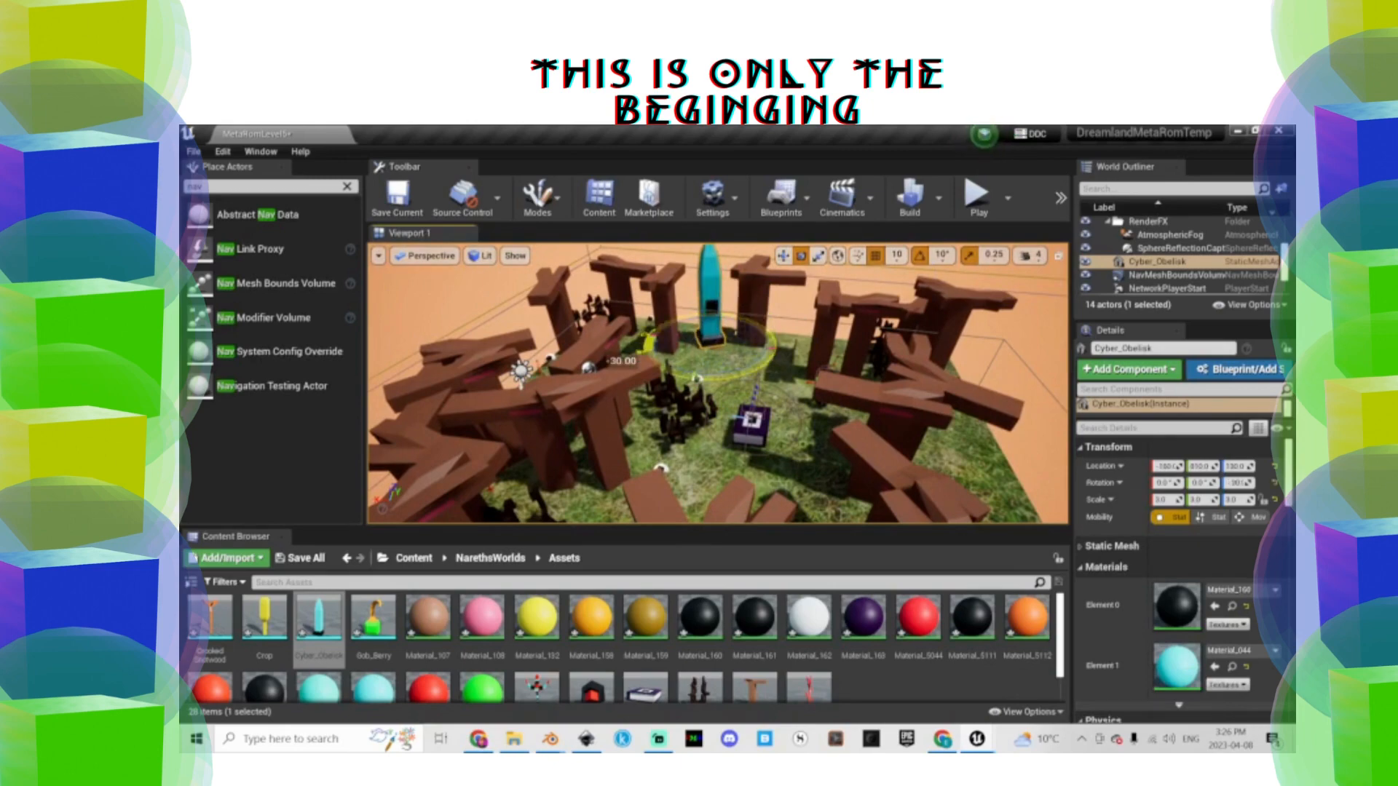
{"action": "left_click", "coordinate": [795, 293]}
{"action": "right_click_drag", "start_coordinate": [795, 293], "coordinate": [781, 437]}
{"action": "left_click", "coordinate": [873, 357]}
{"action": "scroll", "coordinate": [595, 685], "scroll_direction": "down", "scroll_amount": 2}
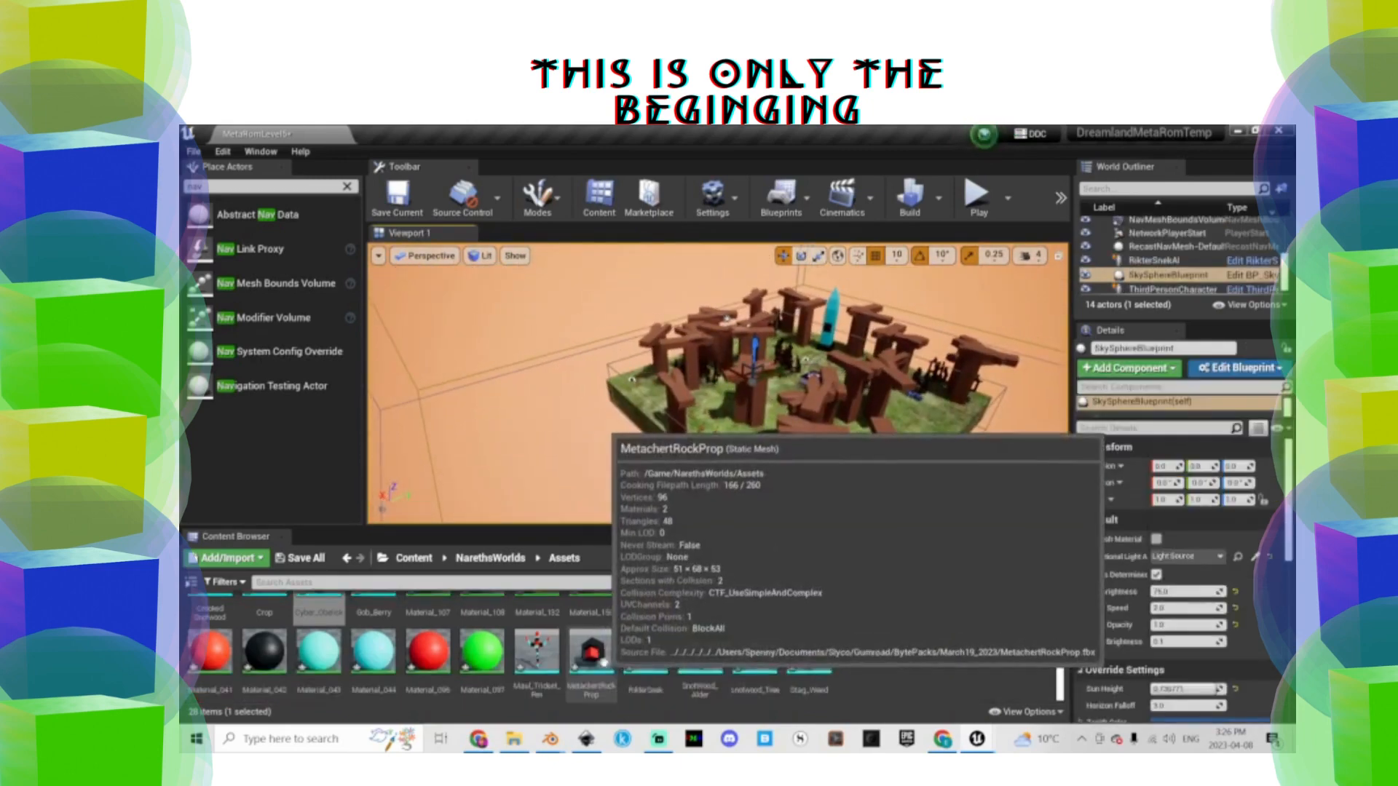
{"action": "scroll", "coordinate": [587, 659], "scroll_direction": "up", "scroll_amount": 2}
Duplicate the coin blueprint in the ThirdPersonBP Blueprints folder and name the copy GobBerryBP
{"action": "left_click", "coordinate": [492, 564]}
{"action": "left_click", "coordinate": [422, 561]}
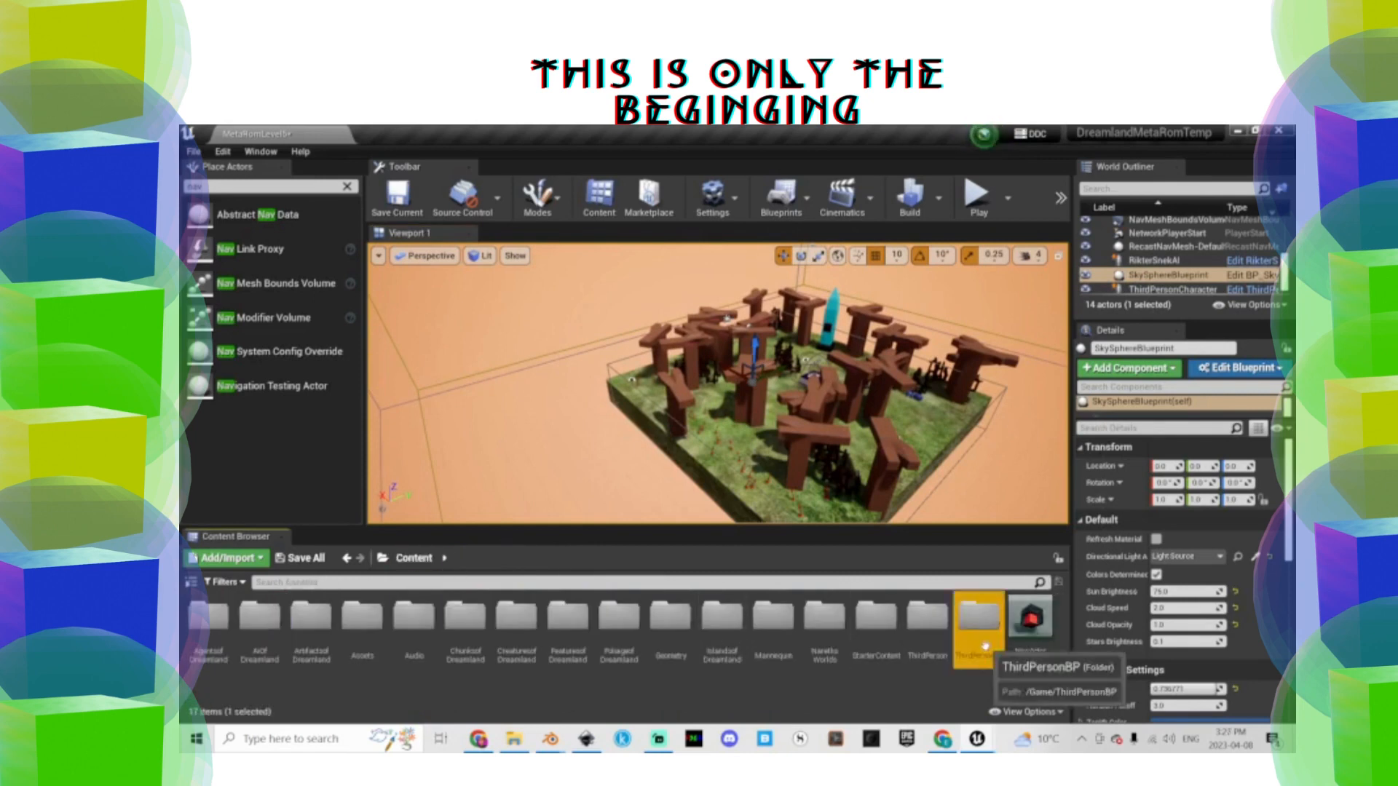
{"action": "double_click", "coordinate": [979, 615]}
{"action": "double_click", "coordinate": [211, 615]}
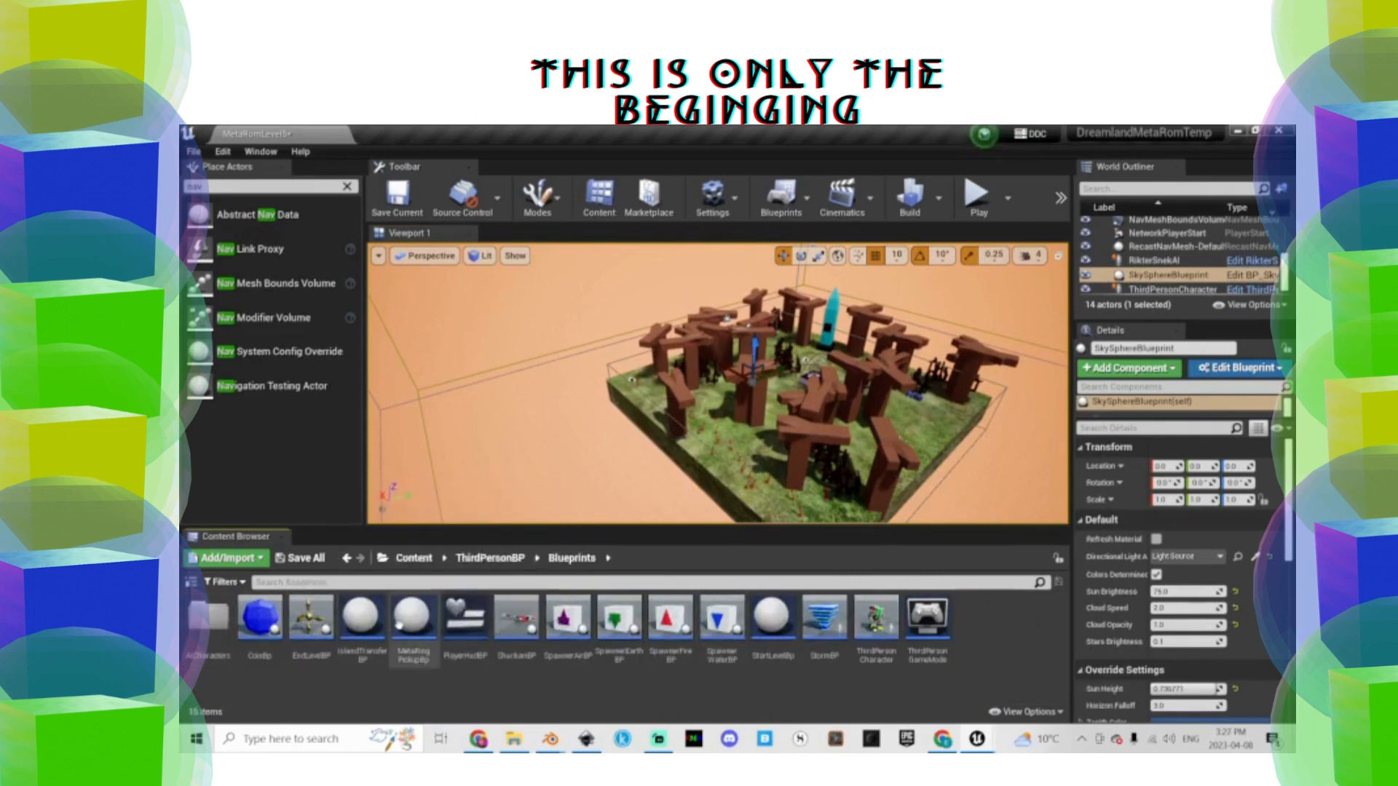
{"action": "right_click", "coordinate": [259, 618]}
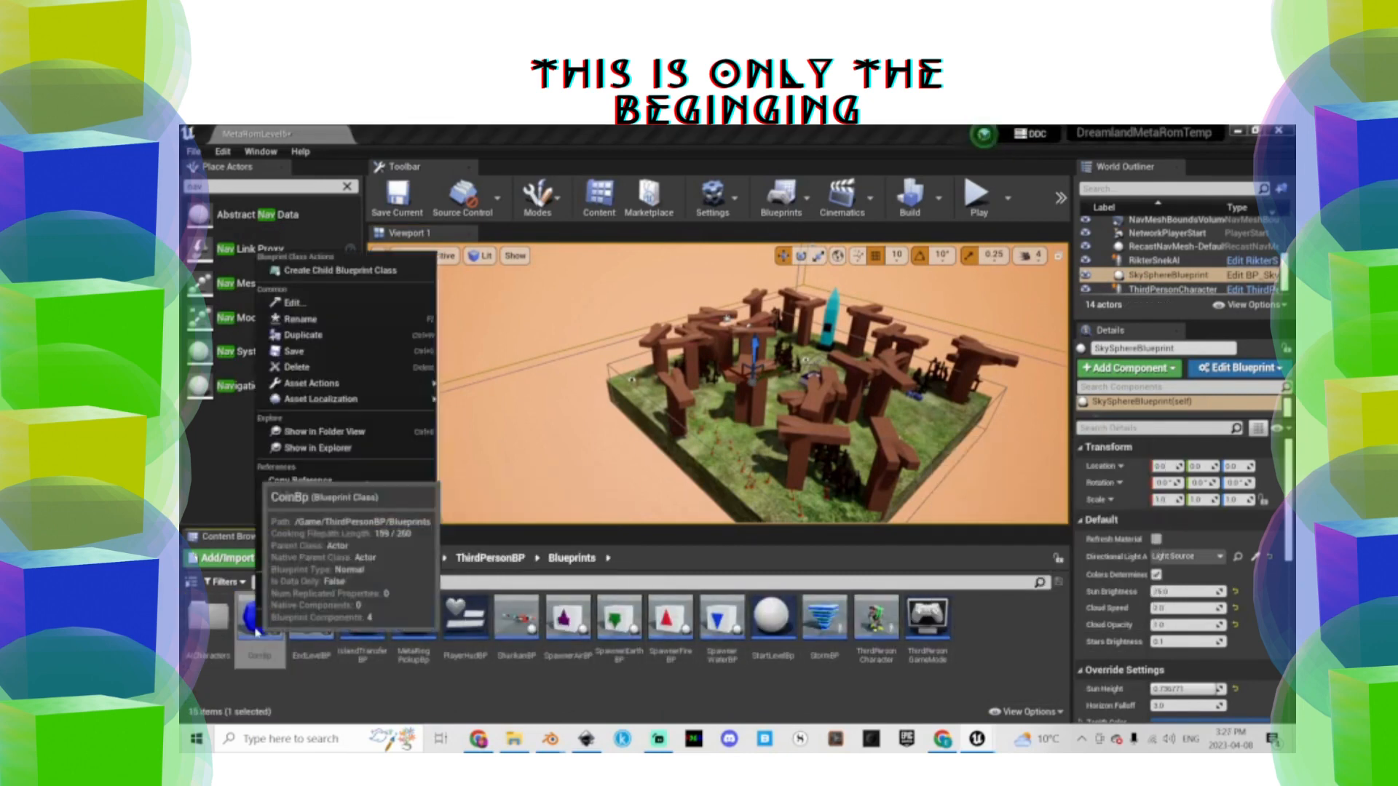
{"action": "left_click", "coordinate": [575, 337]}
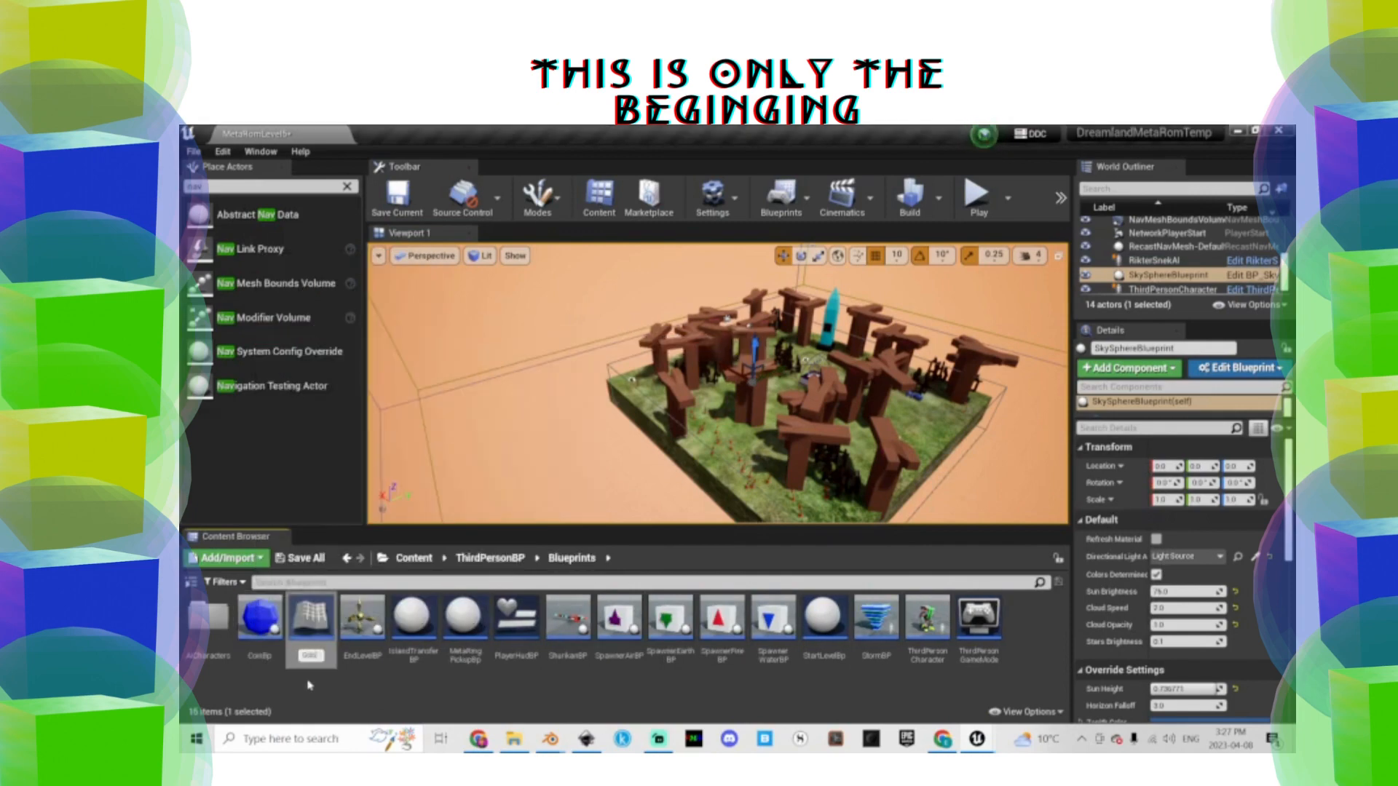
{"action": "type", "text": "GobBerryBP"}
{"action": "key", "text": "Return"}
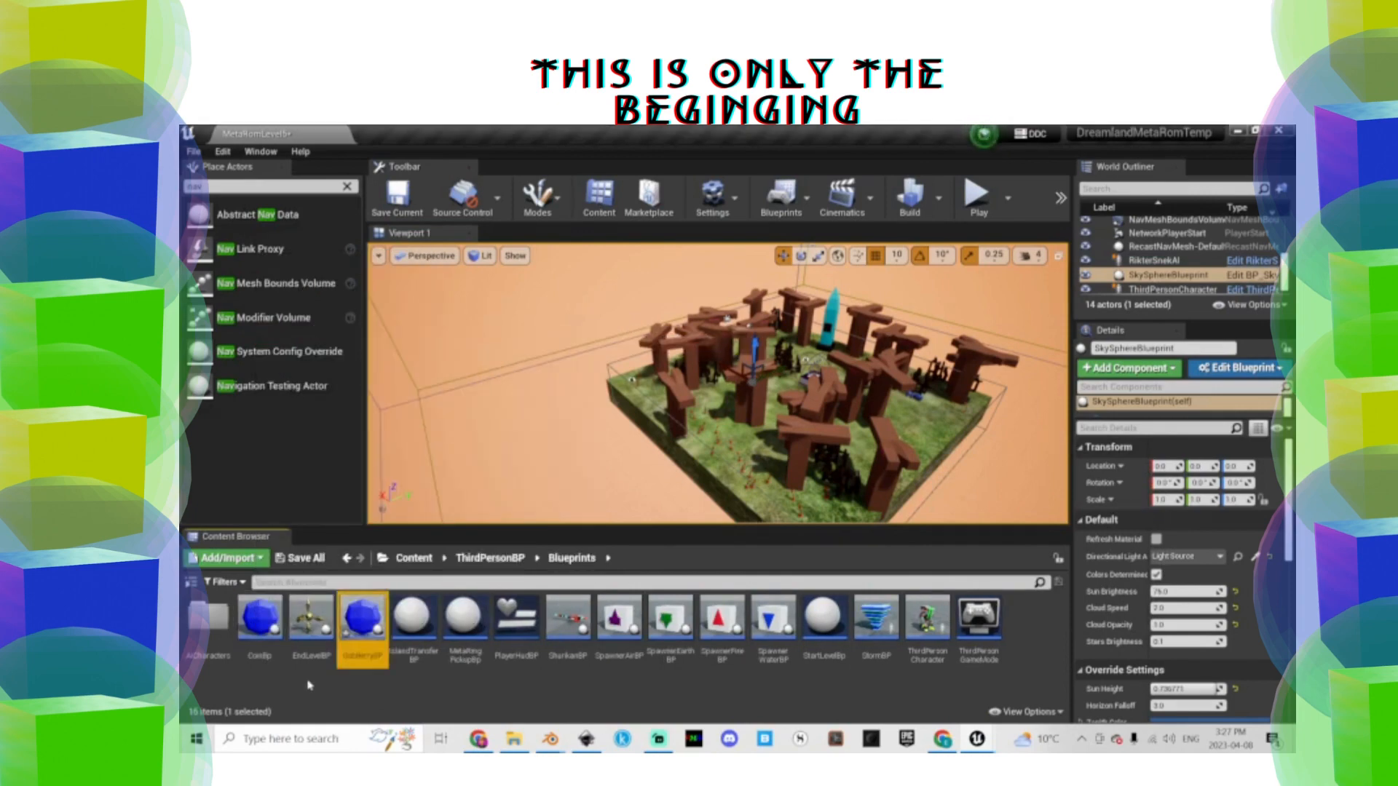
Open GobBerryBP and assign the Gob_Berry mesh to its StaticMesh component
{"action": "double_click", "coordinate": [373, 621]}
{"action": "left_click", "coordinate": [231, 255]}
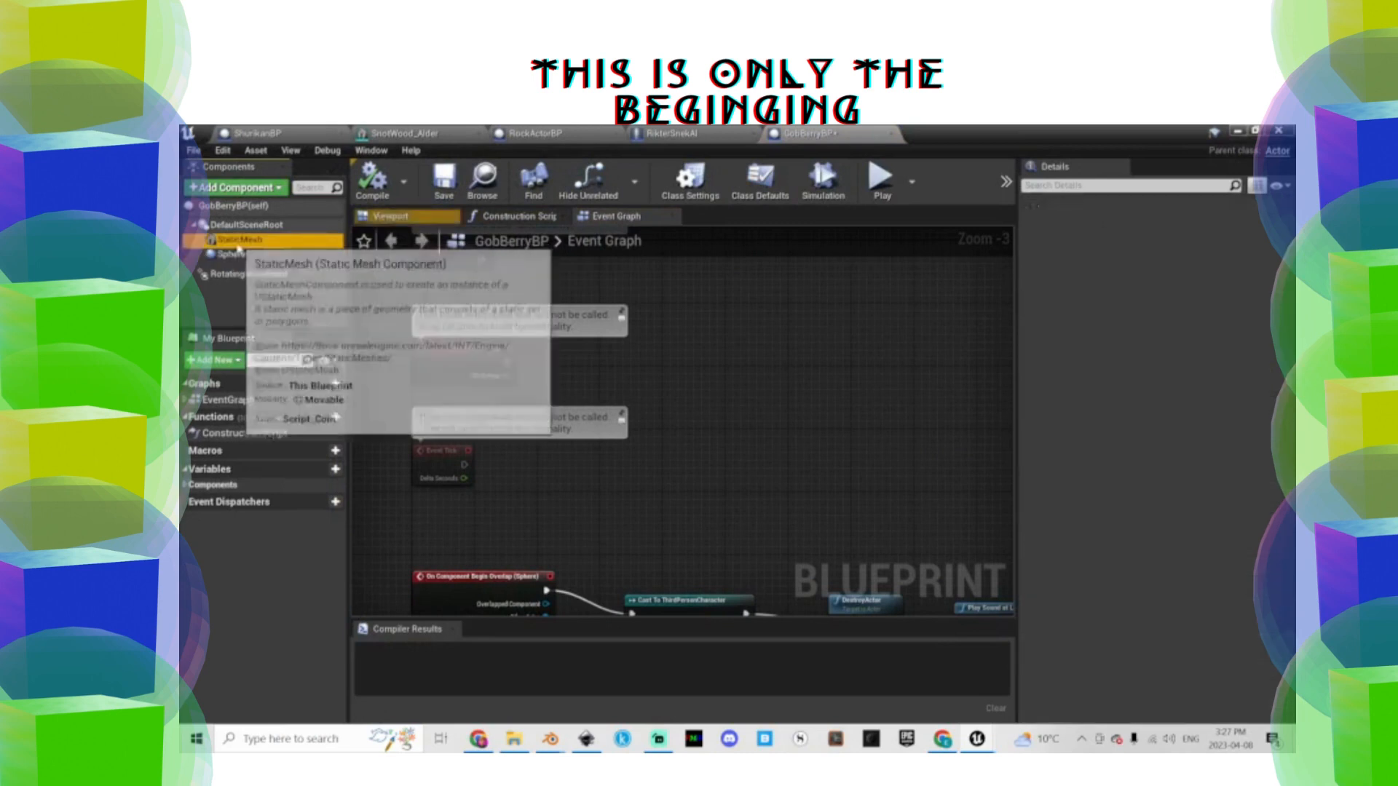
{"action": "left_click", "coordinate": [239, 240]}
{"action": "left_click", "coordinate": [1220, 483]}
{"action": "scroll", "coordinate": [1142, 390], "scroll_direction": "up", "scroll_amount": 8}
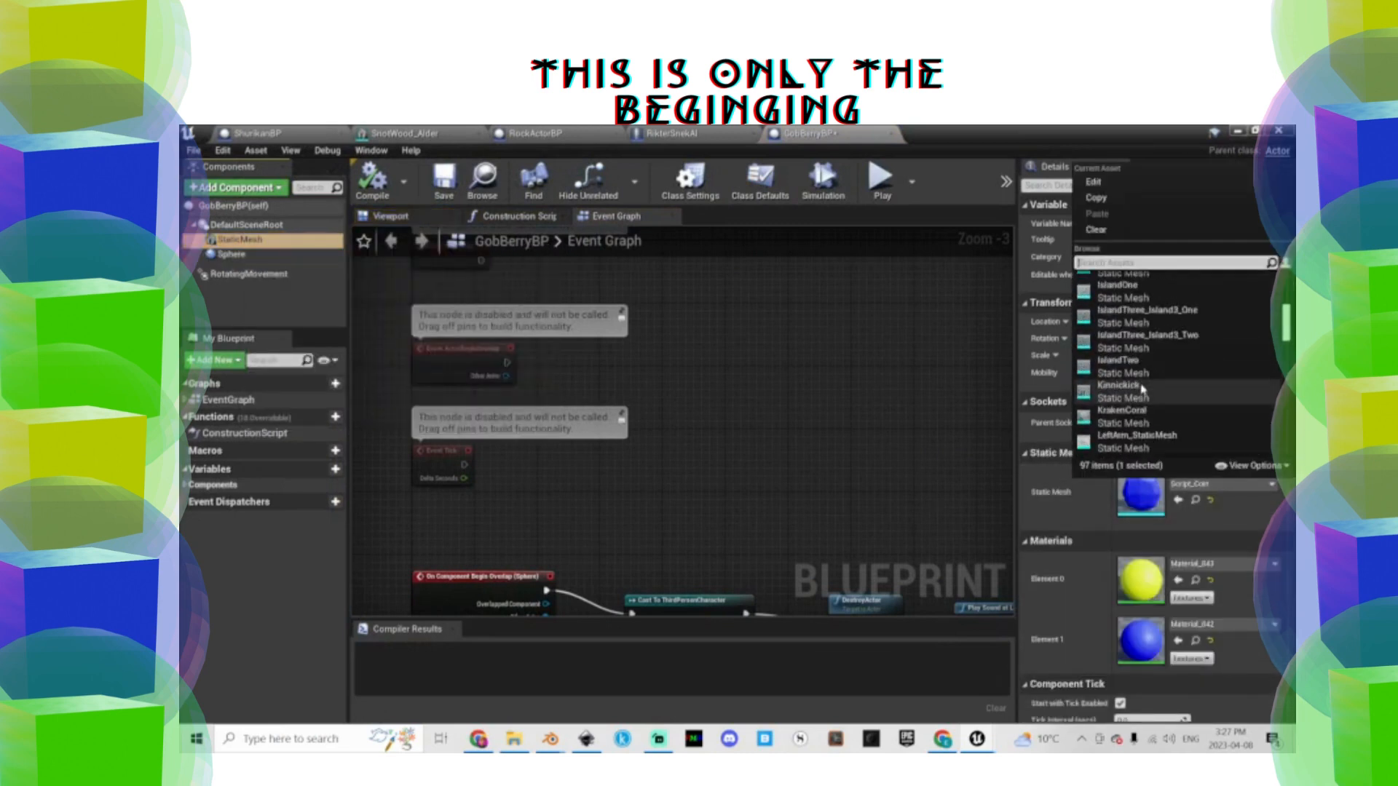
{"action": "left_click", "coordinate": [1125, 347]}
Scale the berry mesh to 1 on all axes in the blueprint's viewport, then reduce it to 0.8
{"action": "left_click", "coordinate": [410, 215]}
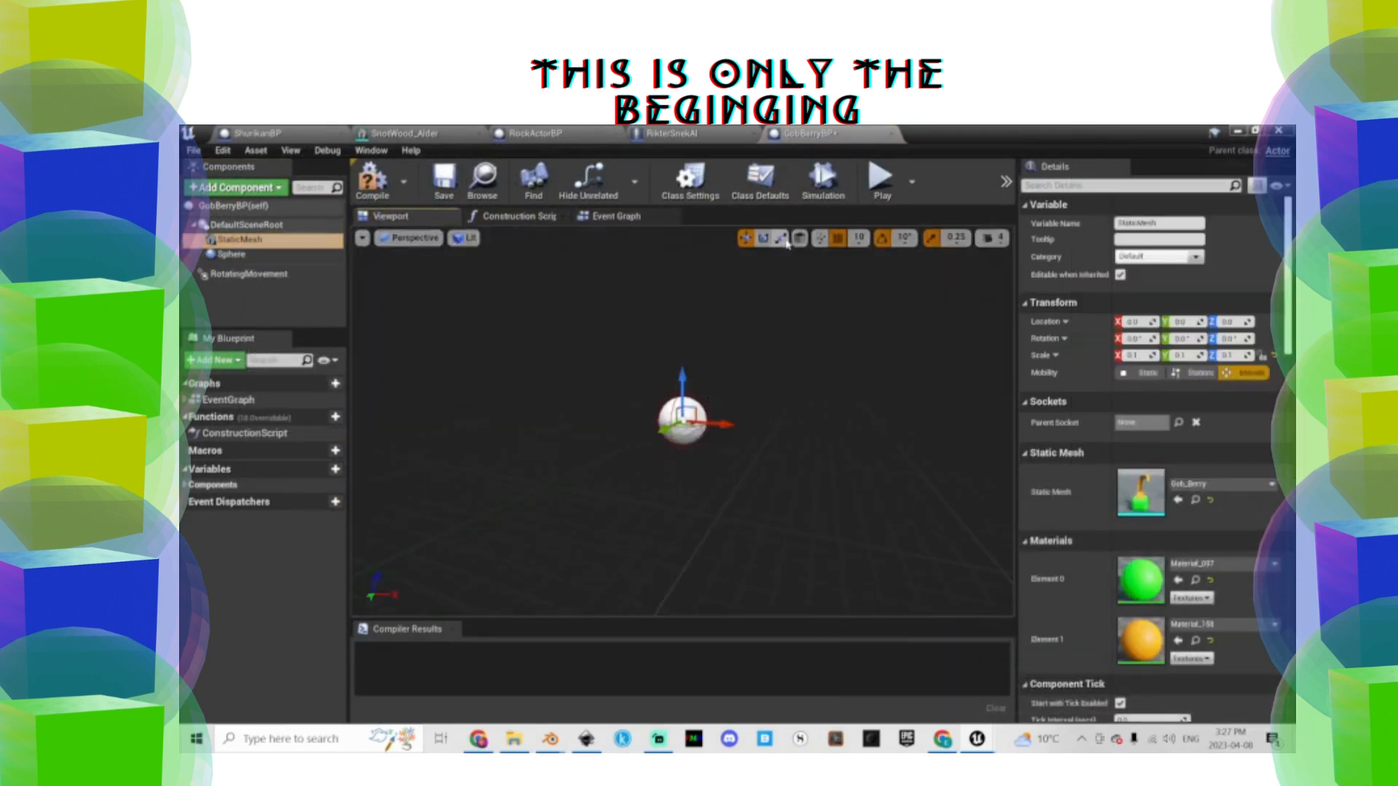
{"action": "left_click_drag", "start_coordinate": [684, 387], "coordinate": [684, 367]}
{"action": "left_click", "coordinate": [1134, 356]}
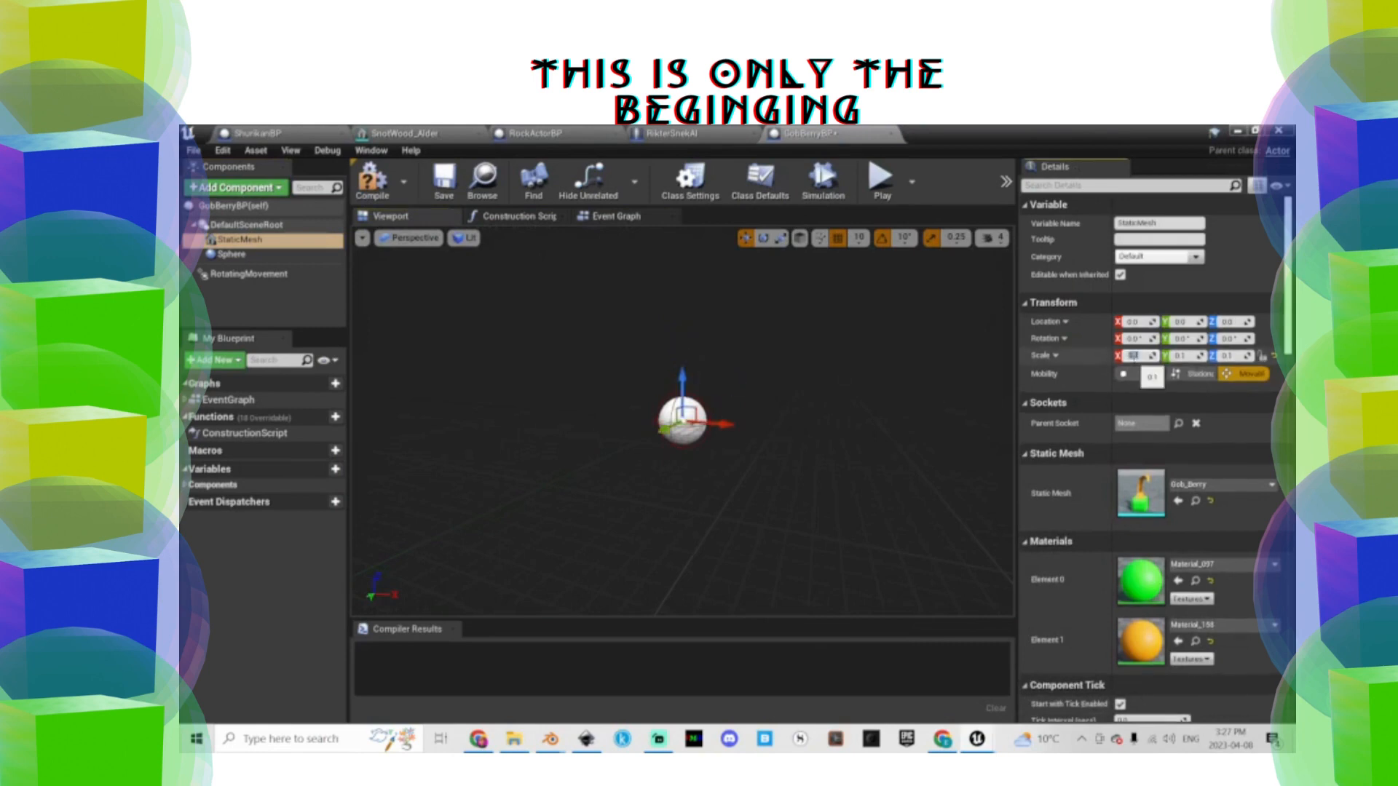
{"action": "key", "text": "Return"}
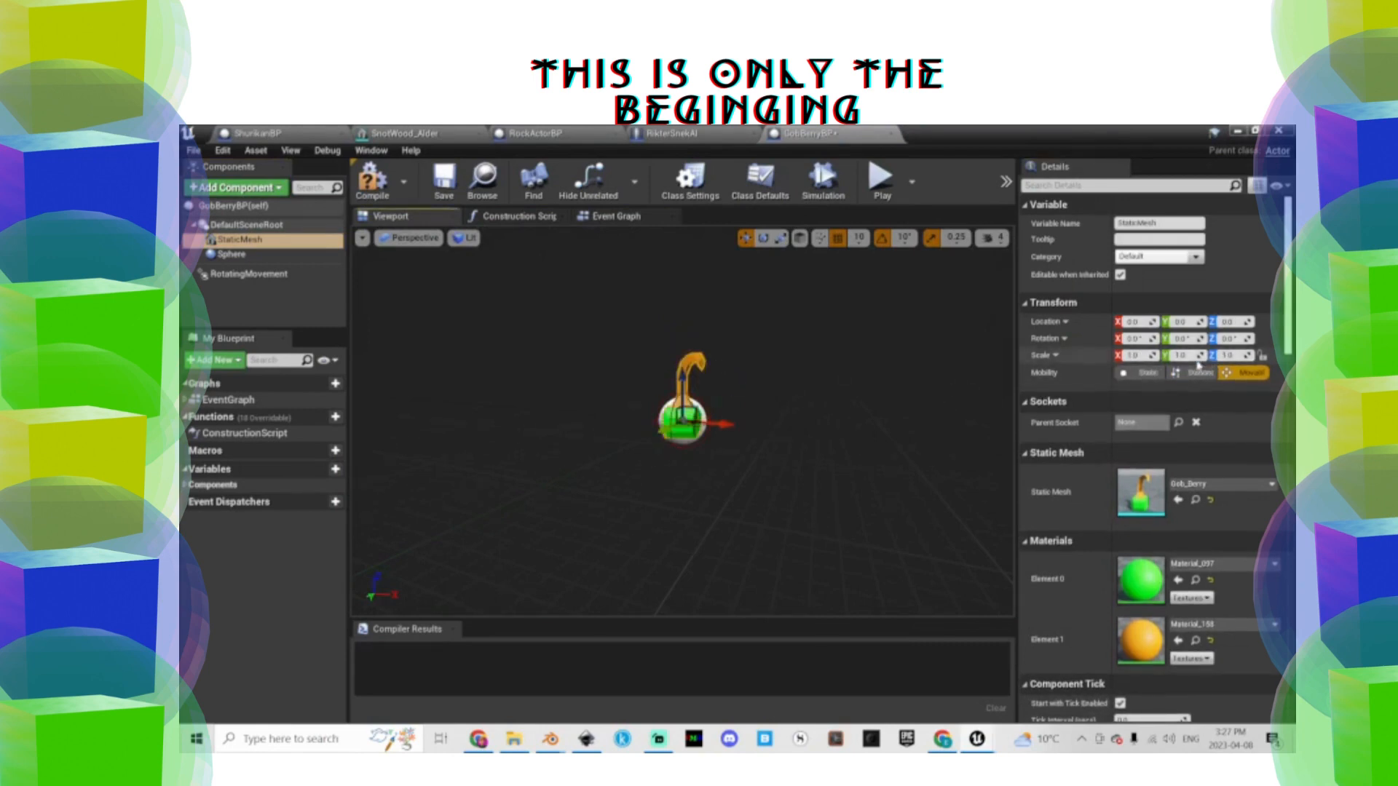
{"action": "left_click", "coordinate": [1180, 360]}
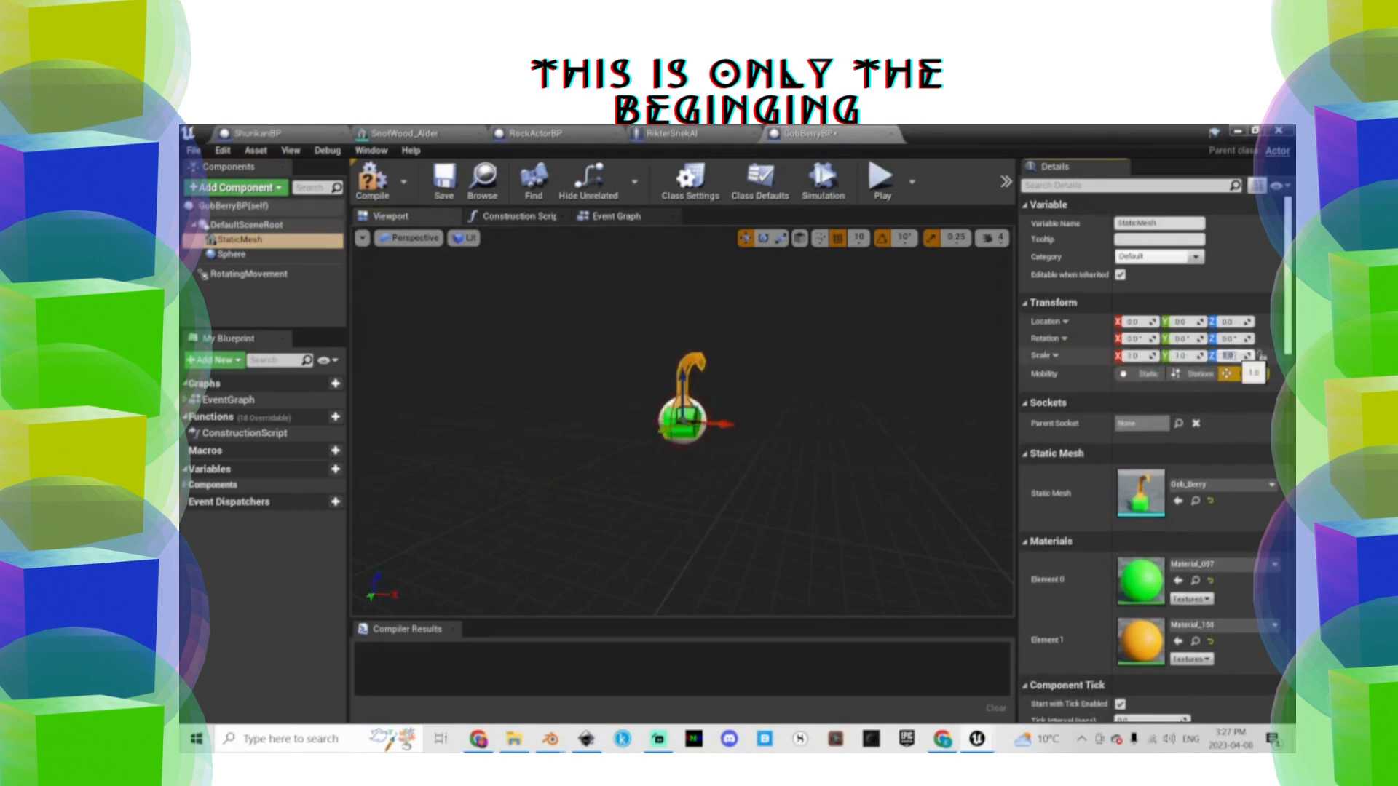
{"action": "scroll", "coordinate": [764, 363], "scroll_direction": "up", "scroll_amount": 3}
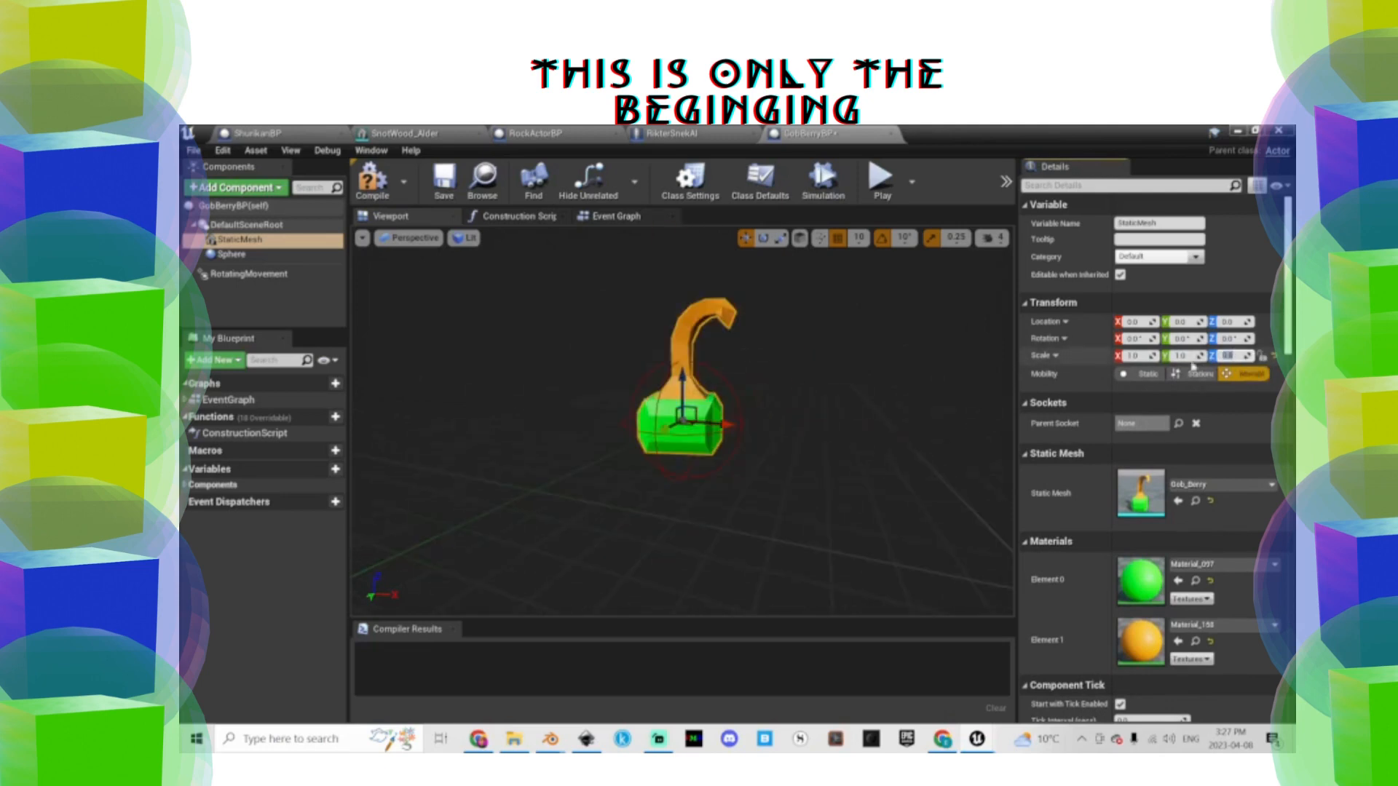
{"action": "type", "text": "0.8"}
{"action": "key", "text": "Return"}
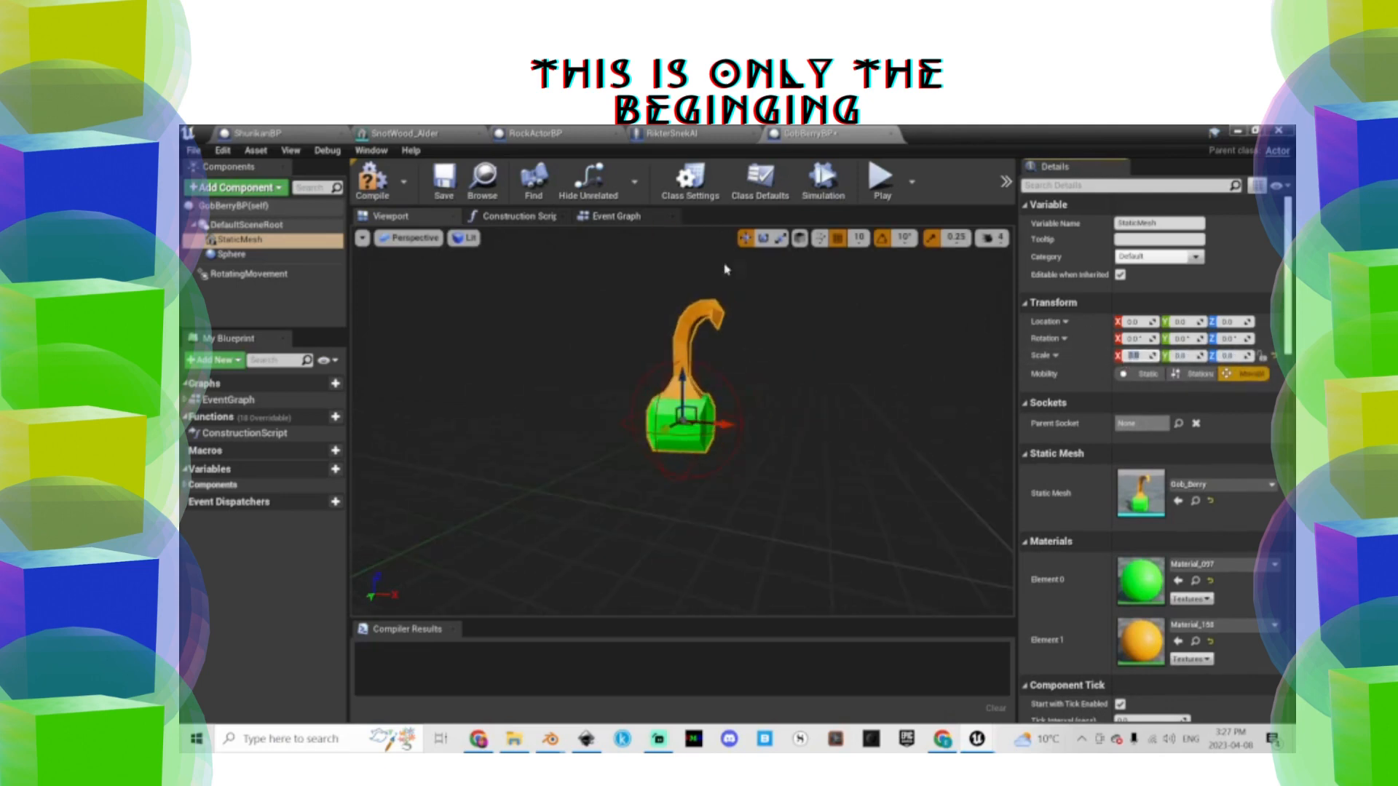
Lower the berry mesh slightly, then compile and save GobBerryBP and return to the level
{"action": "left_click_drag", "start_coordinate": [683, 376], "coordinate": [683, 394]}
{"action": "left_click", "coordinate": [373, 181]}
{"action": "left_click", "coordinate": [445, 181]}
{"action": "left_click", "coordinate": [1237, 131]}
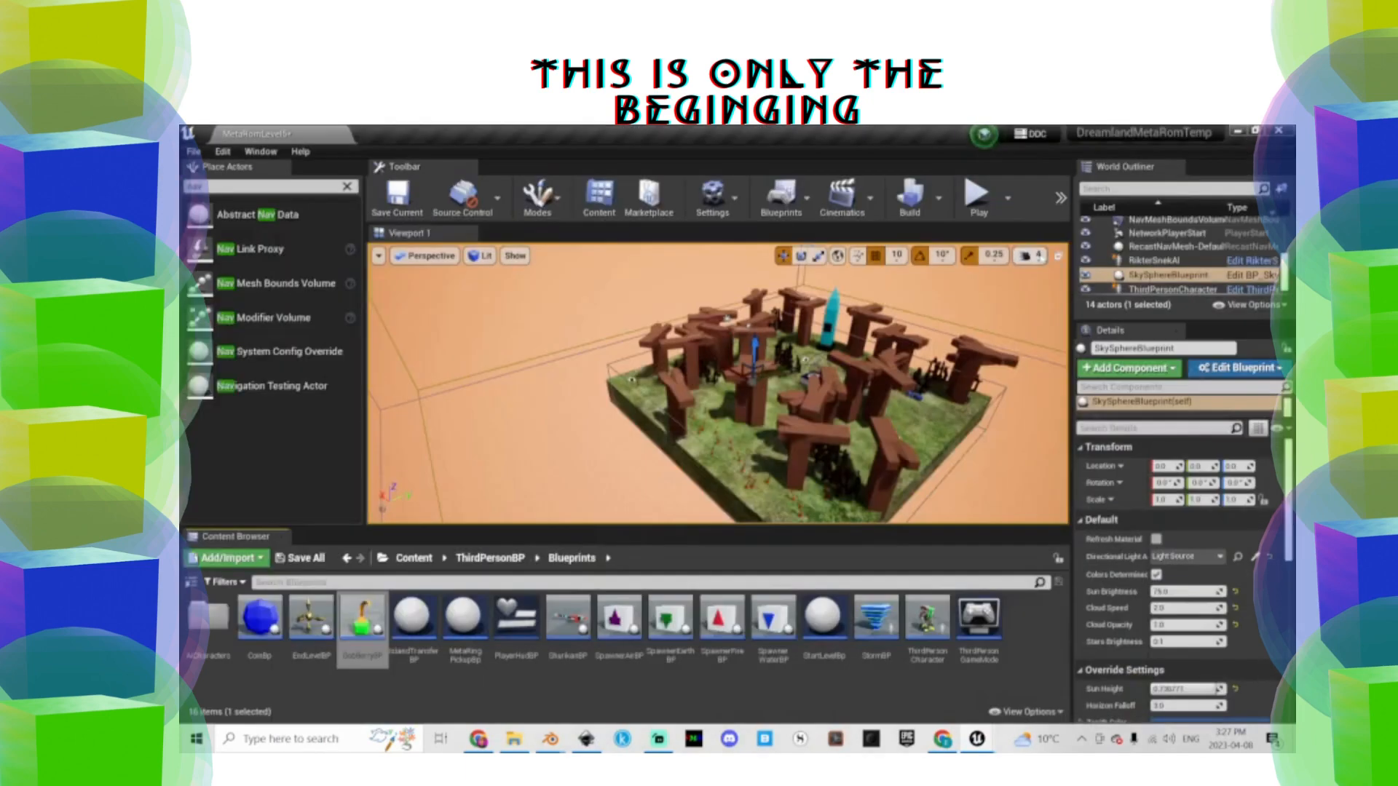
Place GobBerryBP in the level and play-test by running the character through the forest
{"action": "left_click_drag", "start_coordinate": [362, 619], "coordinate": [764, 398]}
{"action": "left_click", "coordinate": [979, 213]}
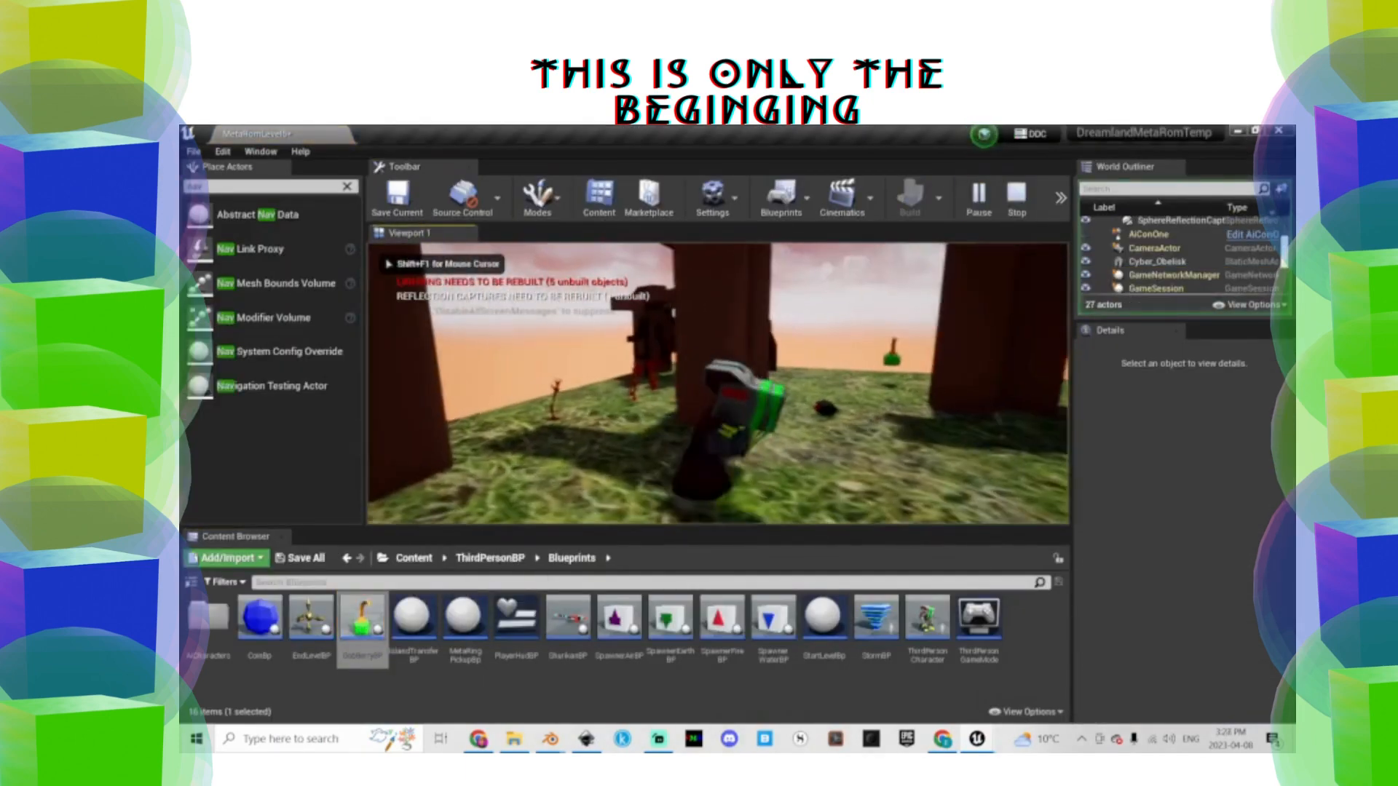
{"action": "key", "text": "w"}
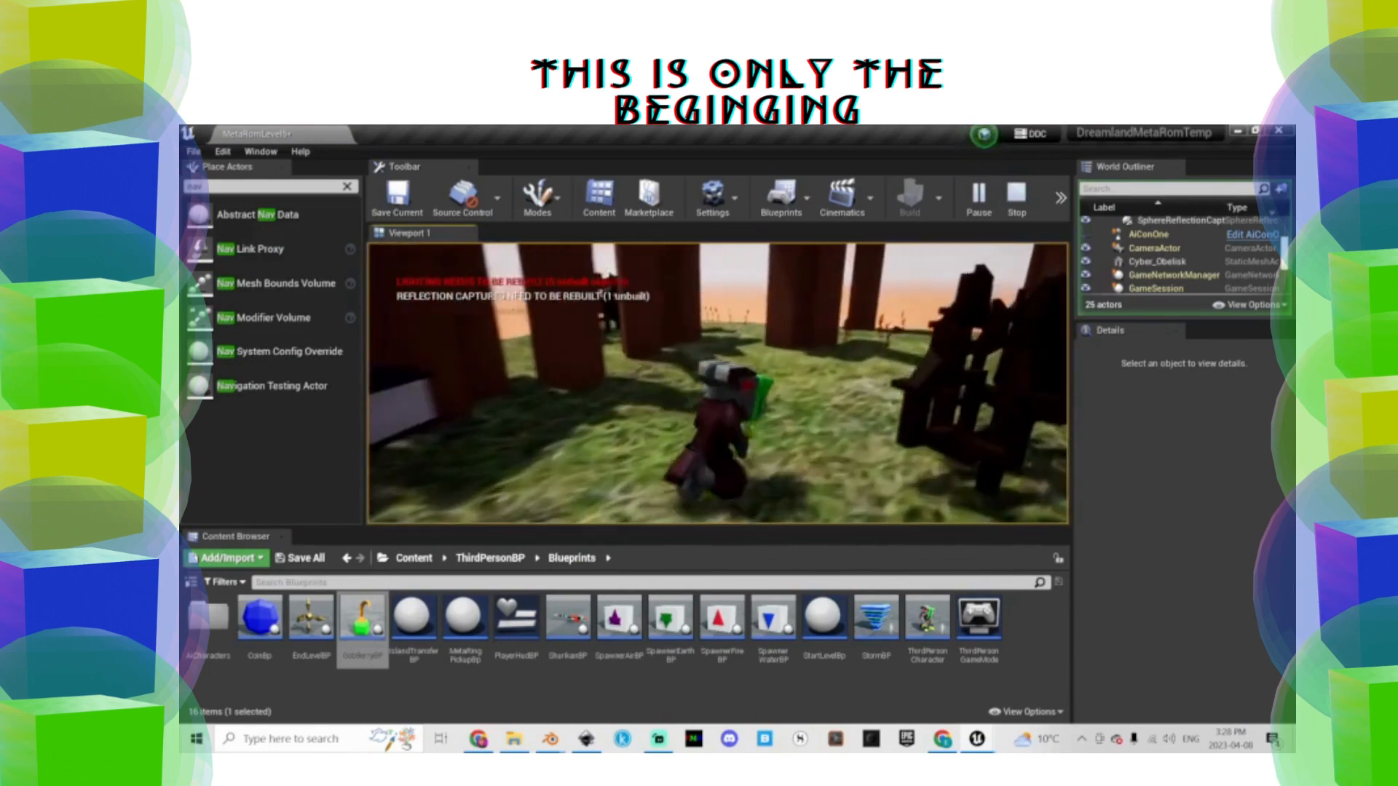
{"action": "key", "text": "w"}
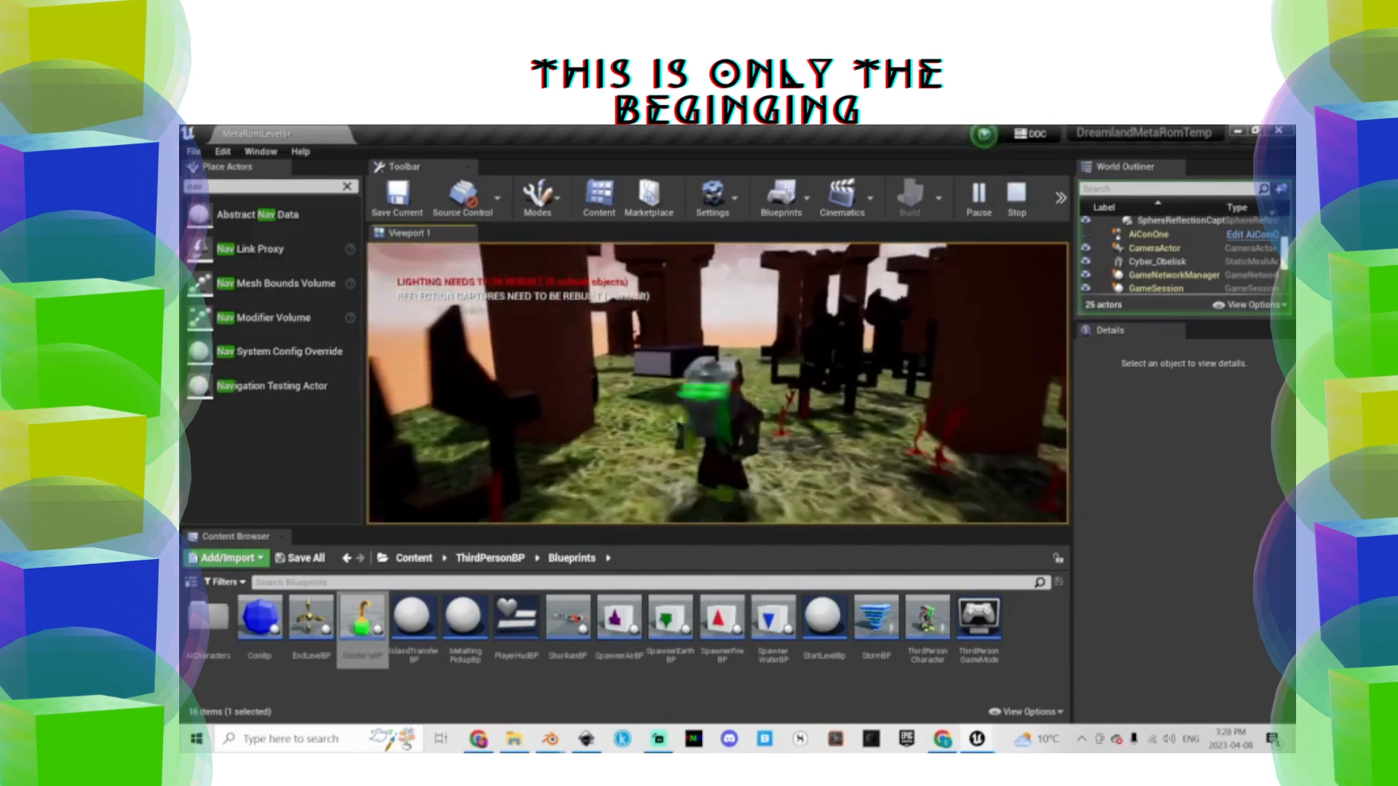
{"action": "key", "text": "s"}
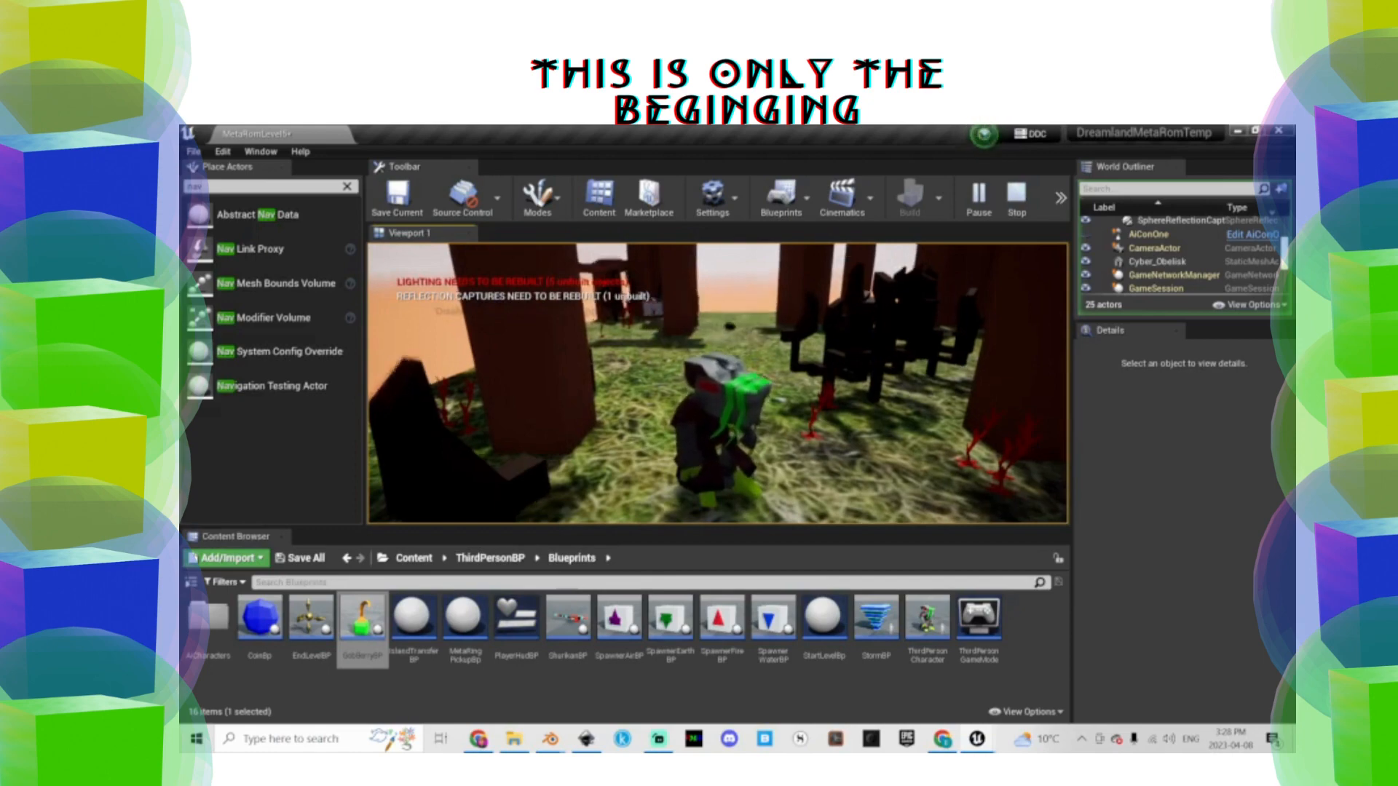
{"action": "key", "text": "Escape"}
Replace the Floor's grass material with the plain green one named Material
{"action": "left_click", "coordinate": [1241, 589]}
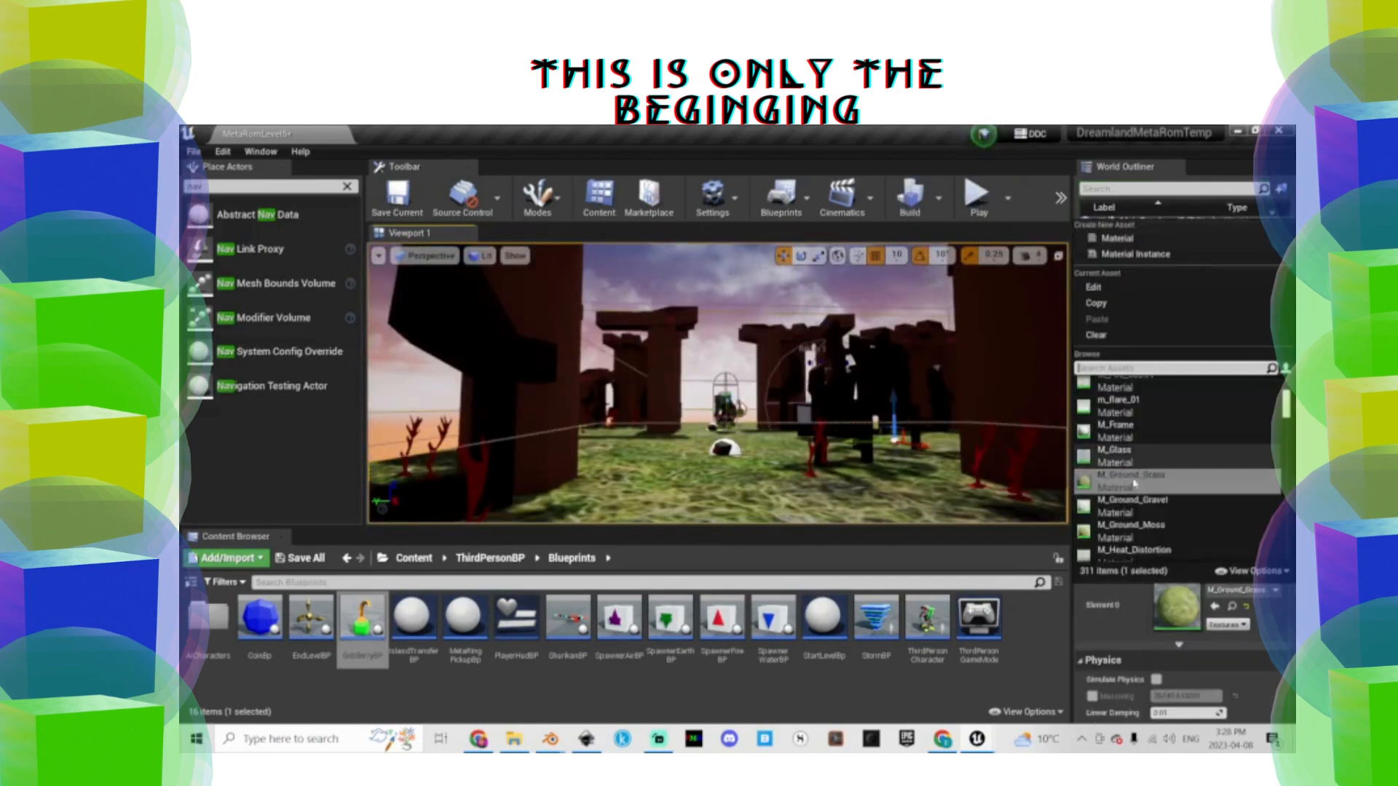
{"action": "scroll", "coordinate": [1134, 483], "scroll_direction": "down", "scroll_amount": 12}
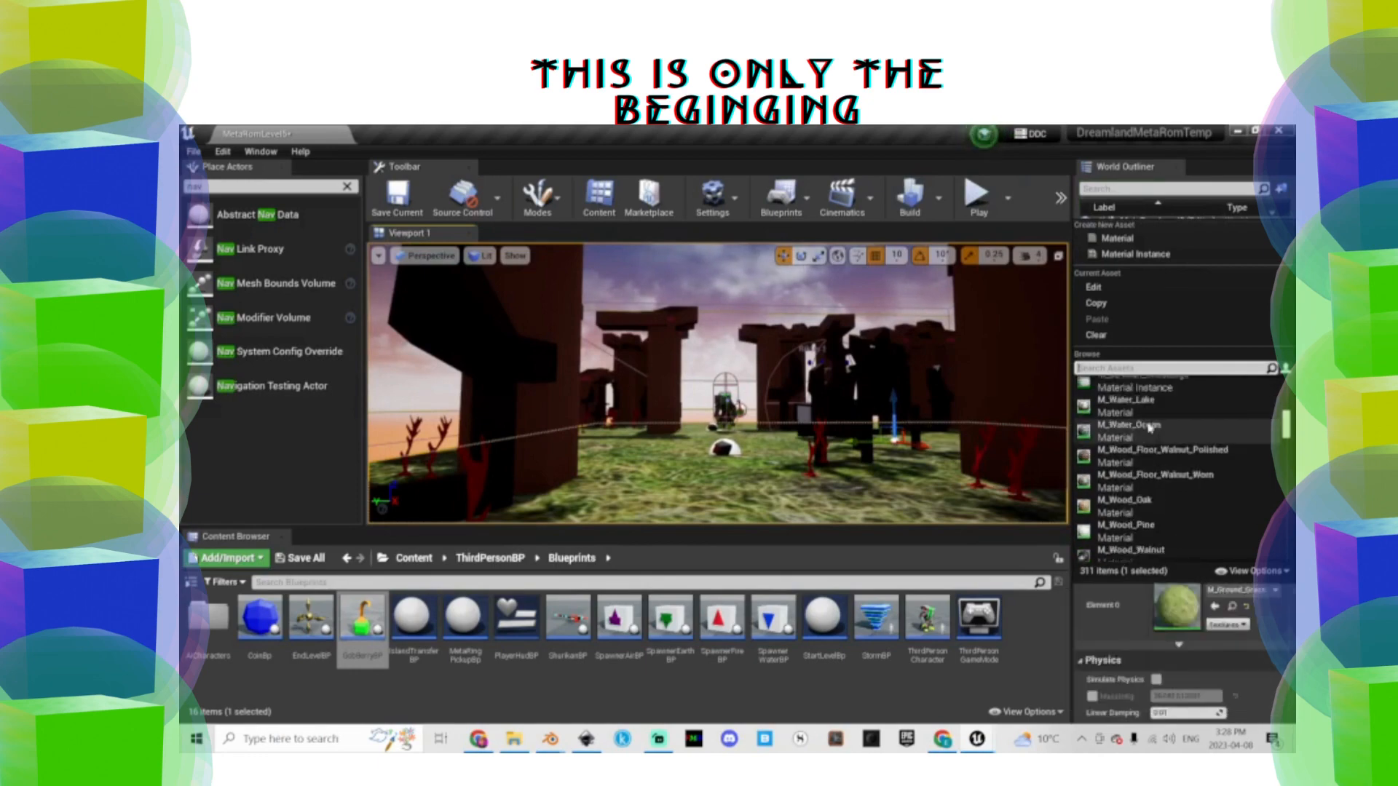
{"action": "scroll", "coordinate": [1150, 428], "scroll_direction": "down", "scroll_amount": 5}
{"action": "left_click", "coordinate": [1152, 425]}
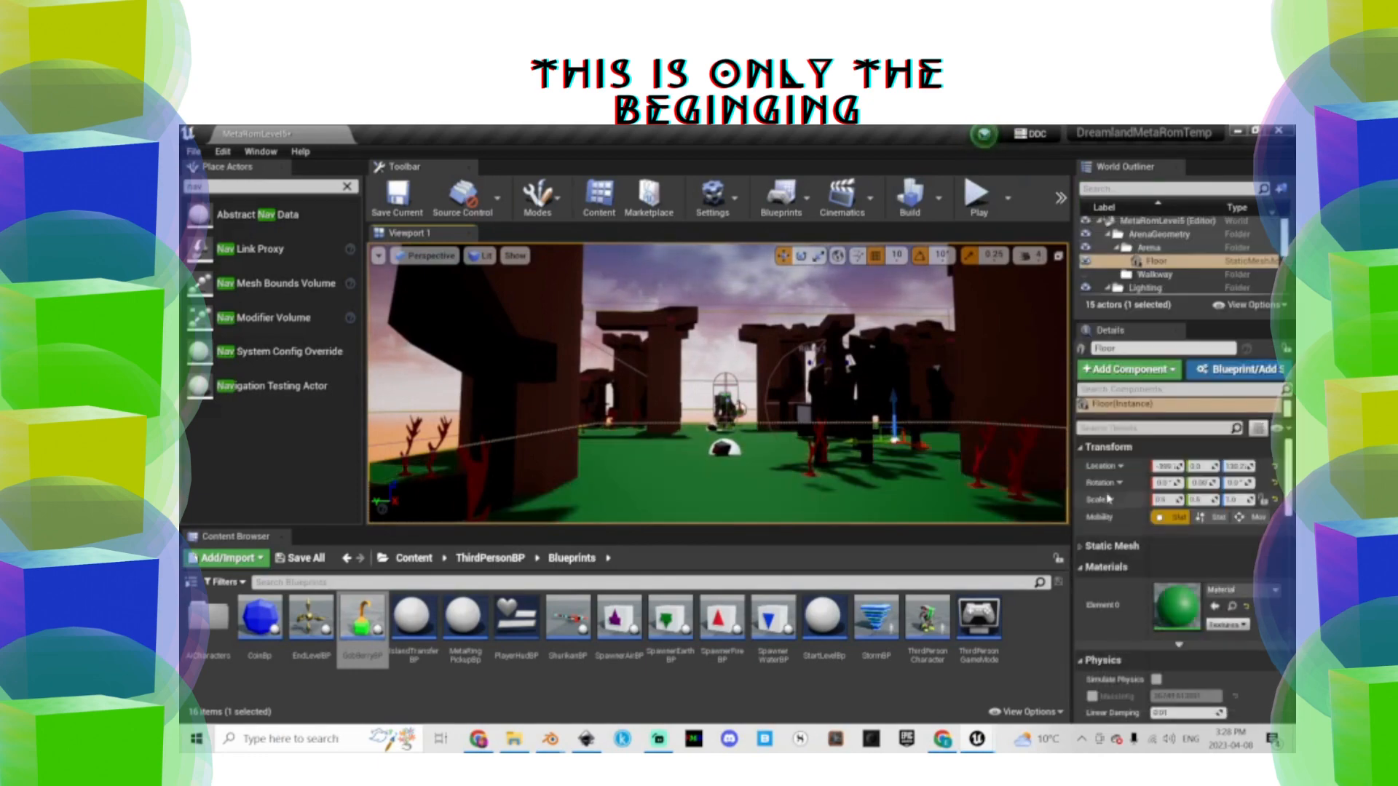
Play-test the level with the green floor, running the character to the Cyber Obelisk
{"action": "left_click", "coordinate": [977, 195]}
{"action": "key", "text": "w"}
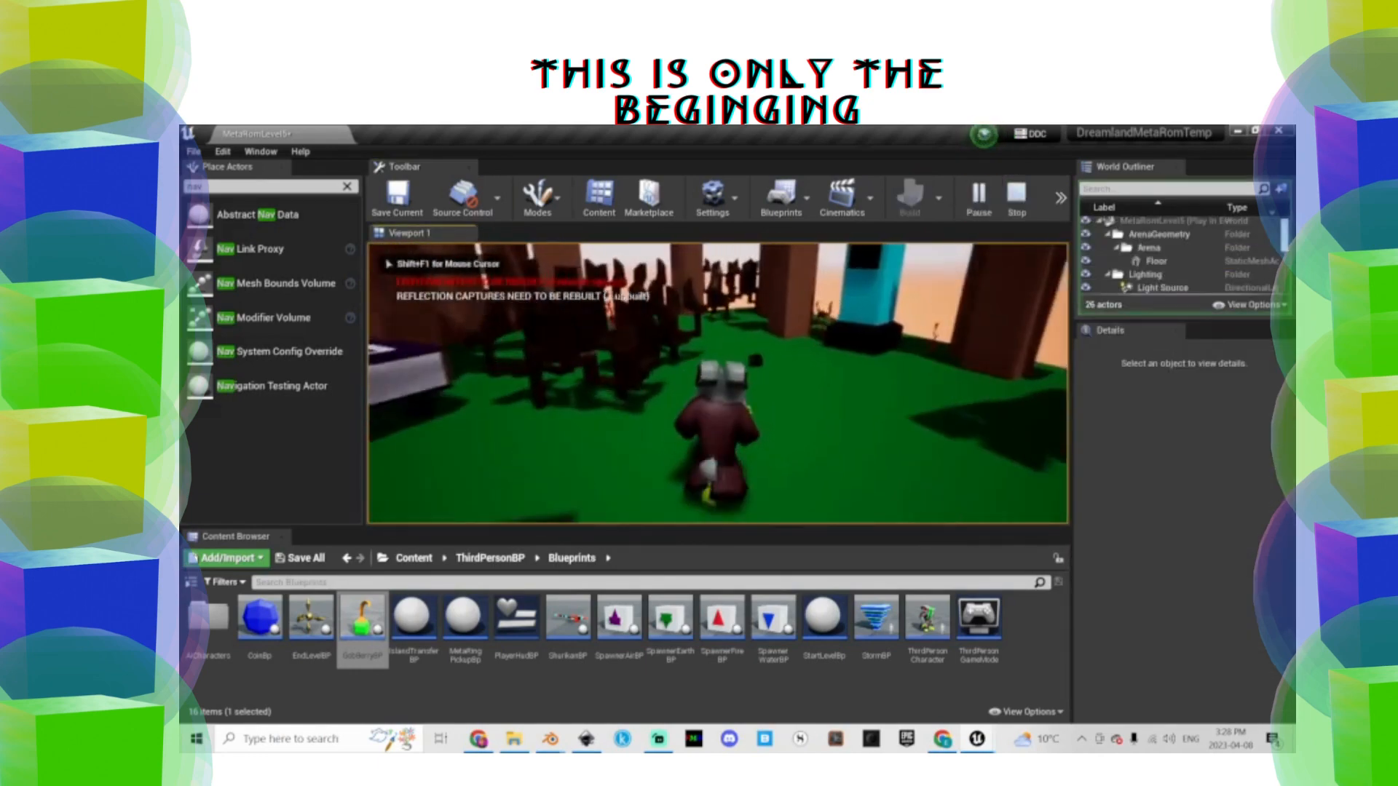
{"action": "key", "text": "w"}
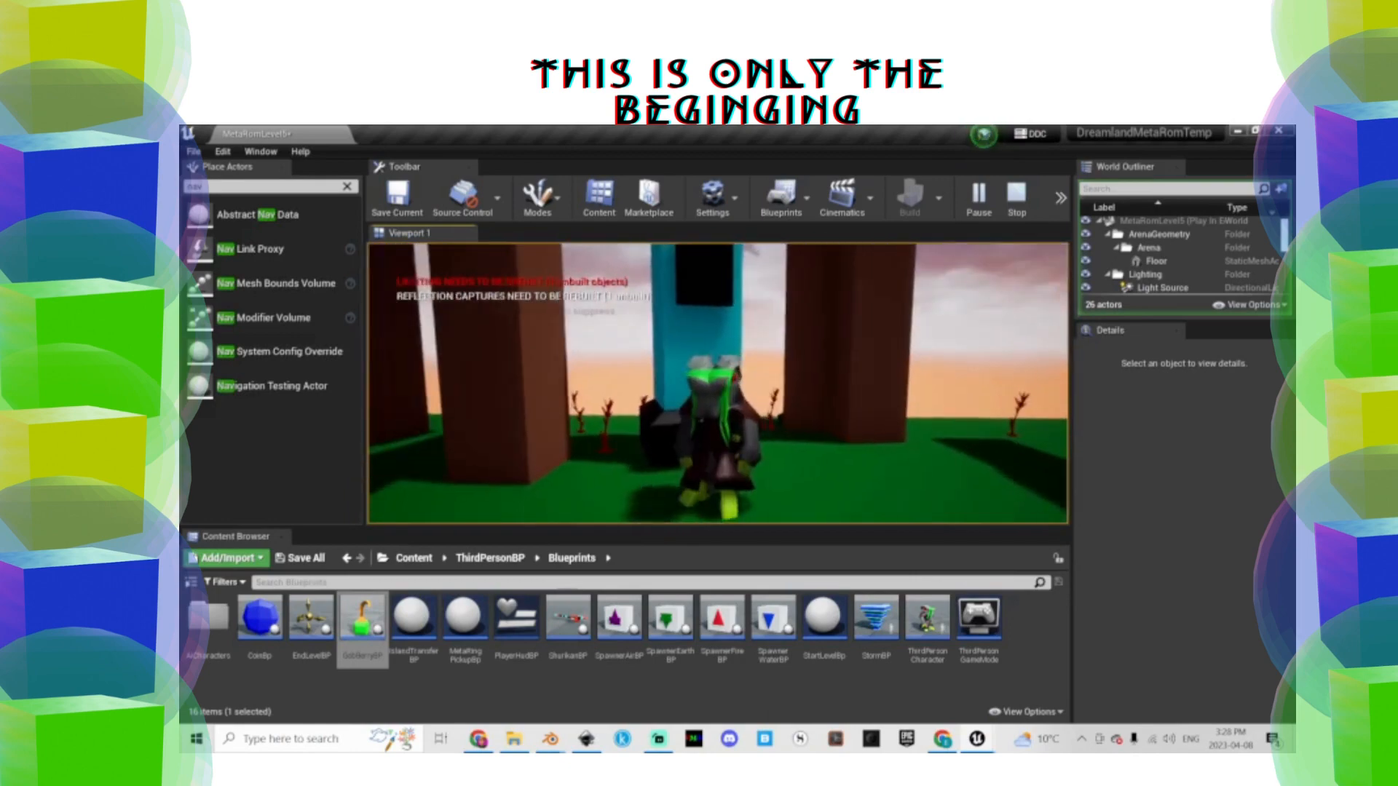
{"action": "key", "text": "w"}
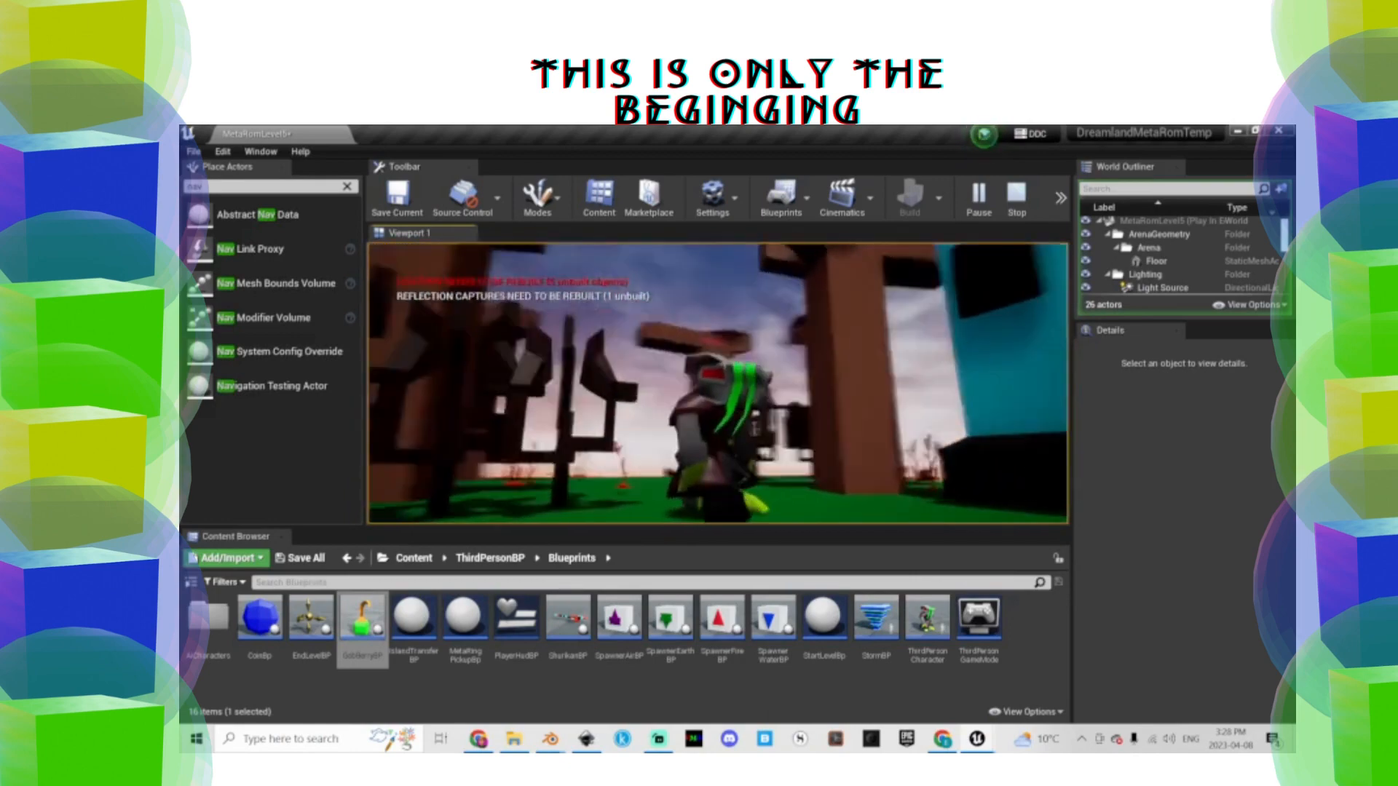
{"action": "key", "text": "Escape"}
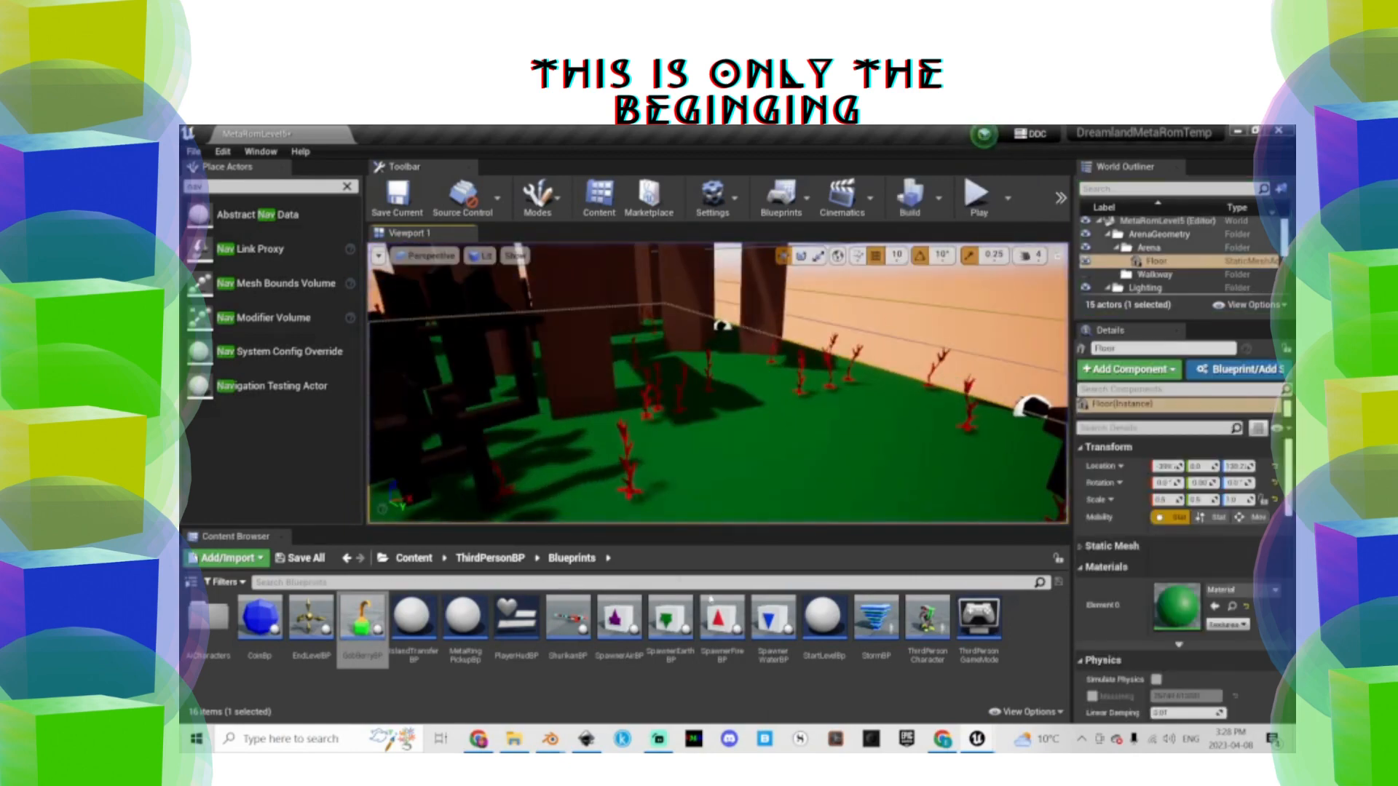
Place SpawnerFireBP in the level, set its SpawnActor class to Rikter Snek AI, compile and save the blueprint, and return to the level
{"action": "left_click_drag", "start_coordinate": [720, 623], "coordinate": [743, 375]}
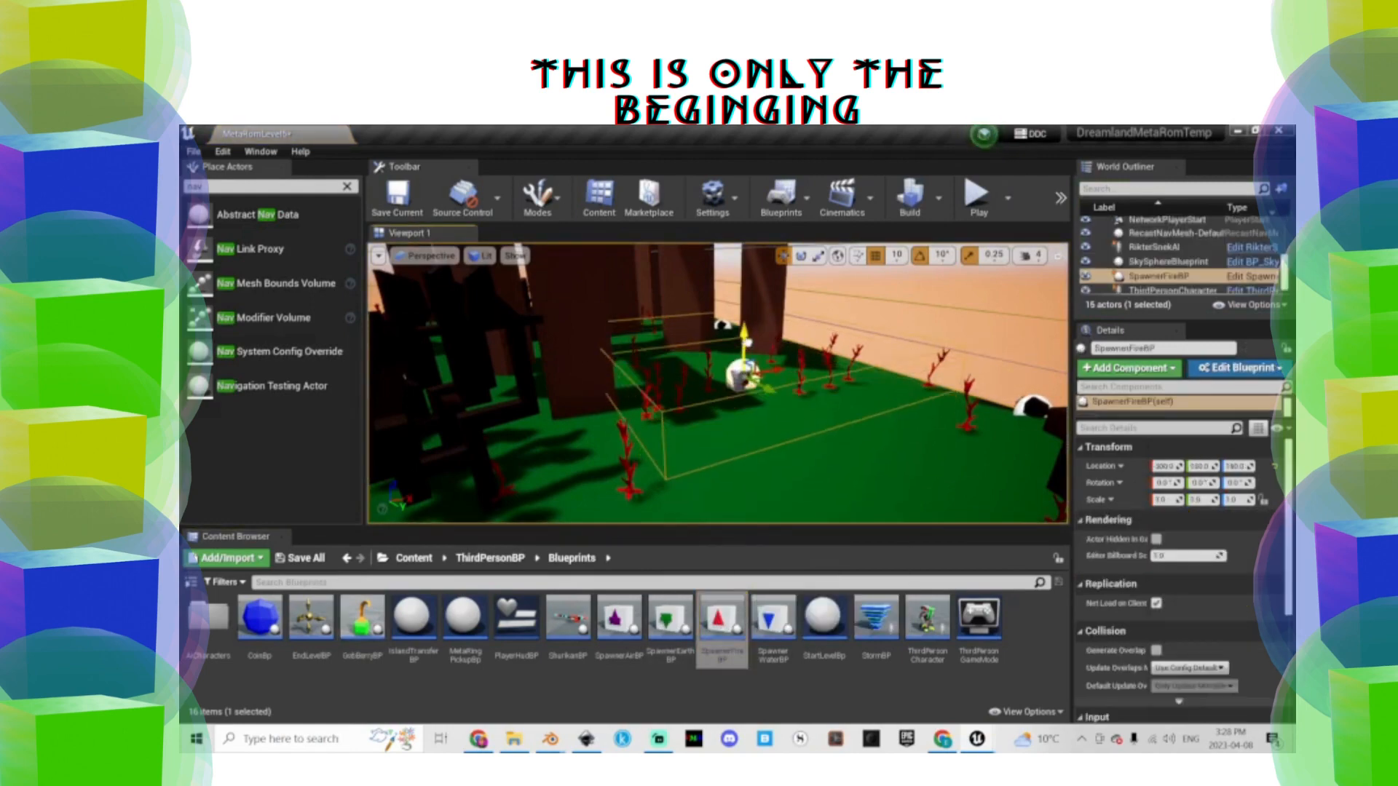
{"action": "left_click", "coordinate": [1246, 278]}
{"action": "scroll", "coordinate": [691, 419], "scroll_direction": "up", "scroll_amount": 4}
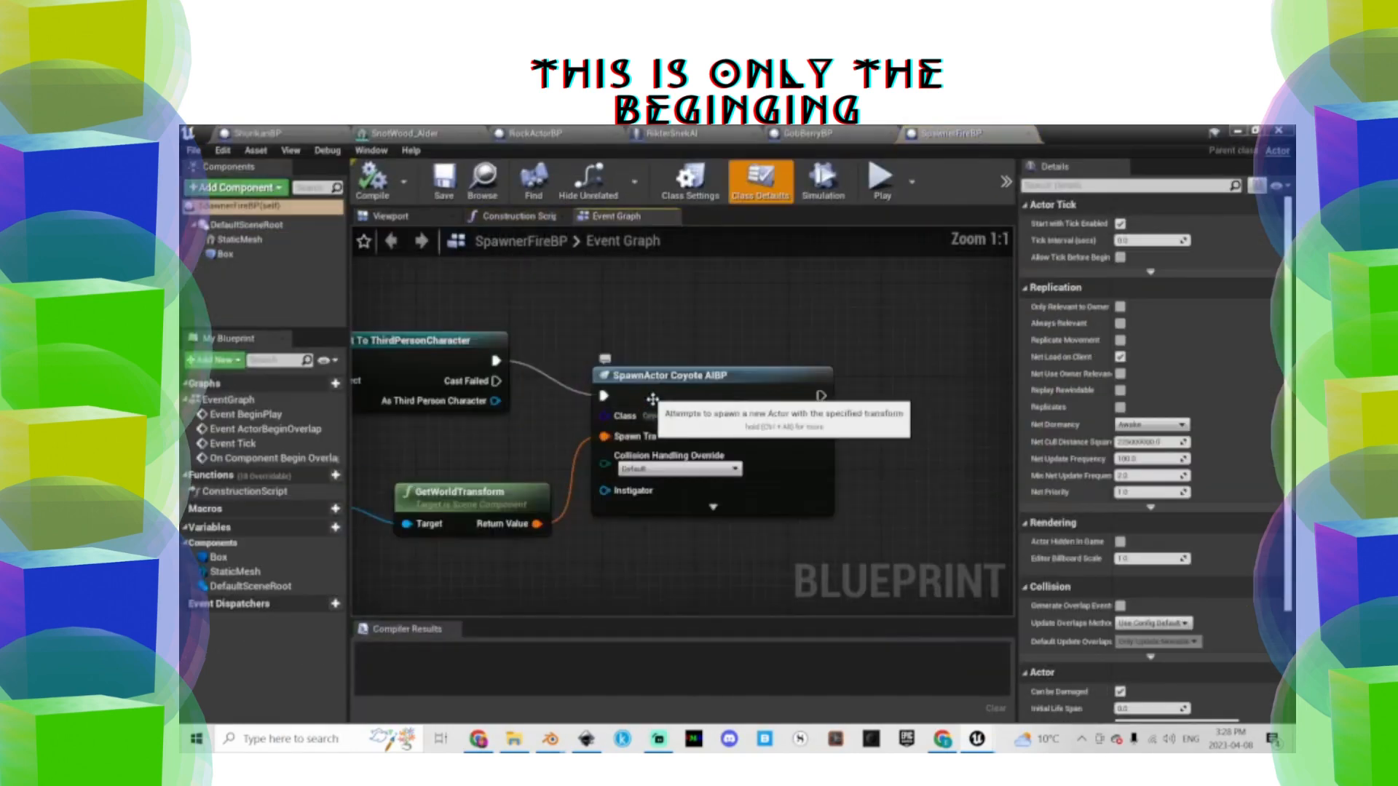
{"action": "left_click", "coordinate": [669, 416]}
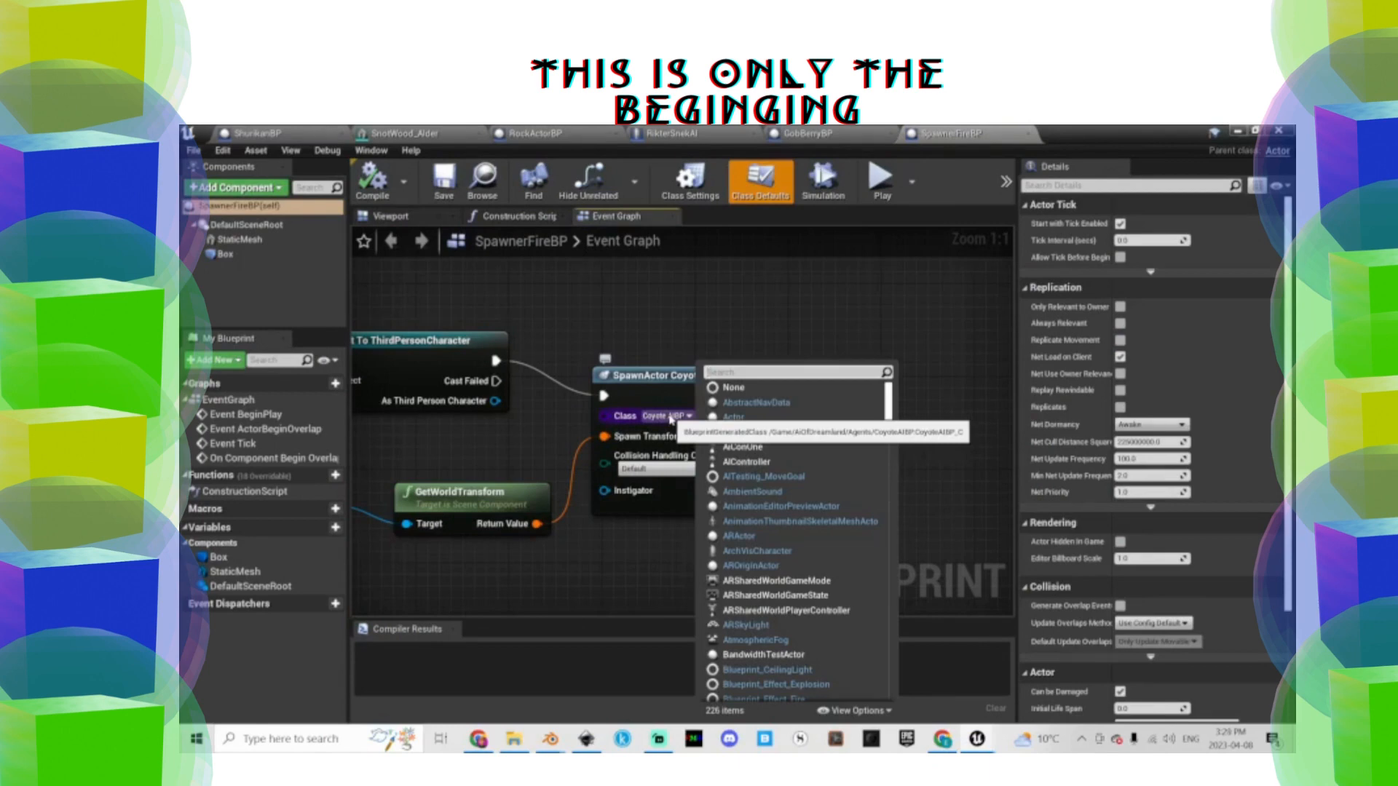
{"action": "left_click", "coordinate": [375, 182]}
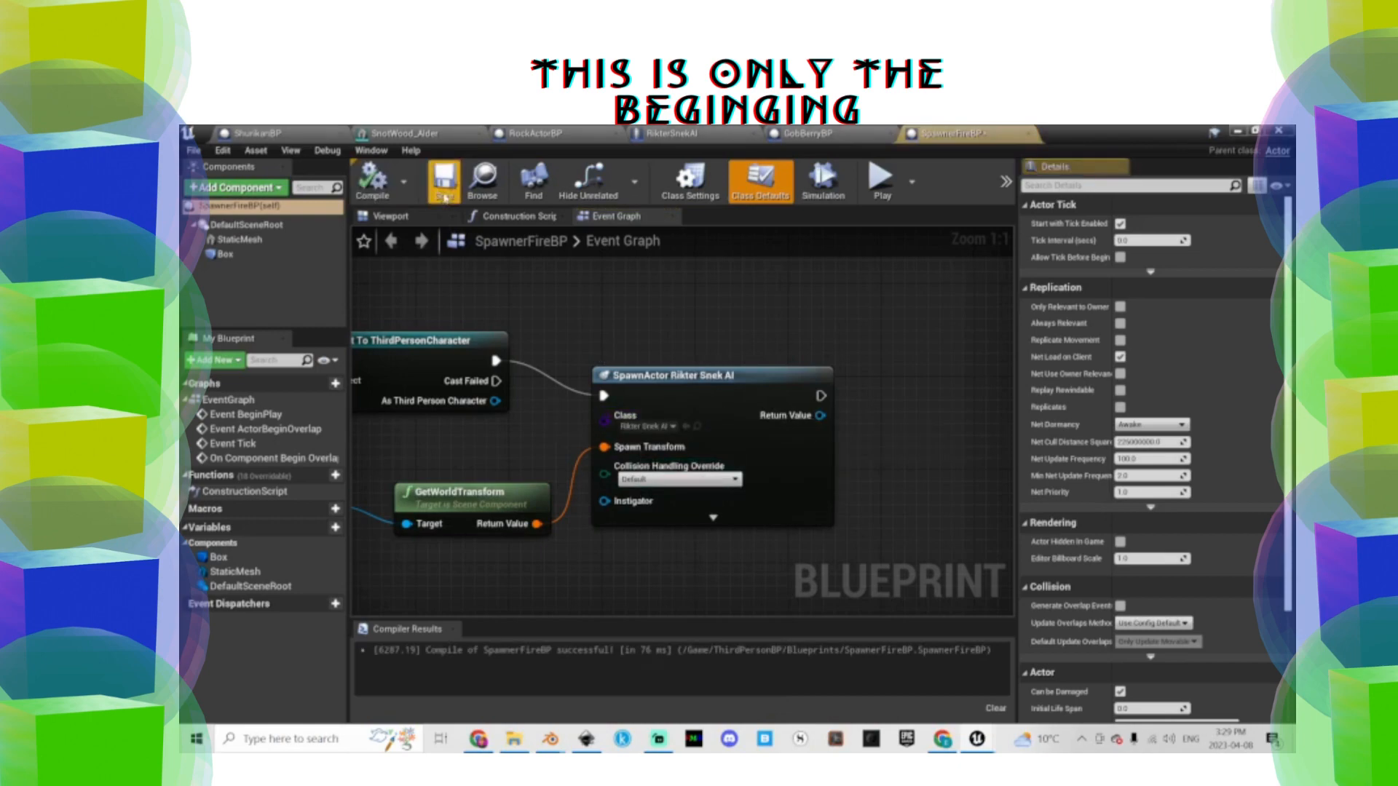
{"action": "left_click", "coordinate": [445, 183]}
{"action": "left_click", "coordinate": [1236, 131]}
Play-test the fire spawner in the level, running the character through the trees and collecting the Gob Berry
{"action": "left_click", "coordinate": [974, 195]}
{"action": "left_click", "coordinate": [777, 316]}
{"action": "key", "text": "w"}
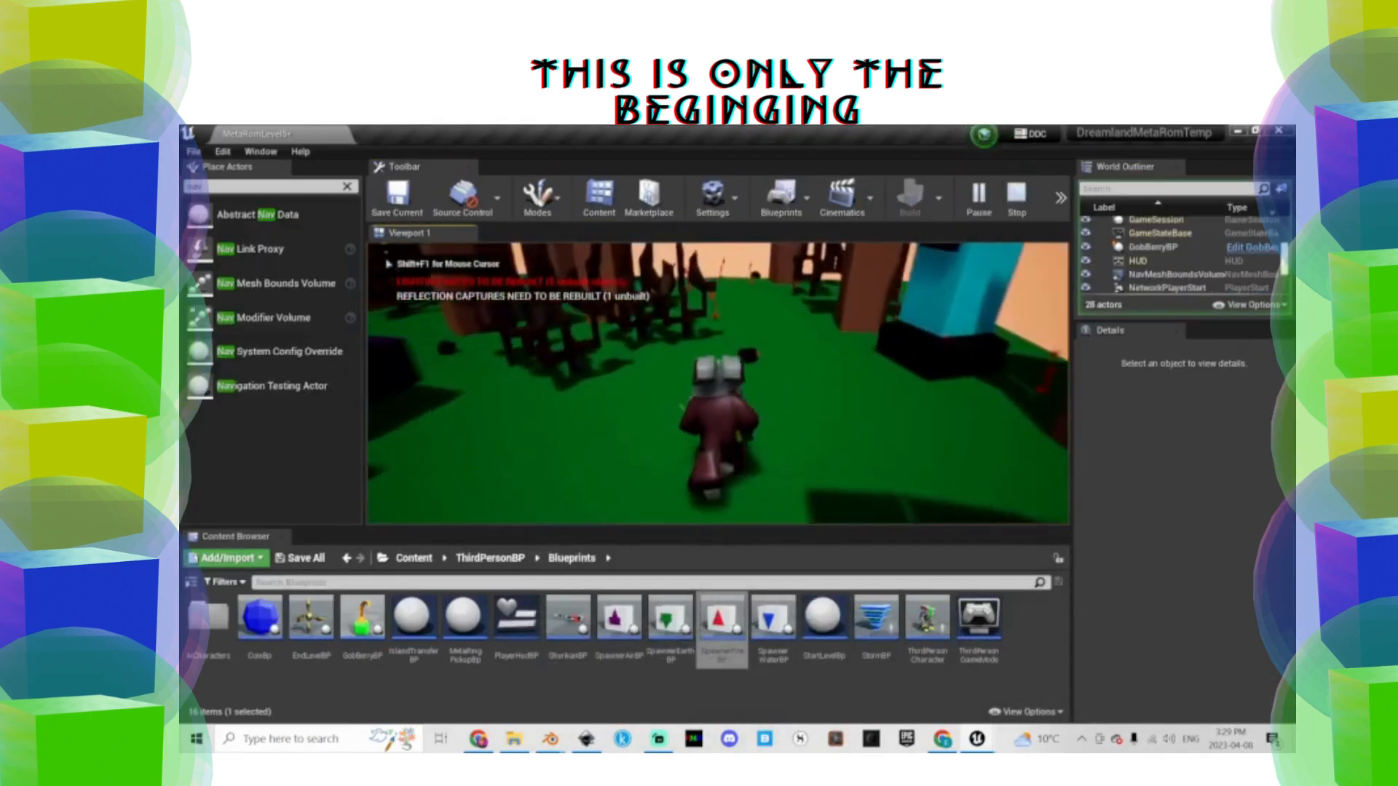
{"action": "key", "text": "w"}
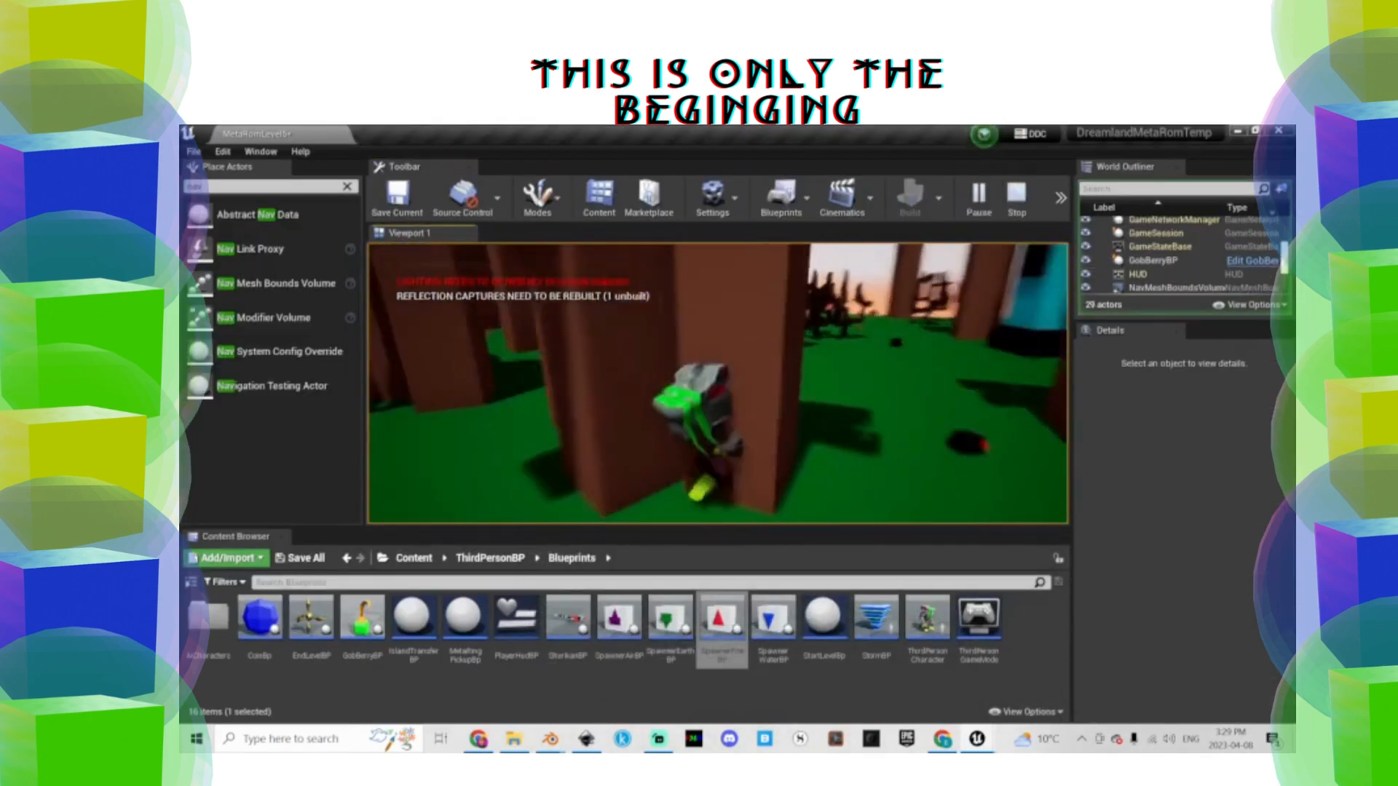
{"action": "key", "text": "w"}
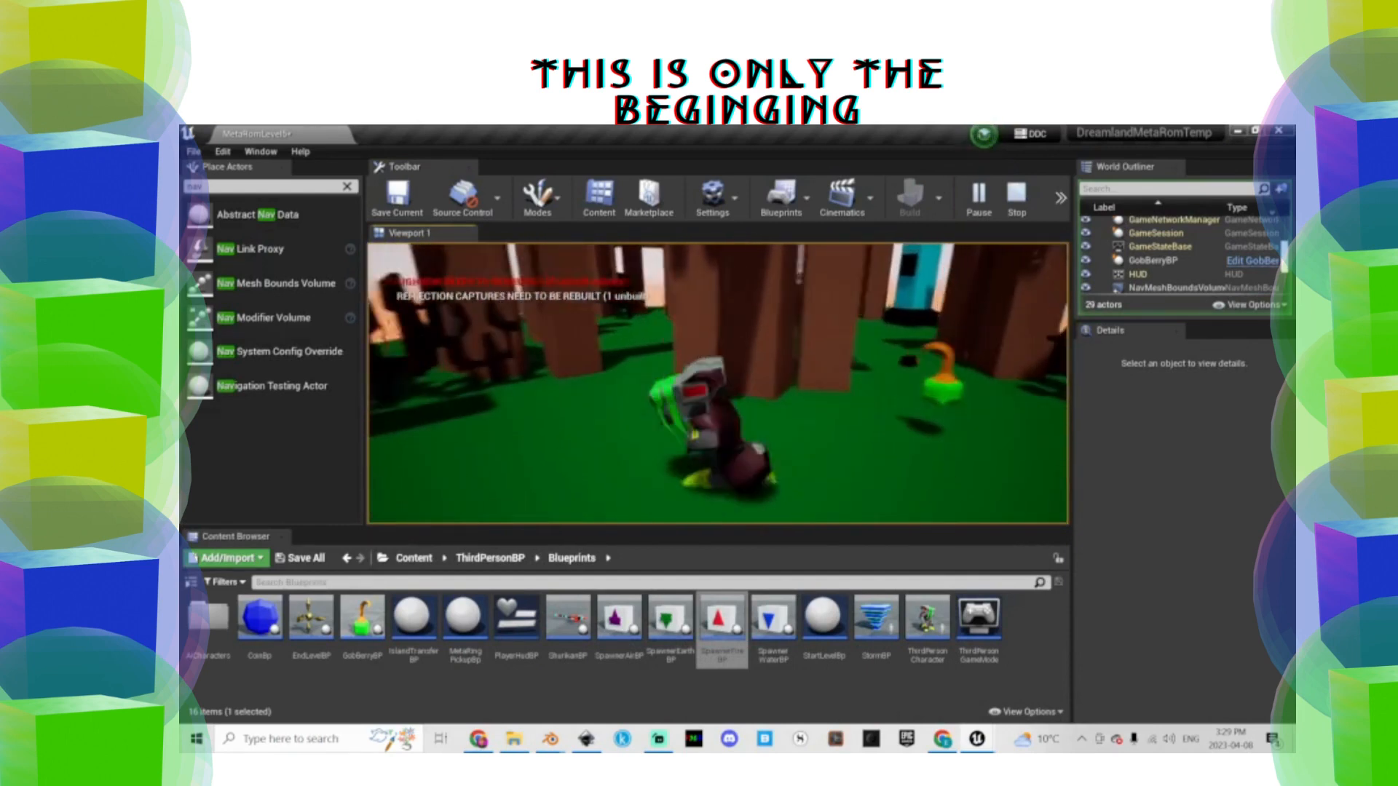
{"action": "key", "text": "w"}
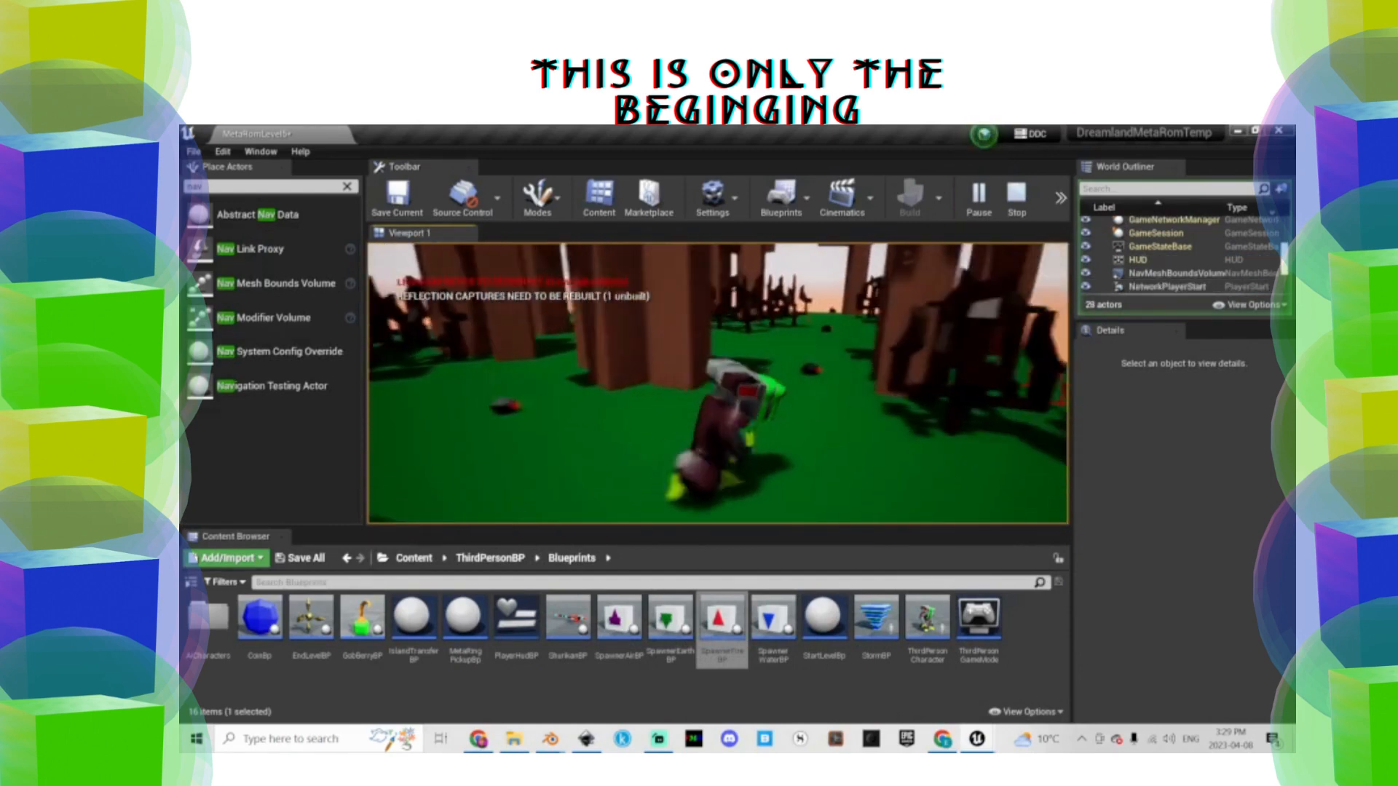
{"action": "key", "text": "a"}
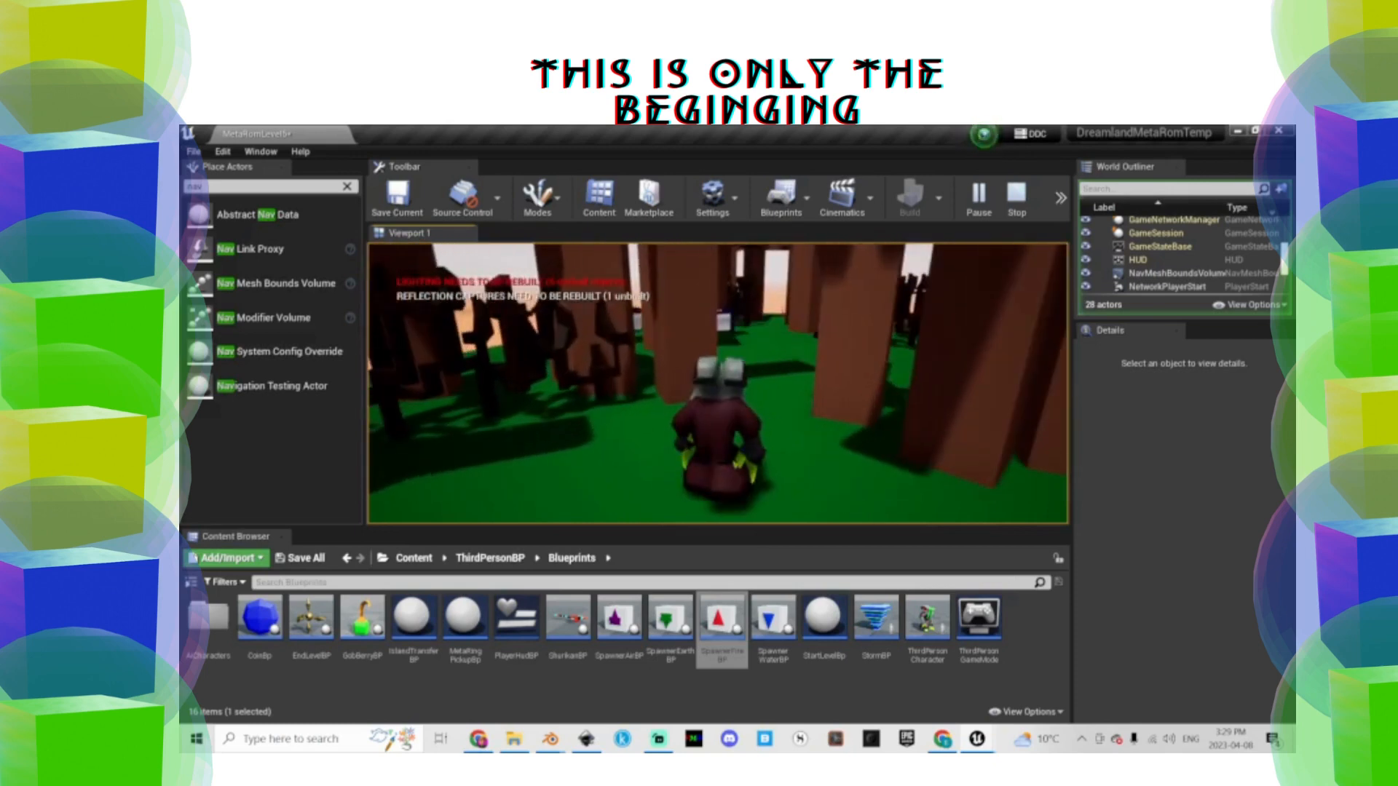
{"action": "key", "text": "Escape"}
Place StormBP on the floor among the trees and briefly play-test the level
{"action": "scroll", "coordinate": [718, 383], "scroll_direction": "down", "scroll_amount": 8}
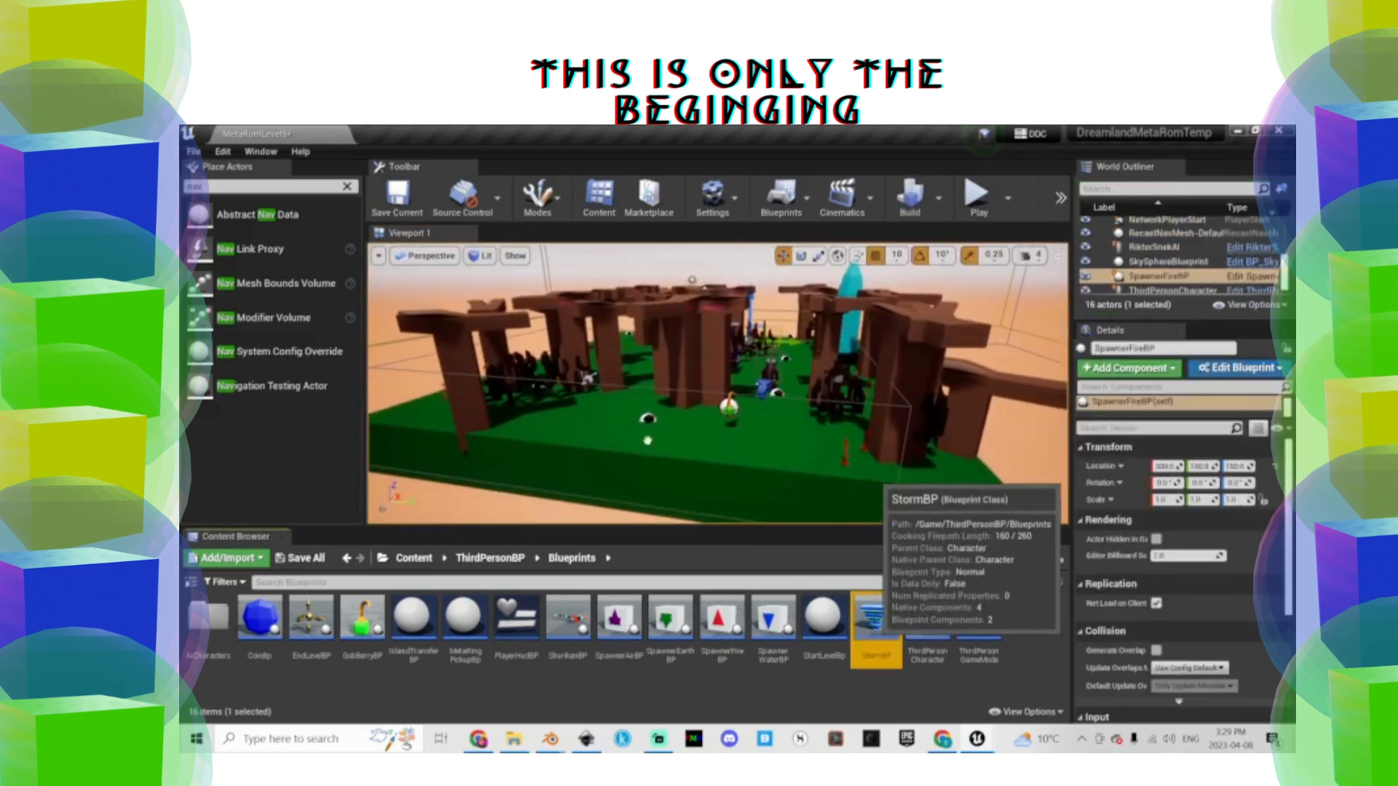
{"action": "left_click_drag", "start_coordinate": [876, 620], "coordinate": [604, 384]}
{"action": "key", "text": "alt+p"}
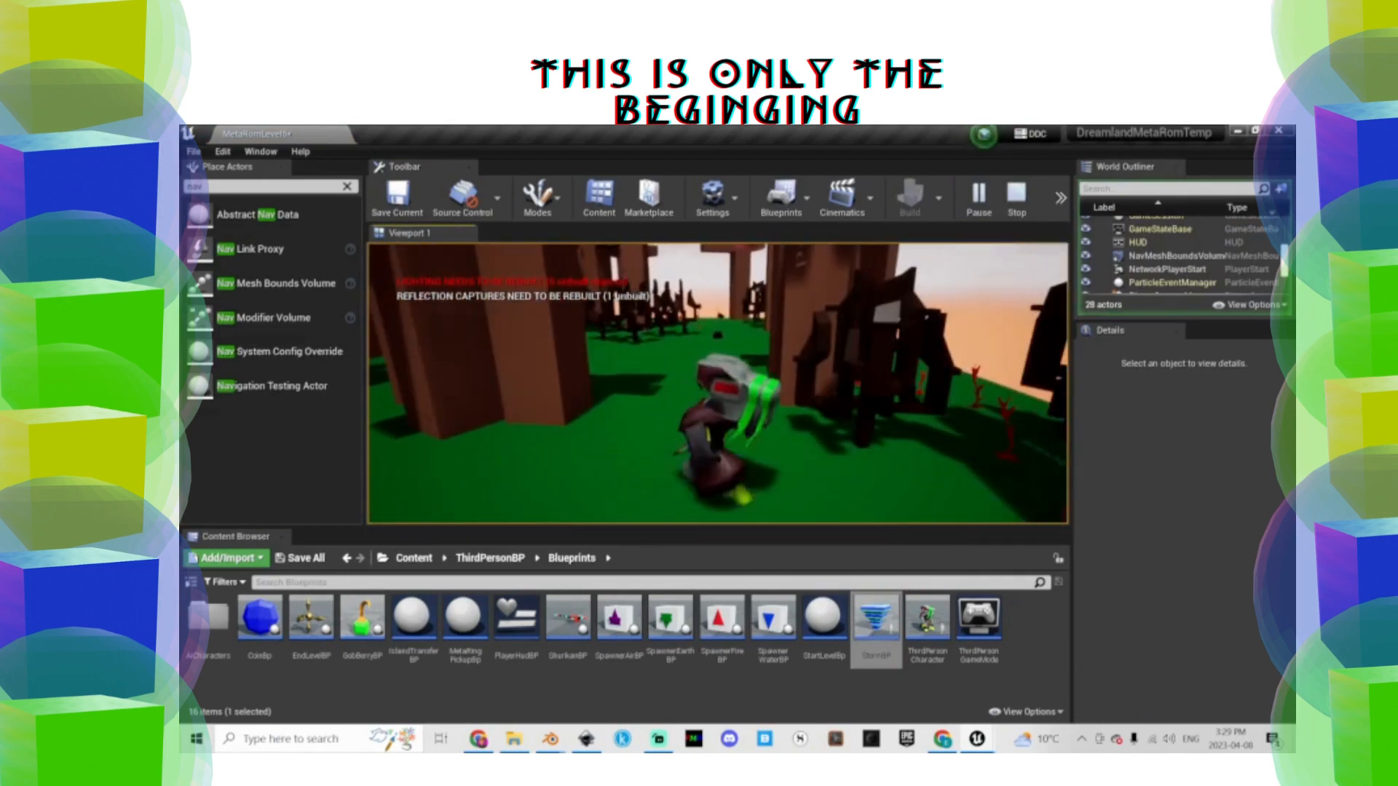
{"action": "key", "text": "Escape"}
Scale the Floor up along both horizontal axes to make the forest arena larger
{"action": "scroll", "coordinate": [718, 383], "scroll_direction": "down", "scroll_amount": 8}
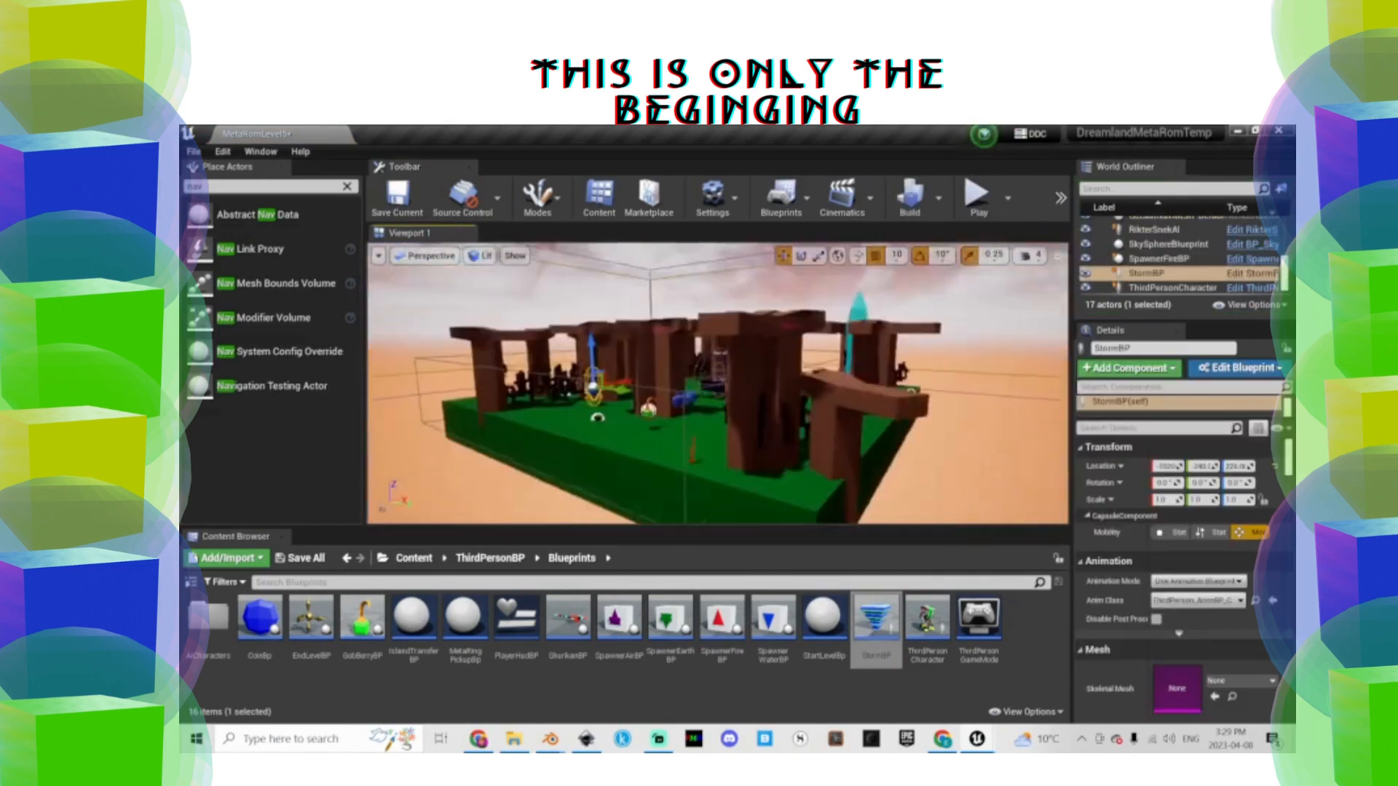
{"action": "right_click_drag", "start_coordinate": [718, 384], "coordinate": [757, 458]}
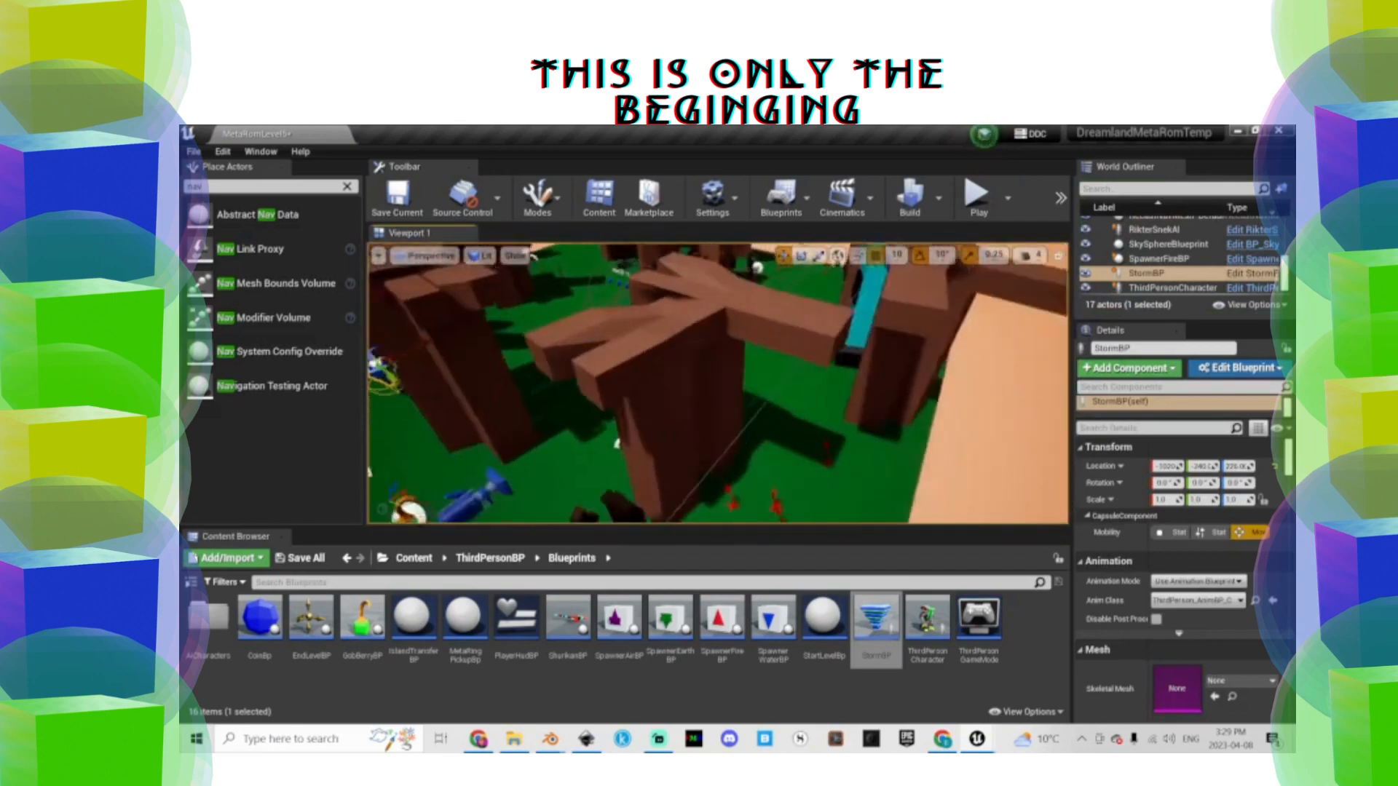
{"action": "scroll", "coordinate": [718, 384], "scroll_direction": "down", "scroll_amount": 10}
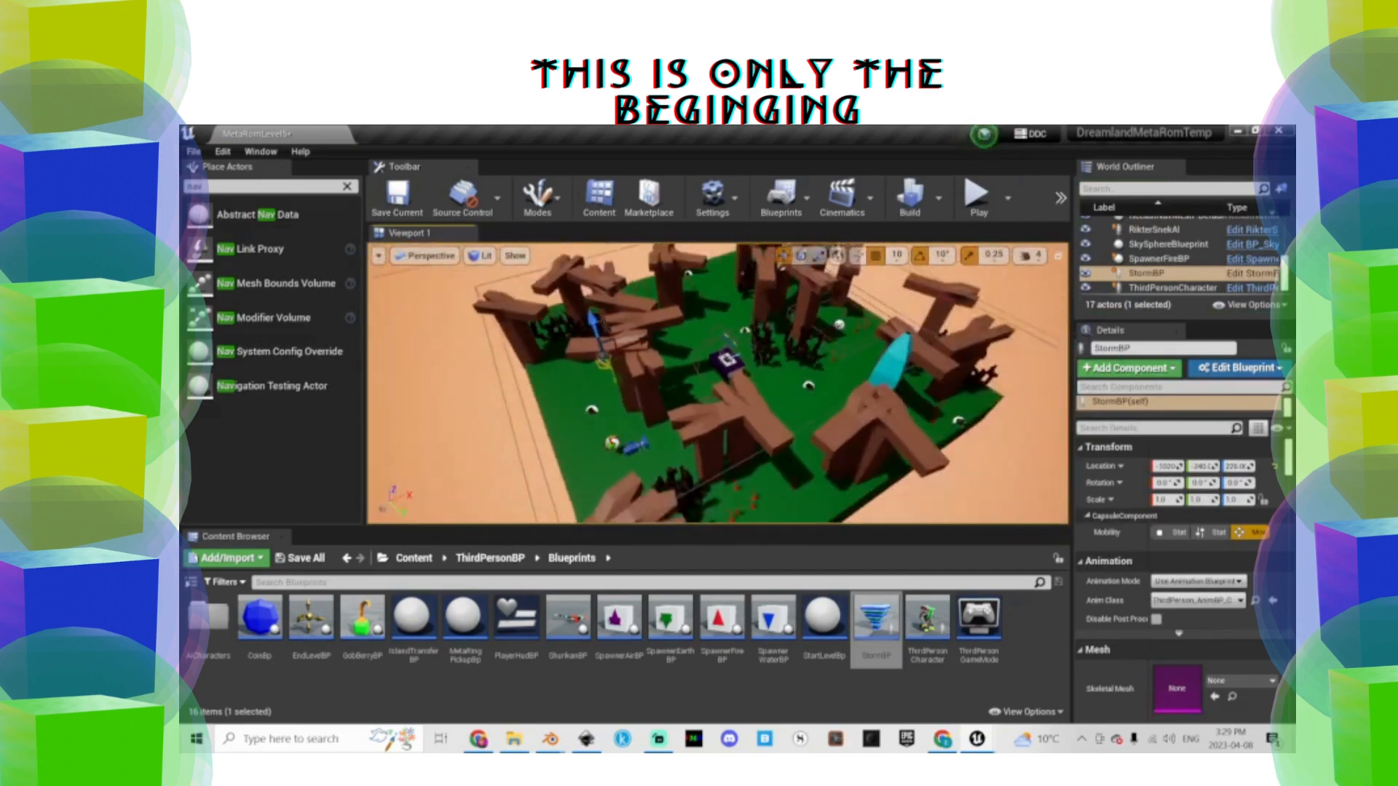
{"action": "left_click", "coordinate": [784, 387]}
{"action": "left_click_drag", "start_coordinate": [759, 350], "coordinate": [808, 334]}
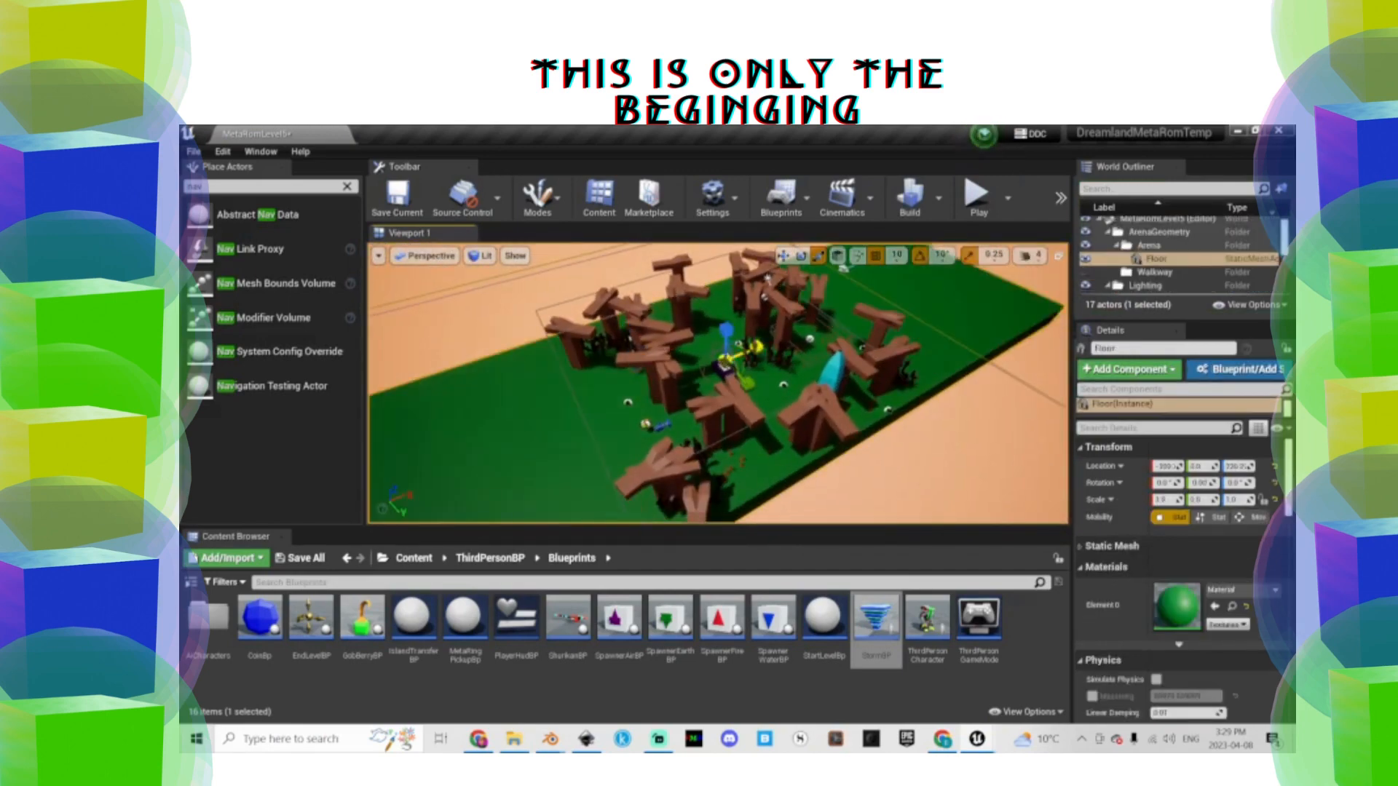
{"action": "left_click_drag", "start_coordinate": [747, 384], "coordinate": [770, 417]}
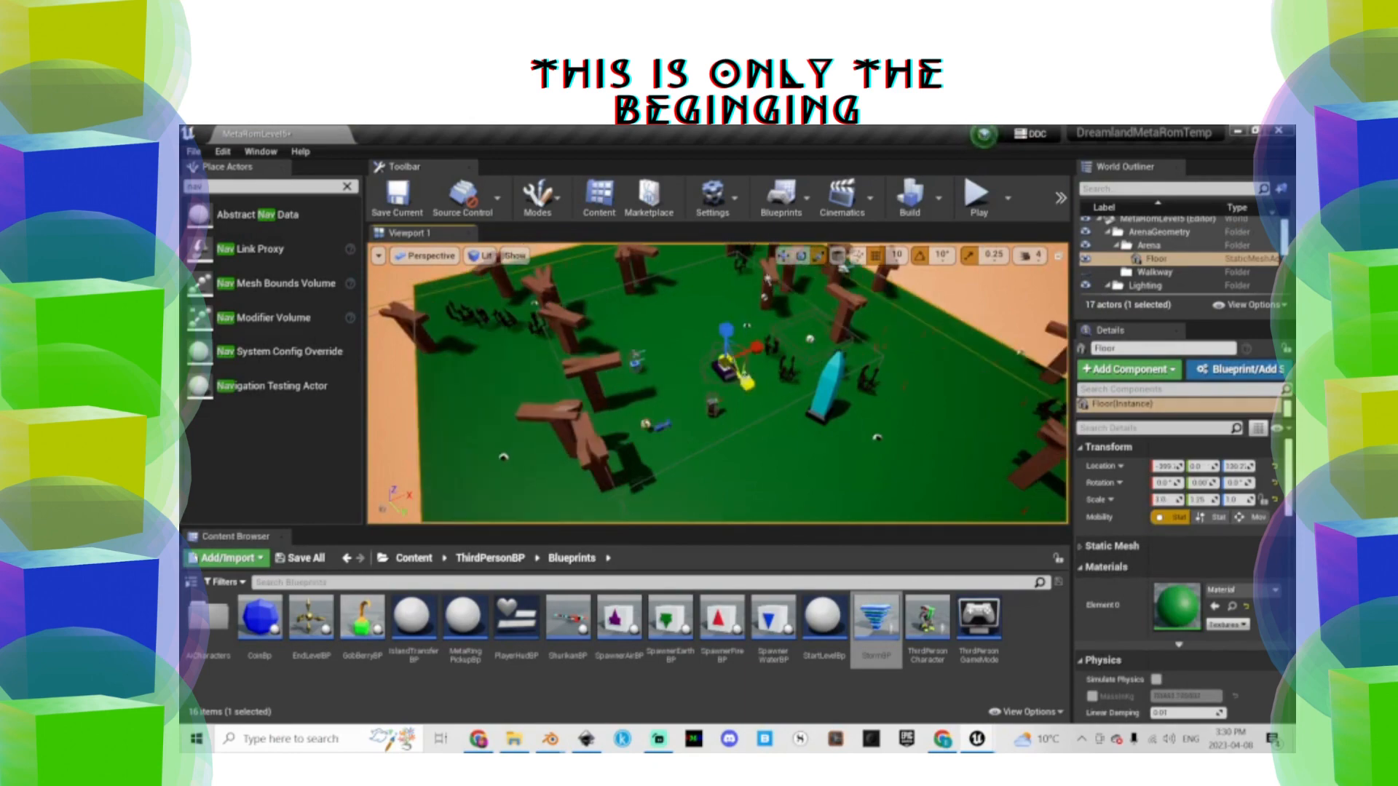
Play-test the enlarged arena, running the character past the storm enemy to the Cyber Obelisk
{"action": "left_click", "coordinate": [976, 195]}
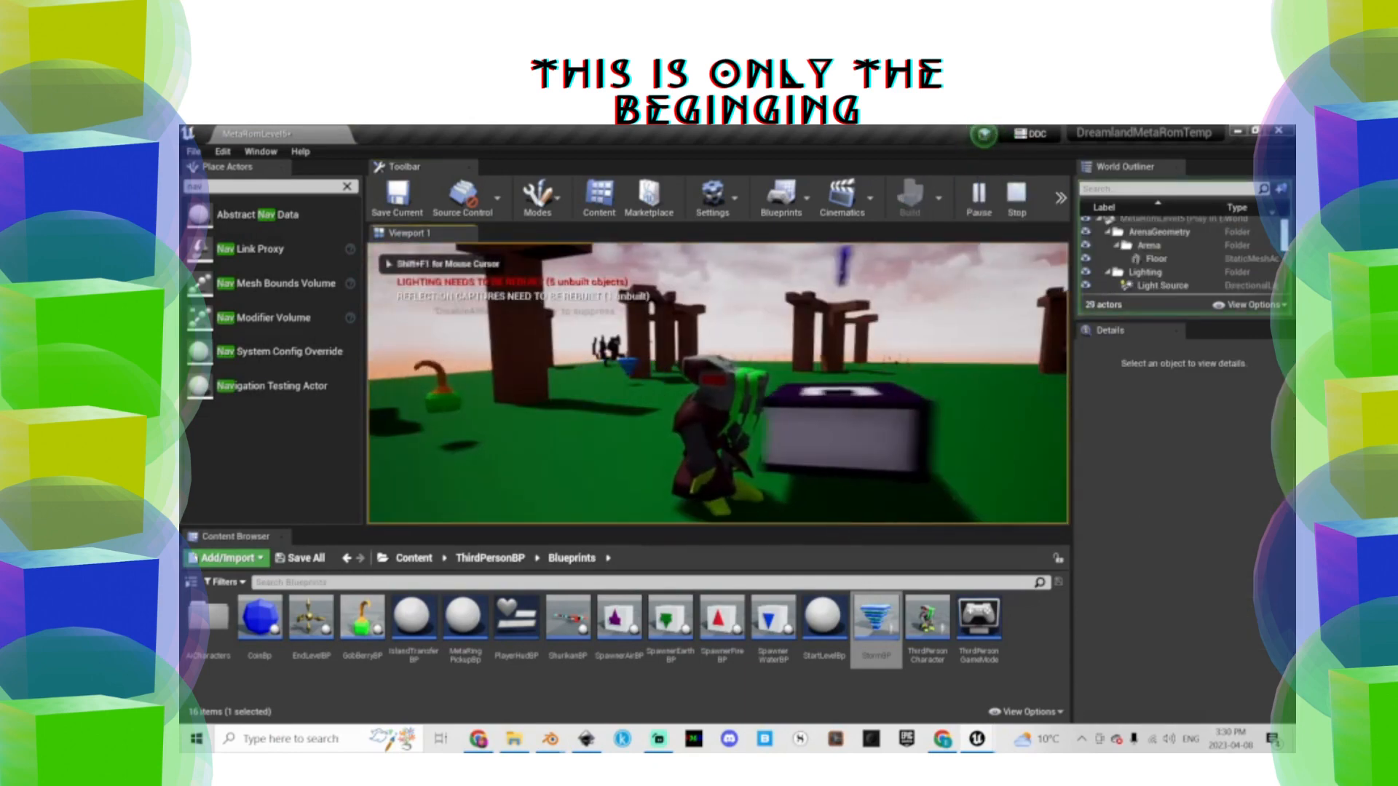
{"action": "key", "text": "w"}
{"action": "key", "text": "a"}
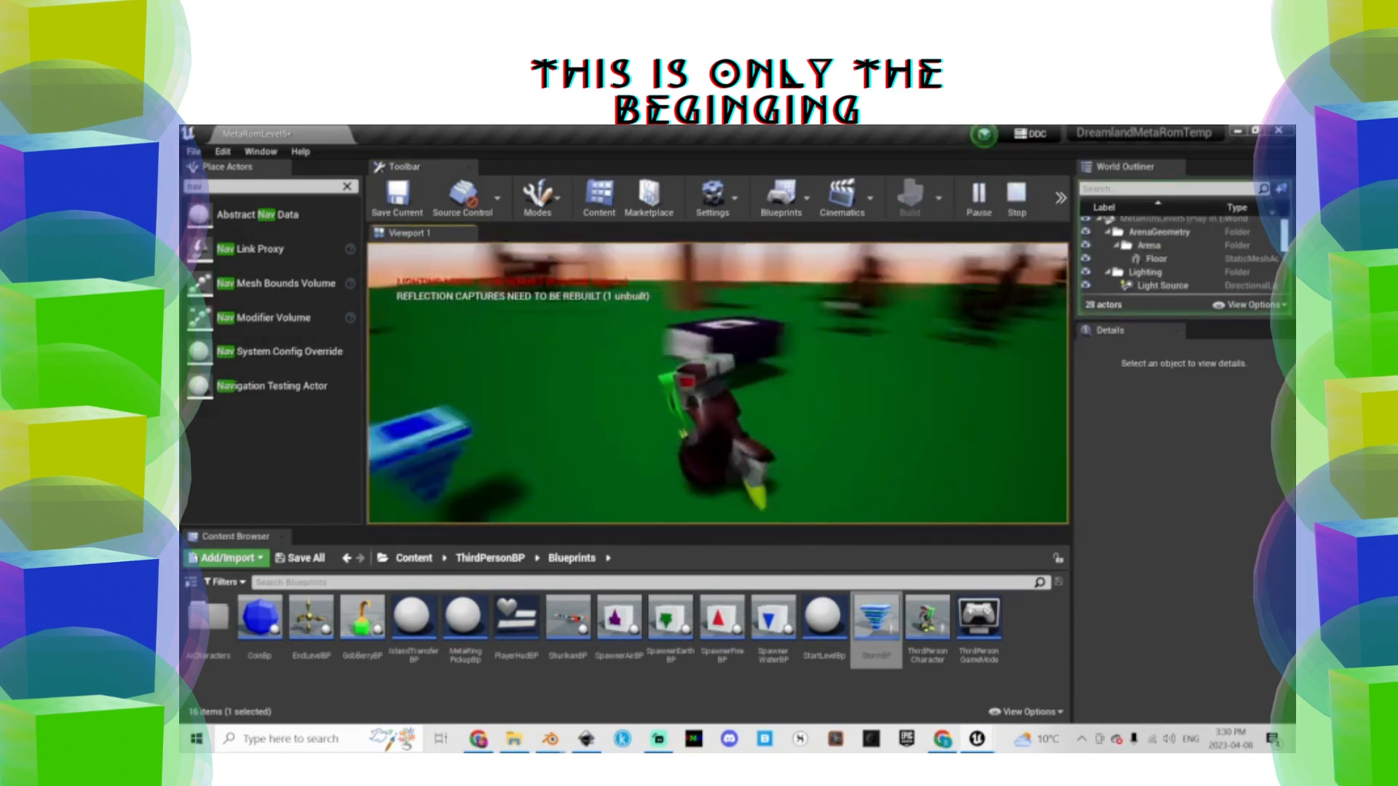
{"action": "key", "text": "a"}
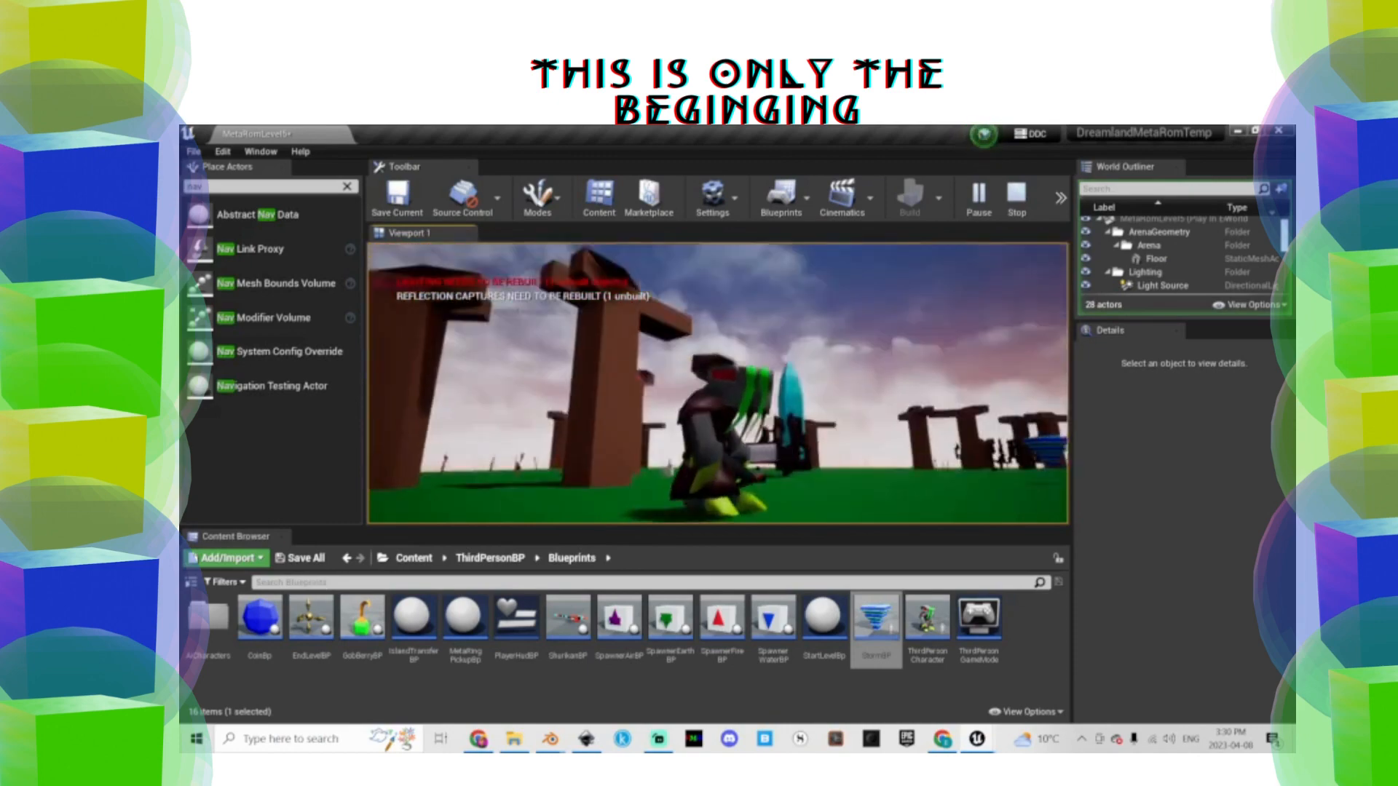
{"action": "key", "text": "w"}
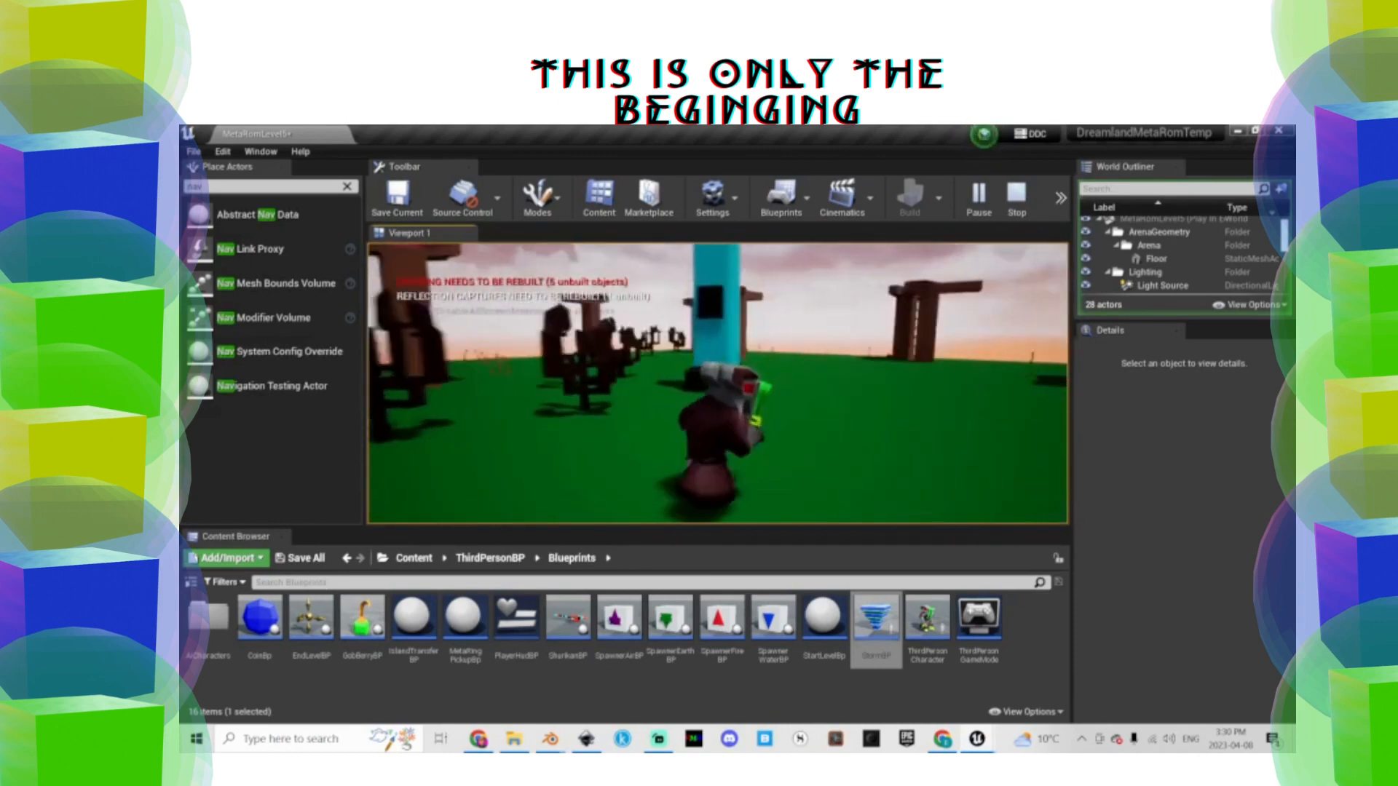
{"action": "key", "text": "Escape"}
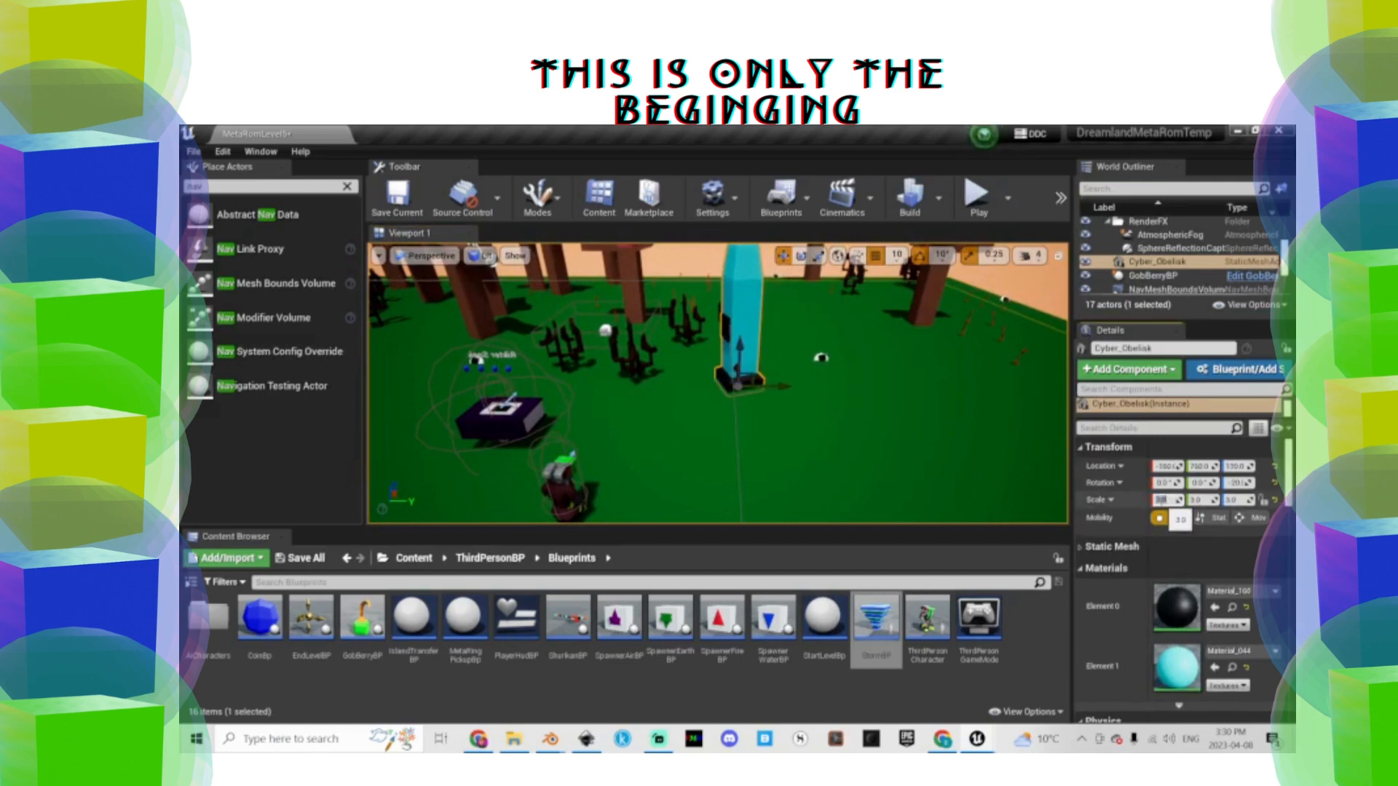
Set the Cyber Obelisk's scale to 2 and play-test its size next to the character
{"action": "key", "text": "Tab"}
{"action": "type", "text": "2"}
{"action": "left_click", "coordinate": [786, 437]}
{"action": "left_click", "coordinate": [741, 328]}
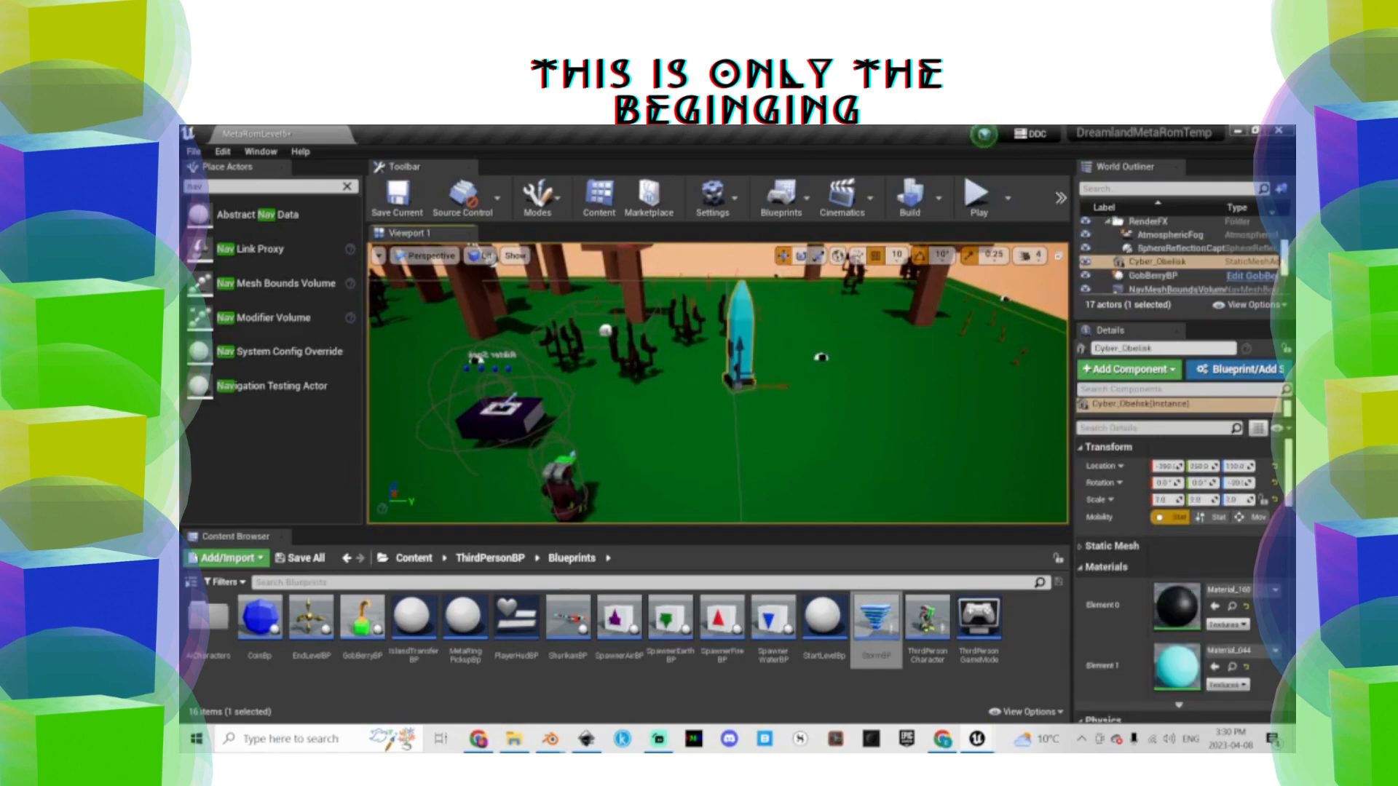
{"action": "left_click", "coordinate": [976, 200]}
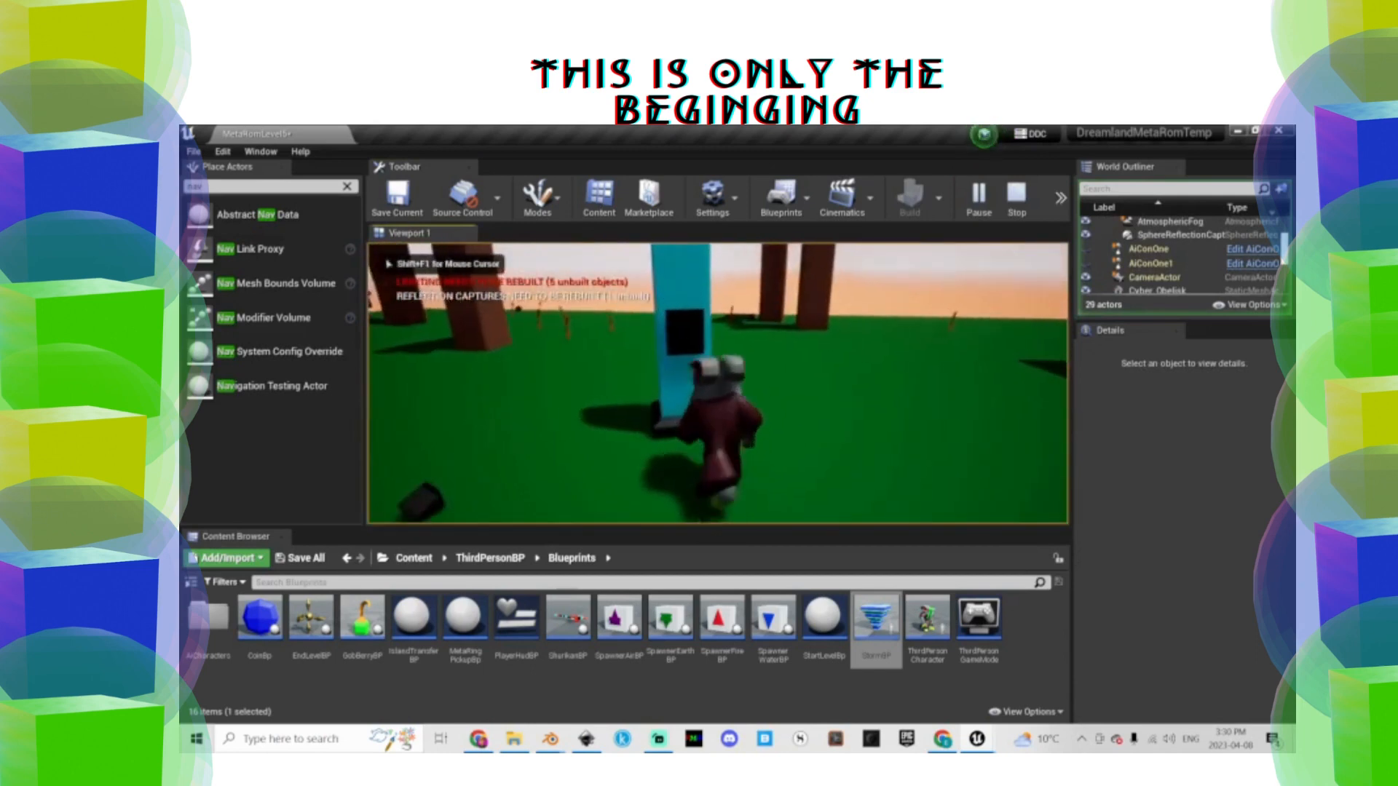
{"action": "key", "text": "Escape"}
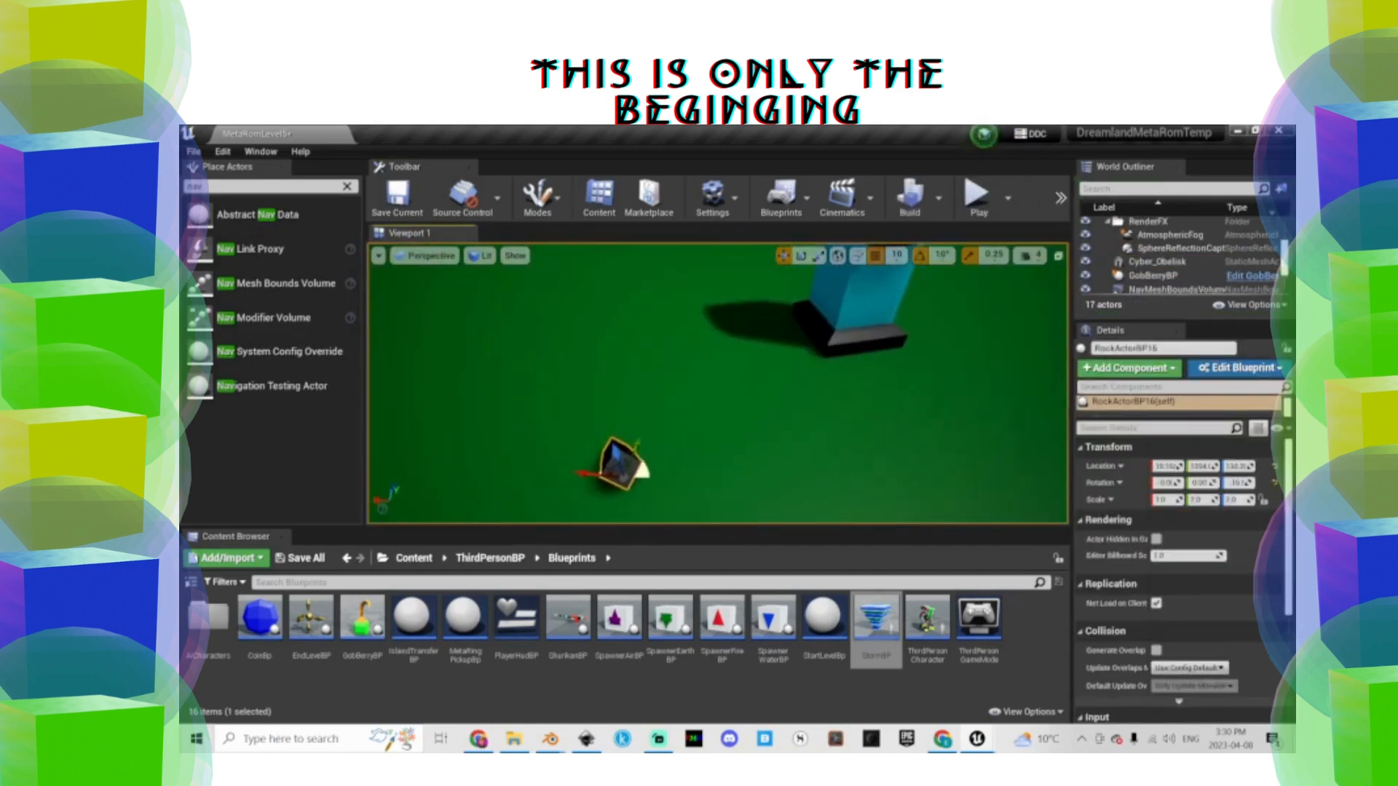
Arrange RockActorBP rocks in small clusters on the floor near the Cyber Obelisk, and play-test the level
{"action": "left_click", "coordinate": [677, 417], "text": "shift"}
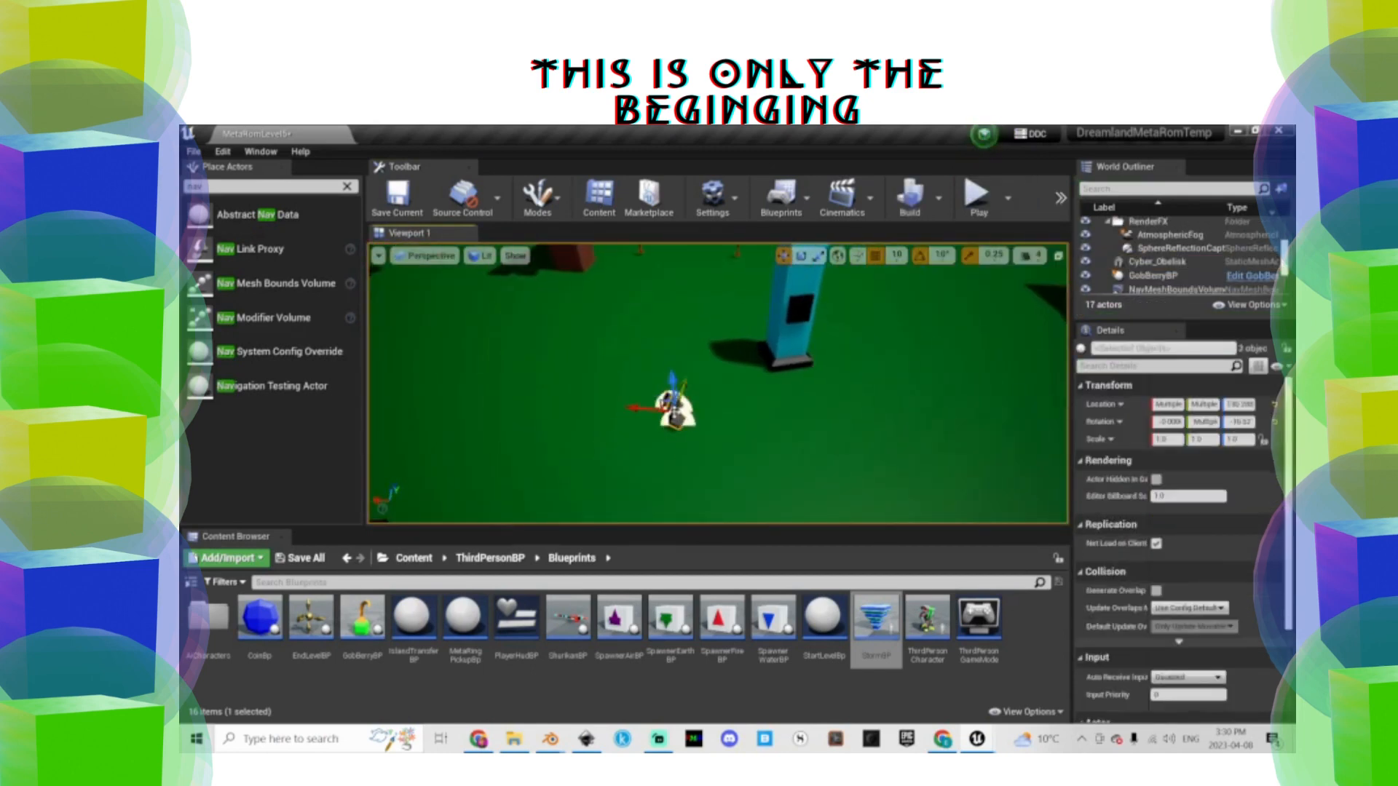
{"action": "key", "text": "f"}
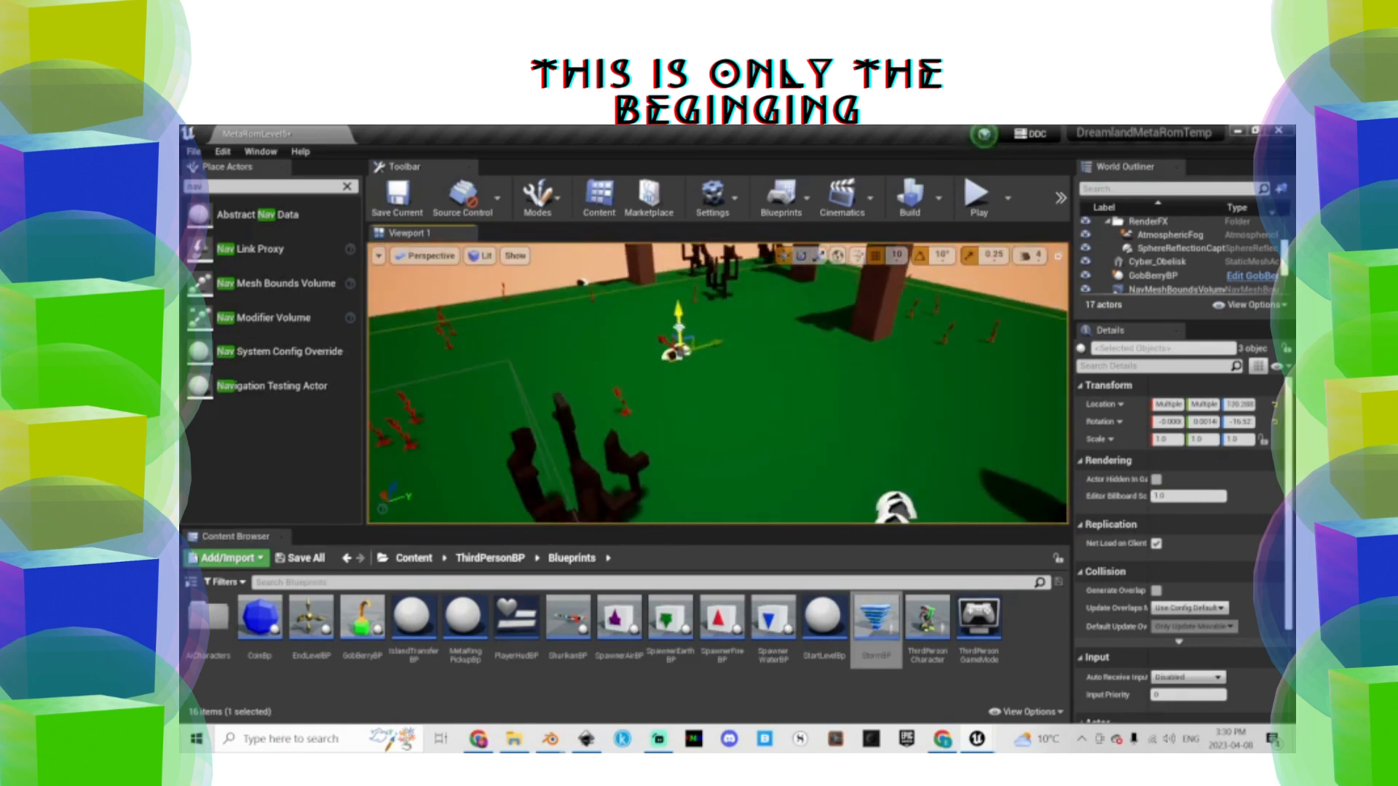
{"action": "key", "text": "alt+p"}
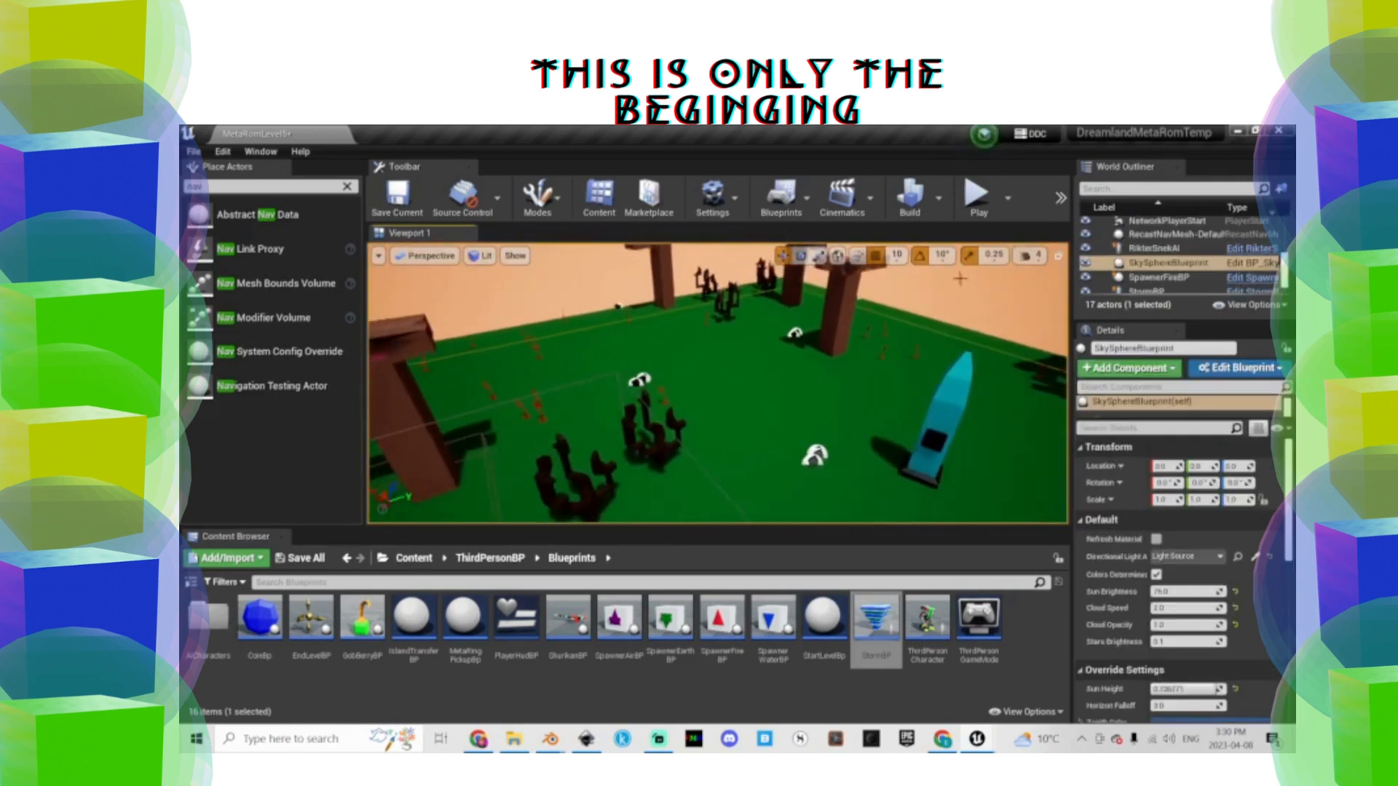
{"action": "key", "text": "w"}
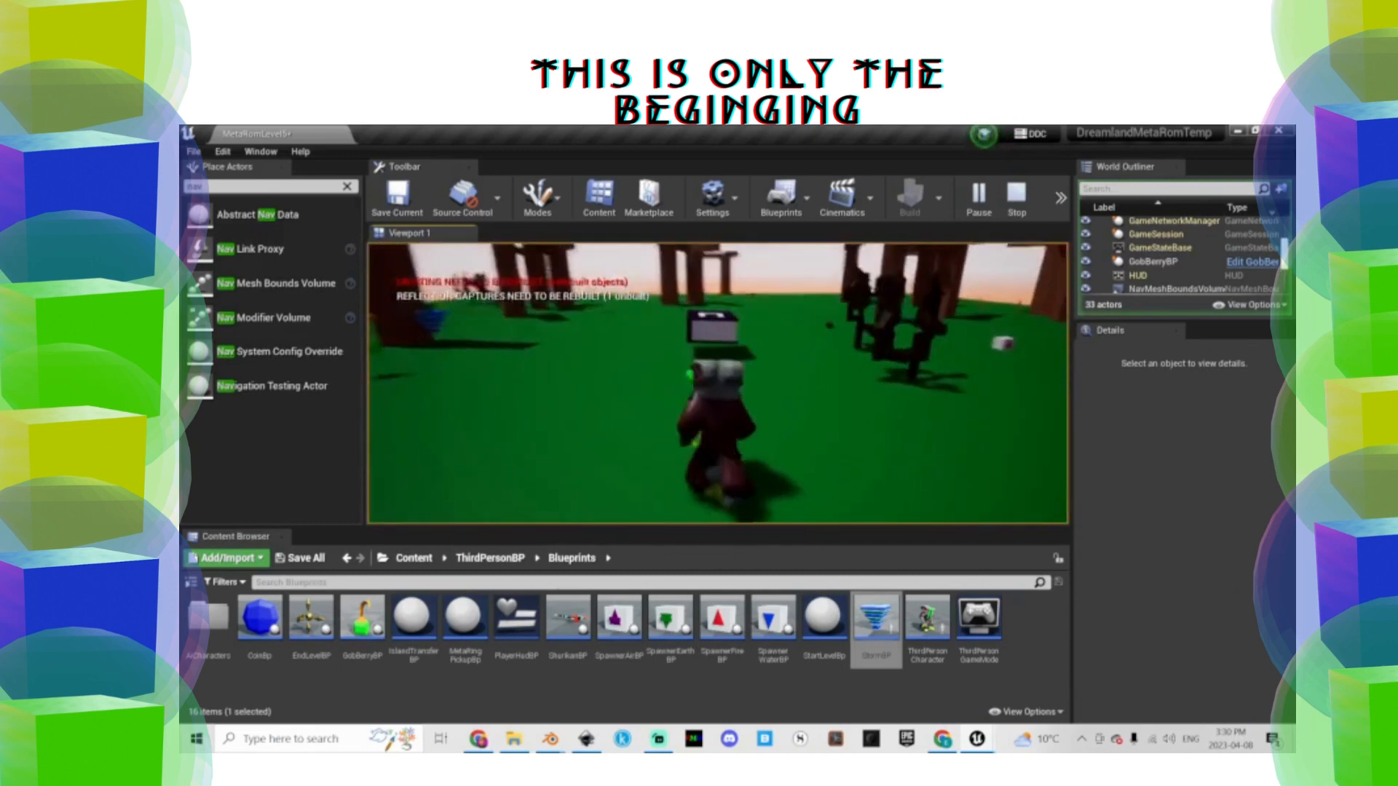
{"action": "key", "text": "Escape"}
Increase the NavMeshBoundsVolume's brush size in X and Y to suit the enlarged floor
{"action": "scroll", "coordinate": [718, 383], "scroll_direction": "down", "scroll_amount": 10}
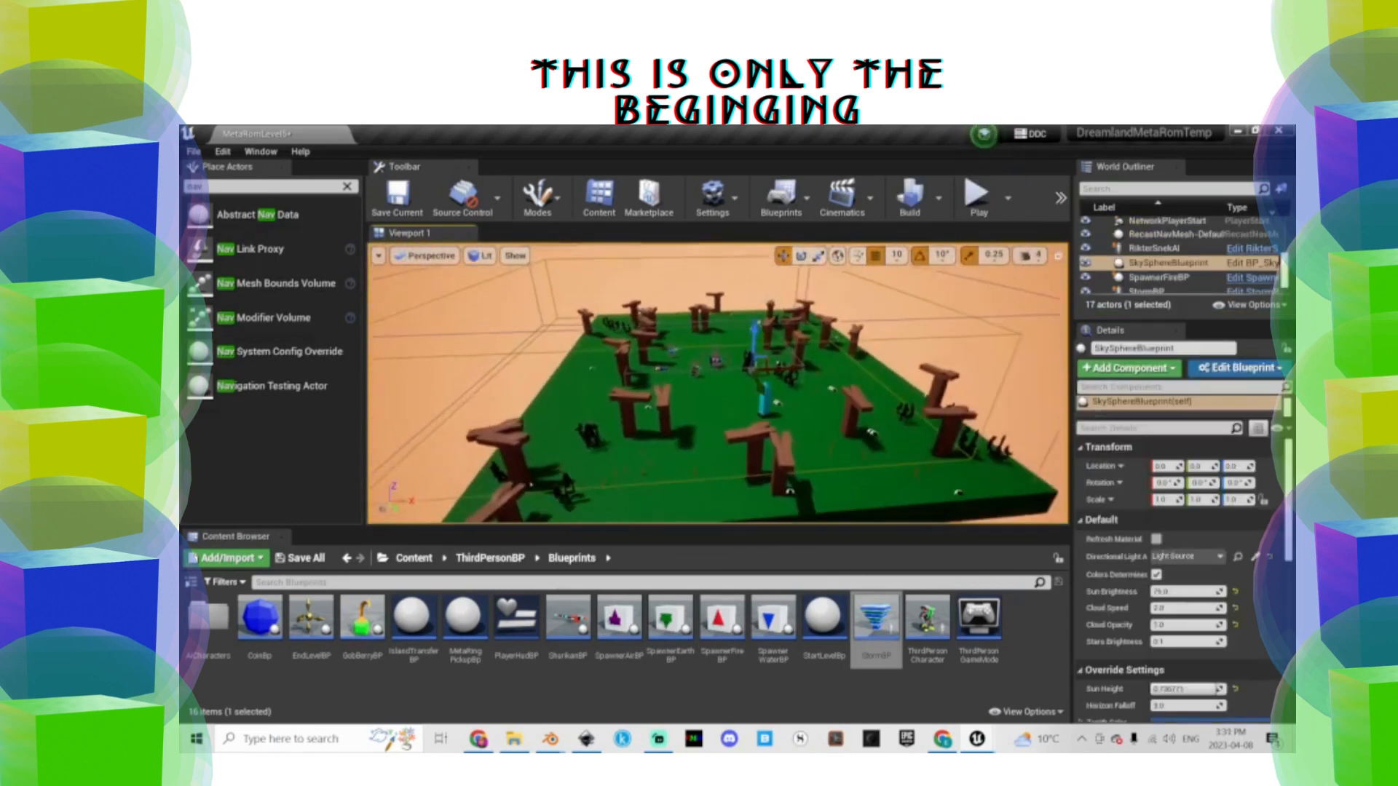
{"action": "scroll", "coordinate": [1161, 255], "scroll_direction": "up", "scroll_amount": 4}
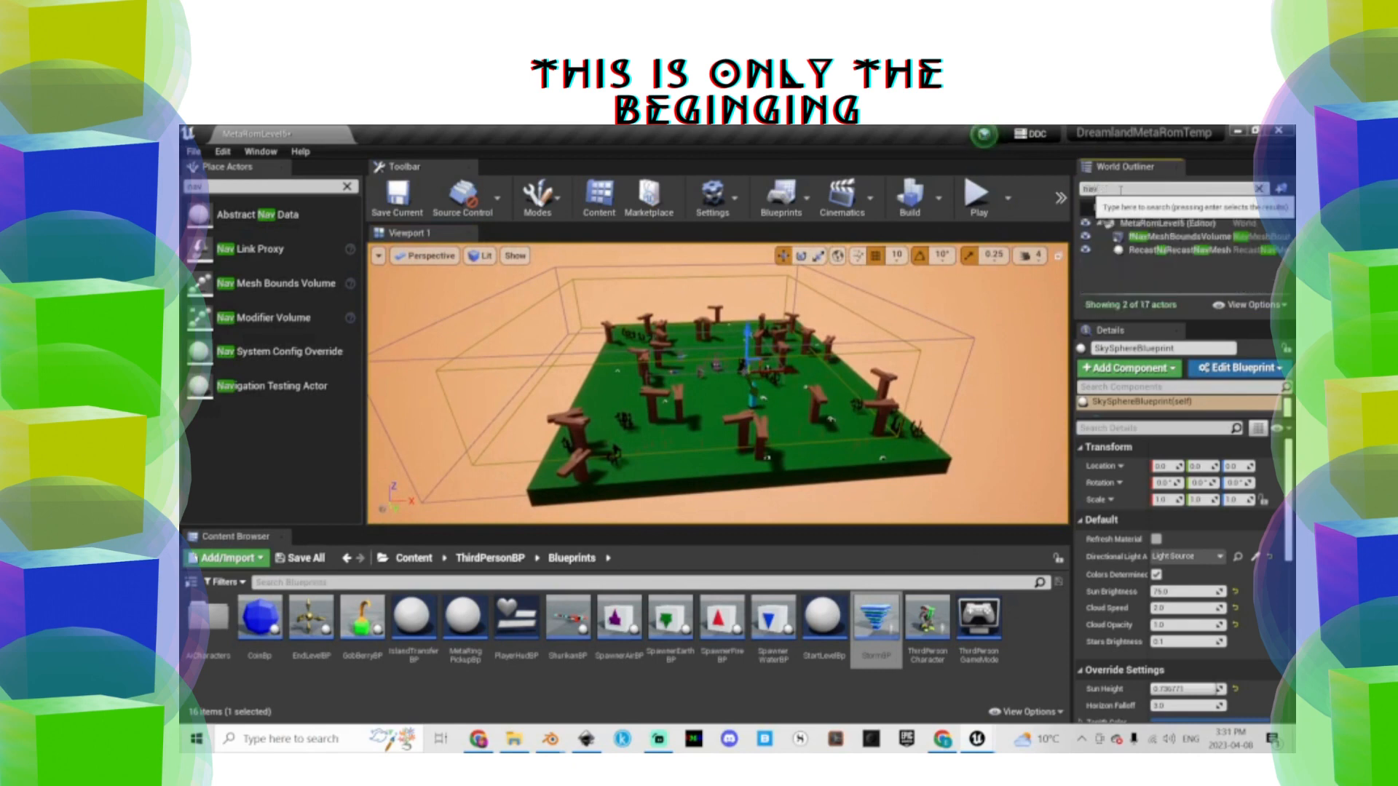
{"action": "left_click", "coordinate": [1164, 237]}
{"action": "scroll", "coordinate": [1183, 553], "scroll_direction": "down", "scroll_amount": 5}
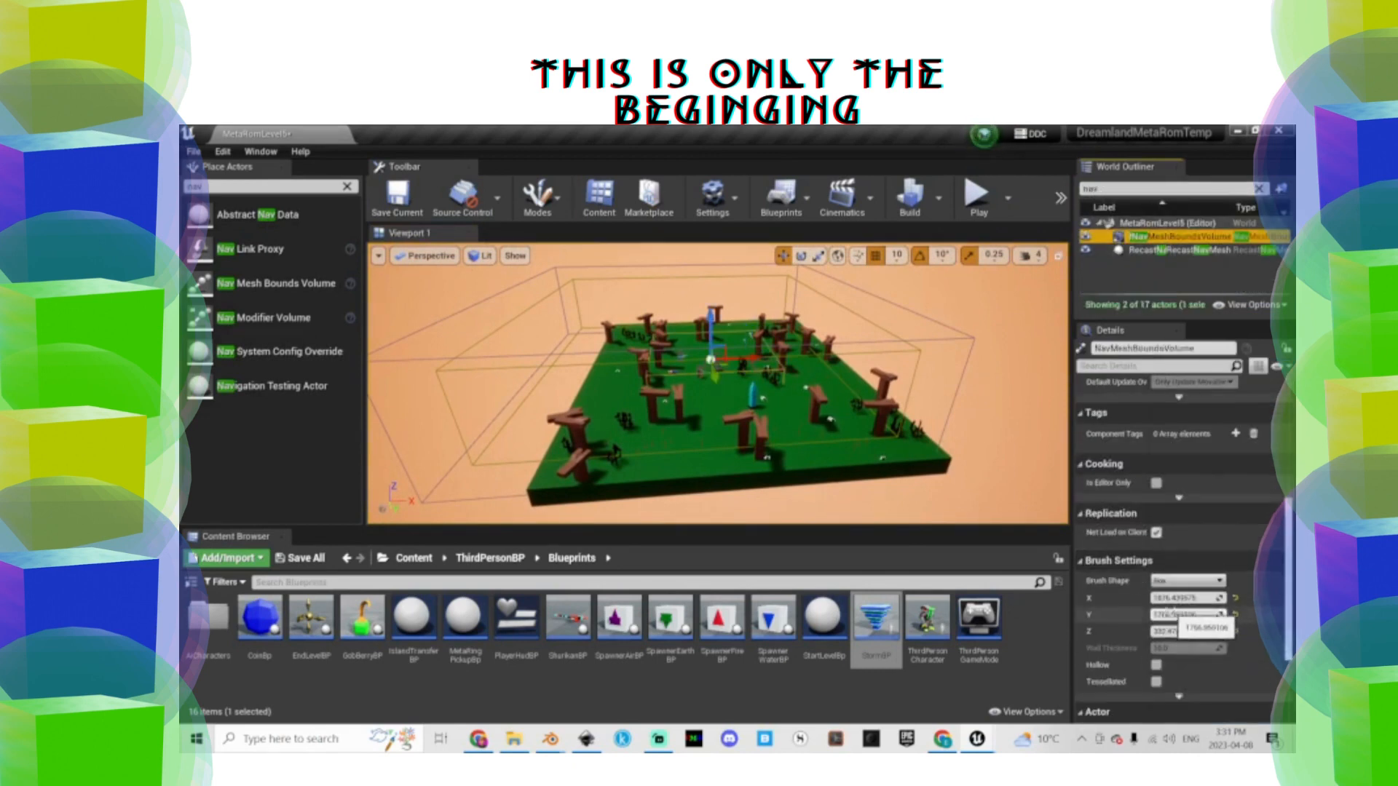
{"action": "left_click_drag", "start_coordinate": [1174, 598], "coordinate": [1201, 599]}
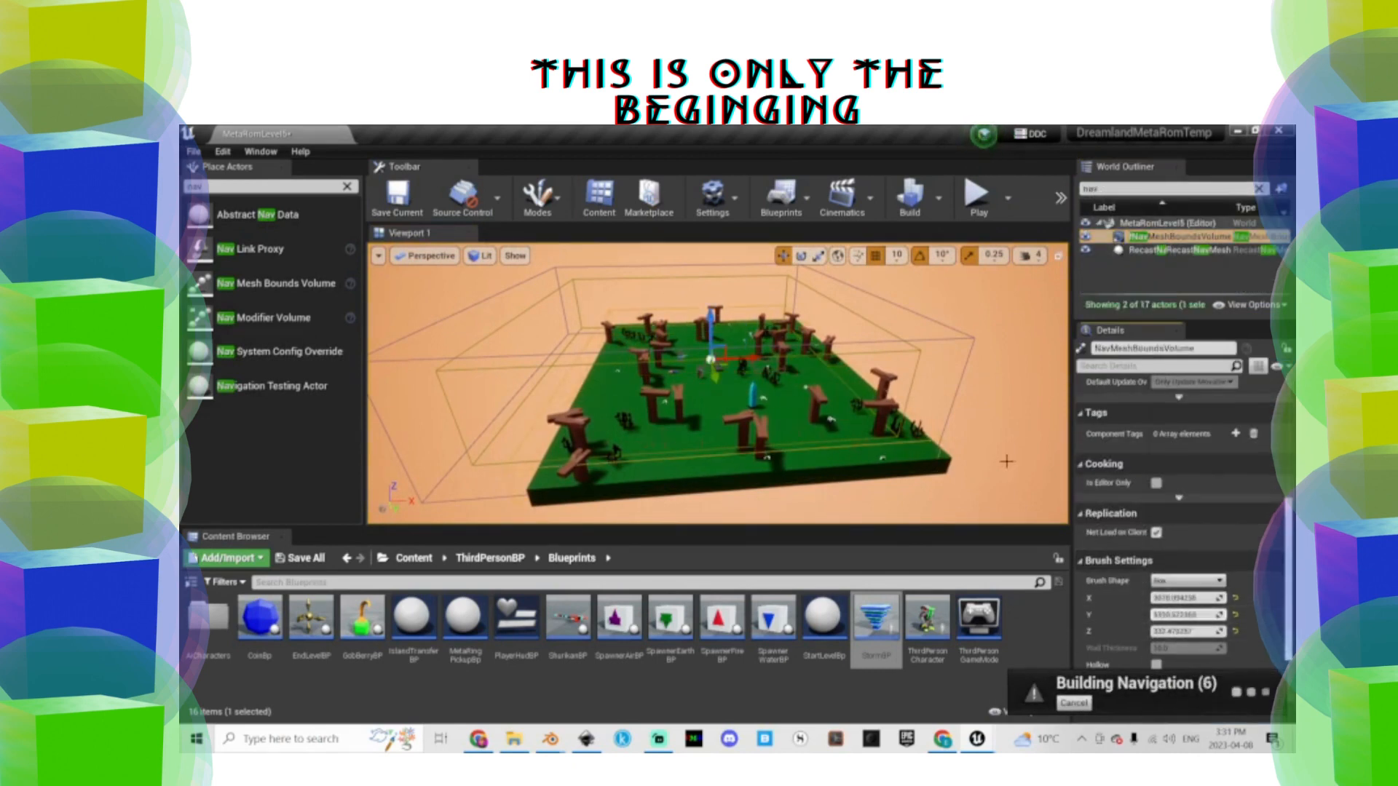
Play-test the level with the enlarged navigation area, running and jumping the character across the arena, past the Cyber Obelisk and foliage
{"action": "key", "text": "alt+p"}
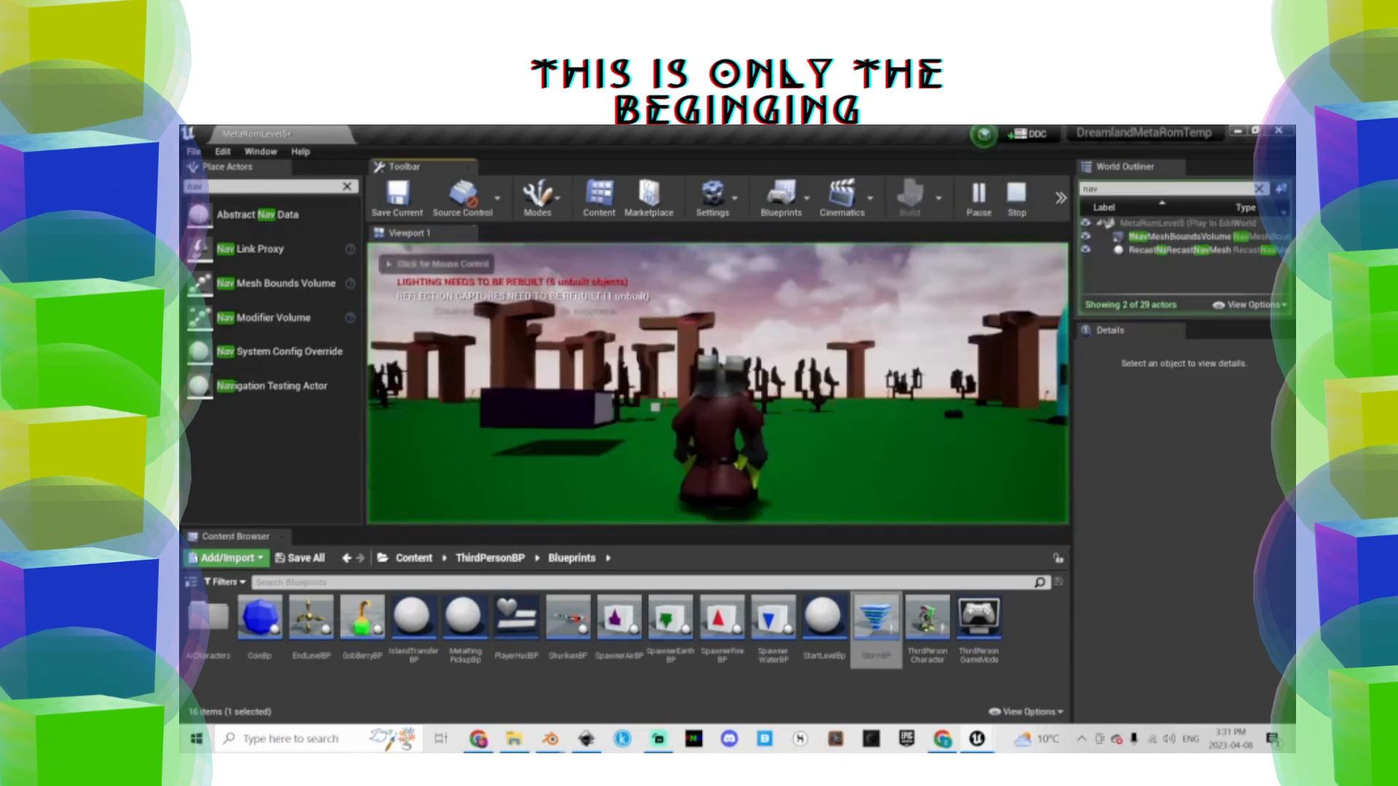
{"action": "left_click", "coordinate": [717, 384]}
{"action": "key", "text": "w"}
{"action": "key", "text": "a"}
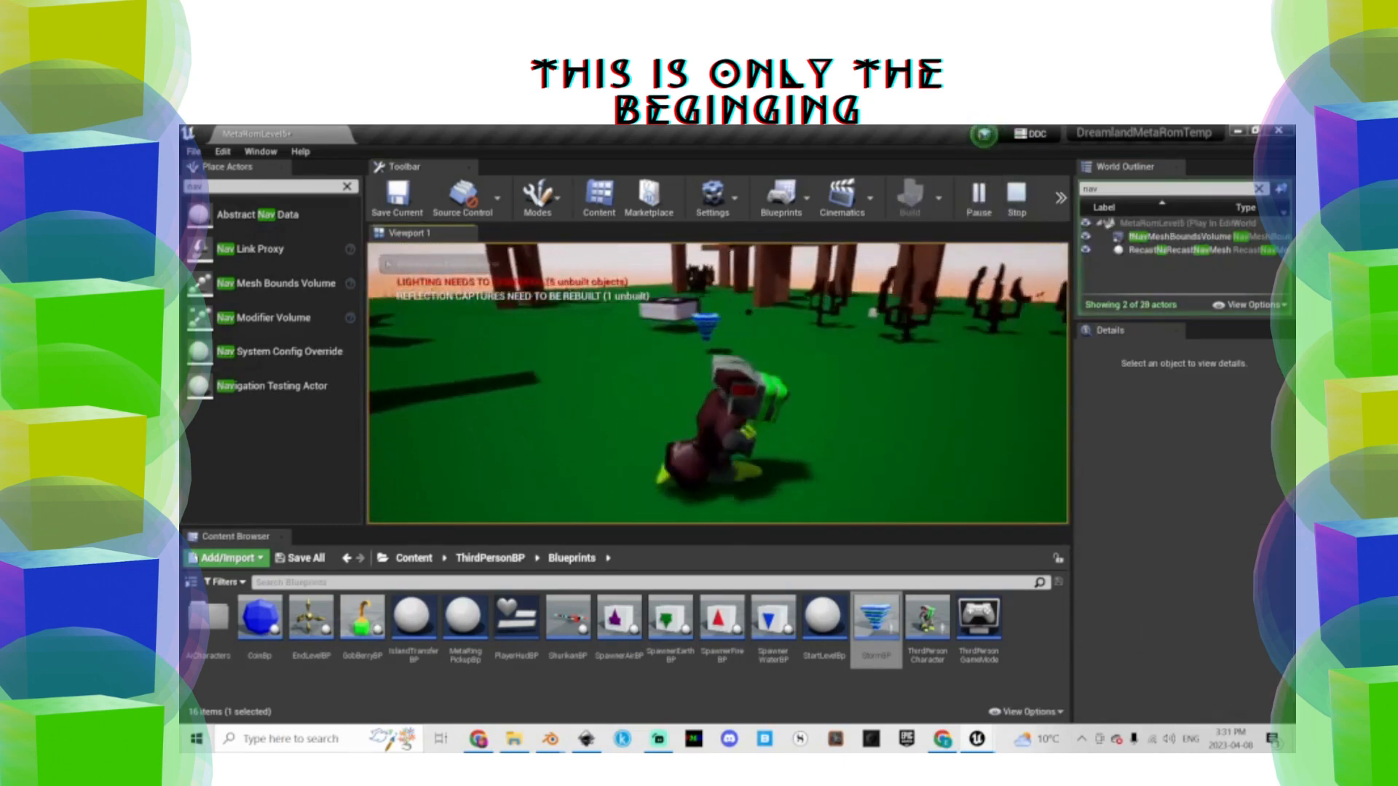
{"action": "key", "text": "w"}
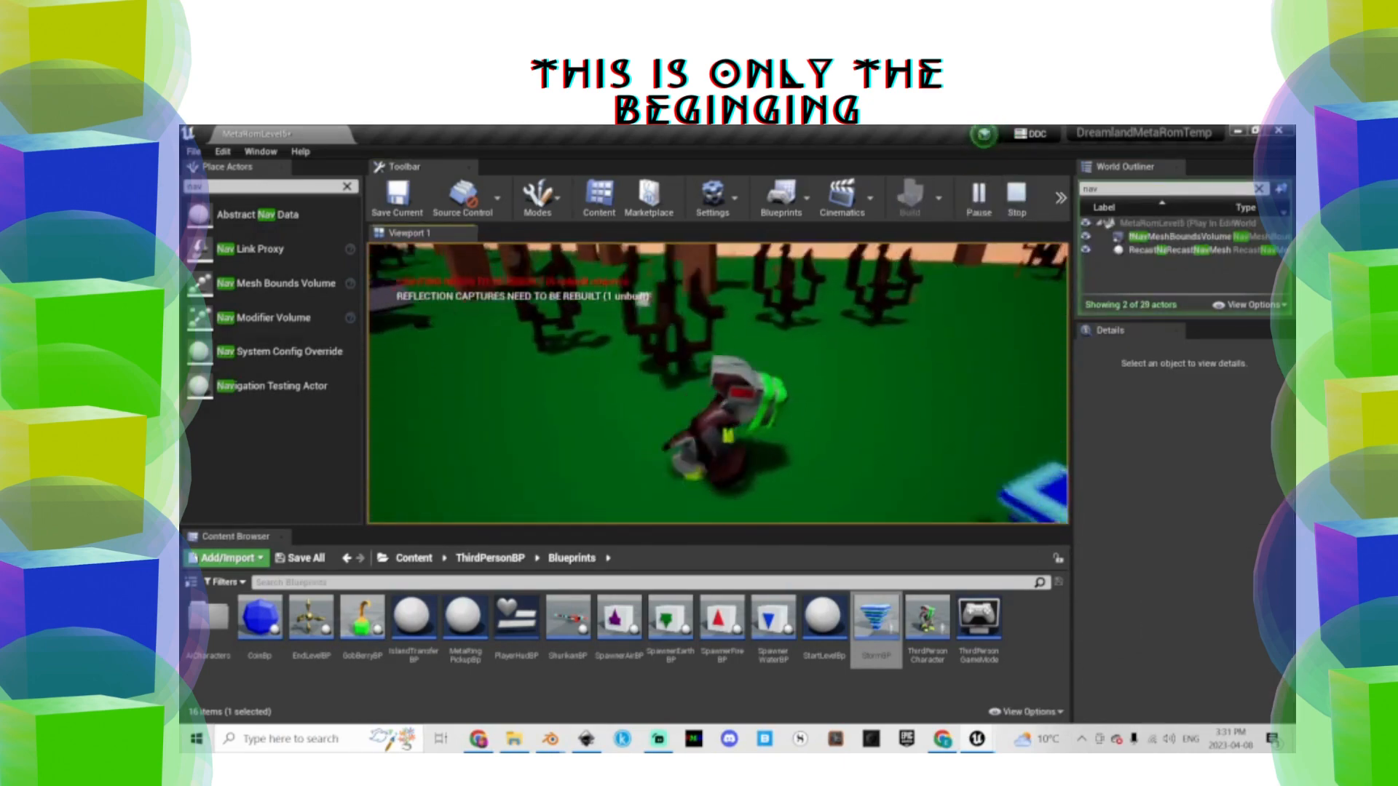
{"action": "key", "text": "w"}
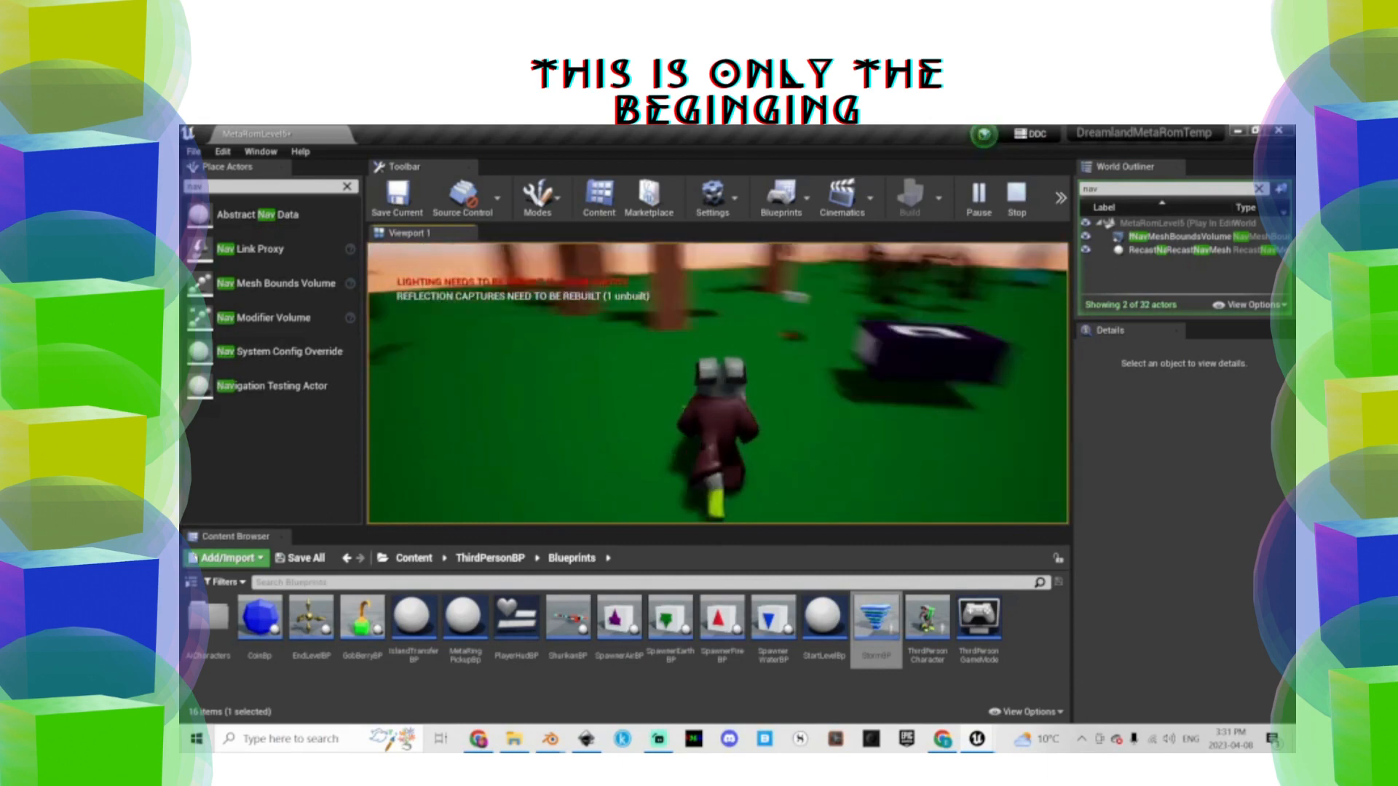
{"action": "key", "text": "w"}
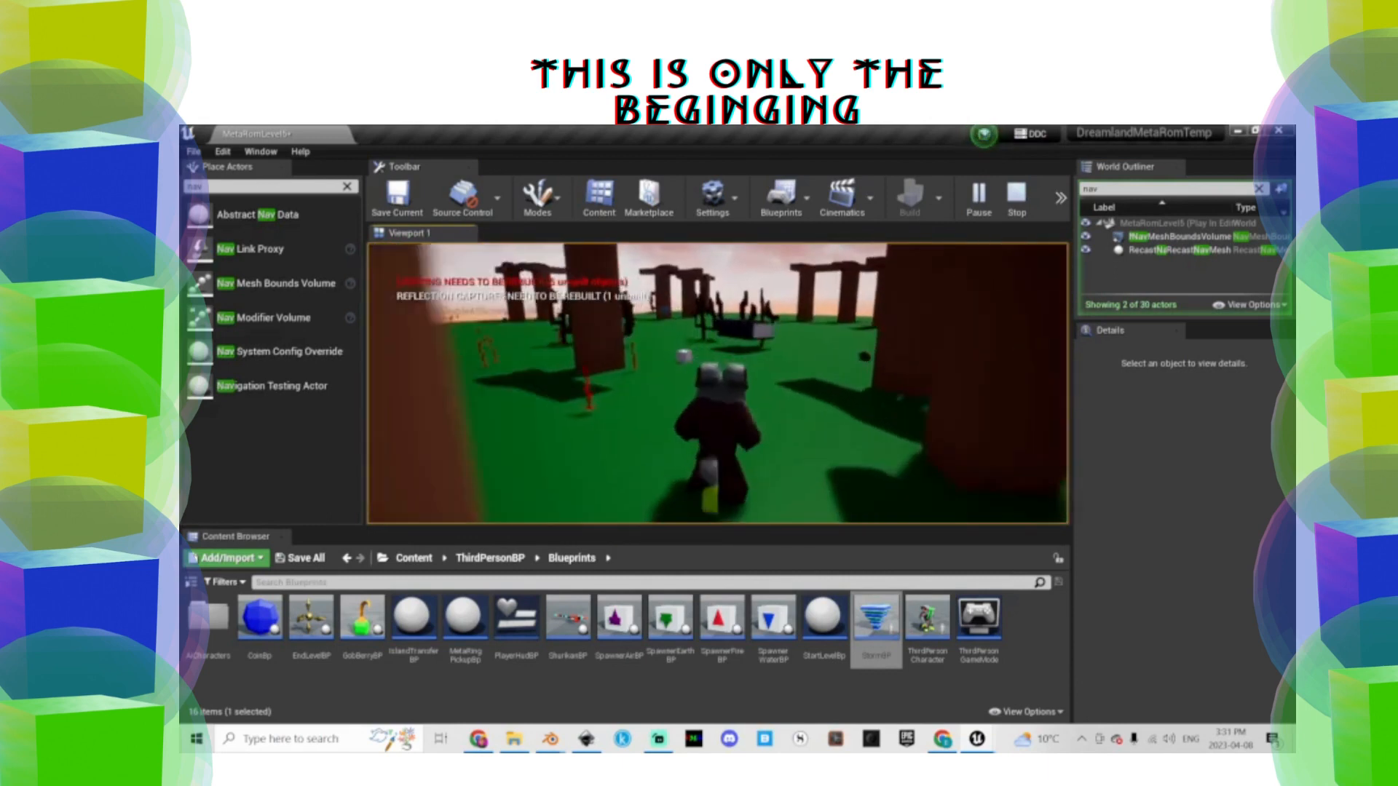
{"action": "key", "text": "w"}
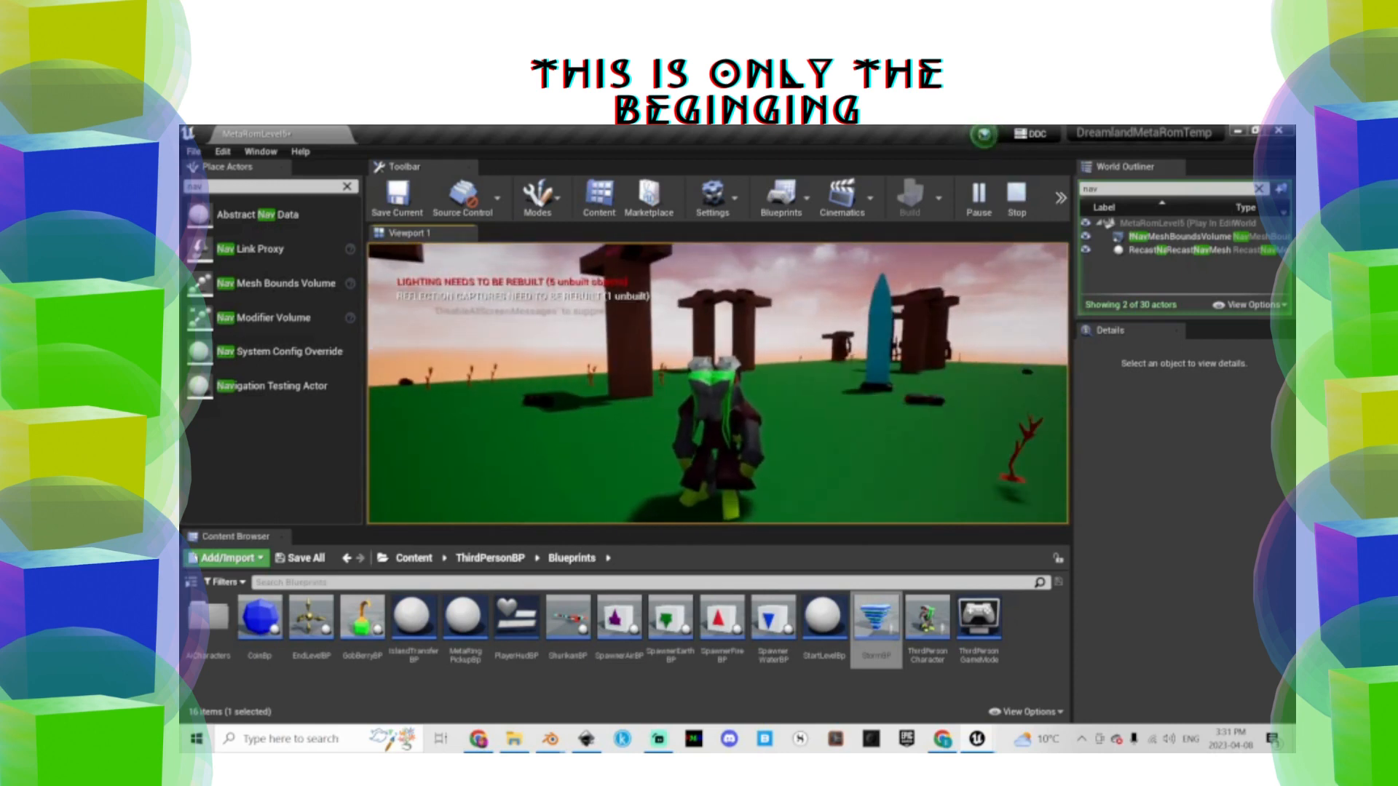
{"action": "key", "text": "w"}
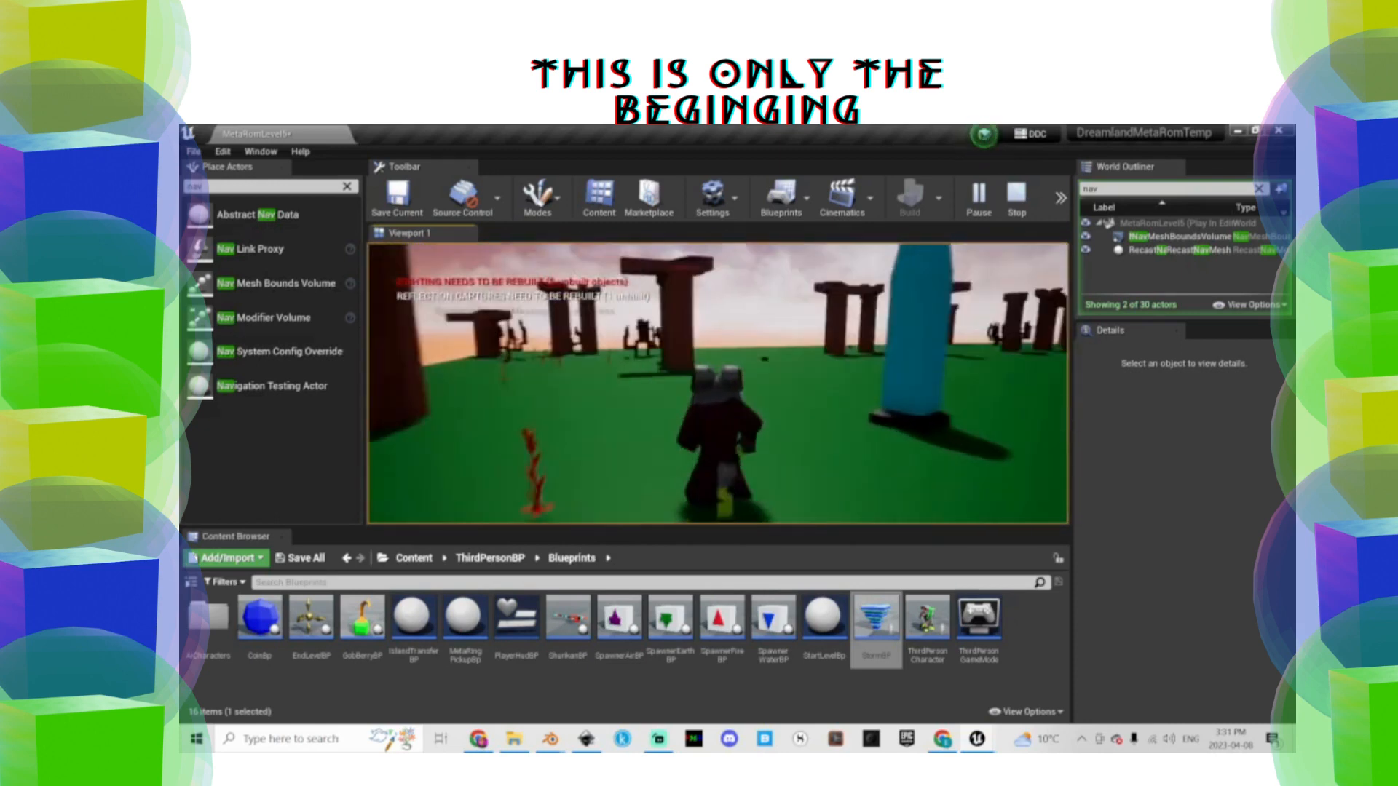
{"action": "key", "text": "a"}
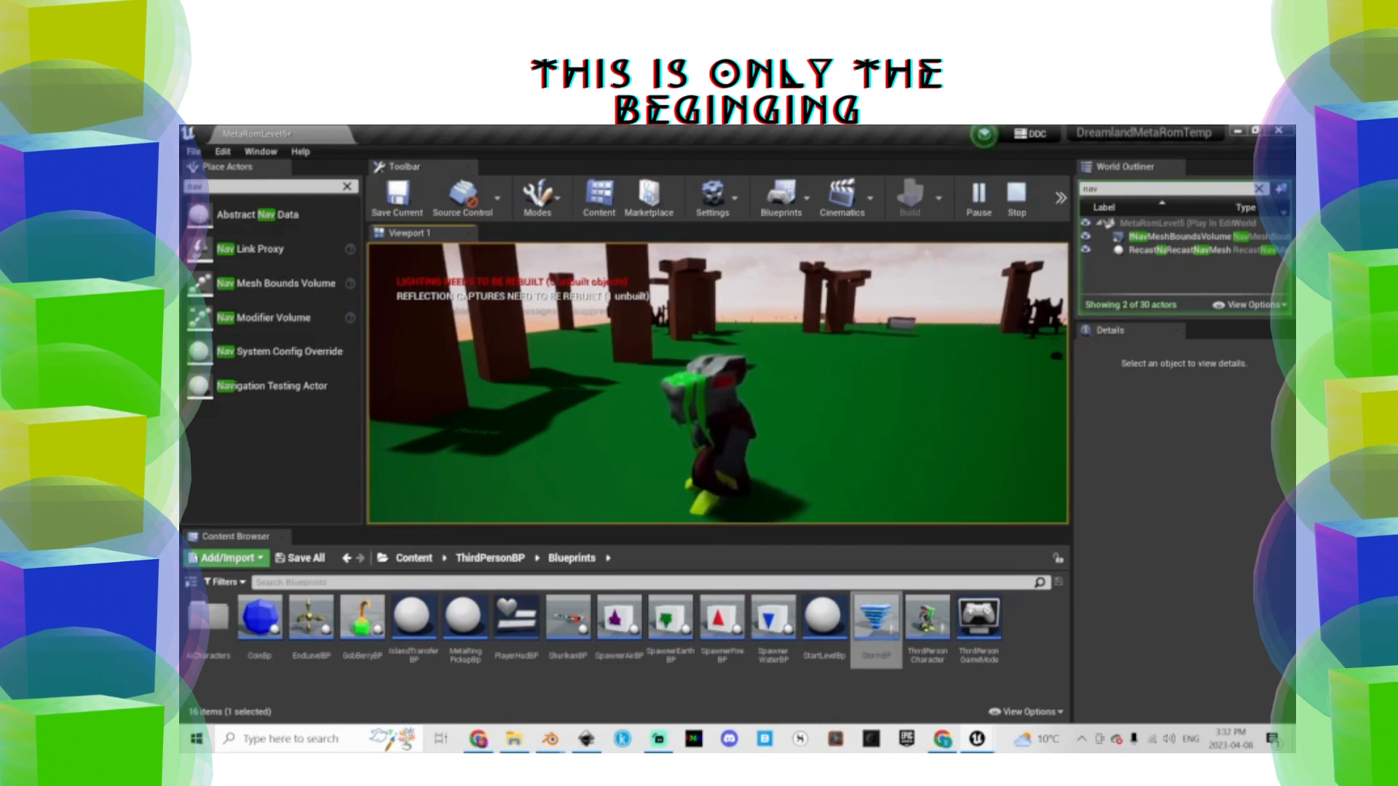
{"action": "key", "text": "w"}
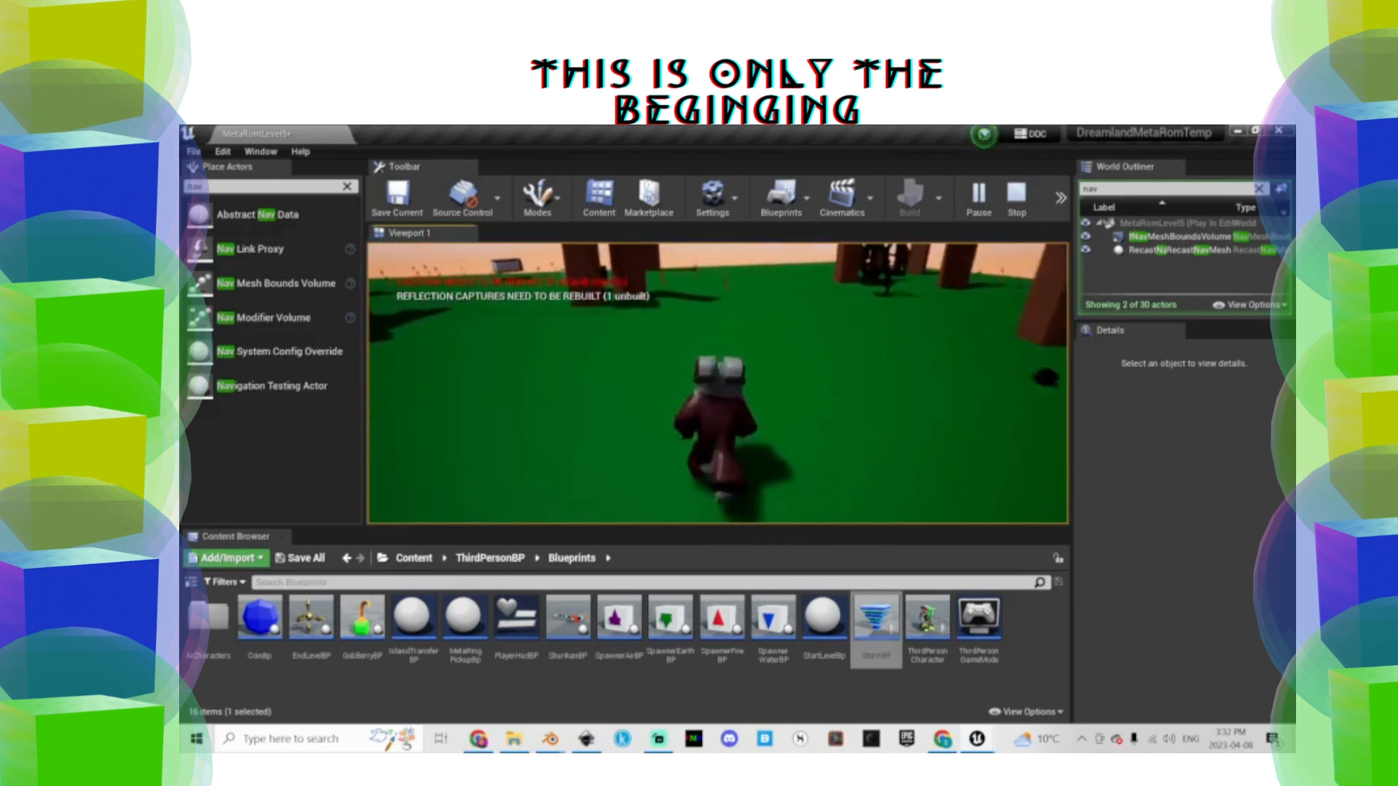
{"action": "key", "text": "s"}
{"action": "key", "text": "d"}
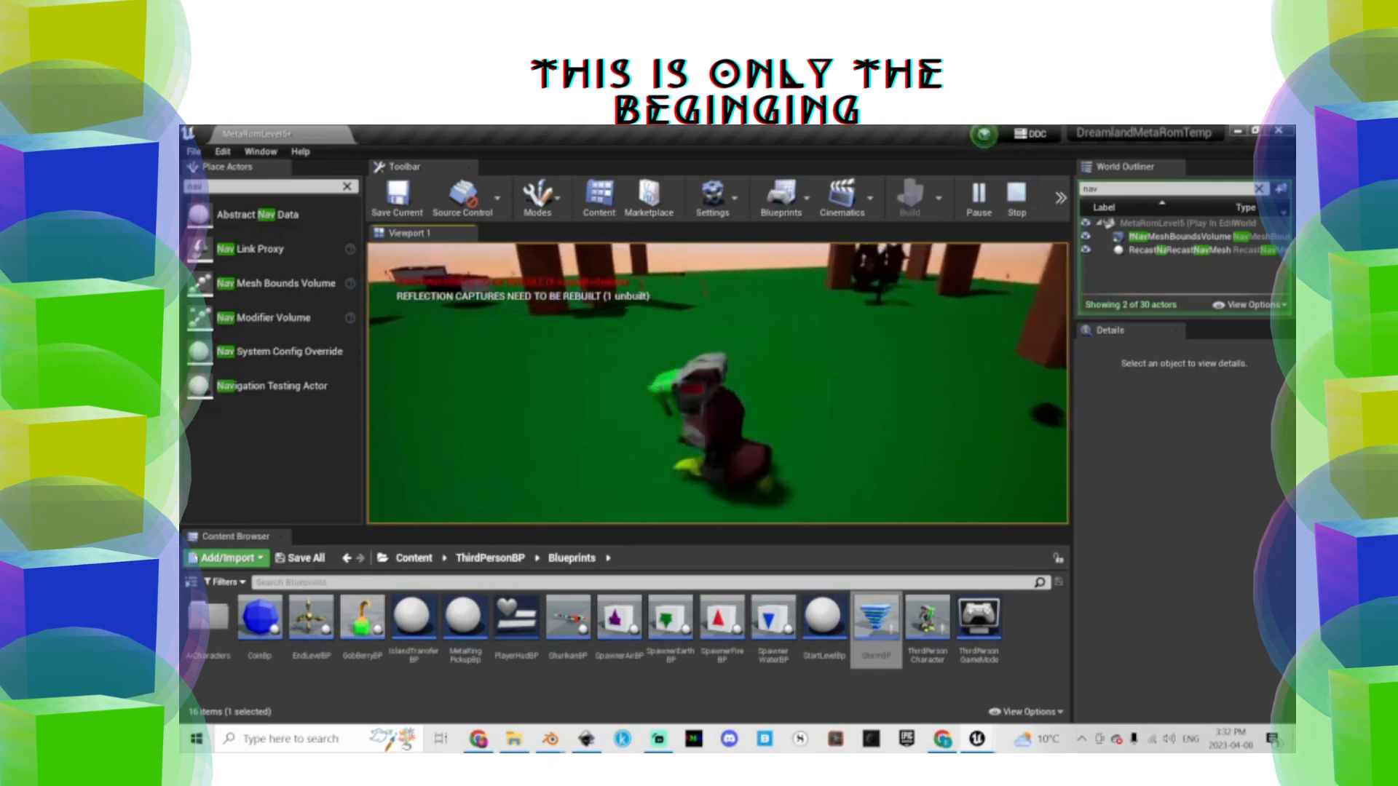
{"action": "key", "text": "w"}
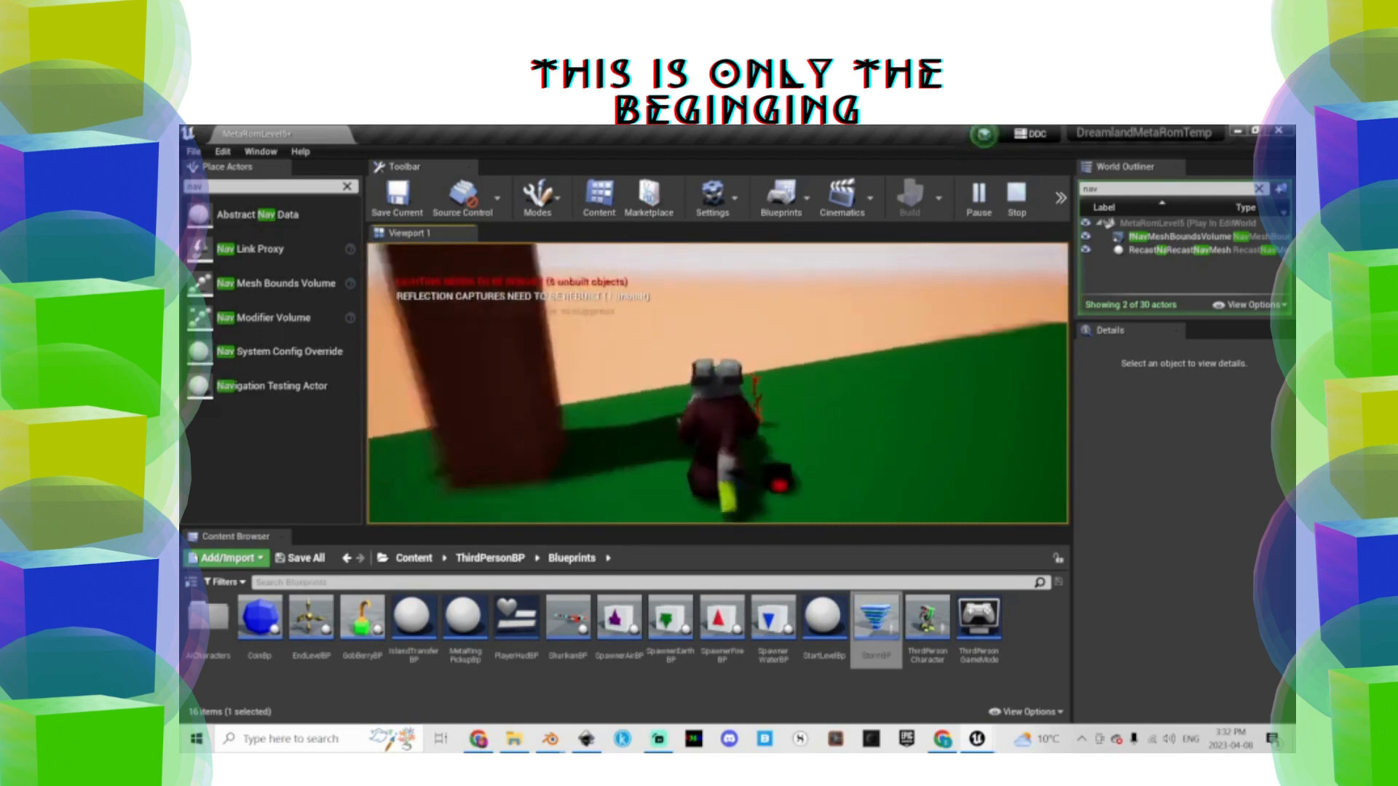
{"action": "key", "text": "w"}
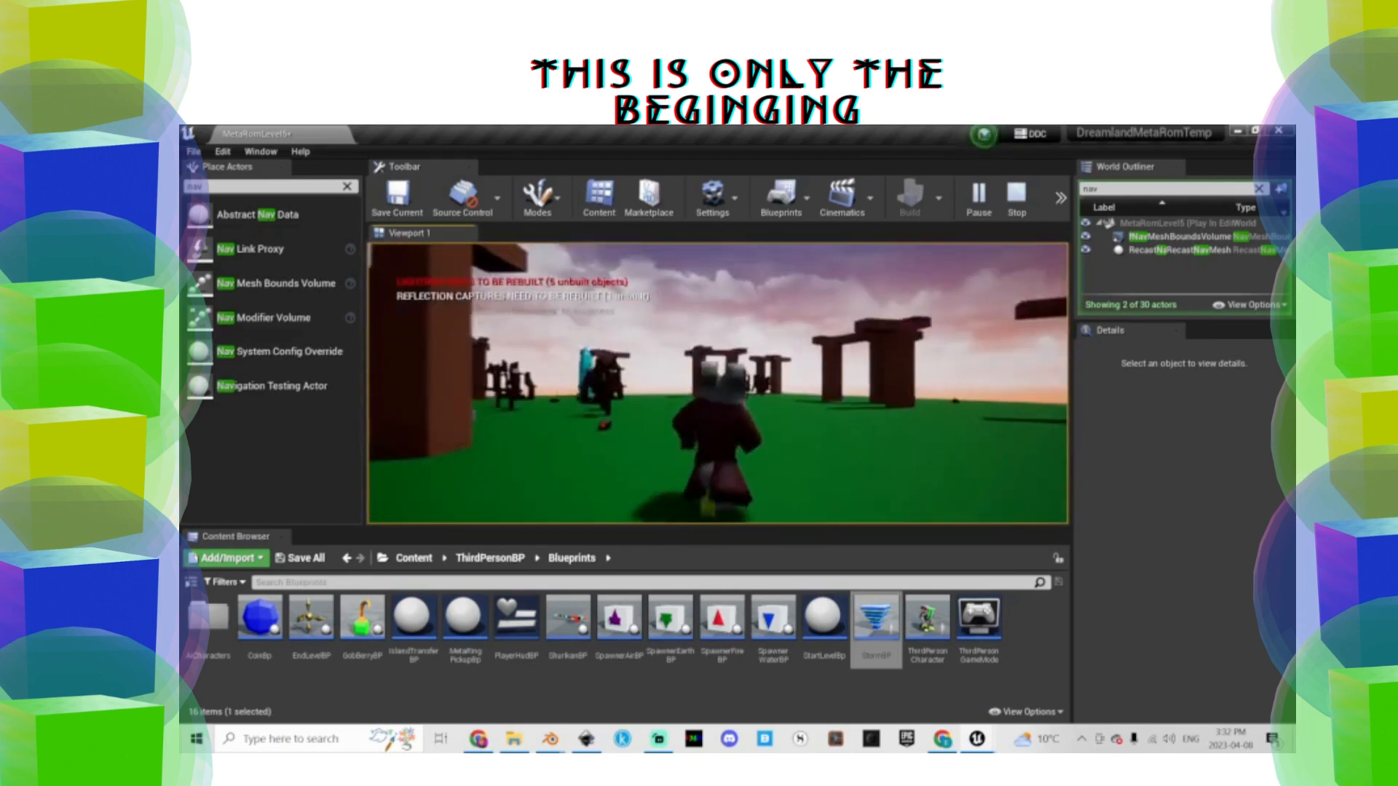
{"action": "key", "text": "w"}
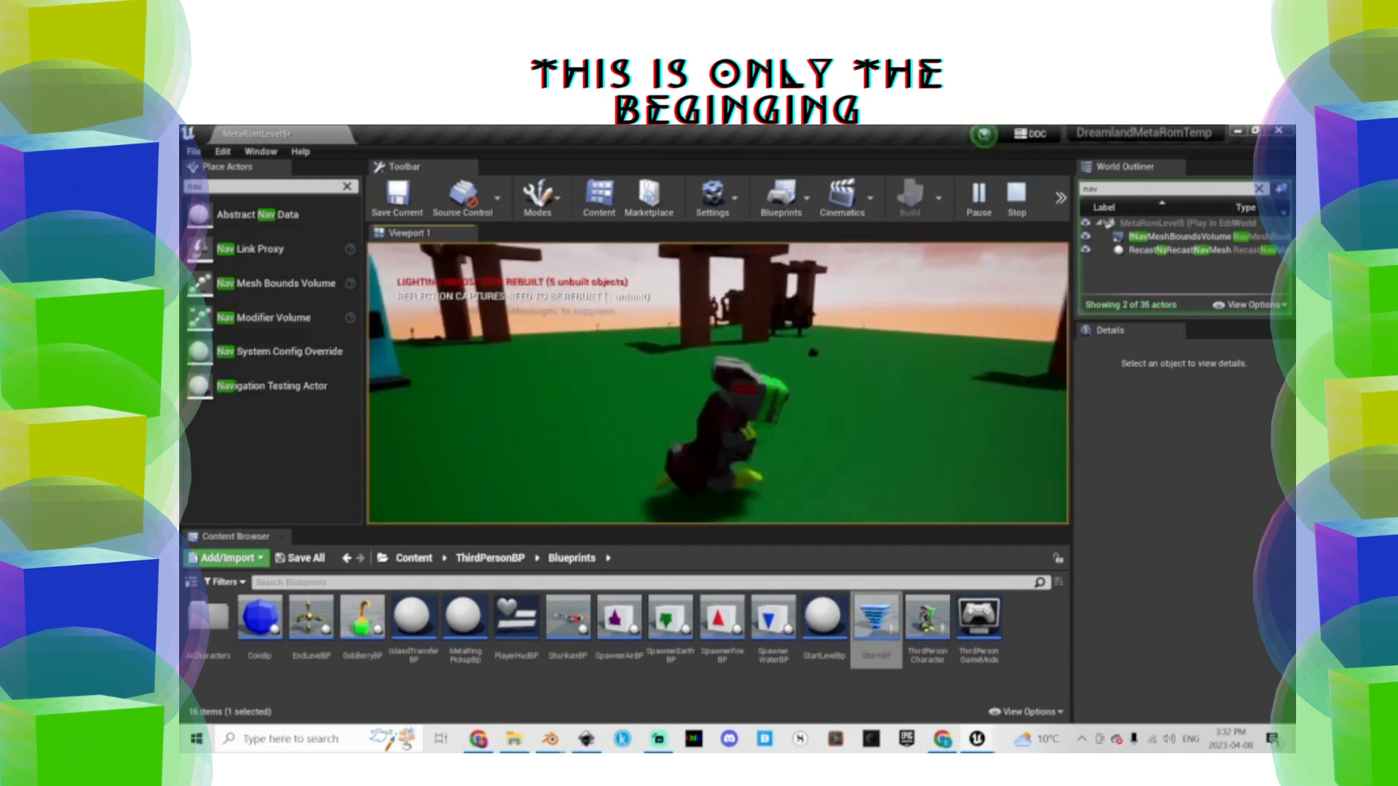
{"action": "key", "text": "w"}
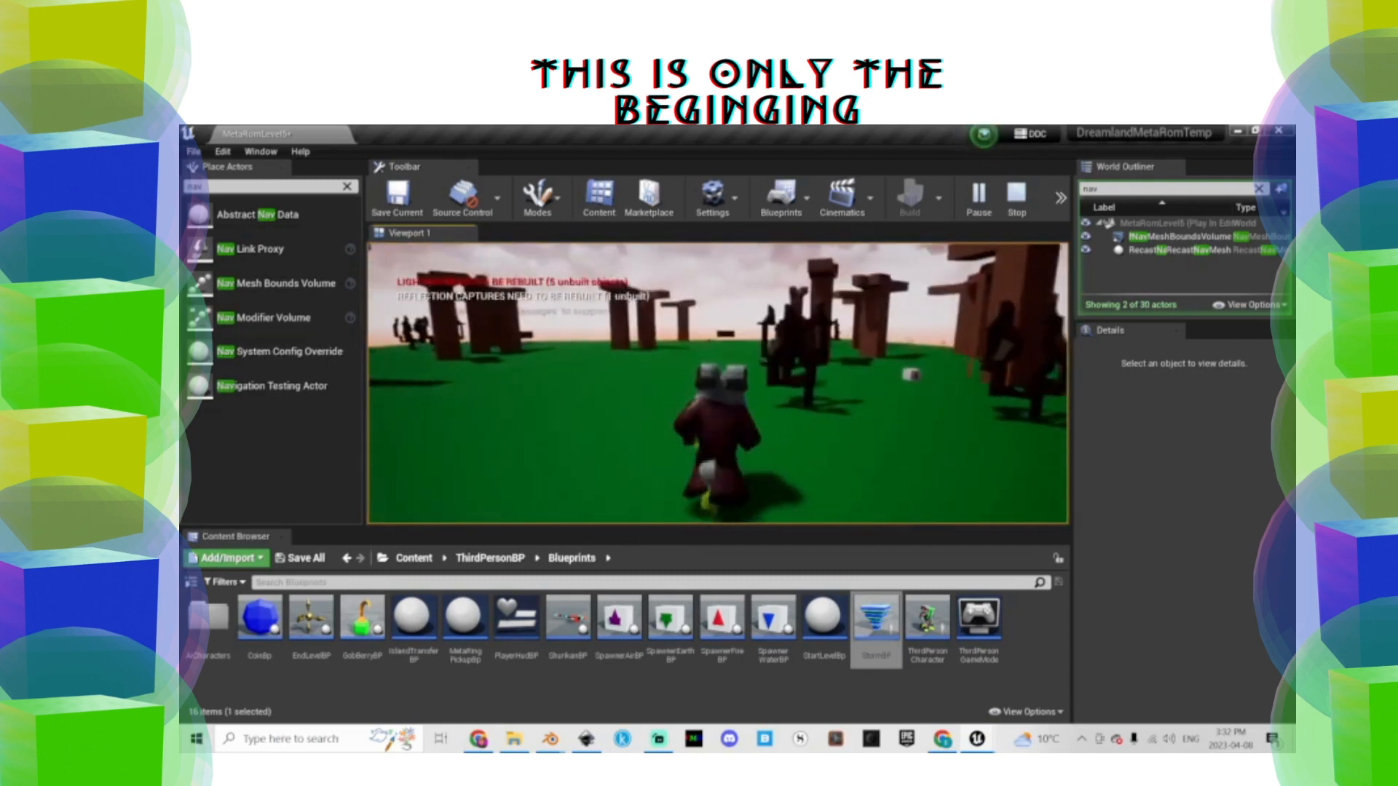
{"action": "key", "text": "space"}
{"action": "key", "text": "w"}
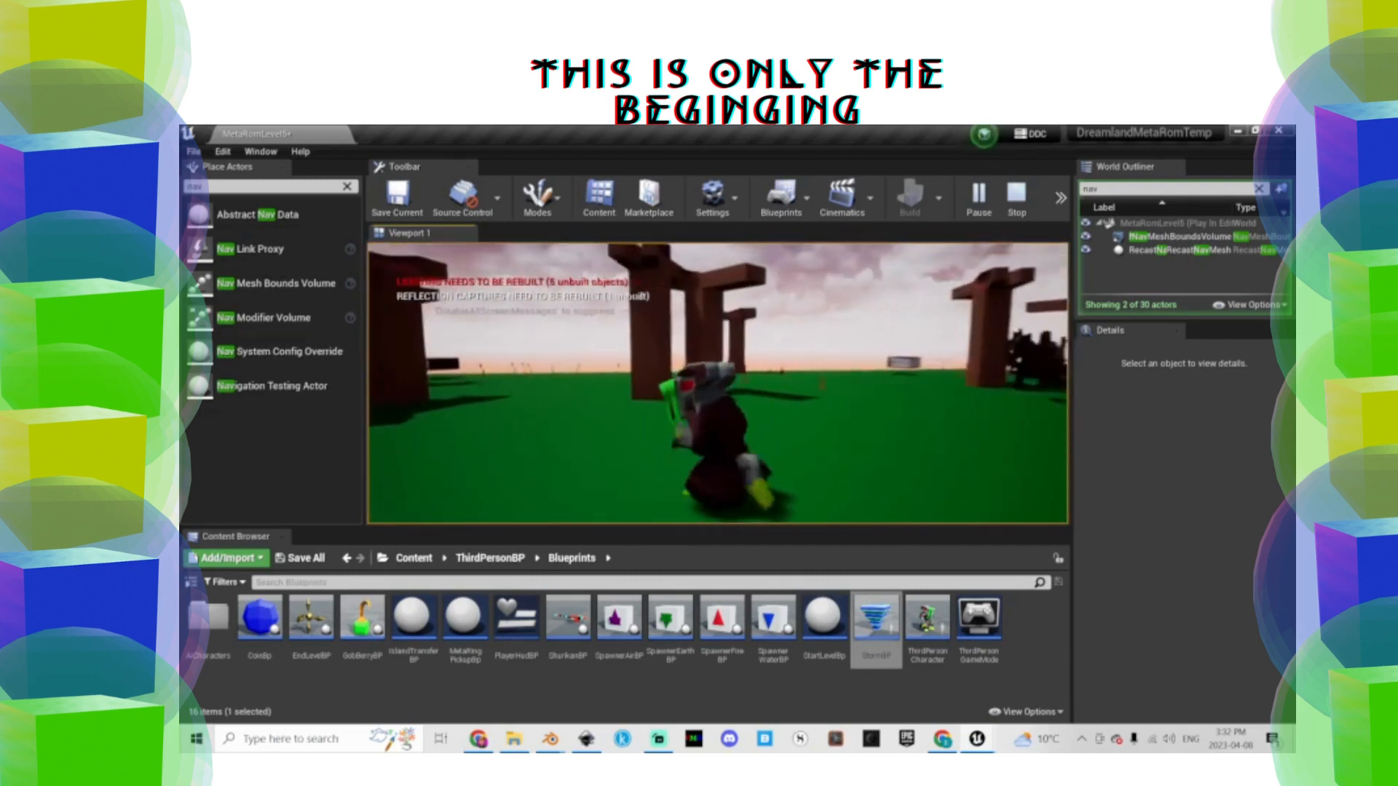
{"action": "key", "text": "d"}
{"action": "key", "text": "space"}
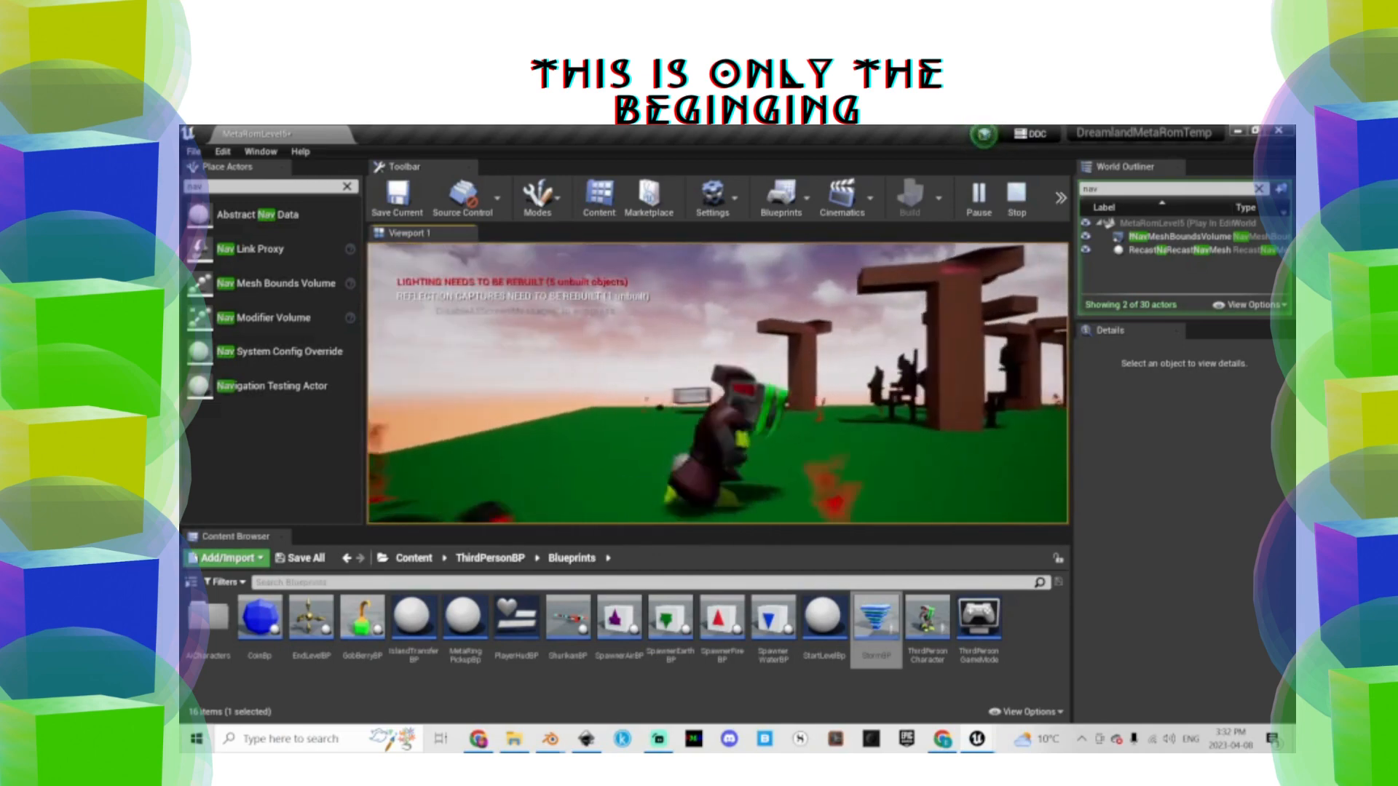
{"action": "key", "text": "w"}
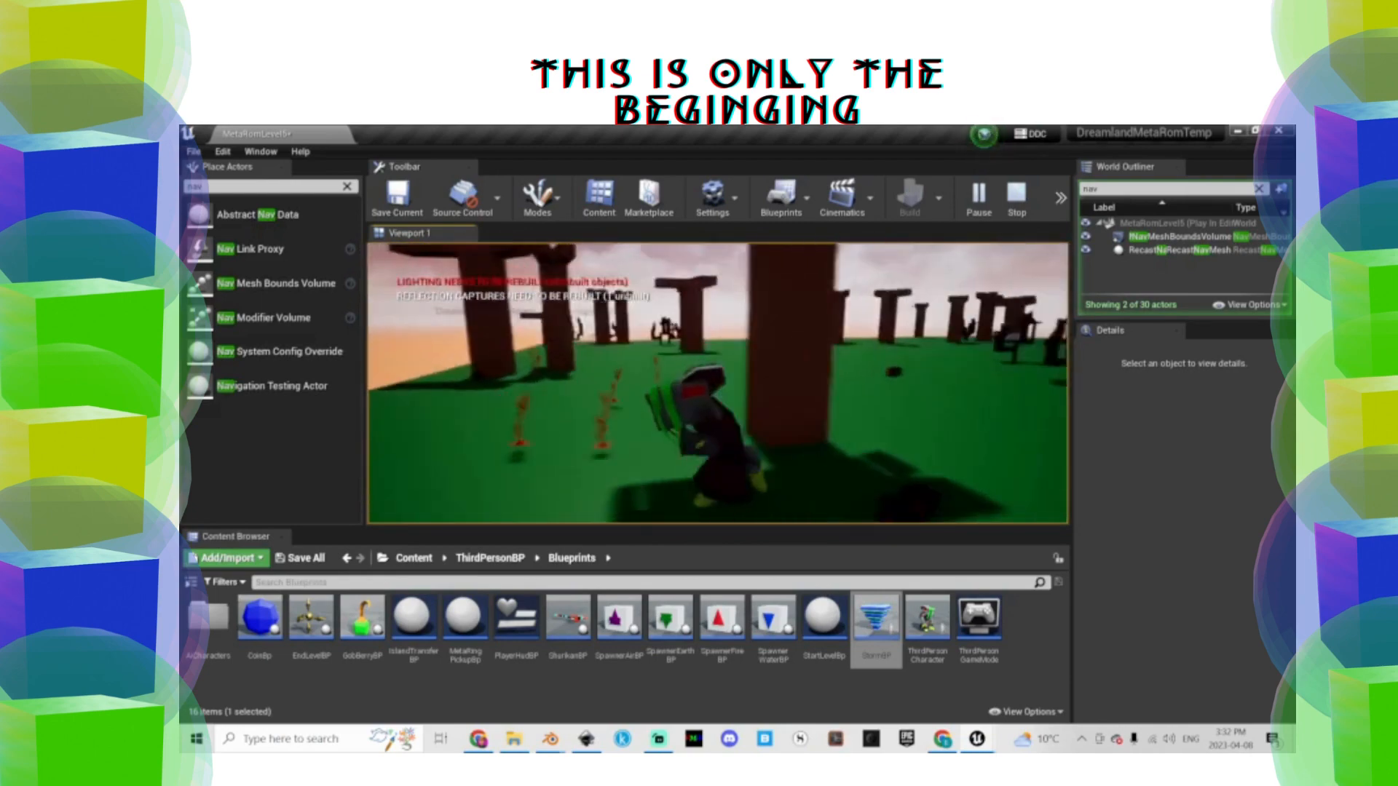
{"action": "key", "text": "w"}
{"action": "key", "text": "d"}
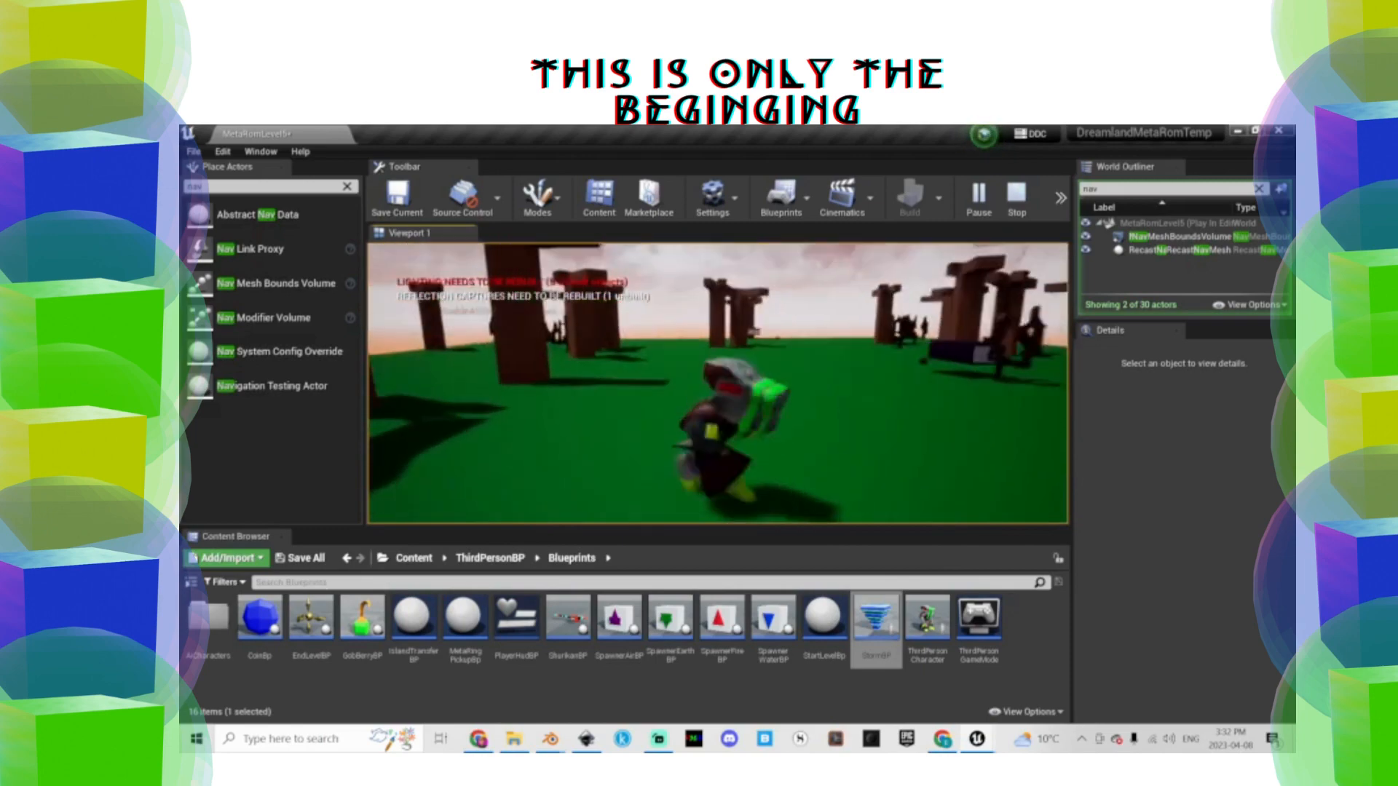
{"action": "key", "text": "w"}
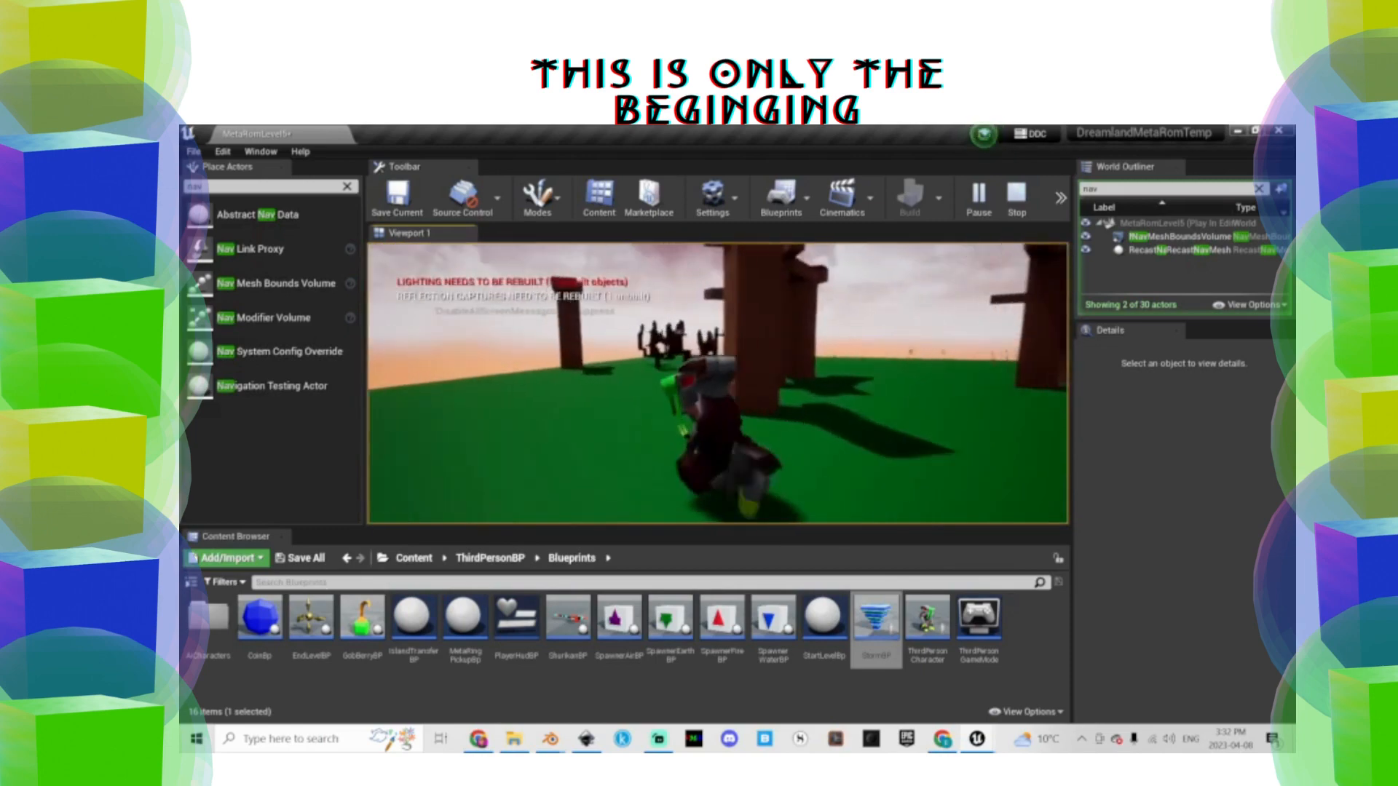
{"action": "key", "text": "w"}
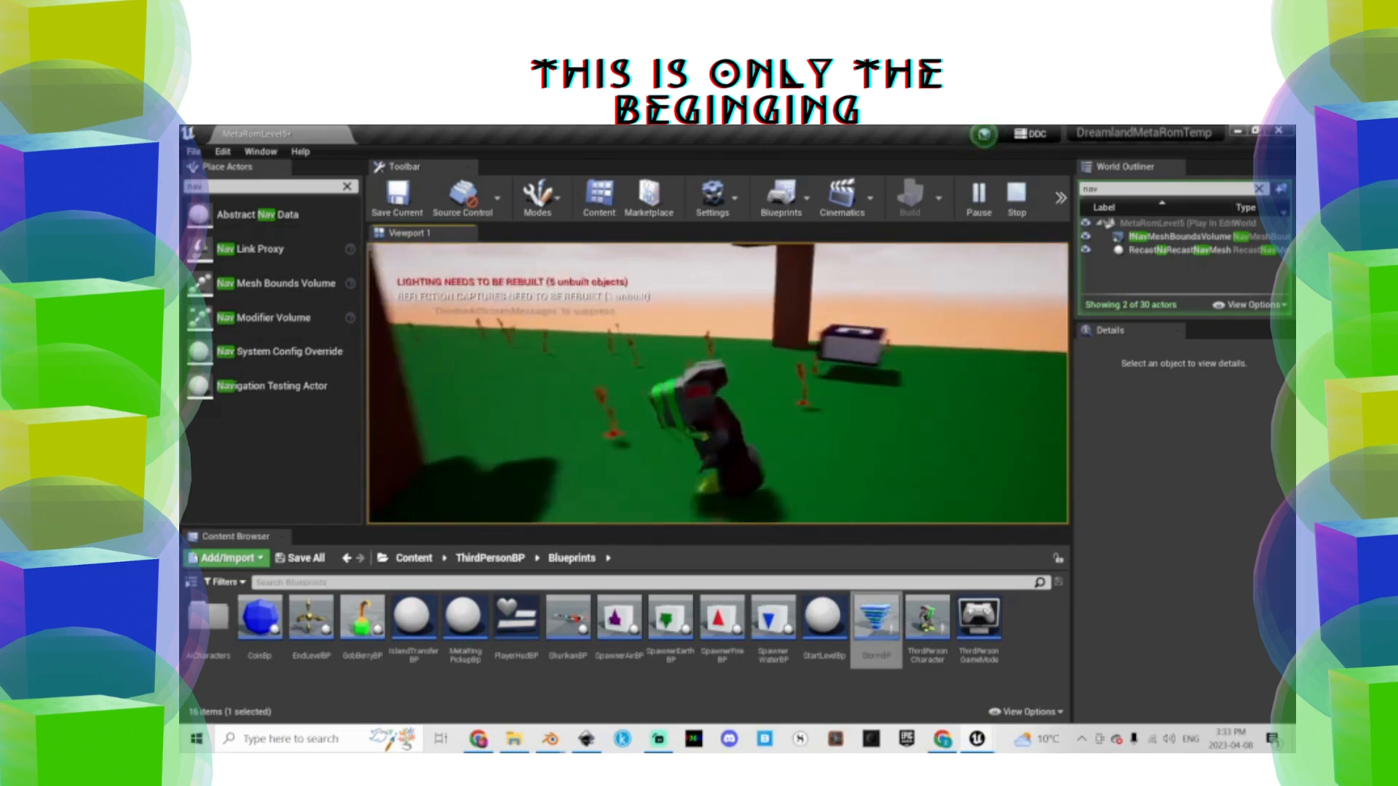
{"action": "key", "text": "a"}
{"action": "key", "text": "s"}
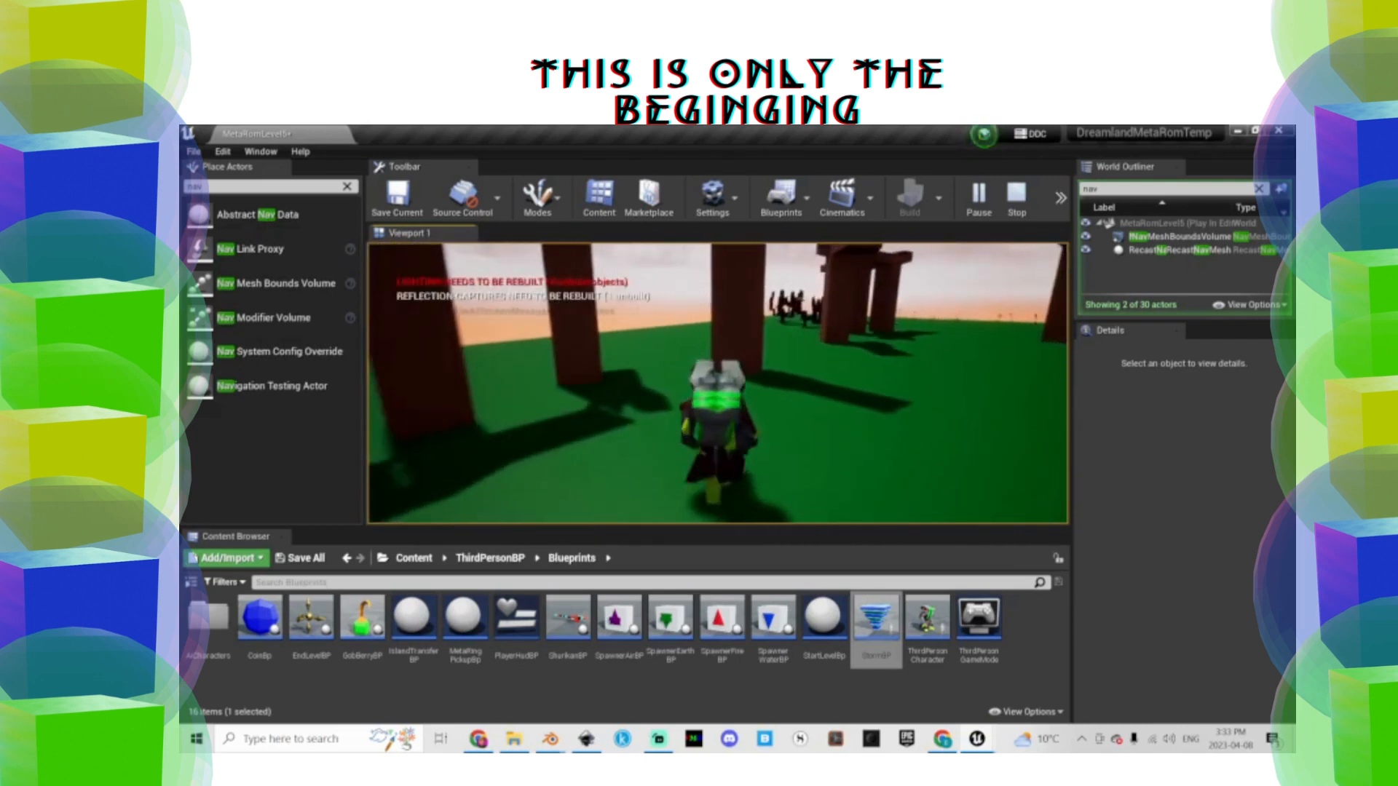
{"action": "key", "text": "d"}
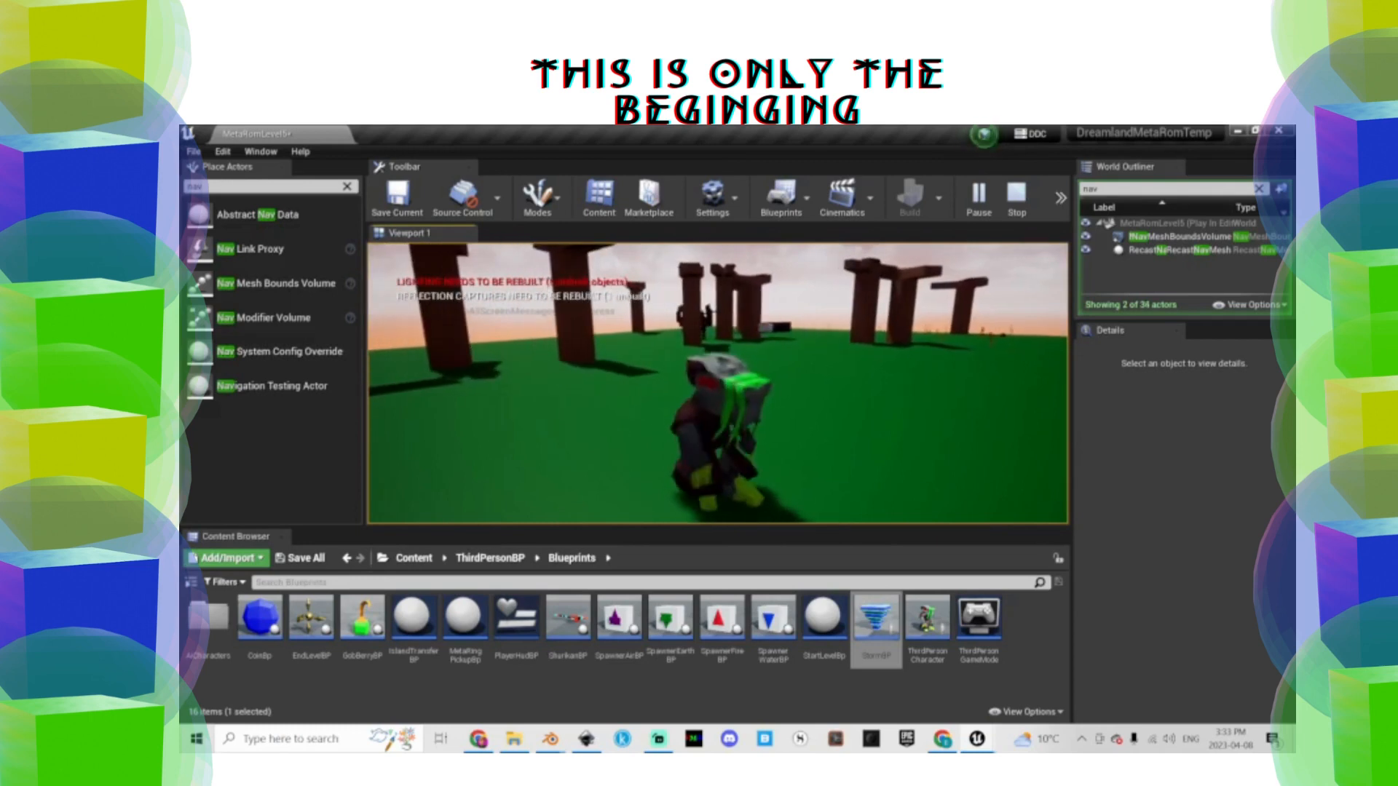
{"action": "key", "text": "Escape"}
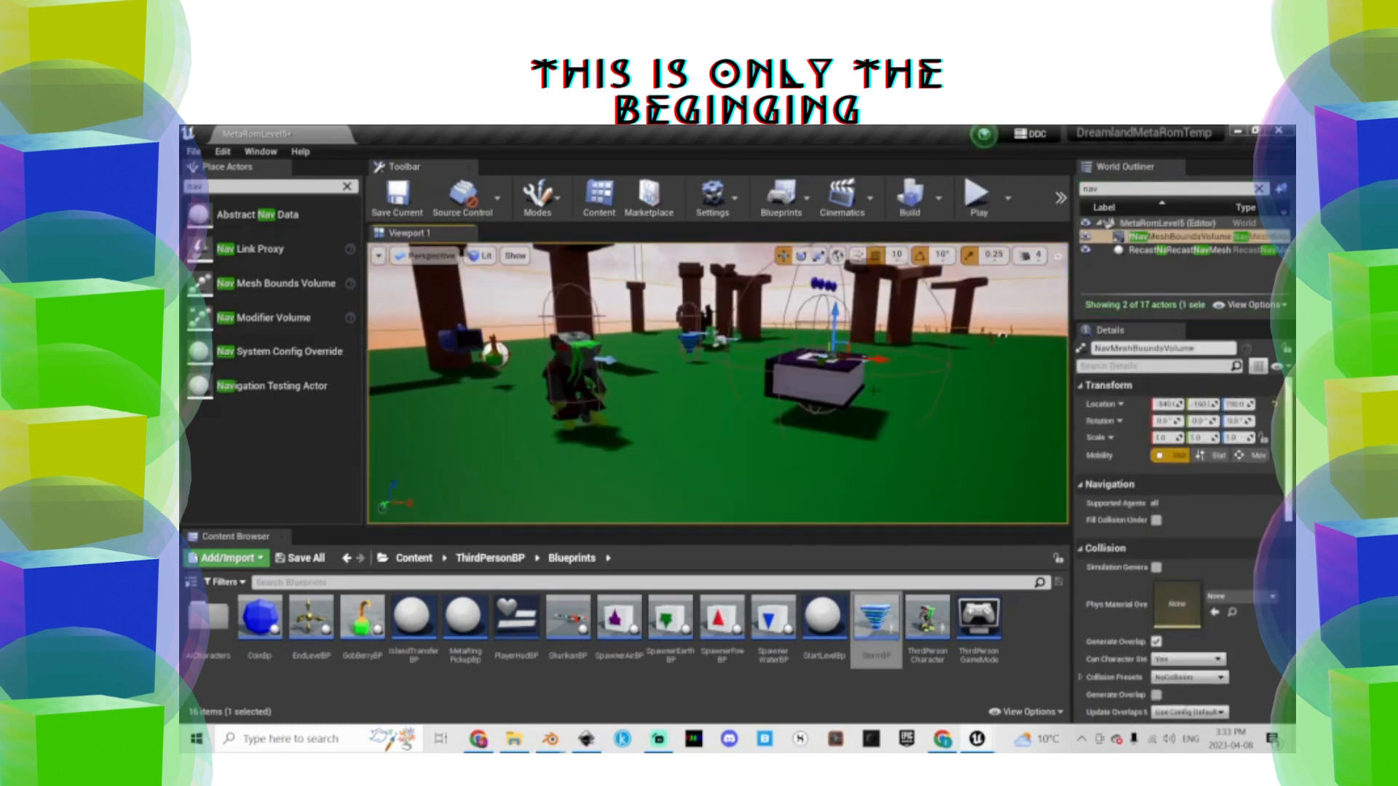
Change the ThirdPersonCharacter's skeletal mesh to KalZuukii
{"action": "left_click", "coordinate": [575, 370]}
{"action": "left_click", "coordinate": [1240, 681]}
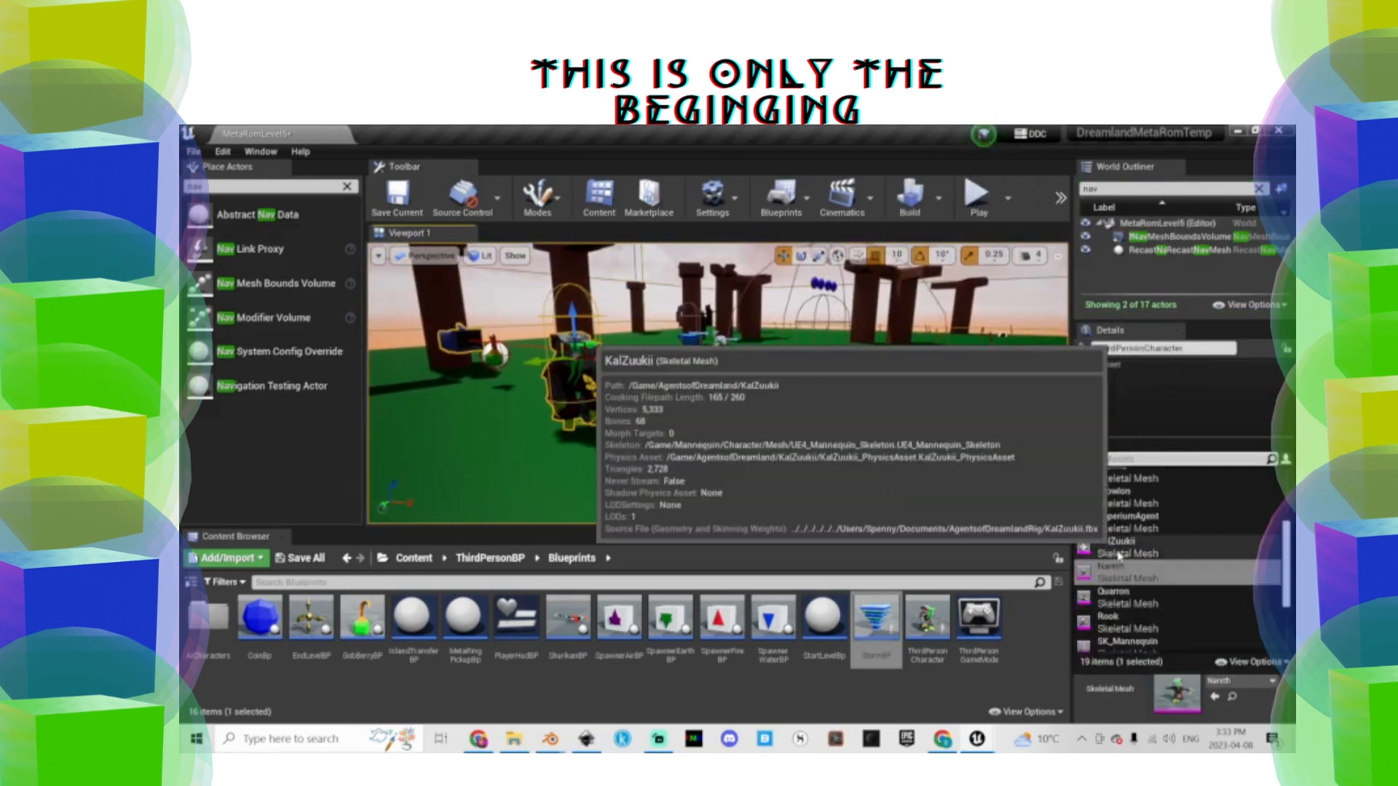
{"action": "left_click", "coordinate": [1117, 559]}
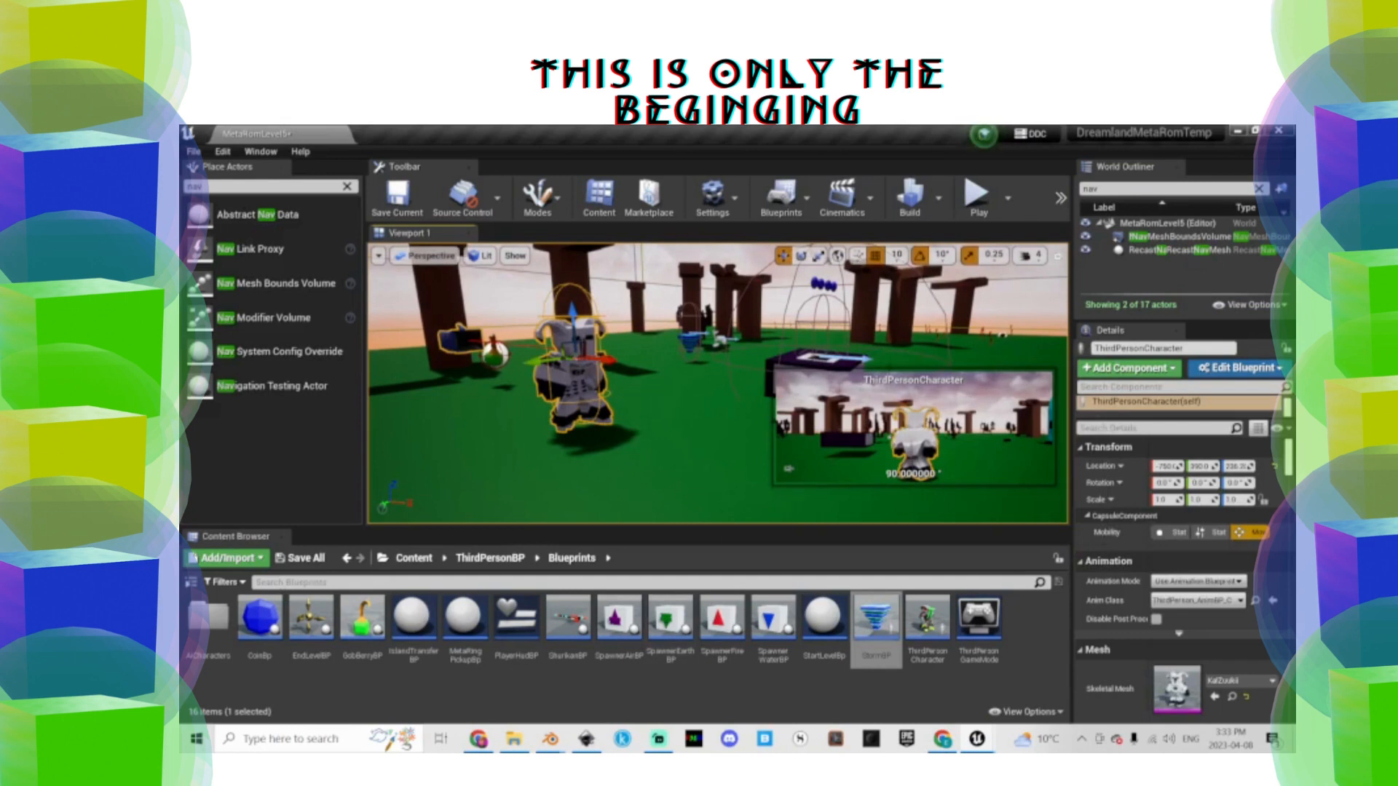
Place SpawnerEarthBP, SpawnerWaterBP and SpawnerAirBP actors at separate spots on the green floor
{"action": "right_click_drag", "start_coordinate": [791, 340], "coordinate": [792, 386]}
{"action": "scroll", "coordinate": [791, 340], "scroll_direction": "down", "scroll_amount": 8}
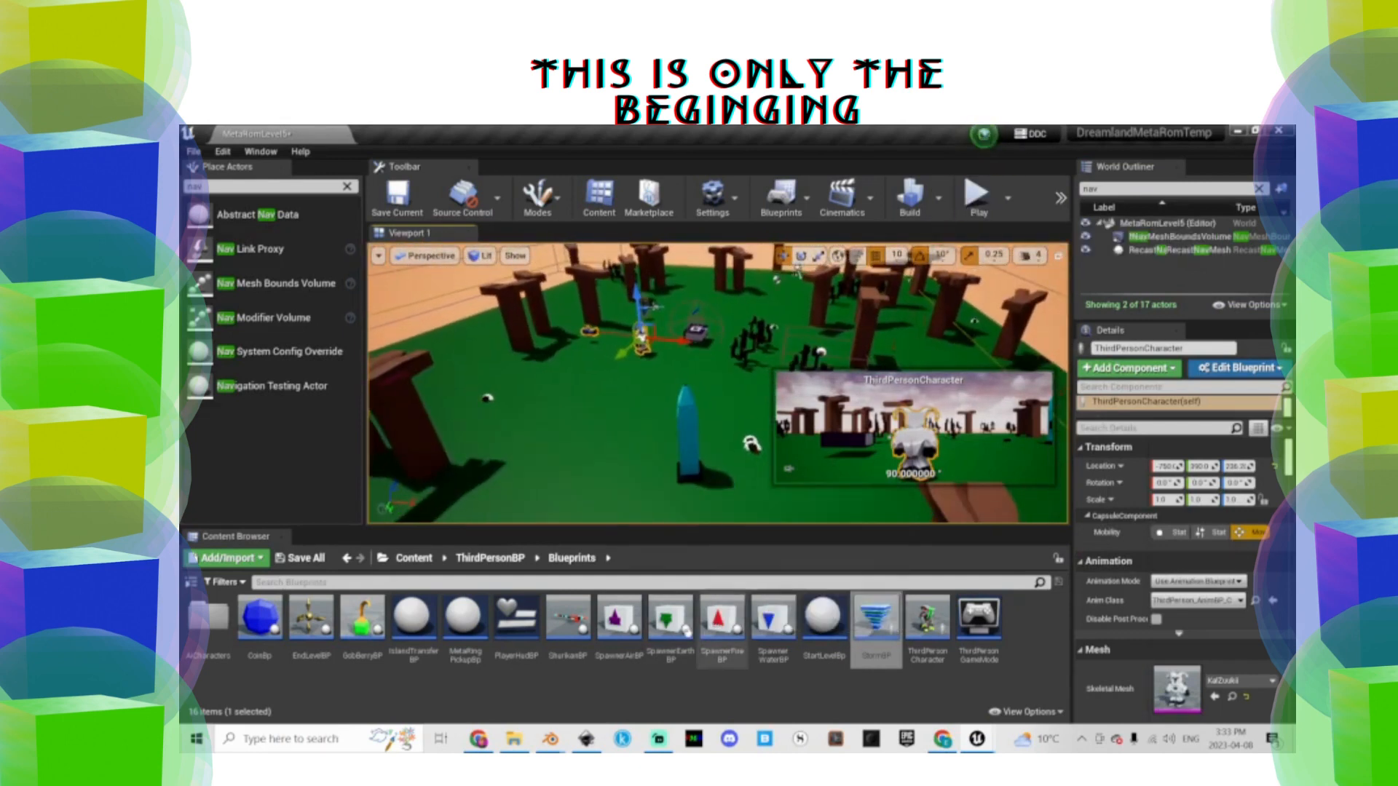
{"action": "left_click_drag", "start_coordinate": [670, 620], "coordinate": [545, 417]}
{"action": "left_click_drag", "start_coordinate": [773, 622], "coordinate": [740, 304]}
{"action": "left_click_drag", "start_coordinate": [619, 623], "coordinate": [714, 423]}
Play-test the level with the KalZuukii character, running across the green arena past the elemental spawners, spawned enemies, storm and Cyber Obelisk
{"action": "left_click", "coordinate": [978, 197]}
{"action": "key", "text": "s"}
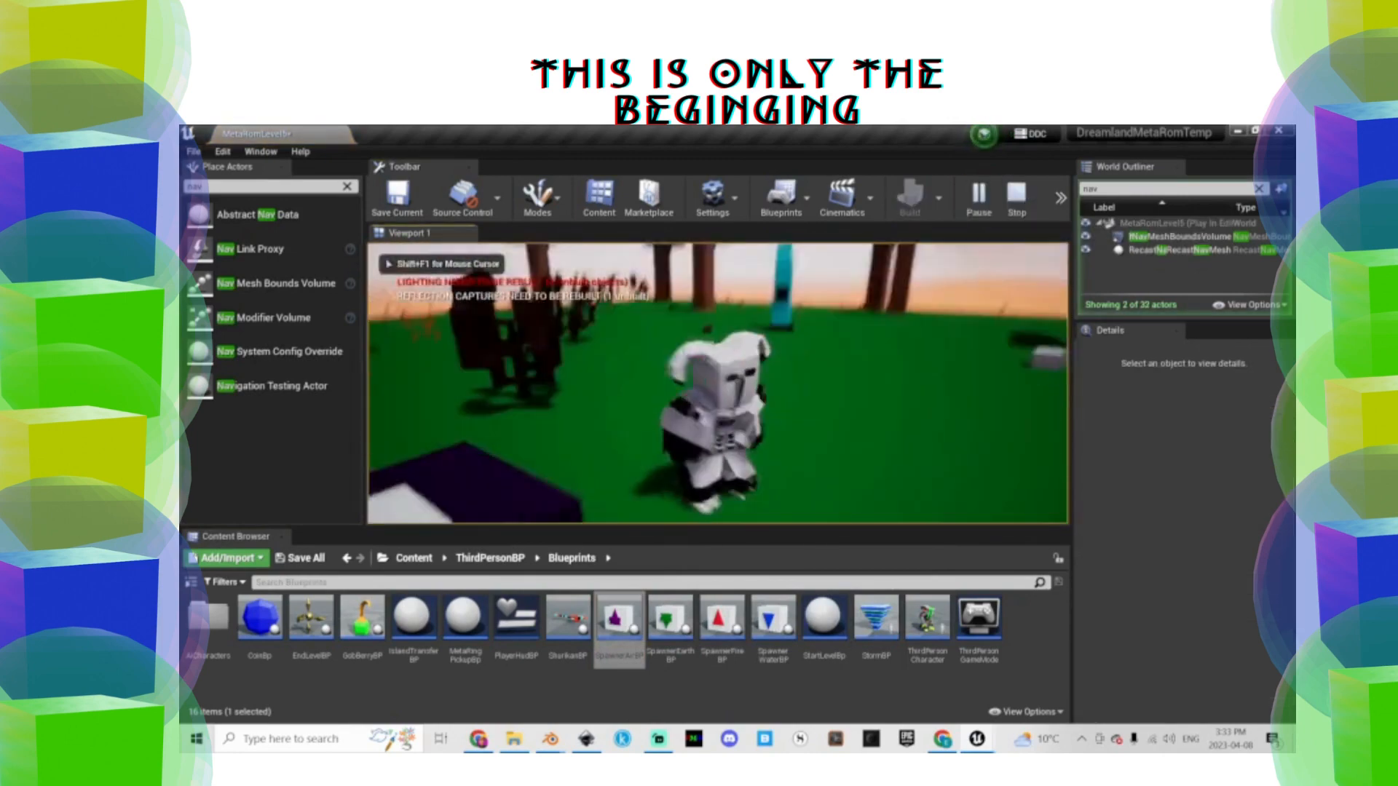
{"action": "key", "text": "w"}
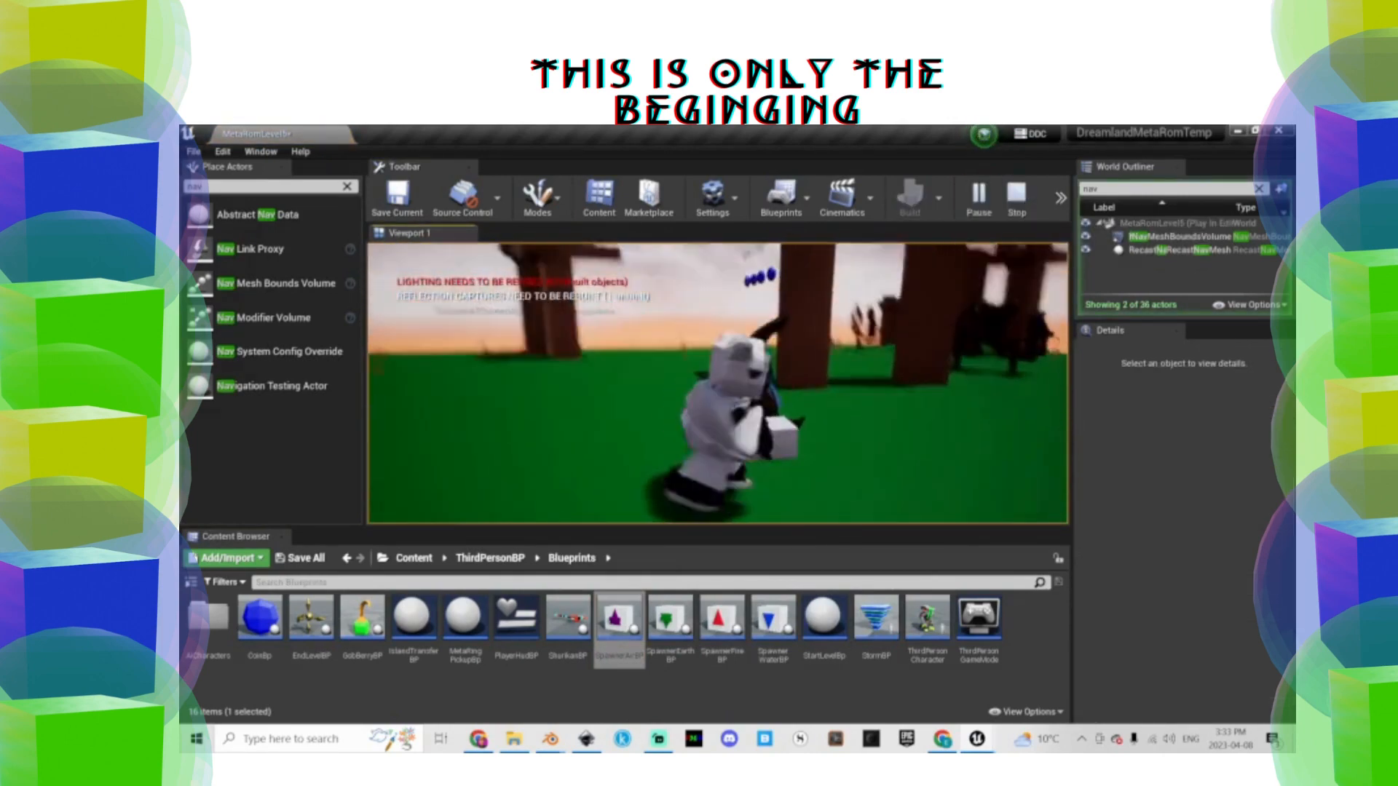
{"action": "key", "text": "s"}
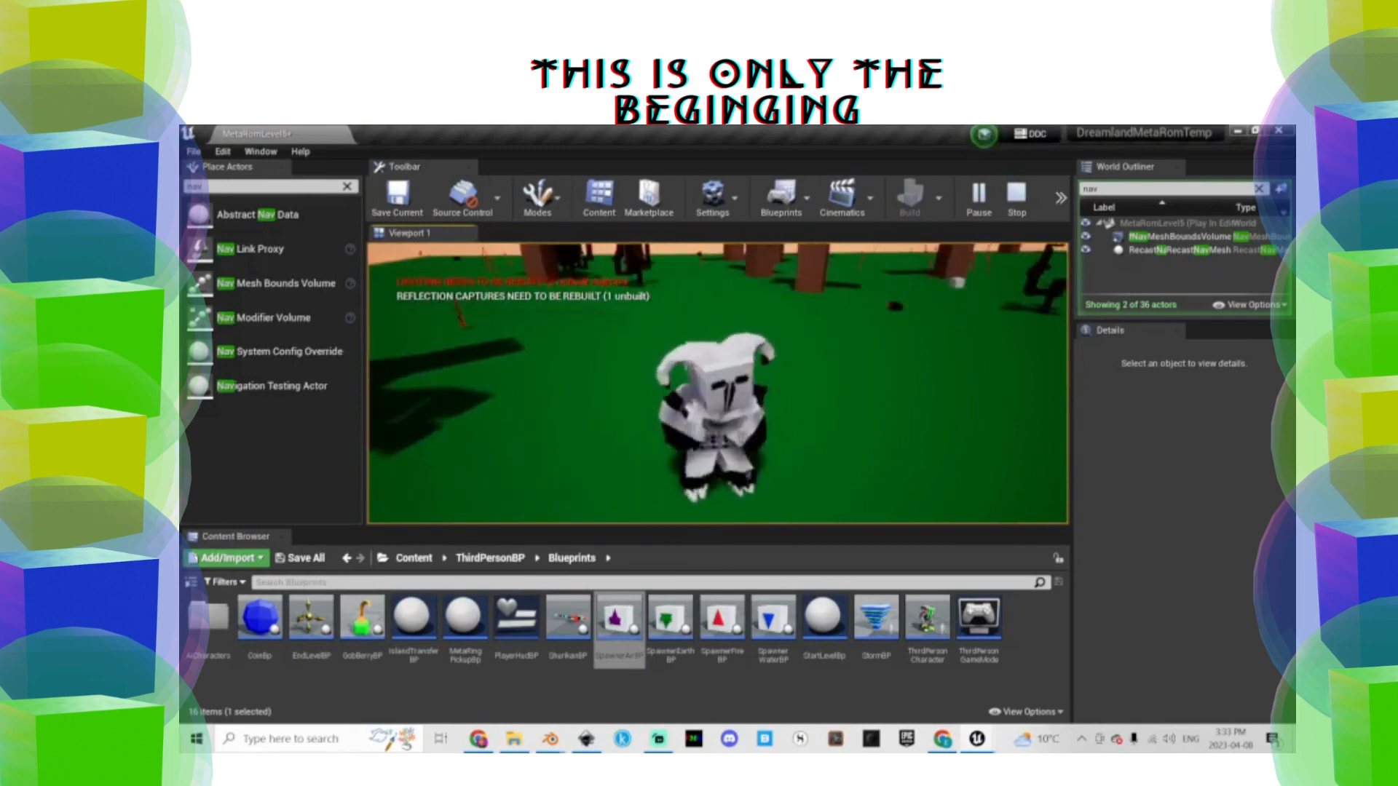
{"action": "key", "text": "w"}
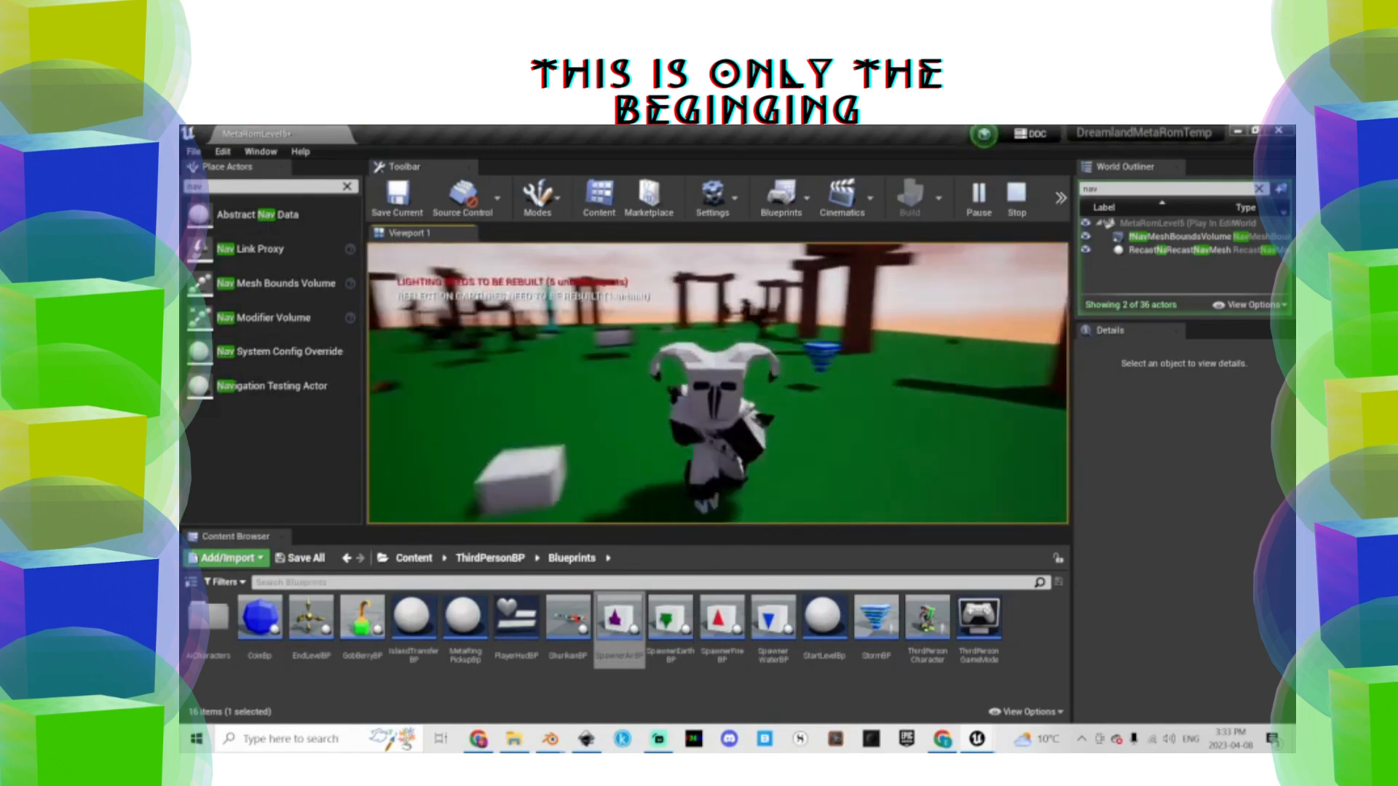
{"action": "key", "text": "w"}
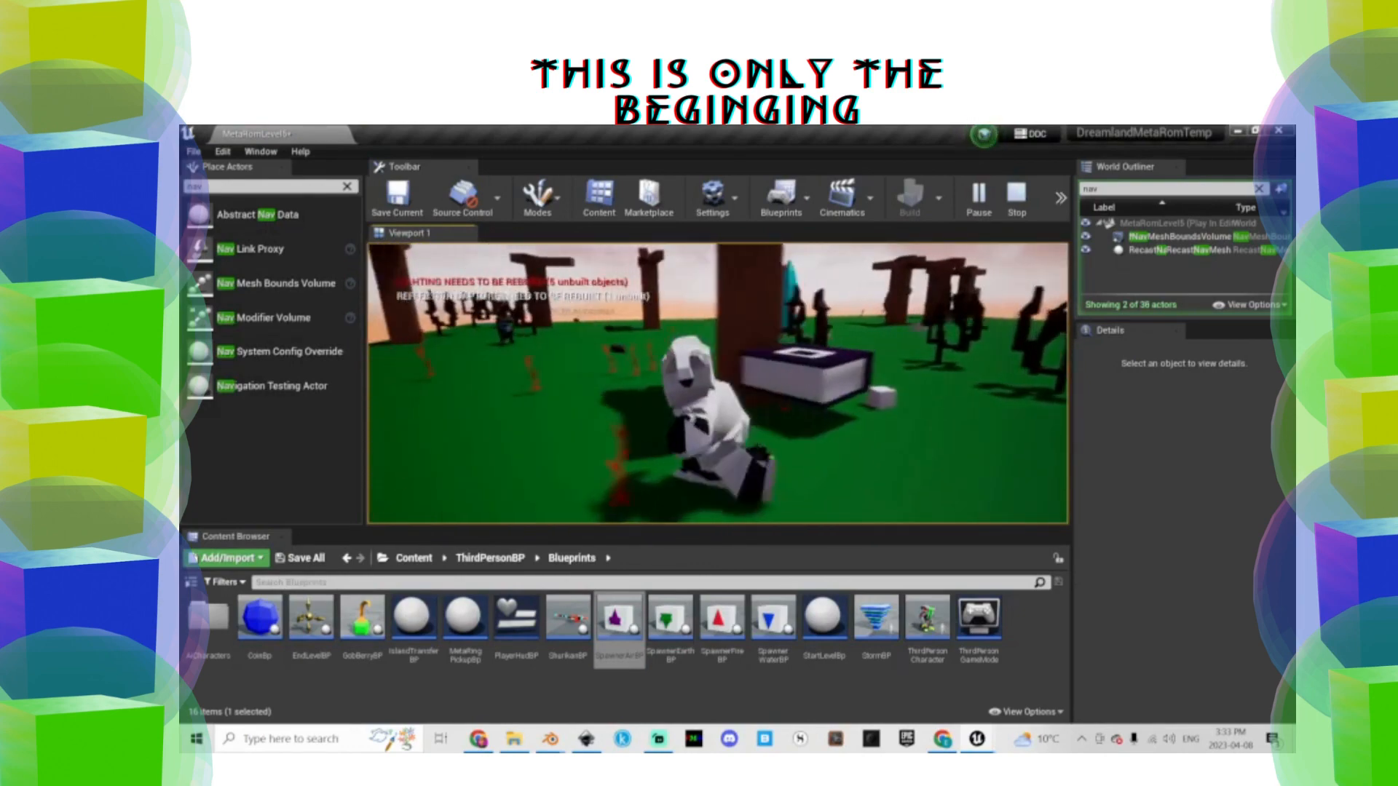
{"action": "key", "text": "w"}
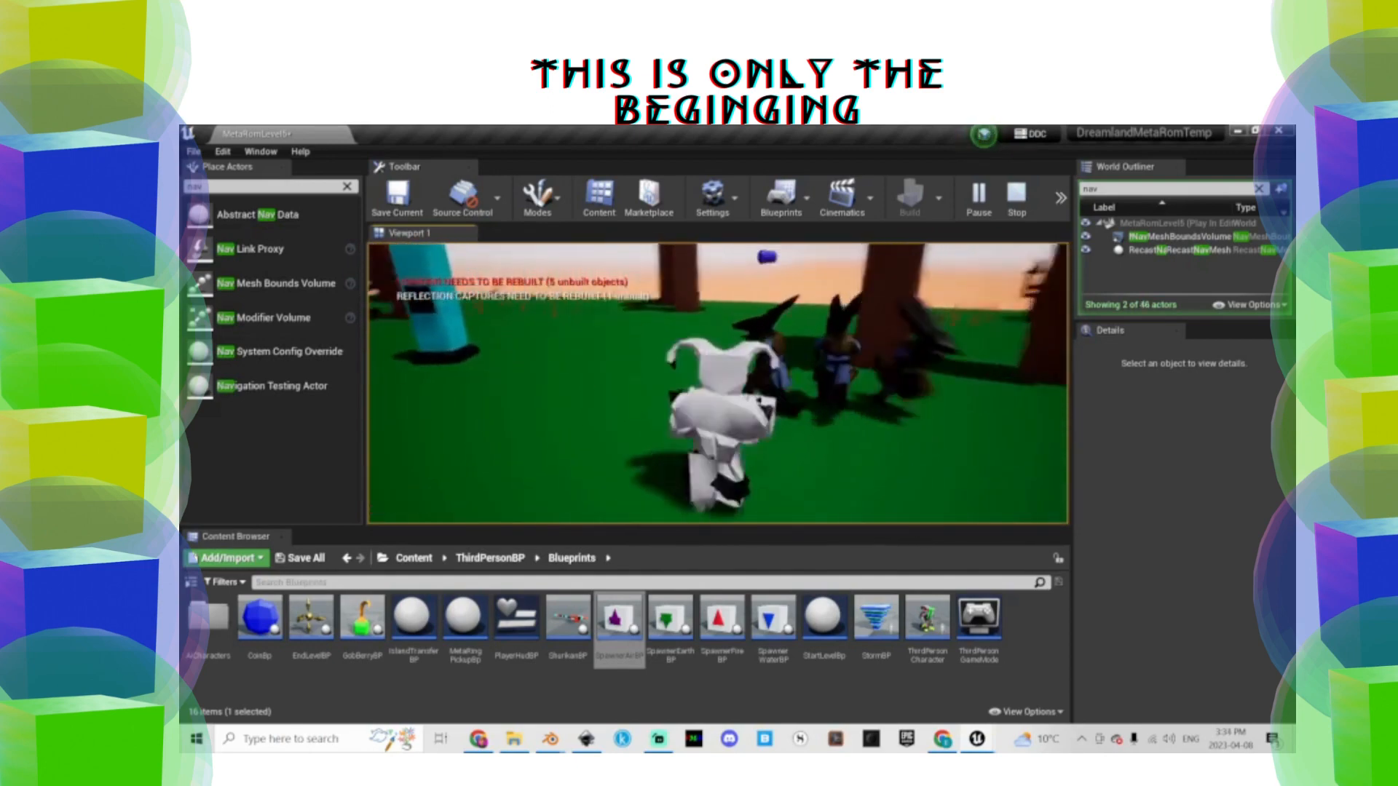
{"action": "key", "text": "w"}
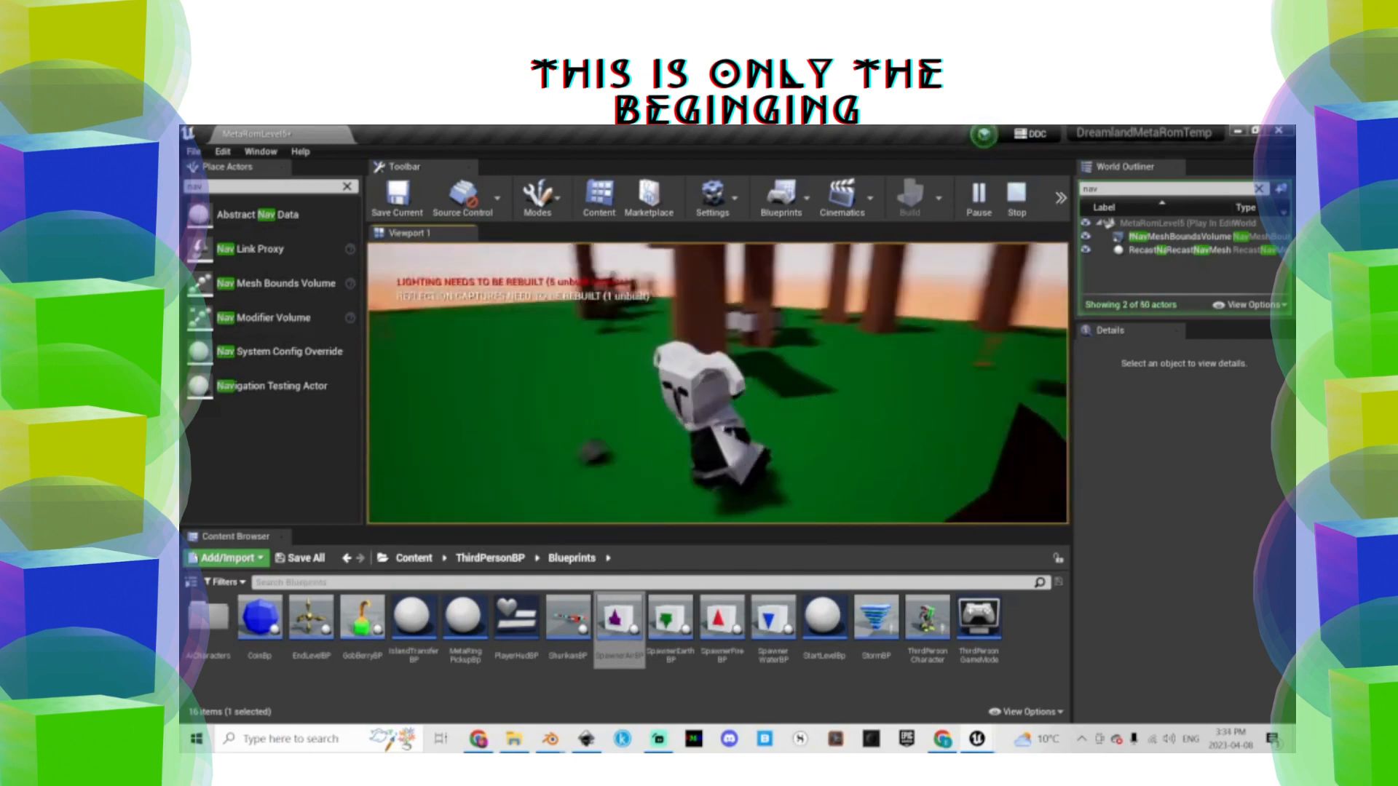
{"action": "key", "text": "w"}
{"action": "key", "text": "w"}
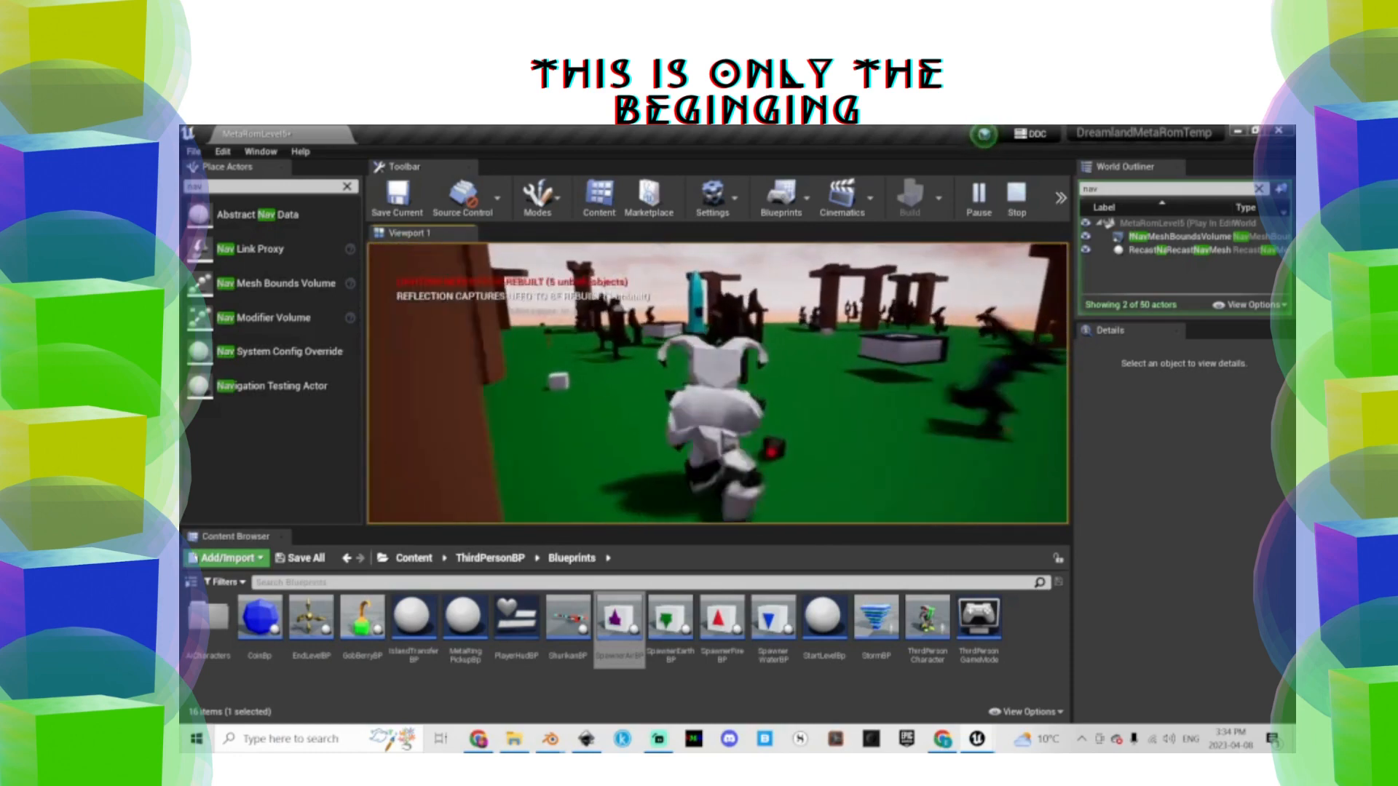
{"action": "key", "text": "w"}
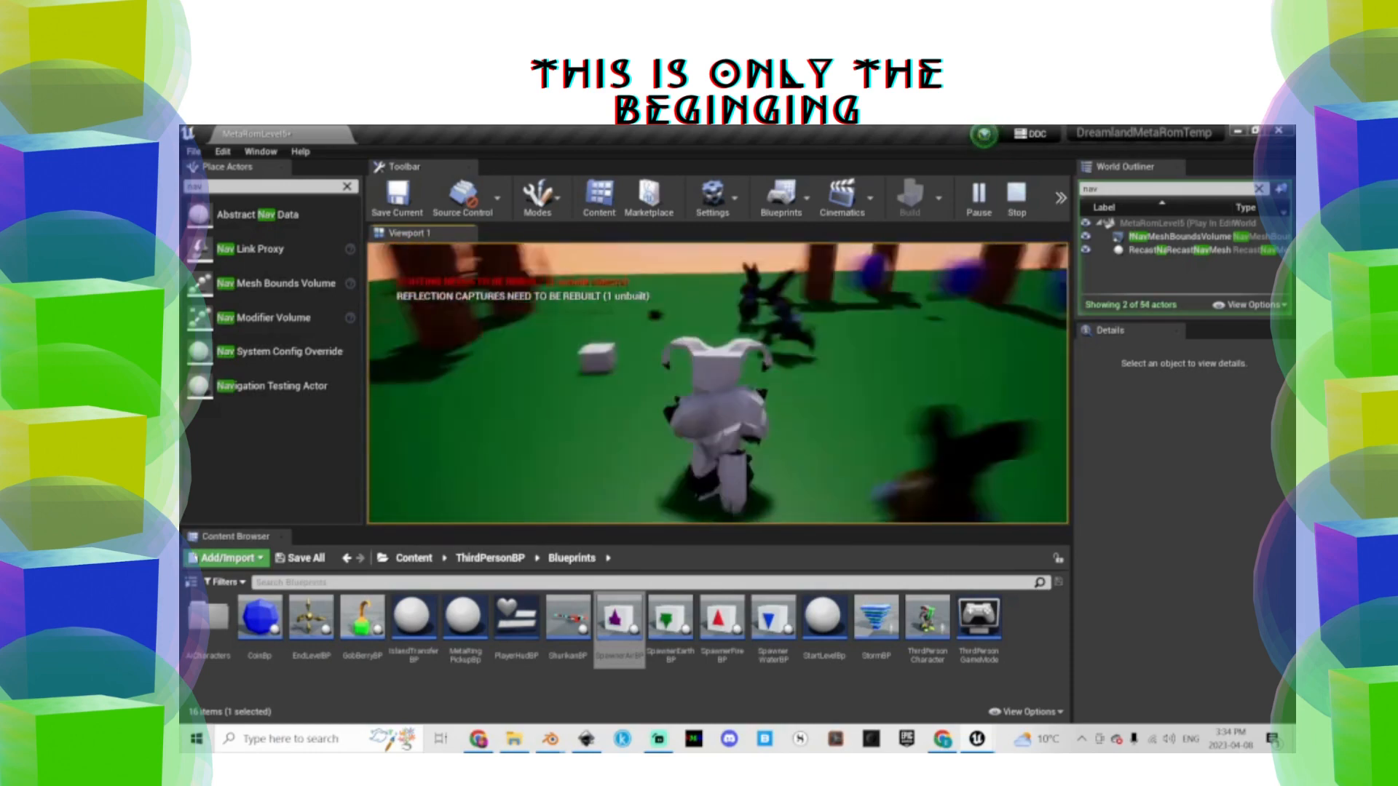
{"action": "key", "text": "w"}
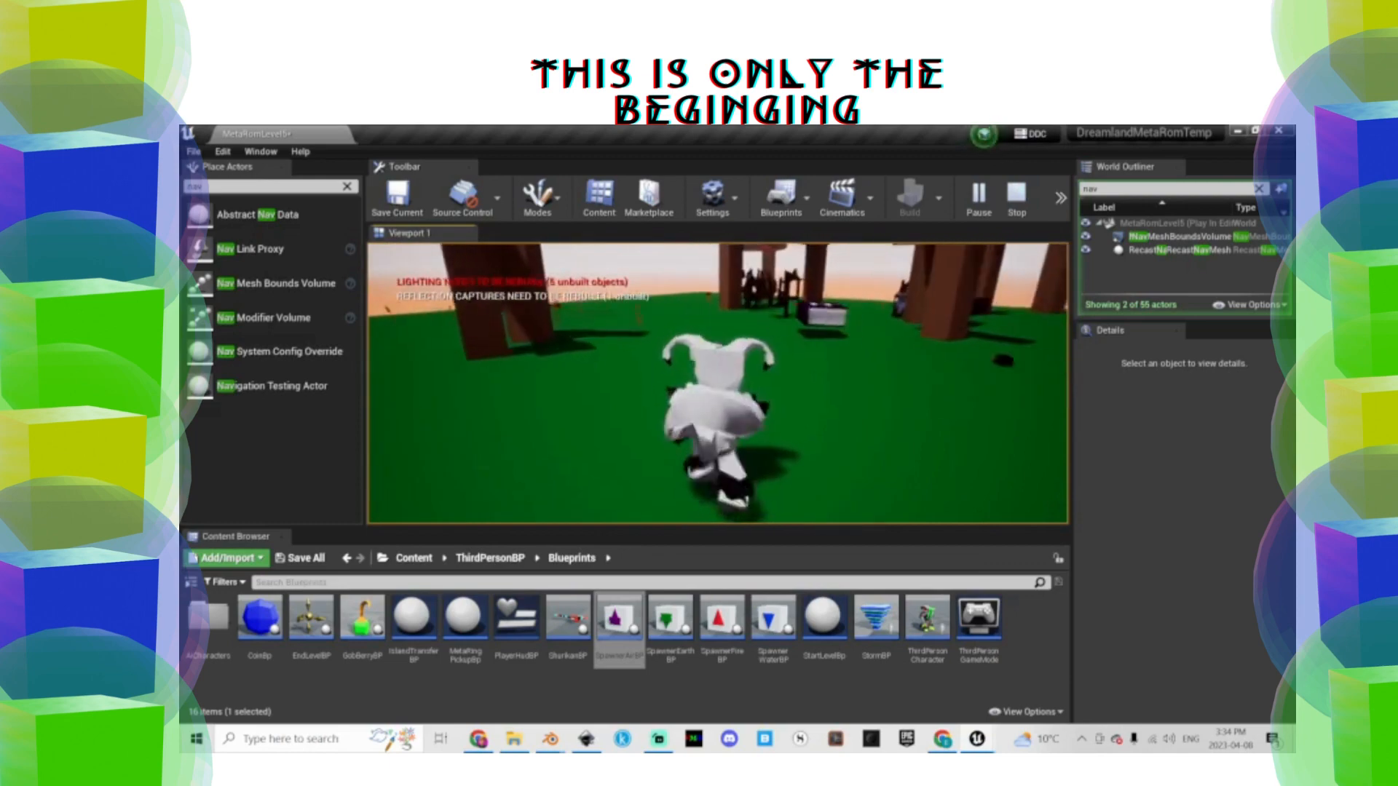
{"action": "key", "text": "w"}
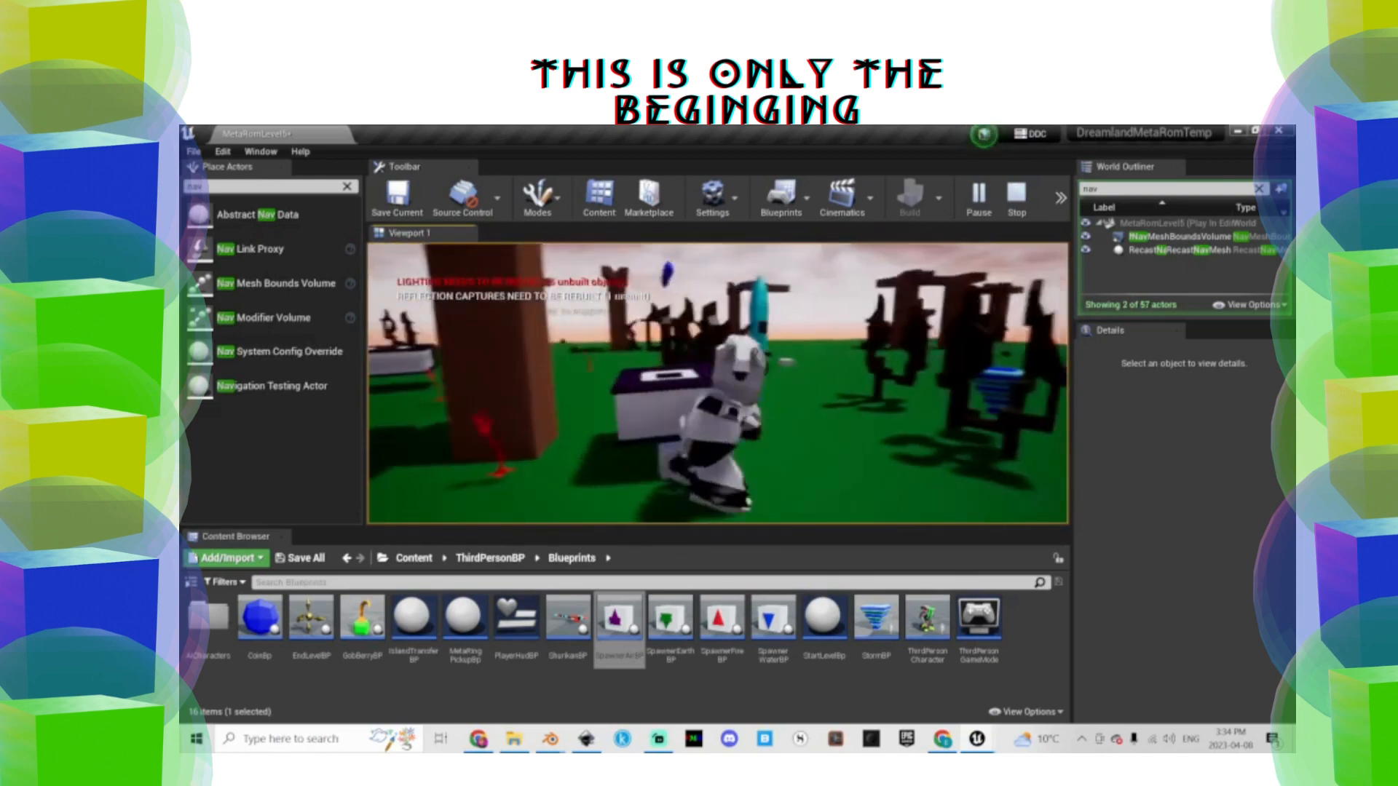
{"action": "key", "text": "w"}
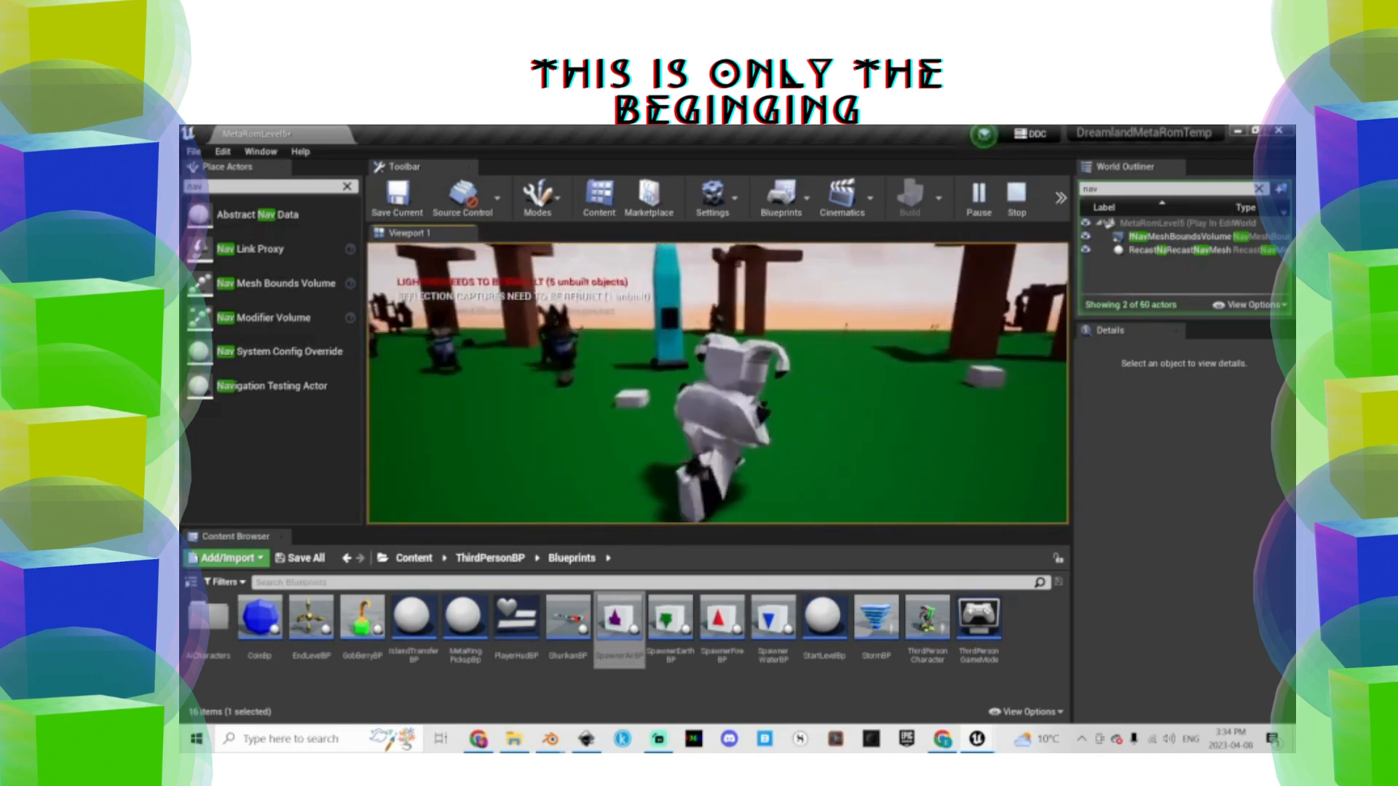
{"action": "key", "text": "s"}
{"action": "key", "text": "w"}
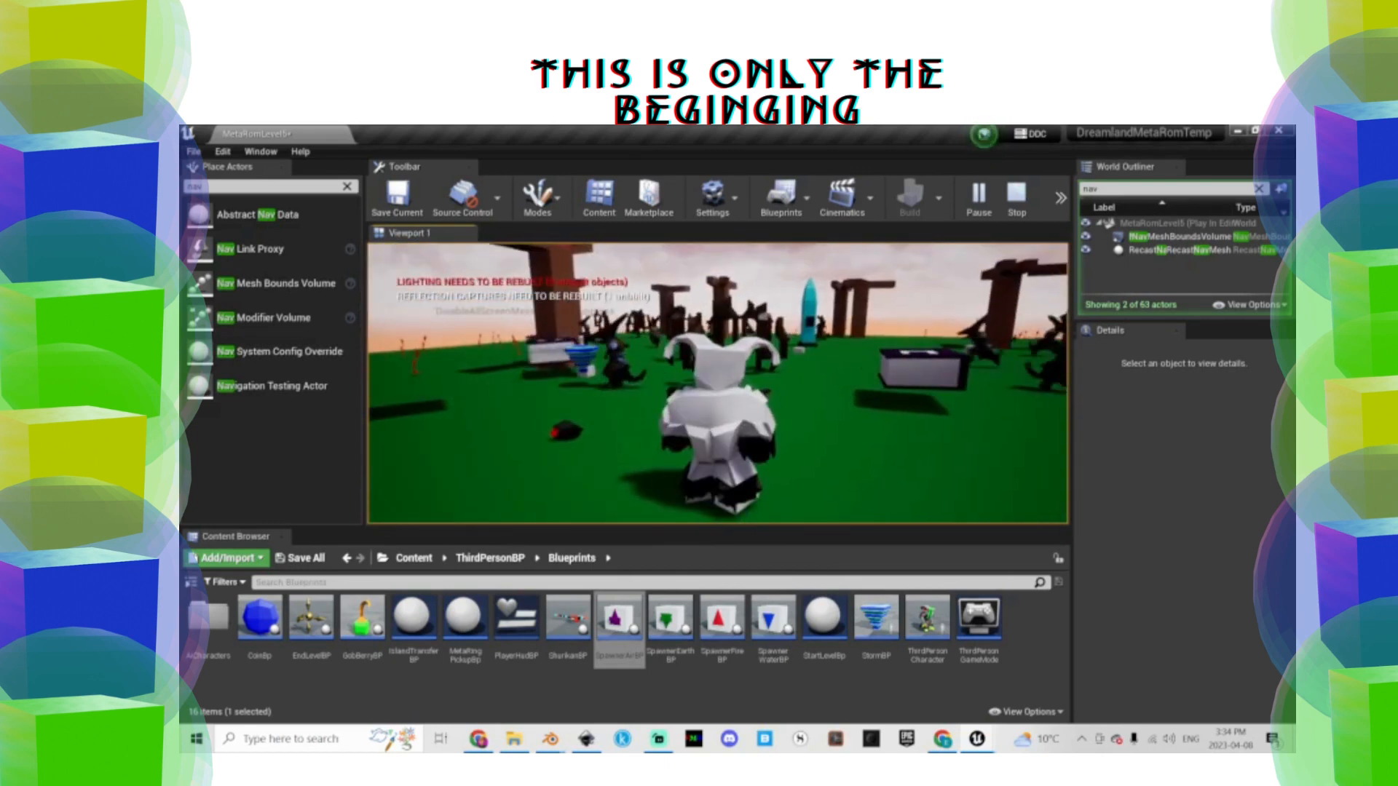
{"action": "key", "text": "w"}
{"action": "key", "text": "d"}
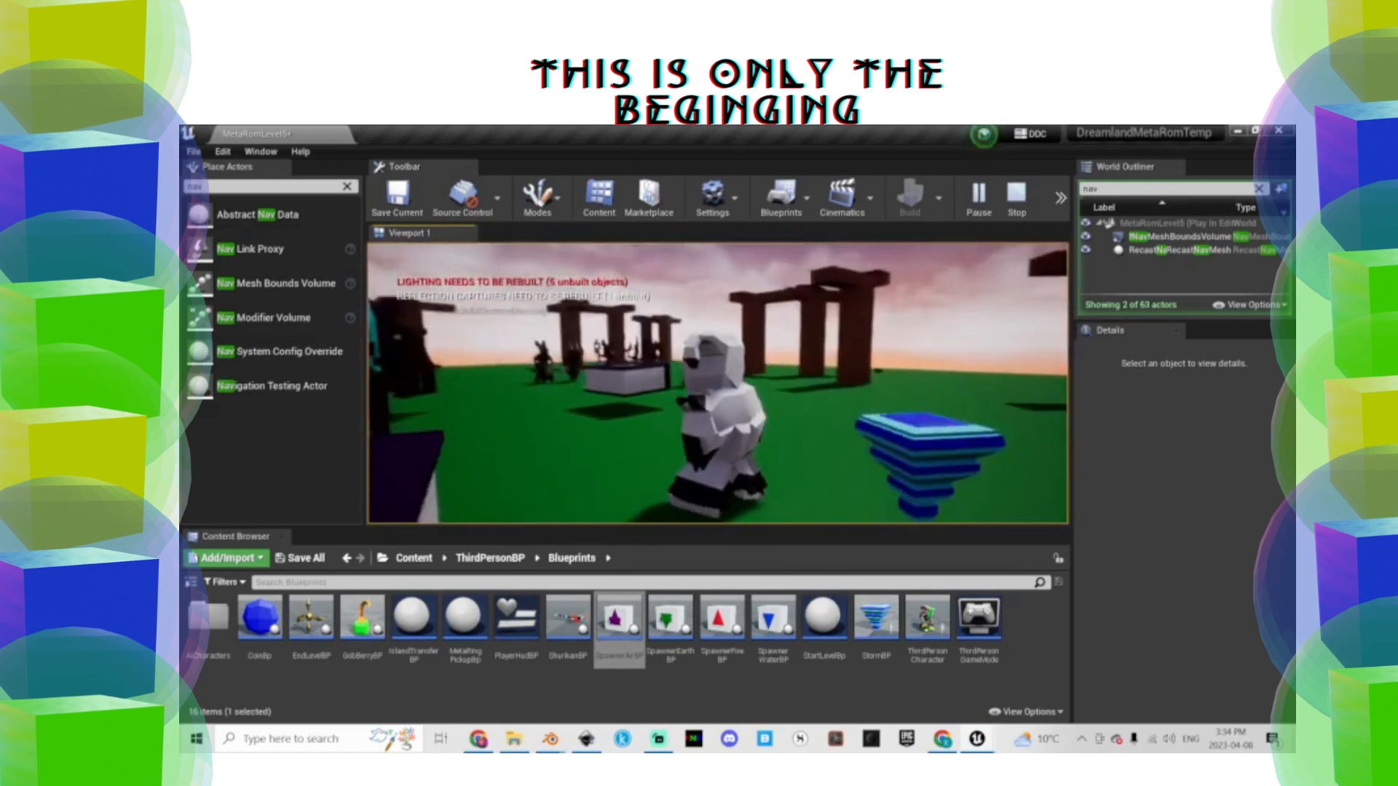
{"action": "key", "text": "w"}
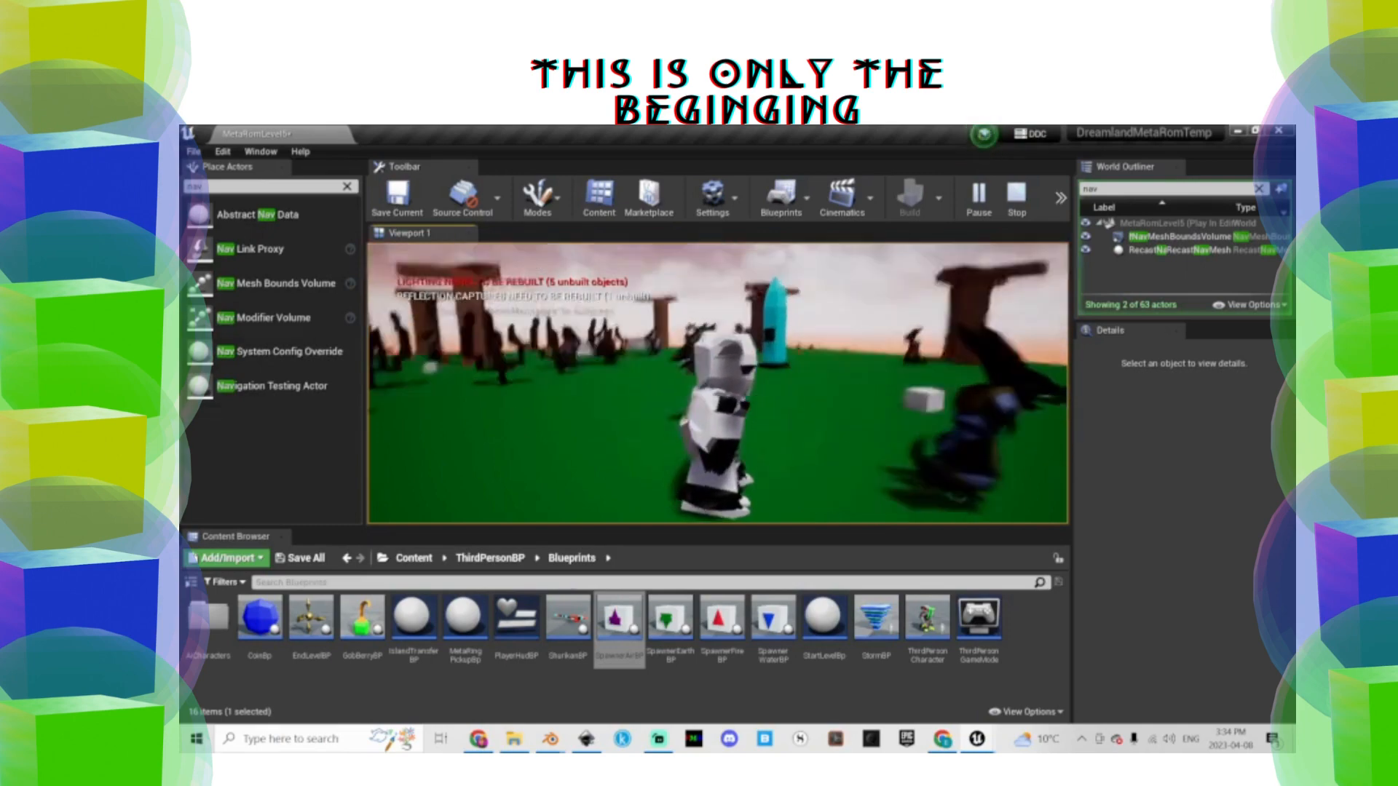
{"action": "key", "text": "s"}
{"action": "key", "text": "w"}
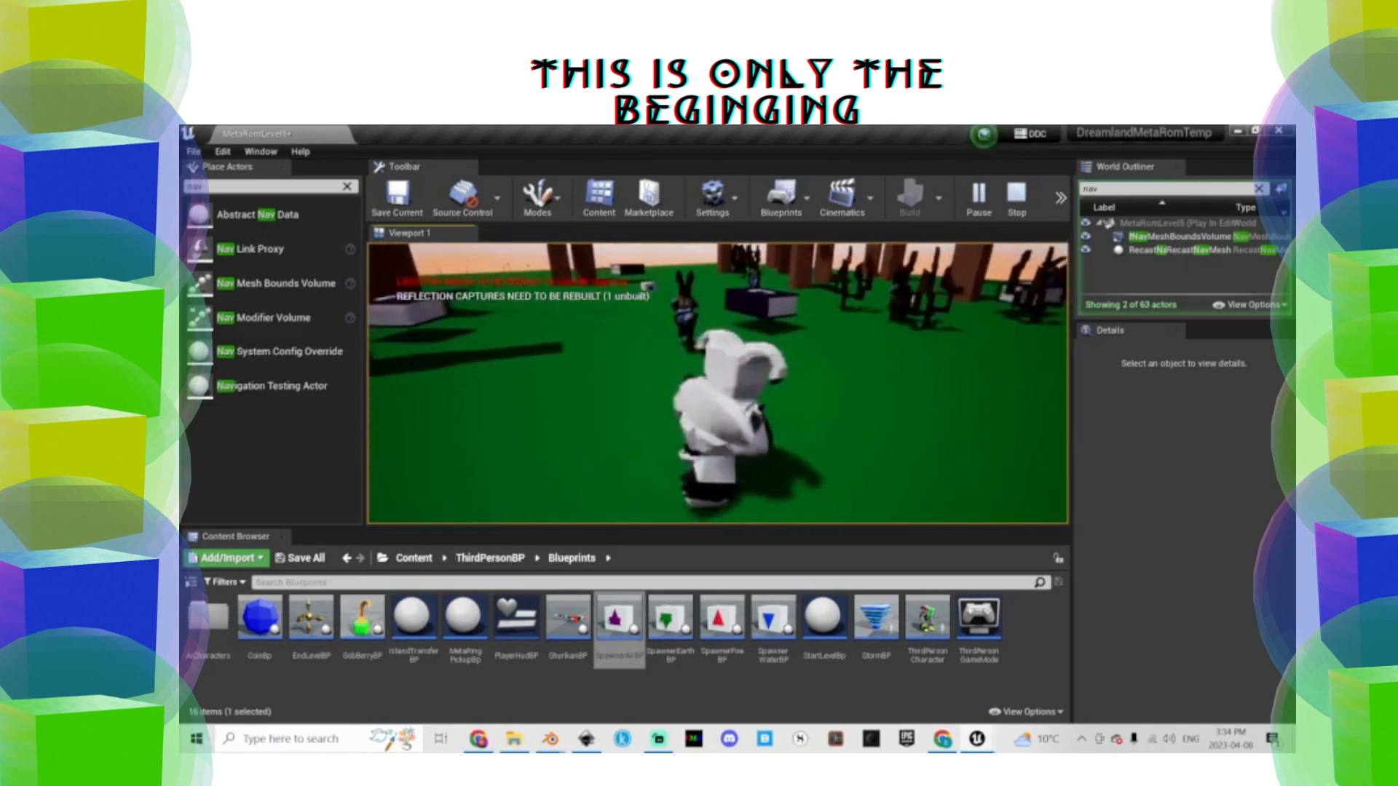
{"action": "key", "text": "w"}
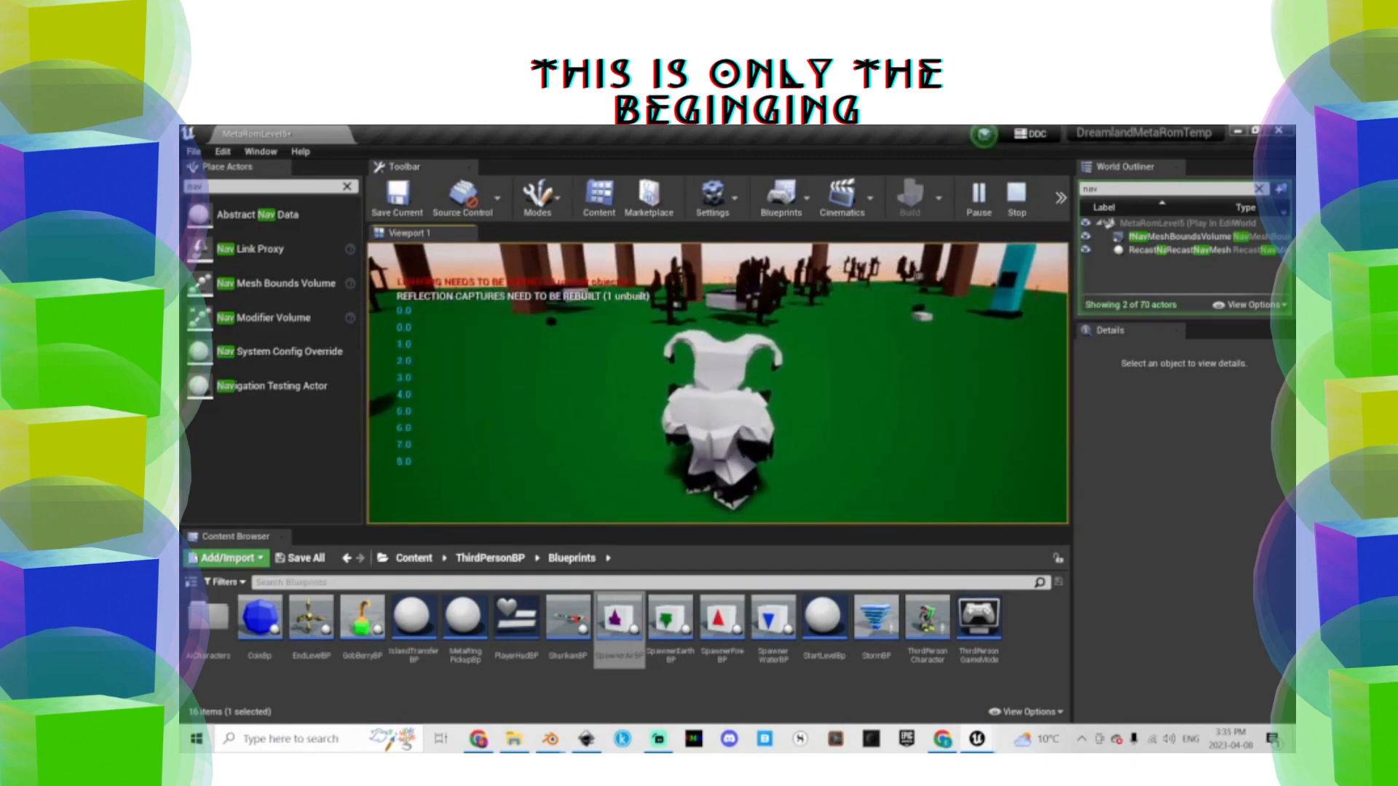
{"action": "key", "text": "w"}
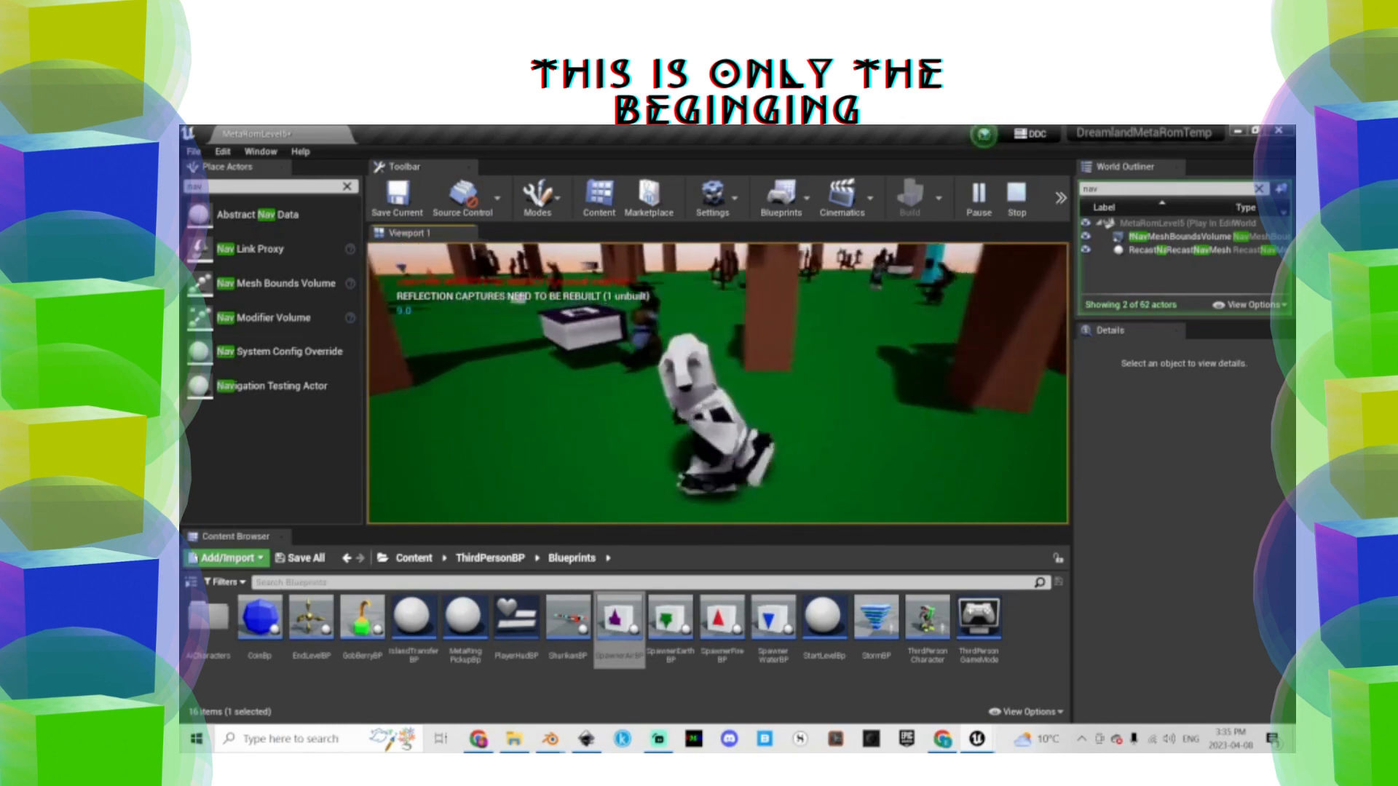
{"action": "key", "text": "w"}
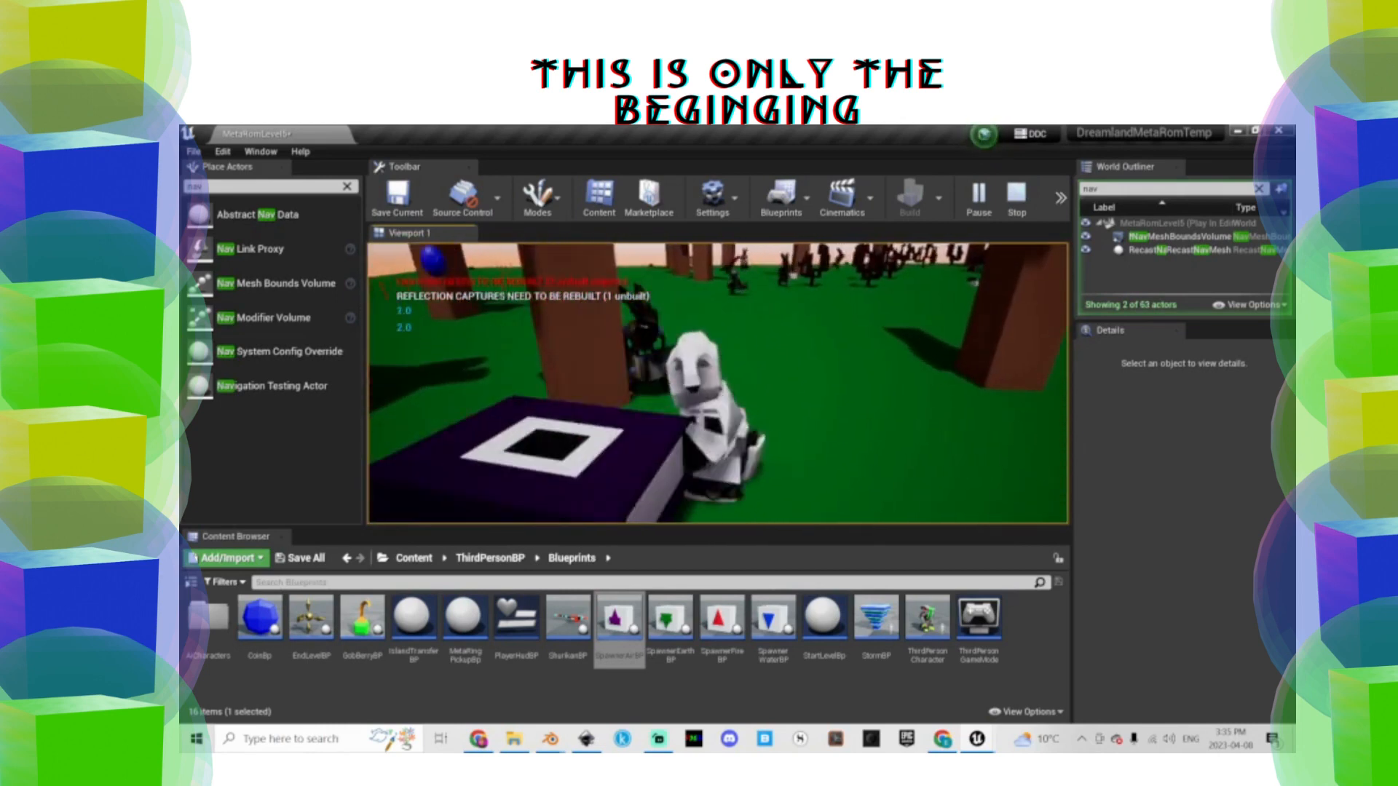
{"action": "key", "text": "w"}
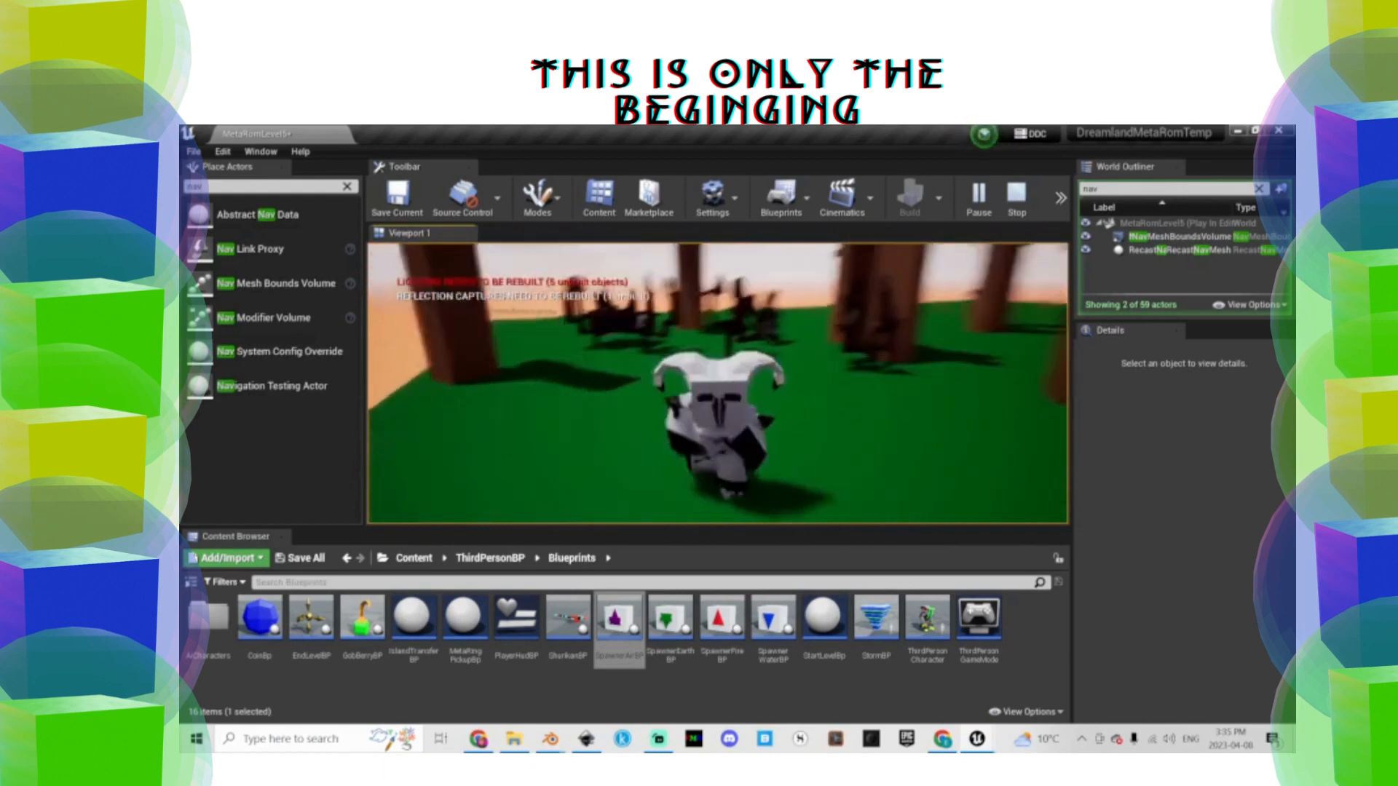